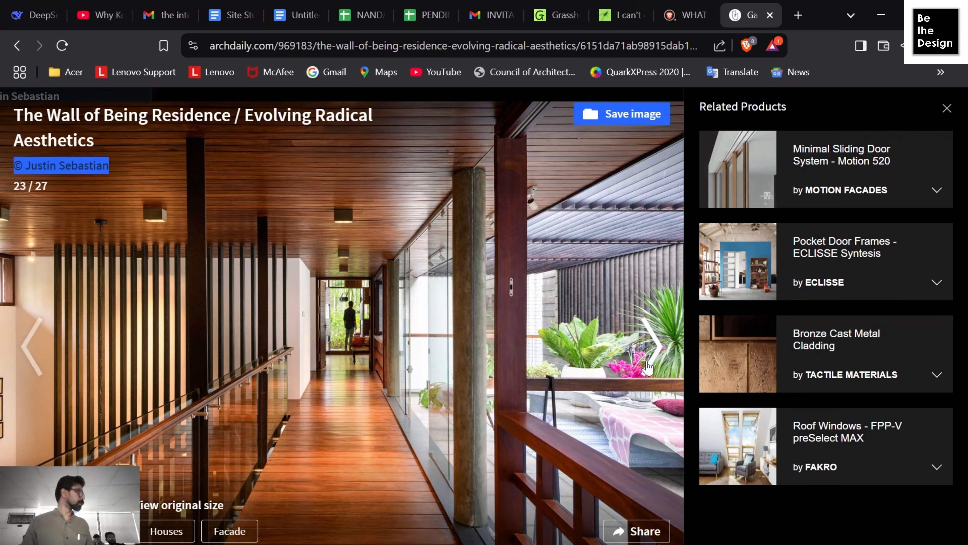
Step: Review the Section AA, Section BB and Concept Development drawings of The Wall of Being Residence, and close the project page
left_click(647, 367)
left_click(647, 367)
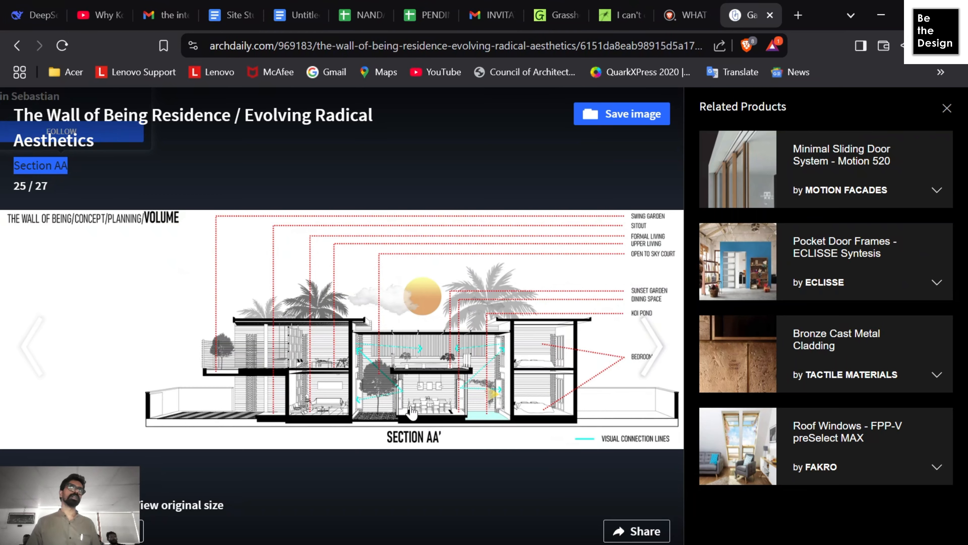
left_click(653, 352)
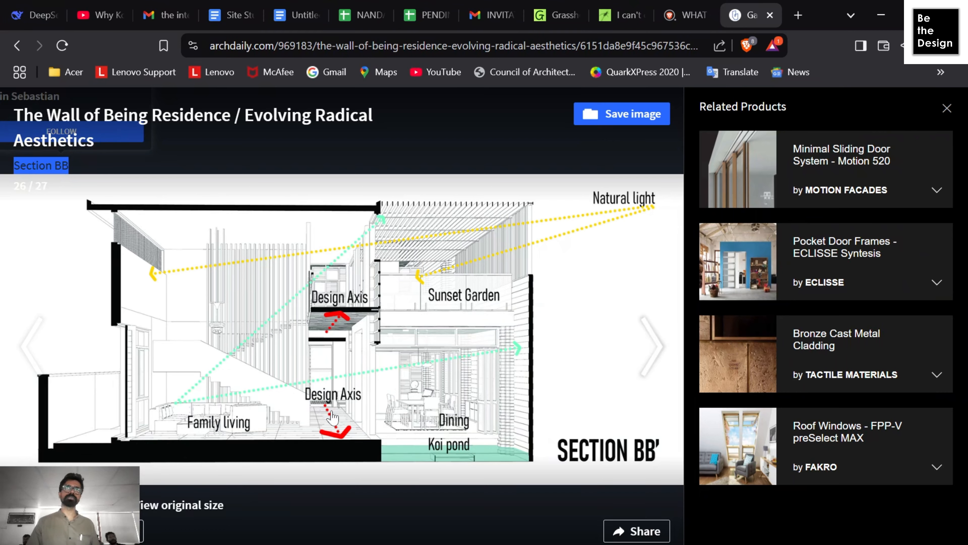
right_click(606, 353)
left_click(620, 346)
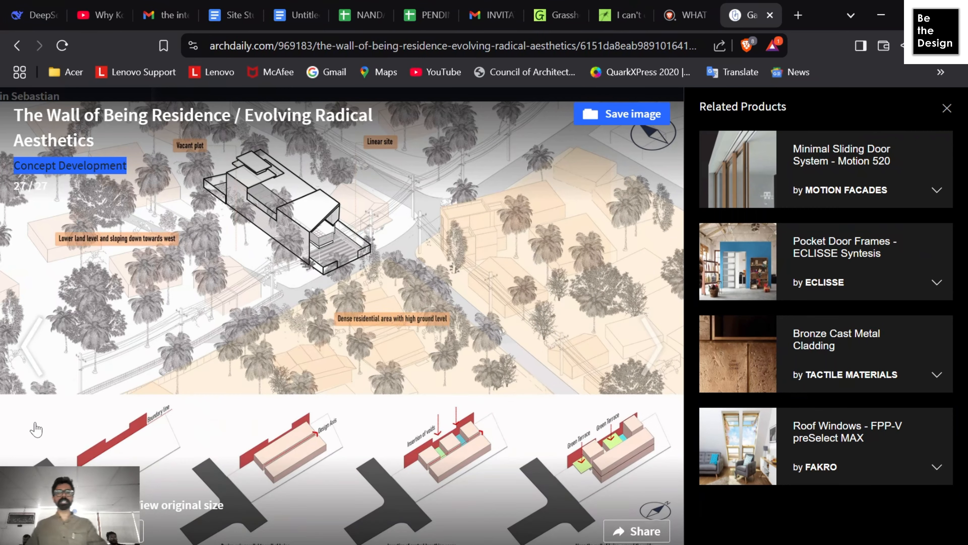
key("alt+Left")
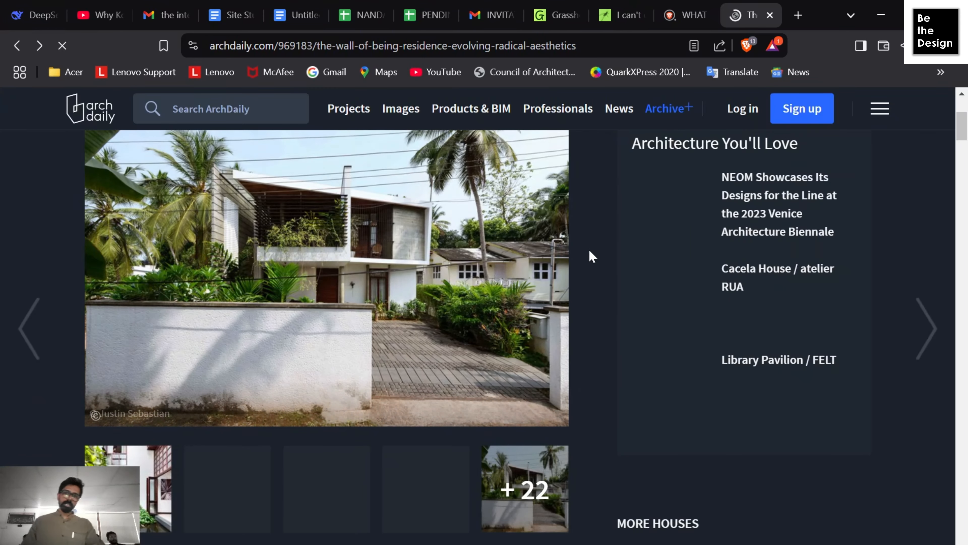
left_click(770, 15)
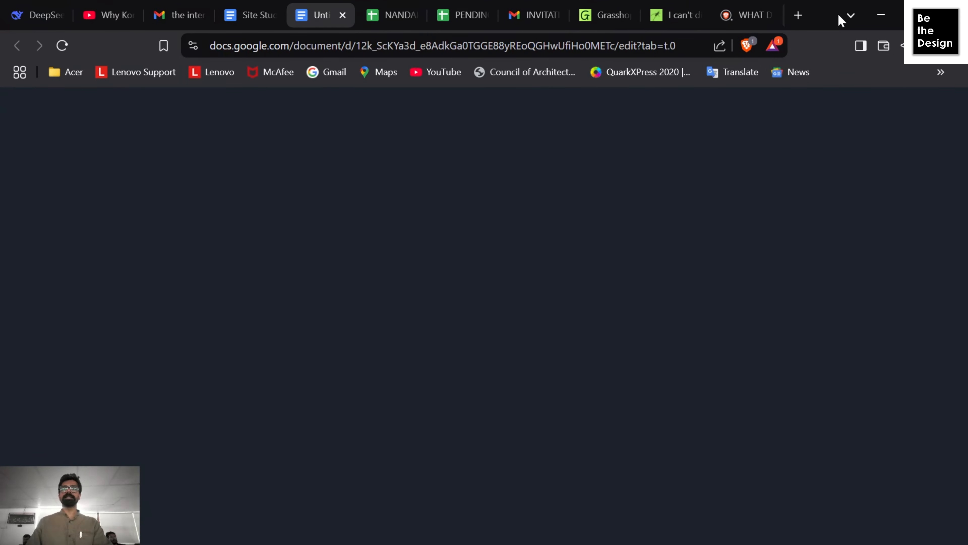
Step: Switch to SketchUp and draw the plot's first edge from the origin along the red axis
left_click(879, 14)
scroll(579, 243, "down", 3)
mouse_move(456, 263)
middle_mouse_down()
mouse_move(724, 338)
mouse_move(155, 285)
mouse_move(525, 342)
mouse_move(305, 340)
mouse_move(533, 316)
middle_mouse_up()
key("l")
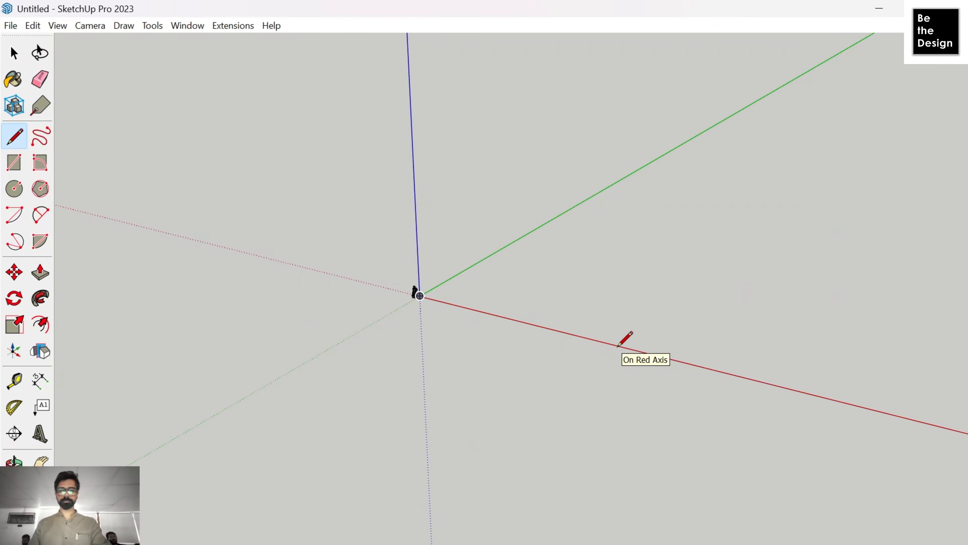
key("Return")
scroll(301, 364, "down", 2)
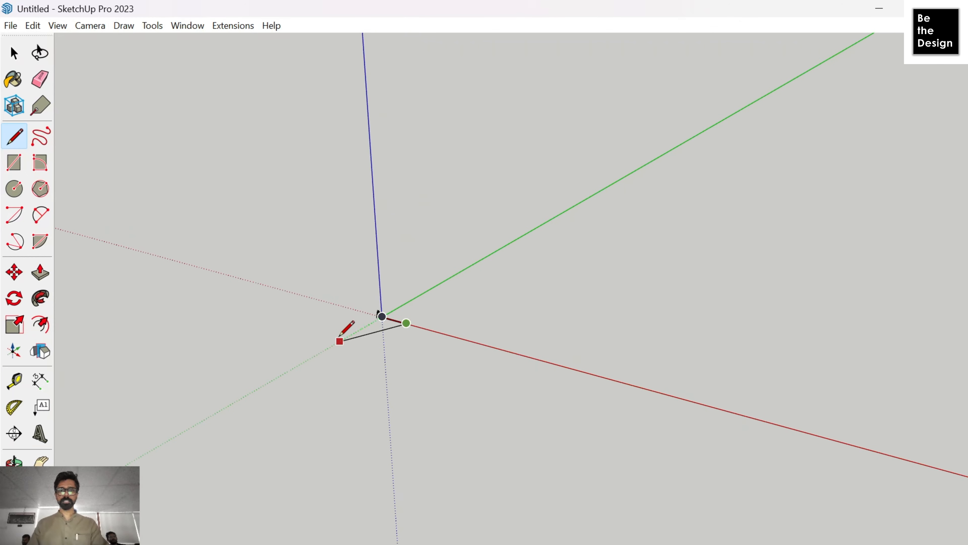
Step: Draw the plot's second edge from the end of the first line, parallel to the green axis
scroll(376, 322, "up", 5)
scroll(445, 342, "up", 3)
scroll(442, 382, "down", 5)
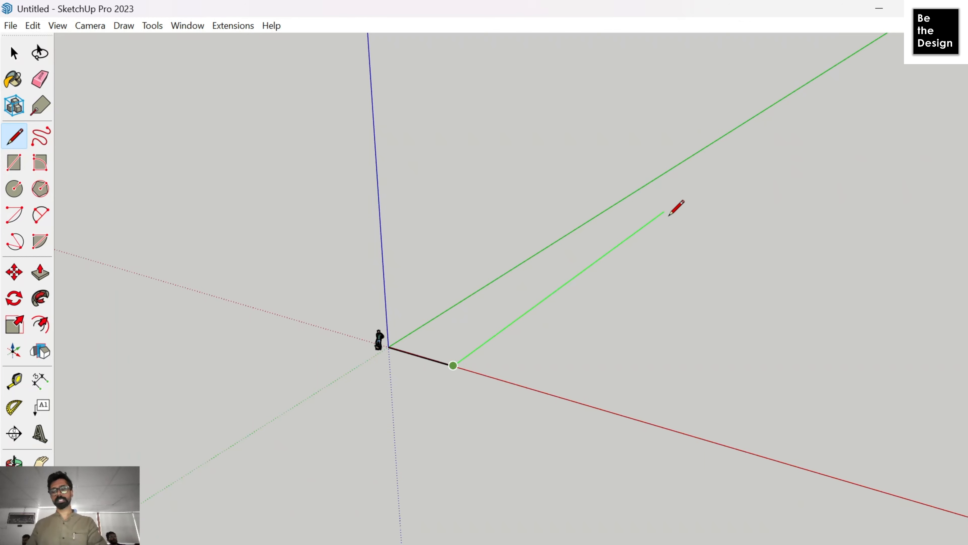
key("Return")
scroll(305, 351, "up", 2)
scroll(402, 355, "up", 2)
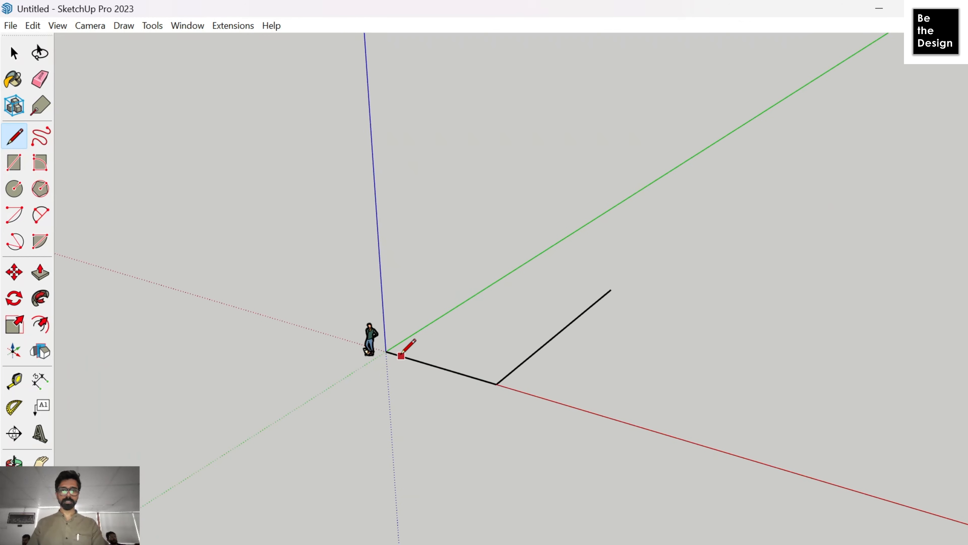
Step: Draw a rectangle from the origin to the free end of the second edge to form the plot face
left_click(386, 351)
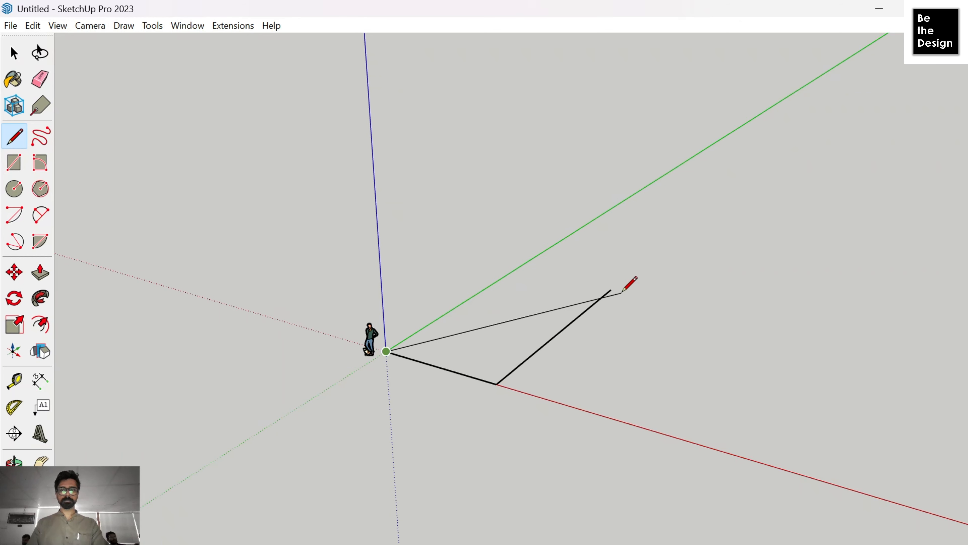
key("r")
left_click(386, 351)
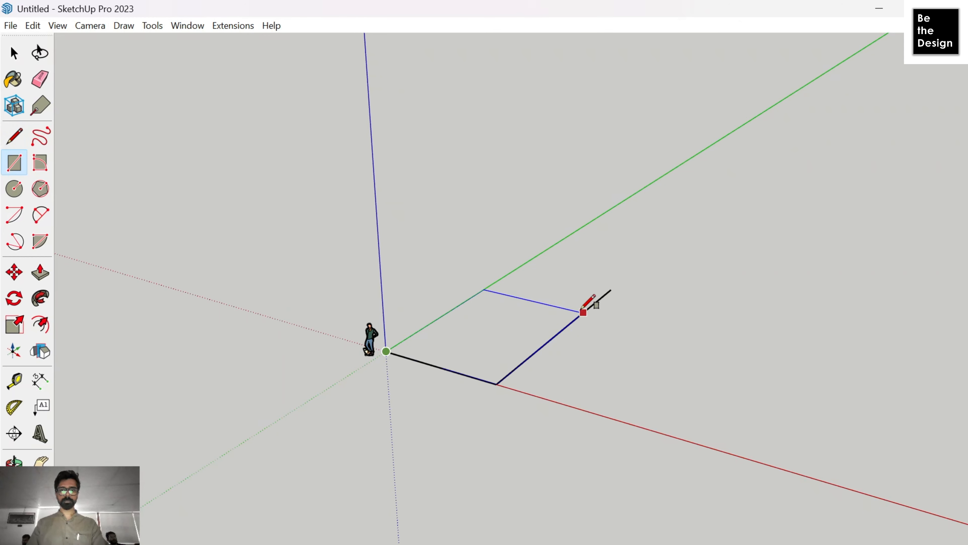
left_click(611, 290)
key("space")
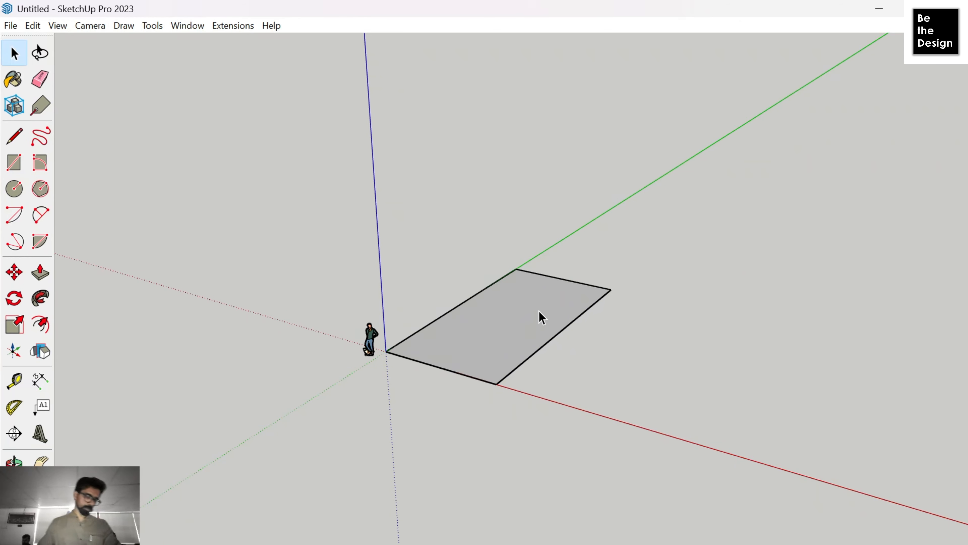
Step: Make the plot face and its edges into a group
double_click(539, 312)
right_click(538, 312)
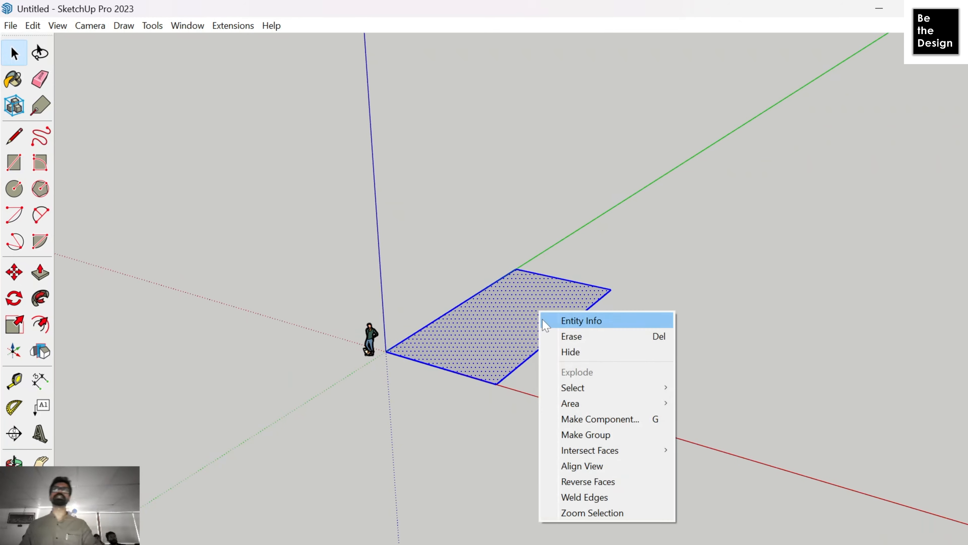
left_click(587, 434)
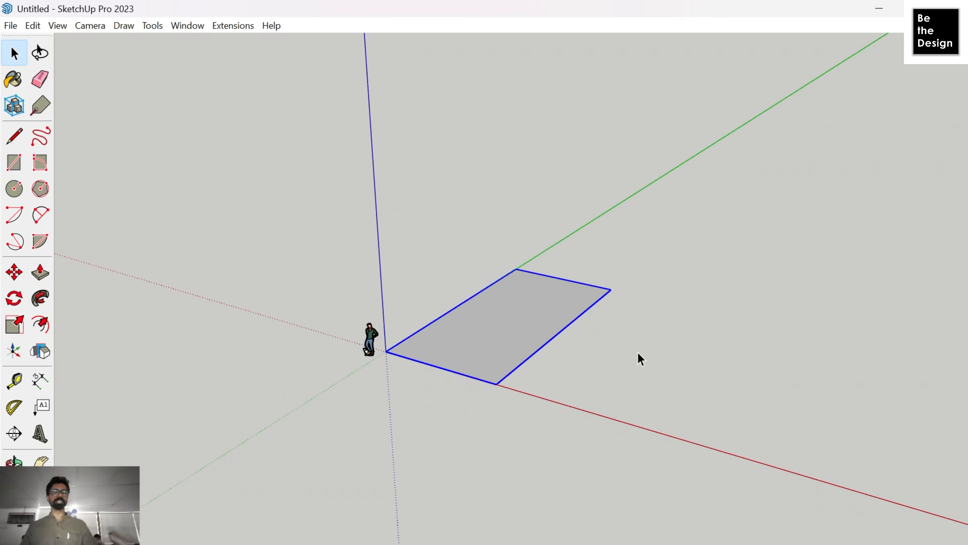
Step: Try extruding the grouped plot into a block and widening it along the red axis, undo both pulls and leave the group
double_click(482, 349)
key("p")
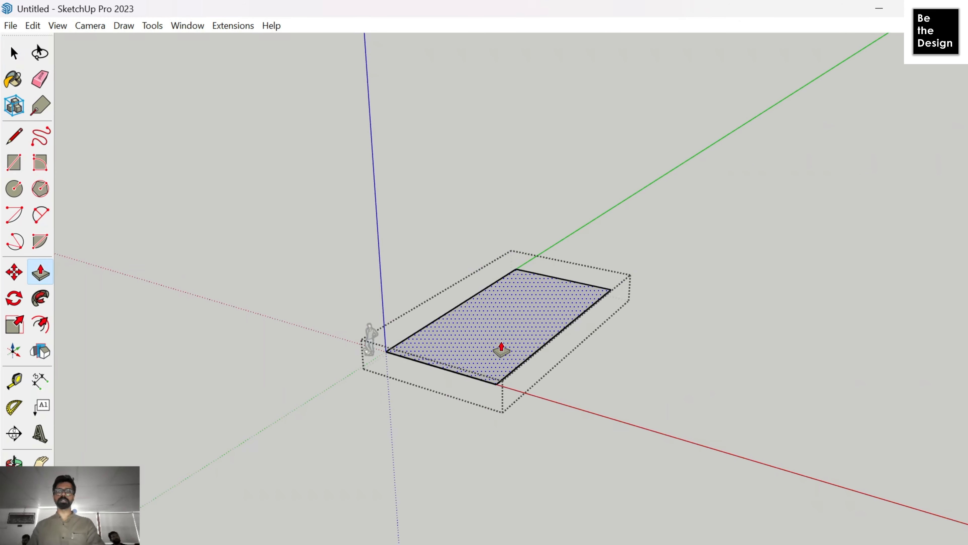
left_click(506, 332)
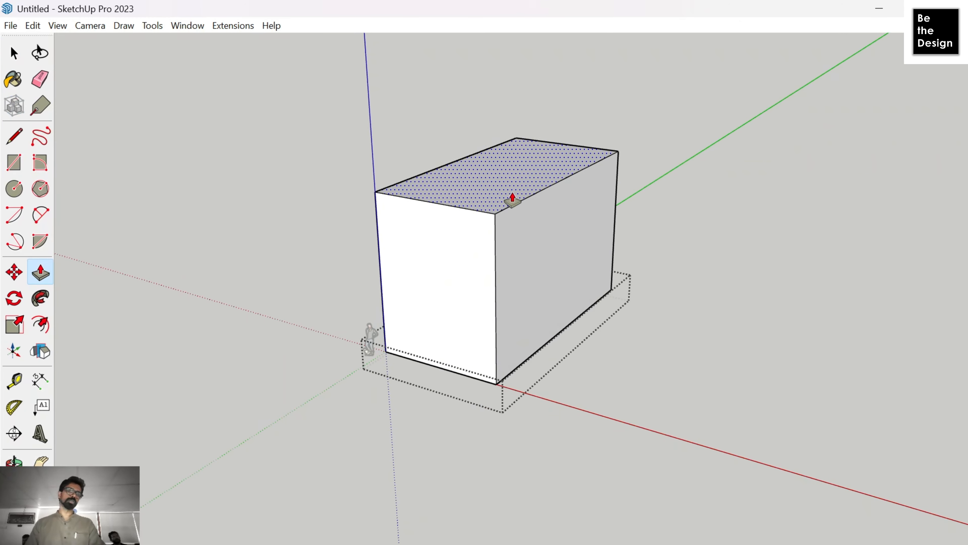
left_click(513, 200)
left_click(544, 233)
left_click(882, 314)
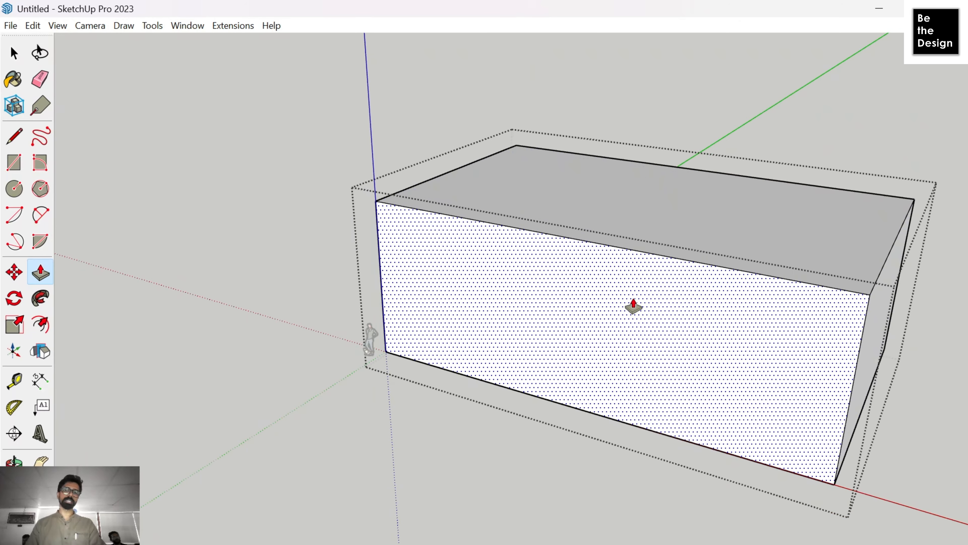
key("ctrl+z")
key("ctrl+z")
middle_click_drag(512, 331, 633, 410)
key("space")
left_click(629, 404)
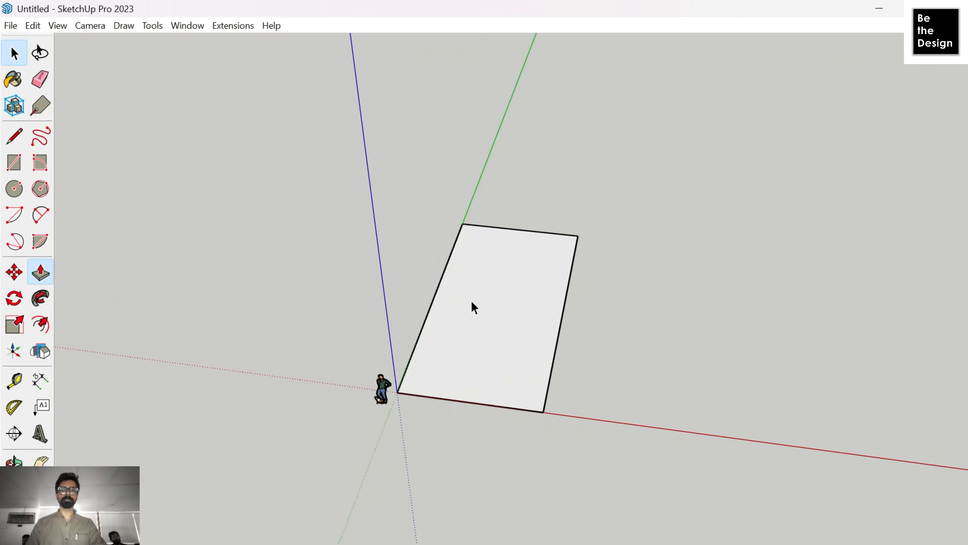
Step: Place guide lines 15 cm inside both long edges of the plot
scroll(471, 335, "up", 3)
scroll(448, 176, "down", 3)
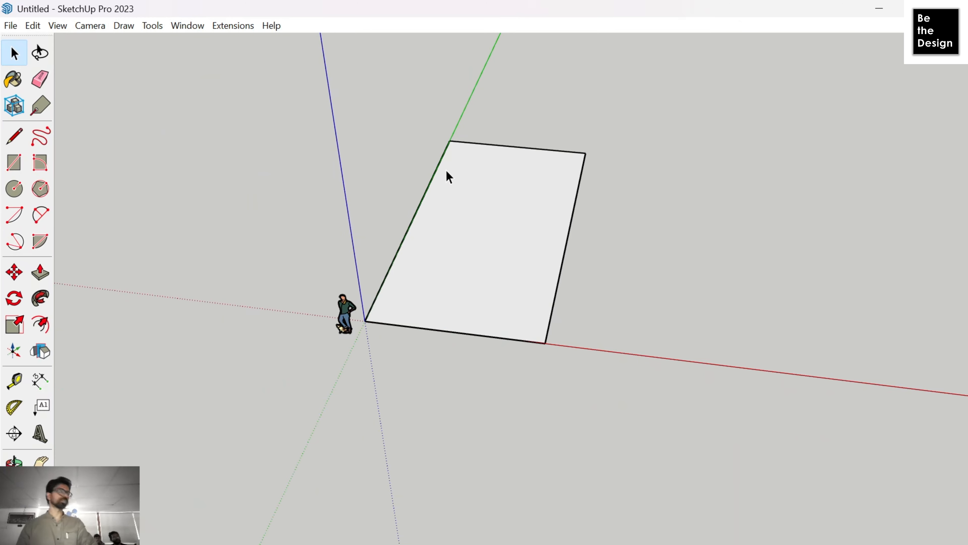
key("t")
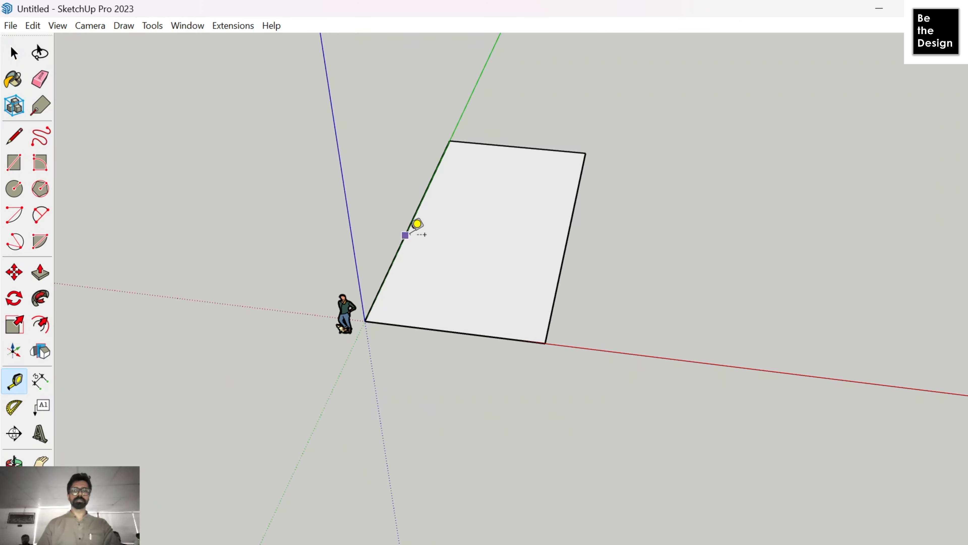
scroll(402, 236, "up", 2)
left_click(401, 252)
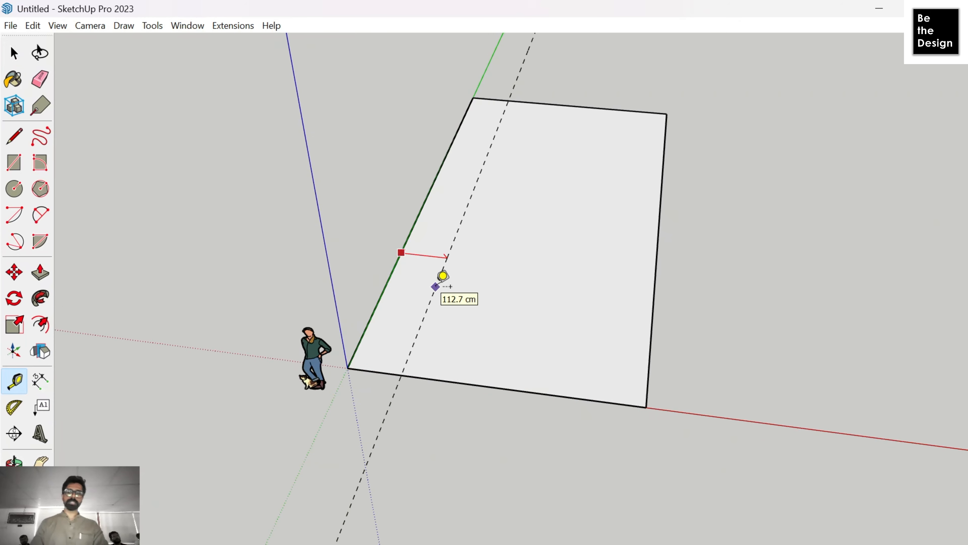
type("15")
key("Return")
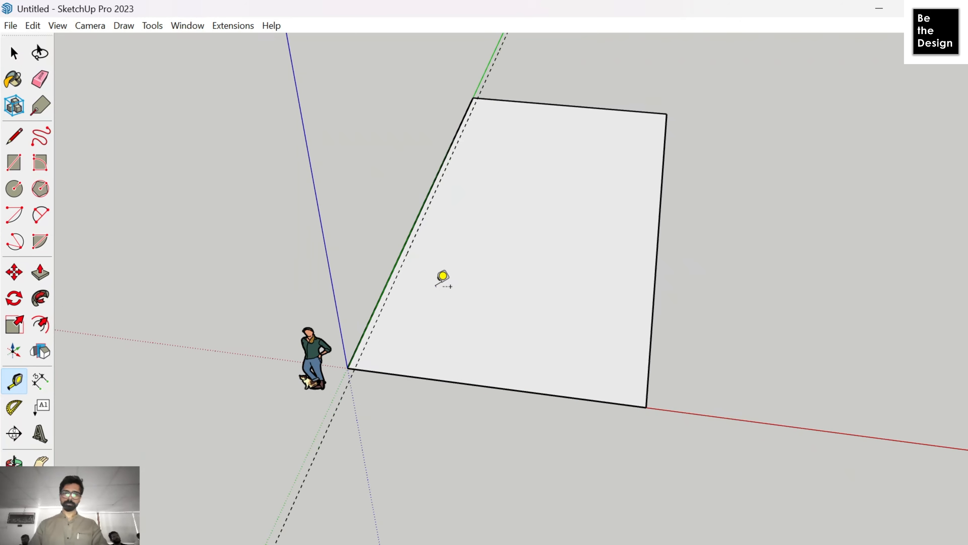
left_click(656, 274)
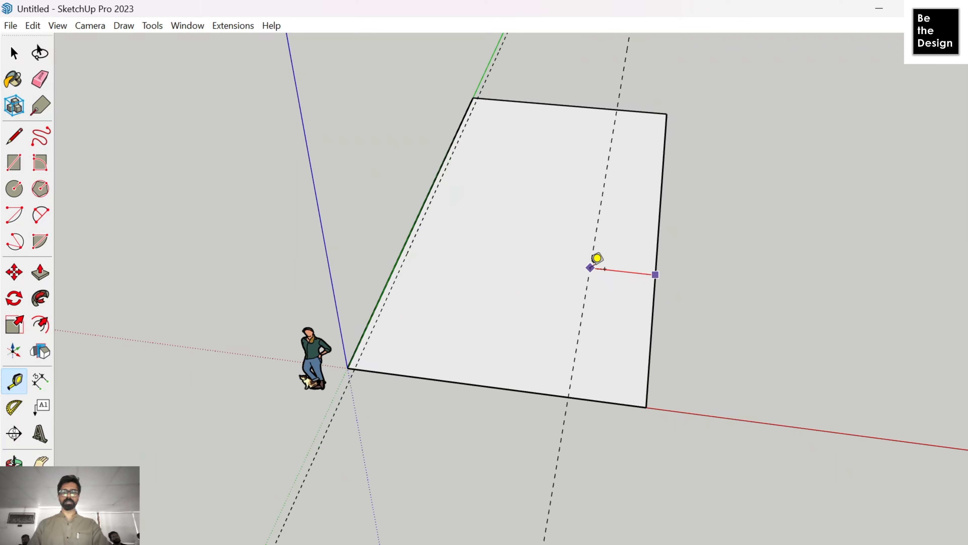
type("15")
key("Return")
Step: Place a guide line outside the plot, parallel to its front edge on the red axis
left_click(596, 108)
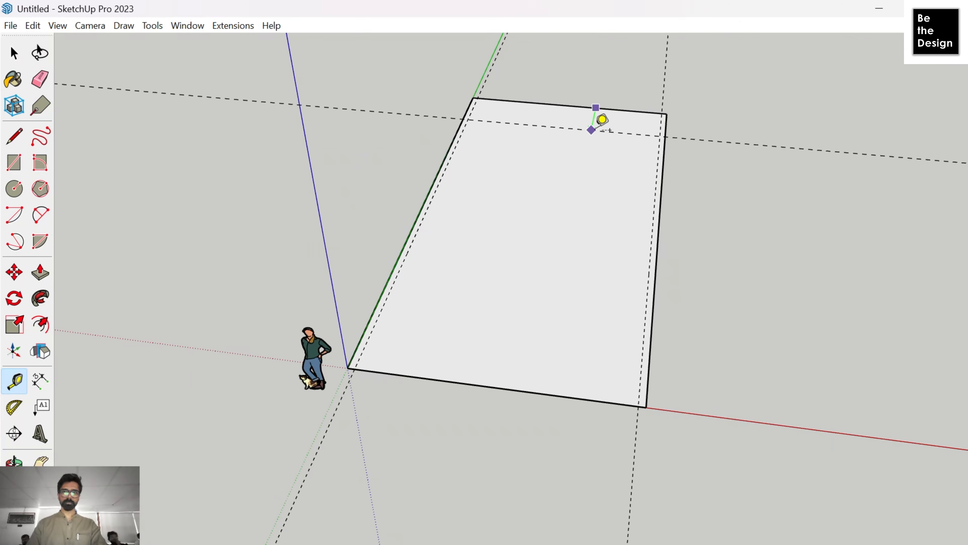
key("Escape")
left_click(493, 387)
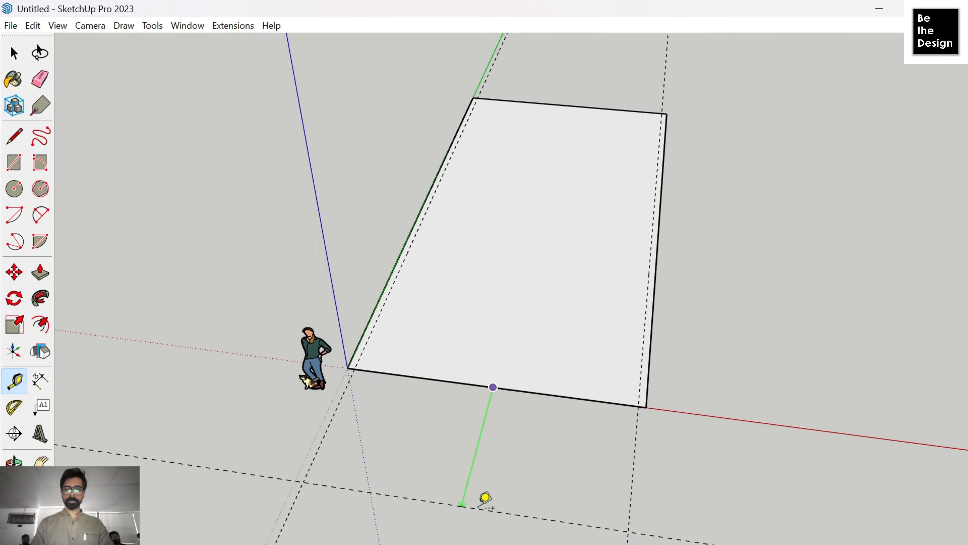
left_click(491, 507)
Step: Draw a rectangle between the outer guide and the plot's front edge, and make it a group
scroll(292, 262, "down", 2)
key("r")
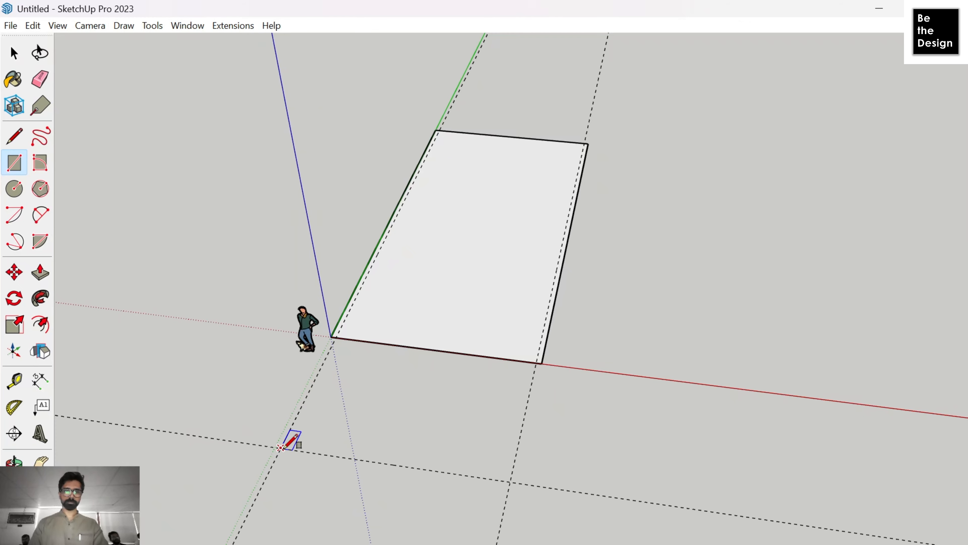
left_click(281, 447)
scroll(543, 362, "up", 2)
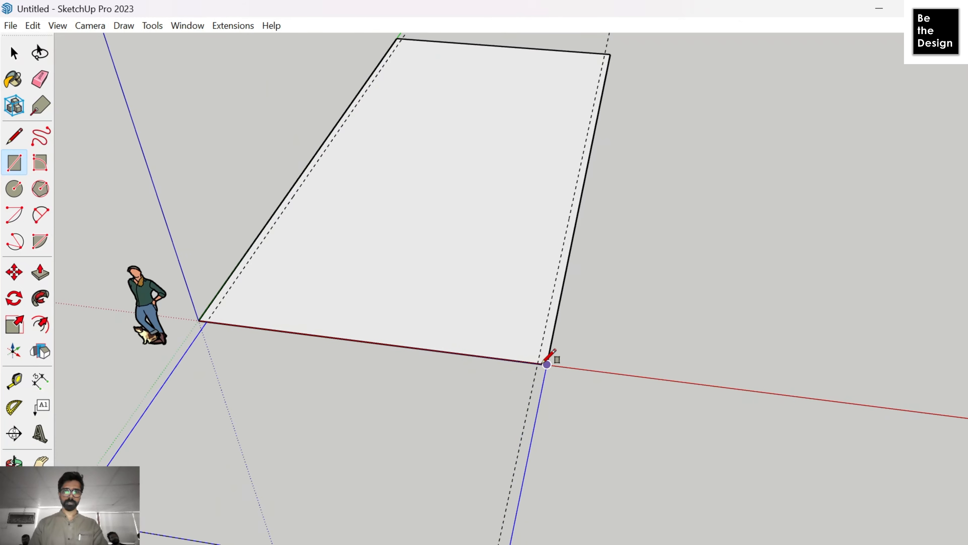
left_click(547, 363)
scroll(550, 343, "down", 2)
key("space")
right_click(460, 388)
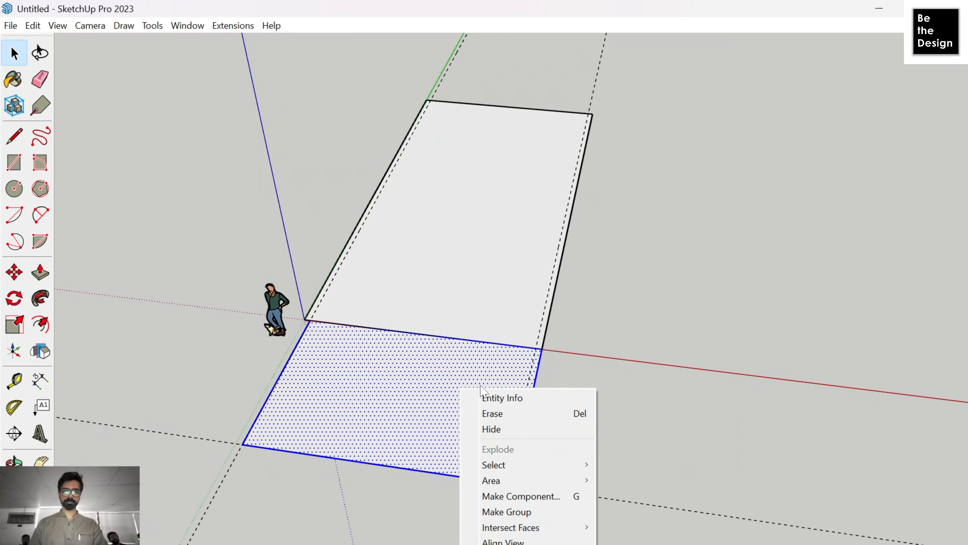
left_click(545, 512)
Step: Scale the front strip along the red axis so it extends well beyond both sides of the plot
key("s")
scroll(530, 423, "down", 1)
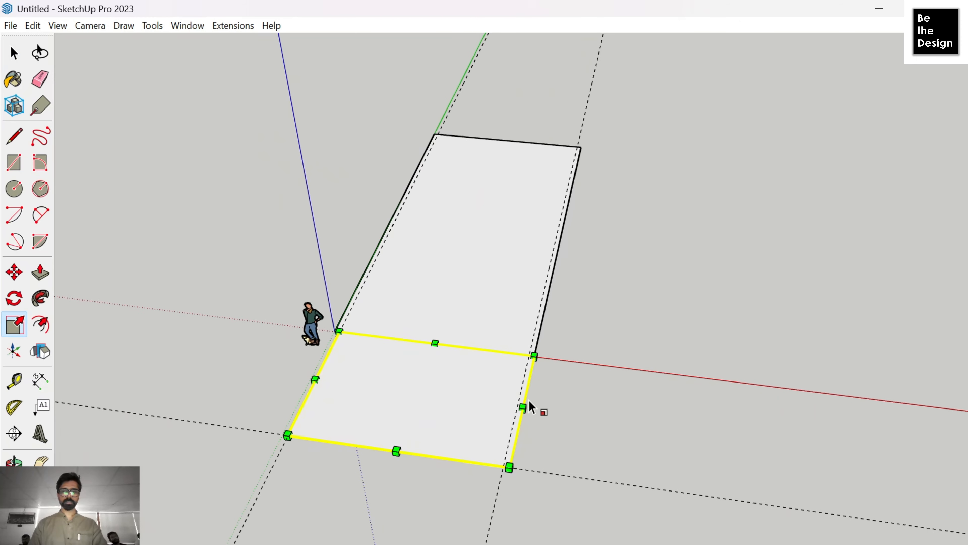
scroll(527, 403, "down", 2)
left_click_drag(526, 406, 797, 442)
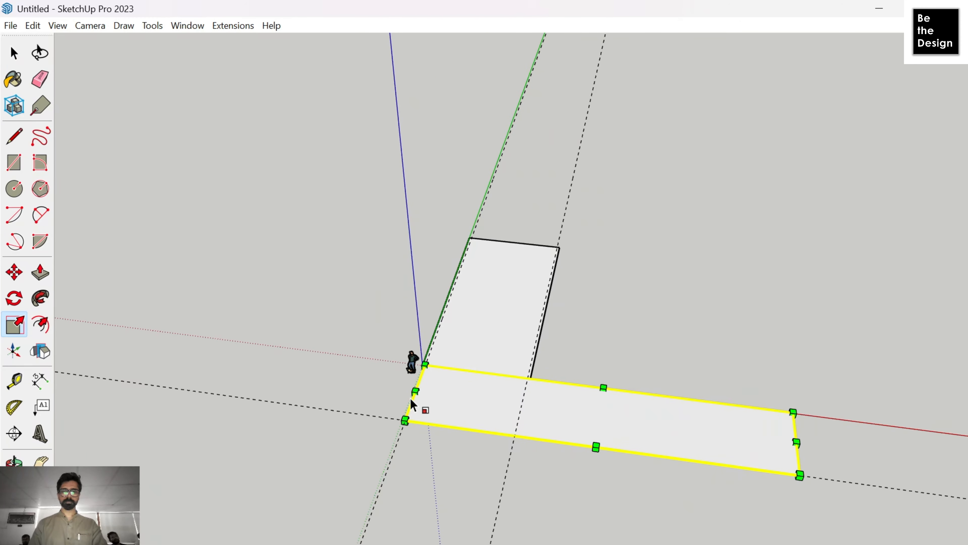
left_click_drag(414, 390, 201, 363)
key("space")
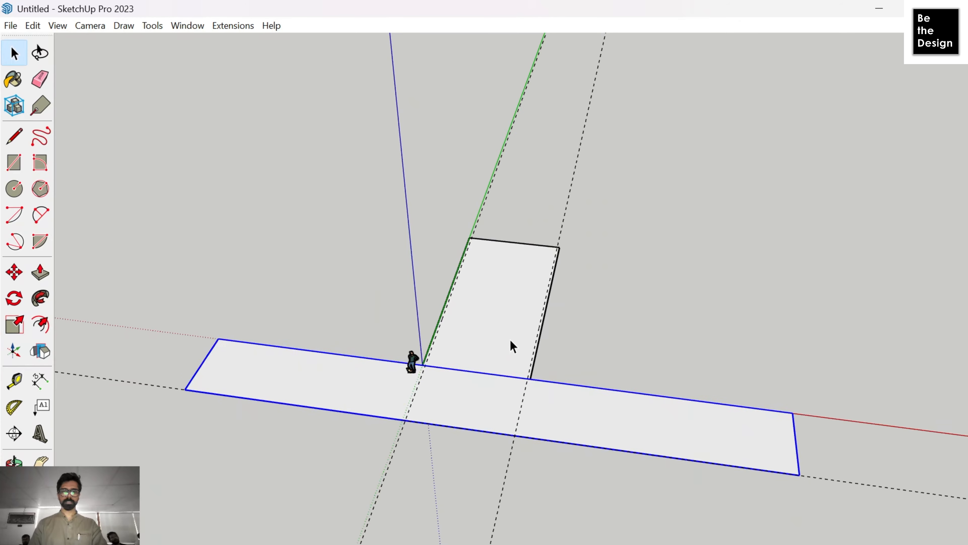
Step: Place a guide line 15 cm inside the plot's rear edge
scroll(607, 328, "up", 3)
middle_click_drag(510, 152, 672, 130)
key("t")
left_click(665, 136)
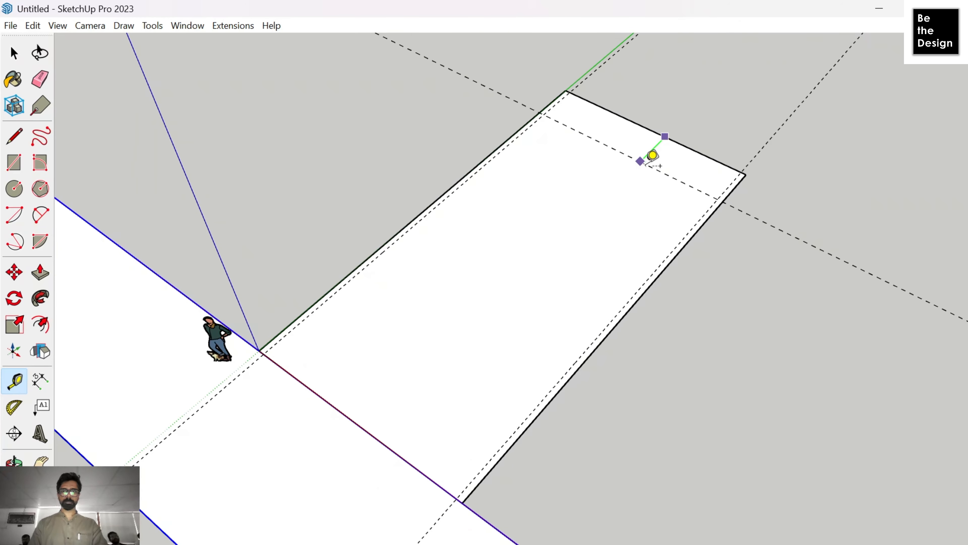
type("15")
key("Return")
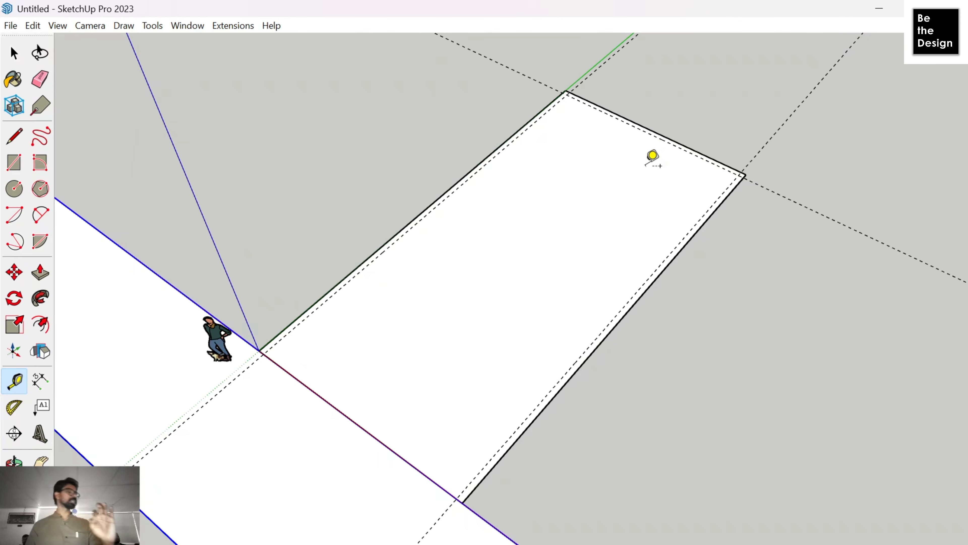
Step: Trace lines over the 15 cm inner guides along both long sides and the rear of the plot
key("l")
scroll(263, 345, "up", 3)
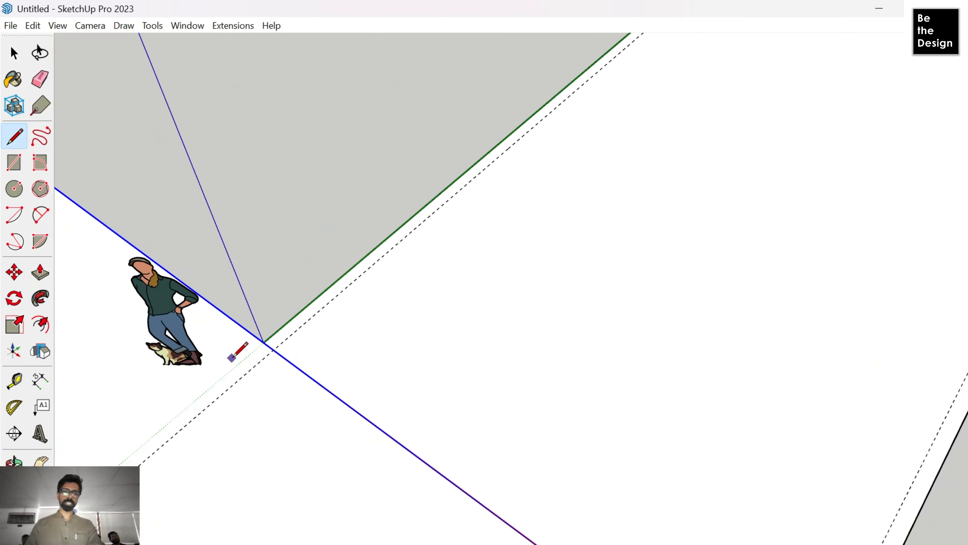
scroll(272, 342, "down", 4)
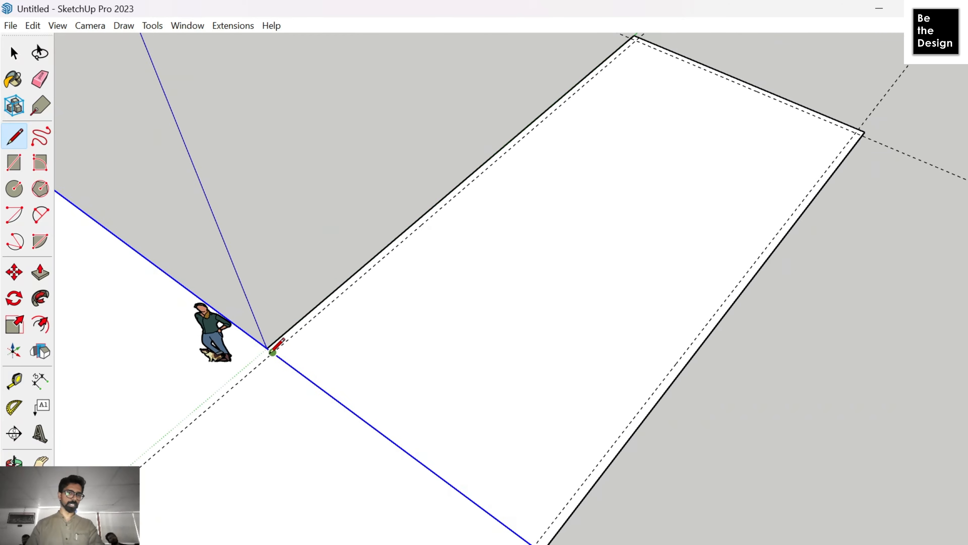
scroll(544, 121, "up", 5)
left_click(544, 121)
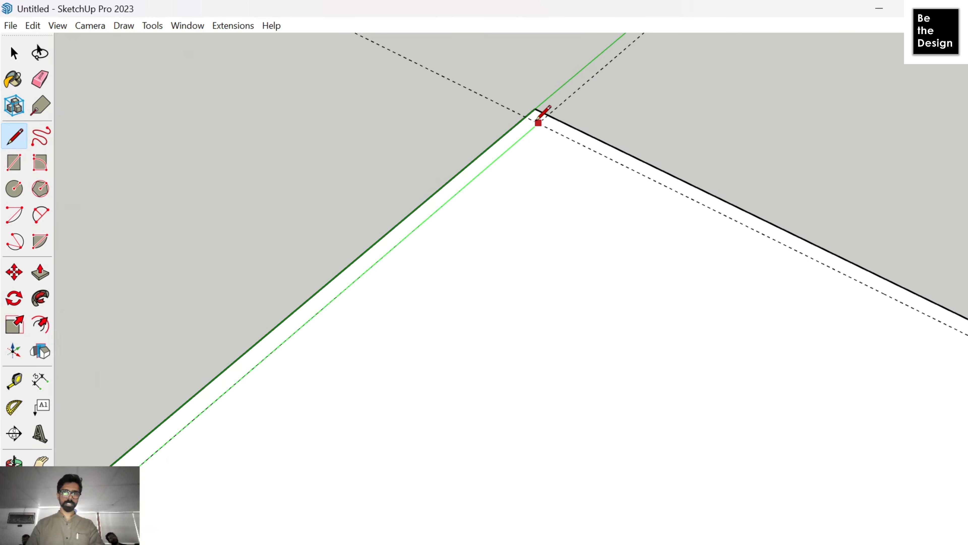
scroll(504, 73, "down", 3)
scroll(725, 221, "up", 2)
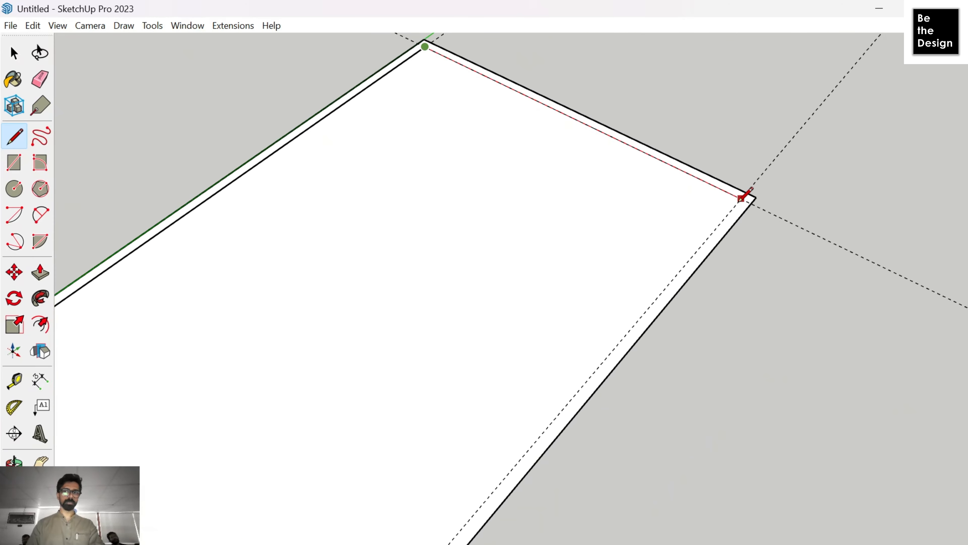
left_click(745, 196)
scroll(735, 141, "down", 4)
scroll(481, 466, "up", 4)
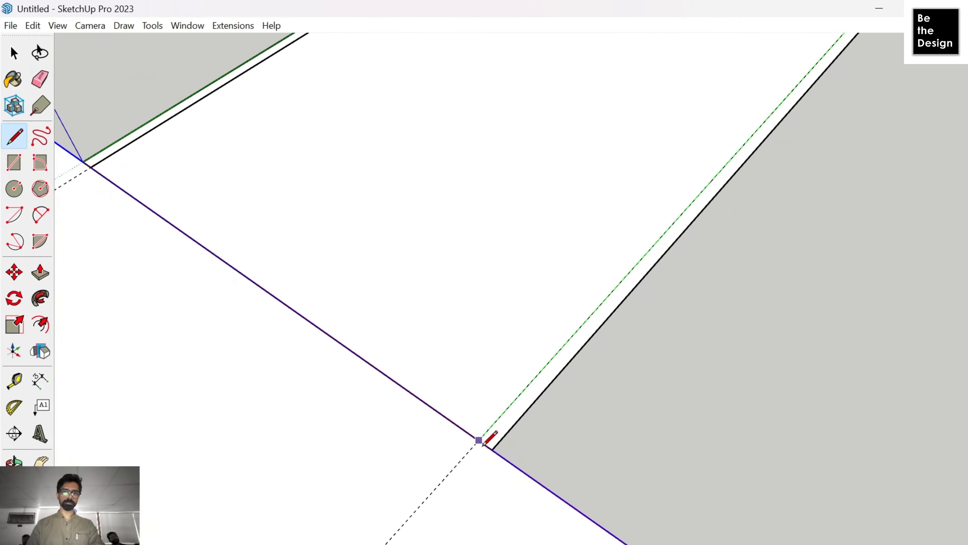
scroll(492, 450, "down", 3)
right_click(460, 464)
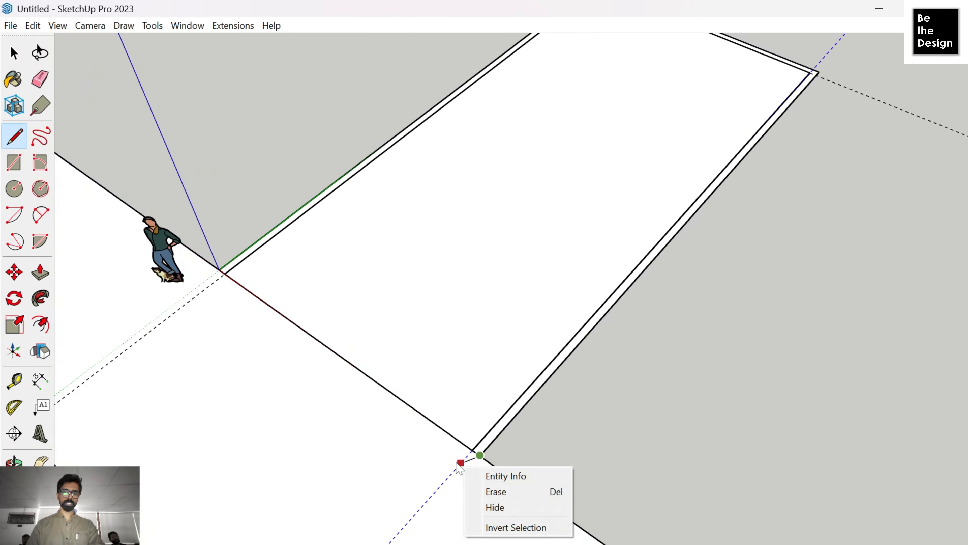
key("Escape")
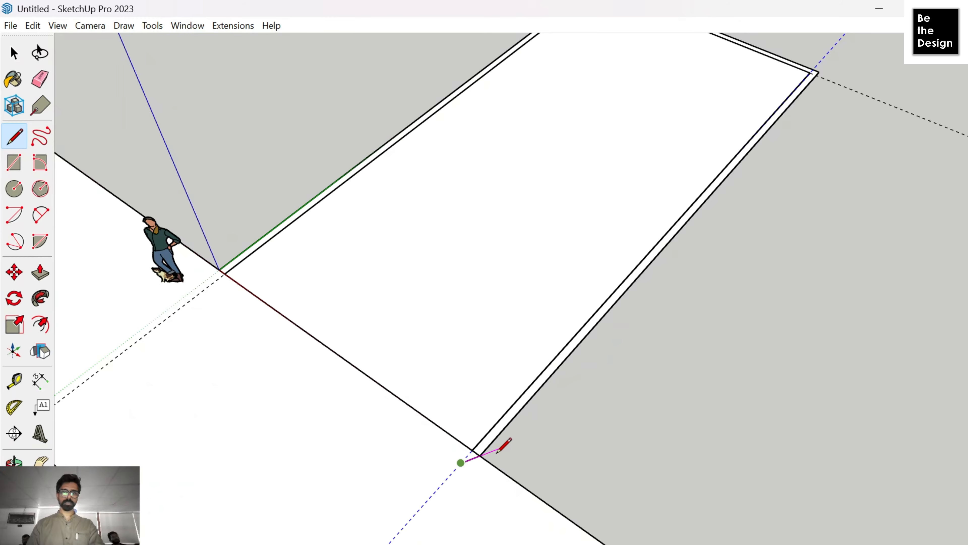
scroll(502, 446, "up", 3)
key("e")
Step: Draw a line over the plot's outer long edge away from the origin, from the front corner to the rear corner
key("l")
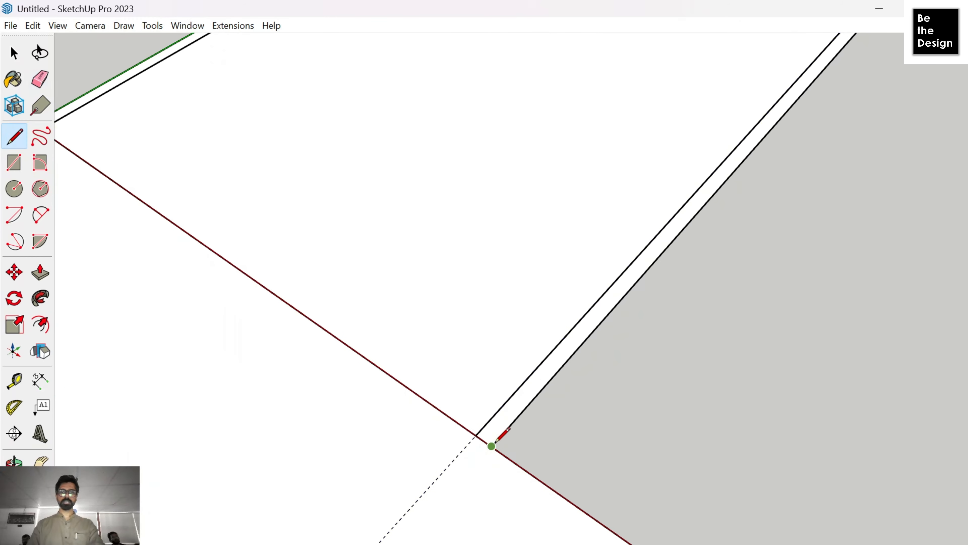
left_click(492, 445)
scroll(484, 442, "down", 1)
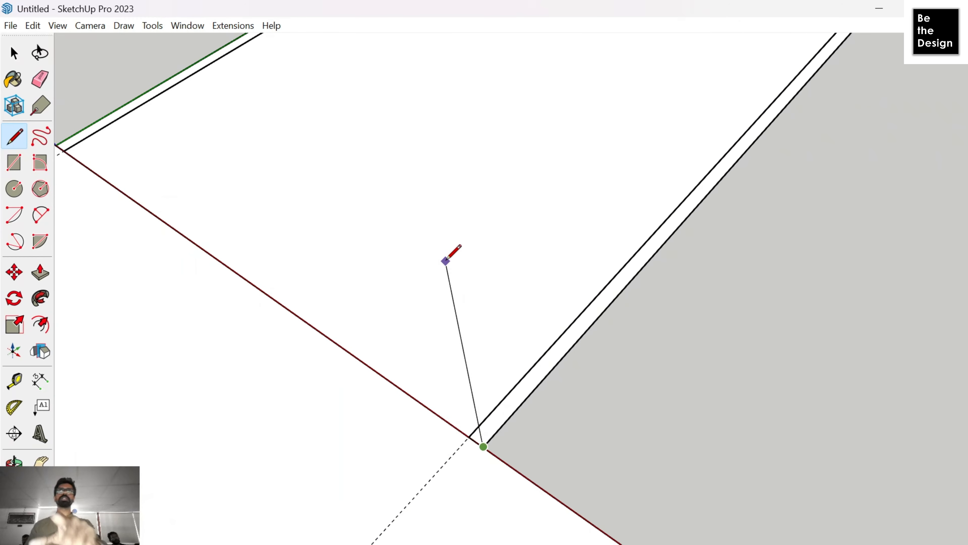
scroll(436, 252, "down", 5)
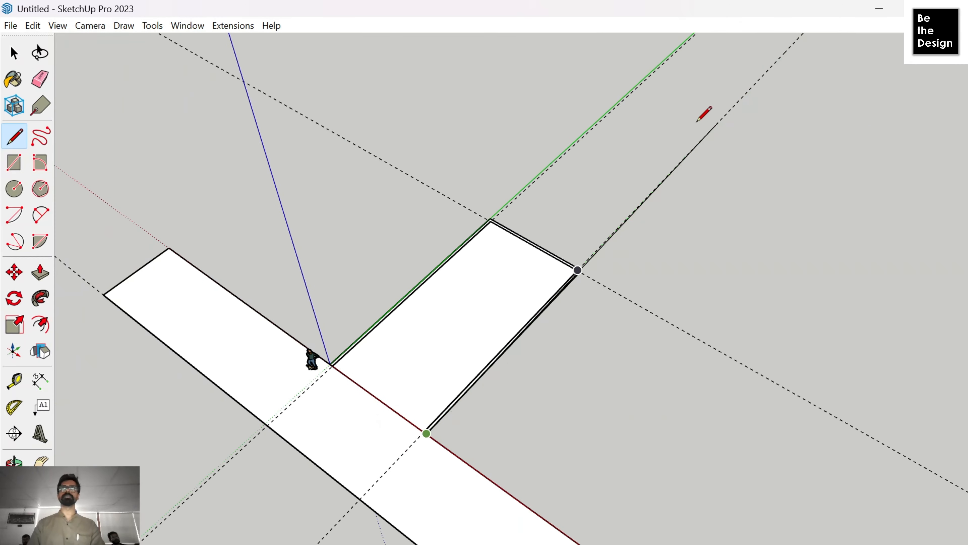
scroll(613, 216, "up", 3)
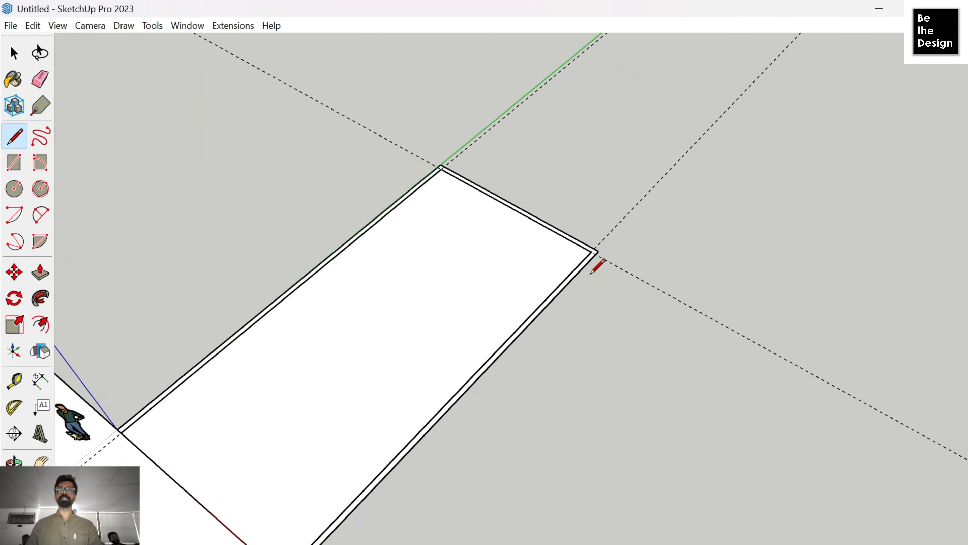
scroll(599, 260, "up", 5)
left_click(604, 261)
Step: Continue the outline along the plot's rear and other long edge, closing the U-shaped wall strip at the front inner corner
scroll(887, 229, "down", 2)
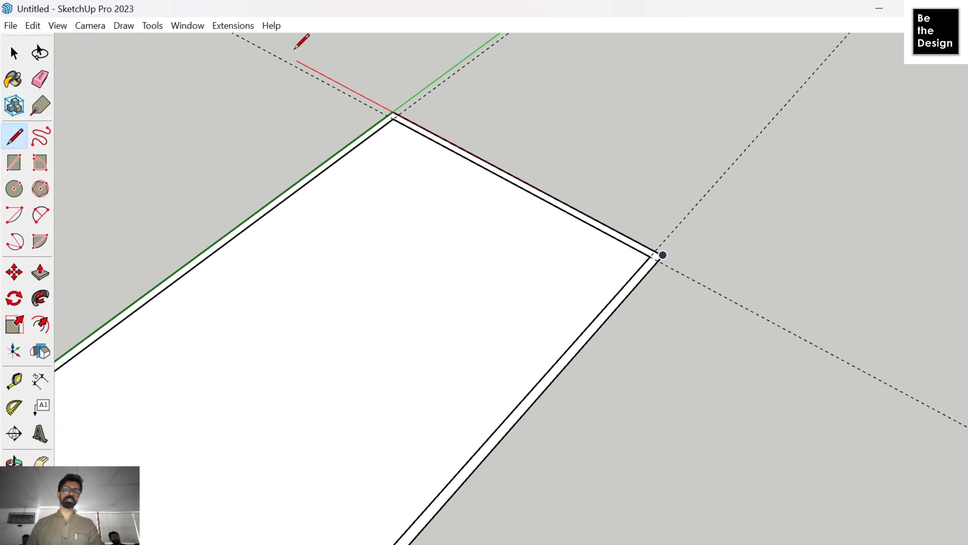
scroll(397, 118, "up", 3)
scroll(407, 114, "up", 2)
left_click(390, 132)
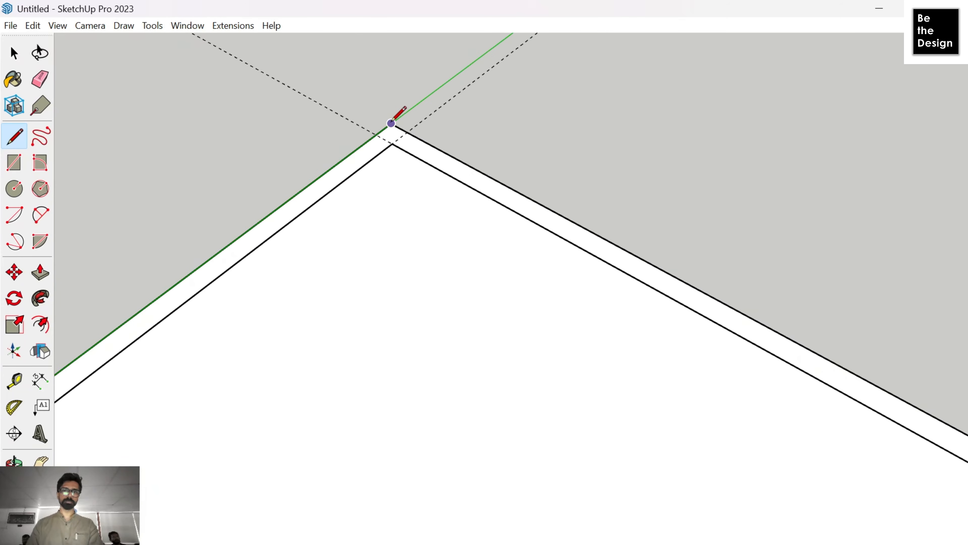
scroll(655, 98, "down", 1)
scroll(656, 97, "down", 4)
scroll(366, 385, "up", 5)
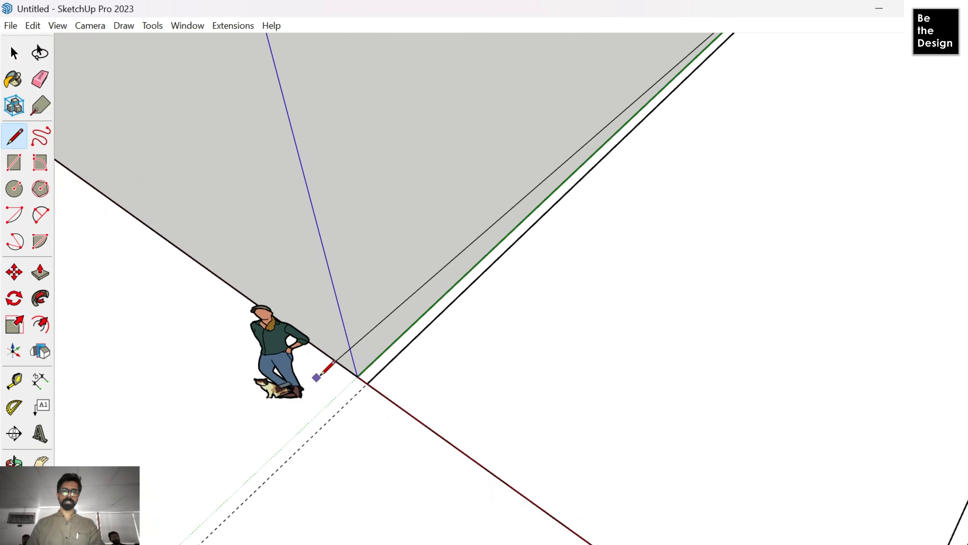
left_click(384, 386)
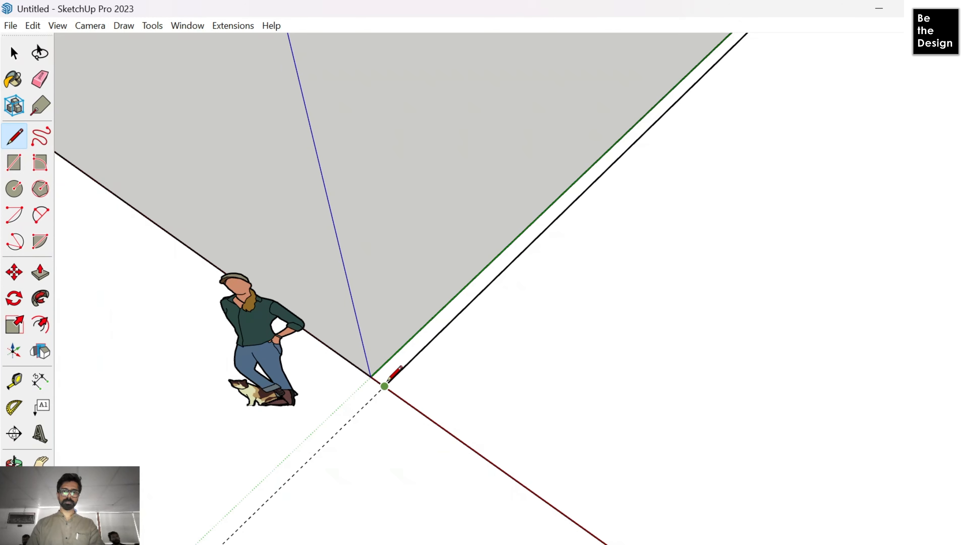
Step: Select the U-shaped wall strip with its edges and make it a group
key("space")
left_click(394, 372)
left_click(395, 367)
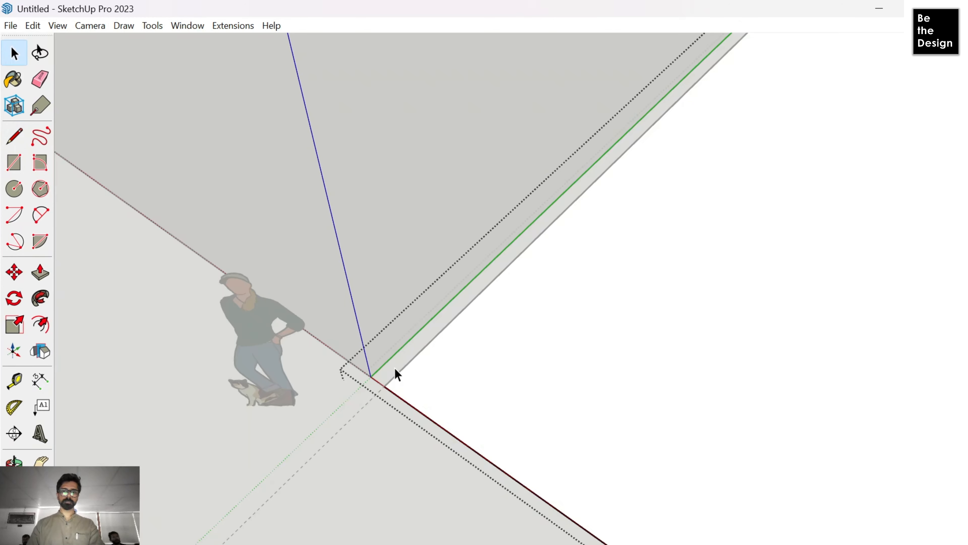
left_click(402, 371)
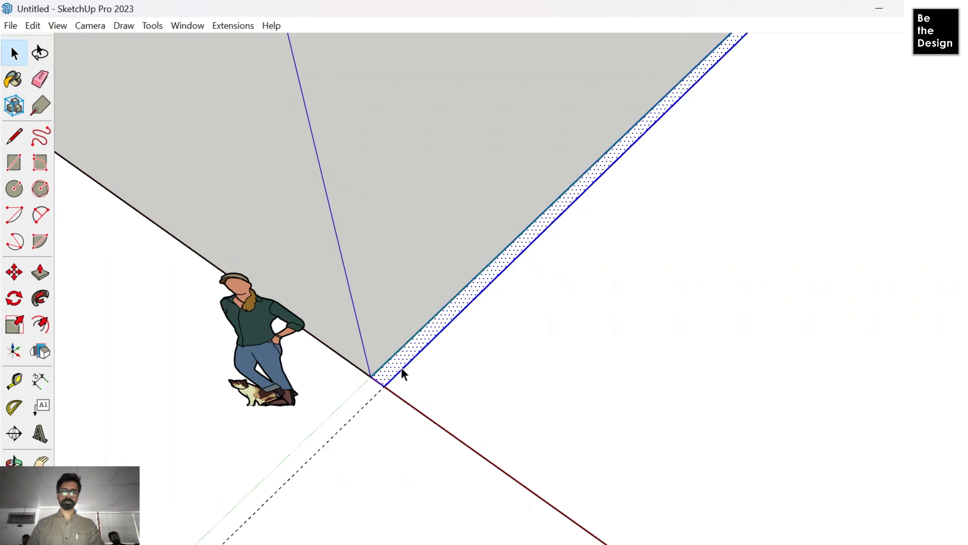
right_click(402, 371)
left_click(427, 491)
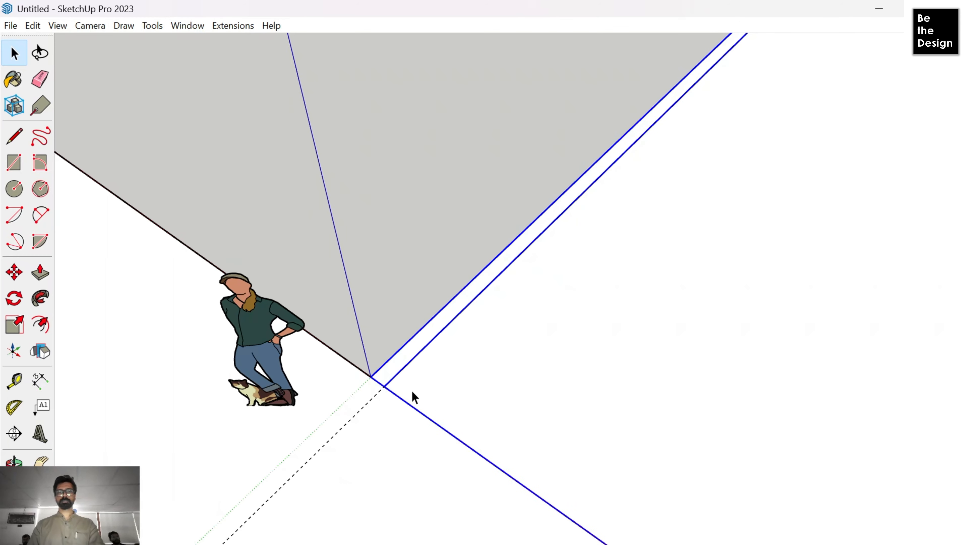
Step: Open the wall strip group, push/pull its face upward into walls around the plot's sides and rear, and leave the group
double_click(401, 358)
key("p")
left_click(404, 358)
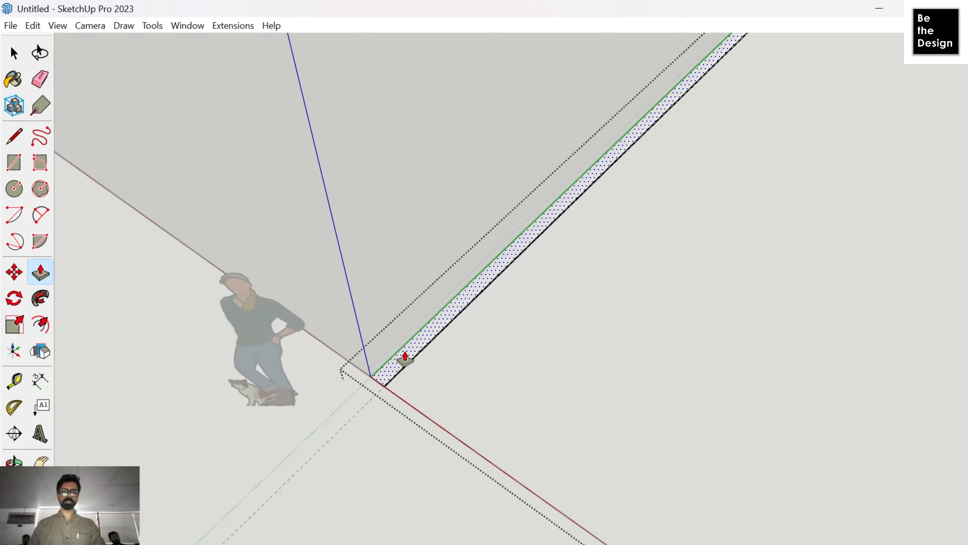
scroll(399, 321, "down", 8)
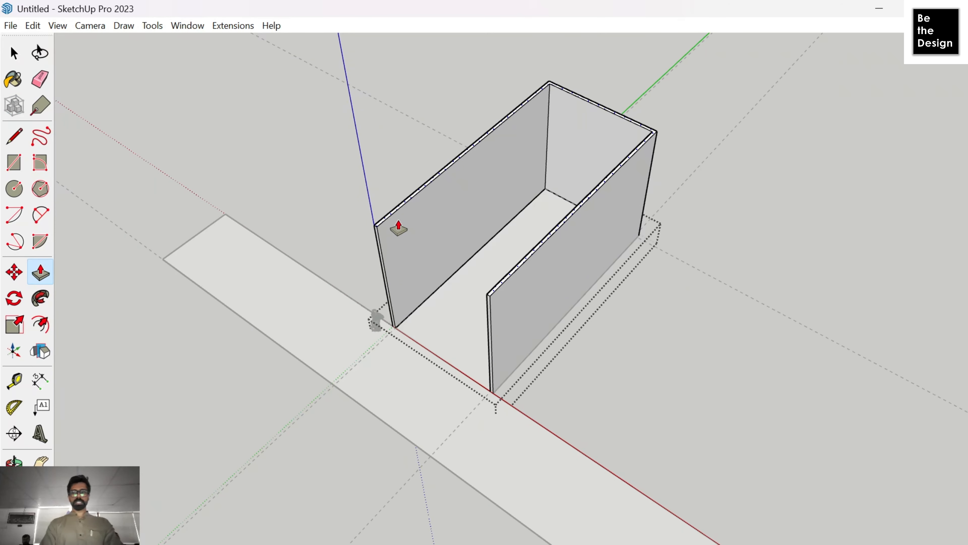
left_click(398, 229)
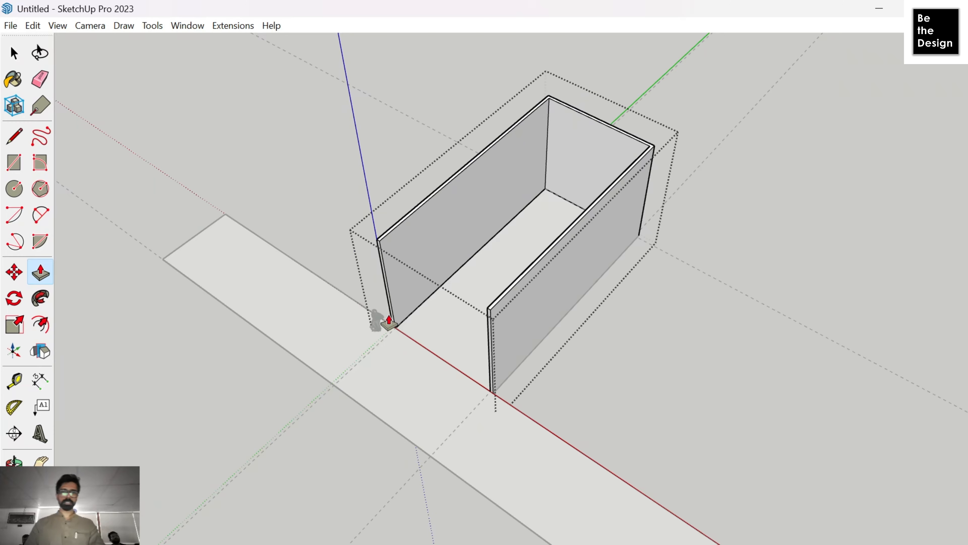
middle_click_drag(385, 320, 581, 115)
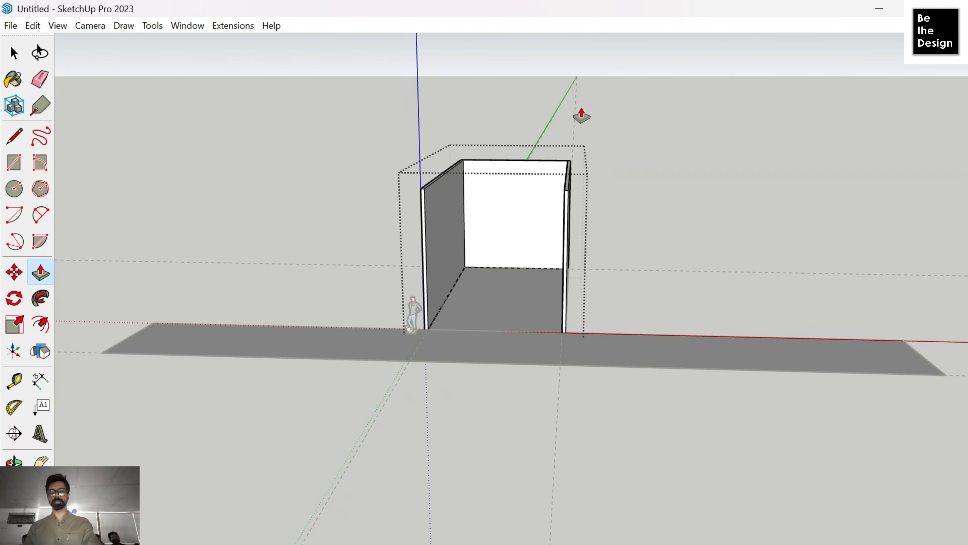
key("Return")
mouse_move(493, 300)
middle_mouse_down()
mouse_move(526, 215)
mouse_move(491, 278)
mouse_move(490, 307)
middle_mouse_up()
key("space")
key("Escape")
Step: Draw a large ground rectangle surrounding the walled plot and the front strip, and make it a group
scroll(490, 197, "up", 3)
middle_click_drag(489, 308, 487, 261)
scroll(463, 327, "down", 4)
middle_click_drag(428, 352, 442, 431)
scroll(446, 305, "down", 4)
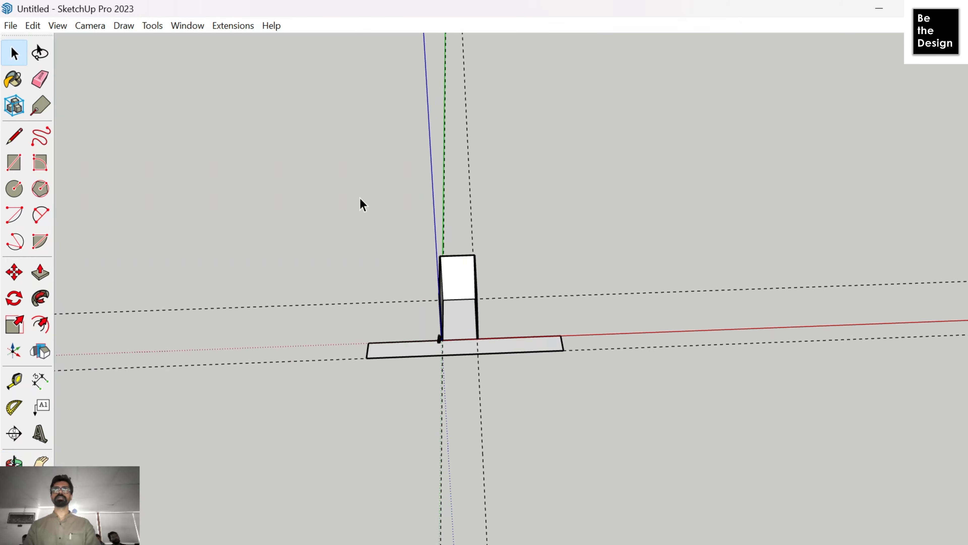
scroll(336, 225, "down", 3)
key("r")
left_click(276, 212)
left_click(616, 512)
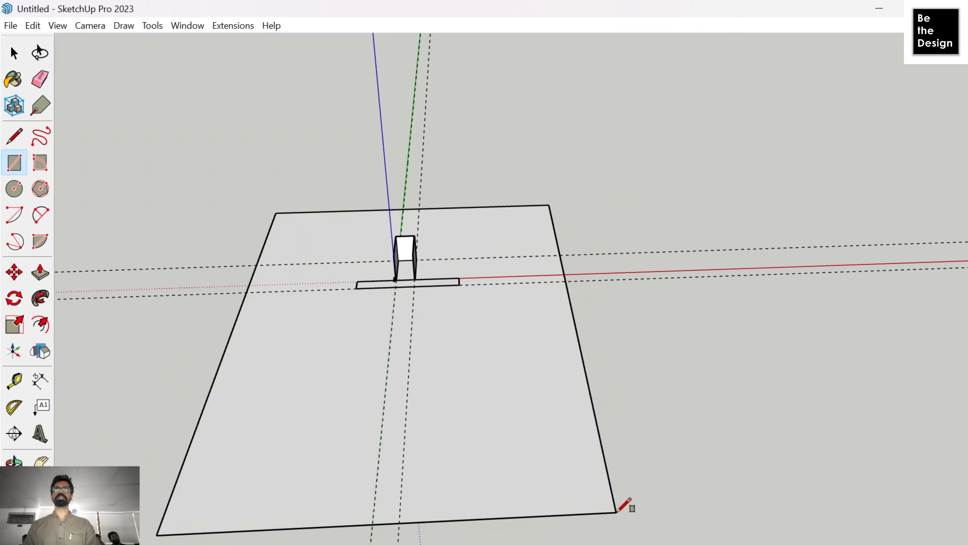
key("space")
left_click(432, 383)
right_click(432, 383)
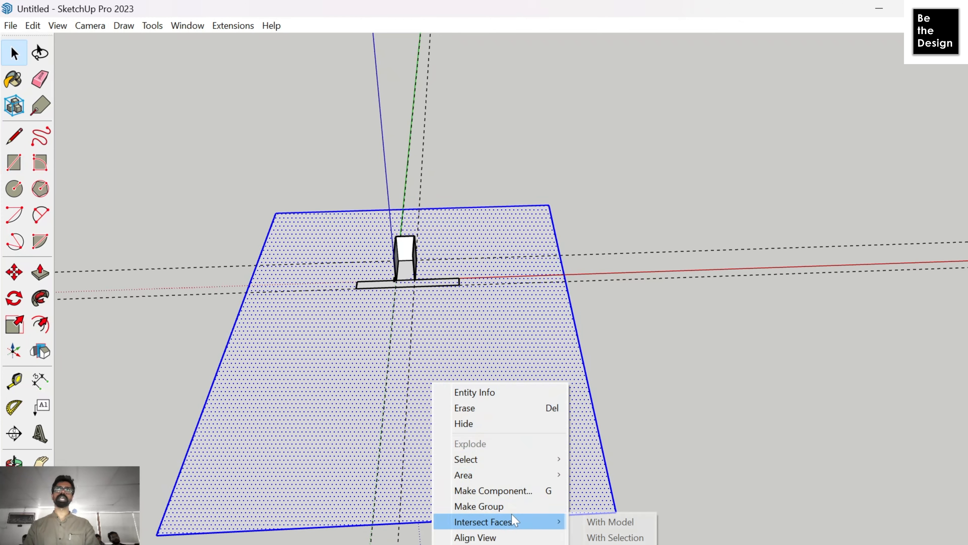
left_click(507, 505)
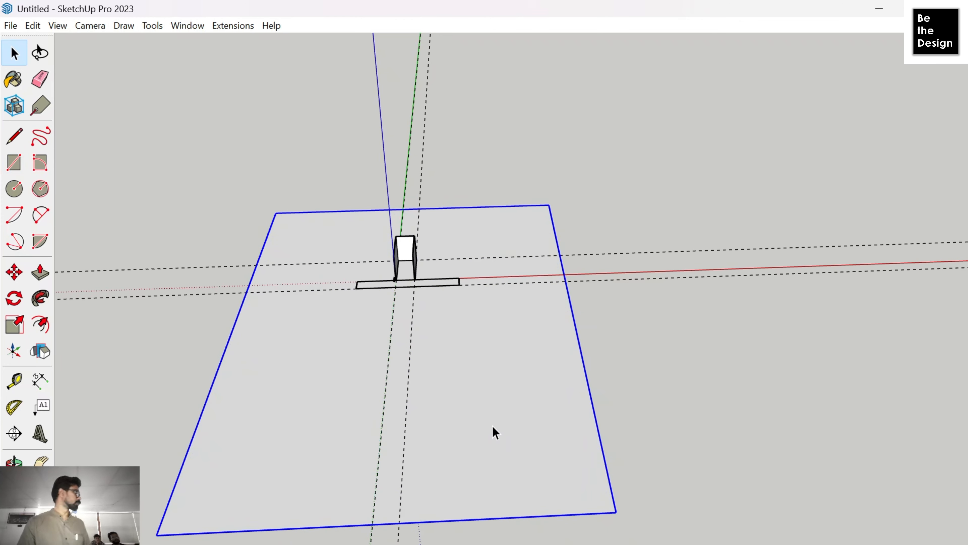
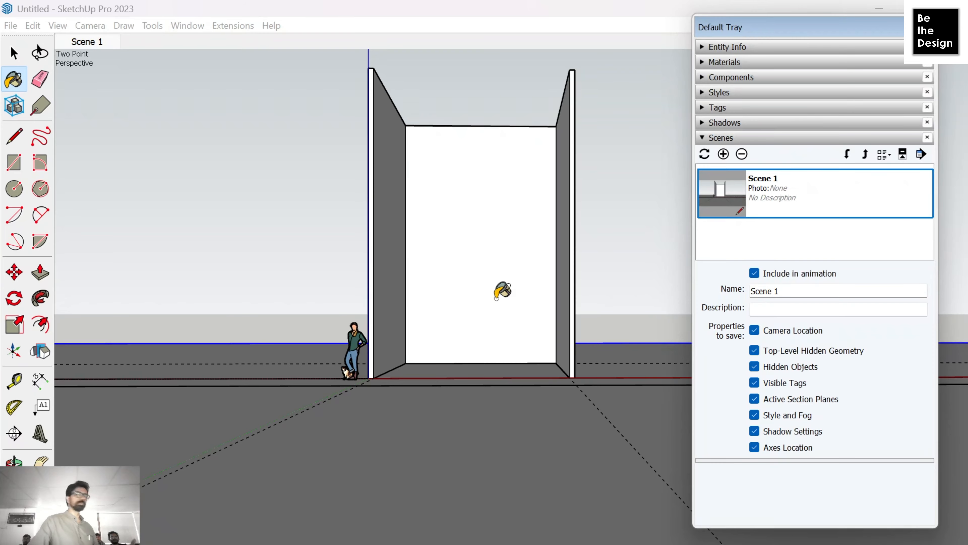
Step: Draw a rectangle on the ground beside the walled plot, alongside its long wall, and make it a group
middle_click_drag(362, 301, 385, 404)
left_click(14, 80)
scroll(307, 345, "down", 5)
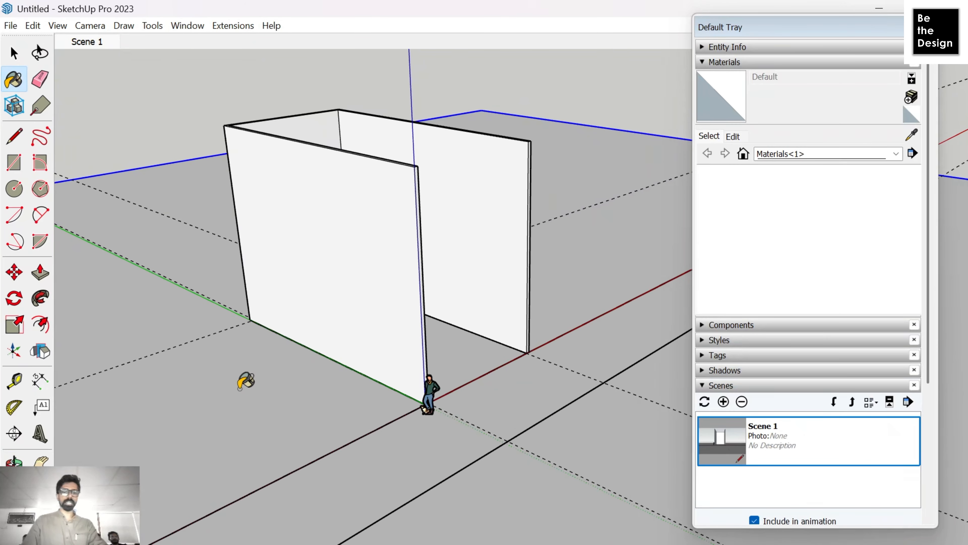
key("r")
left_click(155, 360)
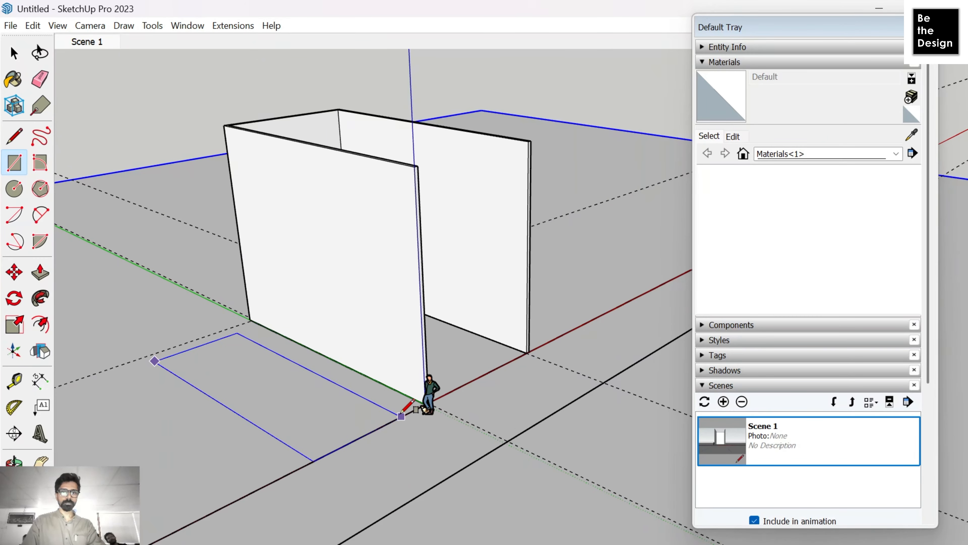
left_click(399, 404)
key("space")
left_click(340, 404)
right_click(340, 401)
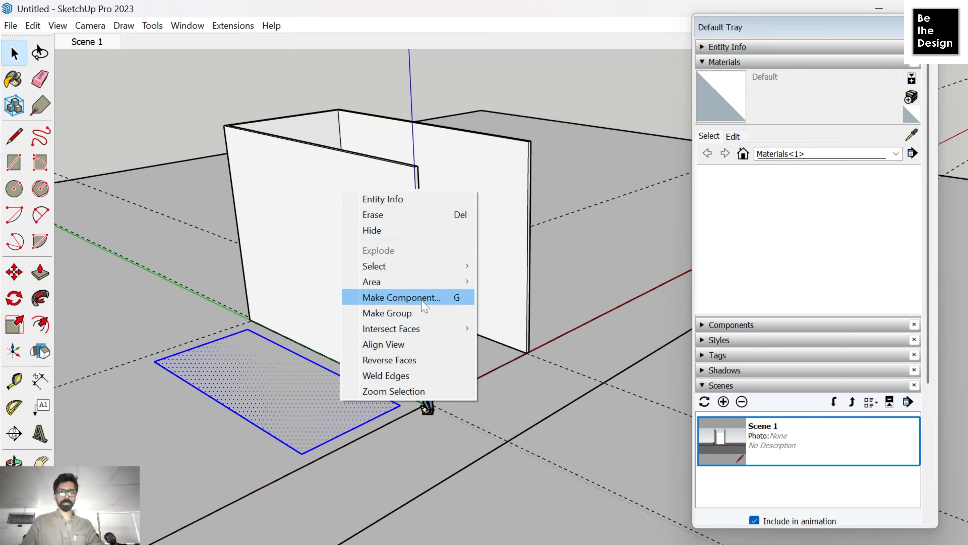
left_click(389, 359)
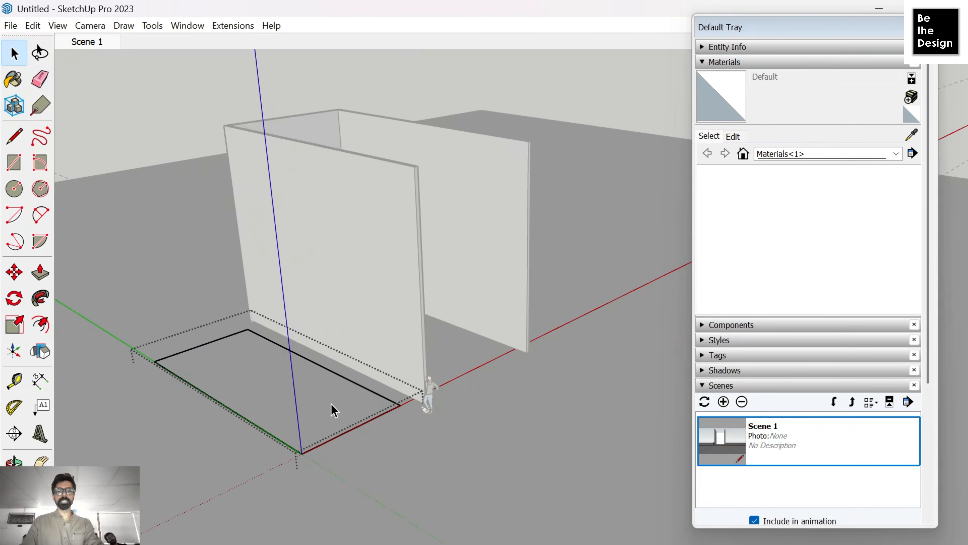
Step: Push/pull the new rectangle inside its group upward into a tall neighbouring box
key("p")
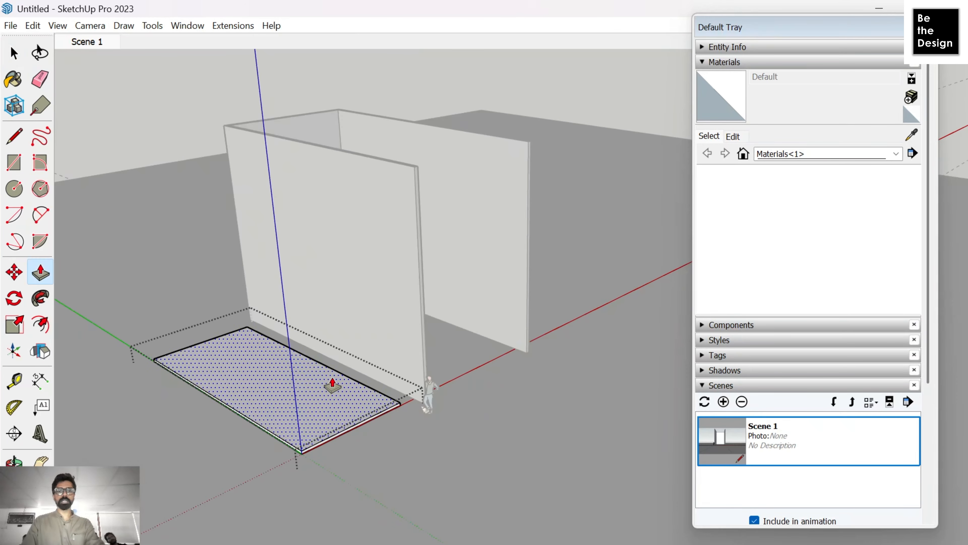
left_click(324, 411)
left_click(331, 302)
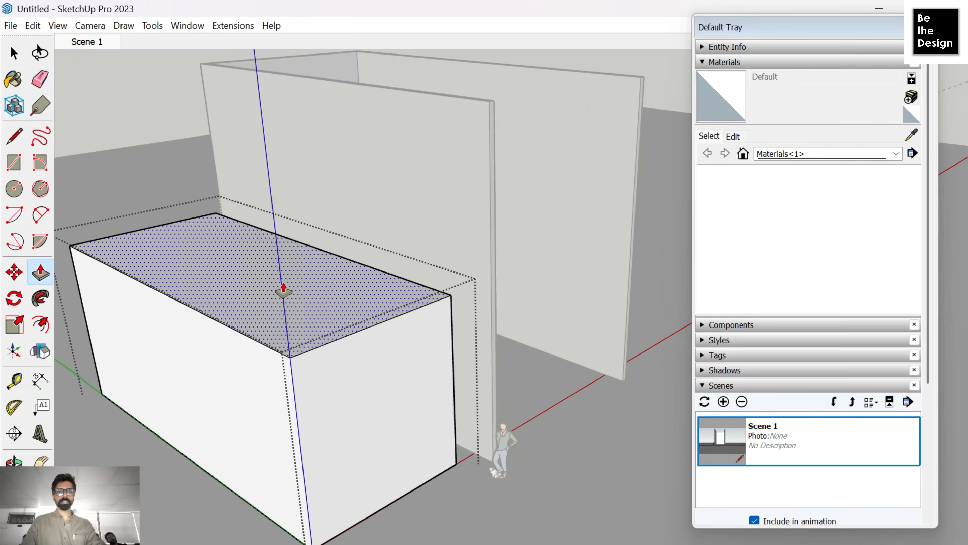
Step: Draw a rectangle over a rear corner of the box's top face and push it down to cut that corner away
key("r")
left_click(171, 297)
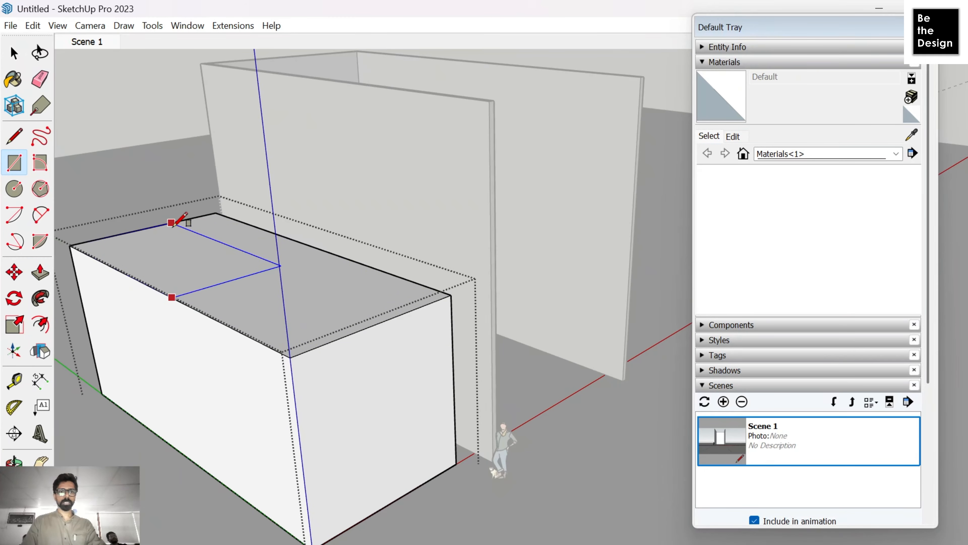
left_click(172, 222)
key("p")
left_click(186, 271)
left_click(190, 209)
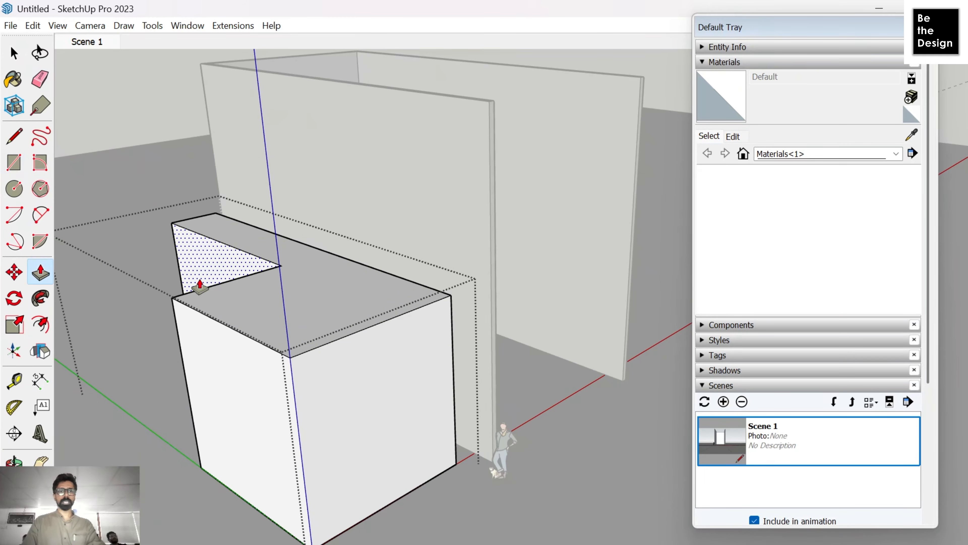
Step: Undo the corner cut and push/pull the rear corner rectangle upward into a raised block on the neighbouring box
middle_click_drag(284, 327, 358, 423)
key("ctrl+z")
left_click(225, 389)
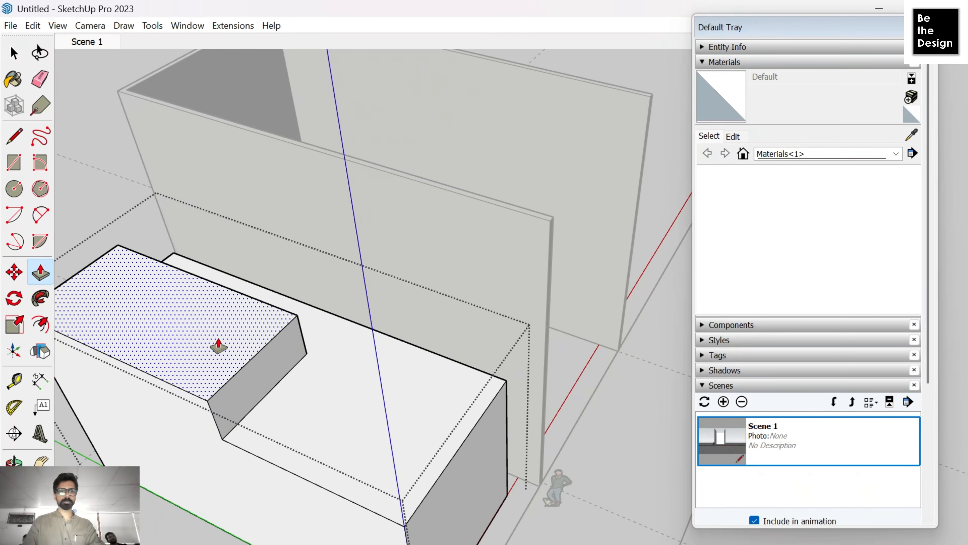
left_click(218, 346)
middle_click_drag(415, 458, 189, 323)
scroll(188, 324, "down", 5)
key("space")
key("Escape")
Step: Copy the neighbouring building group along the front line to the opposite side of the walled plot
left_click(257, 326)
middle_click_drag(257, 327, 245, 368)
key("m")
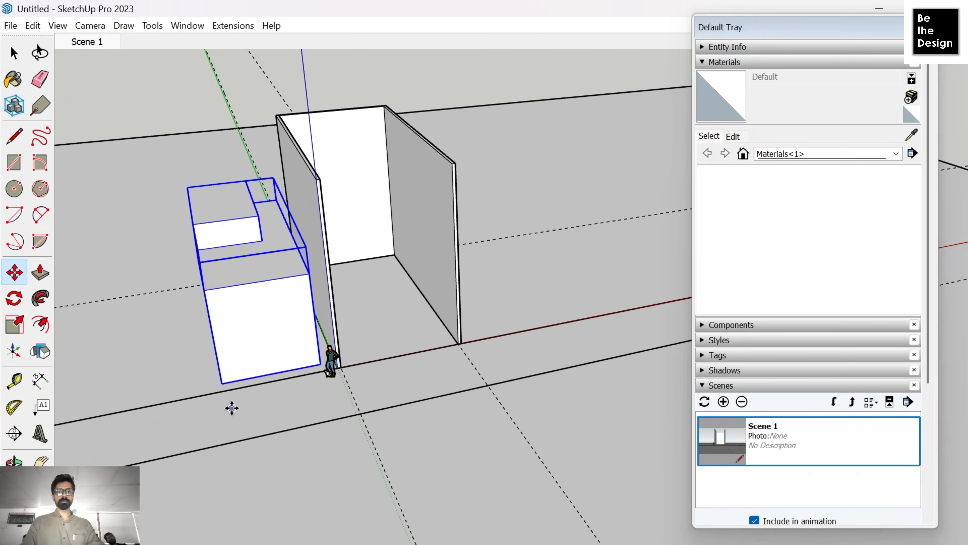
key("ctrl")
left_click(221, 383)
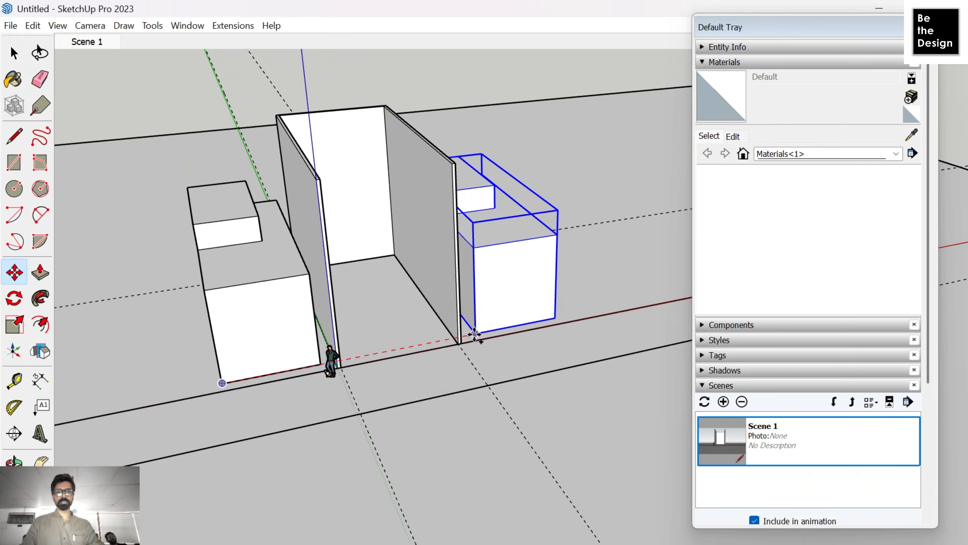
left_click(475, 333)
Step: Inside the copied building group, draw a narrow rectangle across the full width of the lower roof face
scroll(570, 261, "up", 3)
middle_click_drag(558, 272, 411, 225)
scroll(606, 208, "up", 1)
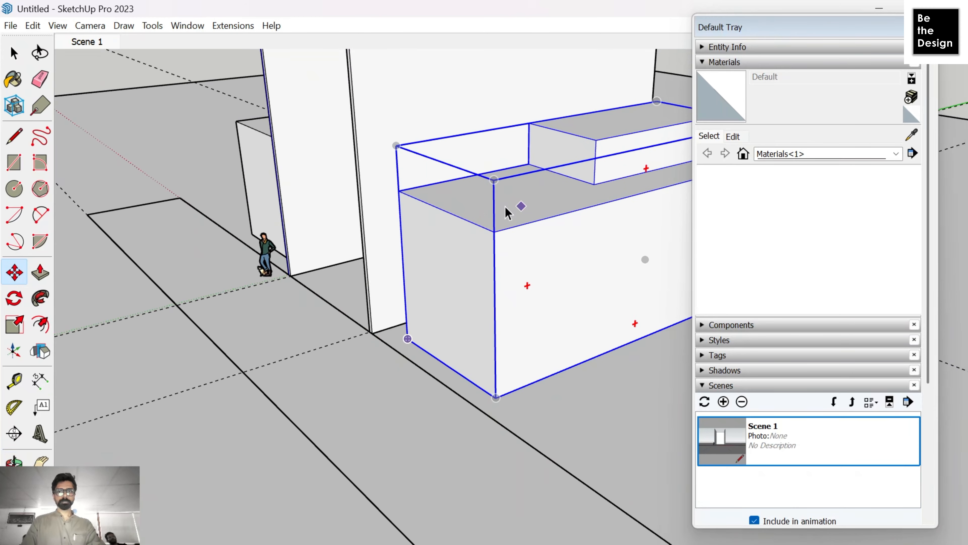
key("space")
double_click(478, 204)
scroll(470, 205, "up", 2)
scroll(544, 181, "down", 2)
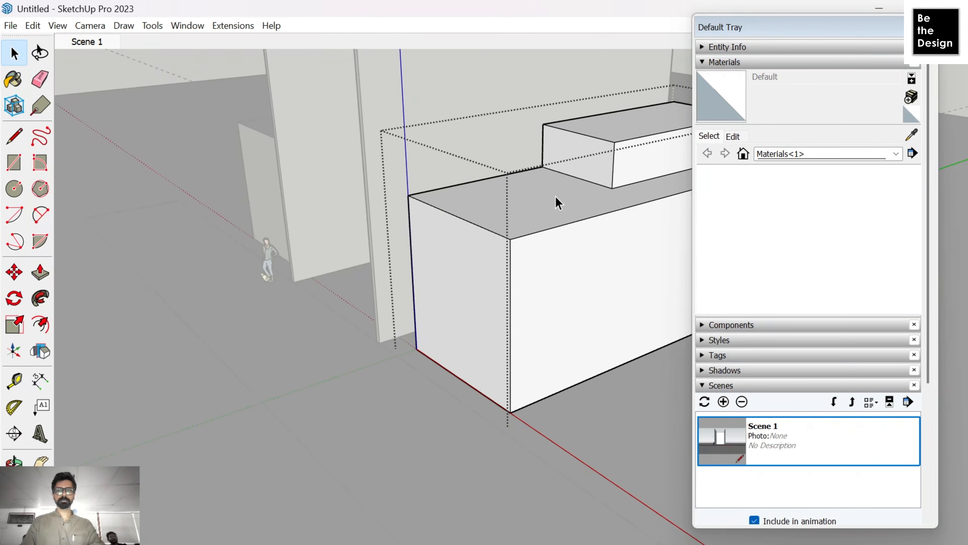
middle_click_drag(515, 220, 471, 303, "shift")
key("r")
scroll(431, 263, "up", 1)
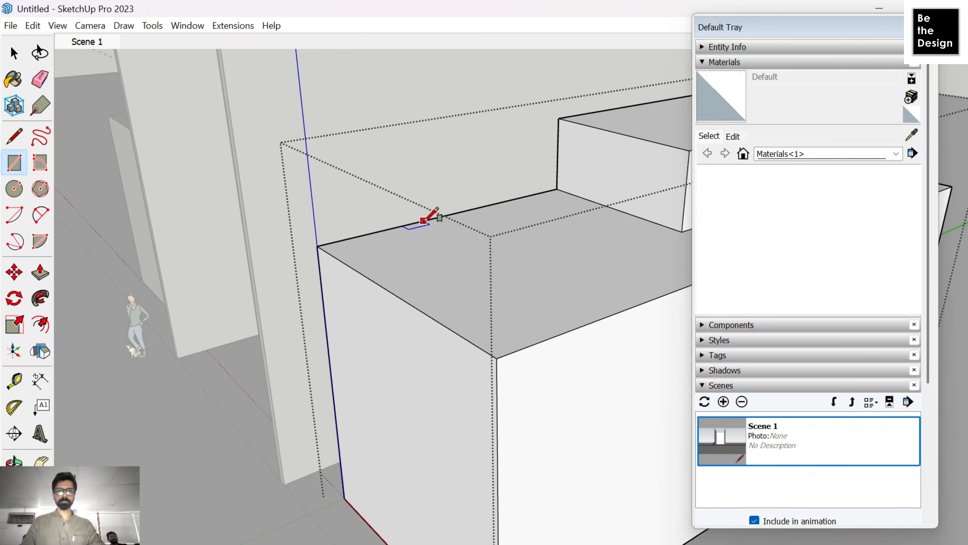
left_click(424, 220)
left_click(663, 294)
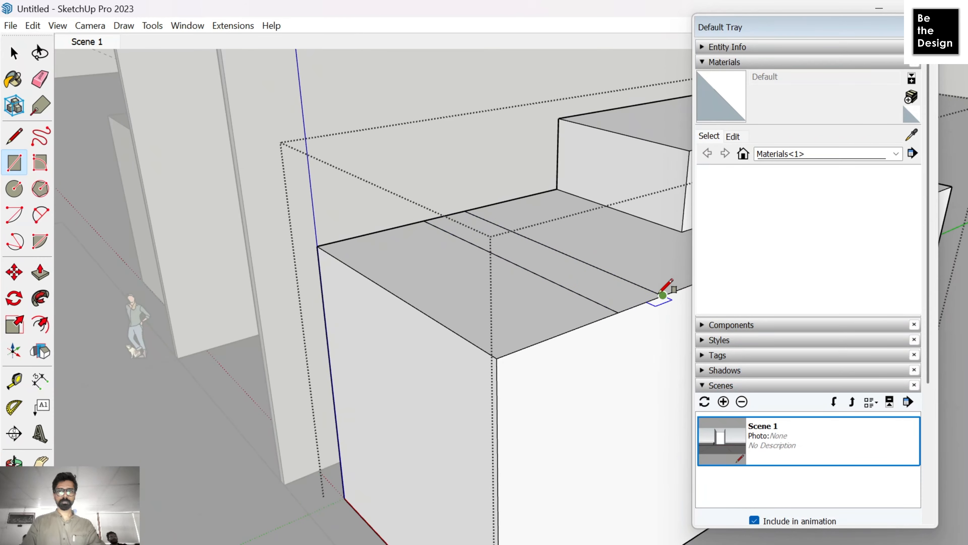
Step: Push/pull the narrow roof strip upward into a raised block and close the group
key("p")
left_click(590, 135)
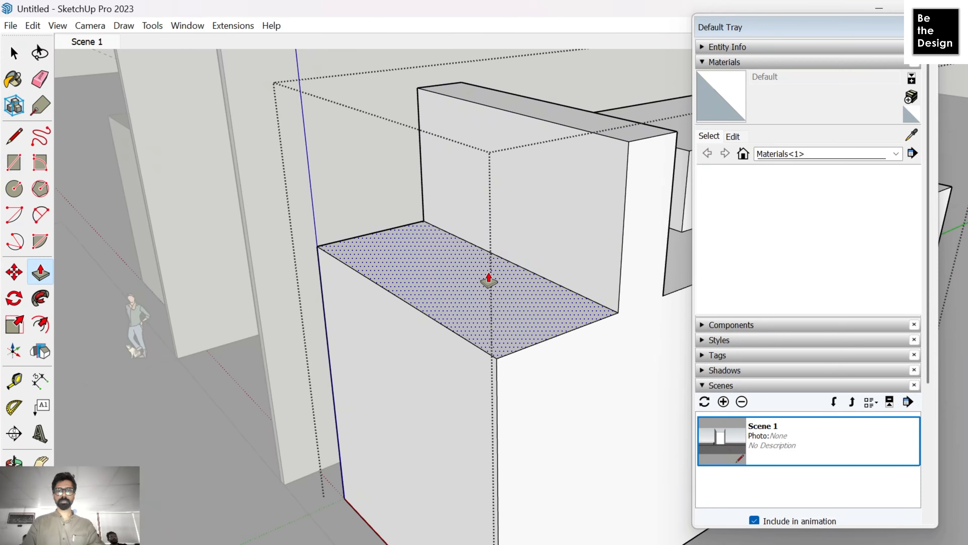
scroll(489, 282, "down", 4)
middle_click_drag(500, 353, 648, 359)
scroll(552, 339, "down", 3)
key("space")
left_click(508, 333)
Step: Draw a wide rectangle on the ground behind the plot's rear wall, spanning the plot and its neighbours, and make it a group
middle_click_drag(507, 333, 366, 366)
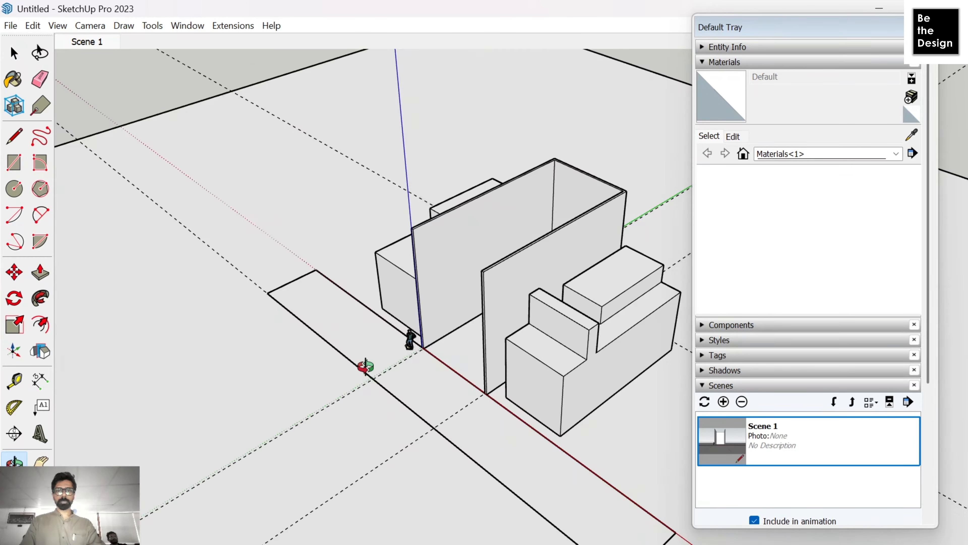
middle_click_drag(476, 366, 328, 386)
middle_click_drag(395, 379, 255, 356)
key("r")
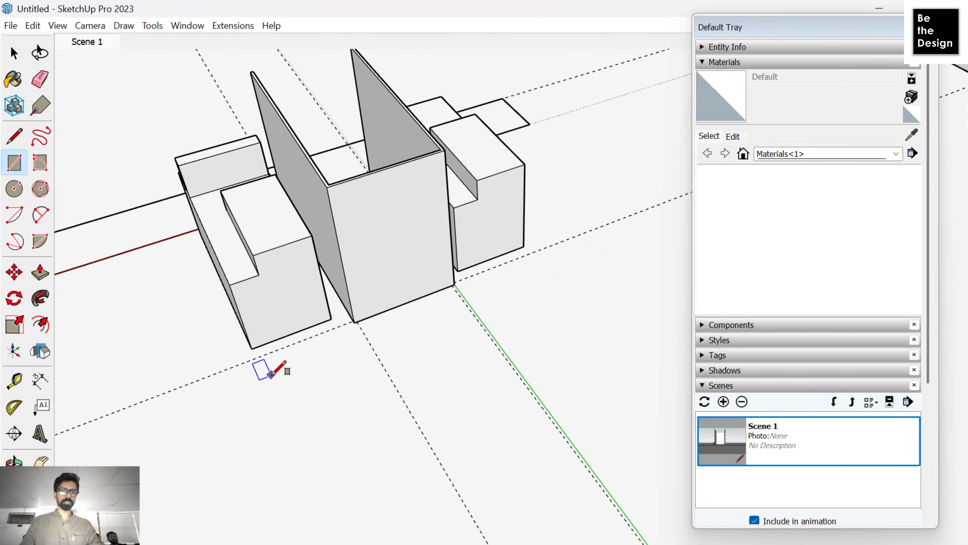
left_click(271, 375)
left_click(593, 326)
key("space")
double_click(419, 359)
right_click(421, 414)
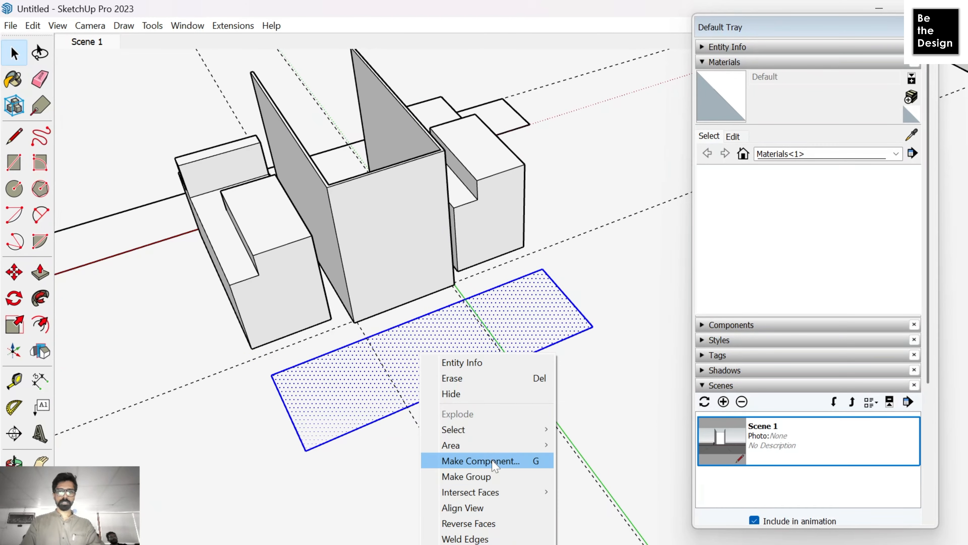
left_click(438, 476)
Step: Push/pull the rear rectangle inside its group upward into a building mass and close the group
double_click(438, 359)
key("p")
left_click(448, 355)
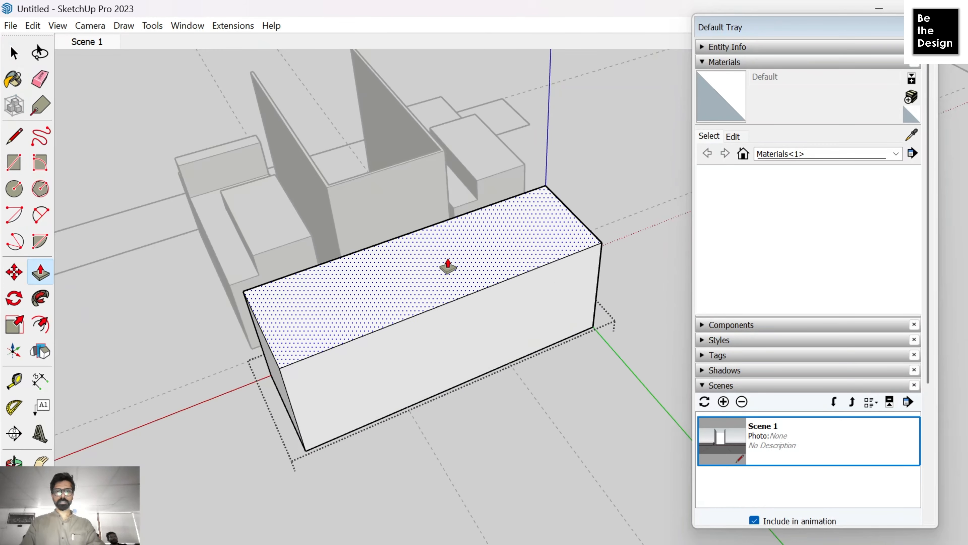
left_click(448, 267)
key("space")
left_click(473, 208)
Step: Draw a large rectangle on the ground in front of the front strip, with a gap between them, and make it a group
scroll(472, 263, "down", 3)
middle_click_drag(472, 264, 557, 162)
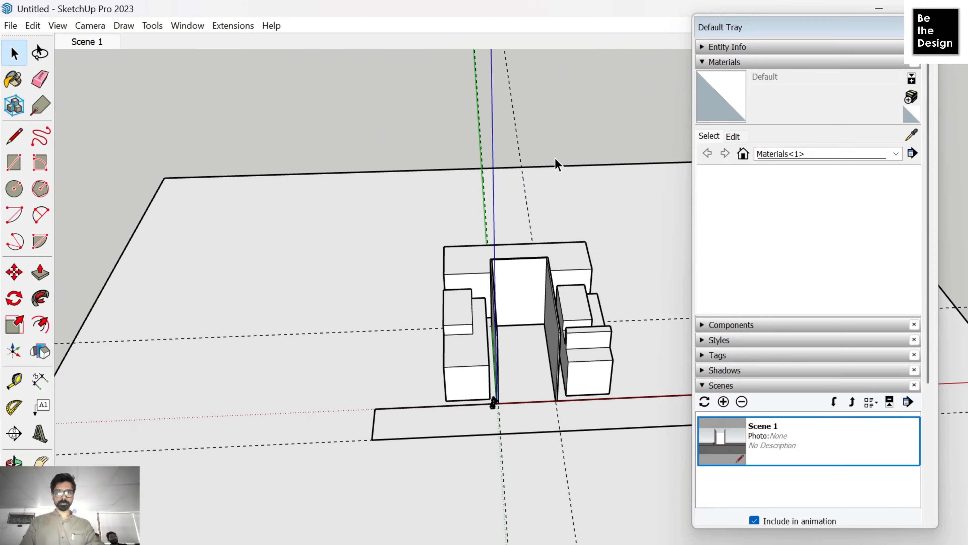
scroll(540, 454, "up", 6)
scroll(476, 404, "down", 5)
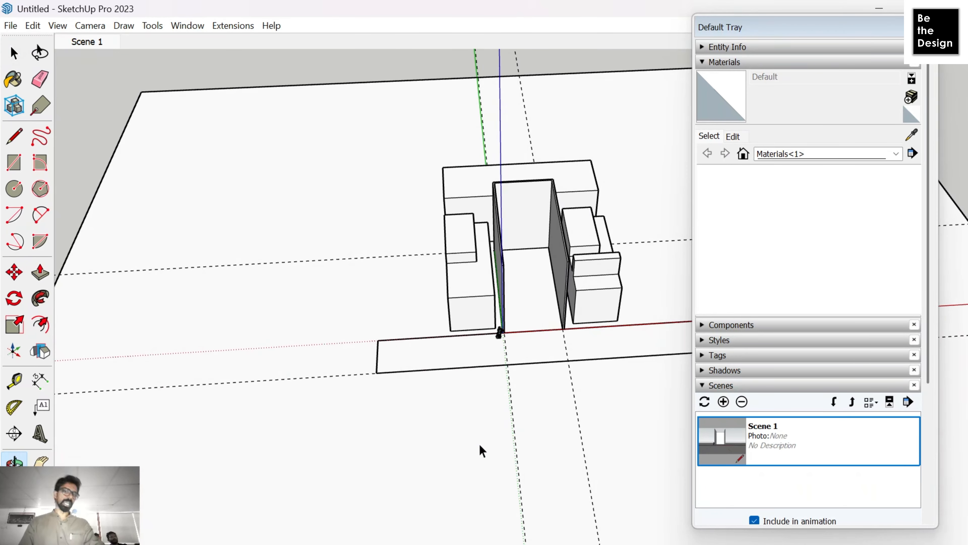
key("r")
scroll(383, 387, "down", 4)
left_click(383, 390)
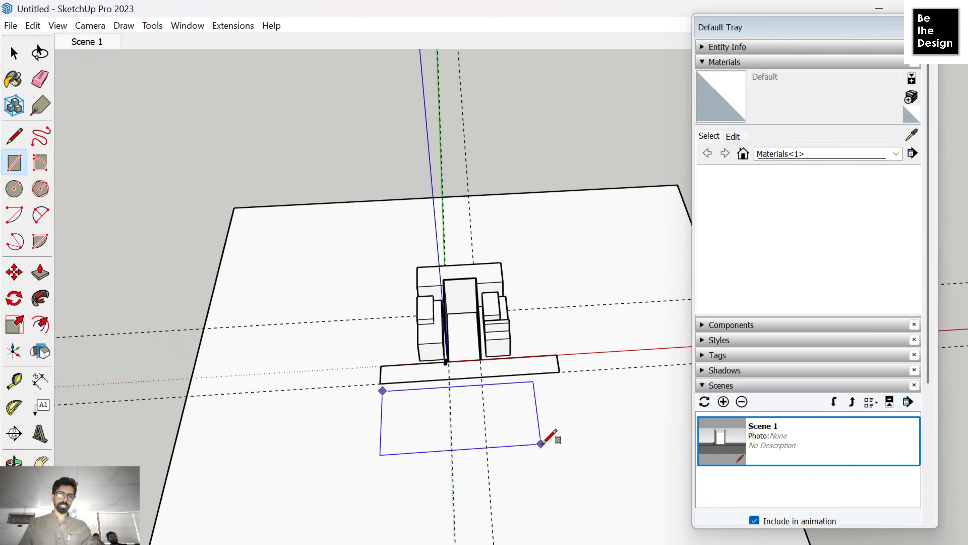
left_click(563, 438)
key("space")
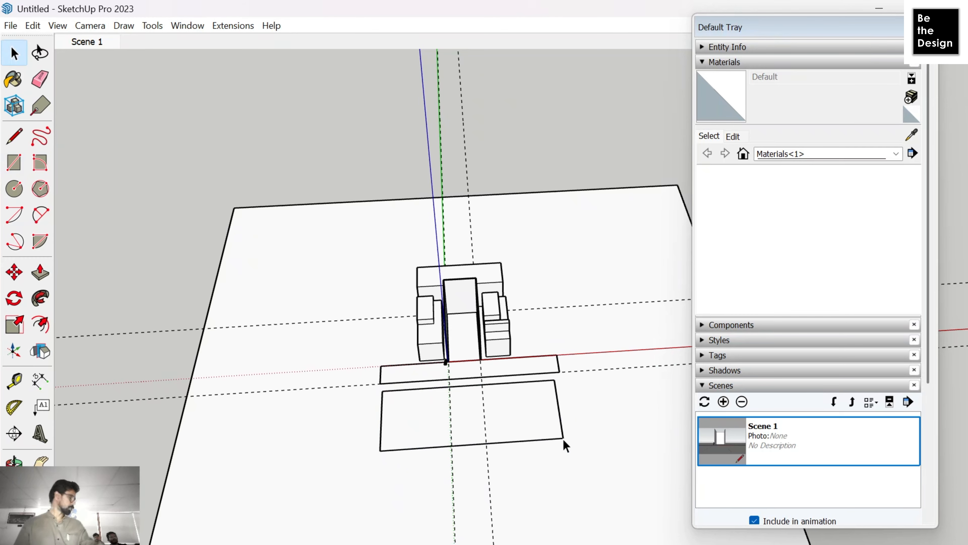
scroll(473, 401, "up", 3)
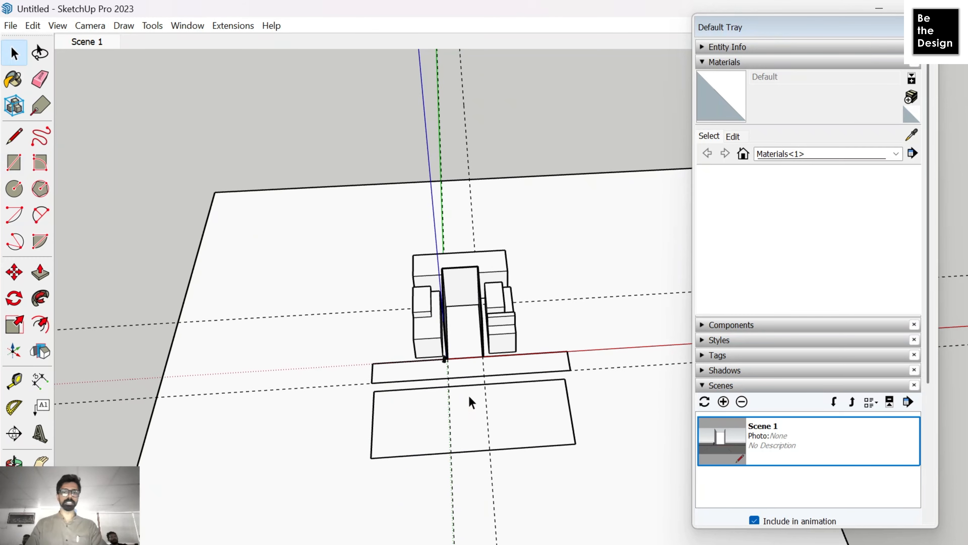
right_click(536, 444)
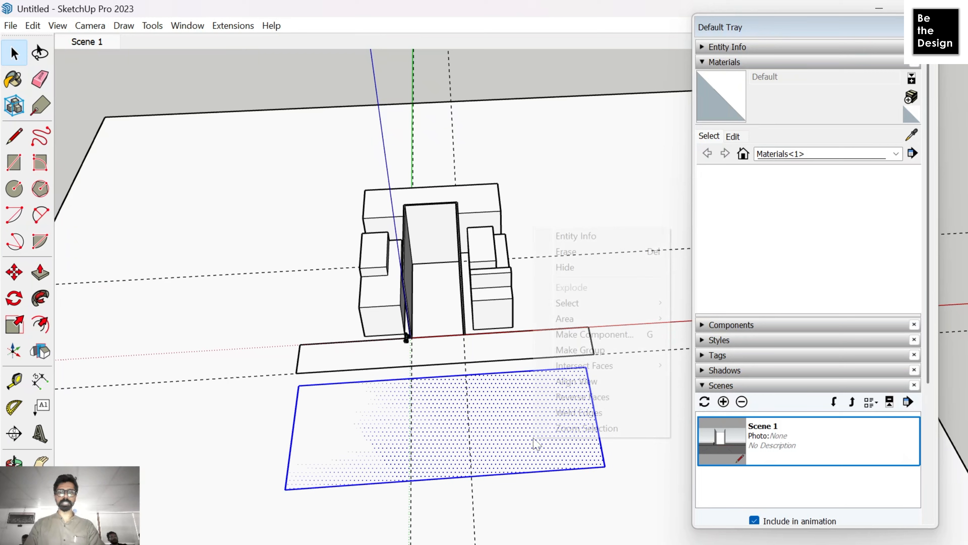
left_click(606, 353)
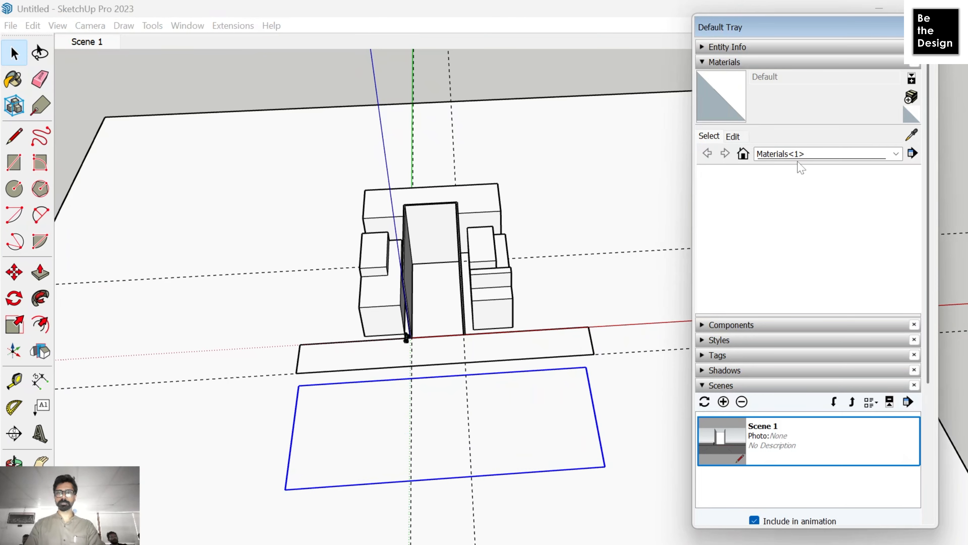
Step: Paint the large front rectangle with Grass Dark Green from the Landscaping, Fencing and Vegetation materials
left_click(800, 154)
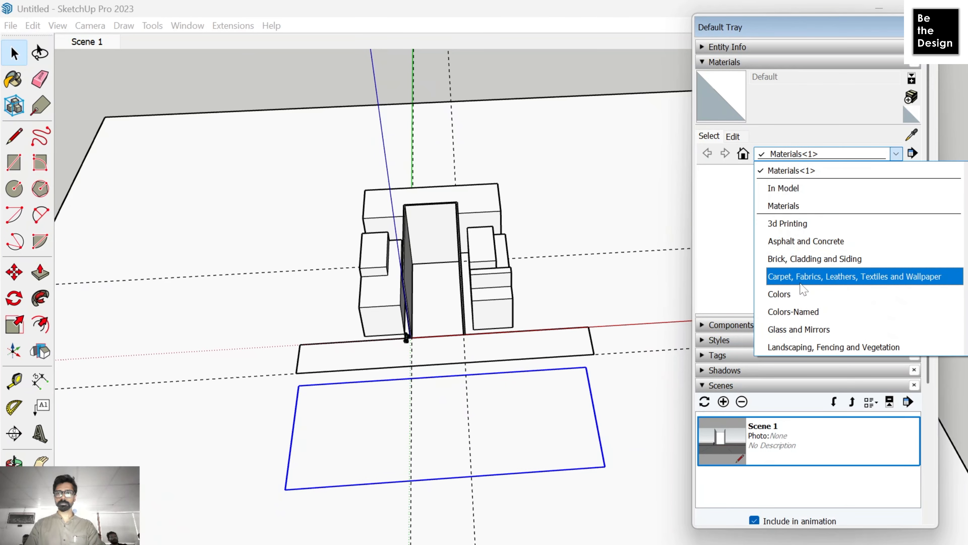
scroll(802, 290, "down", 3)
left_click(804, 292)
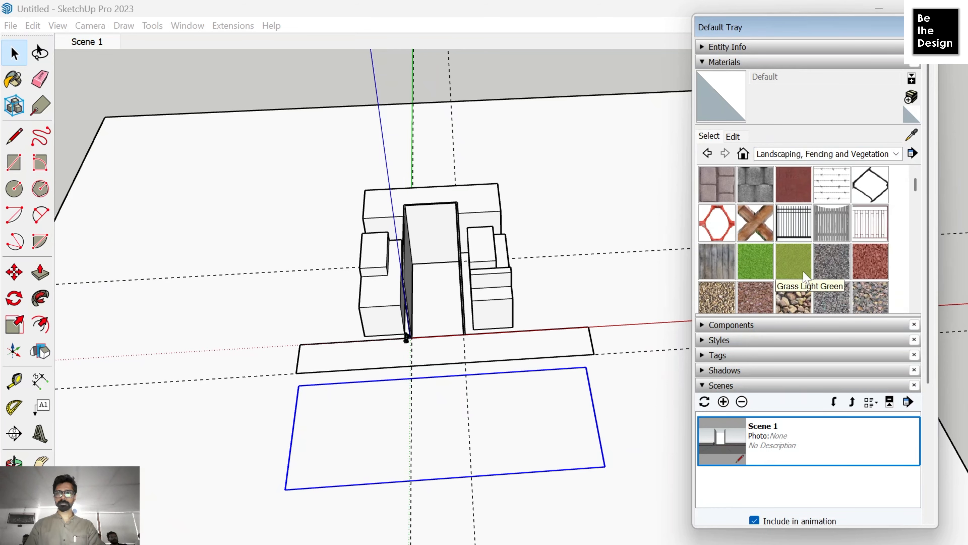
left_click(755, 262)
left_click(498, 433)
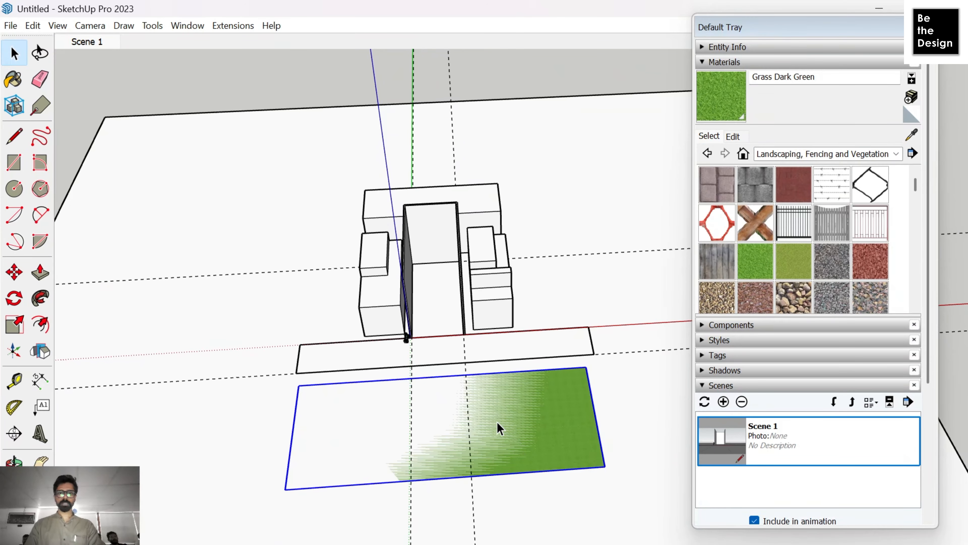
Step: Push/pull the grass rectangle upward into a thin slab
key("p")
double_click(511, 420)
key("space")
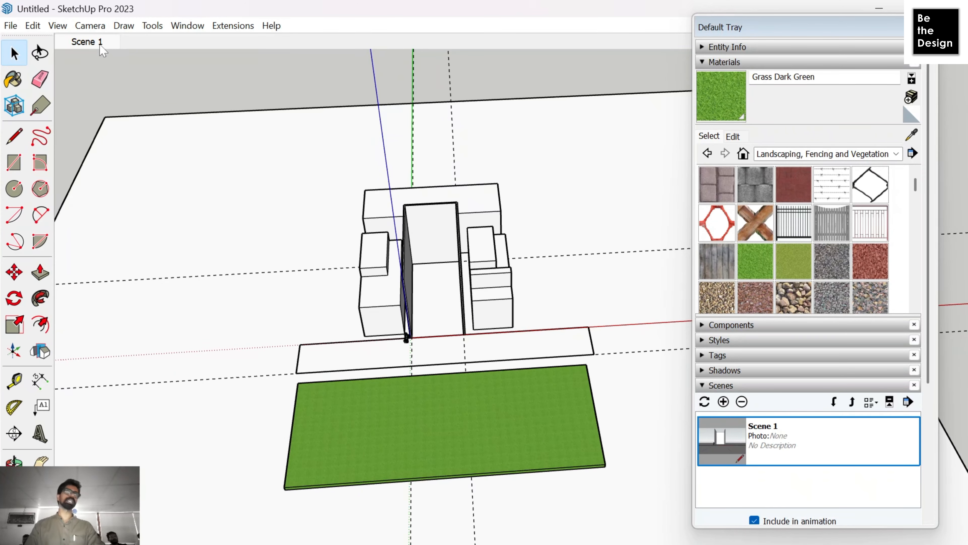
Step: Recall Scene 1 and frame the open front of the walled plot more closely, with the neighbouring masses on both sides
middle_click_drag(486, 245, 534, 355)
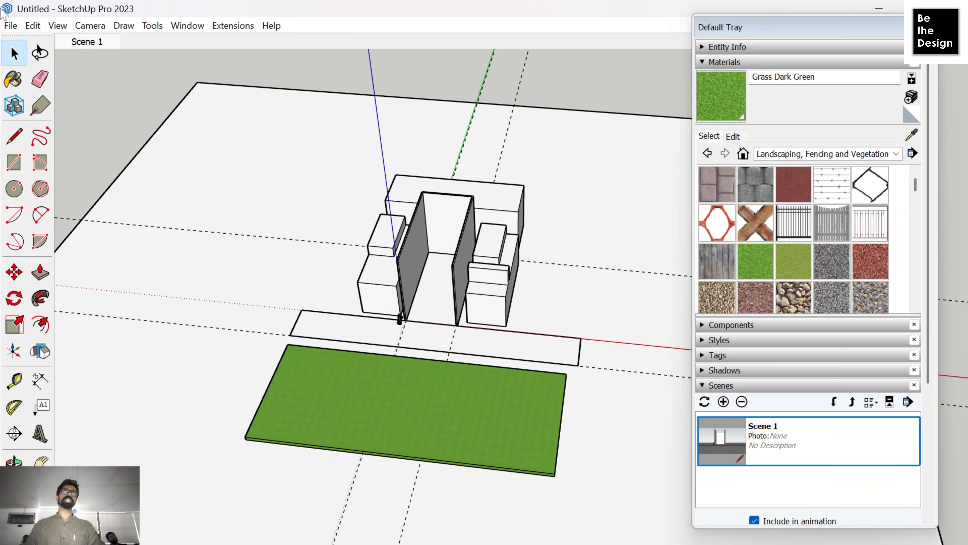
left_click(78, 44)
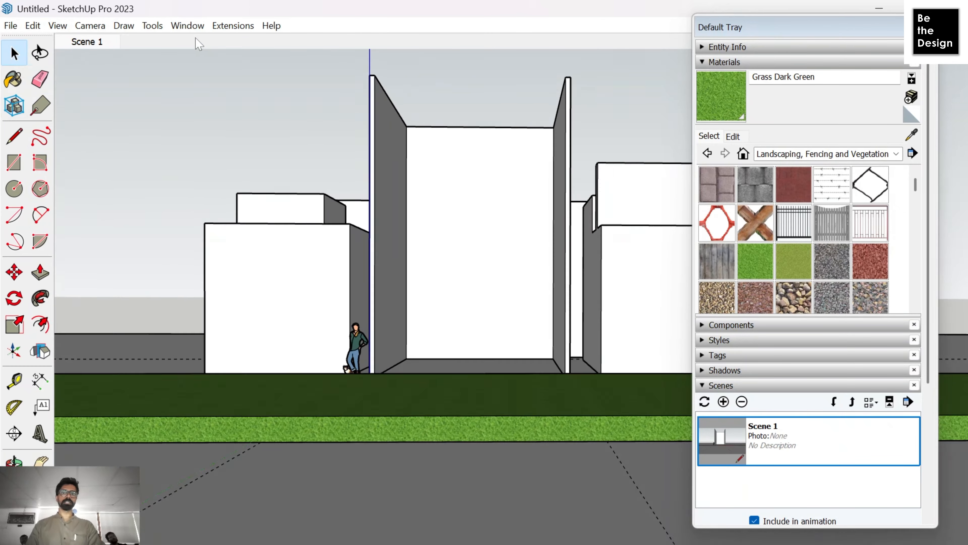
middle_click_drag(458, 280, 427, 363, "shift")
scroll(463, 436, "up", 3)
scroll(378, 255, "down", 2)
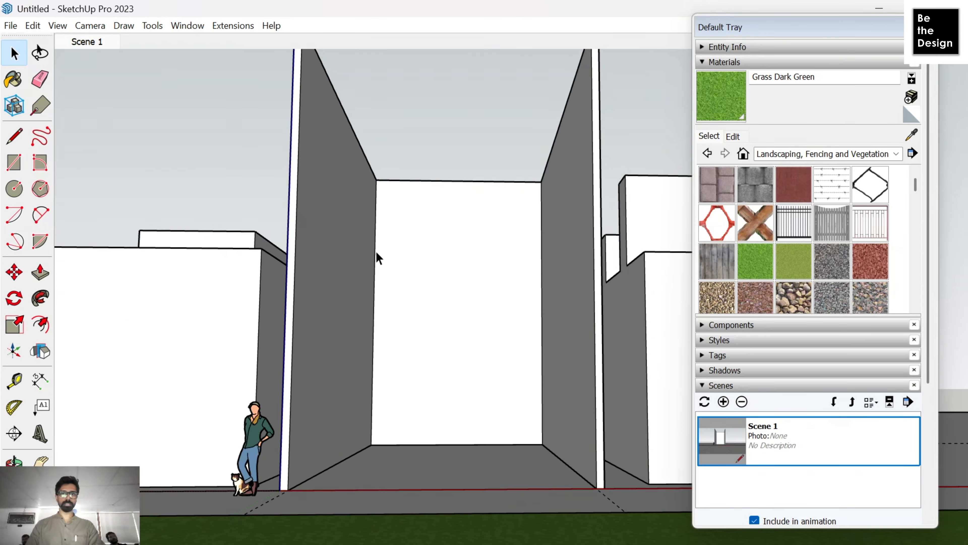
mouse_move(378, 256)
middle_mouse_down("shift")
mouse_move(393, 275)
mouse_move(386, 269)
mouse_move(396, 262)
mouse_move(380, 263)
middle_mouse_up("shift")
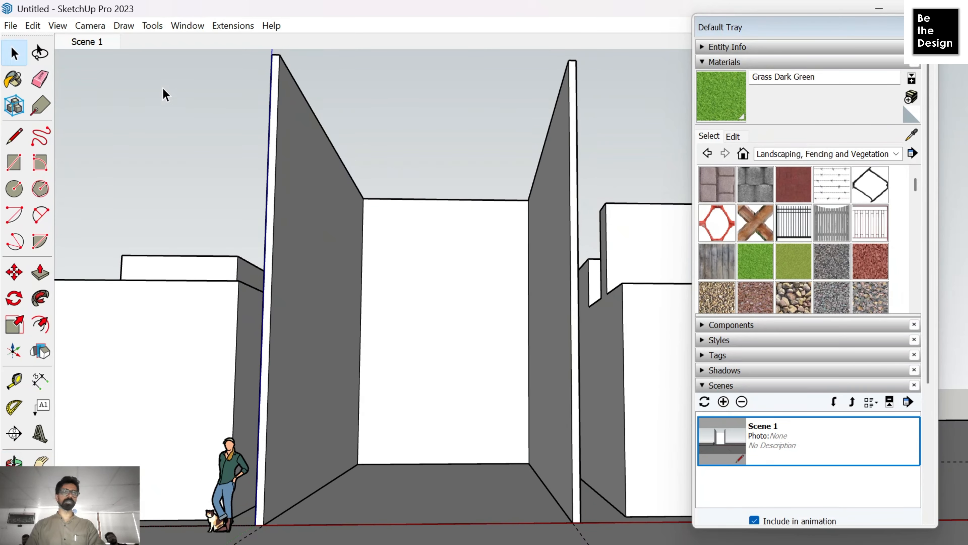
Step: Set the camera to Two-Point Perspective, centre the walled plot in view and save the view as a new scene
left_click(104, 27)
left_click(137, 125)
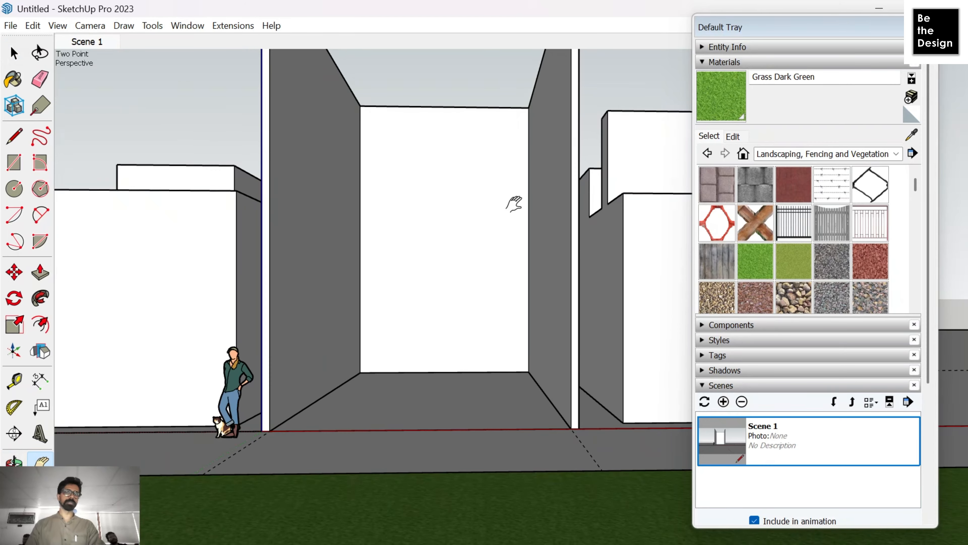
left_click_drag(406, 191, 421, 305)
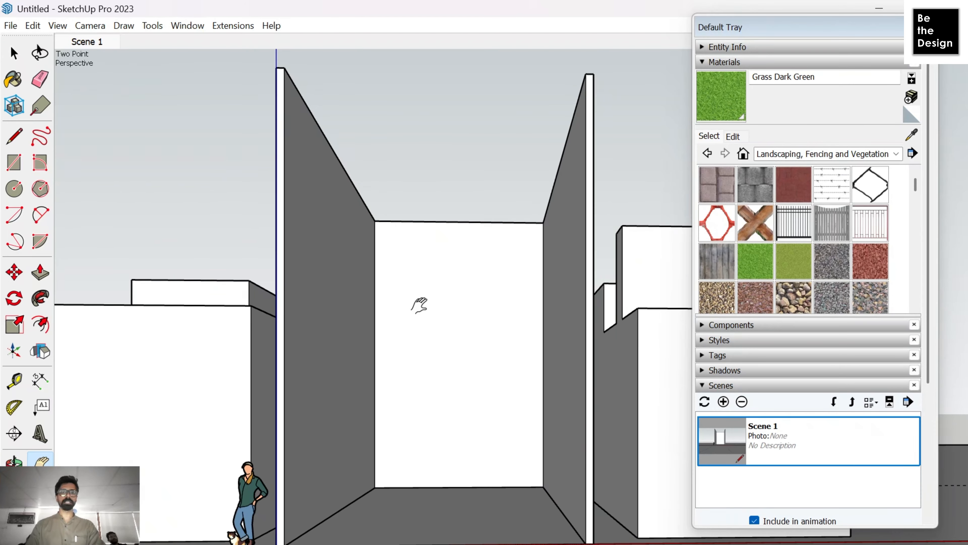
scroll(443, 300, "down", 2)
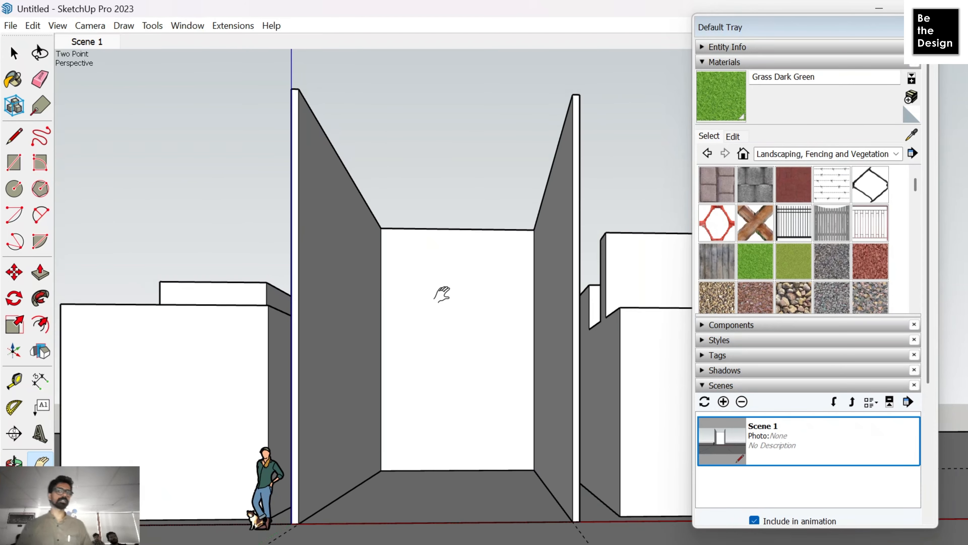
right_click(90, 44)
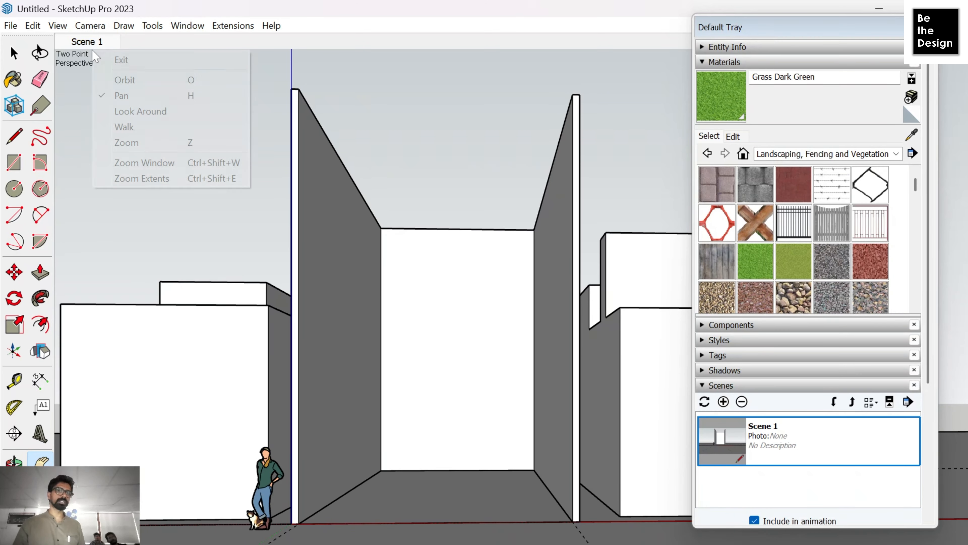
right_click(108, 45)
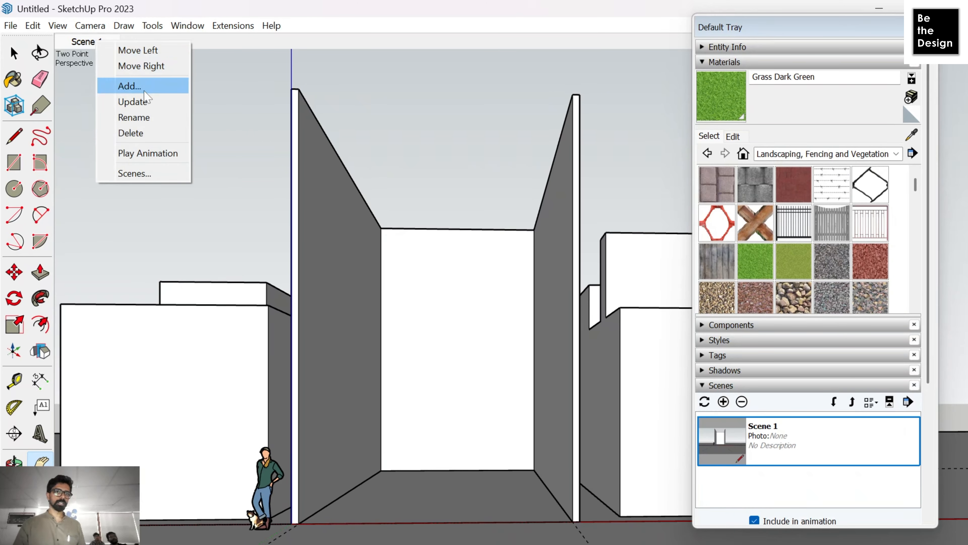
left_click(146, 86)
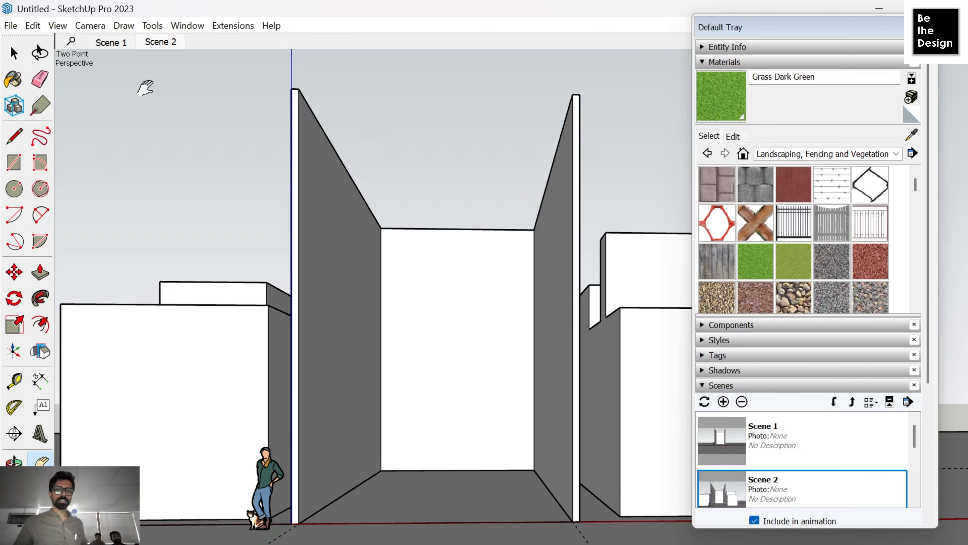
scroll(156, 108, "down", 1)
middle_click_drag(521, 310, 591, 354)
scroll(452, 268, "down", 8)
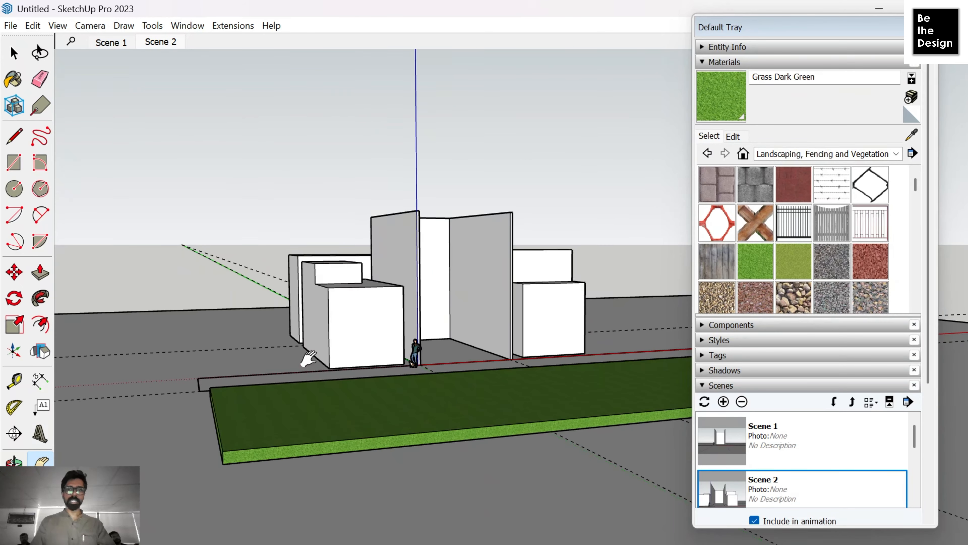
middle_click_drag(361, 425, 391, 361)
scroll(390, 358, "up", 2)
key("space")
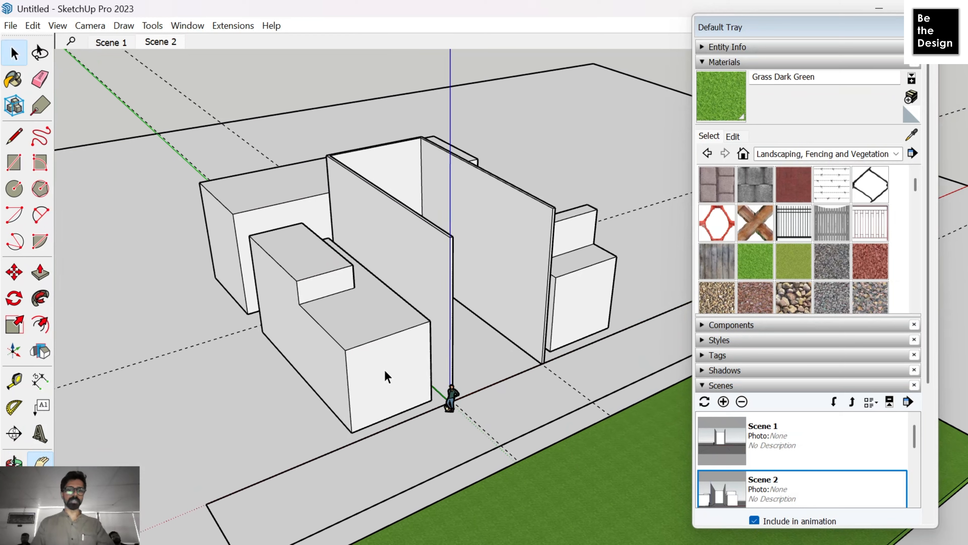
Step: Try to move the stepped neighbouring mass from beside the near side wall to the far side of the plot
left_click(385, 372)
key("m")
left_click(351, 431)
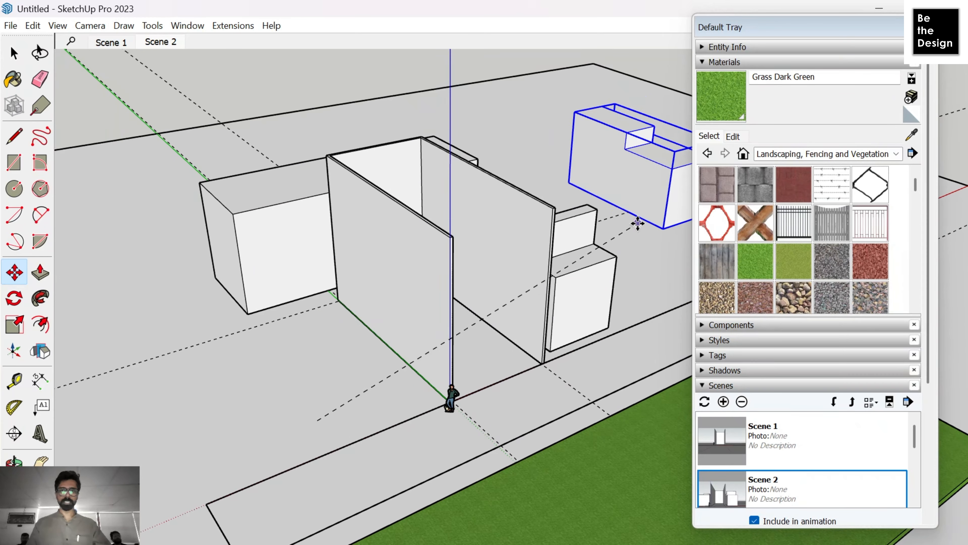
left_click(638, 229)
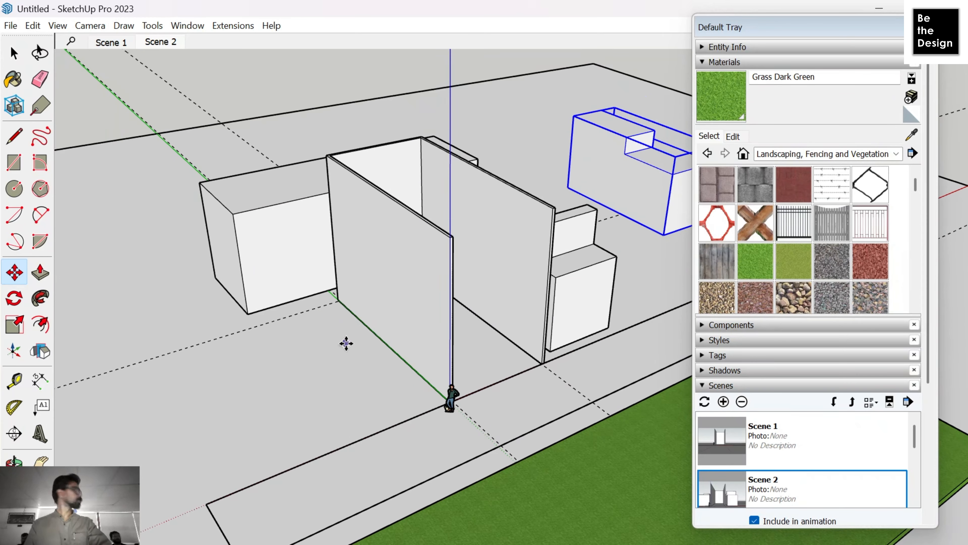
mouse_move(375, 377)
middle_mouse_down()
mouse_move(506, 272)
mouse_move(399, 455)
mouse_move(391, 374)
middle_mouse_up()
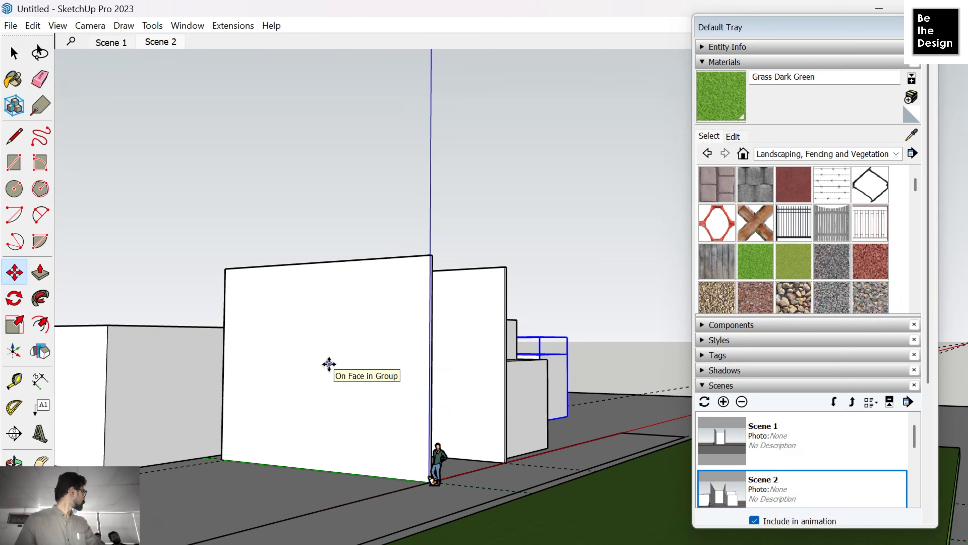
key("ctrl+z")
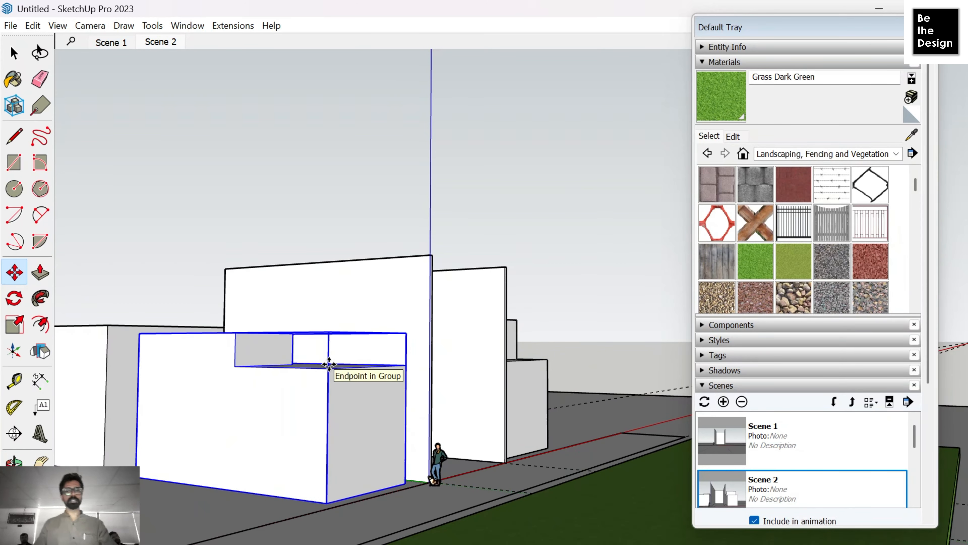
Step: Frame a low, close view of the side wall and adjacent mass and set the camera to Two-Point Perspective
key("space")
left_click(354, 168)
middle_click_drag(407, 300, 385, 312)
scroll(538, 455, "up", 3)
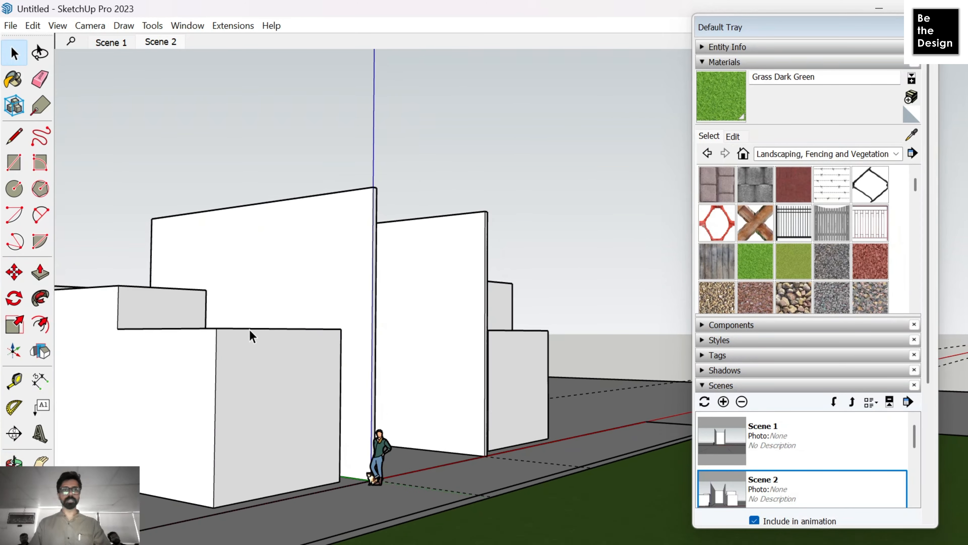
scroll(381, 333, "up", 3)
middle_click_drag(401, 345, 413, 268)
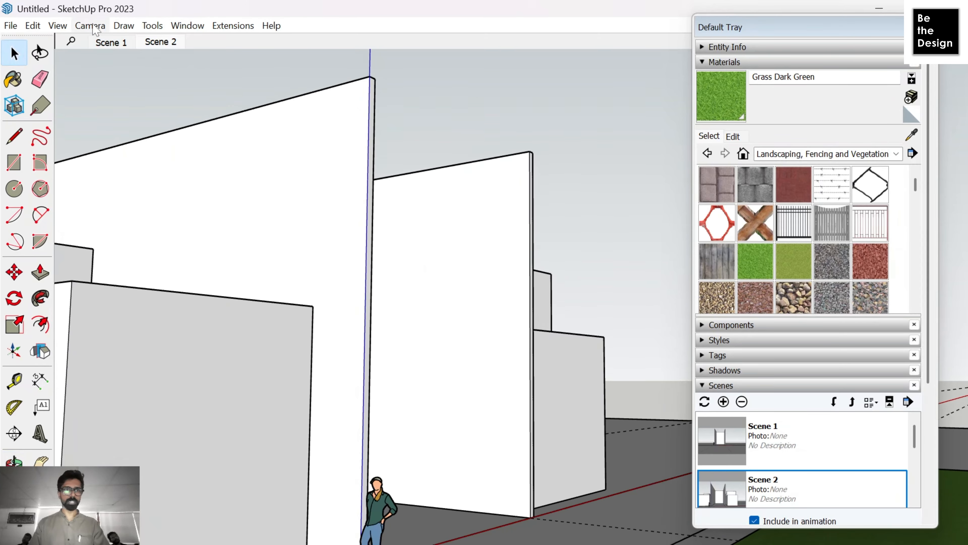
left_click(90, 25)
left_click(168, 127)
scroll(449, 246, "down", 3)
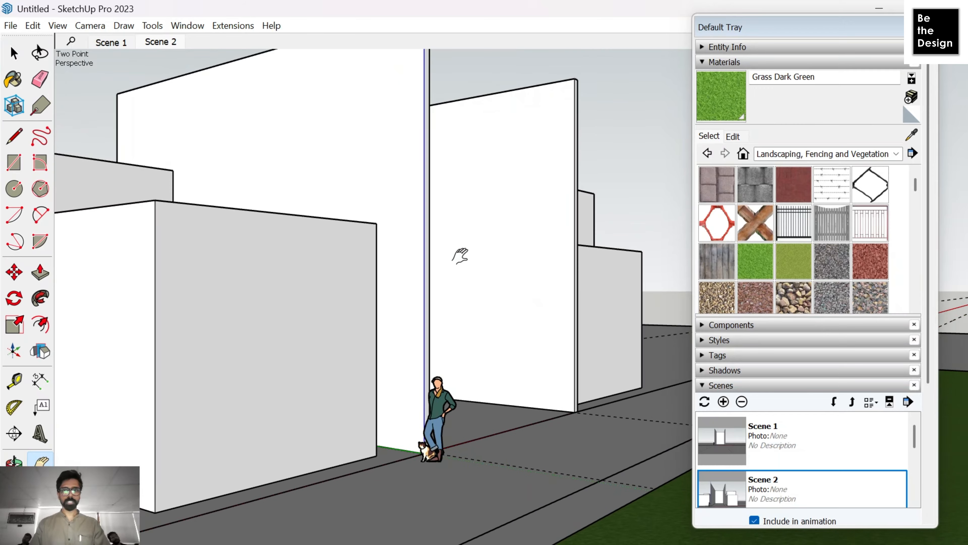
left_click_drag(512, 209, 495, 243)
Step: Reframe the street-level corner view from the scale figure's side, set Two-Point Perspective and save it as a new scene
scroll(547, 233, "up", 2)
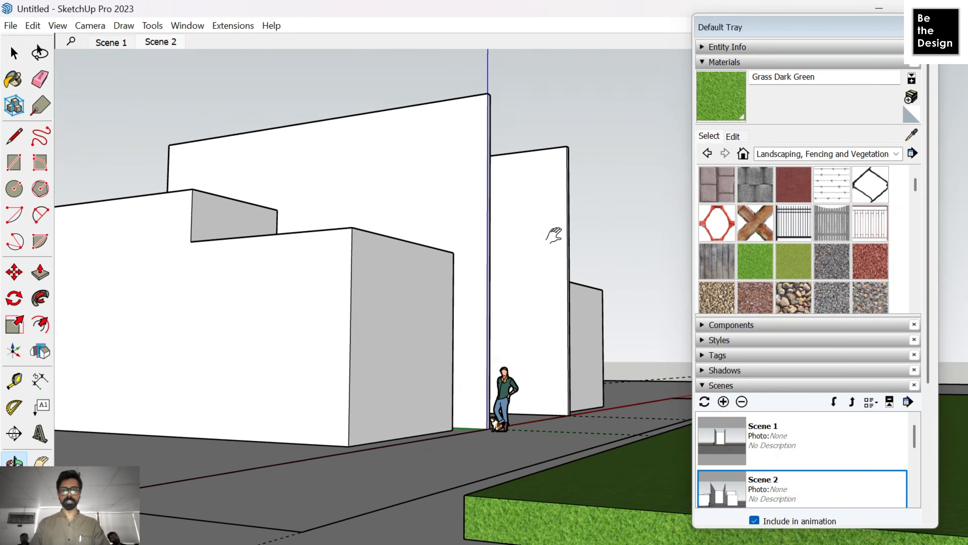
scroll(546, 203, "up", 3)
middle_click_drag(547, 210, 509, 253)
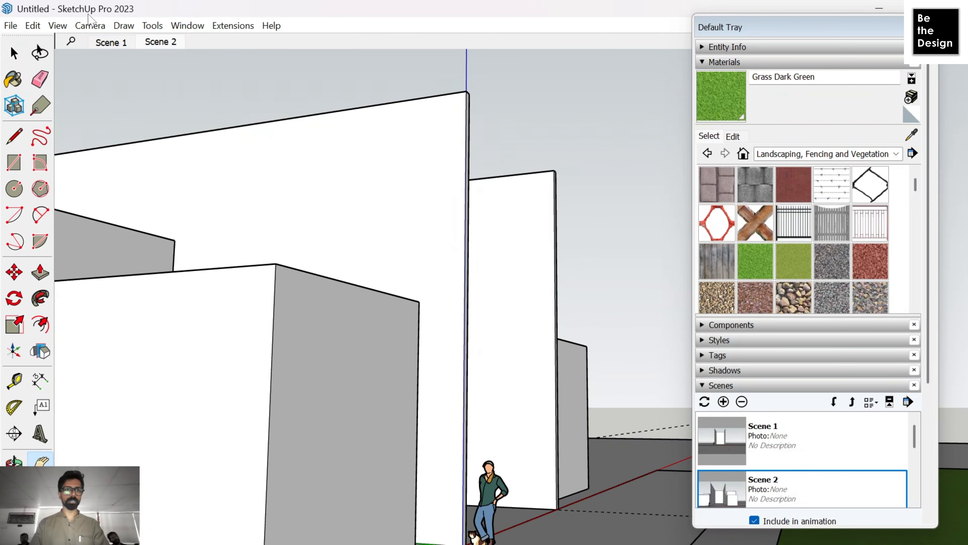
left_click(90, 25)
left_click(141, 125)
left_click_drag(331, 212, 322, 284)
right_click(157, 43)
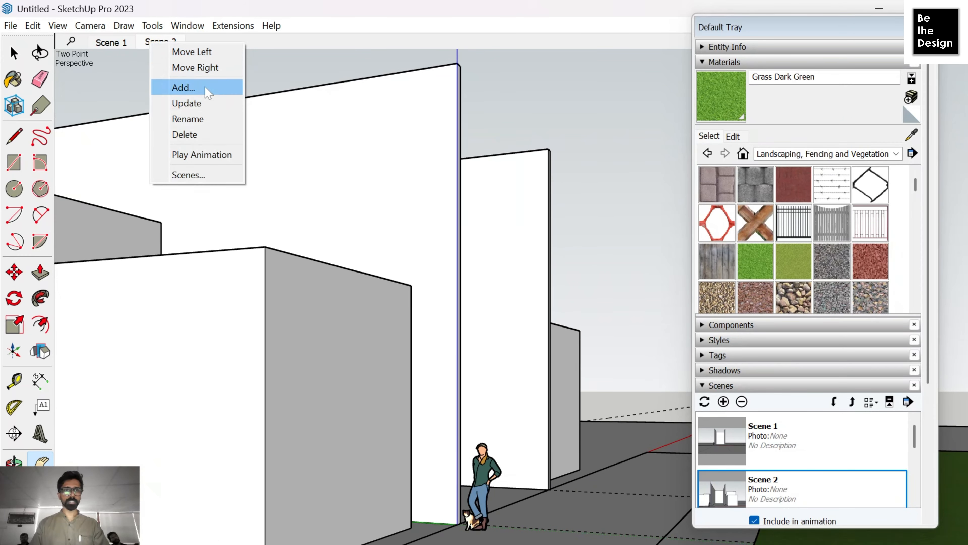
left_click(208, 92)
Step: Frame the plot at street level from the opposite corner, set Two-Point Perspective and save it as a new scene
middle_click_drag(537, 292, 300, 243)
scroll(339, 279, "up", 2)
scroll(301, 244, "down", 2)
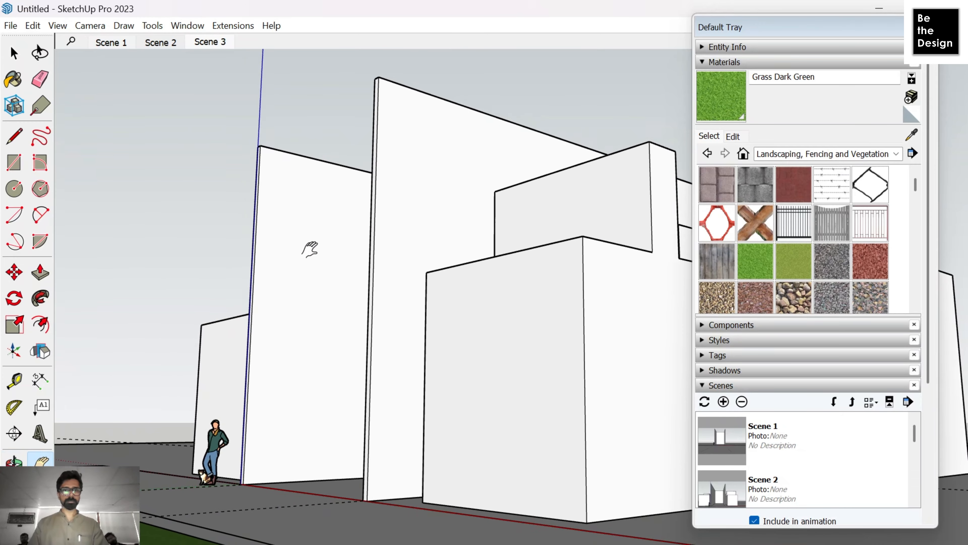
left_click(90, 25)
left_click(114, 123)
left_click_drag(266, 194, 251, 355)
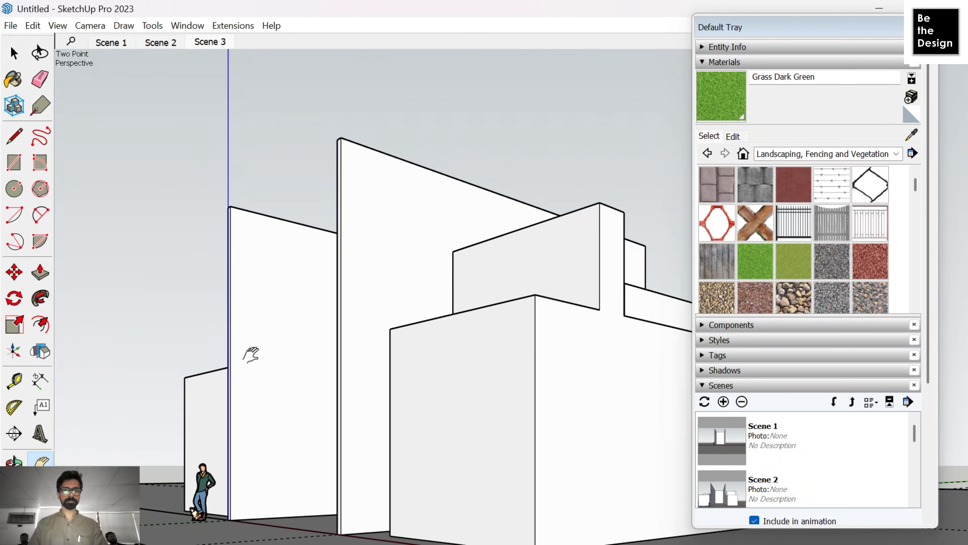
left_click_drag(291, 312, 279, 285)
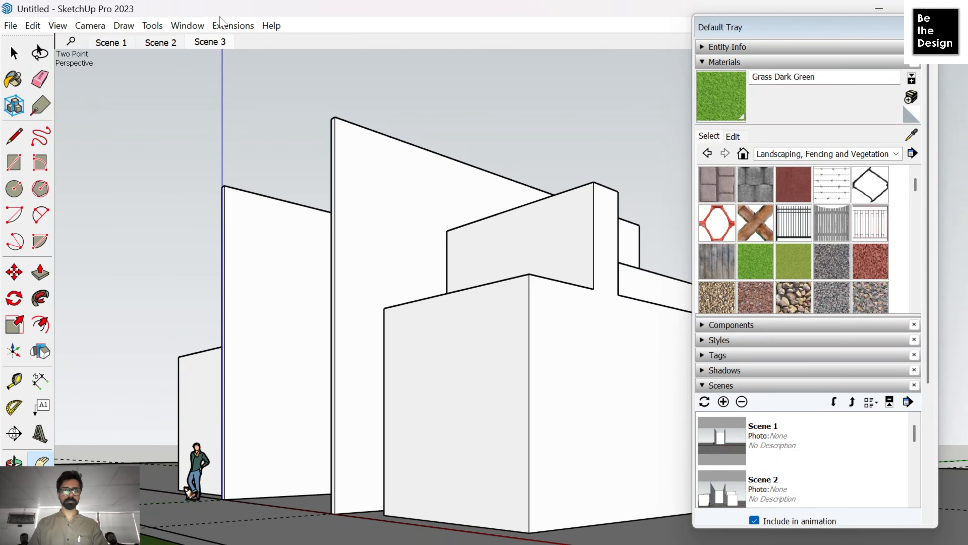
right_click(226, 49)
left_click(255, 88)
Step: Frame an elevated front view looking down into the walled plot with its neighbouring masses and save it as a new scene
middle_click_drag(270, 341, 439, 339)
scroll(454, 309, "down", 2)
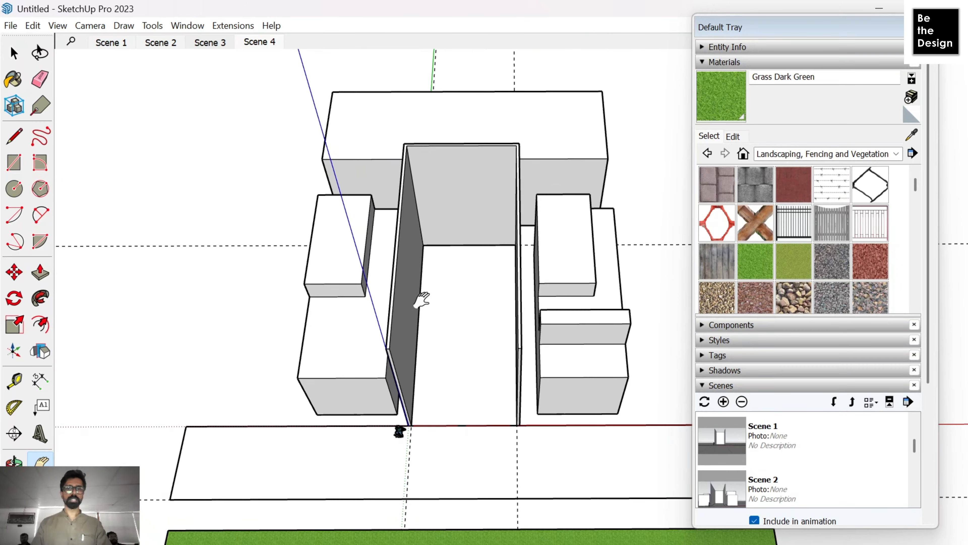
scroll(446, 289, "up", 2)
middle_click_drag(447, 288, 441, 277)
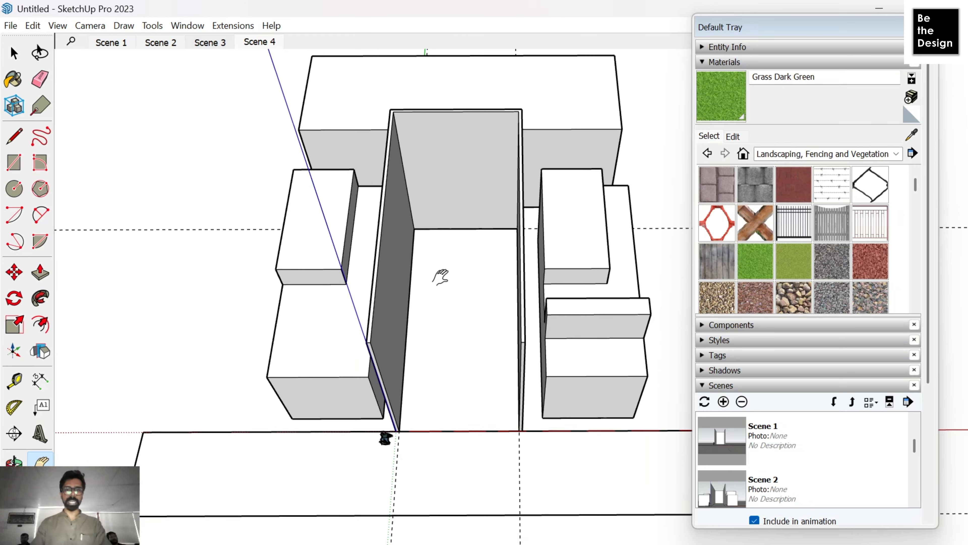
mouse_move(441, 278)
middle_mouse_down()
mouse_move(453, 279)
mouse_move(443, 278)
middle_mouse_up()
key("h")
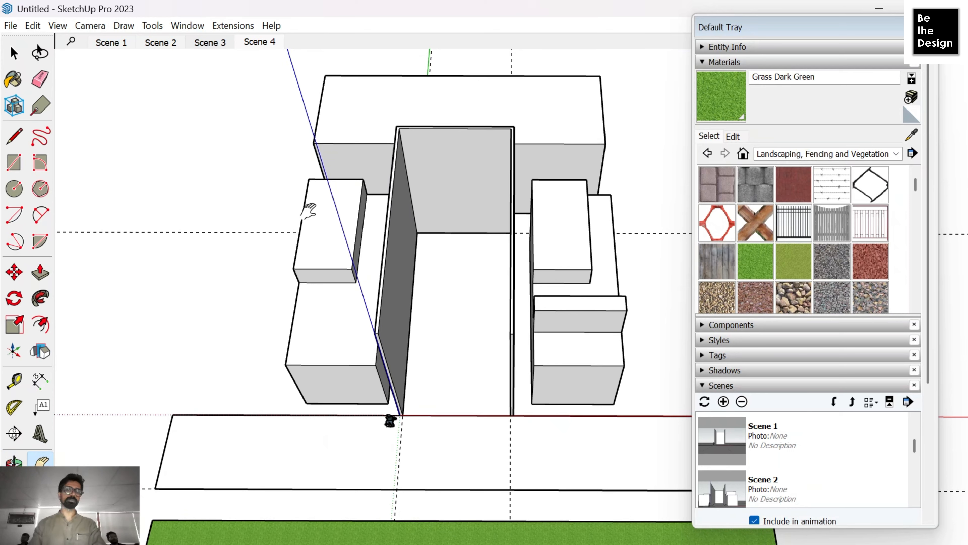
right_click(255, 48)
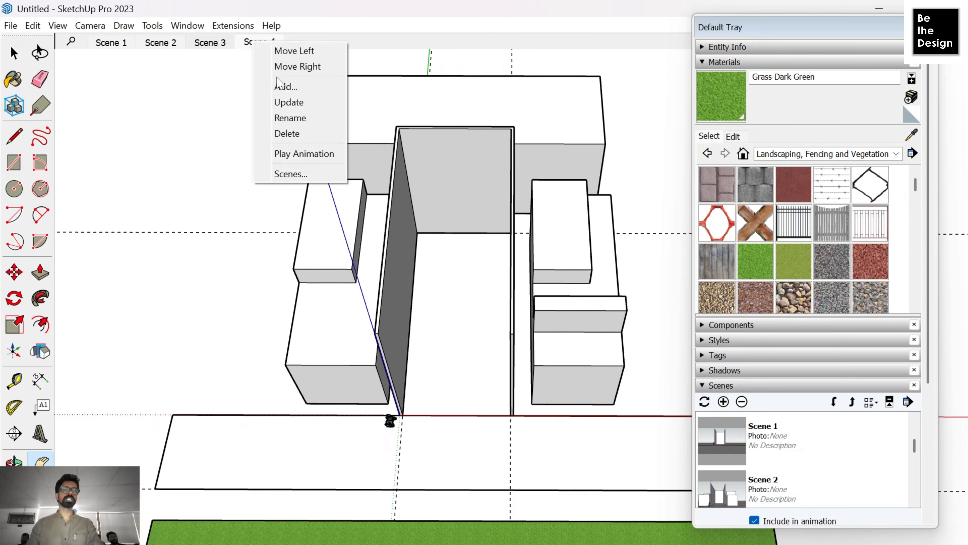
left_click(286, 84)
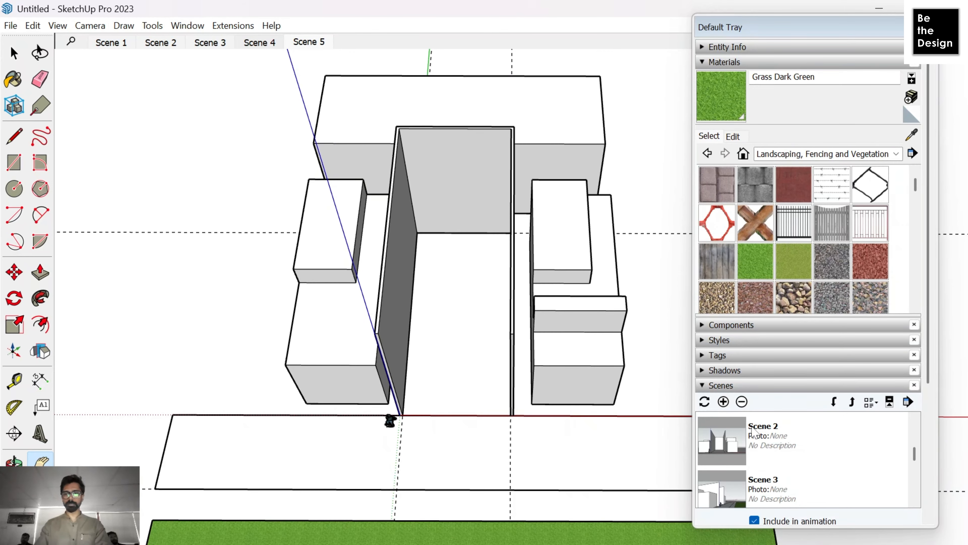
Step: Place three Tape Measure guides across the plot floor, parallel to its front edge and spaced along its depth
key("space")
middle_click_drag(400, 401, 415, 372)
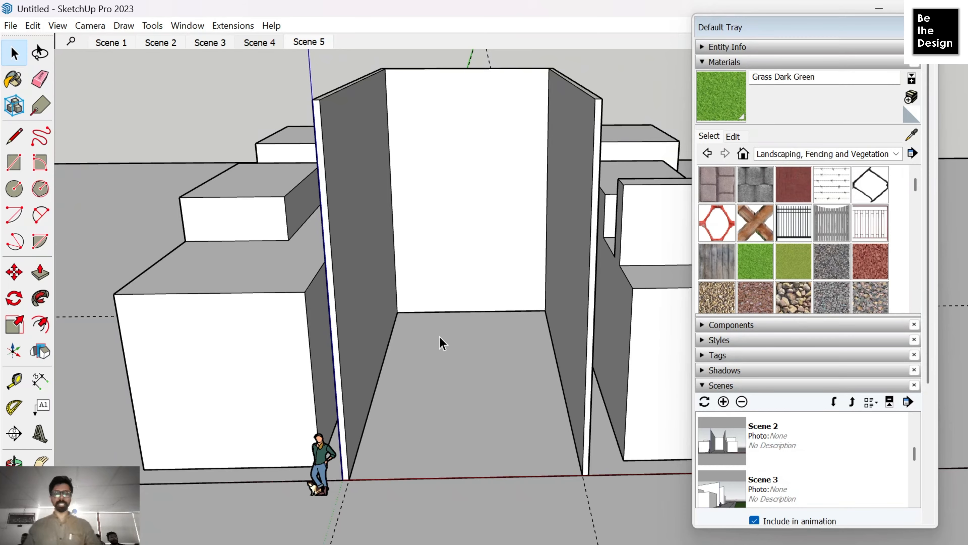
middle_click_drag(440, 337, 326, 536)
scroll(413, 332, "down", 3)
key("t")
scroll(387, 405, "up", 5)
middle_click_drag(375, 484, 358, 294)
scroll(449, 335, "down", 6)
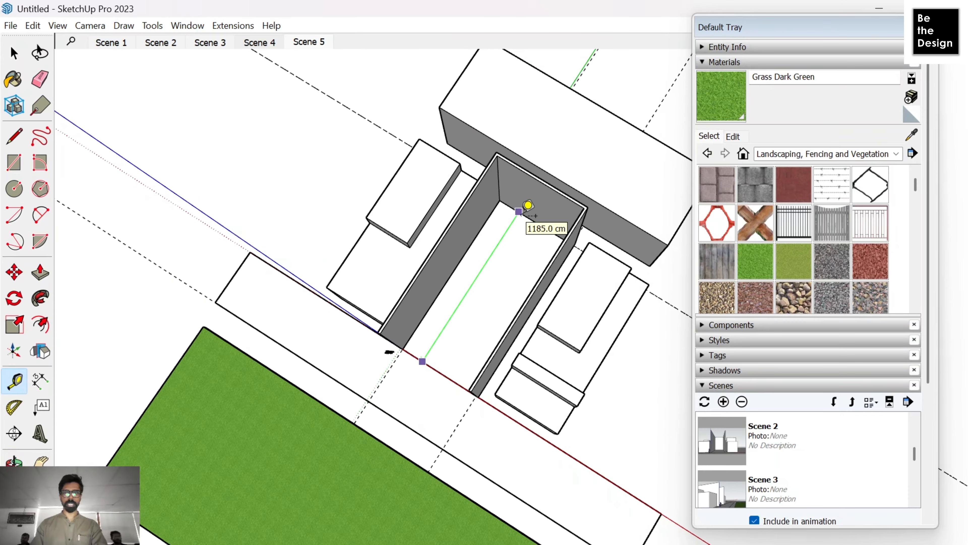
scroll(449, 337, "up", 5)
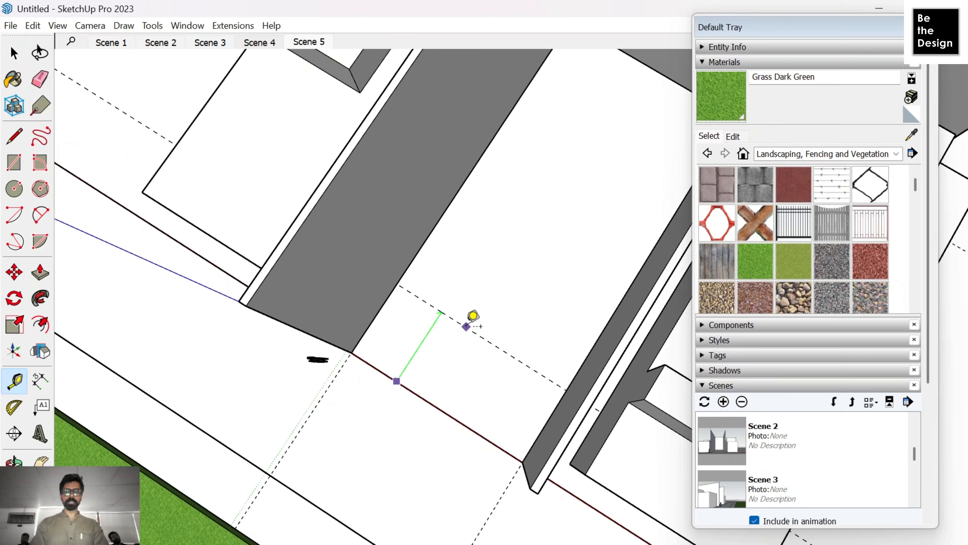
left_click(482, 309)
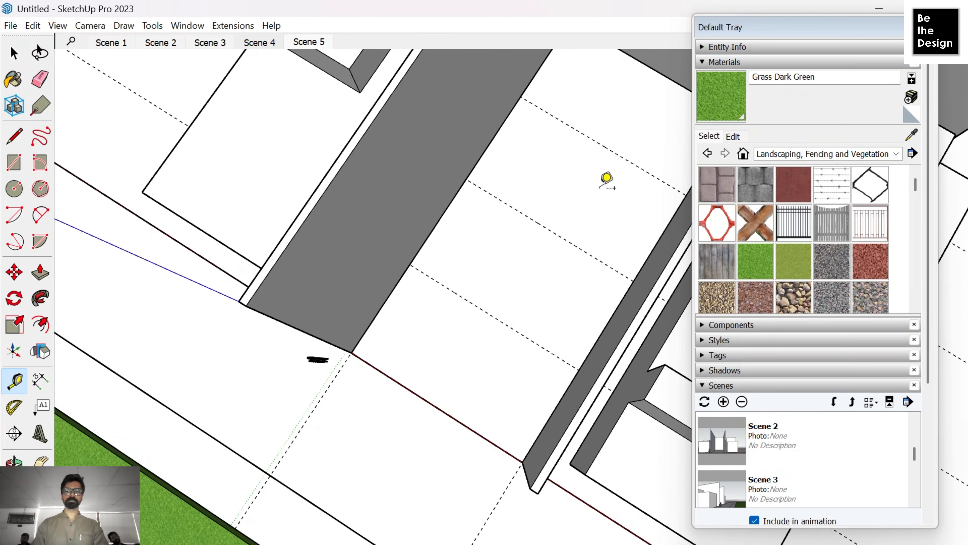
Step: Add a lengthwise guide parallel to the side walls through the midpoint of the plot's front edge
scroll(484, 282, "down", 5)
middle_click_drag(484, 281, 487, 176)
scroll(361, 414, "up", 4)
scroll(449, 310, "up", 5)
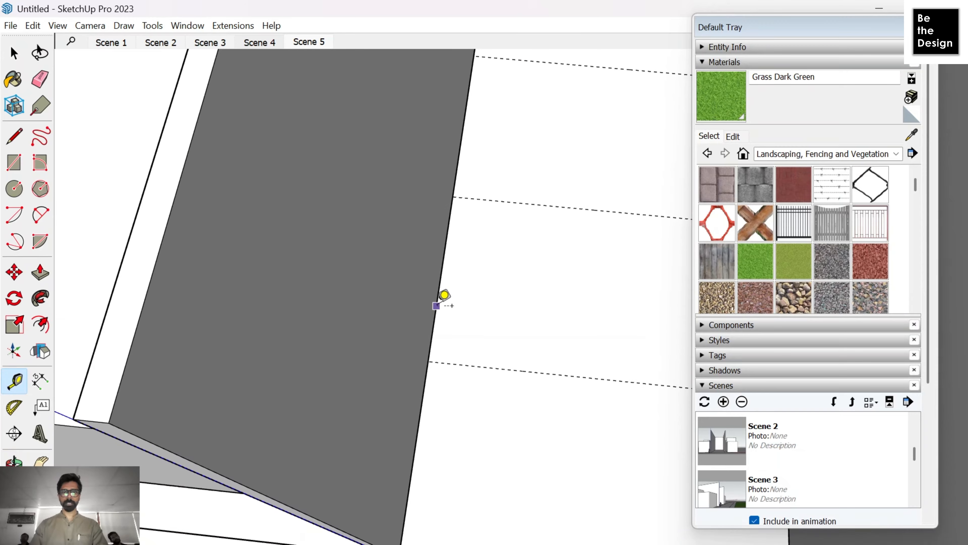
scroll(437, 306, "down", 3)
left_click(436, 305)
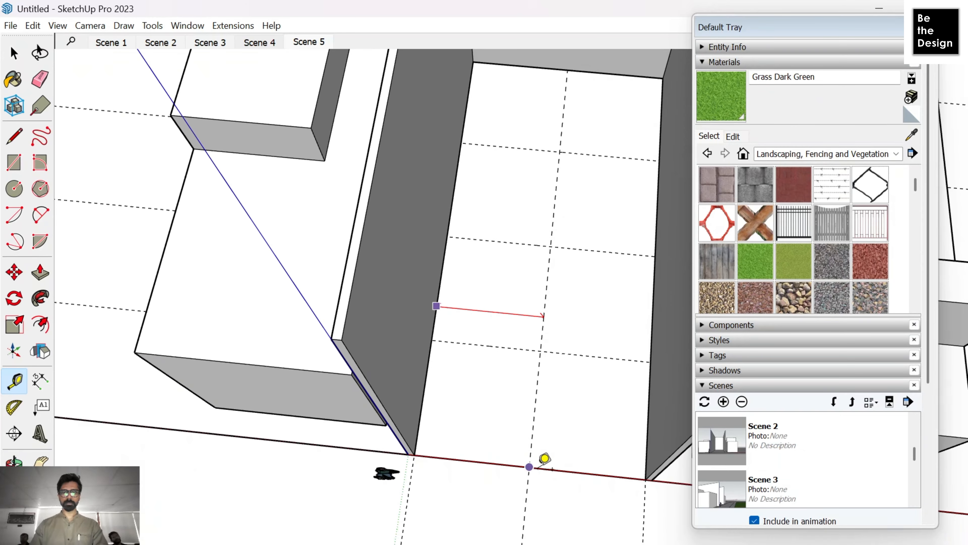
left_click(530, 466)
Step: Draw a rectangle across the full plot width between the first and second cross guides and make it a group
scroll(529, 464, "down", 5)
middle_click_drag(530, 346, 493, 394)
scroll(495, 281, "up", 5)
key("r")
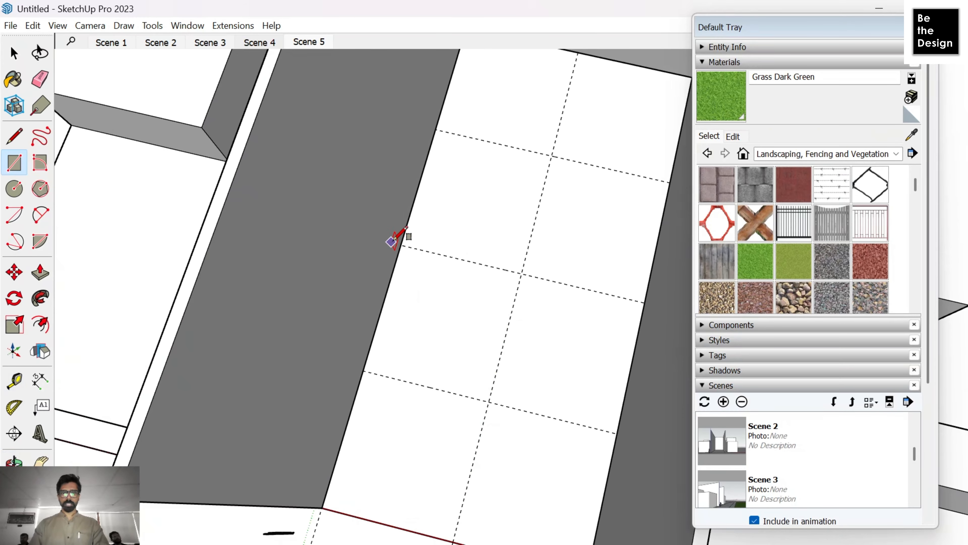
left_click(400, 245)
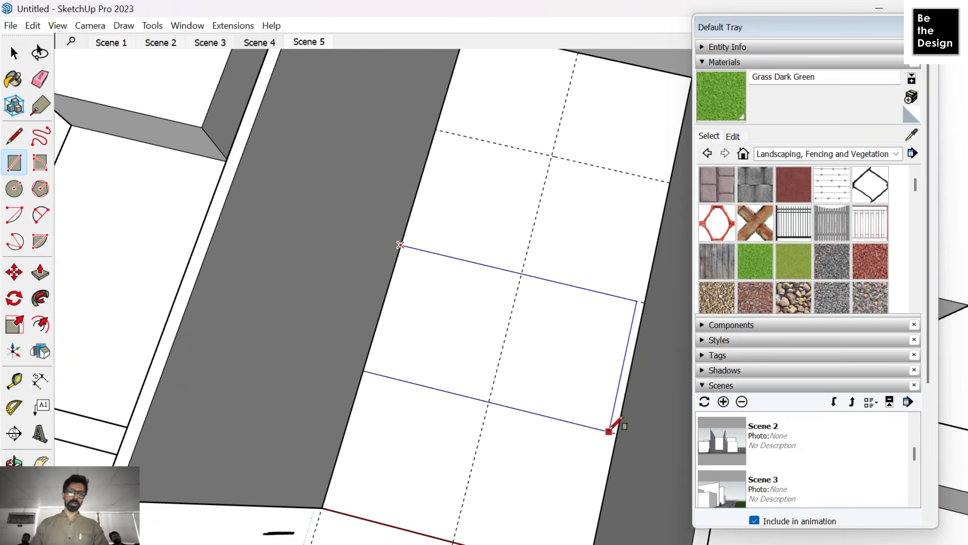
left_click(618, 433)
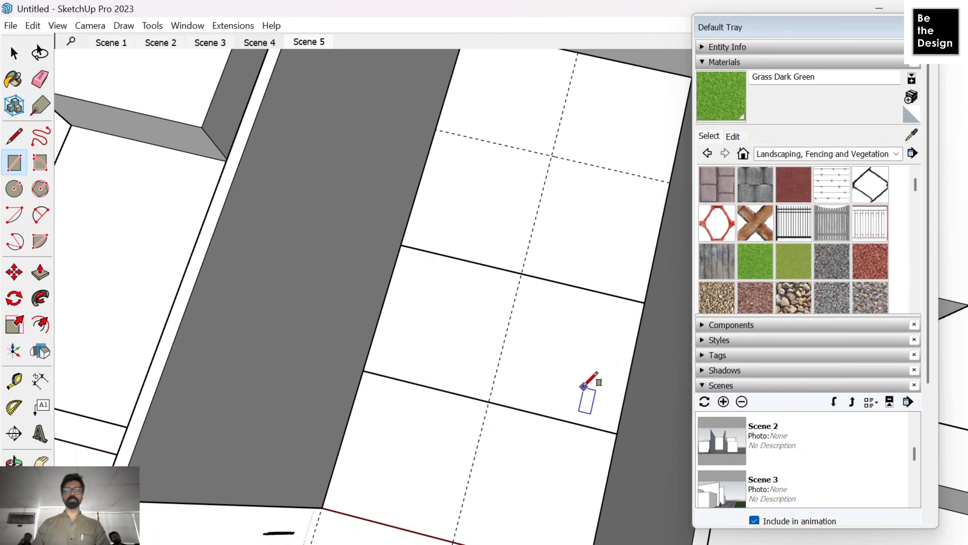
key("space")
double_click(551, 377)
right_click(550, 377)
left_click(606, 499)
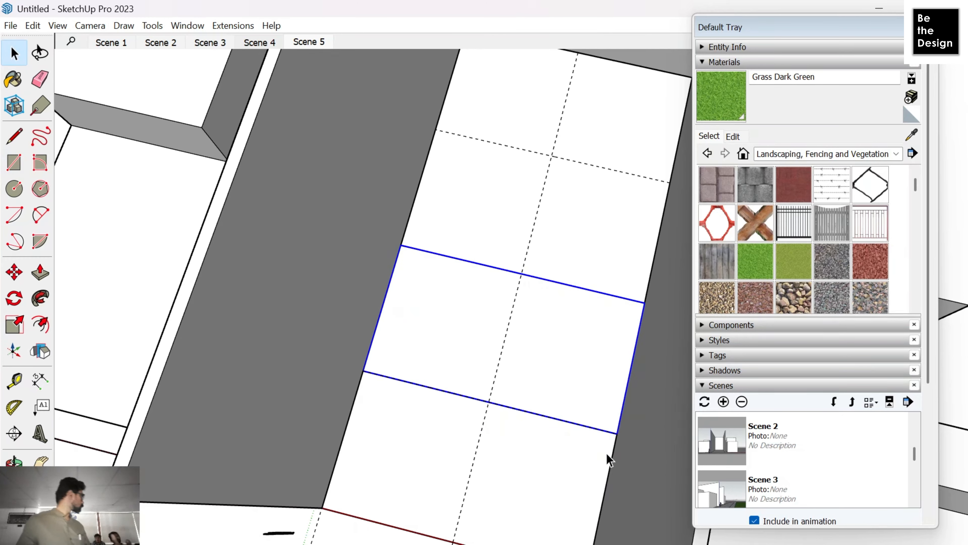
Step: Move the grouped rectangle straight up from the plot floor between the side walls
scroll(467, 388, "down", 5)
middle_click_drag(466, 389, 491, 256)
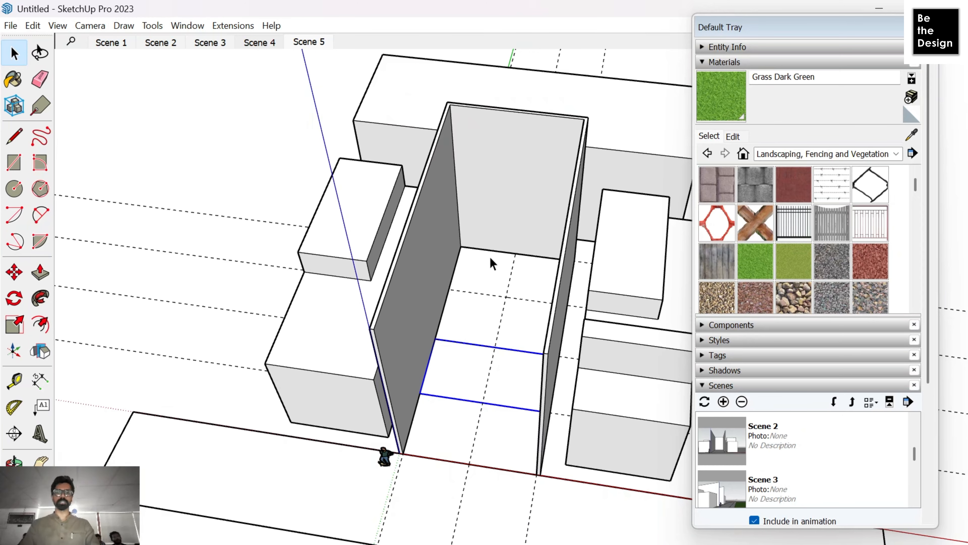
scroll(430, 377, "up", 6)
key("m")
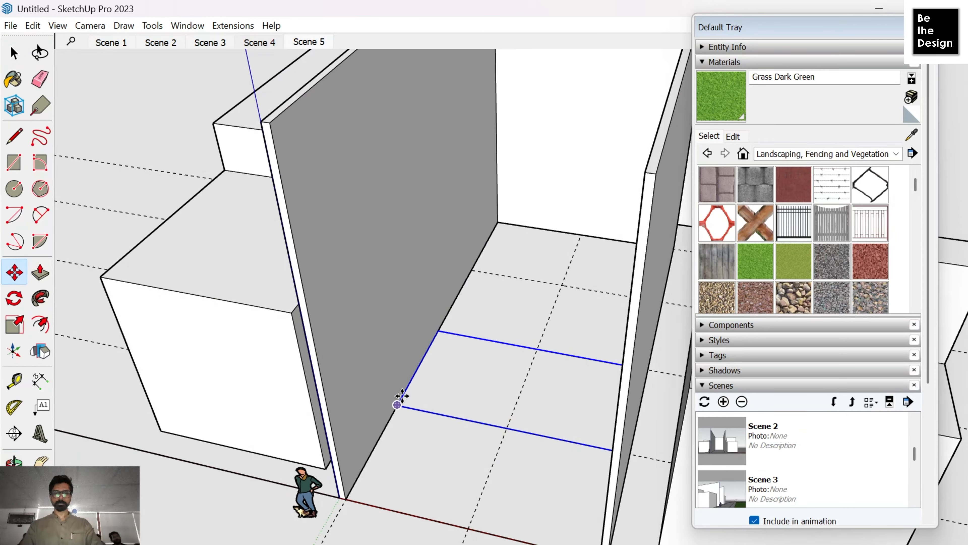
left_click(397, 404)
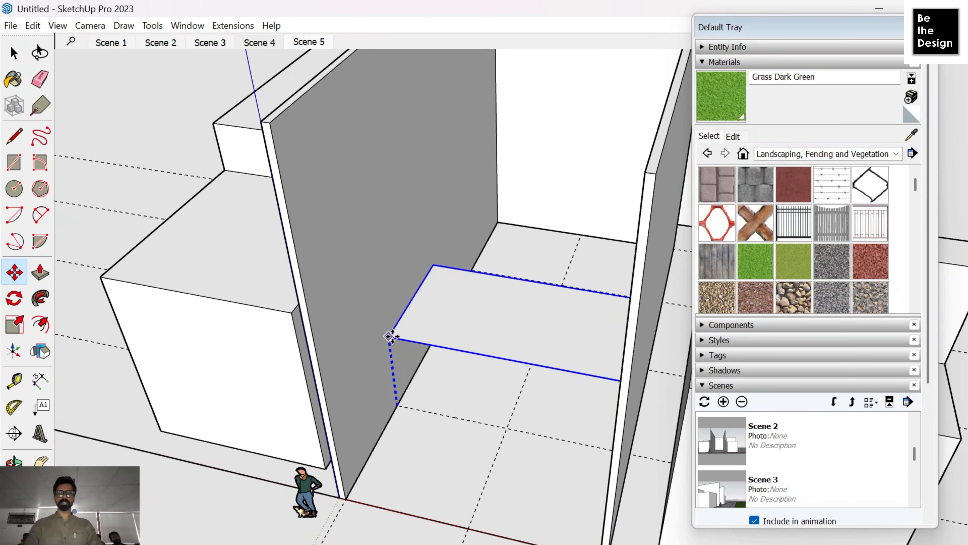
left_click(393, 336)
Step: Raise the grouped rectangle further along the vertical axis, above the front mass beside the scale figure
key("space")
middle_click_drag(444, 375, 408, 235)
key("m")
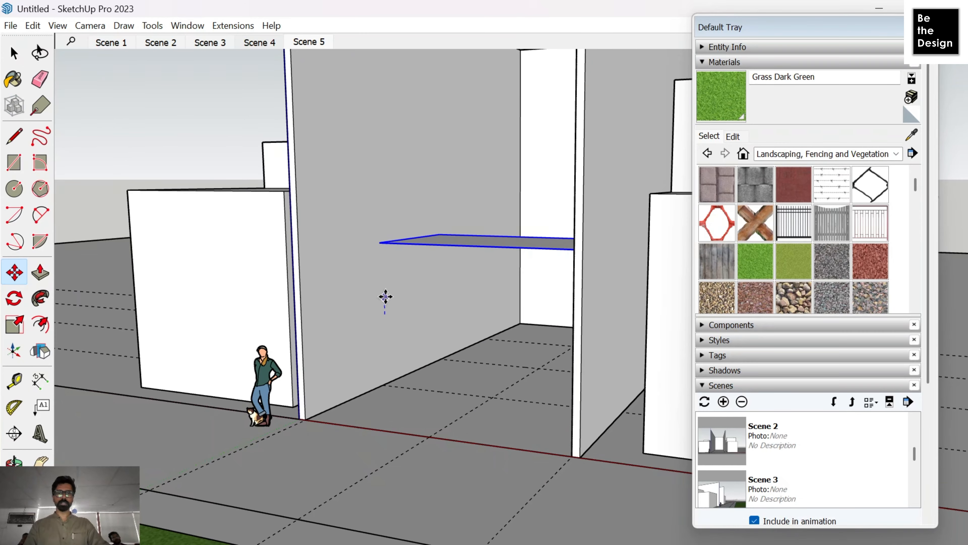
left_click(384, 313)
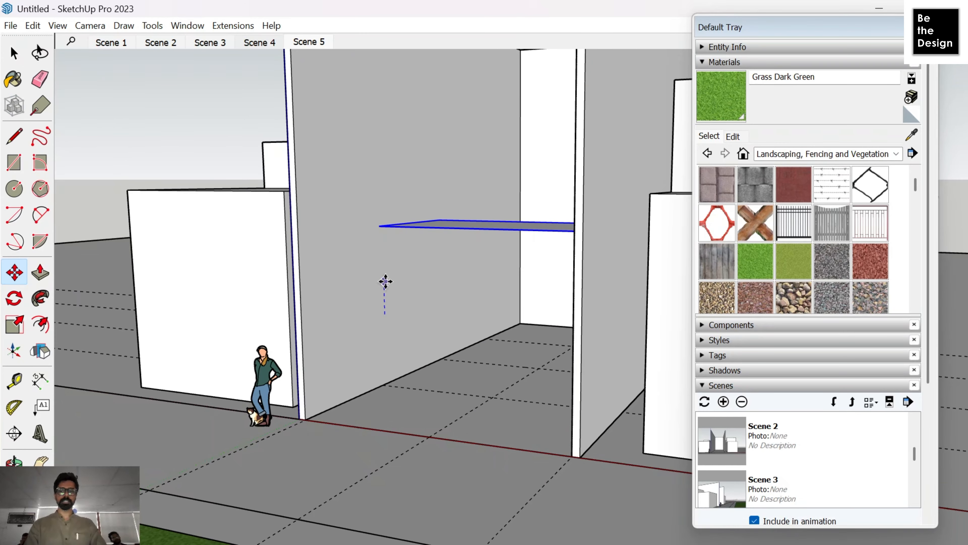
key("Return")
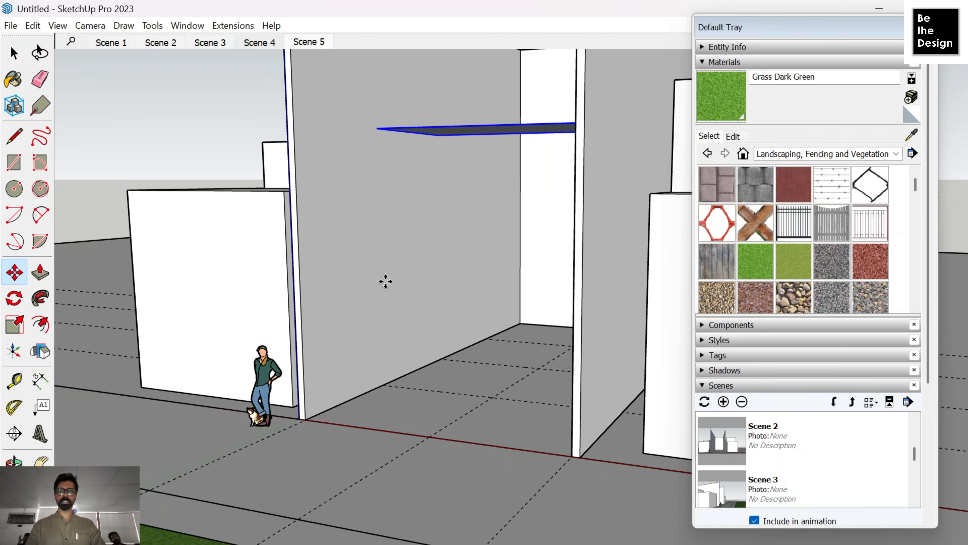
scroll(573, 273, "down", 3)
middle_click_drag(445, 271, 470, 408)
key("space")
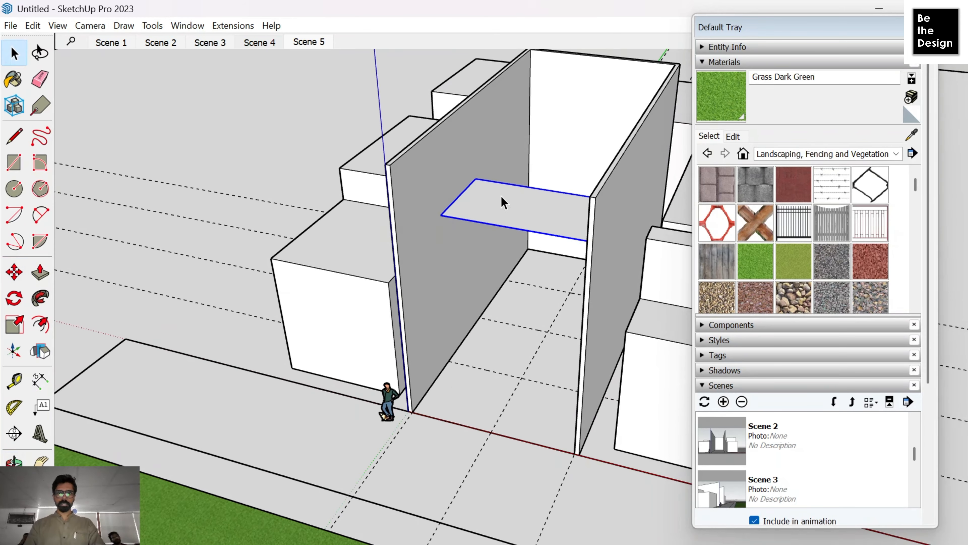
Step: Extrude the face inside the raised plate's group upward to the top of the side walls, and leave the group
double_click(501, 203)
left_click(493, 217)
left_click(389, 168)
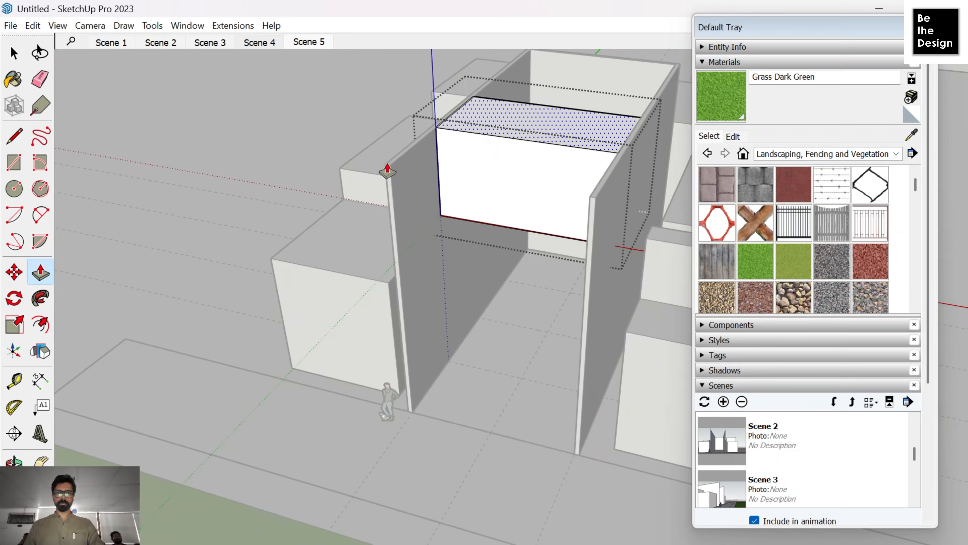
scroll(439, 195, "down", 3)
middle_click_drag(481, 260, 585, 86)
key("space")
key("Escape")
scroll(514, 195, "up", 5)
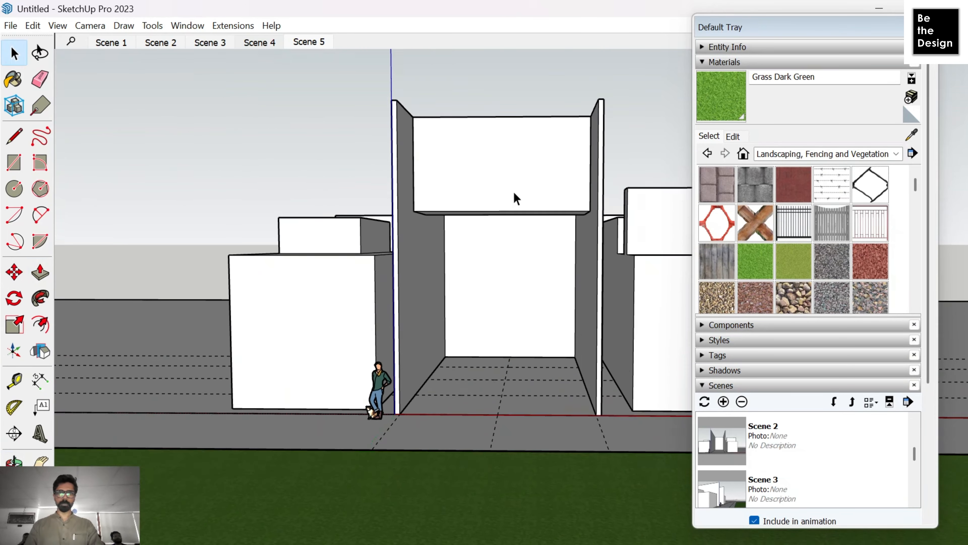
Step: Examine the raised upper mass between the side walls from eye level at the front and from above
middle_click_drag(537, 193, 572, 125, "shift")
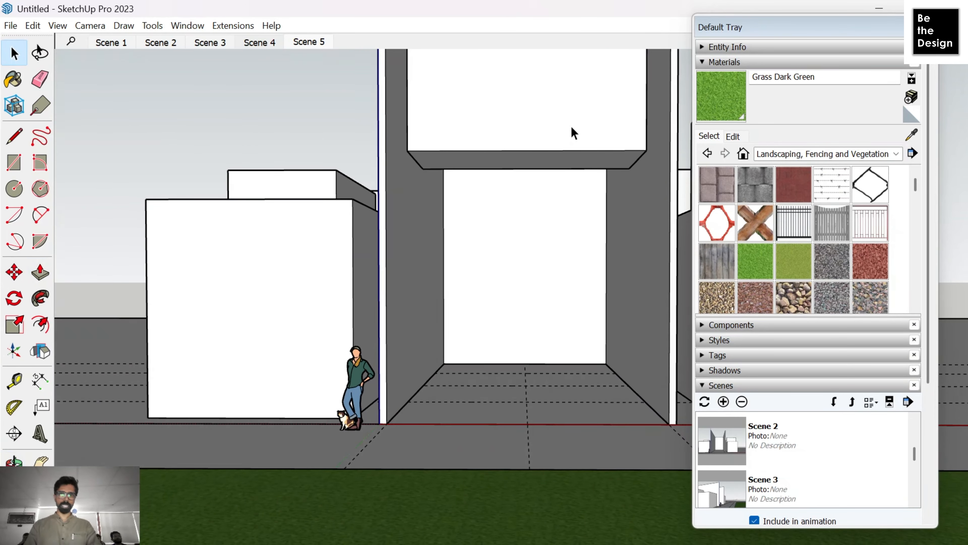
scroll(518, 244, "down", 3)
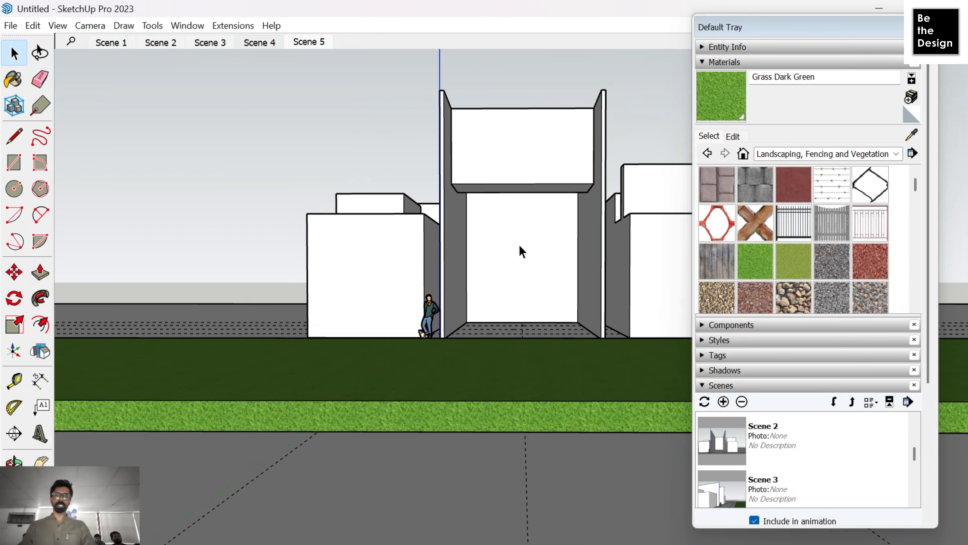
scroll(528, 281, "up", 4)
scroll(456, 418, "down", 4)
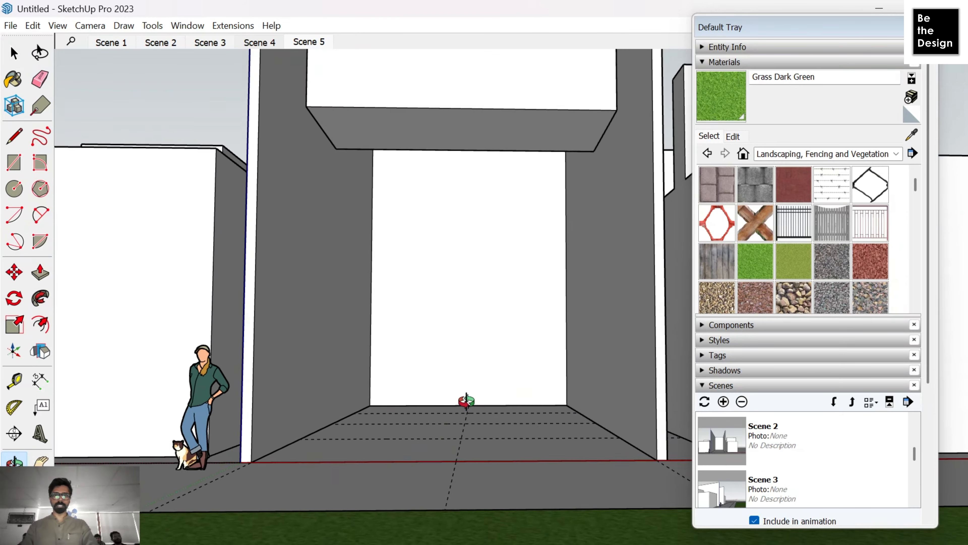
scroll(459, 450, "up", 6)
scroll(458, 420, "down", 5)
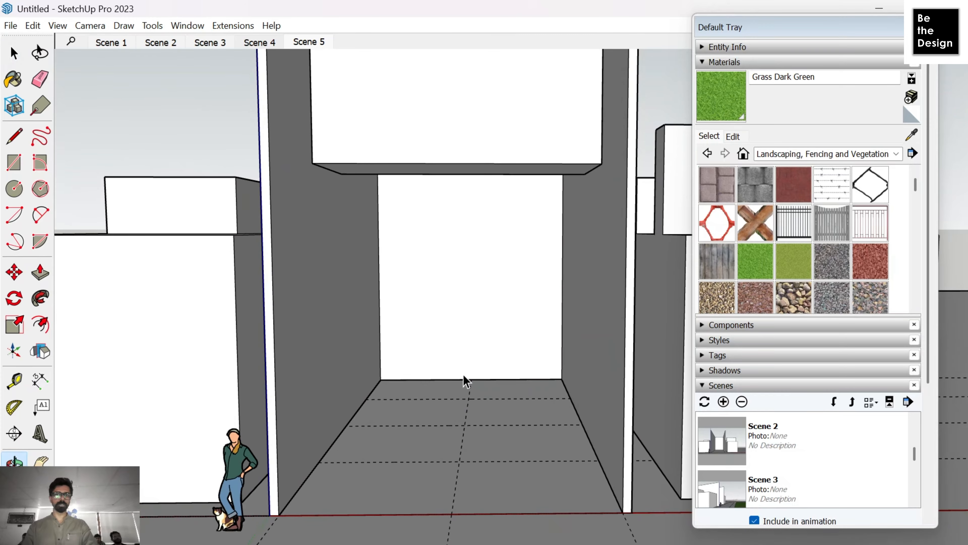
middle_click_drag(465, 381, 488, 346)
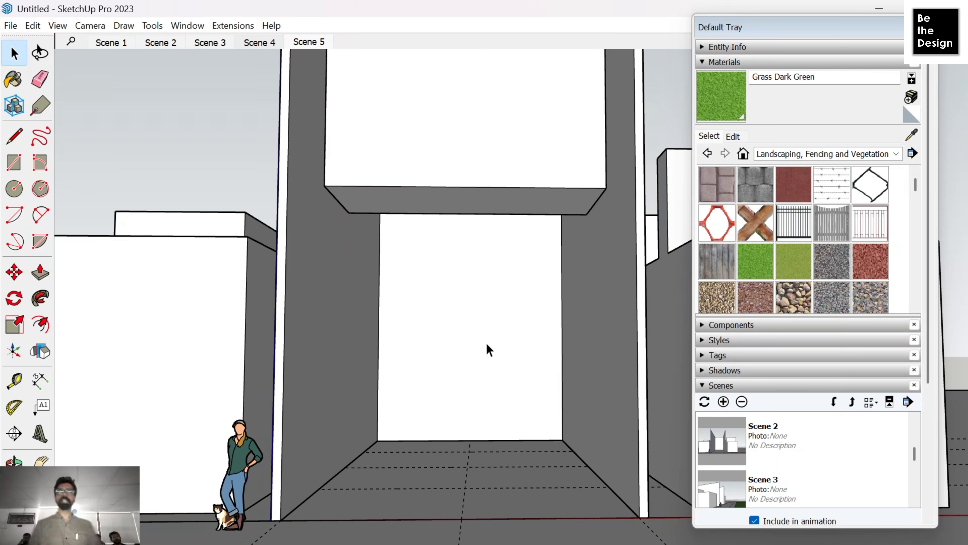
middle_click_drag(487, 345, 486, 477)
scroll(475, 382, "down", 5)
scroll(486, 390, "up", 3)
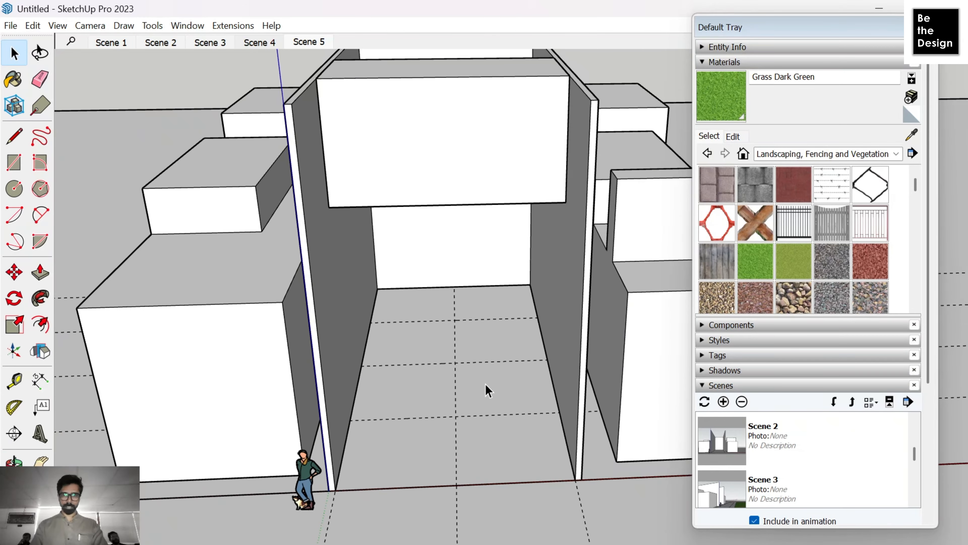
Step: Draw a rectangle between the first and second cross guides, from the scale-figure side wall to the central guide, and group it
middle_click_drag(487, 389, 472, 343)
scroll(427, 435, "up", 3)
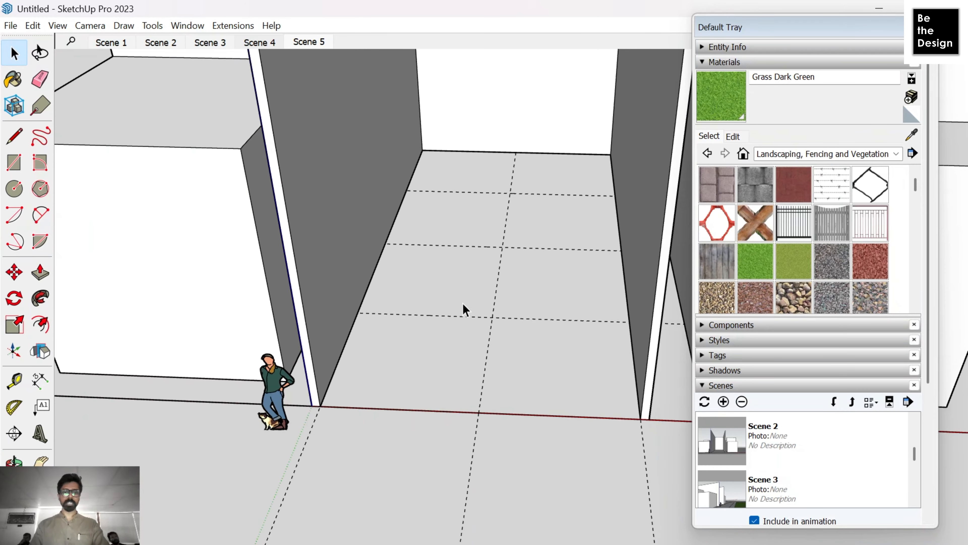
key("r")
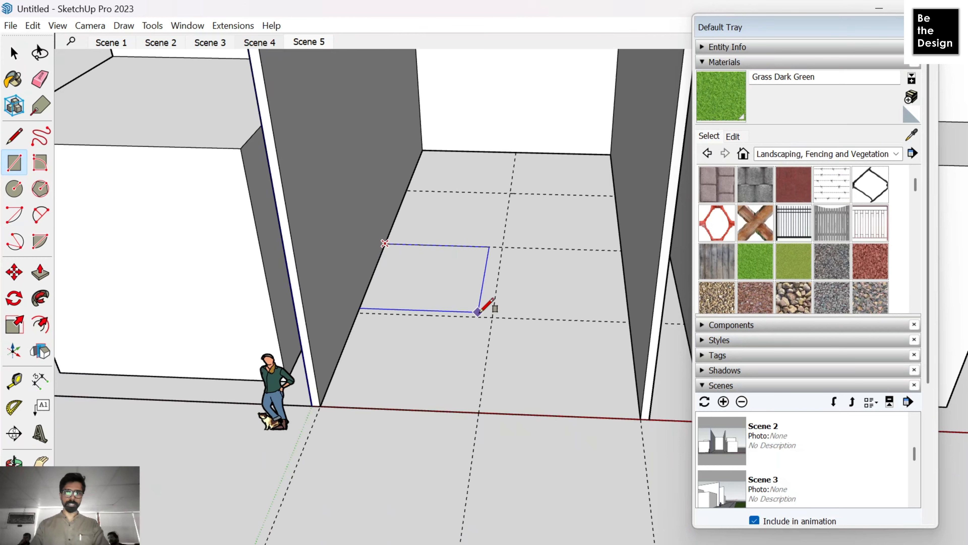
left_click(493, 317)
key("space")
right_click(444, 303)
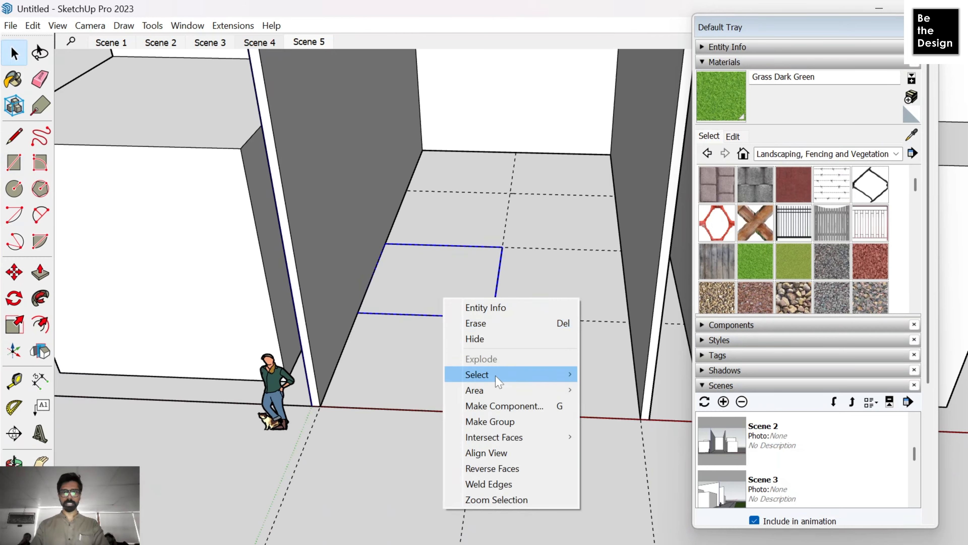
left_click(564, 424)
Step: Extrude the face inside the half-width rectangle's group upward into a block beneath the raised mass
double_click(444, 298)
key("p")
left_click_drag(444, 297, 448, 242)
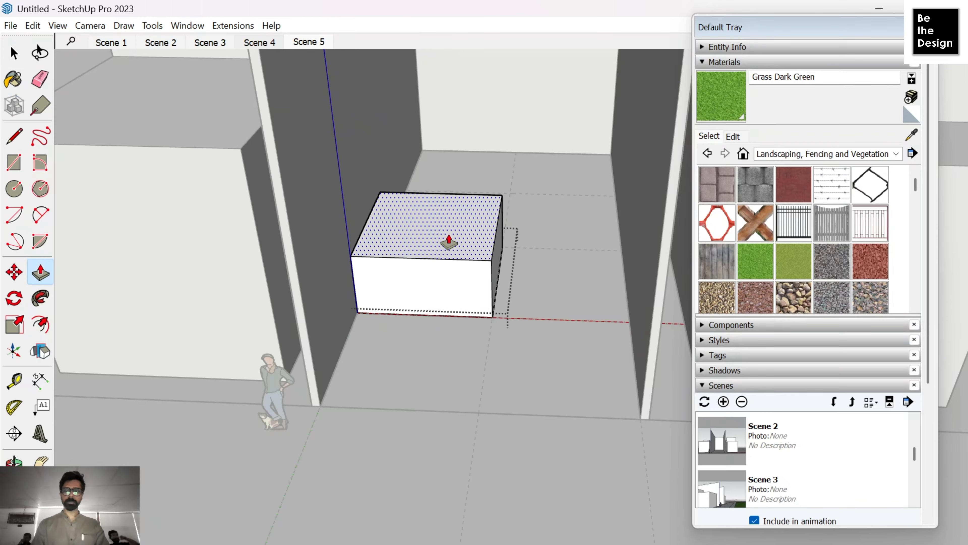
left_click(448, 234)
Step: Add a guide on the plot floor parallel to the rear wall, in front of the last cross guide
scroll(449, 234, "down", 5)
middle_click_drag(449, 234, 486, 201)
scroll(486, 201, "up", 4)
middle_click_drag(492, 270, 577, 299)
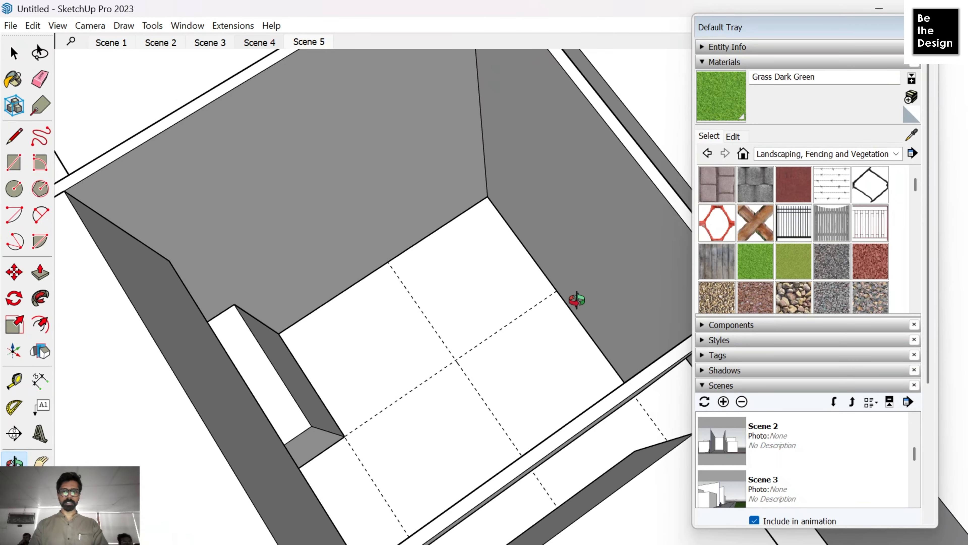
key("t")
scroll(559, 292, "up", 3)
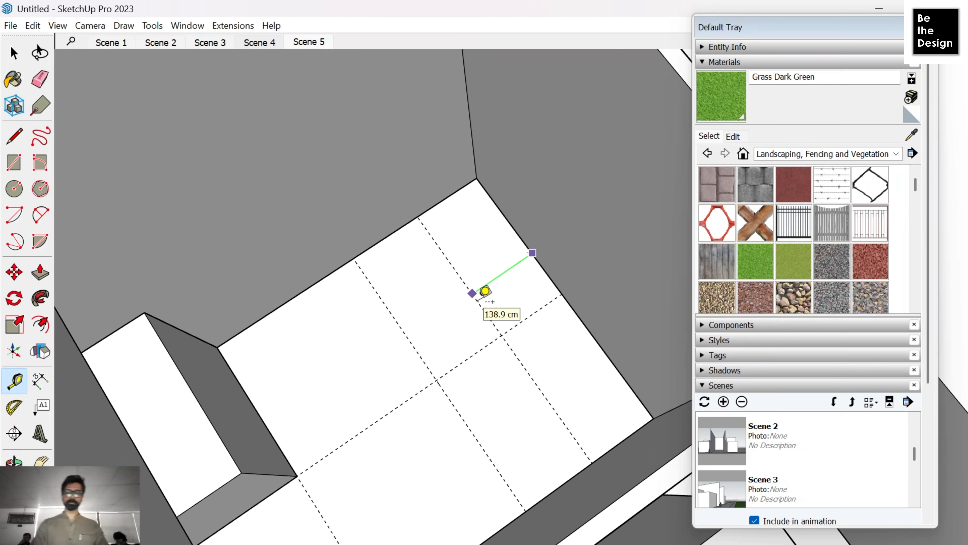
key("Return")
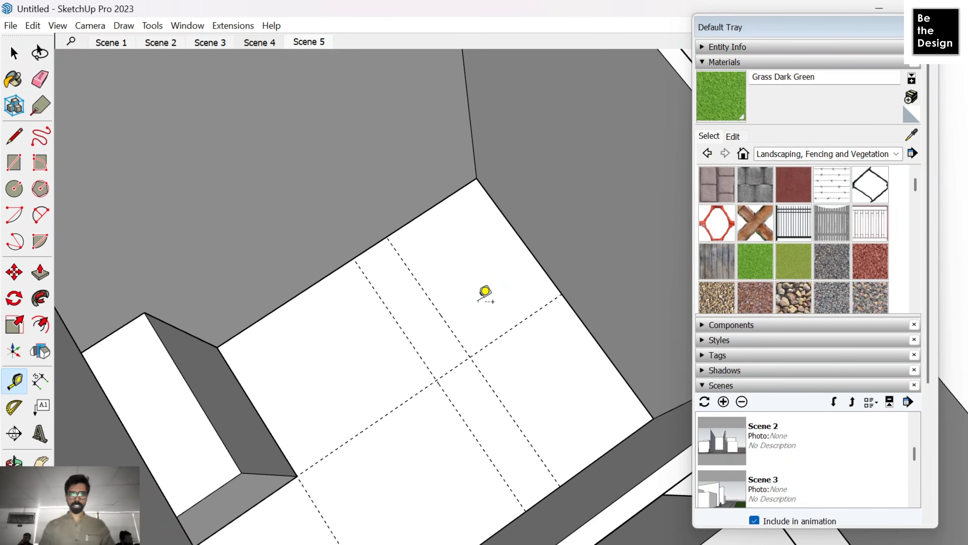
Step: Draw a rectangle across the full plot width from the new guide to the rear wall and make it a group
key("r")
scroll(393, 238, "down", 3)
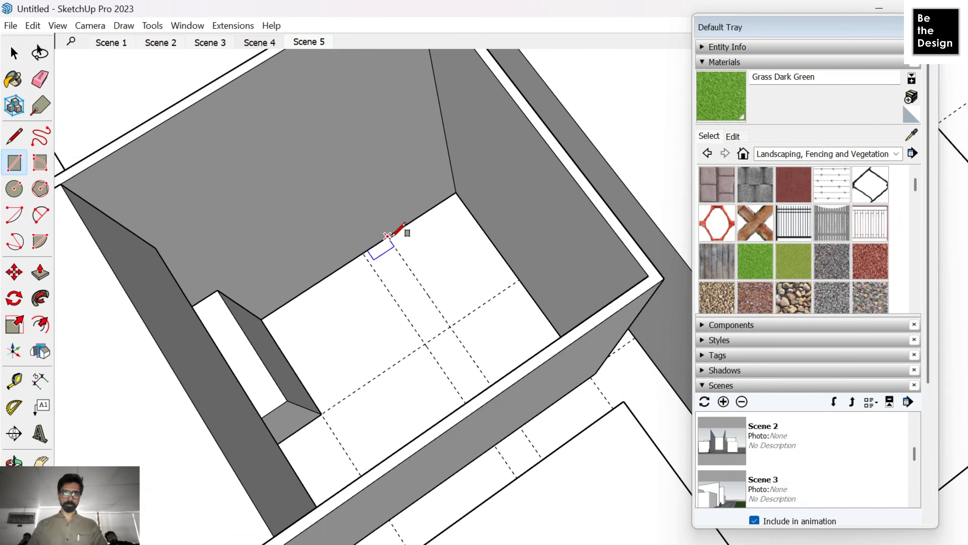
left_click(388, 237)
middle_click_drag(425, 269, 629, 320)
left_click(594, 282)
key("space")
double_click(462, 327)
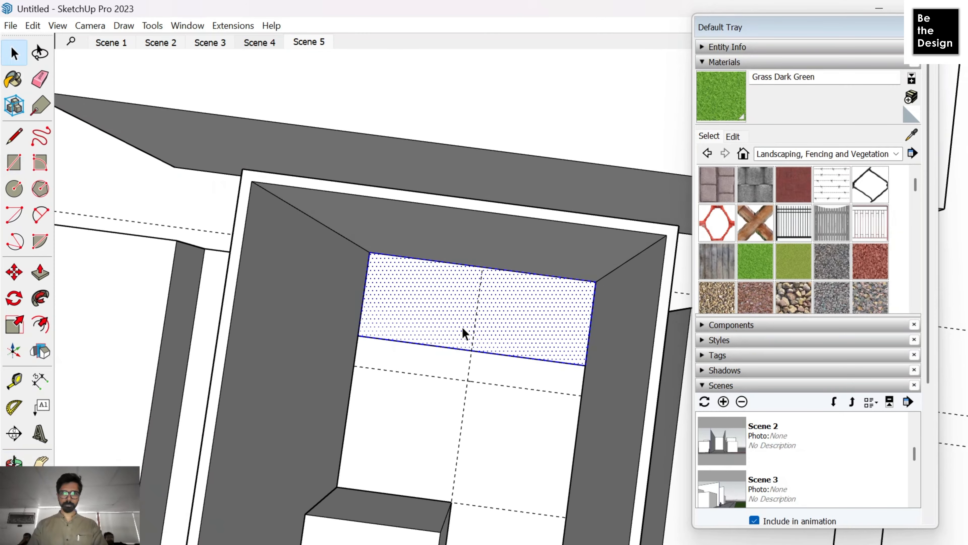
right_click(462, 327)
left_click(496, 446)
Step: Extrude the face inside the rear strip's group upward by 3 m and leave the group
middle_click_drag(494, 427, 421, 321)
key("p")
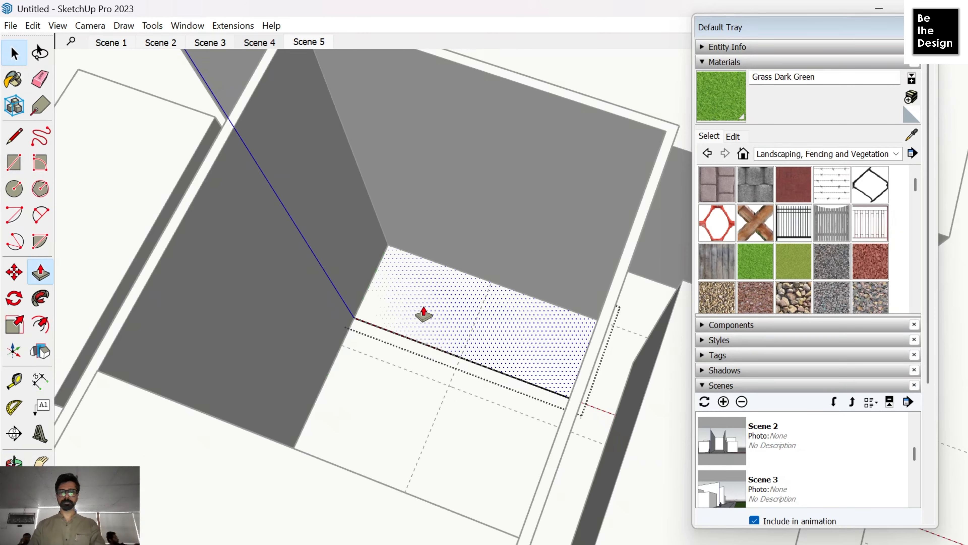
left_click(421, 314)
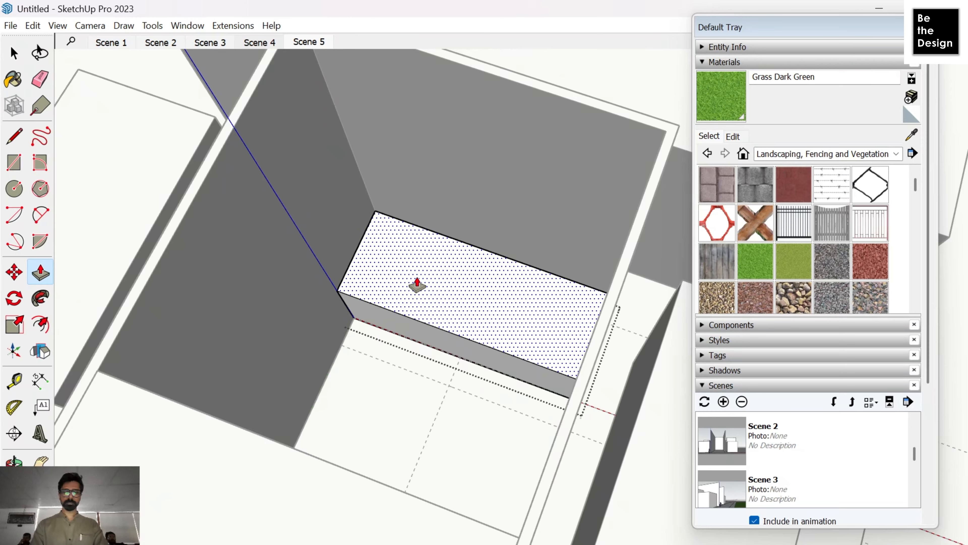
type("3")
key("Return")
scroll(488, 225, "down", 3)
key("space")
left_click(506, 221)
Step: Examine the two ground-level blocks and the raised mass from the front and from above
scroll(506, 221, "down", 4)
middle_click_drag(352, 480, 445, 137)
scroll(475, 379, "up", 8)
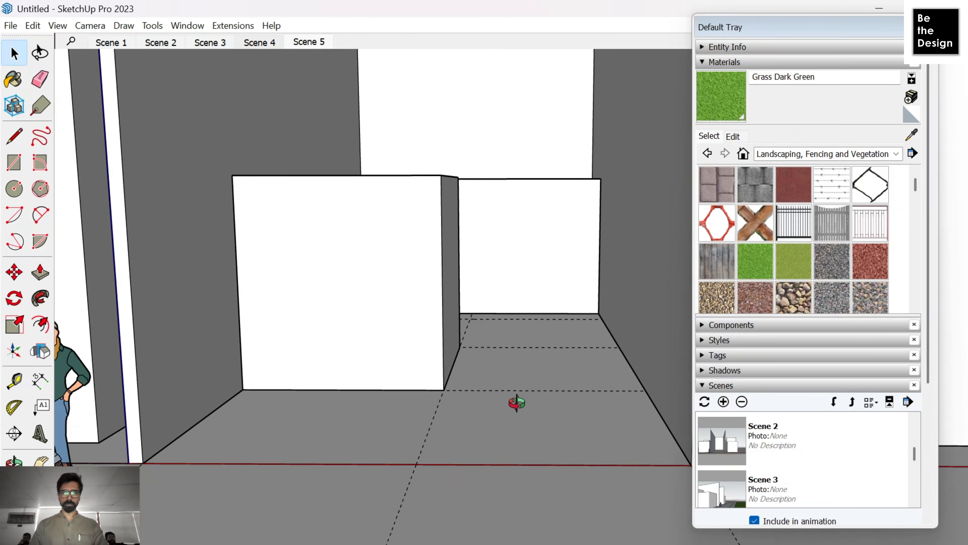
mouse_move(517, 403)
middle_mouse_down()
mouse_move(473, 432)
mouse_move(523, 417)
middle_mouse_up()
scroll(505, 409, "down", 4)
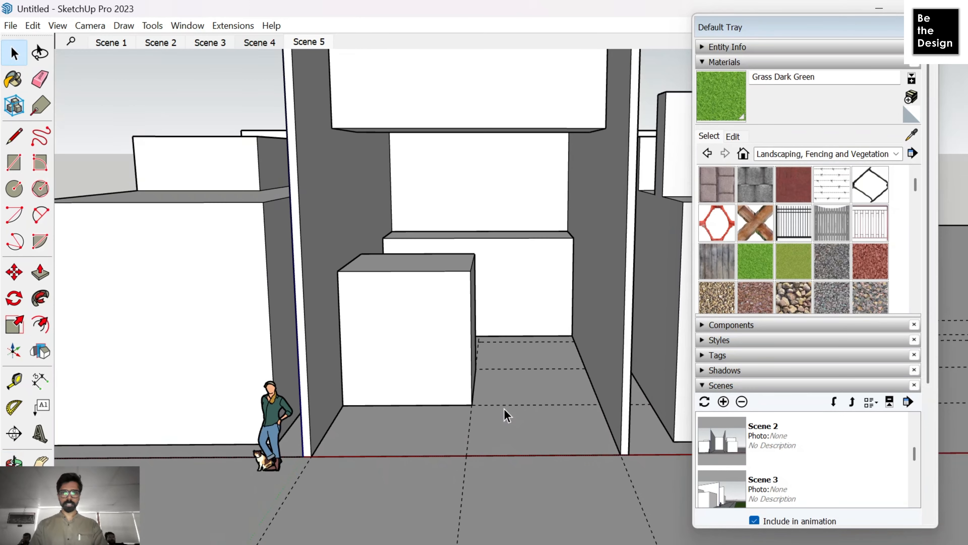
scroll(505, 409, "down", 3)
scroll(526, 444, "up", 4)
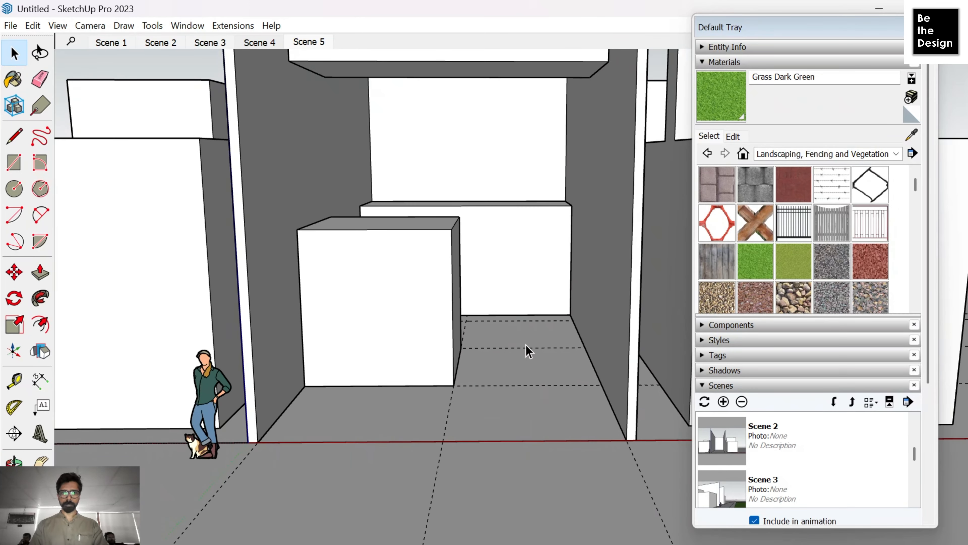
middle_click_drag(529, 351, 461, 230)
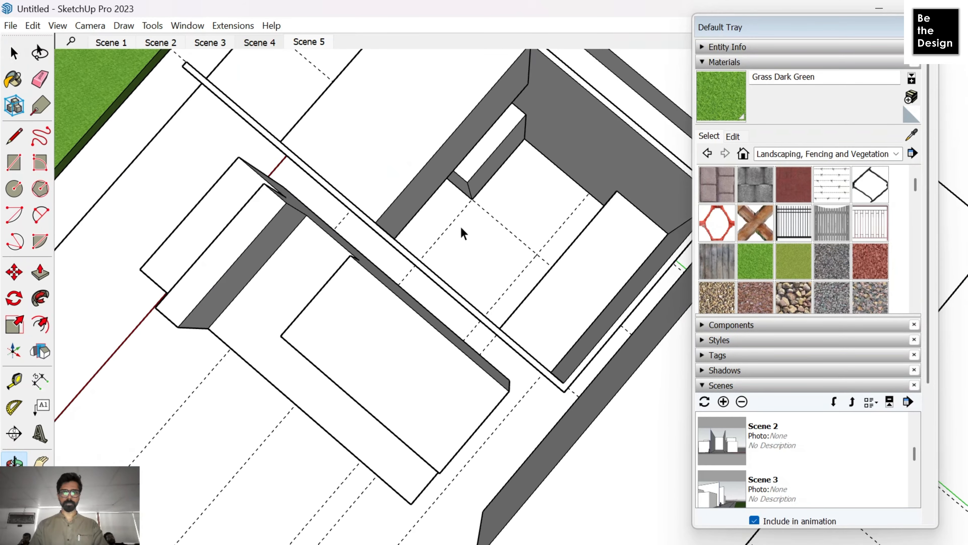
scroll(442, 193, "up", 4)
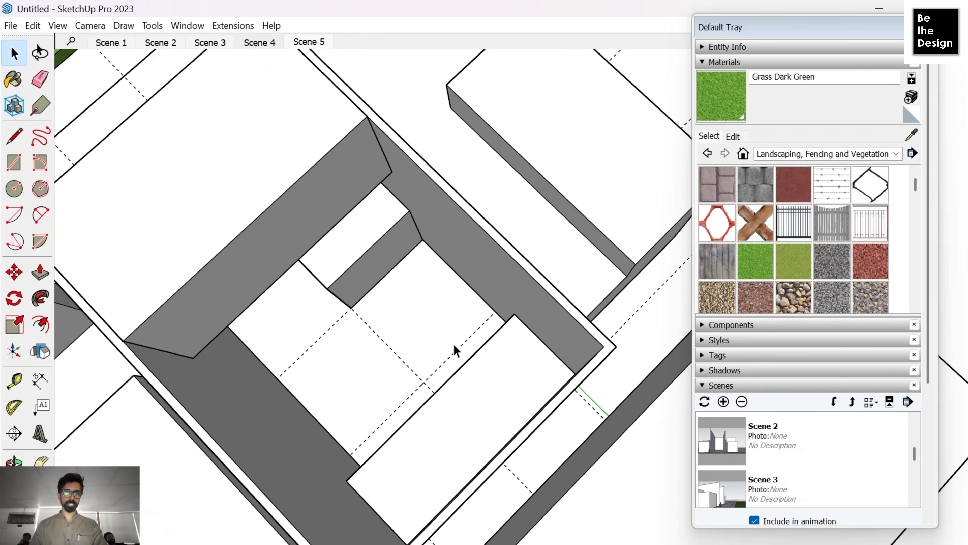
scroll(454, 345, "up", 2)
middle_click_drag(428, 315, 340, 310)
key("r")
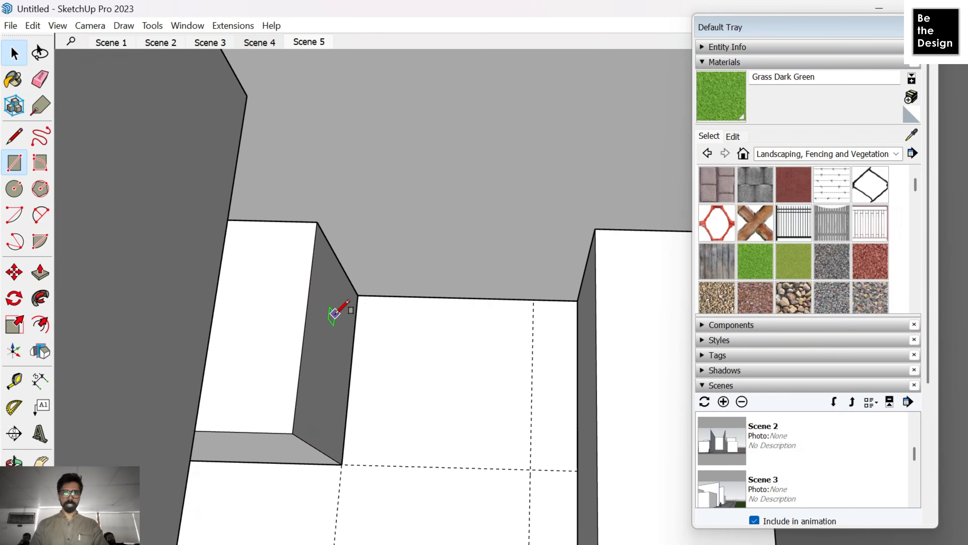
left_click(358, 295)
scroll(497, 393, "down", 5)
key("space")
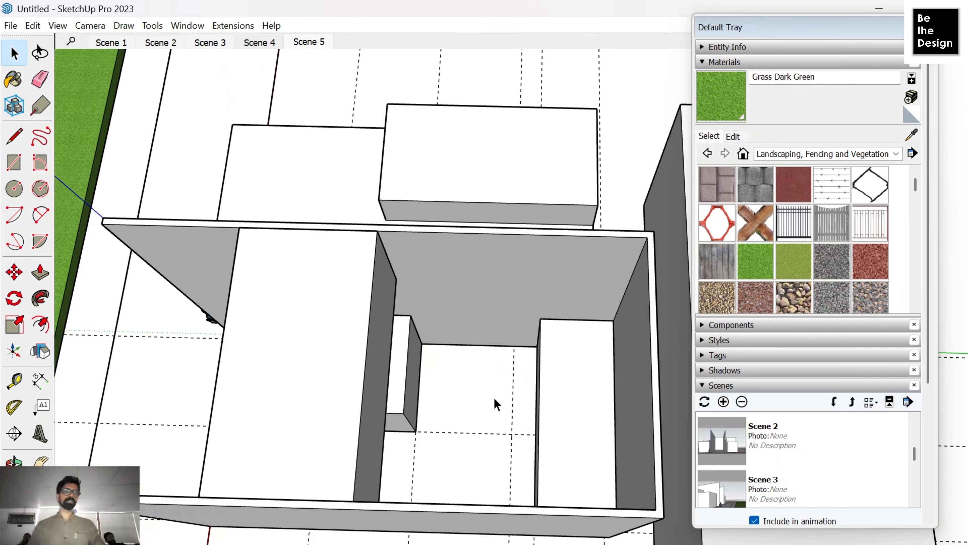
scroll(494, 397, "down", 3)
middle_click_drag(494, 397, 477, 483)
key("space")
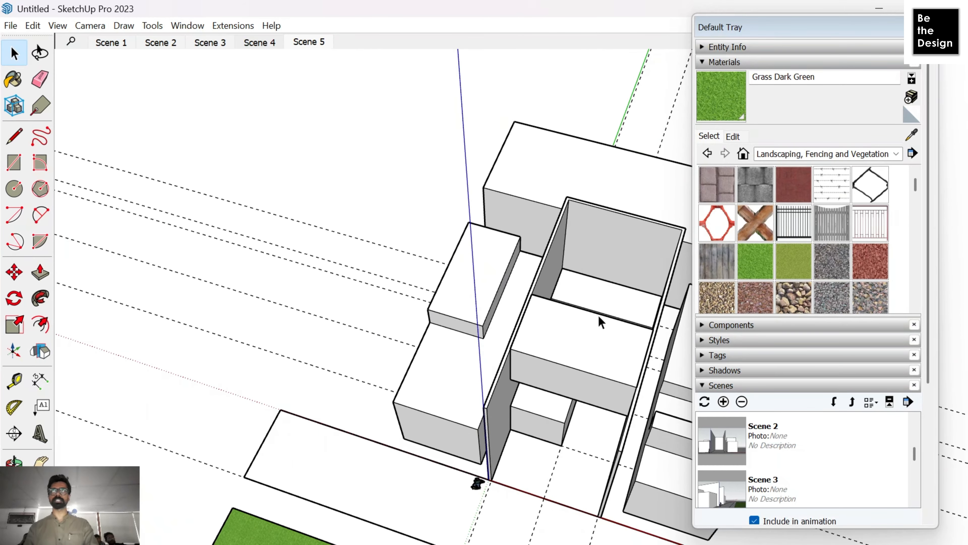
Step: Draw a floor rectangle filling the gap between the half-width block and the rear block along the side wall, and group it
scroll(578, 317, "down", 2)
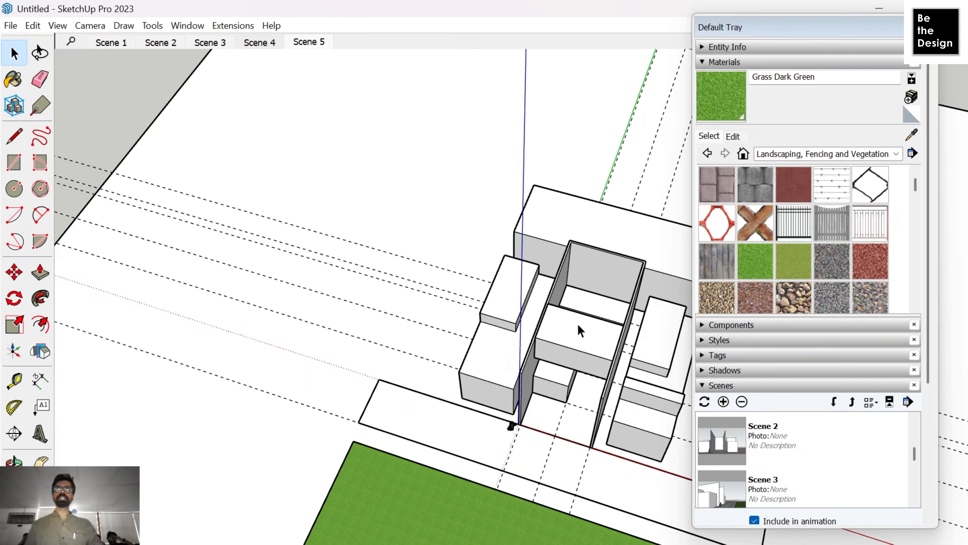
middle_click_drag(583, 371, 343, 438)
scroll(438, 387, "up", 7)
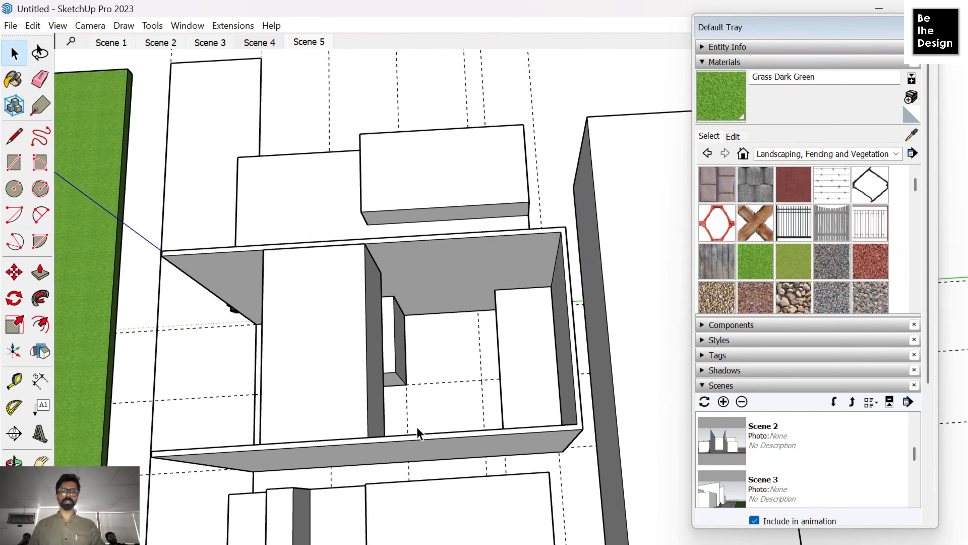
scroll(405, 371, "up", 1)
key("r")
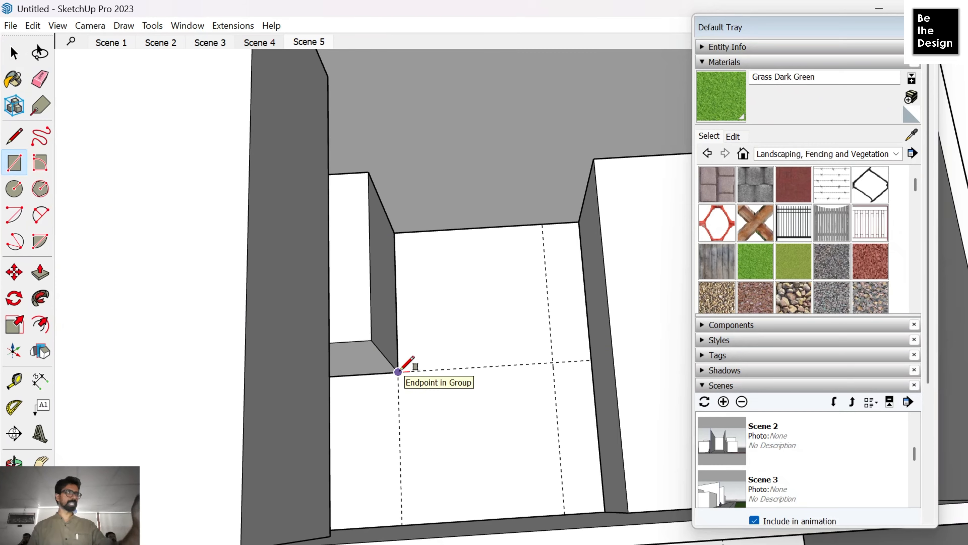
left_click(398, 372)
scroll(398, 371, "down", 5)
scroll(477, 308, "up", 7)
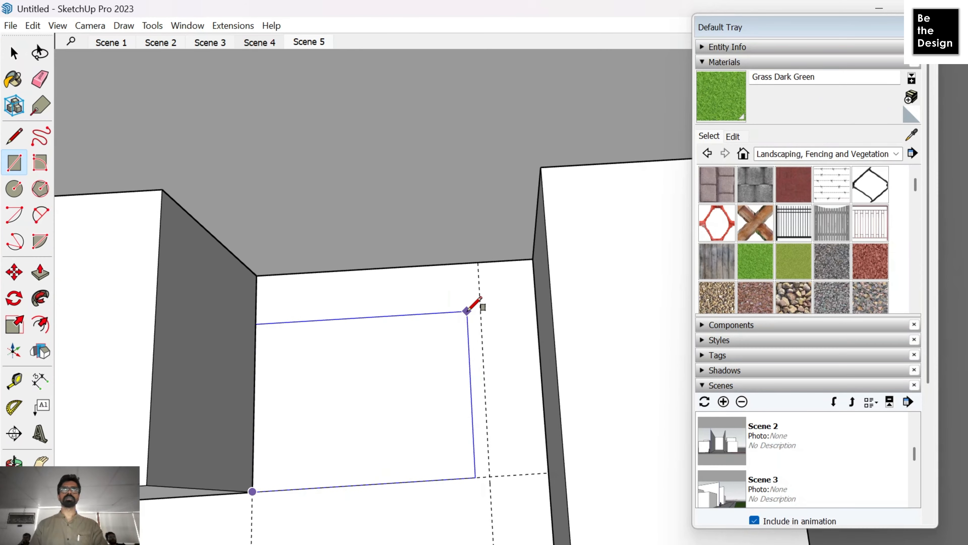
middle_click_drag(485, 298, 519, 267)
left_click(528, 259)
key("space")
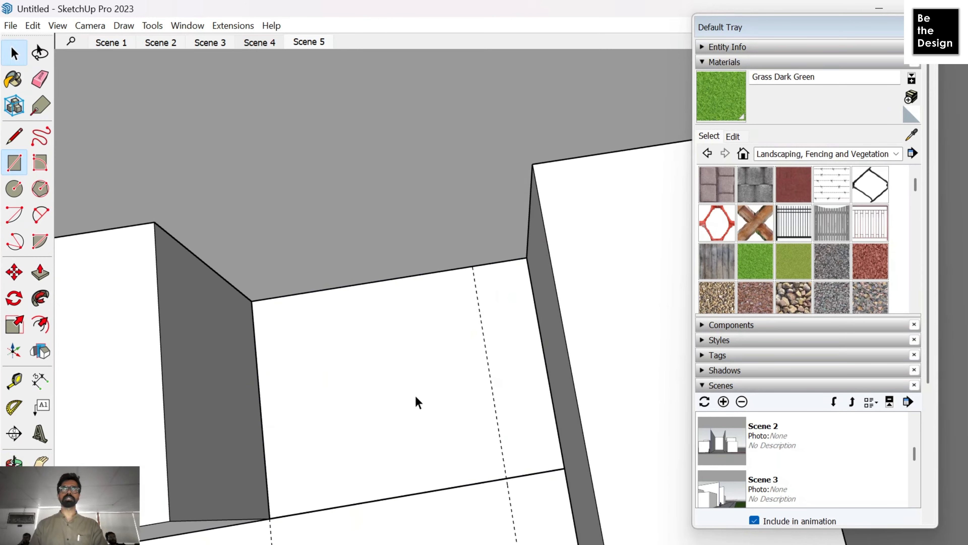
double_click(413, 399)
right_click(412, 397)
left_click(459, 311)
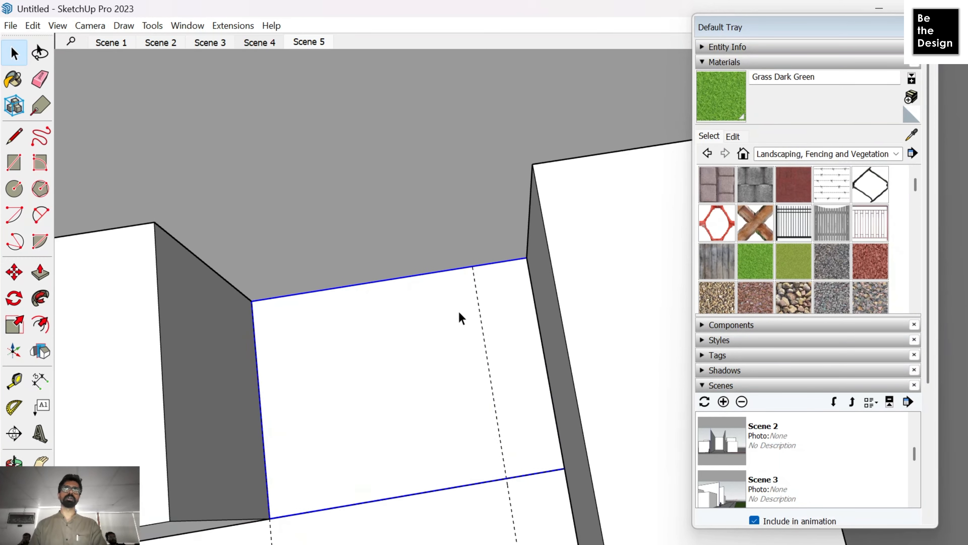
Step: Extrude the face inside the gap floor's group upward into a thin slab and leave the group
double_click(436, 390)
right_click(436, 388)
key("Escape")
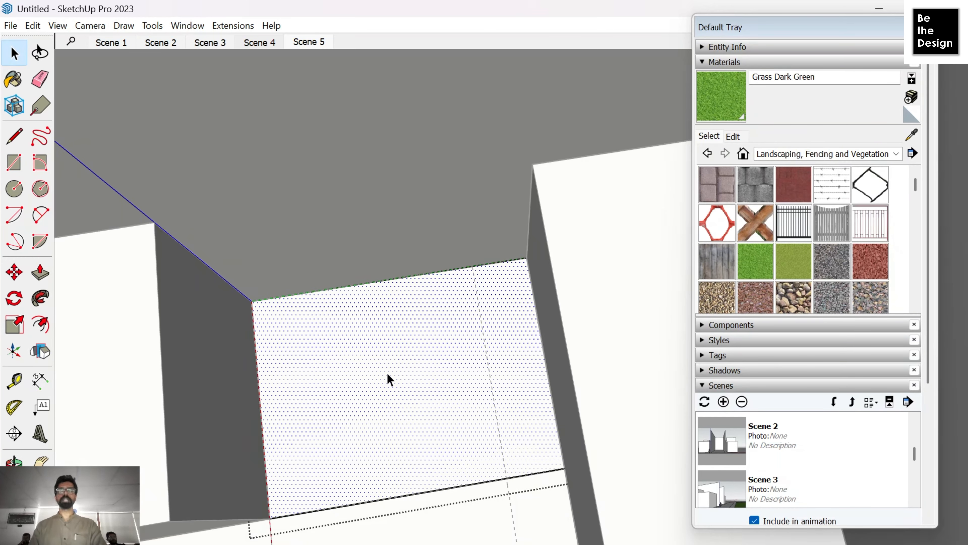
key("p")
left_click(383, 388)
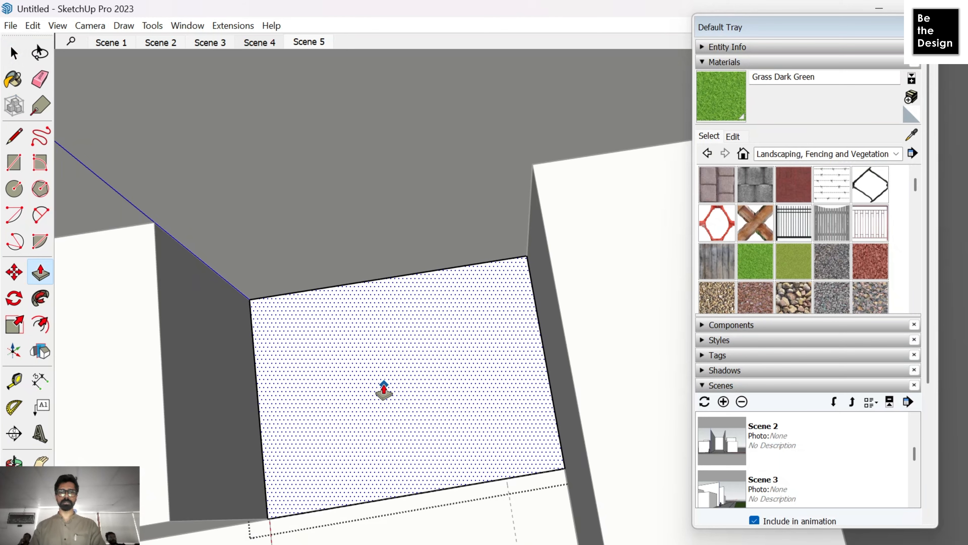
left_click(384, 385)
key("space")
left_click(595, 228)
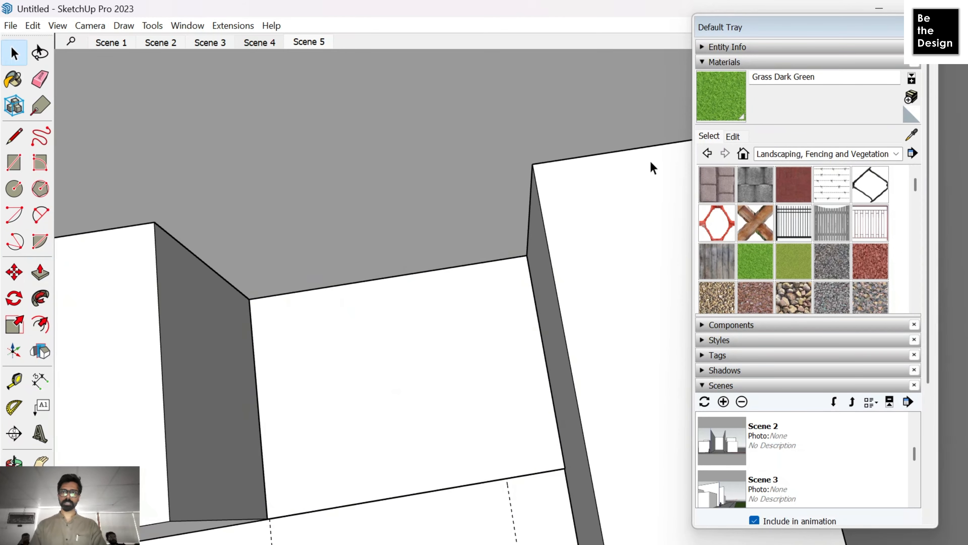
Step: Paint the thin slab between the half-width block and the rear block with Grass Dark Green
left_click(723, 108)
left_click(464, 336)
scroll(458, 293, "down", 3)
scroll(458, 293, "down", 4)
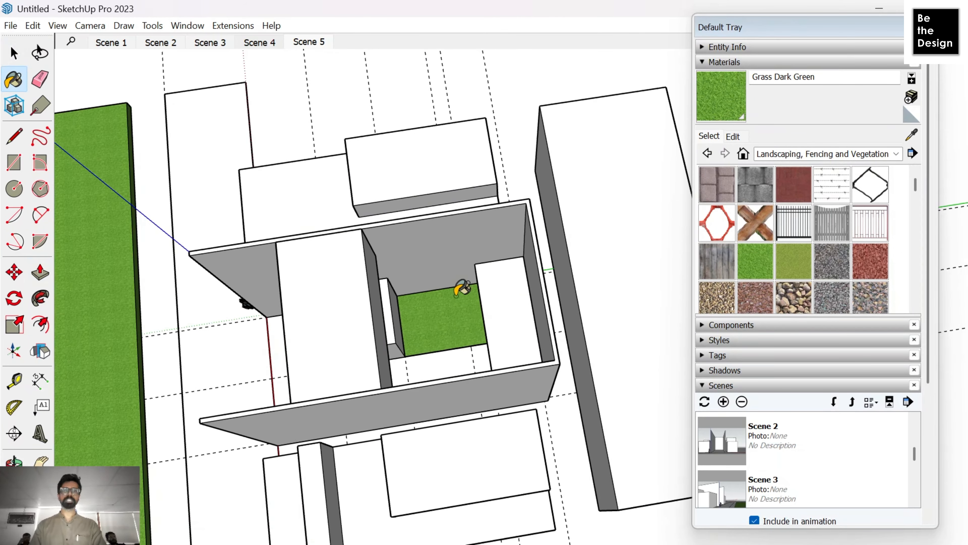
key("space")
Step: Examine the house volumes, grass court and neighbouring masses from the front at street level, and recall Scene 5
scroll(340, 322, "down", 3)
mouse_move(335, 412)
middle_mouse_down()
mouse_move(168, 349)
mouse_move(742, 58)
mouse_move(719, 79)
middle_mouse_up()
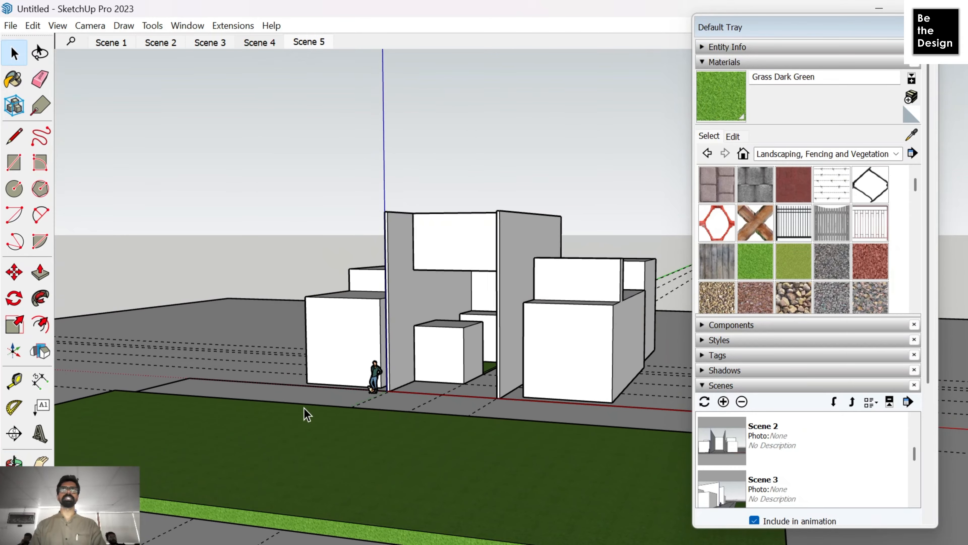
scroll(419, 381, "up", 5)
mouse_move(538, 386)
middle_mouse_down()
mouse_move(598, 346)
mouse_move(571, 348)
mouse_move(613, 401)
mouse_move(629, 439)
mouse_move(513, 450)
mouse_move(556, 433)
mouse_move(529, 381)
middle_mouse_up()
scroll(530, 351, "down", 8)
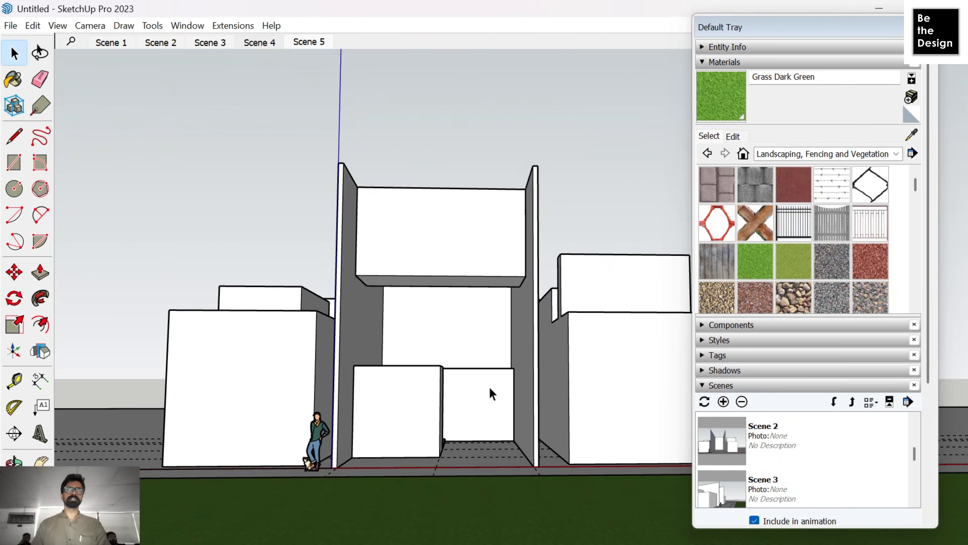
middle_click_drag(460, 424, 438, 450, "shift")
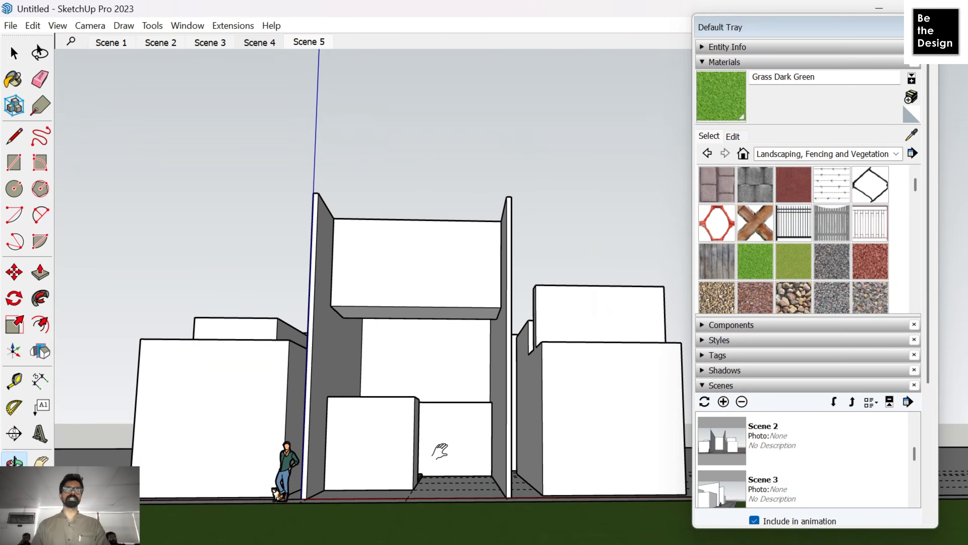
key("space")
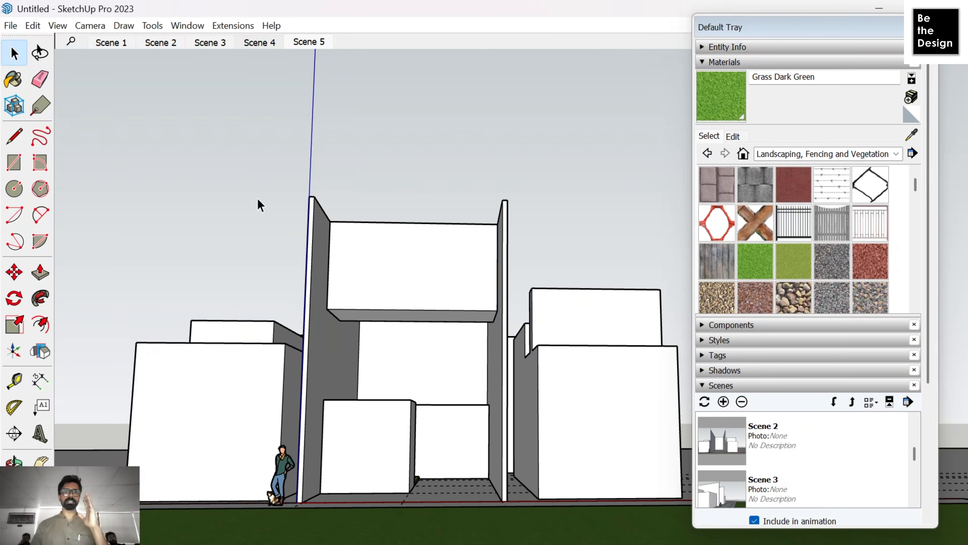
left_click(302, 44)
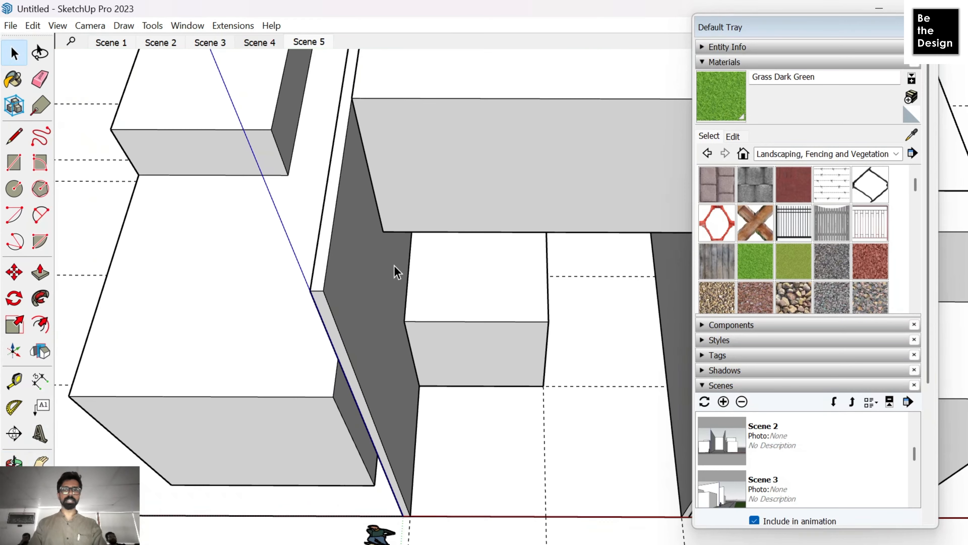
Step: Place a horizontal guide across the plot front, offset upward from the front ground line between the side walls
middle_click_drag(398, 271, 177, 112)
key("space")
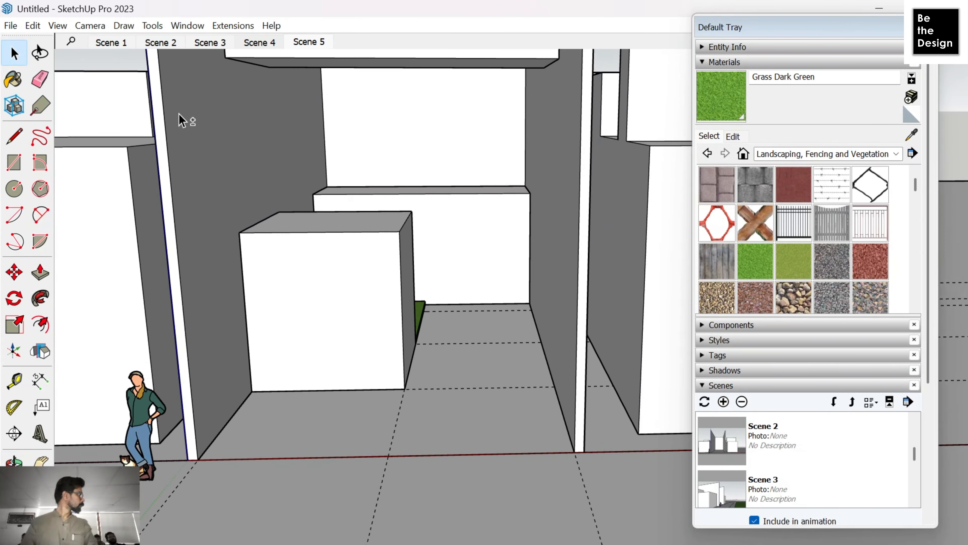
scroll(318, 435, "up", 2)
key("t")
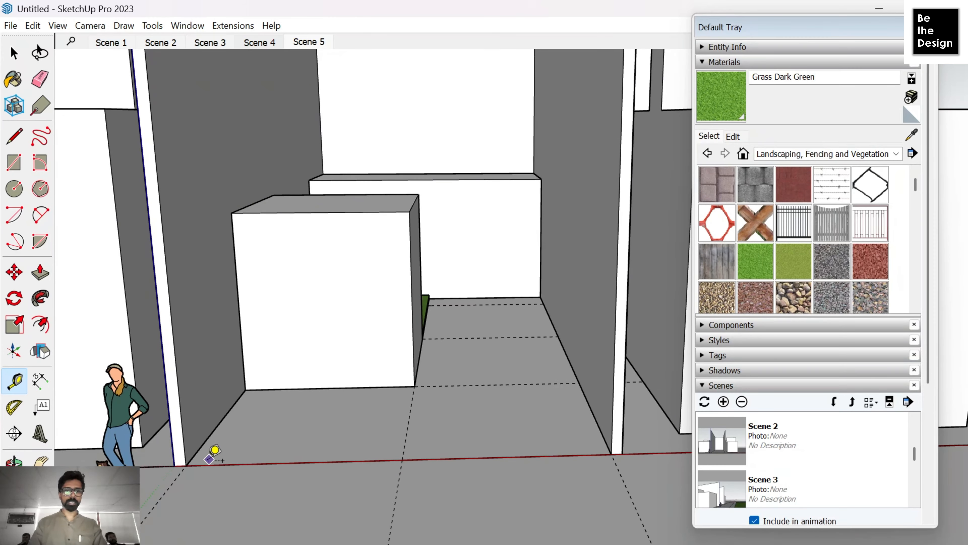
middle_click_drag(173, 339, 162, 303)
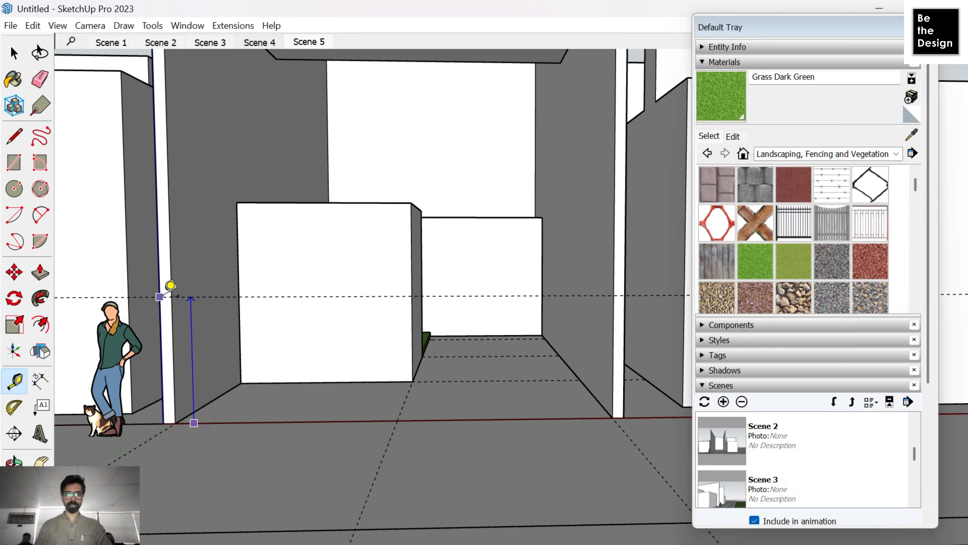
left_click(171, 285)
Step: Draw a vertical rectangle across the plot front from the raised guide to the ground and make it a group
key("r")
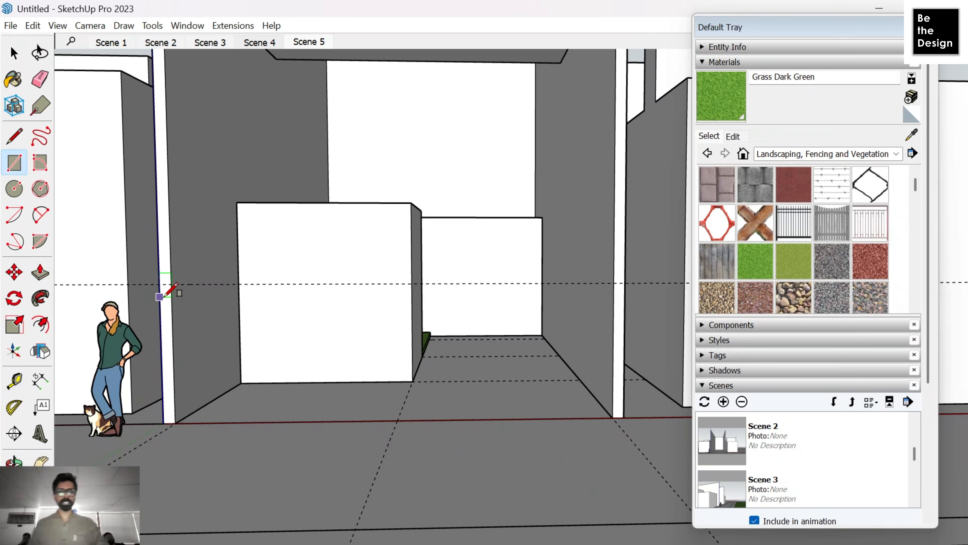
left_click(171, 283)
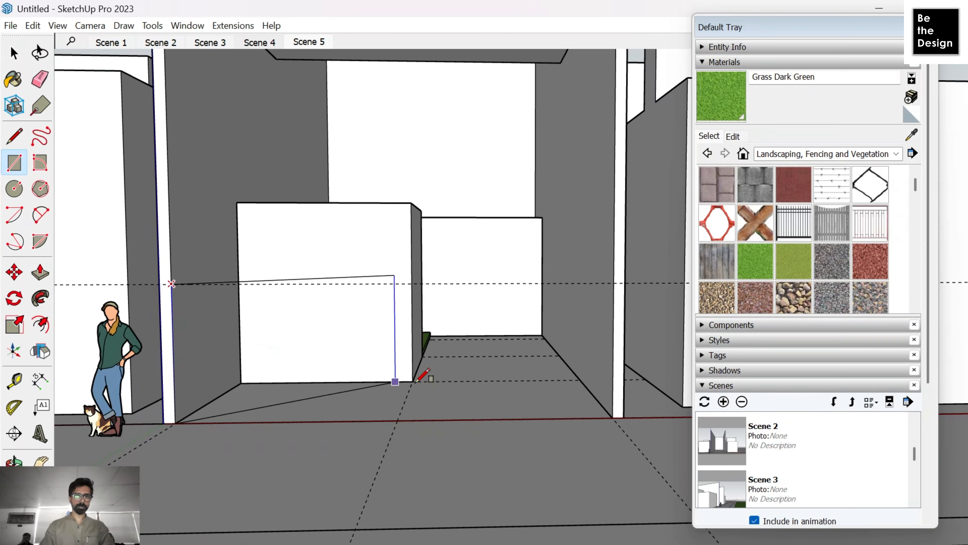
left_click(613, 418)
key("space")
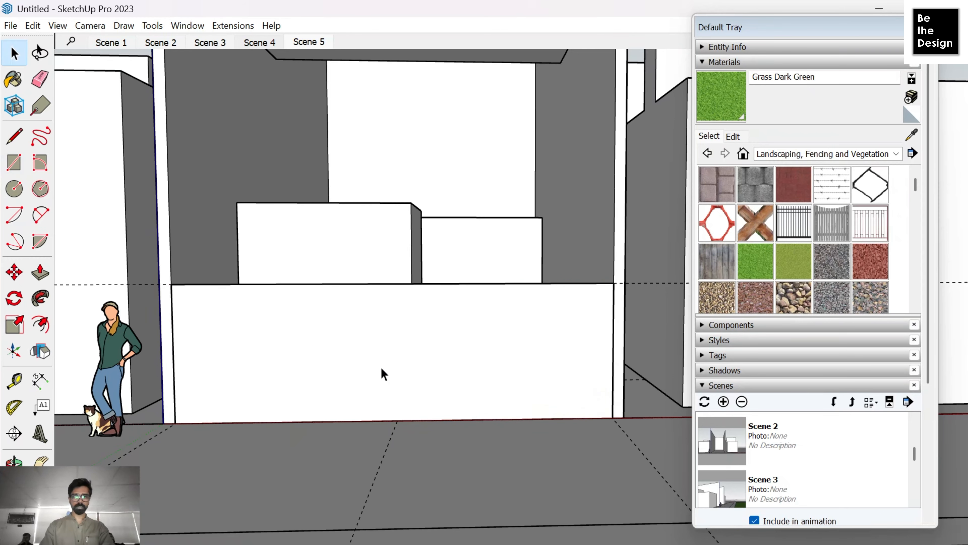
right_click(381, 368)
left_click(427, 491)
scroll(435, 287, "down", 5)
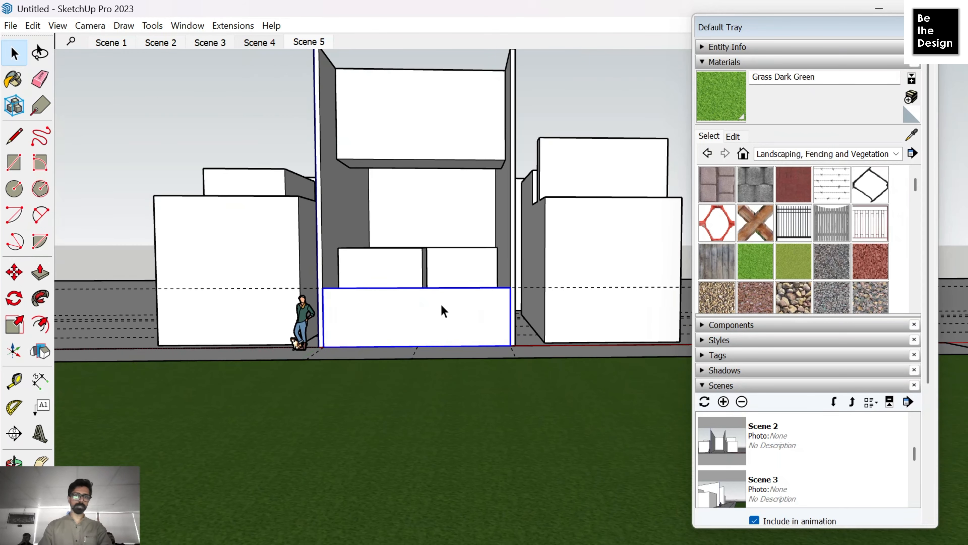
middle_click_drag(450, 315, 329, 495)
scroll(436, 317, "down", 3)
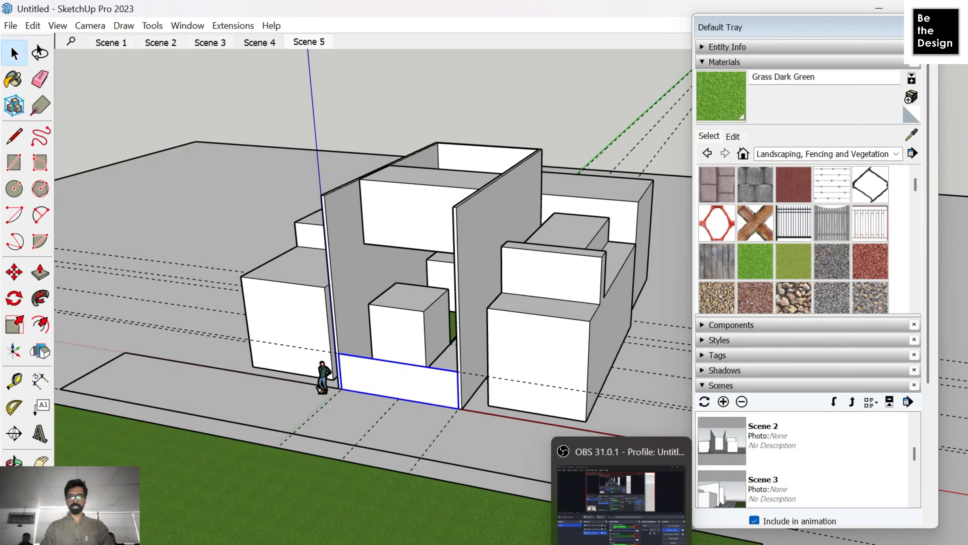
Step: Switch to the Brave browser, search the web for "3D WAREHOUSE" in a new tab and open the 3D Warehouse site
mouse_move(655, 542)
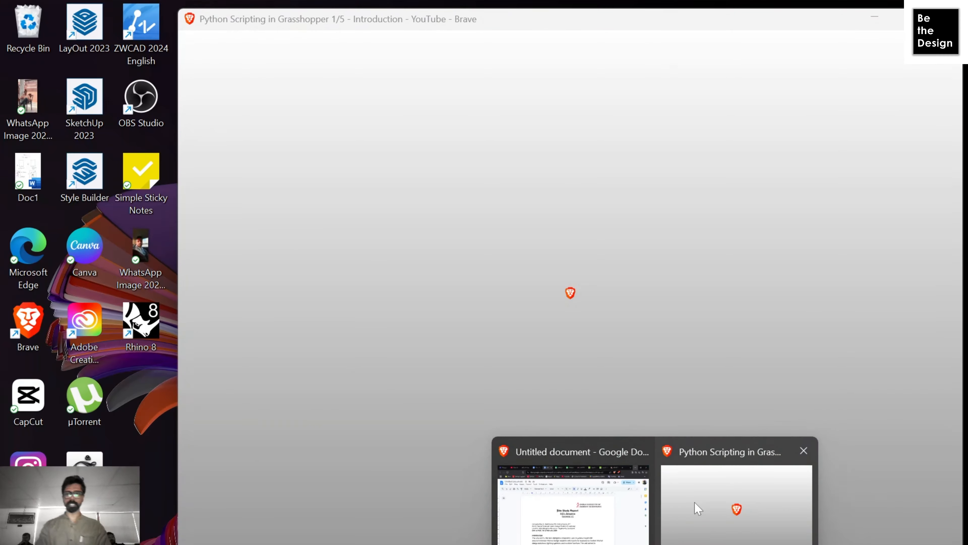
left_click(697, 513)
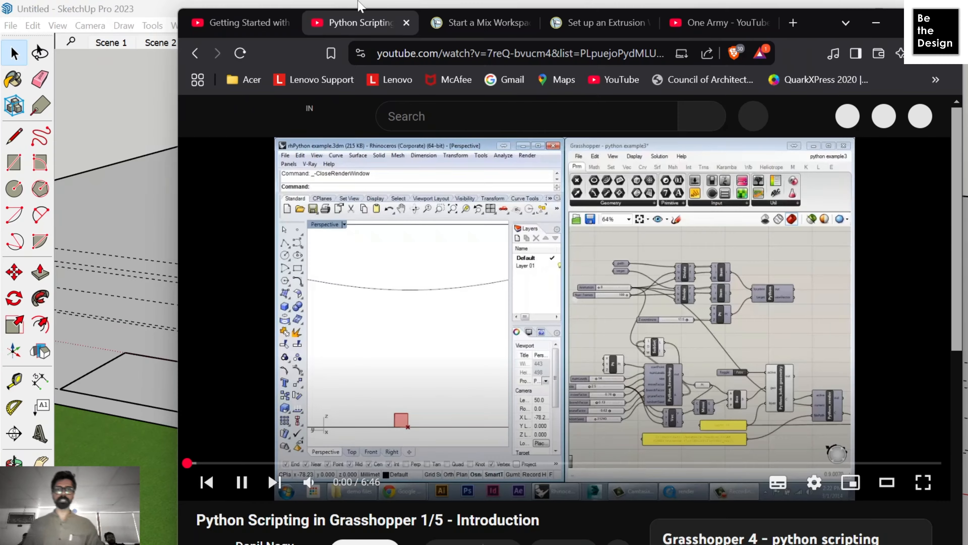
left_click(842, 168)
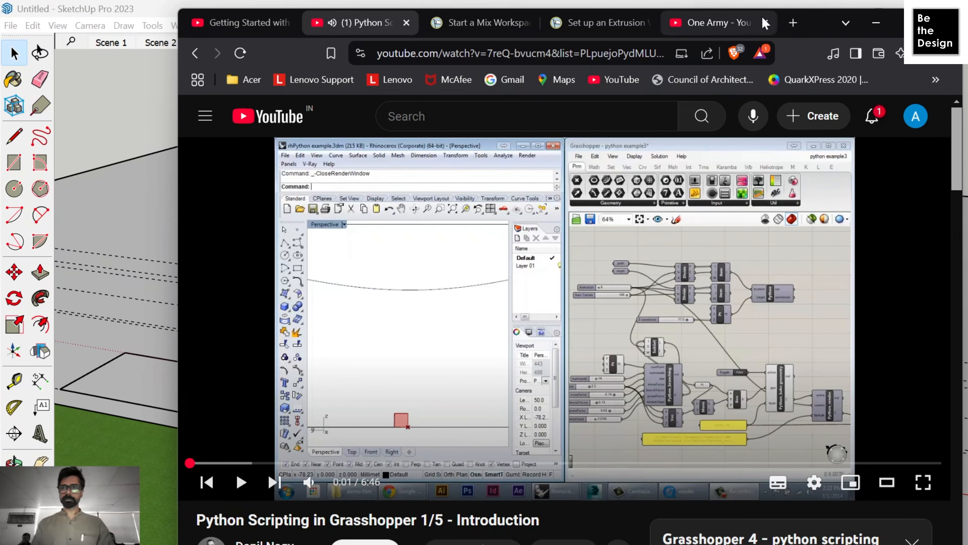
left_click(793, 23)
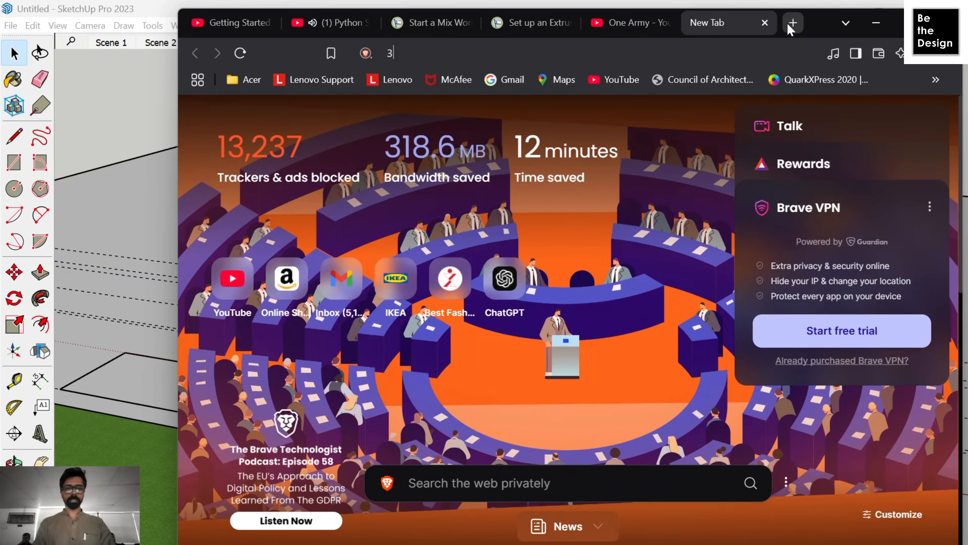
type("3D WAREHOUSE")
key("Return")
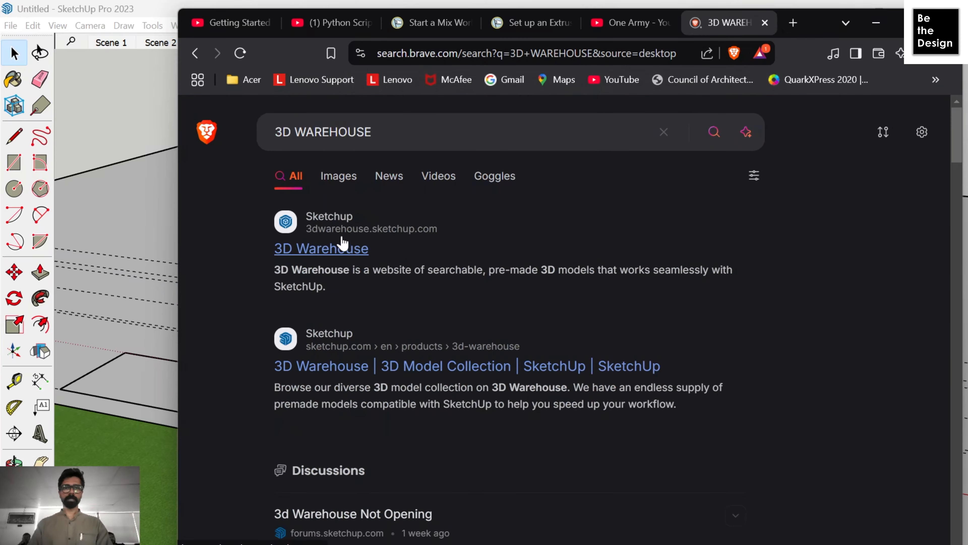
left_click(341, 247)
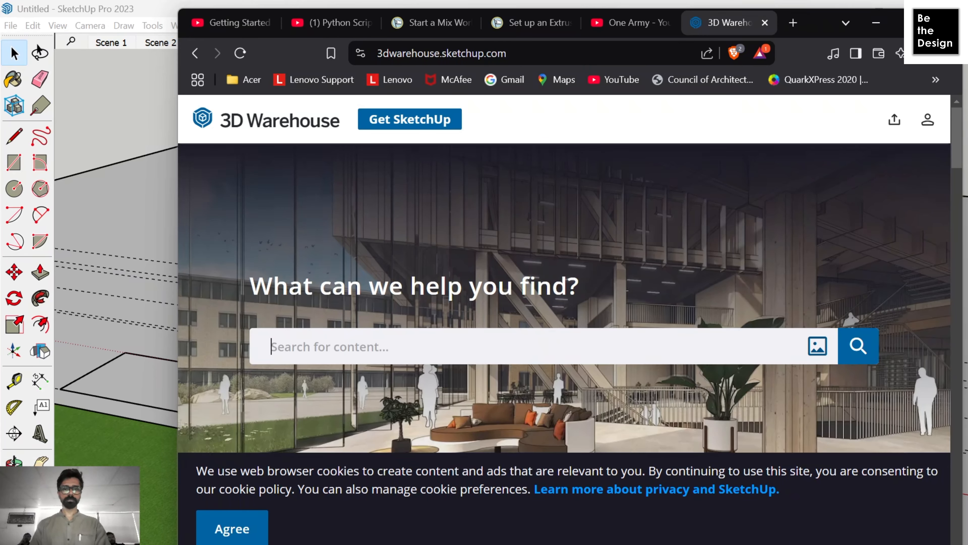
Step: Search 3D Warehouse for "TREE" and open the account sign-in page
type("TREE")
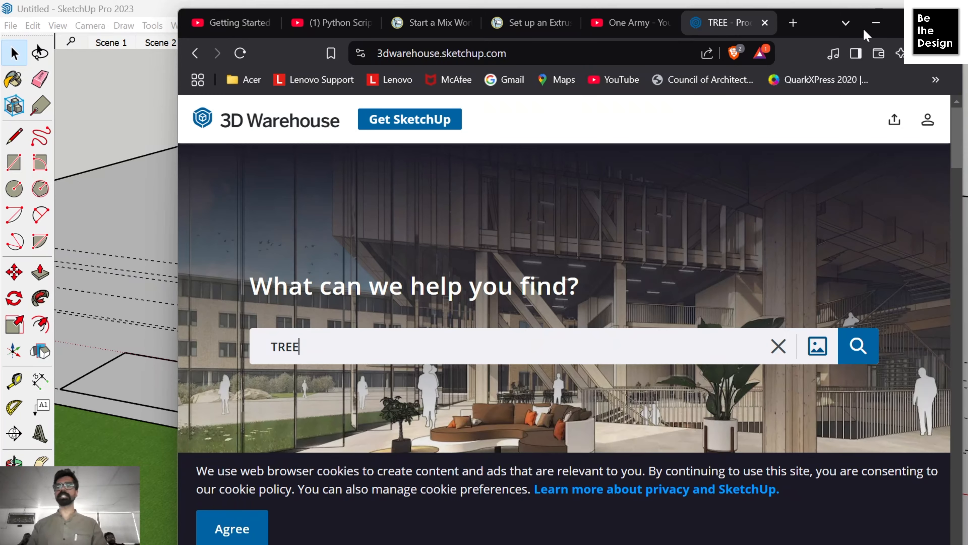
left_click(900, 23)
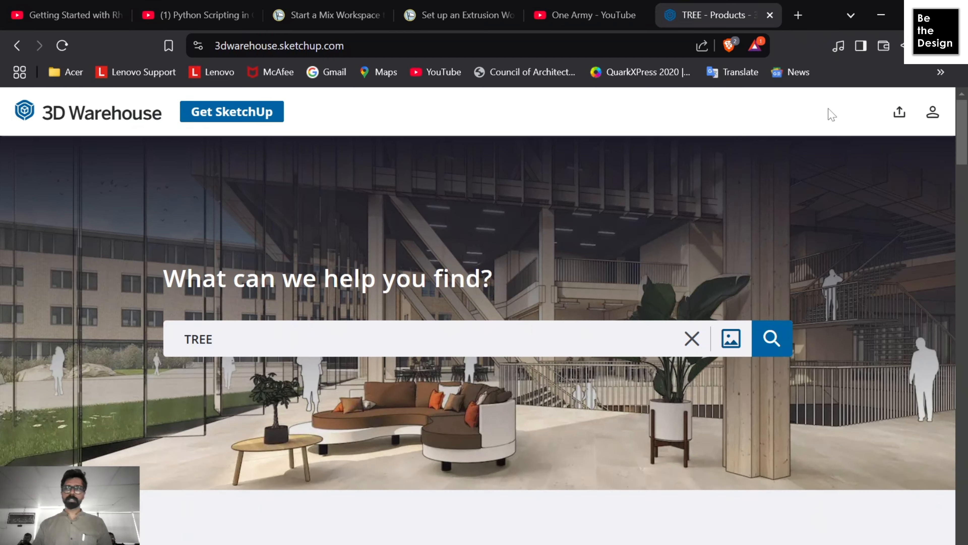
left_click(933, 113)
left_click(858, 230)
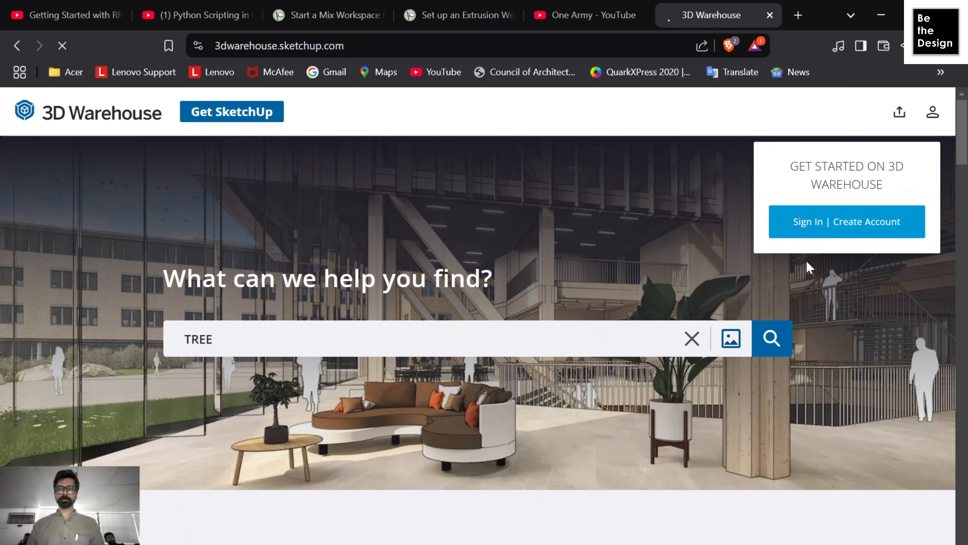
left_click(806, 221)
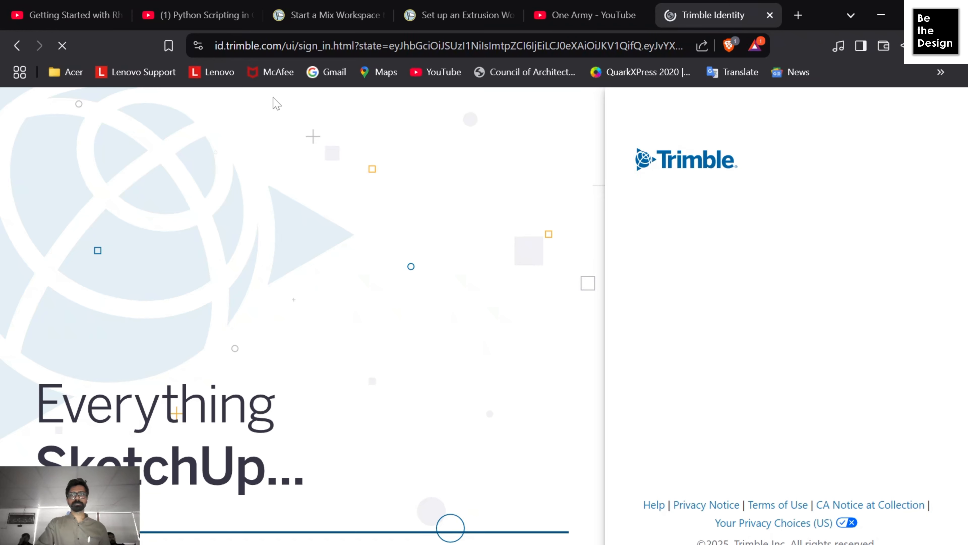
Step: Switch back to SketchUp and paint the plot's tall boundary walls with Blacktop Old 01 from Asphalt and Concrete
mouse_move(588, 544)
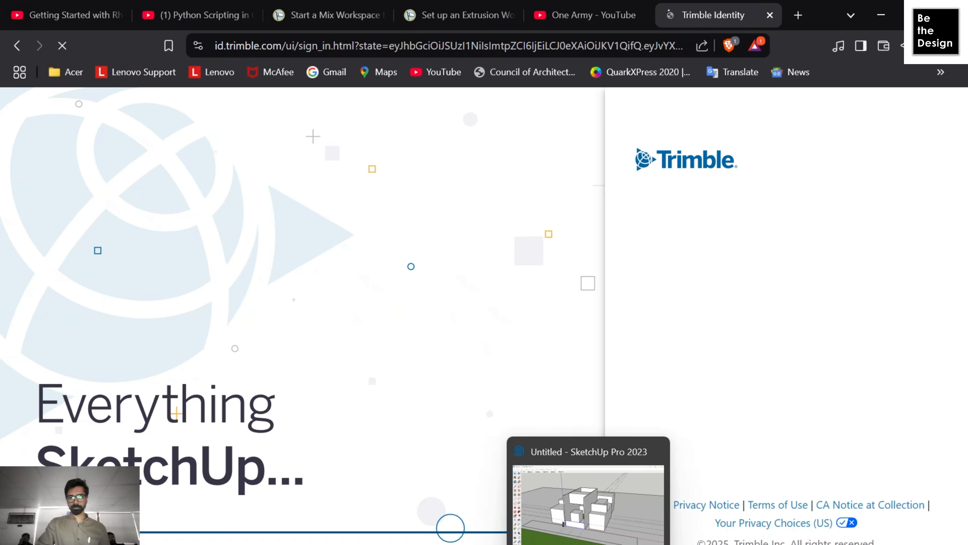
left_click(605, 521)
mouse_move(400, 342)
middle_mouse_down()
mouse_move(474, 307)
mouse_move(533, 230)
mouse_move(517, 201)
mouse_move(407, 332)
mouse_move(371, 318)
mouse_move(341, 285)
mouse_move(297, 207)
mouse_move(364, 181)
mouse_move(389, 262)
mouse_move(599, 437)
middle_mouse_up()
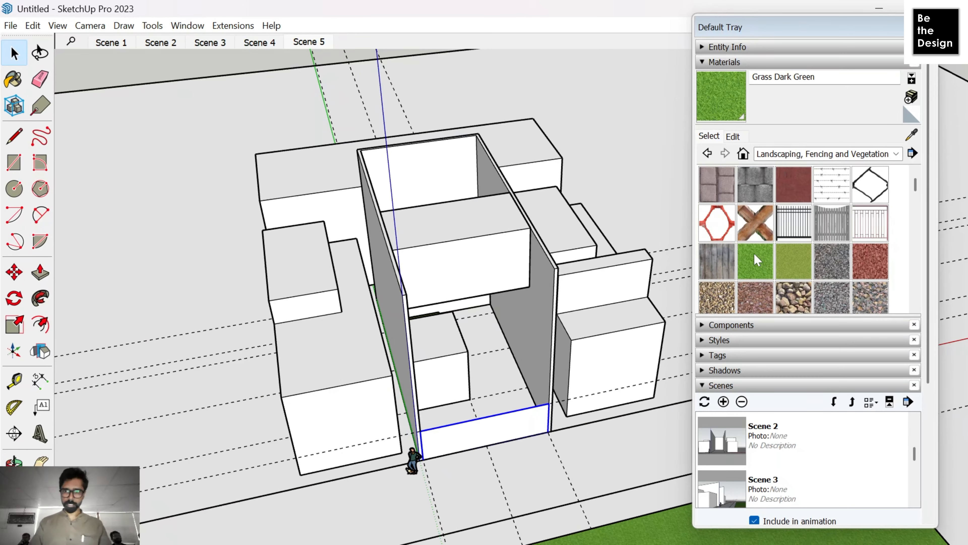
left_click(787, 156)
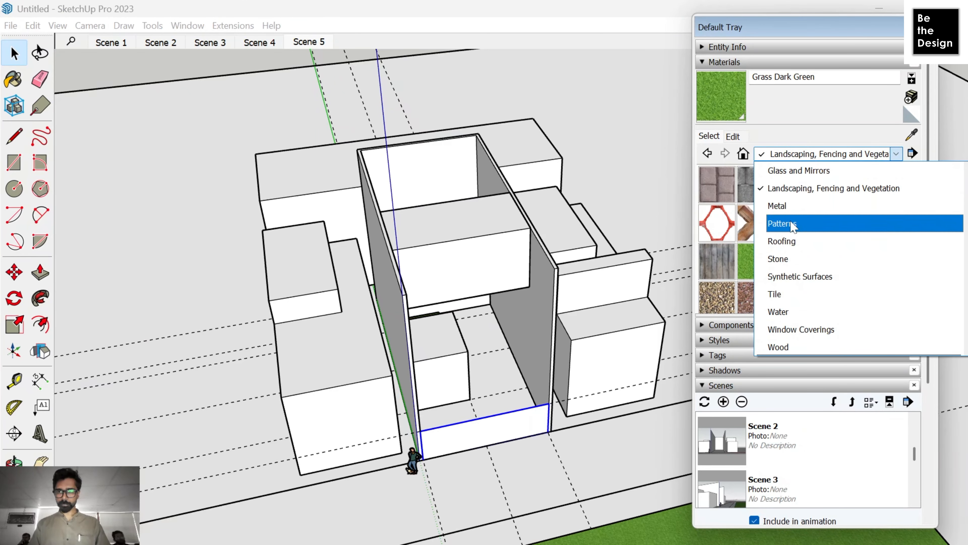
scroll(785, 183, "up", 3)
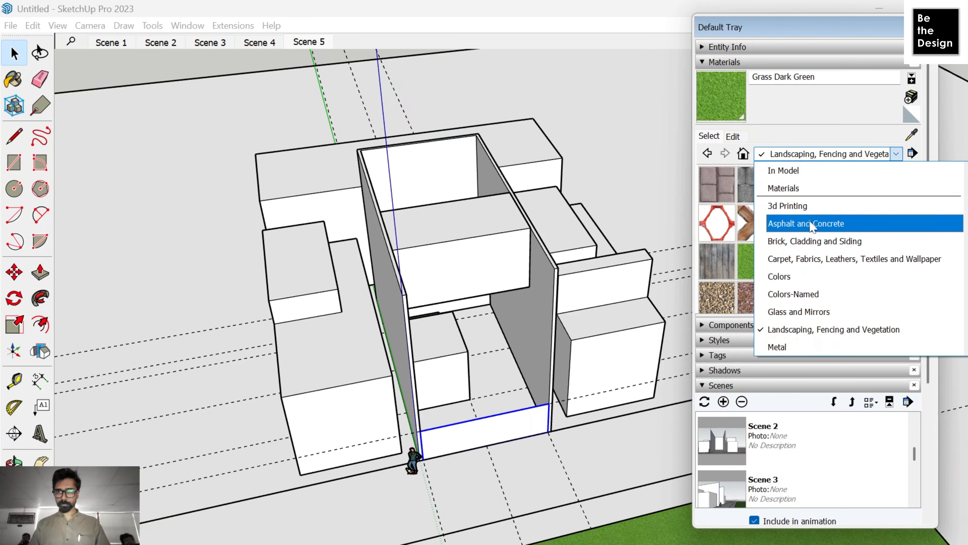
left_click(812, 225)
left_click(785, 195)
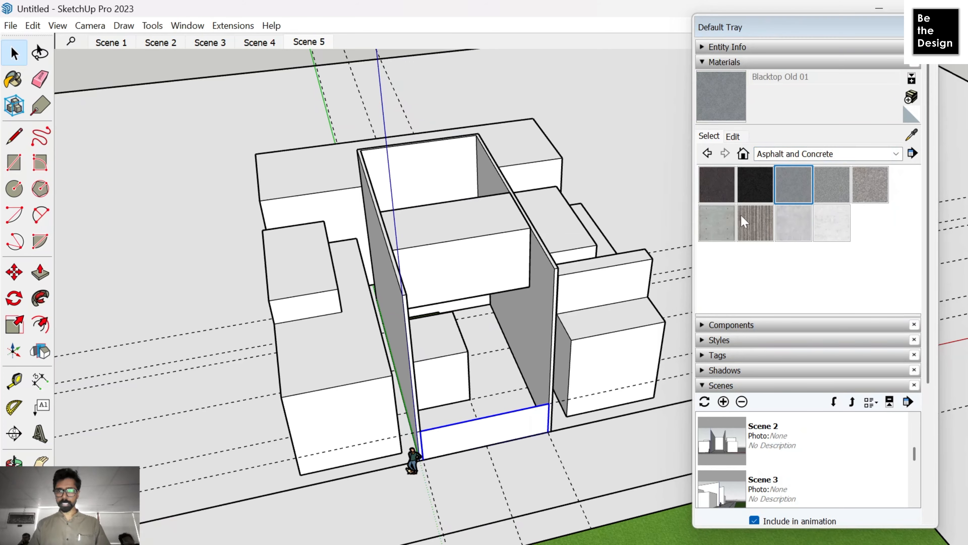
left_click(529, 314)
key("space")
scroll(499, 336, "up", 3)
middle_click_drag(499, 336, 369, 296)
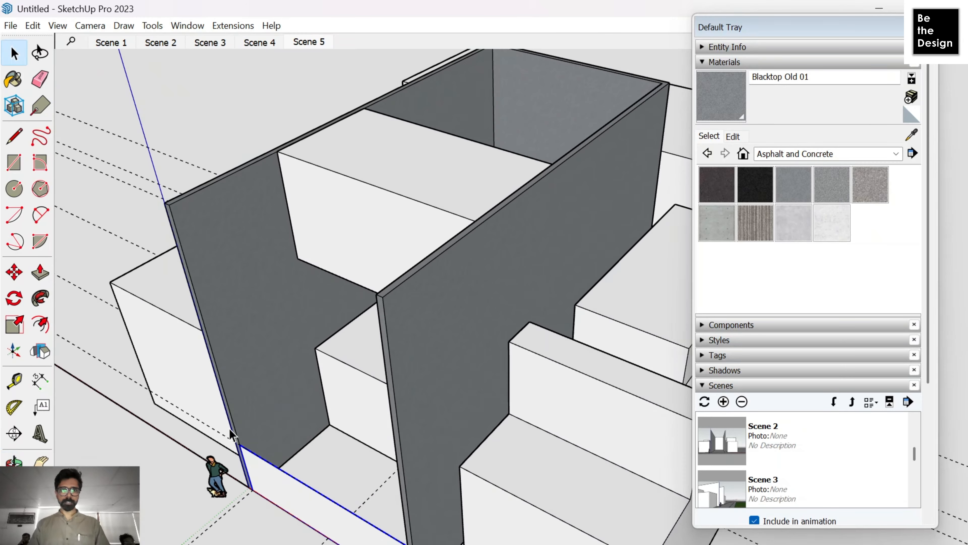
Step: Measure the distance from the guide along the front block's side to the boundary wall beside it
middle_click_drag(322, 272, 532, 326)
scroll(509, 488, "up", 5)
middle_click_drag(519, 478, 507, 458)
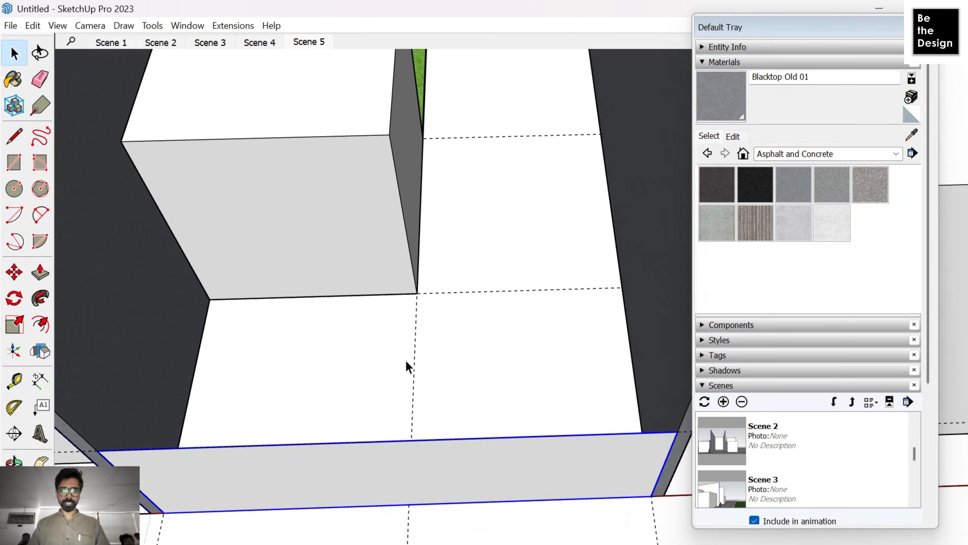
middle_click_drag(485, 355, 439, 336)
key("t")
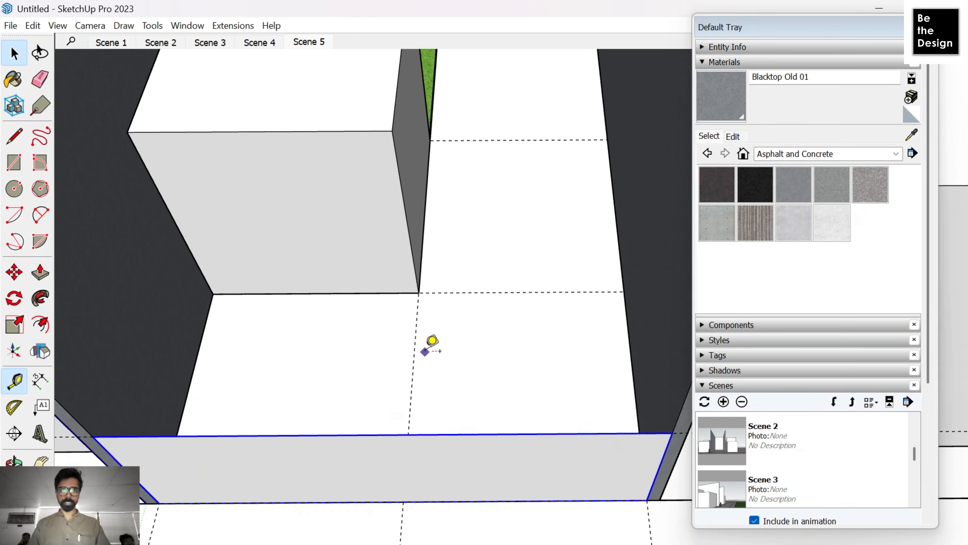
left_click(415, 352)
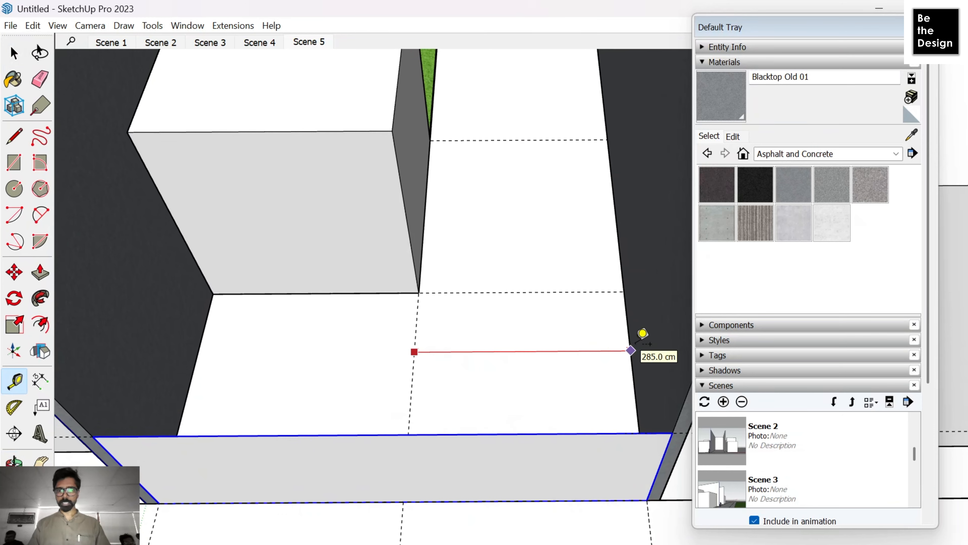
left_click(630, 343)
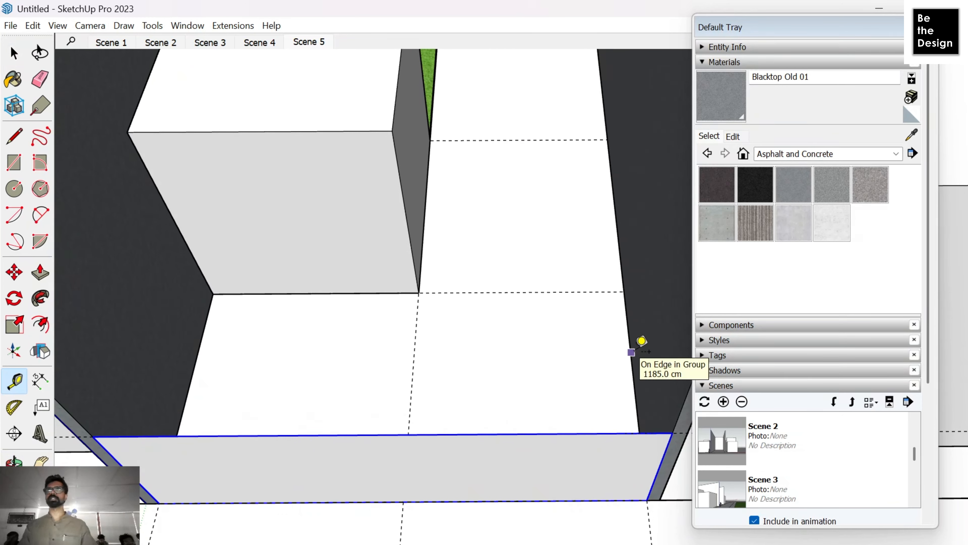
left_click(632, 352)
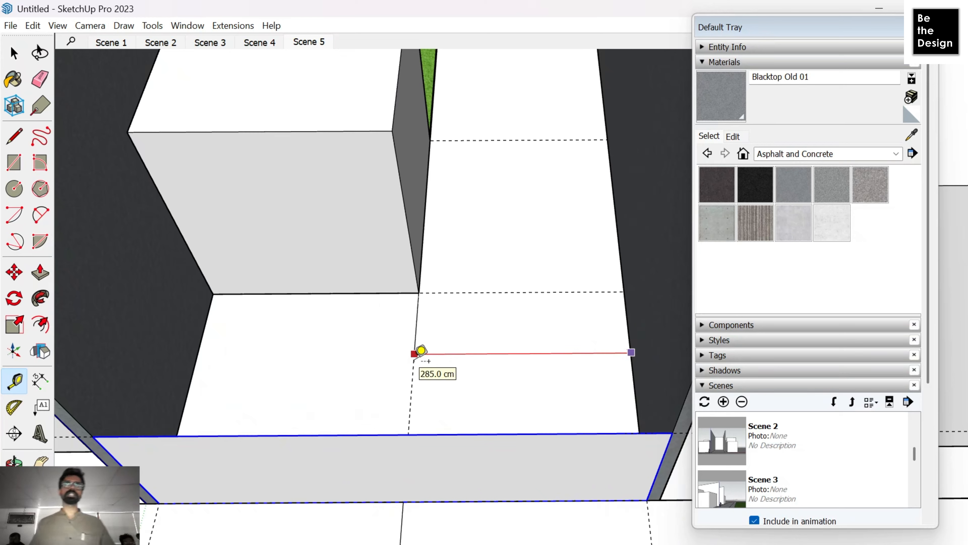
right_click(412, 363)
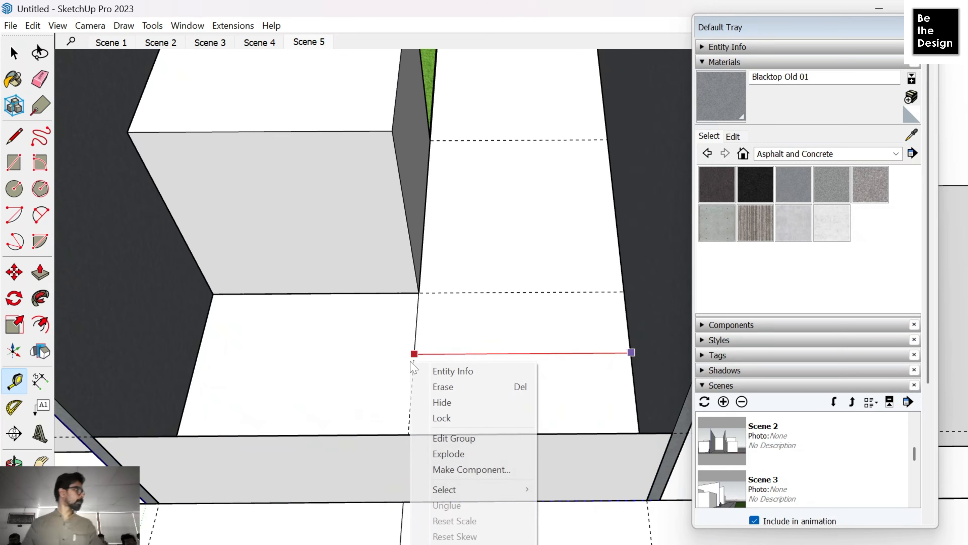
left_click(402, 337)
Step: Open the rear block's group for editing and get a close view of its end beside the boundary wall
scroll(420, 320, "down", 5)
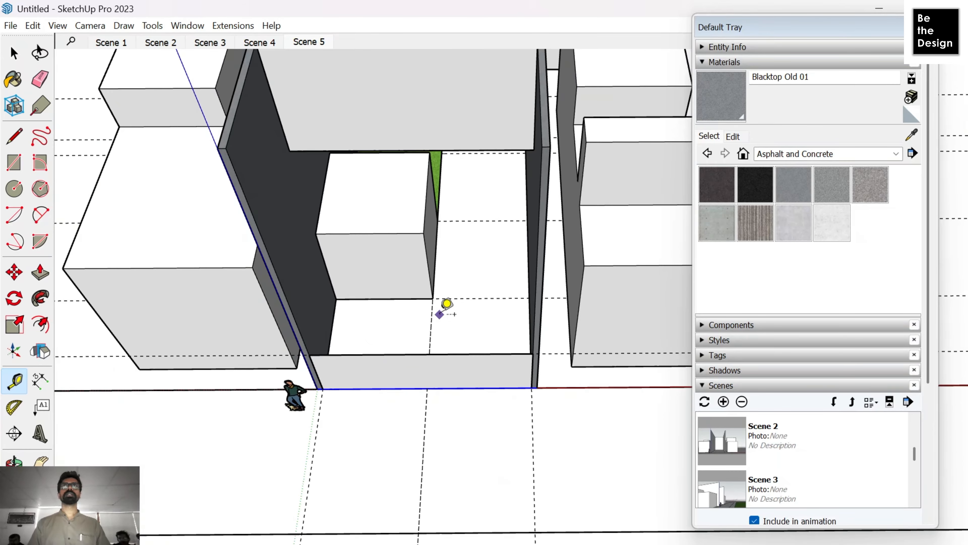
middle_click_drag(445, 309, 435, 392)
scroll(513, 461, "up", 5)
scroll(431, 420, "up", 2)
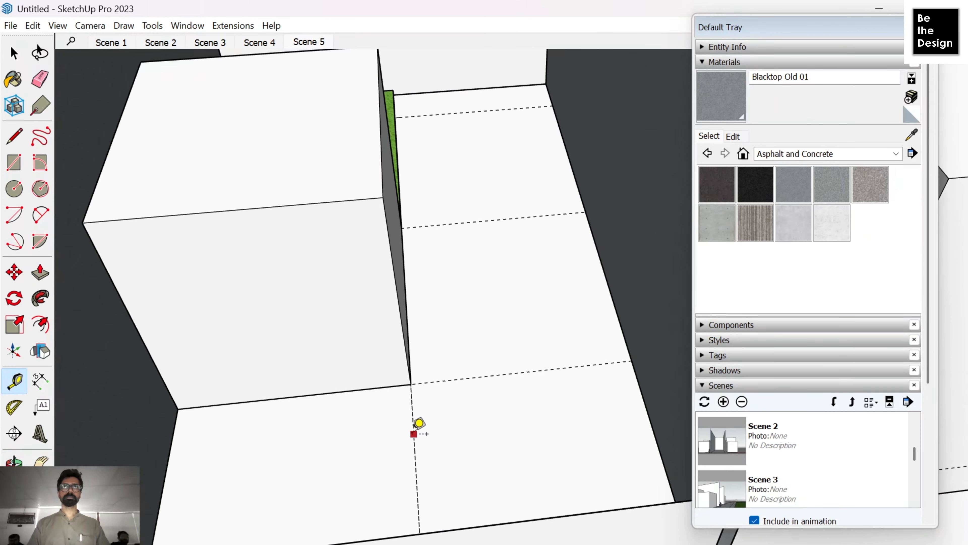
scroll(420, 410, "down", 3)
middle_click_drag(420, 411, 519, 331)
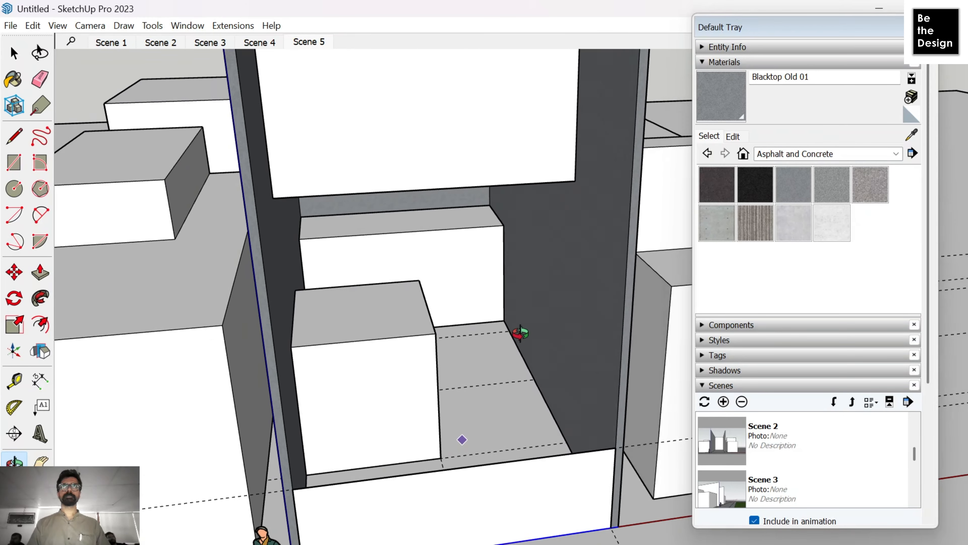
scroll(496, 302, "up", 5)
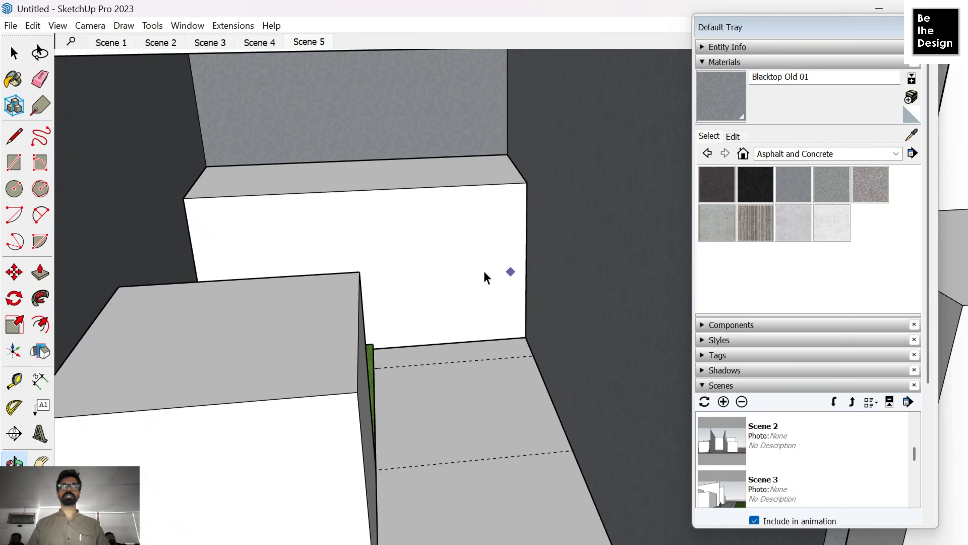
key("space")
scroll(493, 281, "down", 4)
scroll(493, 282, "up", 5)
scroll(508, 283, "down", 6)
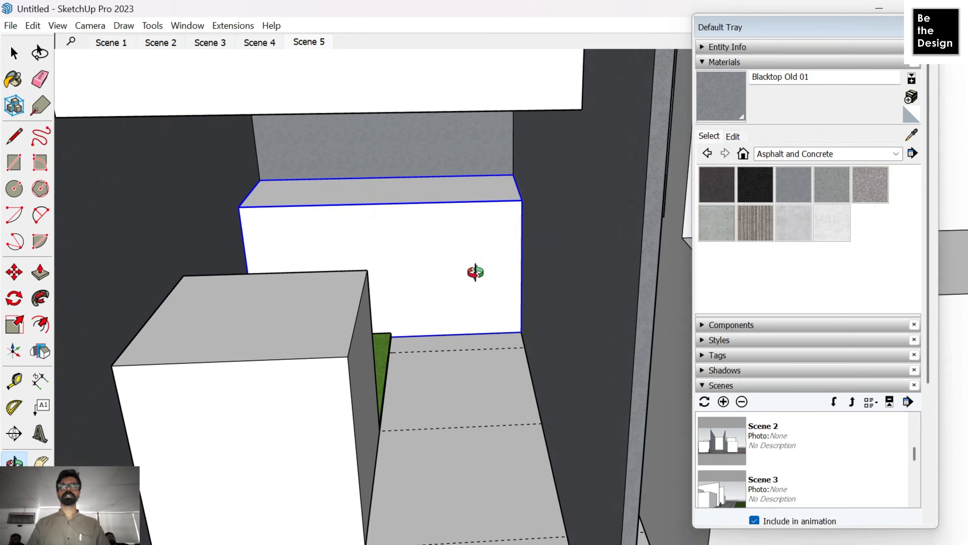
scroll(462, 299, "up", 5)
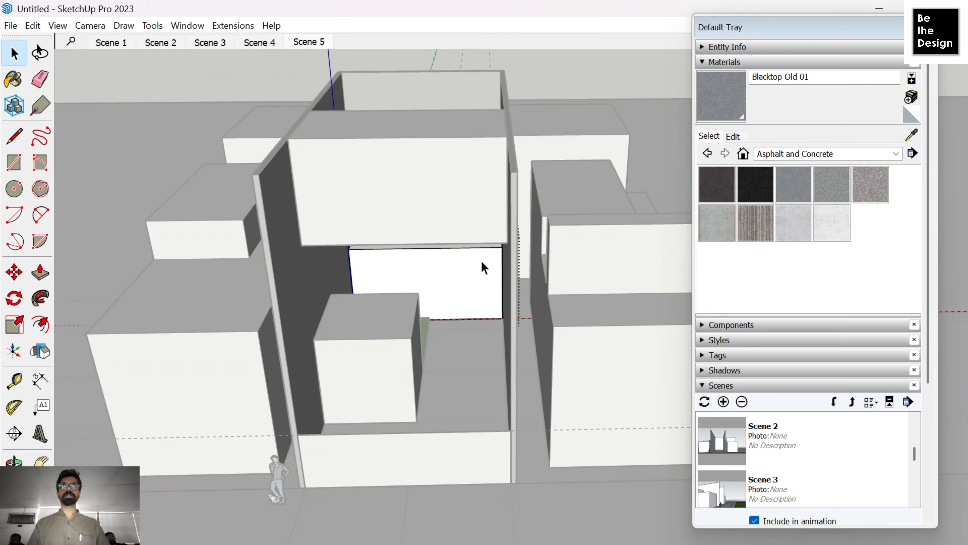
scroll(507, 267, "up", 1)
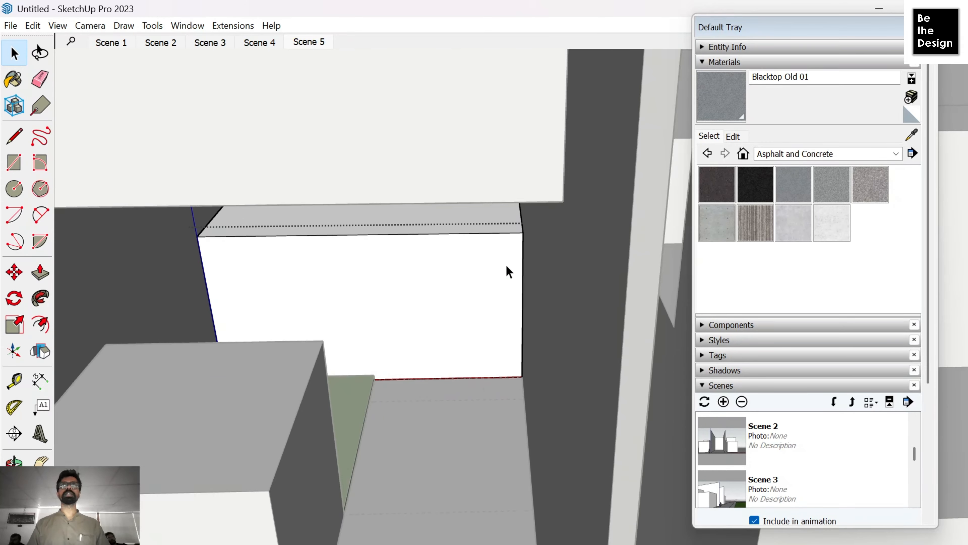
middle_click_drag(508, 270, 528, 224)
scroll(510, 256, "up", 4)
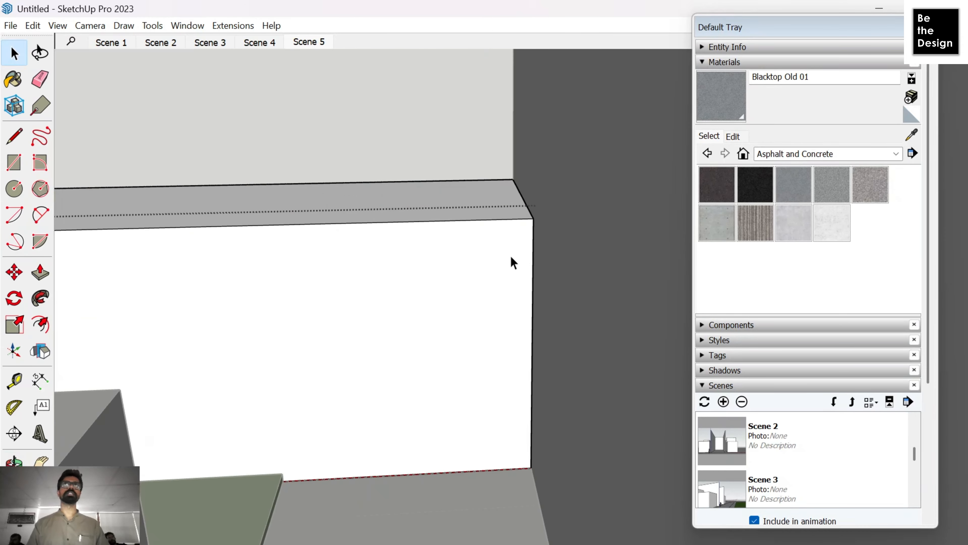
middle_click_drag(513, 261, 470, 238)
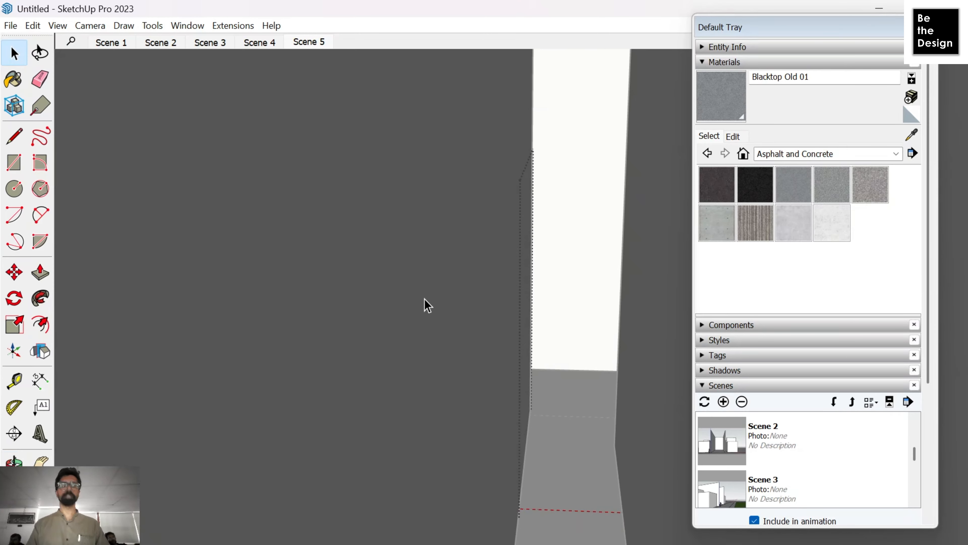
Step: Assign the shortcut X to Hide Rest of Model and the shortcut D to Delete in the preferences
left_click(192, 26)
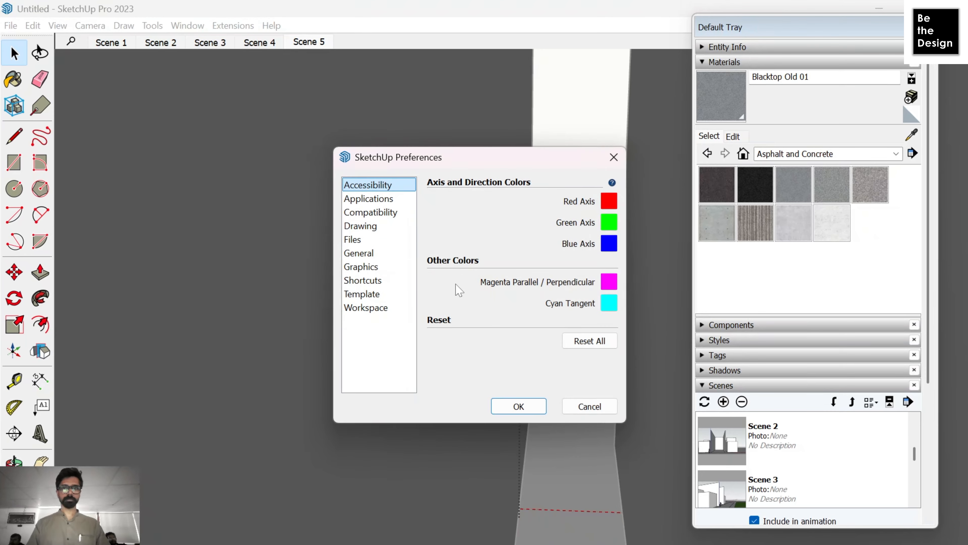
left_click(362, 280)
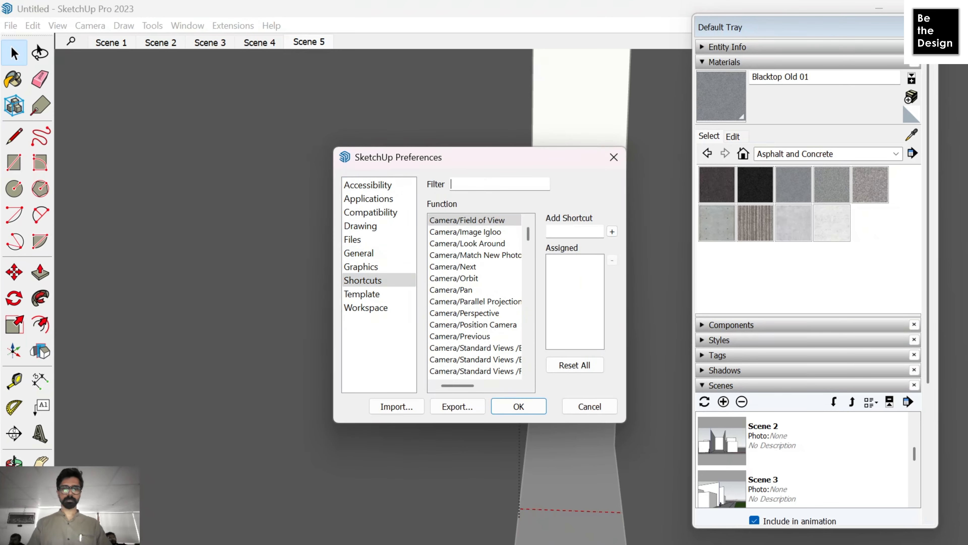
type("HIDE RE")
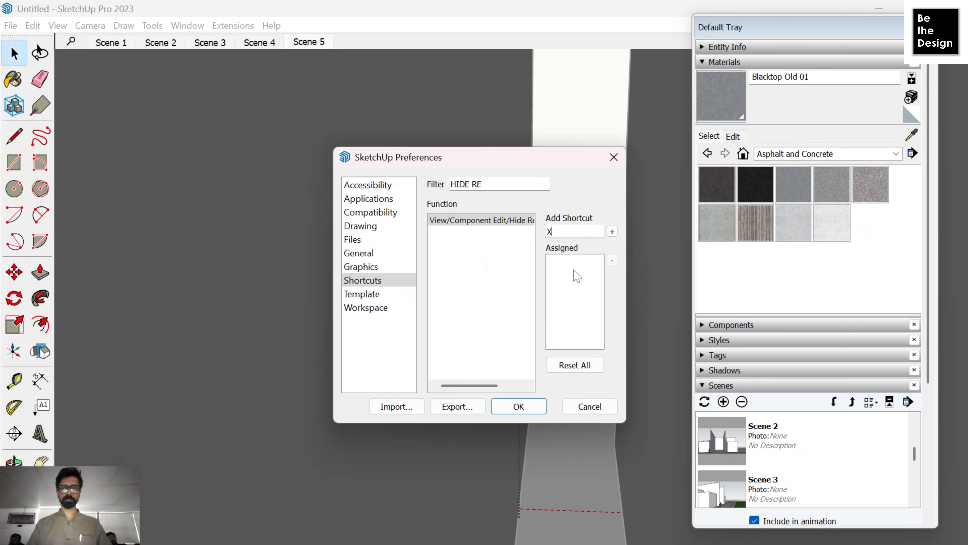
left_click(612, 232)
left_click_drag(485, 184, 450, 184)
type("D")
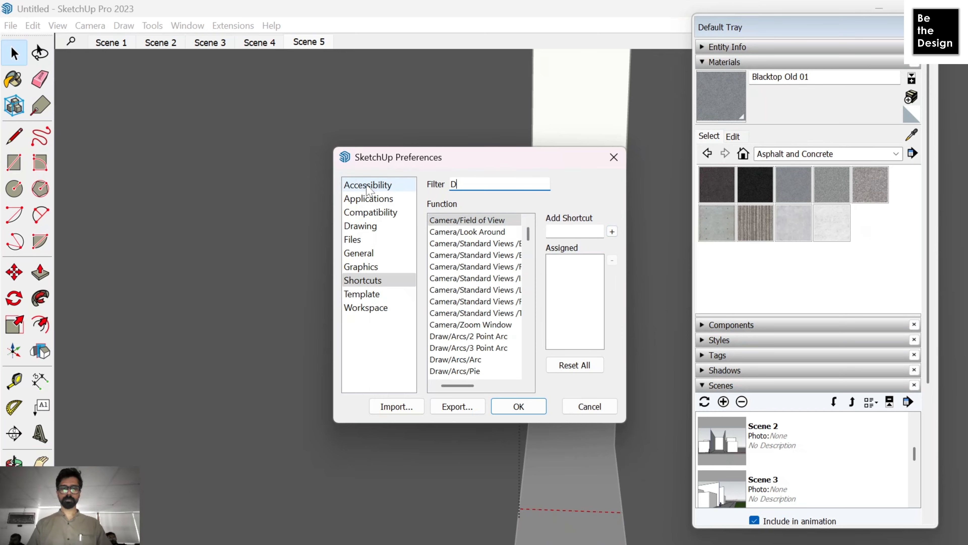
type("ELE")
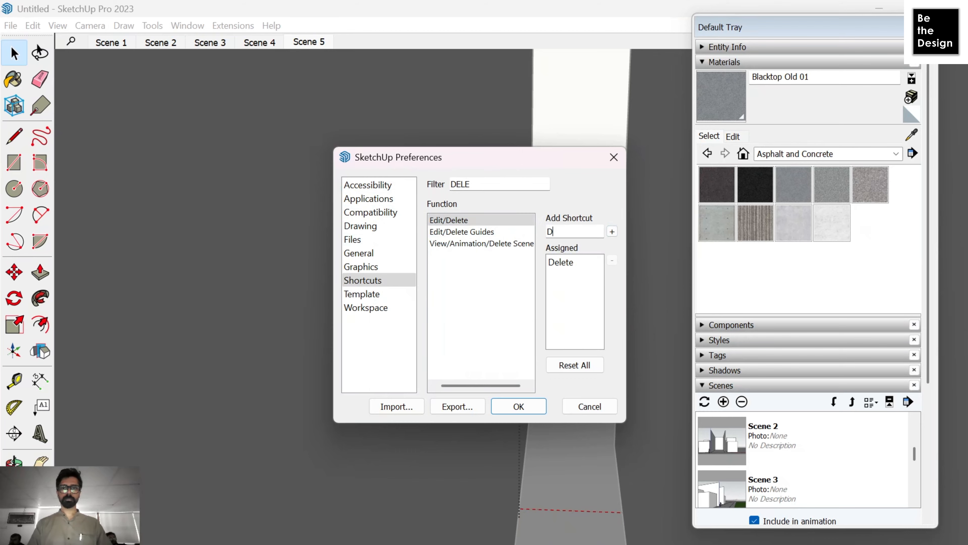
left_click(612, 231)
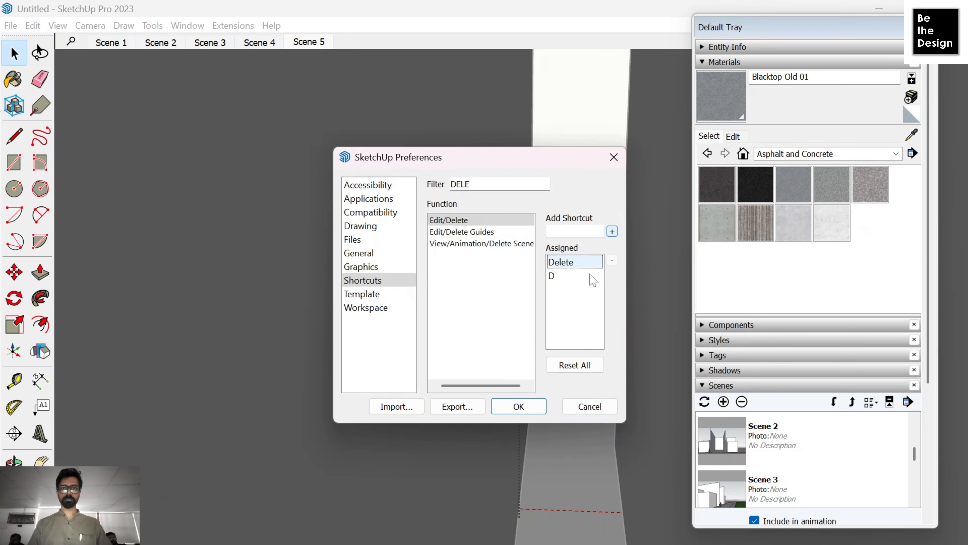
left_click(516, 406)
Step: Push the rear block's end face inward to leave a gap at the boundary wall, and close the group
scroll(521, 348, "down", 10)
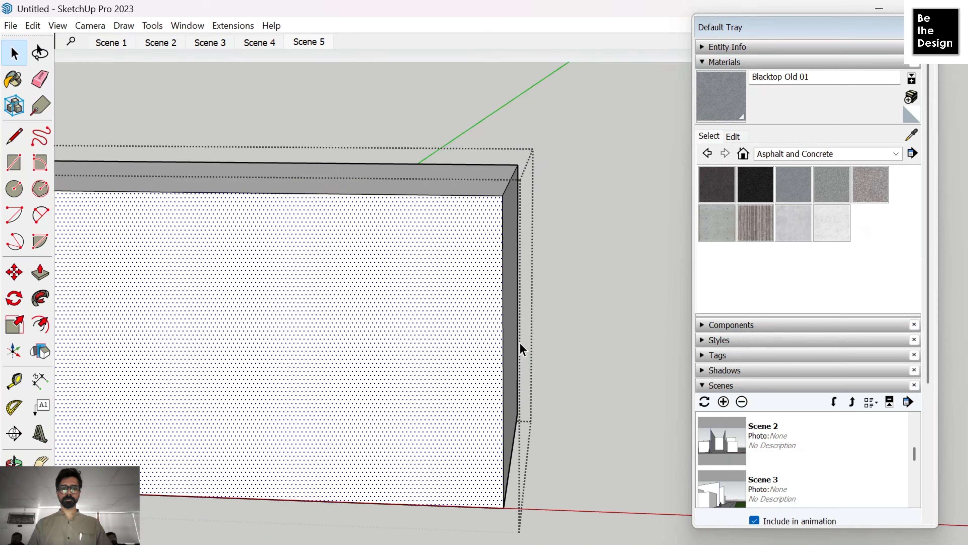
scroll(423, 325, "up", 2)
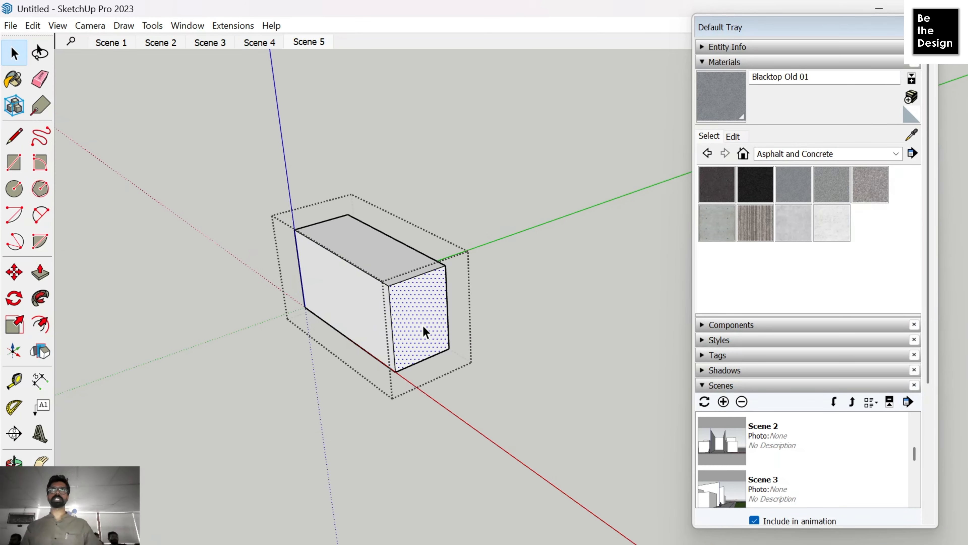
key("p")
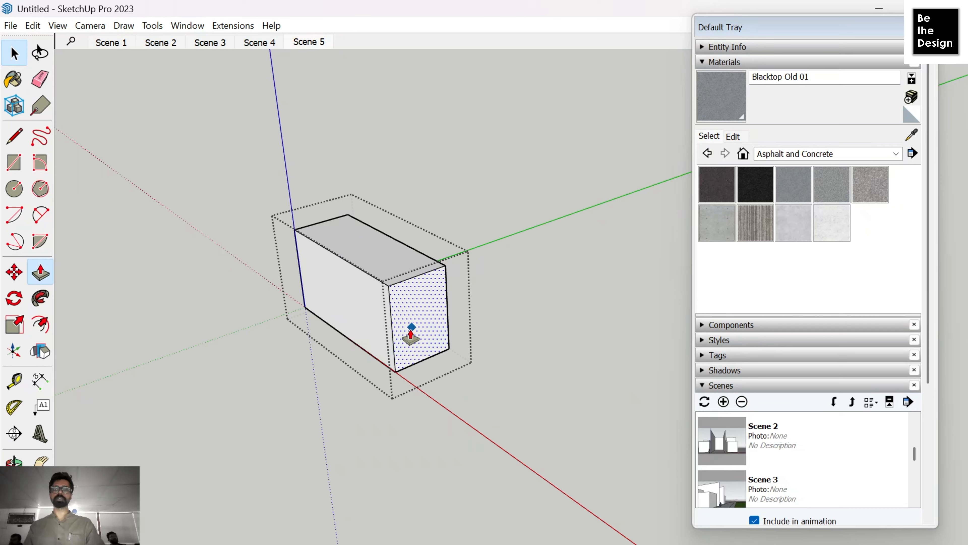
left_click_drag(419, 328, 399, 331)
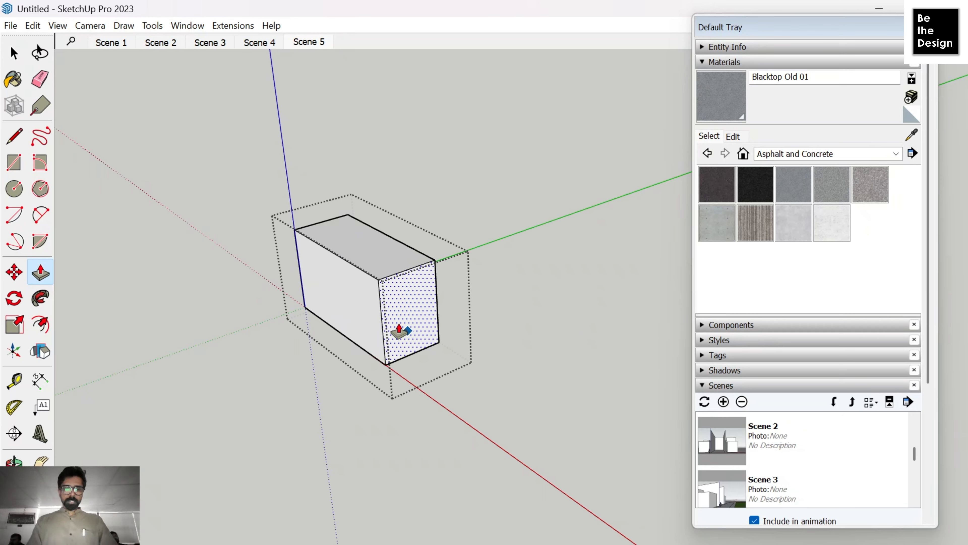
key("Return")
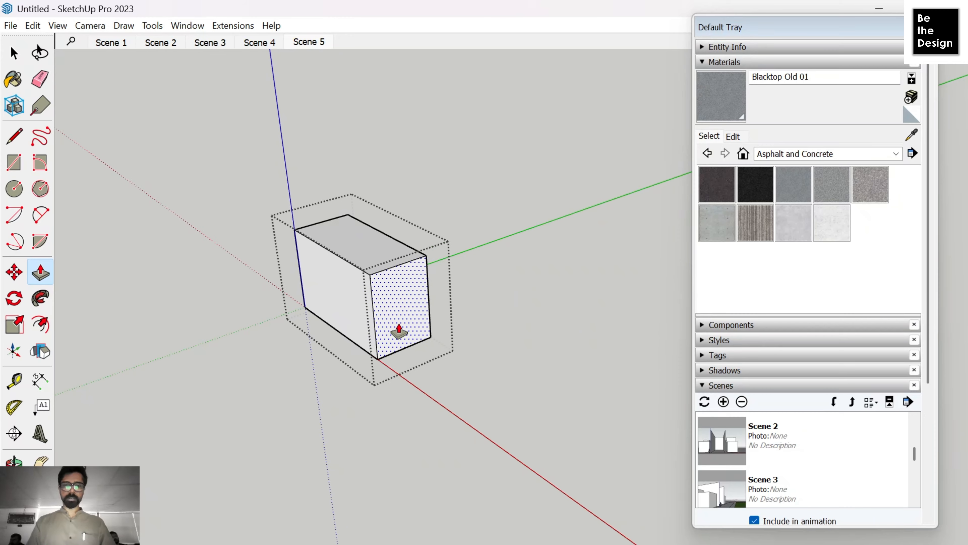
middle_click_drag(399, 331, 648, 393)
key("space")
left_click(433, 317)
Step: Place a guide parallel to the rear wall's base on the floor of the gap beside the rear block
scroll(433, 318, "up", 4)
middle_click_drag(433, 317, 440, 342)
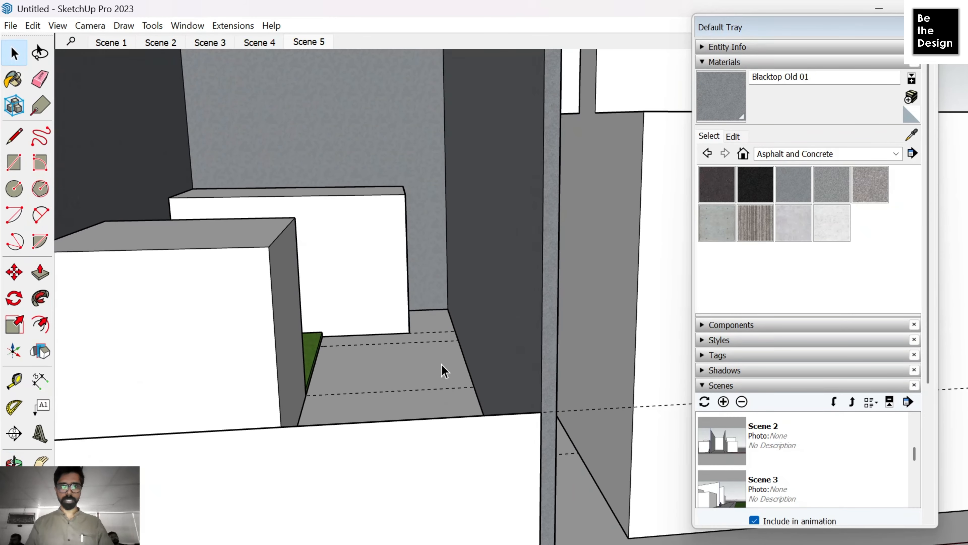
scroll(423, 364, "up", 3)
middle_click_drag(404, 292, 456, 376)
key("t")
scroll(426, 332, "up", 3)
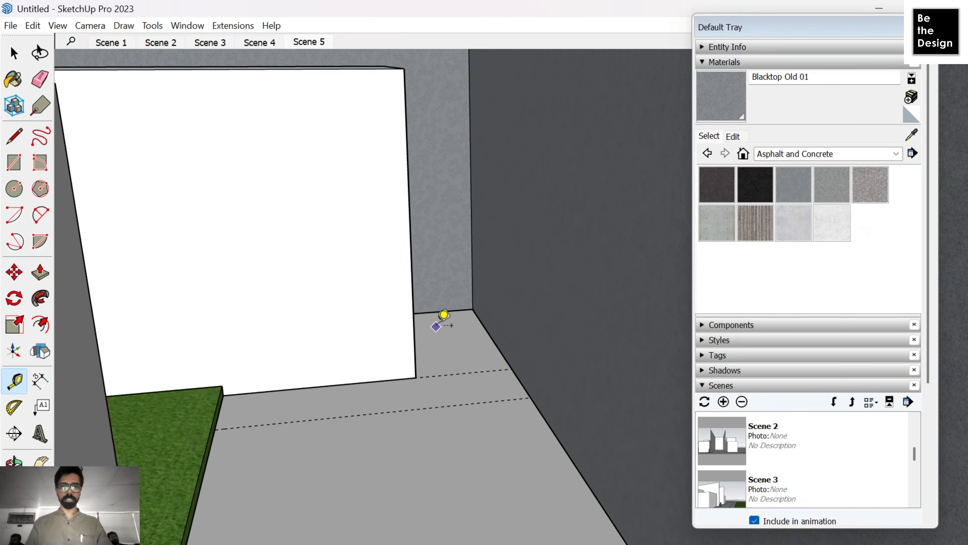
left_click(452, 309)
middle_click_drag(471, 336, 443, 363)
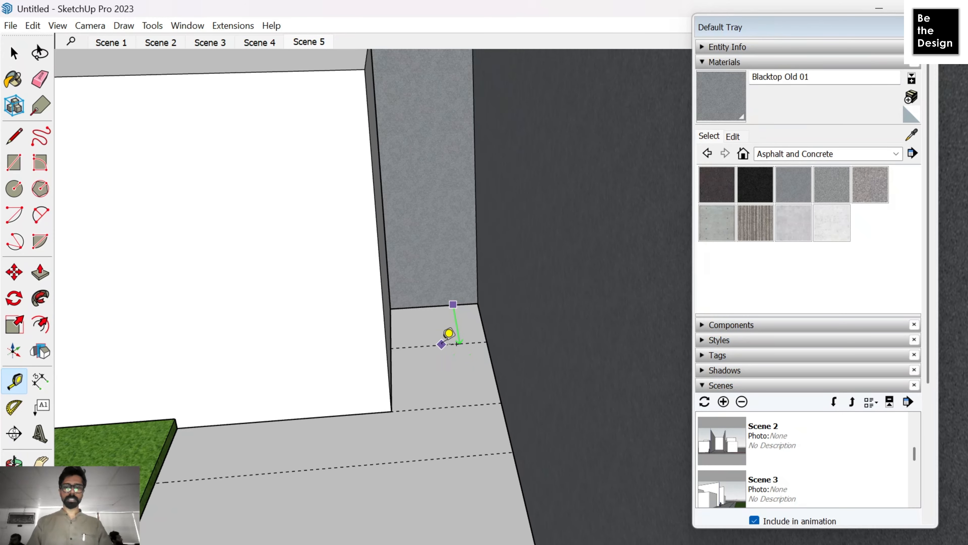
Step: Draw a floor rectangle between the rear wall and the new guide across the gap, and make it a group
key("r")
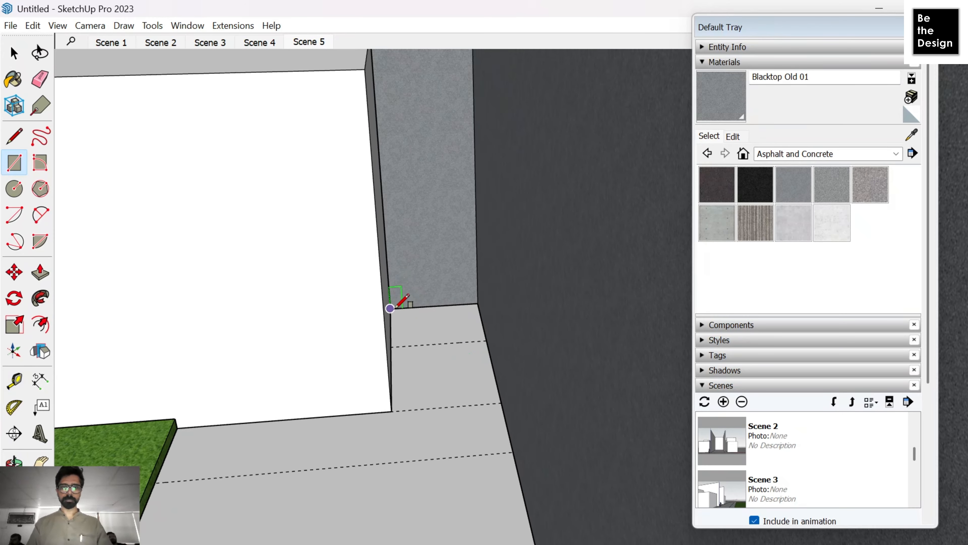
left_click(390, 308)
left_click(492, 339)
key("space")
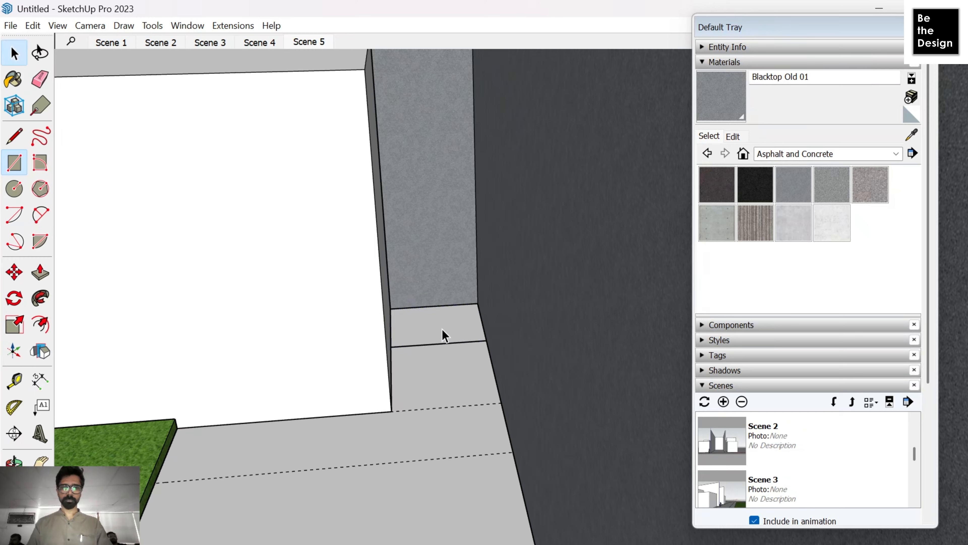
right_click(443, 335)
left_click(491, 453)
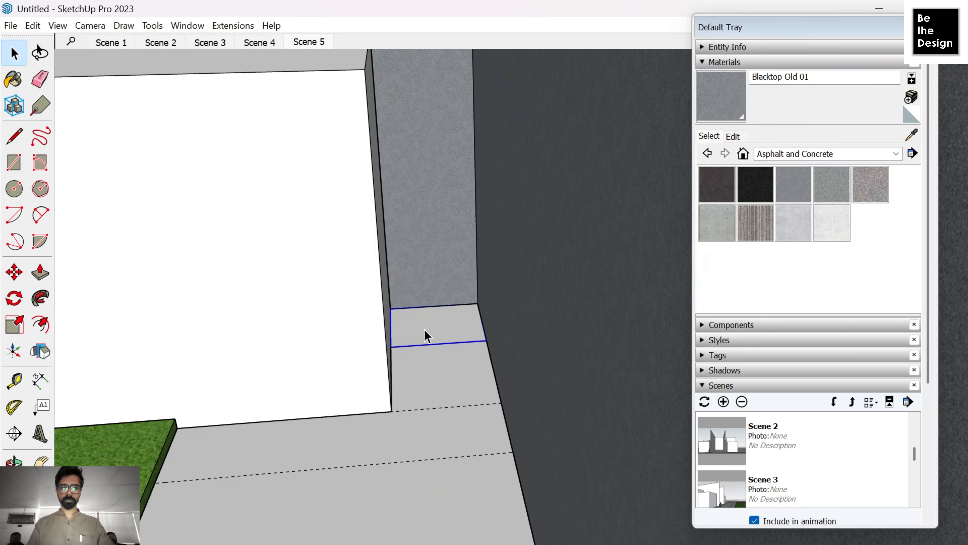
Step: Move the grouped floor rectangle up from its rear inner corner to the matching top corner of the rear block
key("m")
scroll(388, 308, "down", 1)
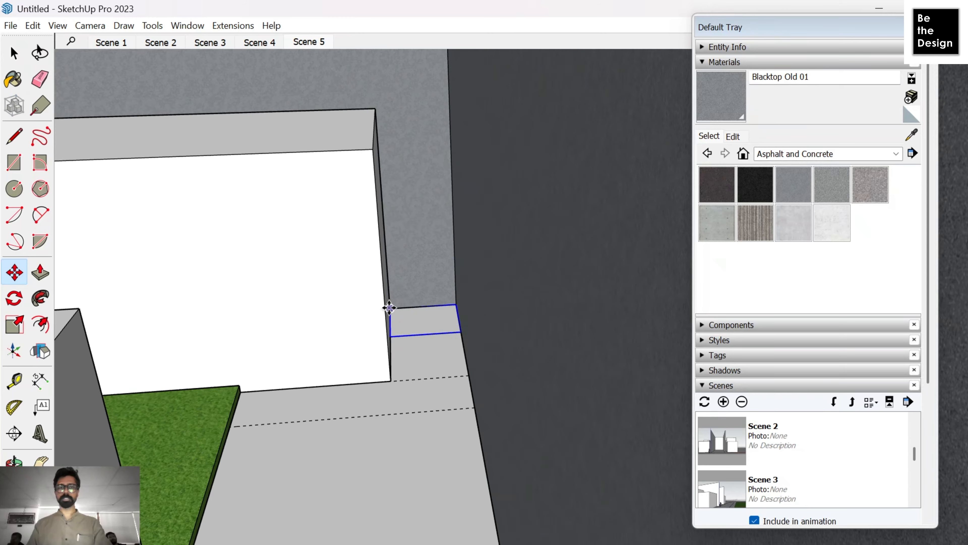
left_click_drag(389, 308, 375, 112)
scroll(396, 129, "up", 2)
key("space")
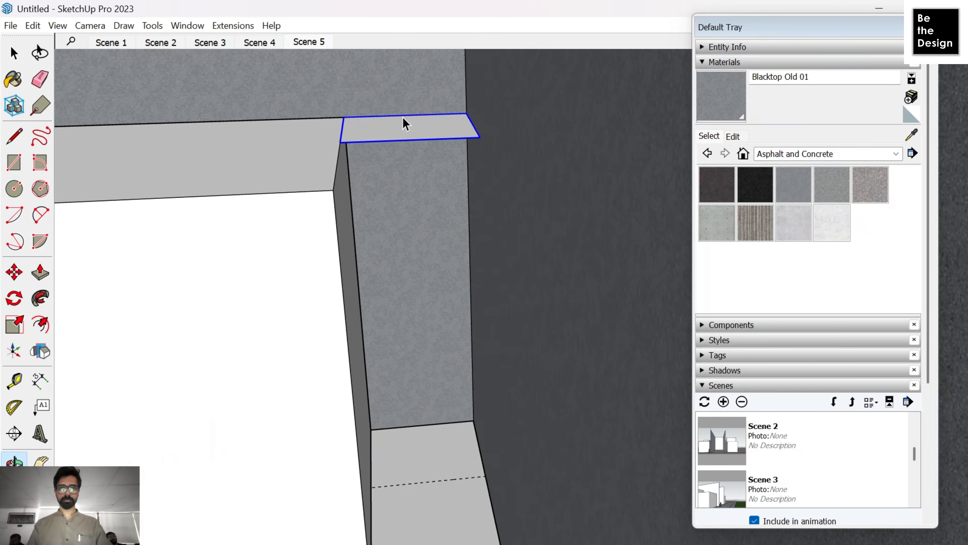
Step: Lower the rectangle vertically to slightly below the top of the rear block
key("m")
left_click_drag(411, 169, 412, 190)
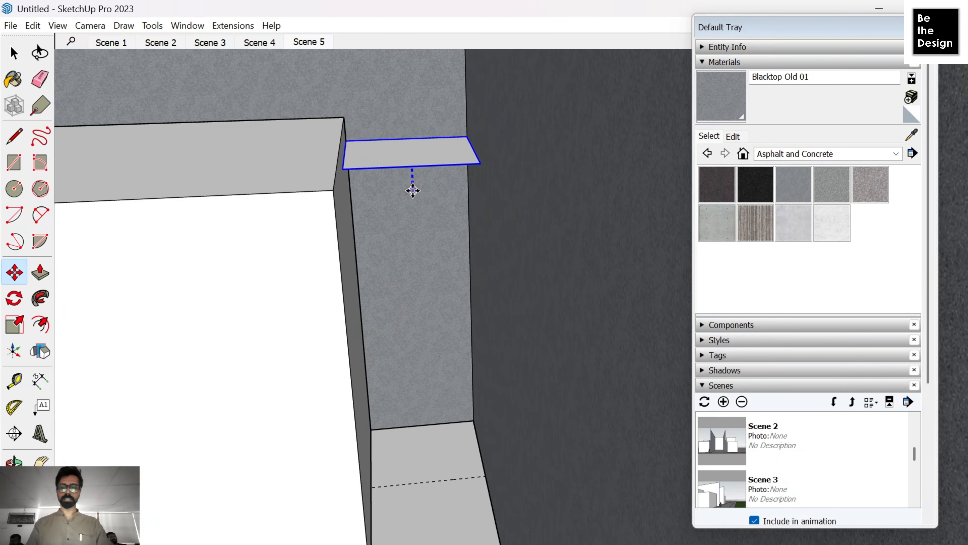
key("Return")
middle_click_drag(471, 208, 413, 161)
scroll(392, 137, "up", 4)
key("space")
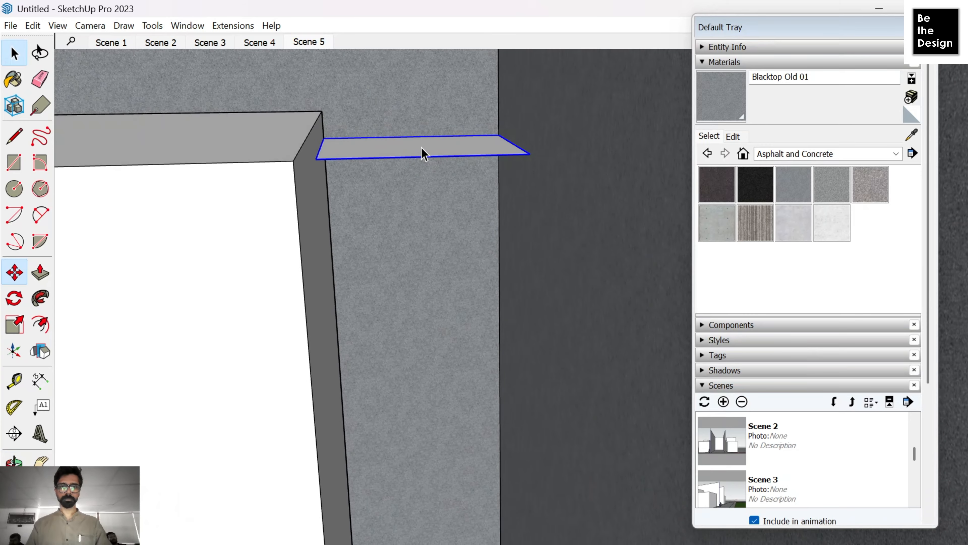
Step: Extrude the rectangle inside its group into a thin landing slab and close the group
double_click(422, 151)
key("p")
left_click_drag(422, 153, 422, 160)
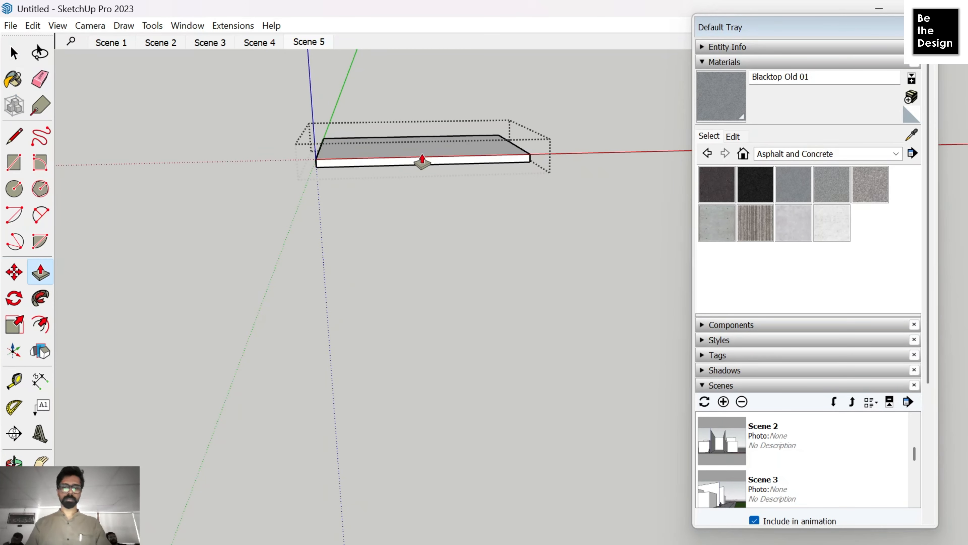
key("Return")
key("space")
key("Escape")
Step: Place guides along the landing slab's front vertical edge and wall-side top edge, plus a parallel guide below it for the riser height
scroll(423, 160, "down", 2)
middle_click_drag(422, 176, 544, 155)
key("t")
scroll(569, 116, "up", 4)
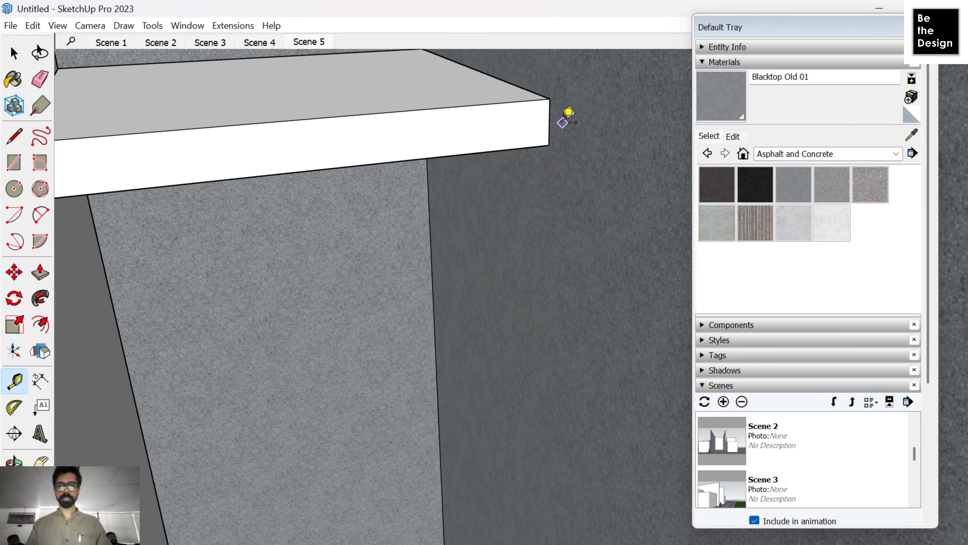
double_click(550, 122)
scroll(559, 143, "down", 2)
scroll(547, 105, "up", 1)
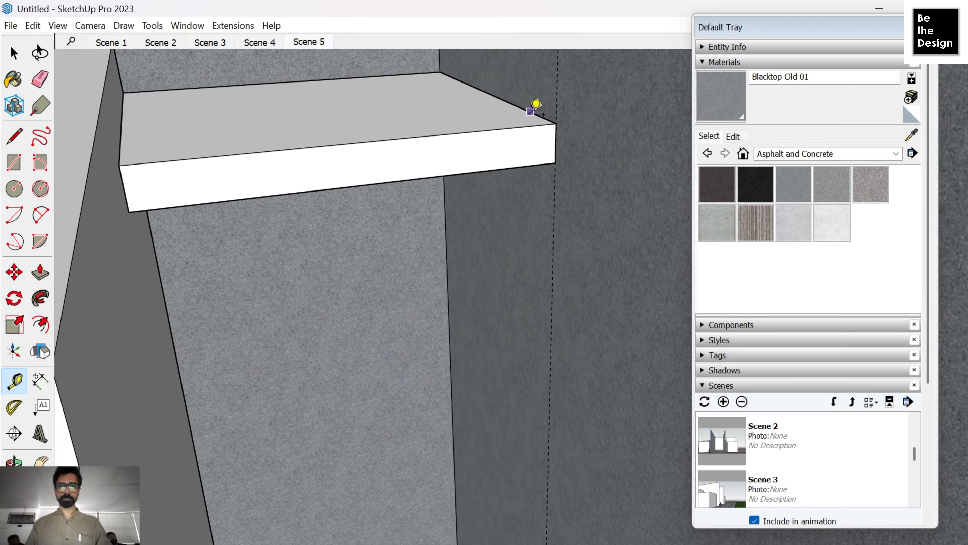
left_click(589, 137)
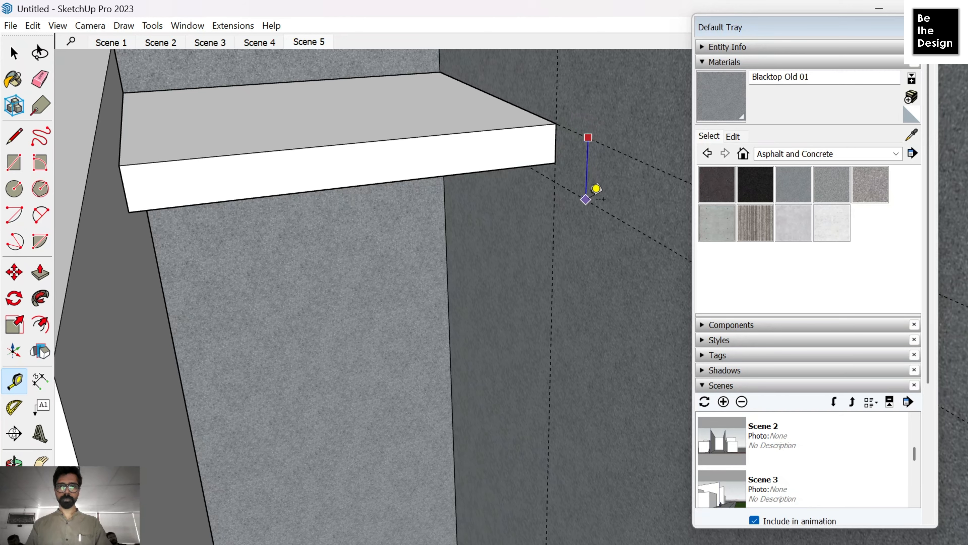
key("Escape")
key("space")
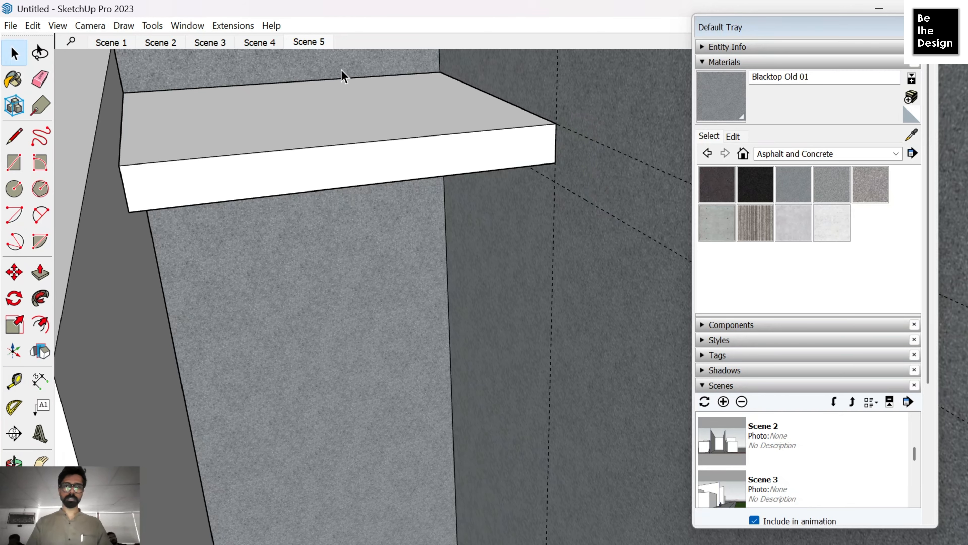
Step: Copy the landing slab forward and down, placing its rear wall-side top corner on the crossing of the riser and front-edge guides
left_click(407, 130)
key("m")
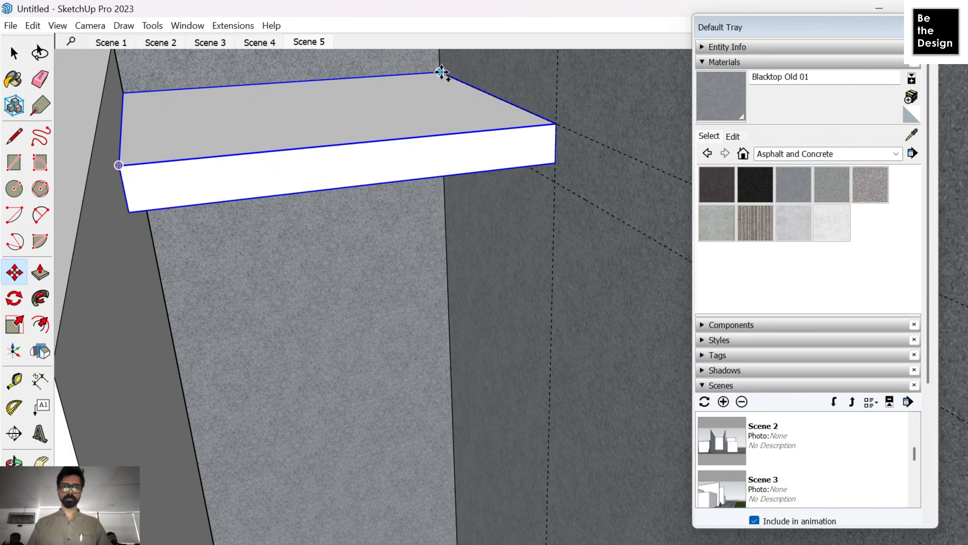
key("ctrl")
left_click(440, 71)
left_click(554, 181)
scroll(312, 136, "down", 2)
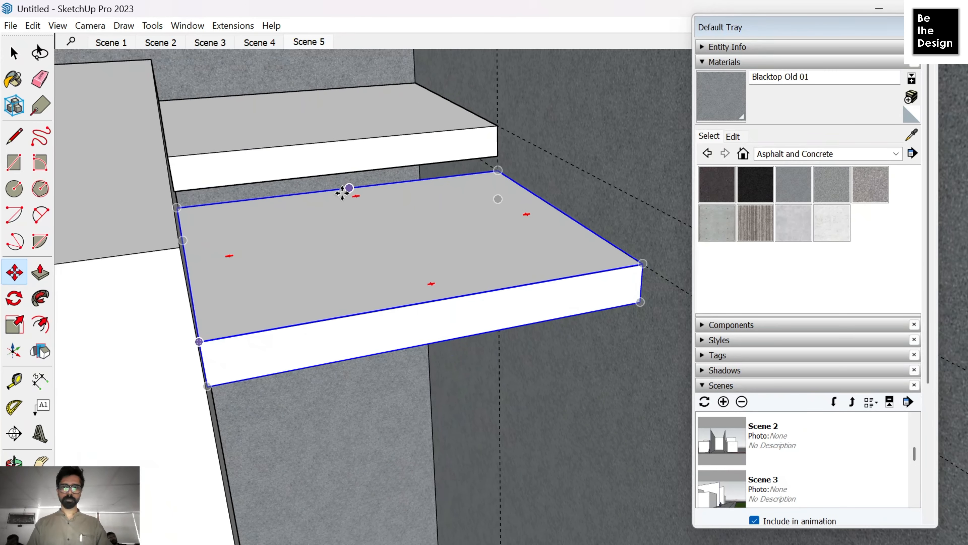
key("g")
key("Return")
Step: Place a guide parallel to the copied slab's back edge and push its front face back to that guide, forming a narrow tread
key("t")
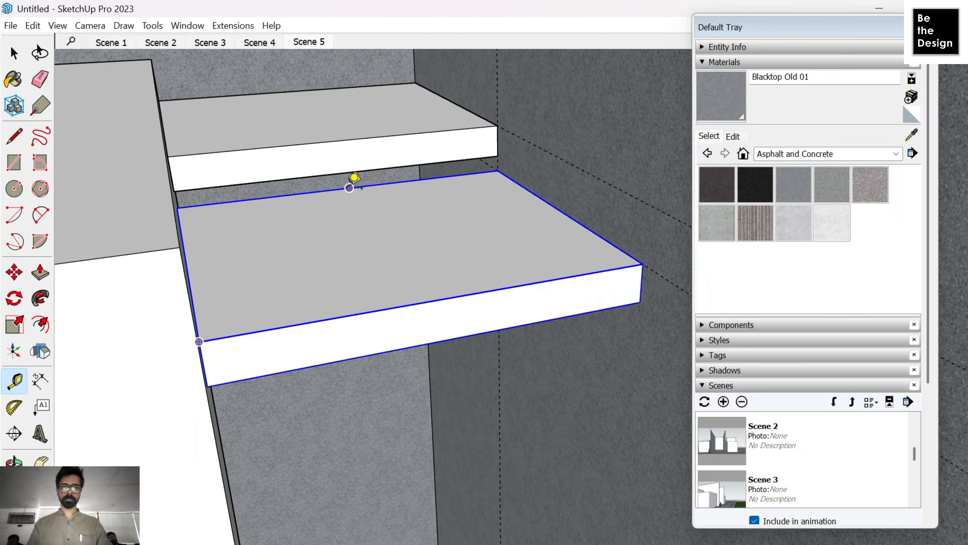
left_click(349, 187)
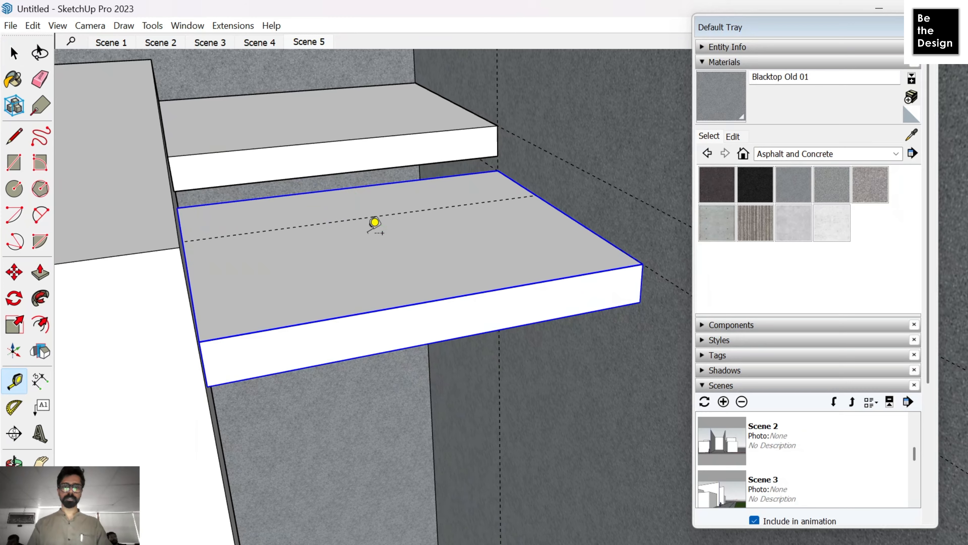
key("space")
double_click(493, 252)
key("p")
left_click(549, 298)
key("i")
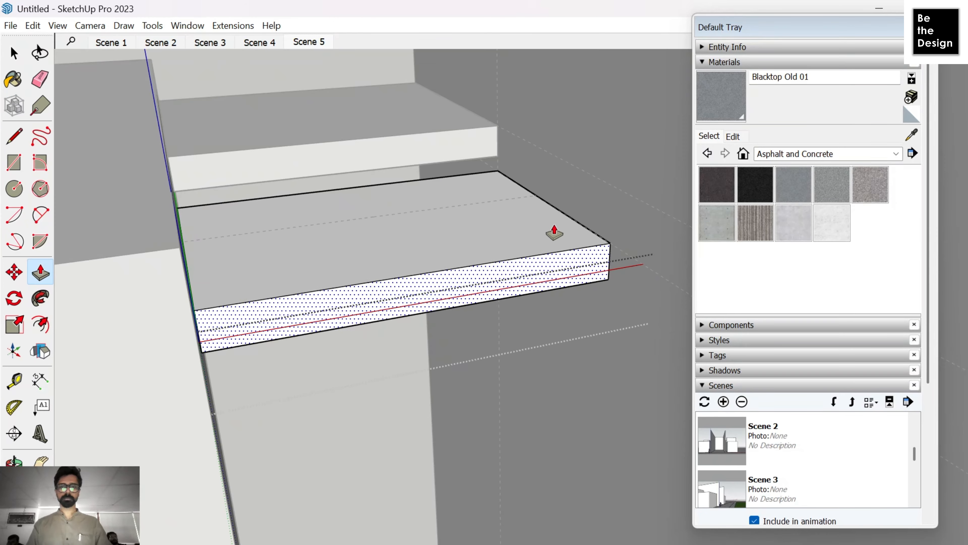
left_click(536, 197)
scroll(515, 202, "down", 3)
key("space")
key("Escape")
Step: Try to copy the narrow tread one step forward and down, and array the copy 10 times
scroll(495, 192, "up", 4)
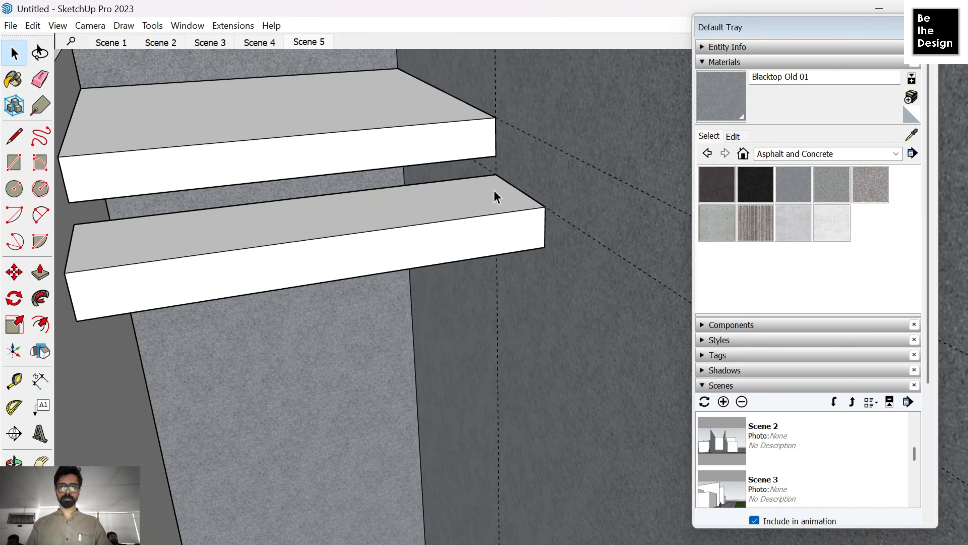
left_click(495, 197)
key("m")
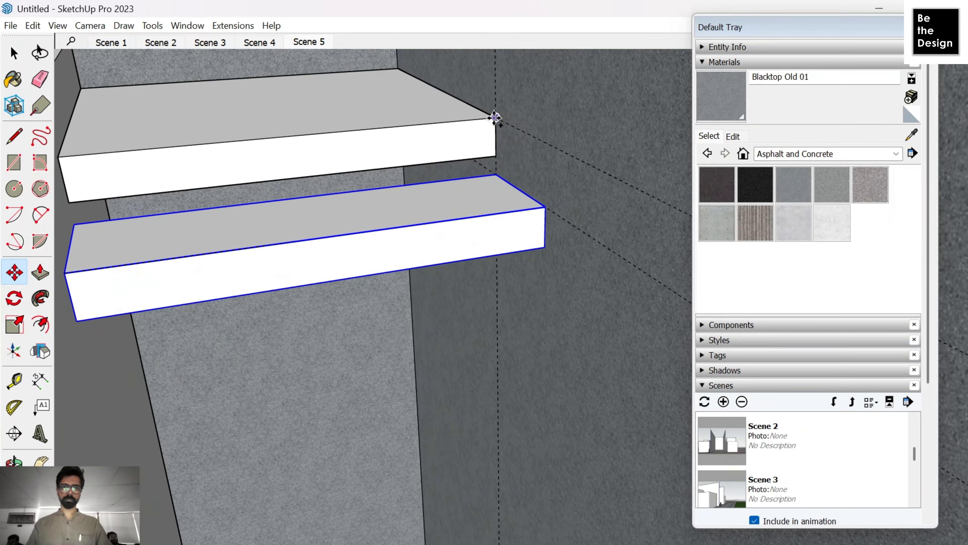
left_click(494, 118)
left_click(545, 208)
scroll(417, 137, "down", 3)
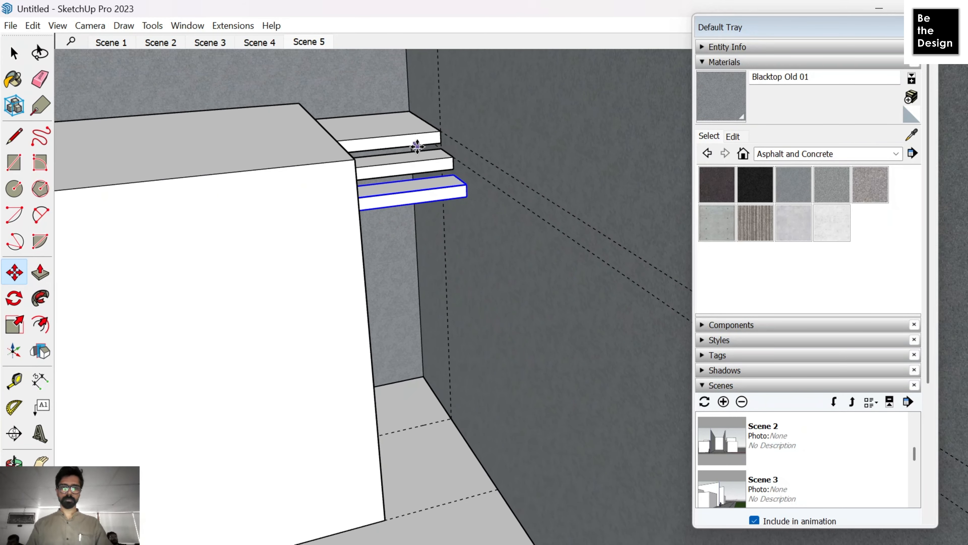
type("x10")
key("Return")
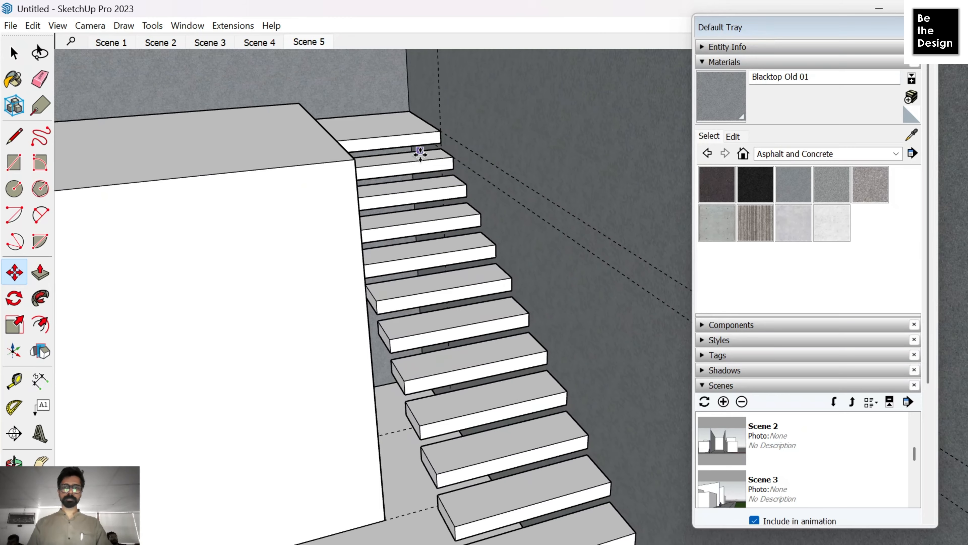
Step: Try extending the tread array to 15 copies and a further adjusted count, and undo the array
middle_click_drag(452, 214, 404, 82, "shift")
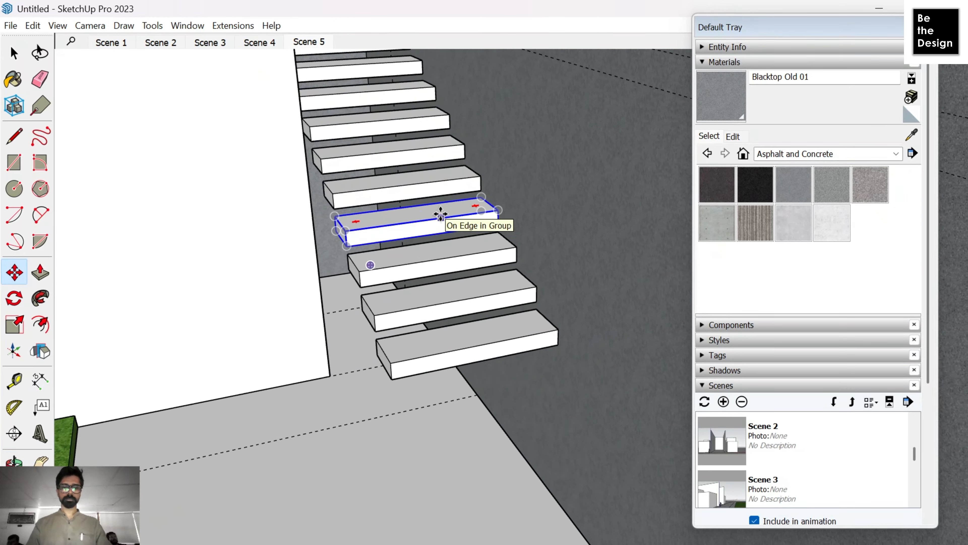
type("x15")
key("Return")
scroll(440, 214, "down", 3)
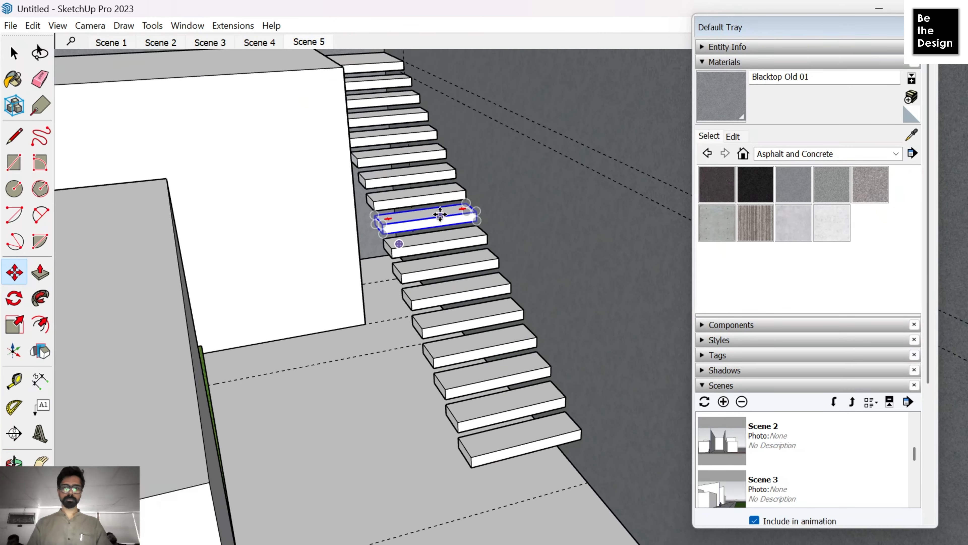
middle_click_drag(511, 366, 493, 208, "shift")
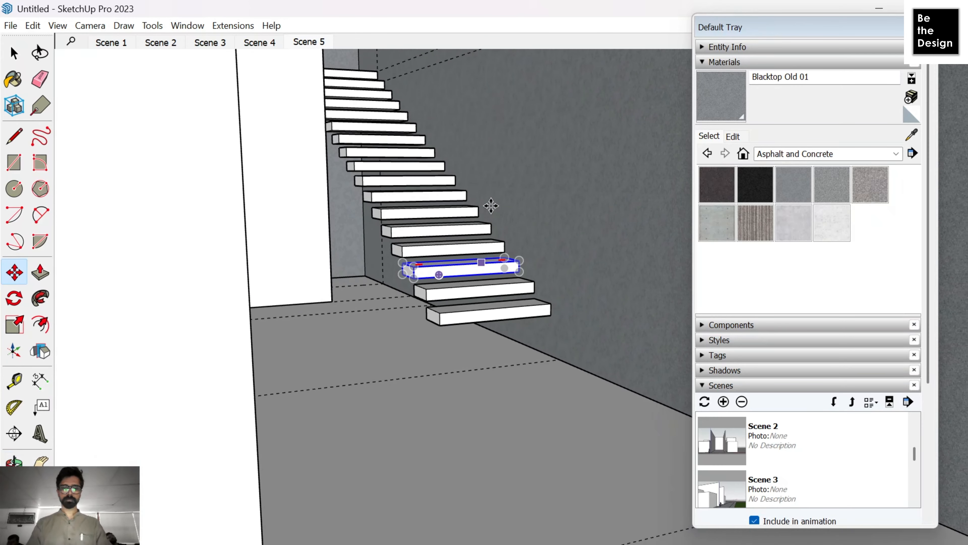
type("x5")
key("Return")
middle_click_drag(611, 339, 564, 422)
key("space")
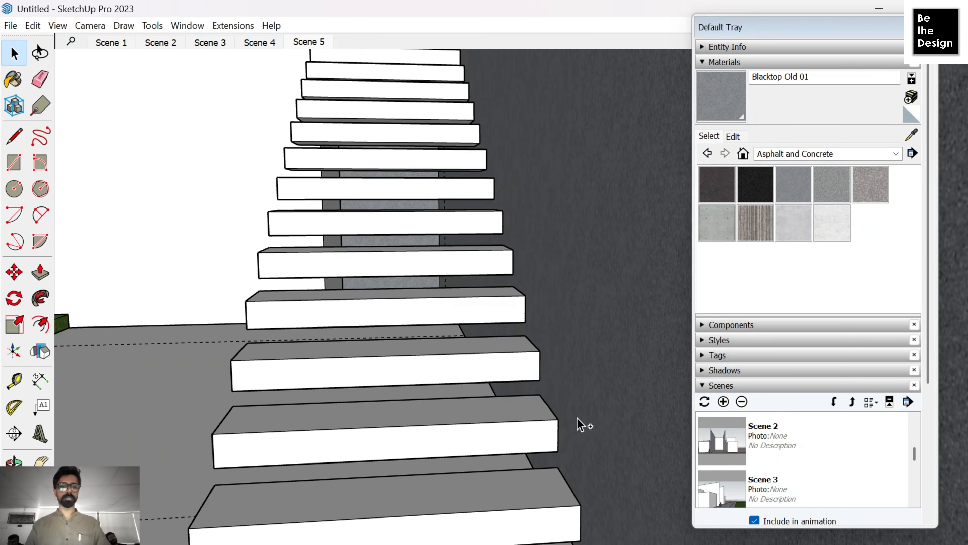
key("ctrl+z")
Step: Convert the geometry inside the narrow tread's group into a component
middle_click_drag(502, 341, 429, 199)
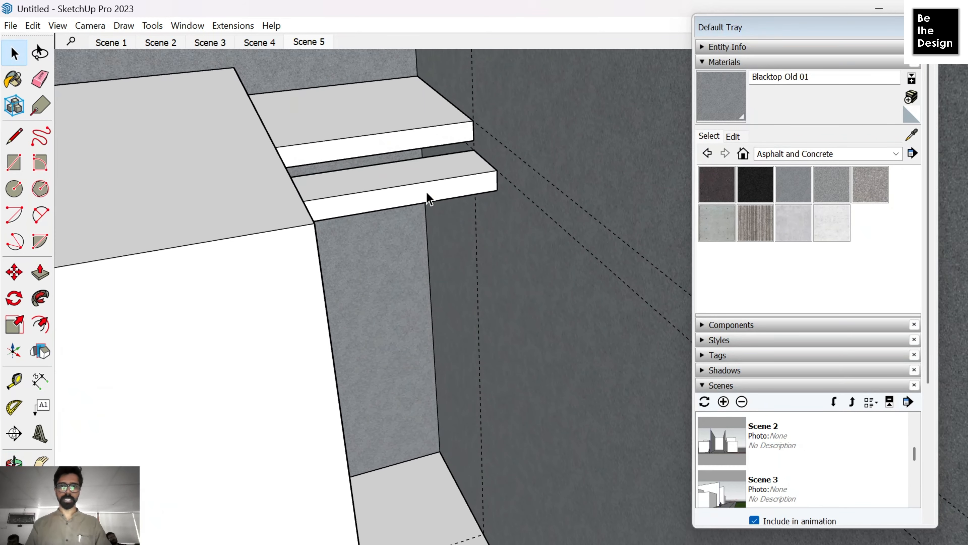
scroll(428, 199, "up", 3)
left_click(431, 197)
right_click(431, 196)
left_click(493, 300)
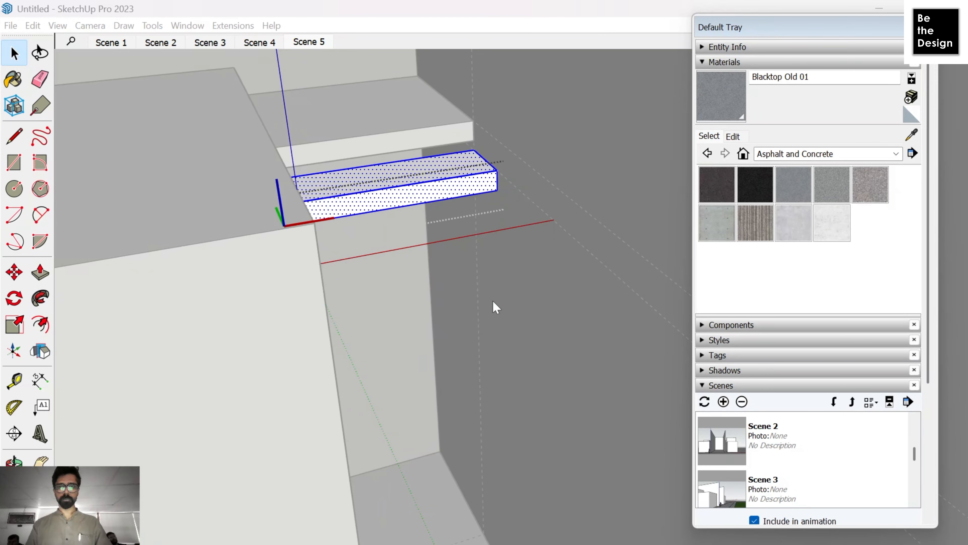
left_click(500, 457)
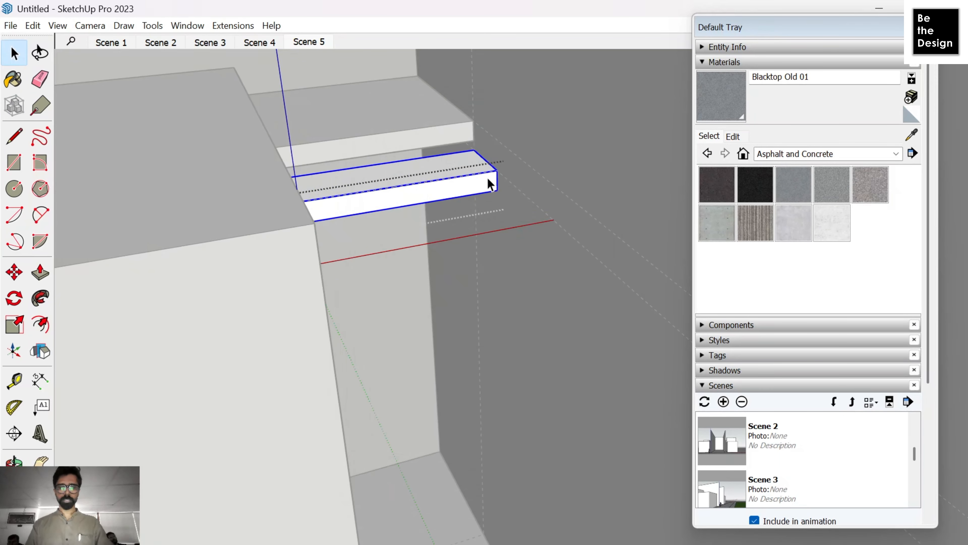
Step: Copy the tread component one step forward and down, and array the copy until the flight reaches the floor
key("m")
left_click(474, 121)
left_click(494, 169)
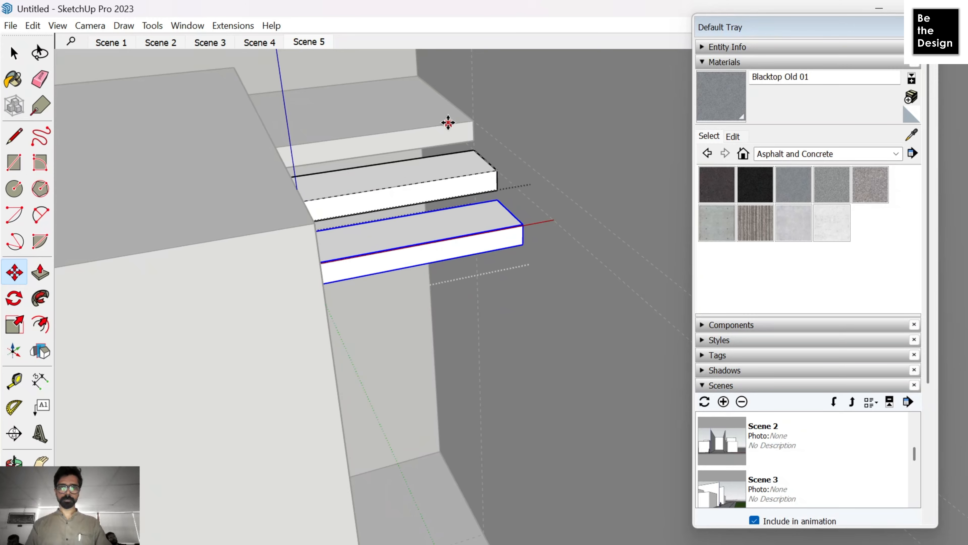
scroll(438, 121, "down", 3)
middle_click_drag(430, 149, 411, 128, "shift")
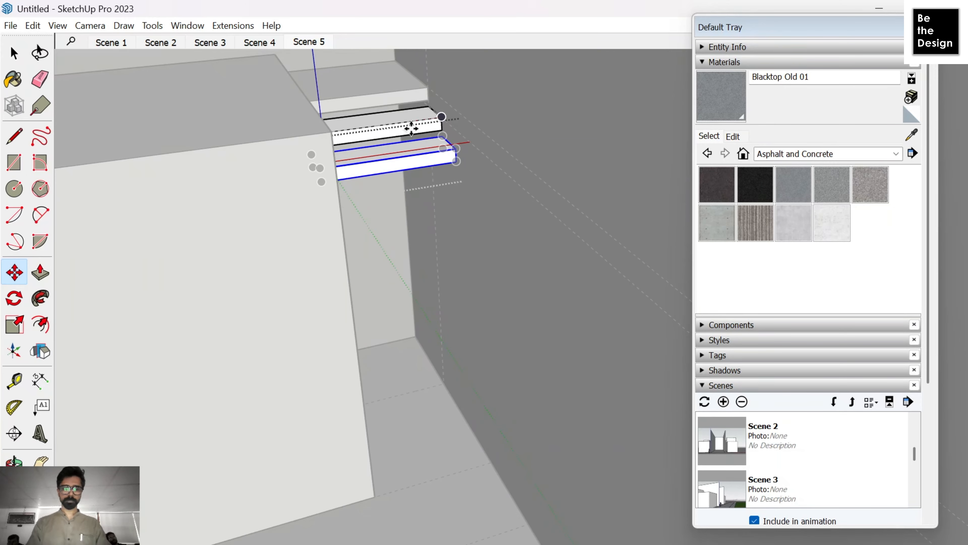
key("Return")
scroll(411, 142, "down", 4)
scroll(407, 224, "up", 3)
middle_click_drag(407, 224, 430, 348)
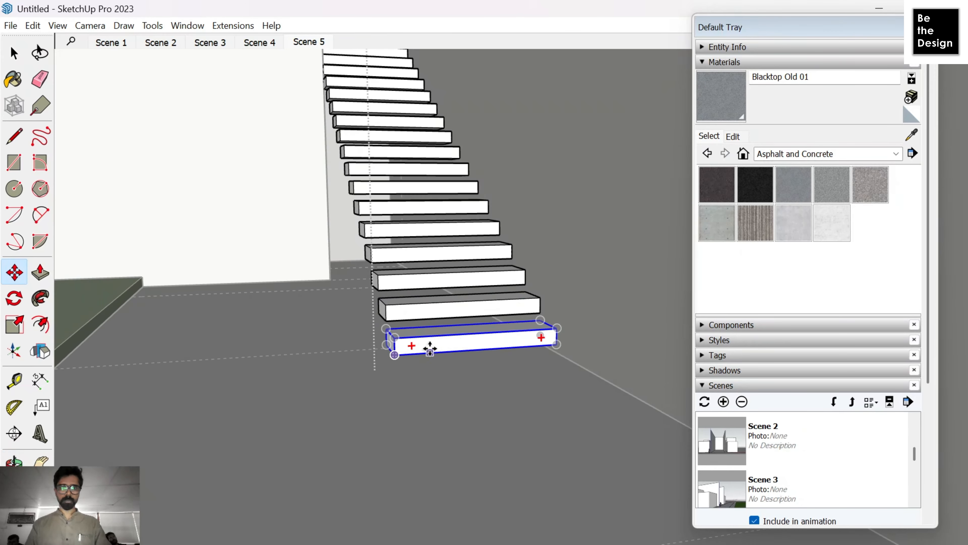
key("space")
Step: Move the bottom edge of the lowest tread component's house-side end vertically up to its top edge, tapering the treads
scroll(598, 348, "up", 6)
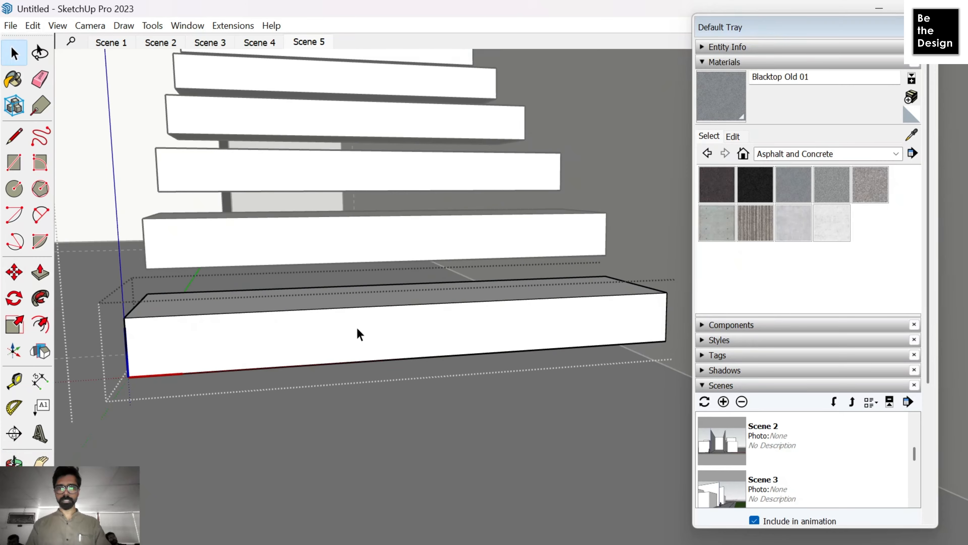
middle_click_drag(358, 329, 479, 321)
scroll(244, 415, "up", 2)
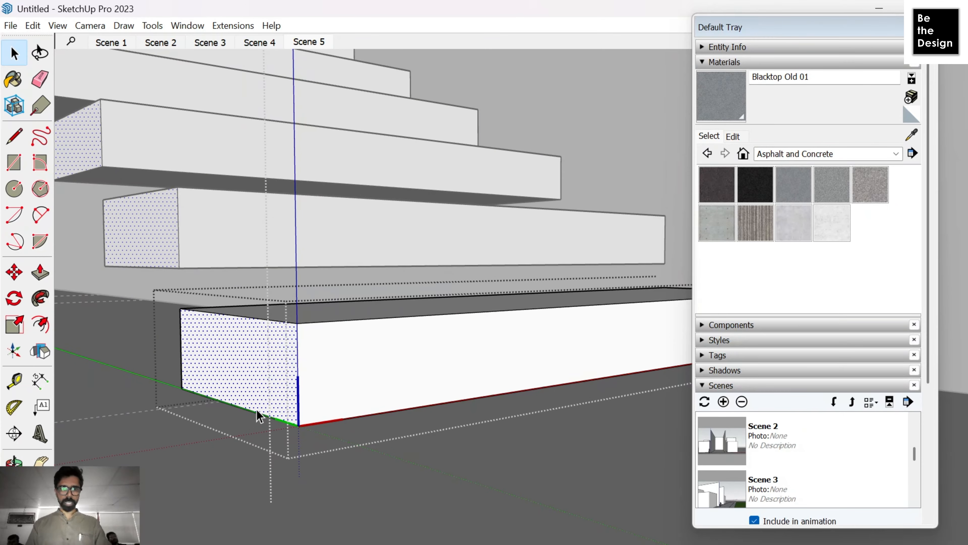
scroll(236, 418, "down", 3)
middle_click_drag(504, 366, 350, 320)
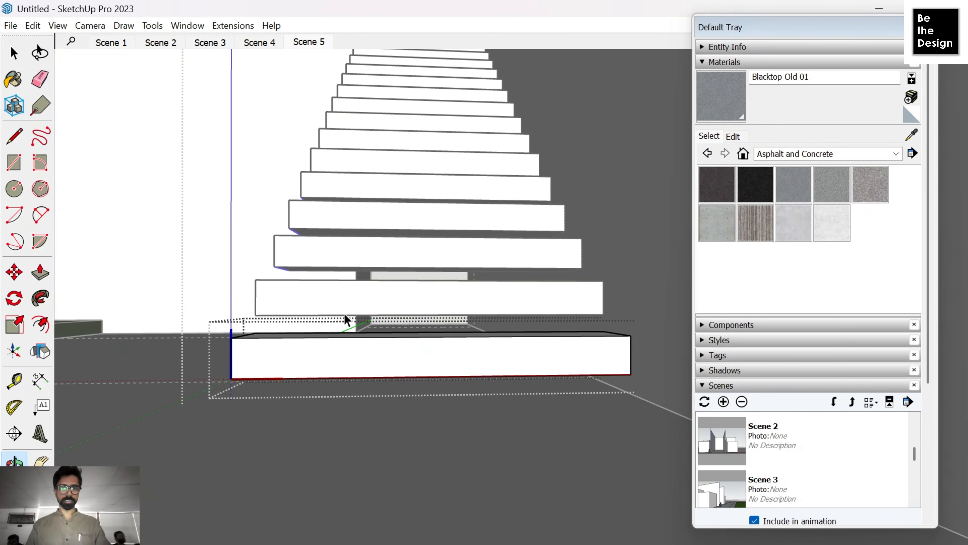
key("t")
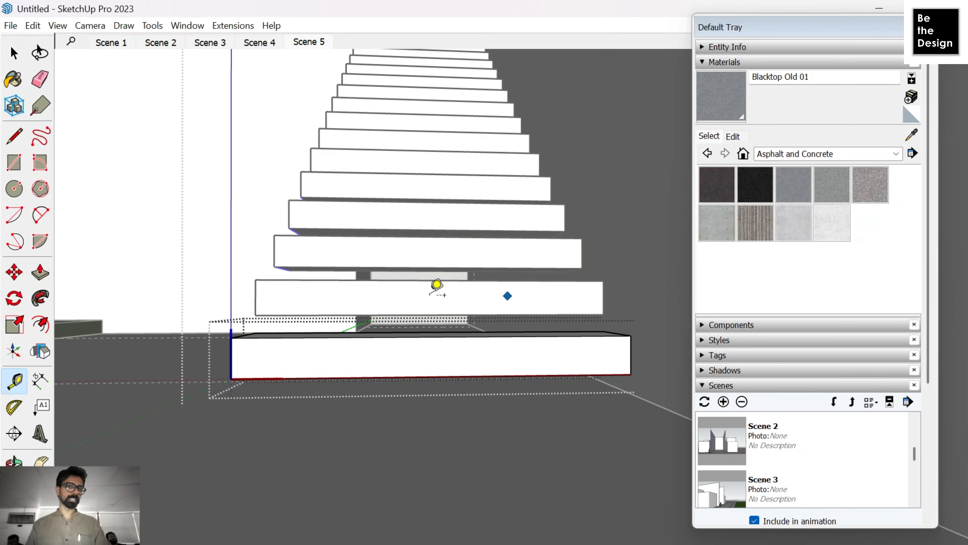
scroll(260, 339, "up", 2)
middle_click_drag(260, 338, 400, 331)
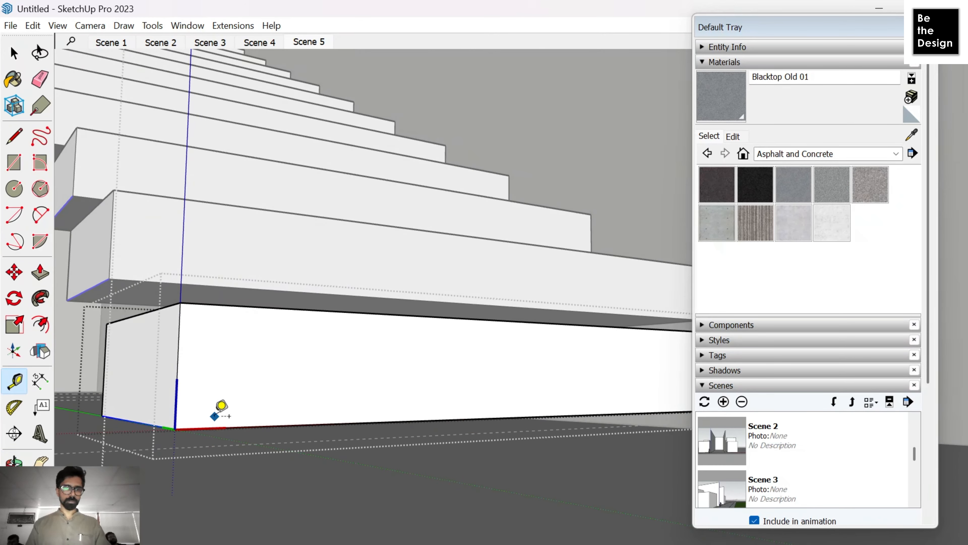
key("m")
left_click(175, 428)
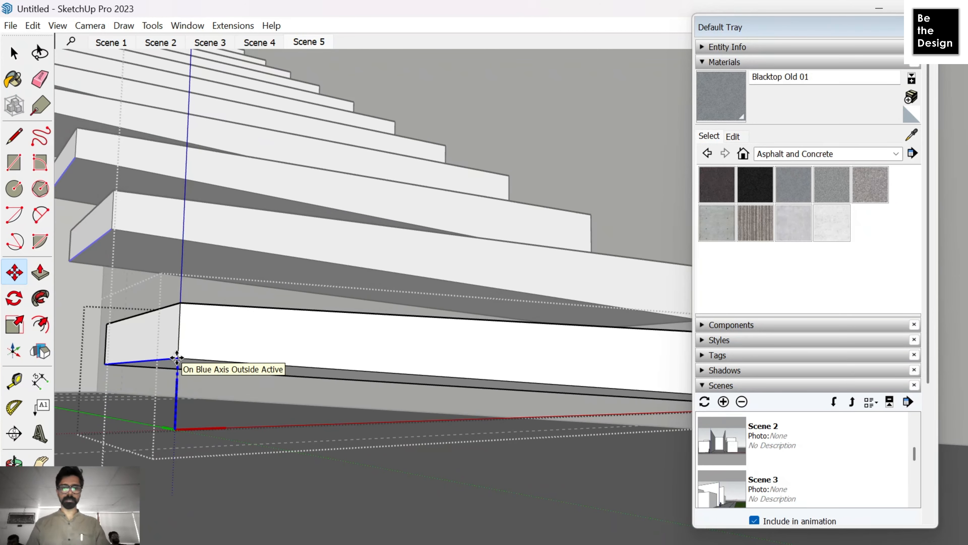
left_click(177, 357)
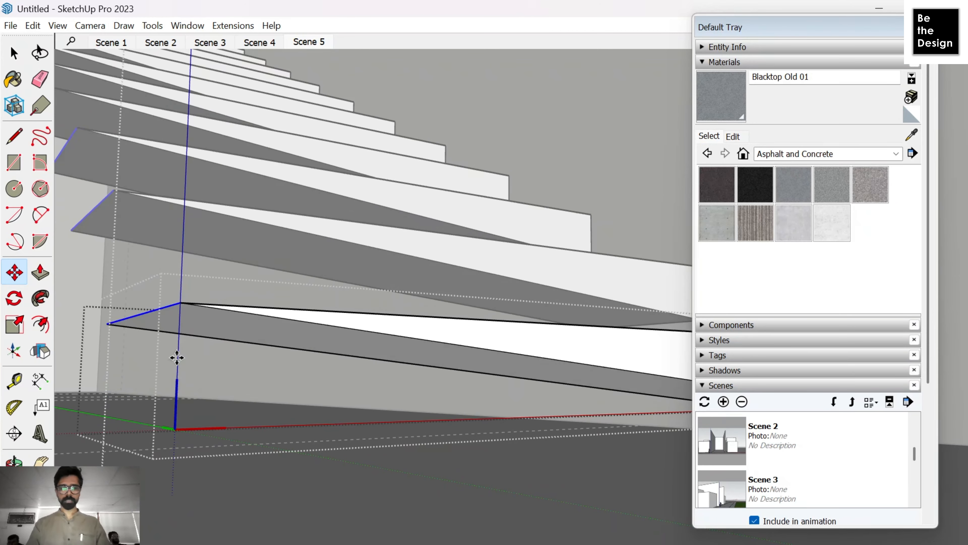
Step: Set the lowest tread's house-side bottom edge partway up its end face, and move the opposite end's bottom edge slightly down
key("Return")
scroll(190, 351, "down", 3)
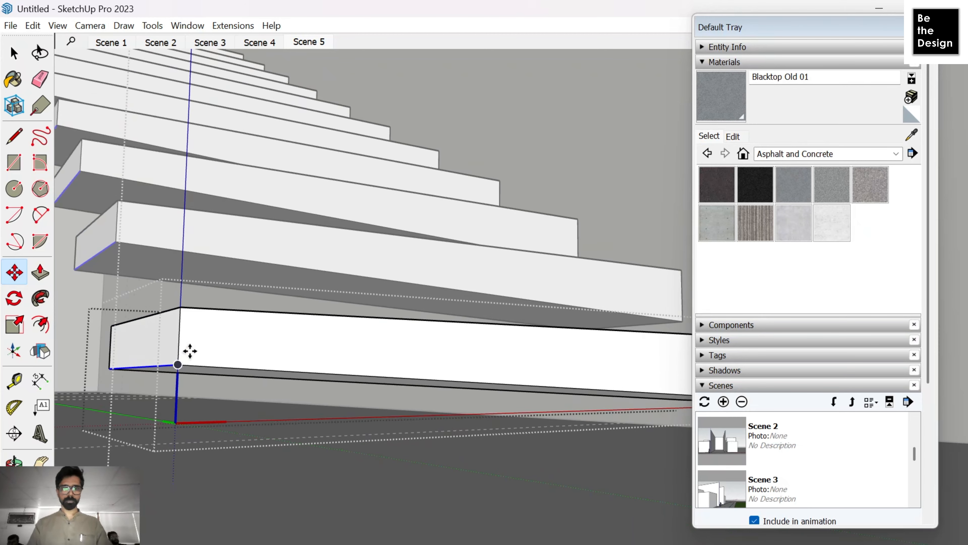
middle_click_drag(484, 330, 195, 293, "shift")
scroll(481, 361, "up", 3)
key("space")
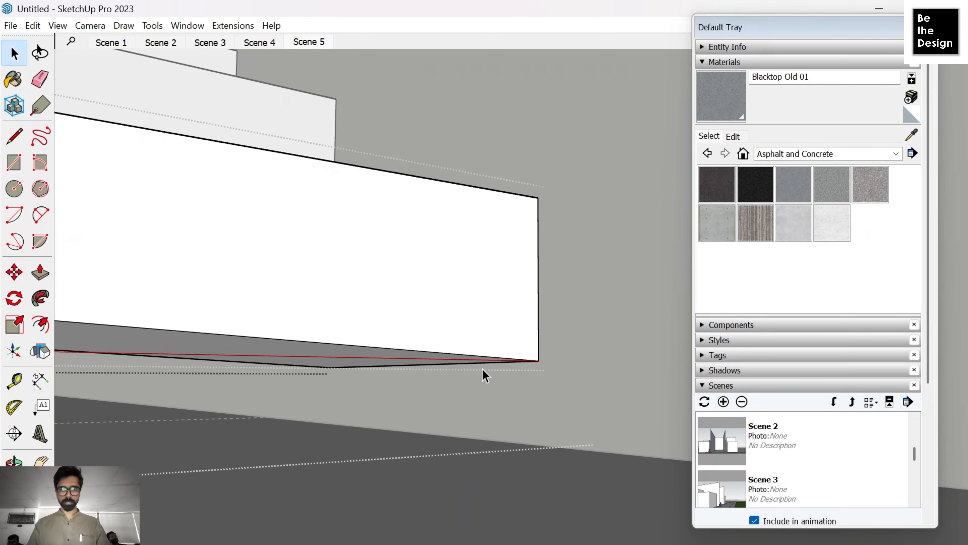
key("m")
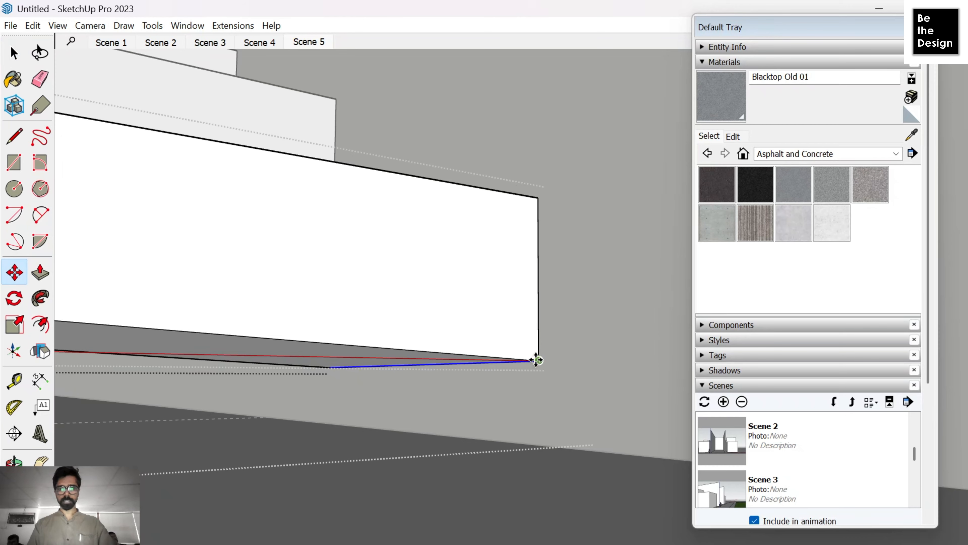
left_click(541, 370)
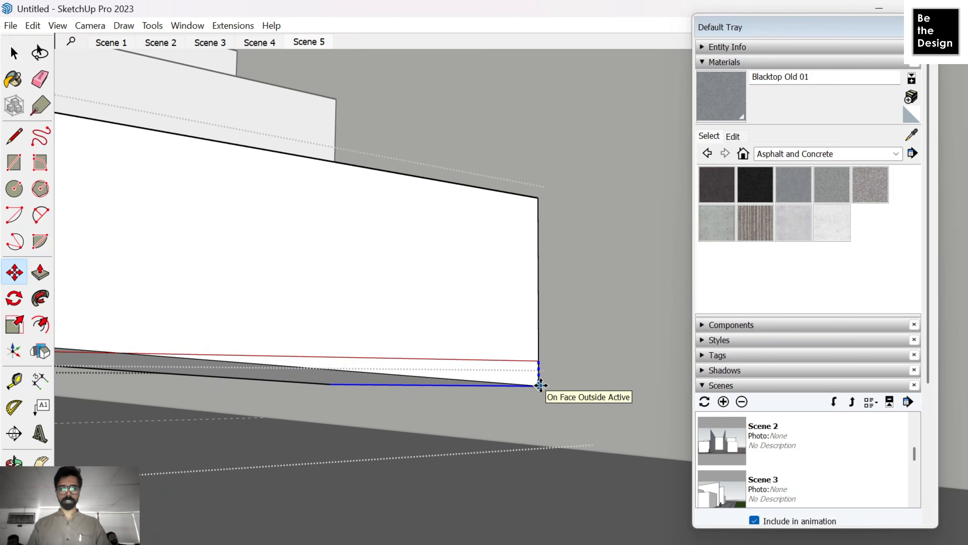
key("Return")
key("space")
key("Escape")
Step: Examine the tapered treads along the flight and the whole house front, and close the staircase group
scroll(335, 307, "down", 1)
middle_click_drag(335, 307, 143, 372)
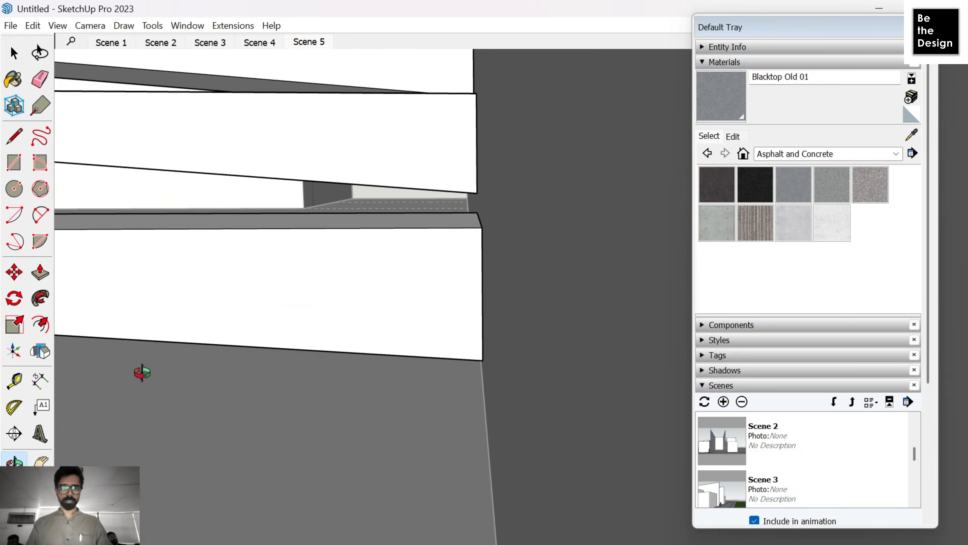
scroll(513, 134, "down", 2)
middle_click_drag(335, 181, 532, 350, "shift")
scroll(413, 257, "down", 5)
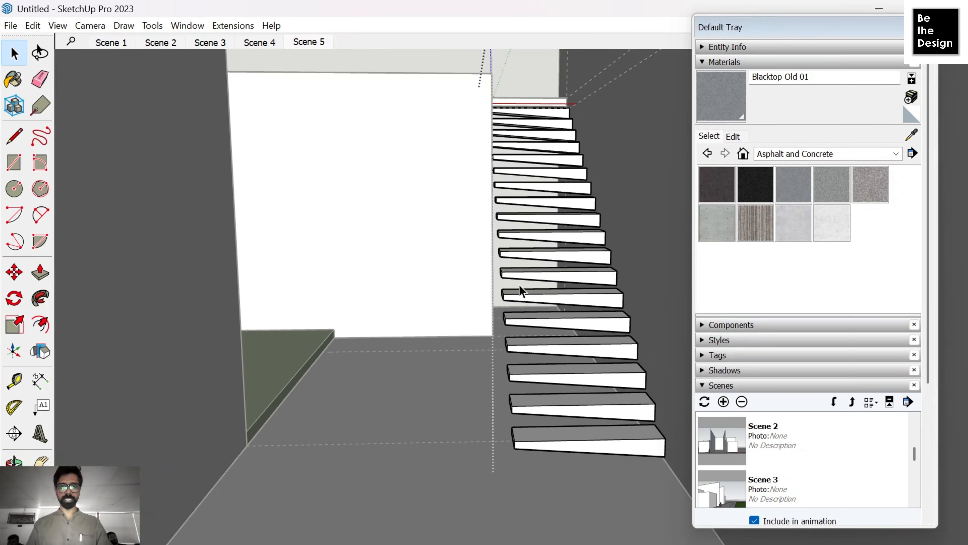
middle_click_drag(519, 287, 496, 306)
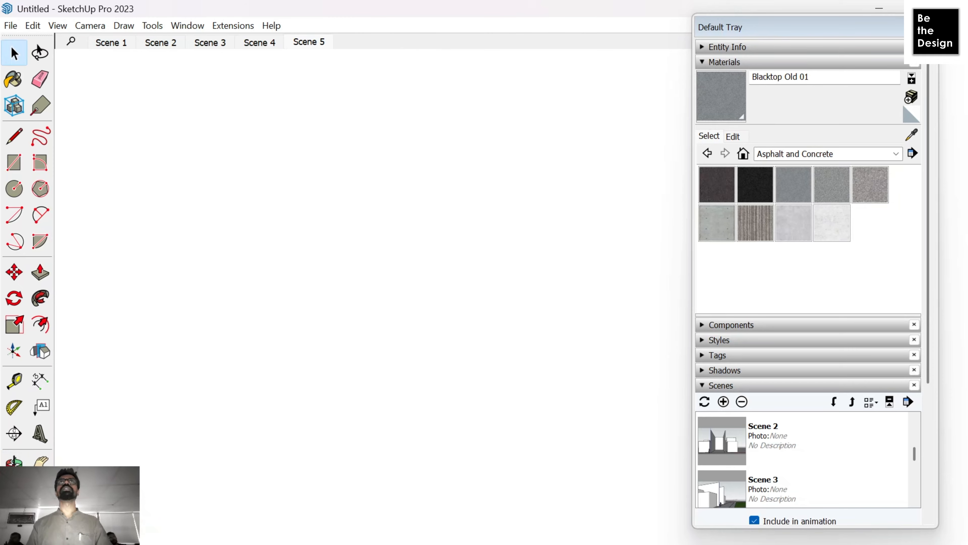
scroll(350, 200, "down", 2)
middle_click_drag(350, 200, 405, 358, "shift")
scroll(461, 352, "down", 5)
scroll(461, 351, "down", 5)
middle_click_drag(461, 351, 462, 339)
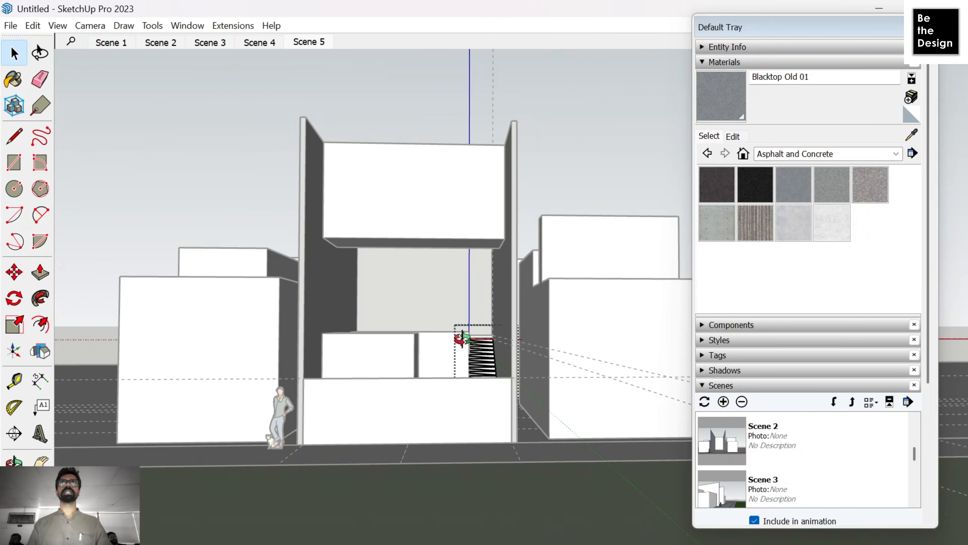
scroll(462, 339, "down", 1)
left_click(609, 81)
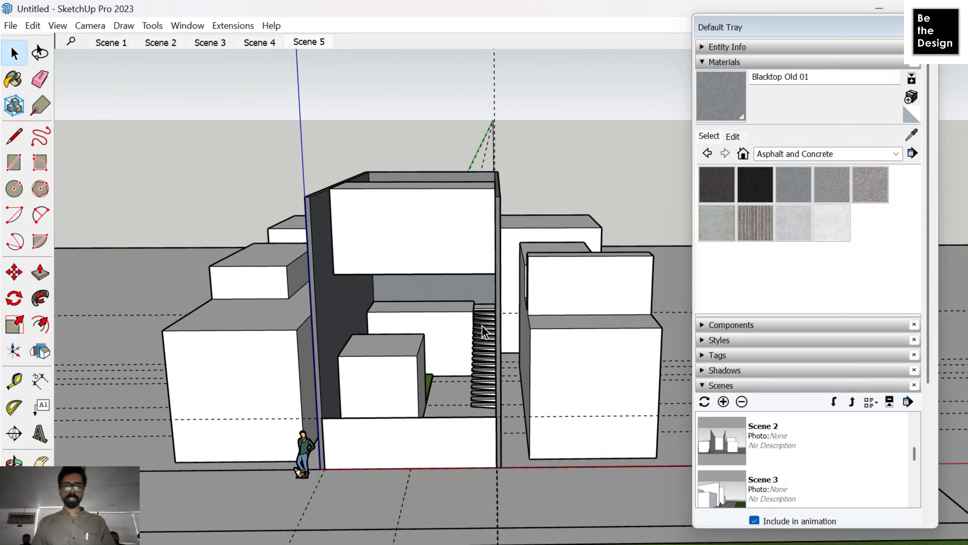
Step: Inspect the staircase up close and the front court between the side walls from above
scroll(463, 377, "up", 10)
left_click_drag(474, 242, 481, 336)
key("space")
middle_click_drag(481, 336, 227, 515)
scroll(301, 413, "down", 3)
scroll(332, 472, "down", 4)
scroll(298, 493, "up", 5)
scroll(298, 498, "down", 5)
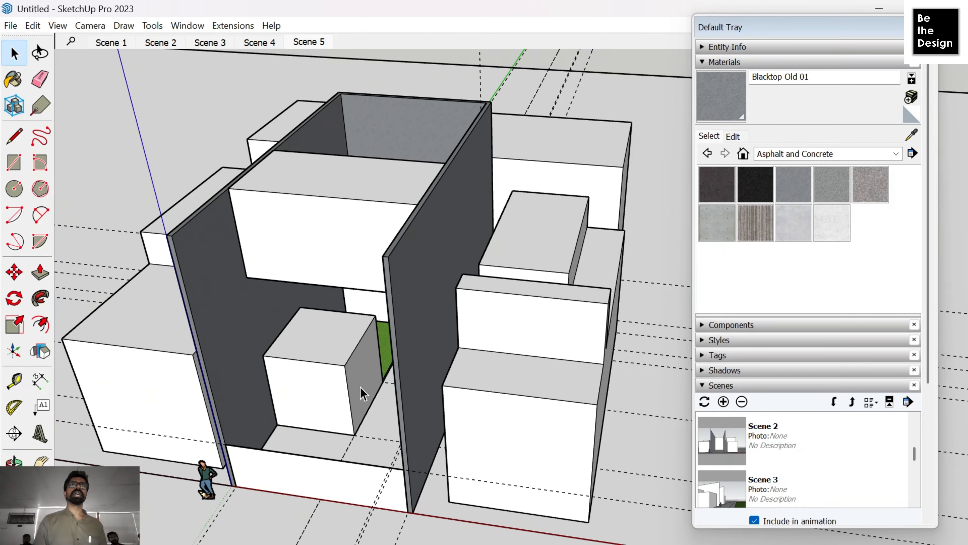
Step: Draw a rectangle on the floor between the front block and the front compound wall, as wide as the block
middle_click_drag(301, 450, 260, 448)
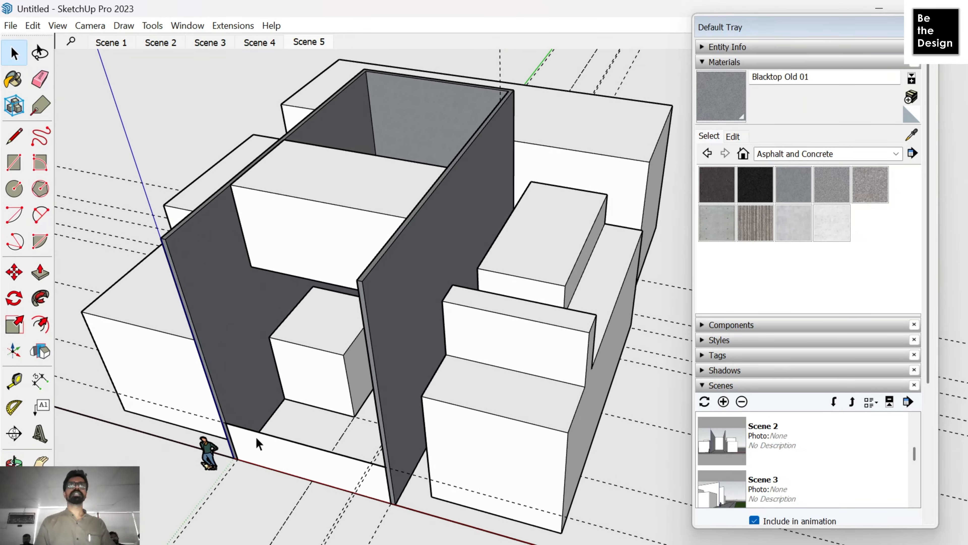
scroll(320, 432, "up", 5)
key("r")
middle_click_drag(356, 486, 260, 469)
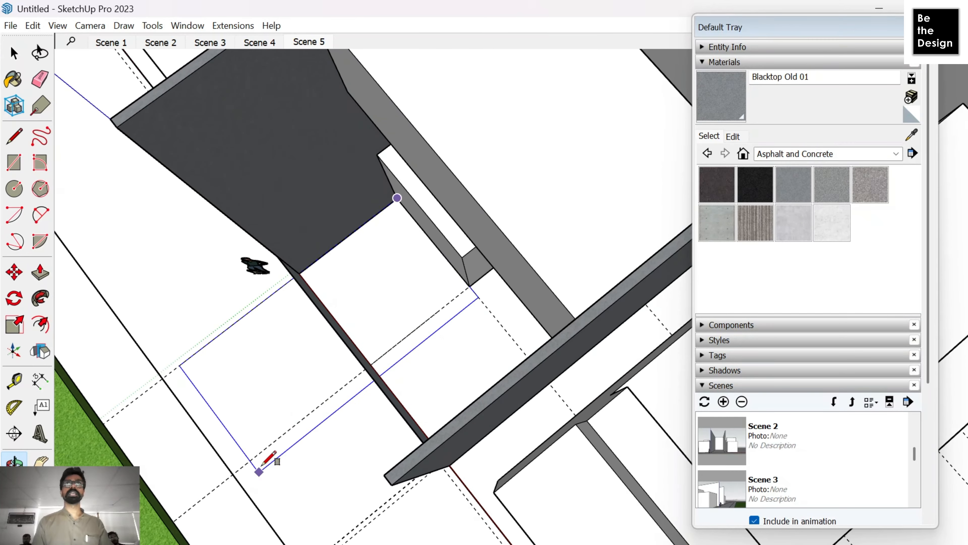
scroll(423, 264, "up", 3)
scroll(383, 417, "up", 4)
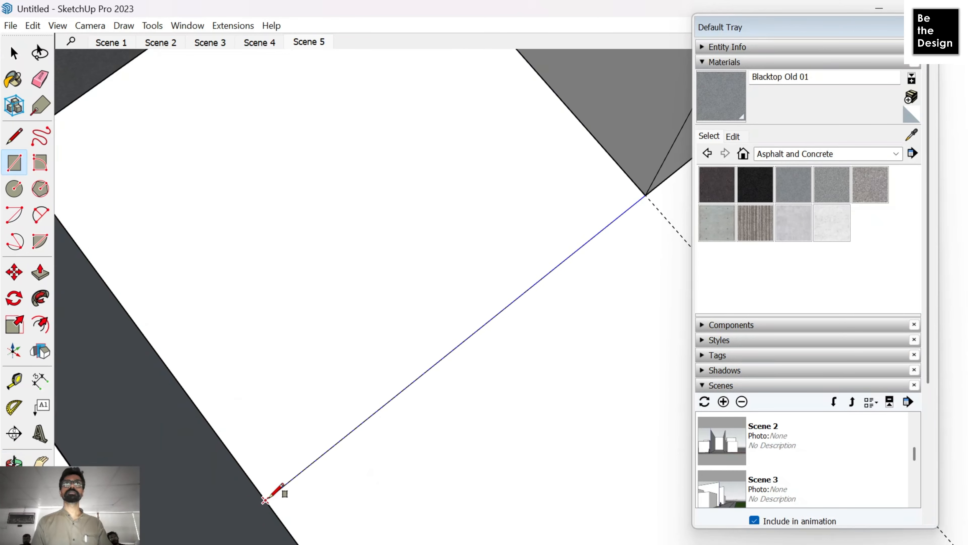
left_click(270, 493)
Step: Group the front rectangle with its edges and extrude its face inside the group into a thin slab
key("space")
double_click(384, 275)
right_click(384, 271)
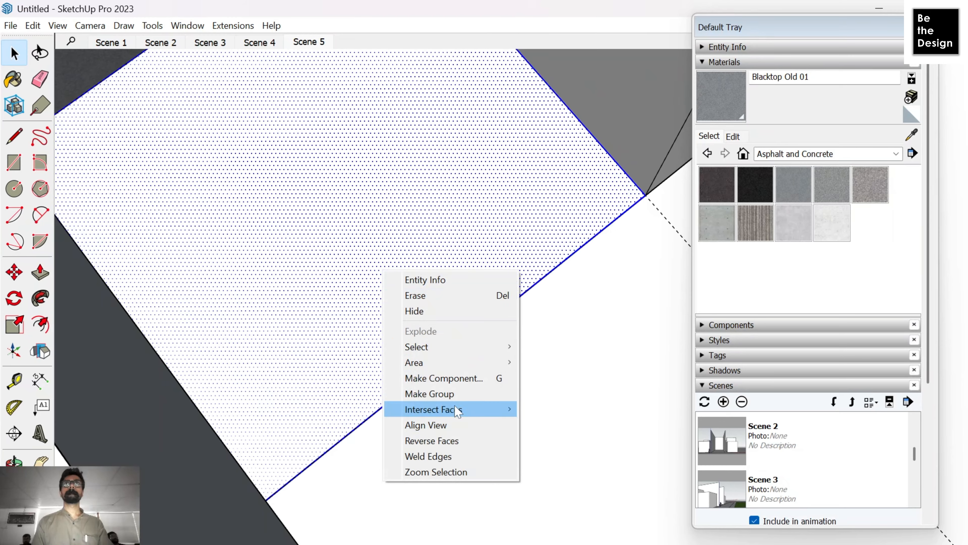
left_click(455, 395)
double_click(383, 281)
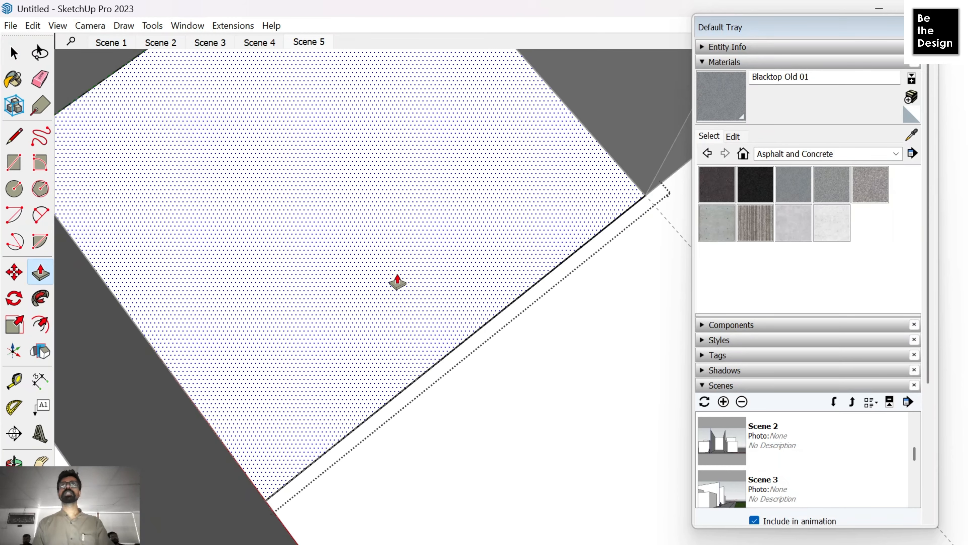
scroll(398, 282, "down", 5)
mouse_move(398, 281)
middle_mouse_down()
mouse_move(497, 130)
mouse_move(599, 336)
mouse_move(678, 237)
mouse_move(527, 229)
middle_mouse_up()
key("space")
key("Escape")
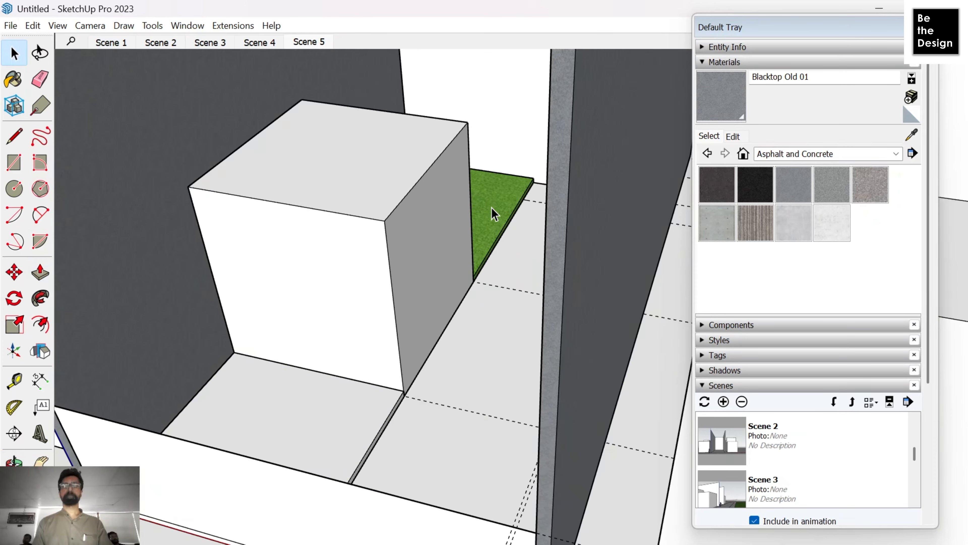
Step: Sample Grass Dark Green from the court lawn and paint the new front slab with it
key("b")
left_click(488, 234, "alt")
left_click(372, 411)
key("space")
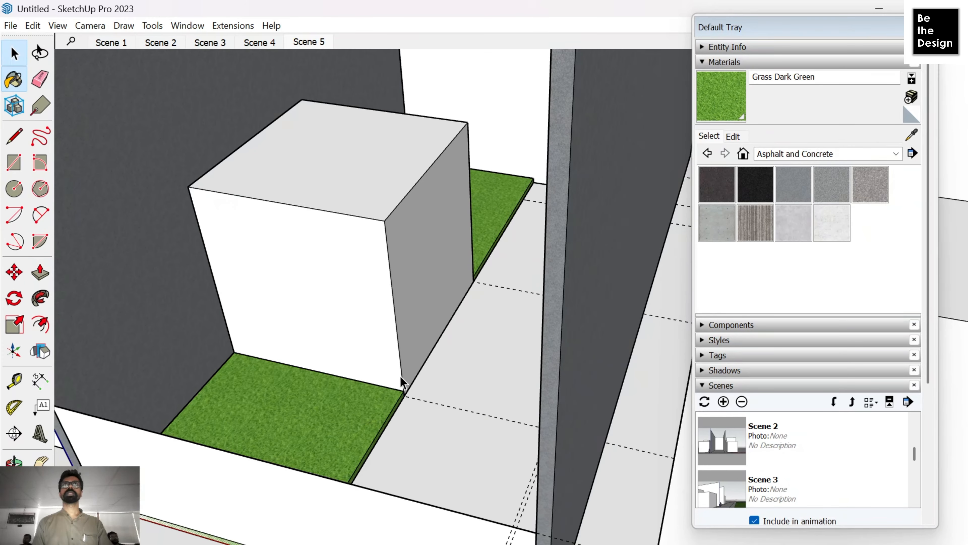
Step: Delete all guides from the model
scroll(402, 385, "down", 6)
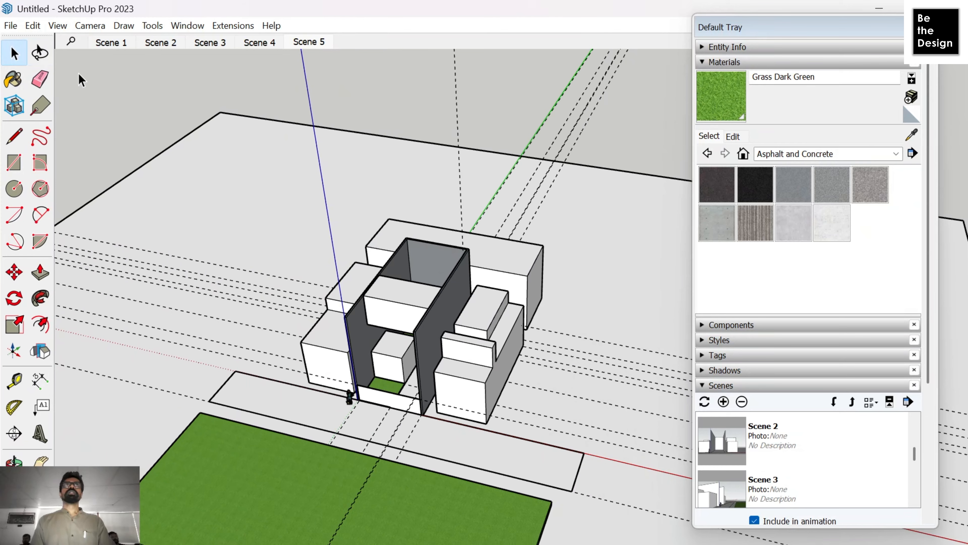
left_click(33, 26)
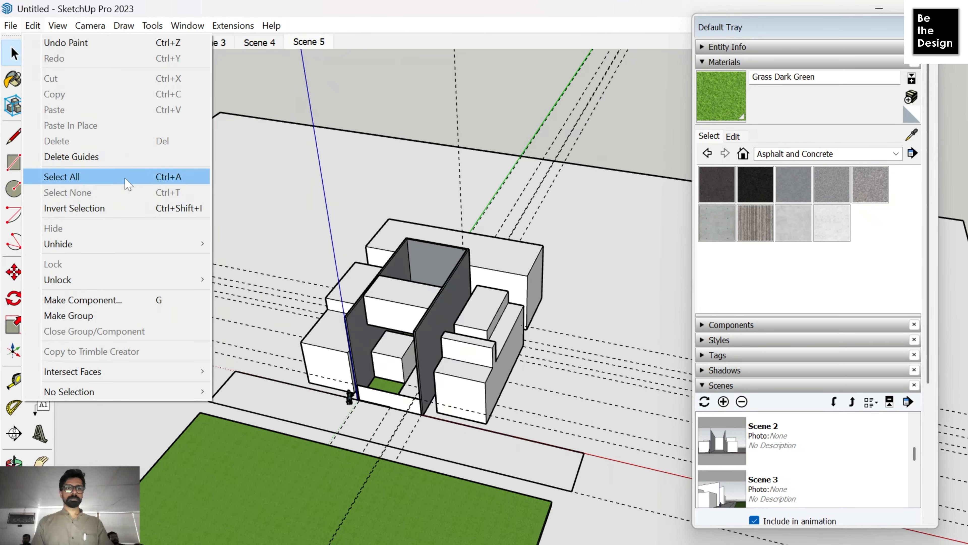
left_click(127, 162)
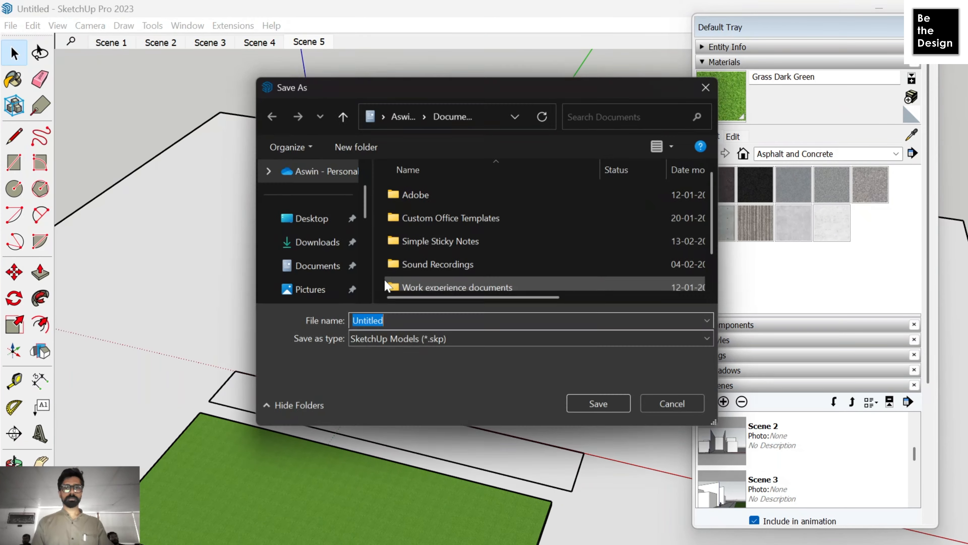
Step: Save the model to the Desktop as 02132025
left_click(310, 224)
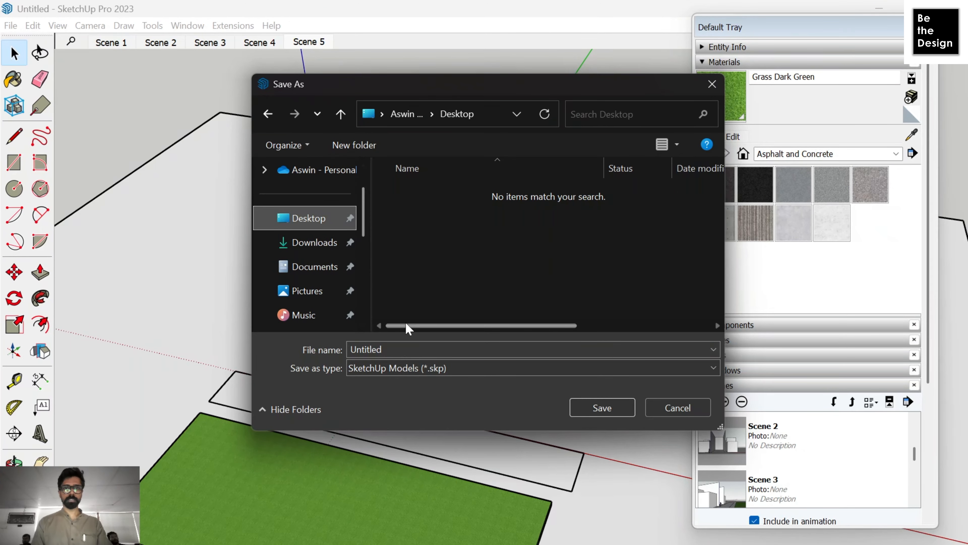
left_click(406, 350)
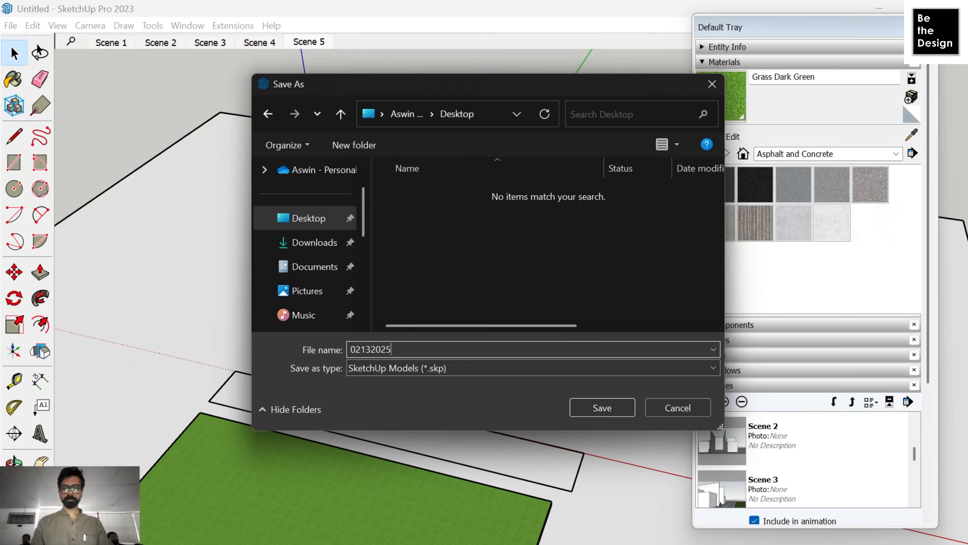
key("Return")
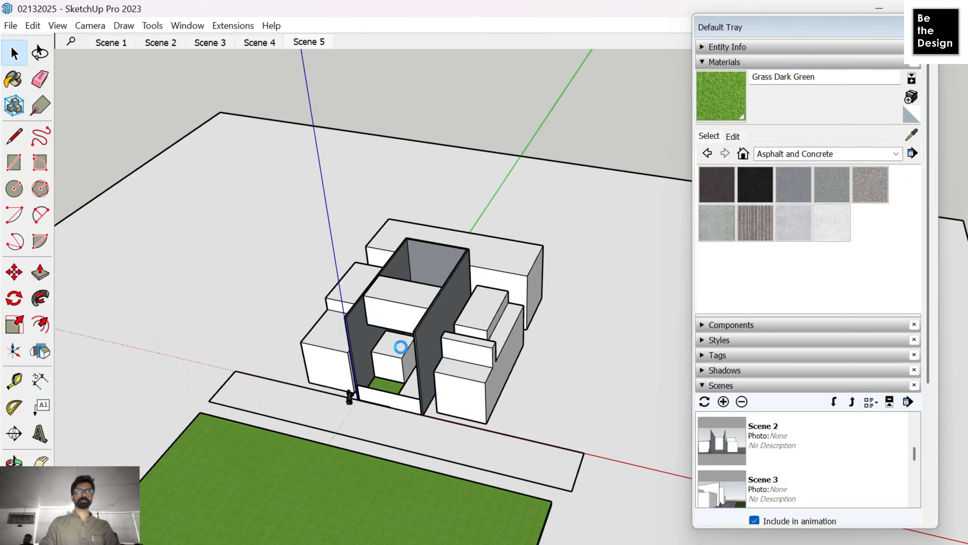
Step: Examine the front lawn, front block, staircase and surrounding volumes from several angles
scroll(403, 363, "up", 8)
middle_click_drag(398, 387, 322, 384)
scroll(323, 384, "down", 5)
middle_click_drag(250, 438, 430, 419)
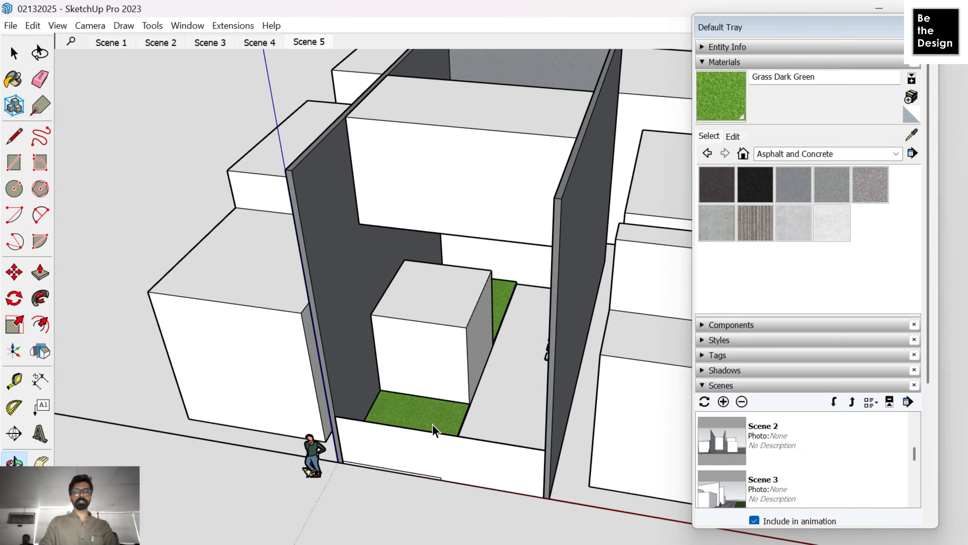
scroll(469, 339, "up", 2)
scroll(456, 344, "down", 5)
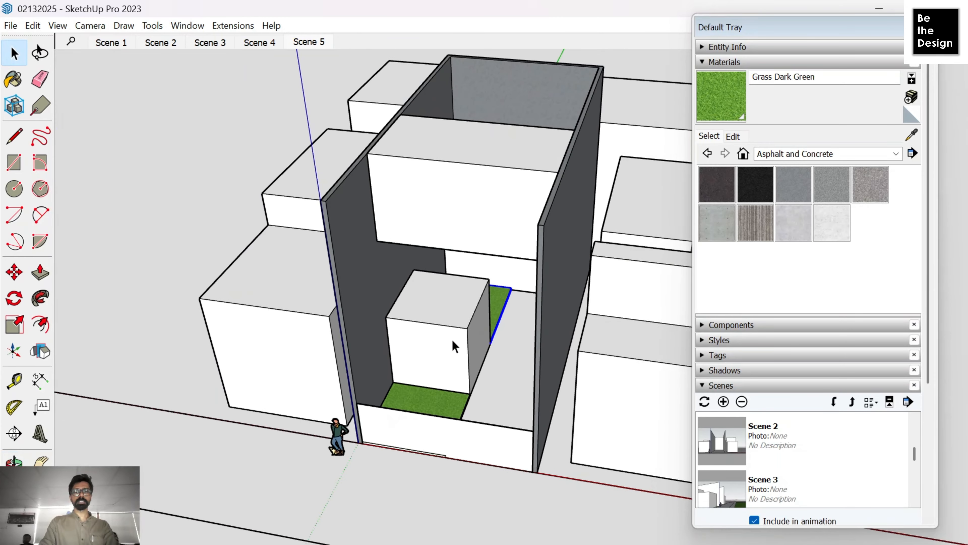
scroll(467, 340, "up", 5)
middle_click_drag(487, 354, 566, 401)
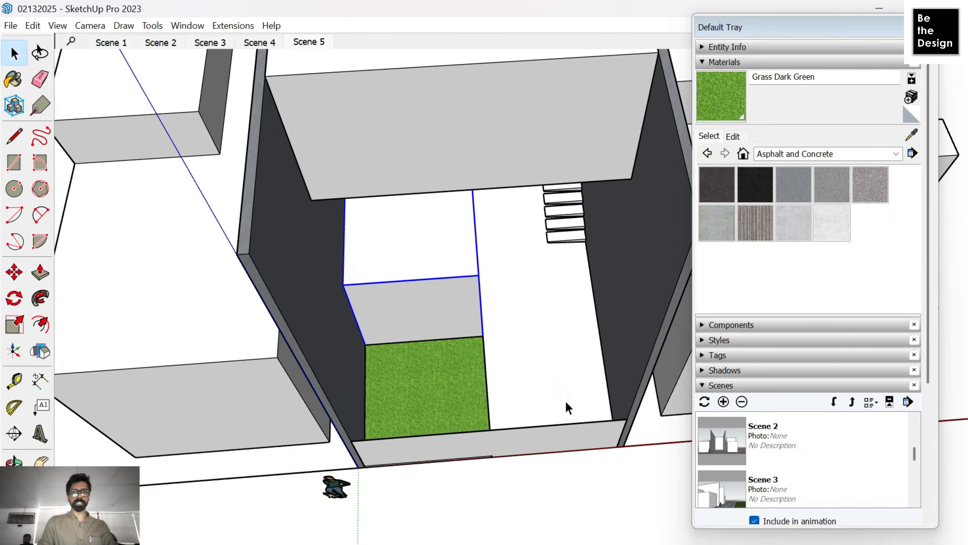
scroll(570, 389, "down", 8)
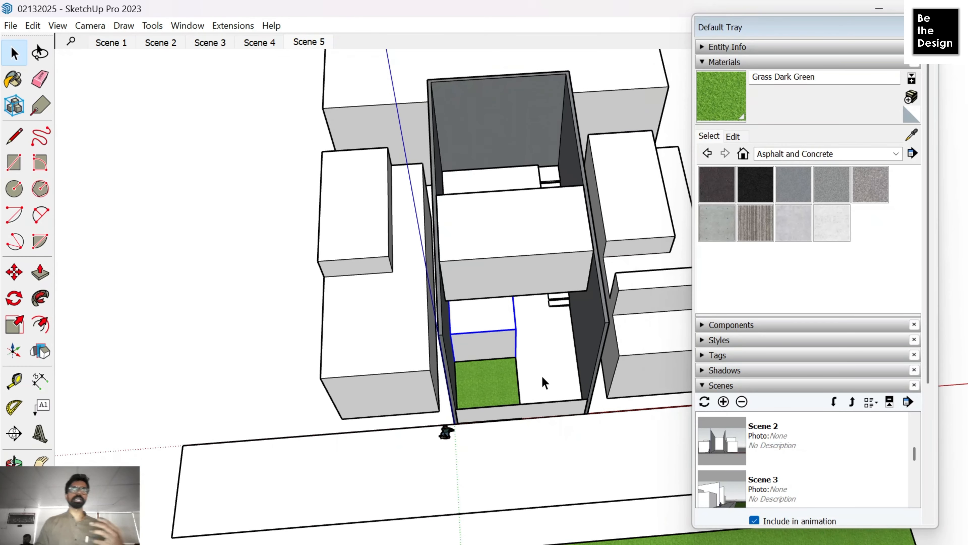
scroll(450, 172, "up", 3)
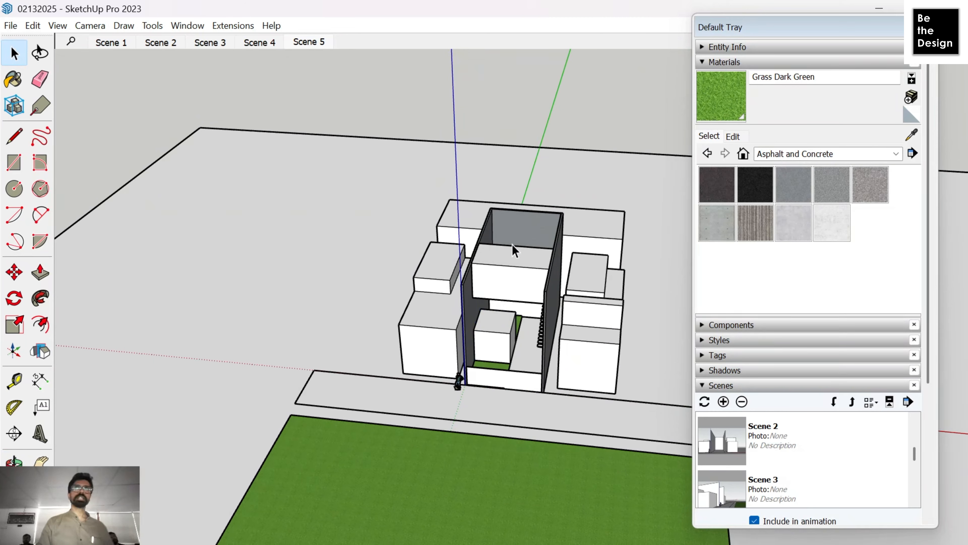
Step: Switch to the browser's Trimble sign-in page and sign in with one of the saved Google accounts
left_click(686, 500)
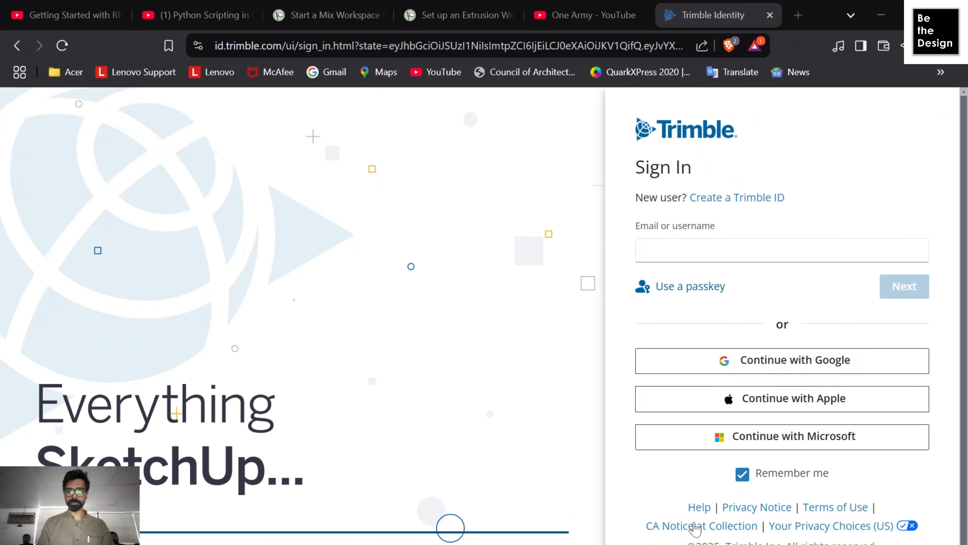
left_click(812, 363)
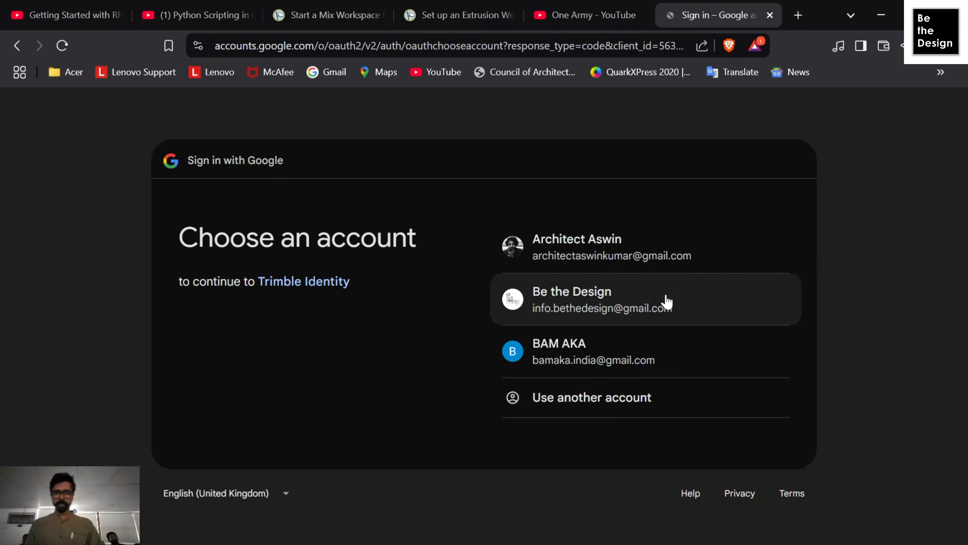
left_click(648, 310)
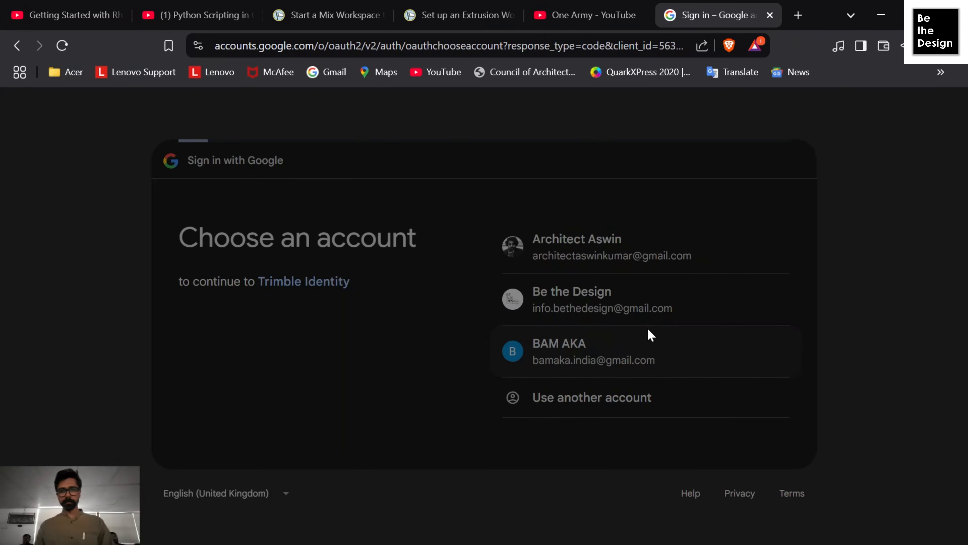
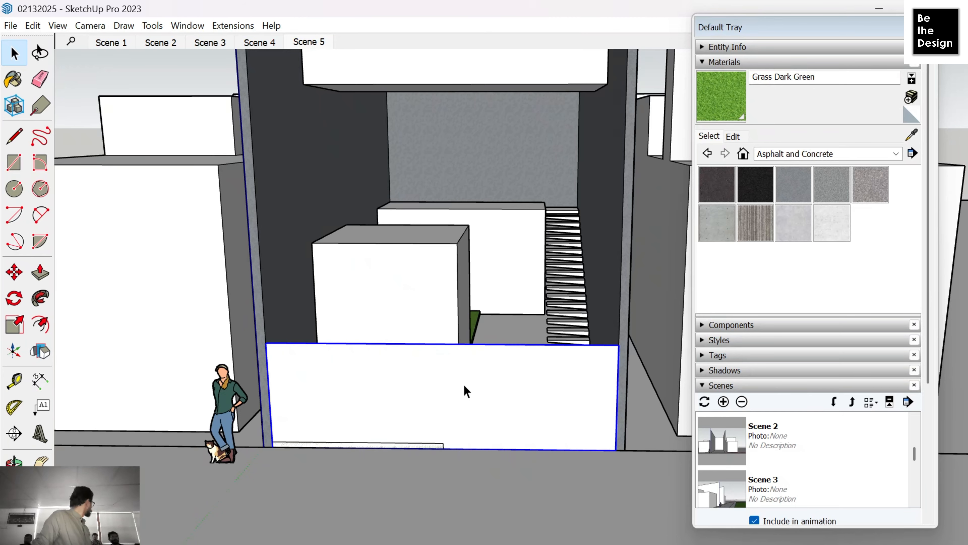
Step: Clear the front compound wall's selection and examine the house front at street level
scroll(381, 388, "down", 6)
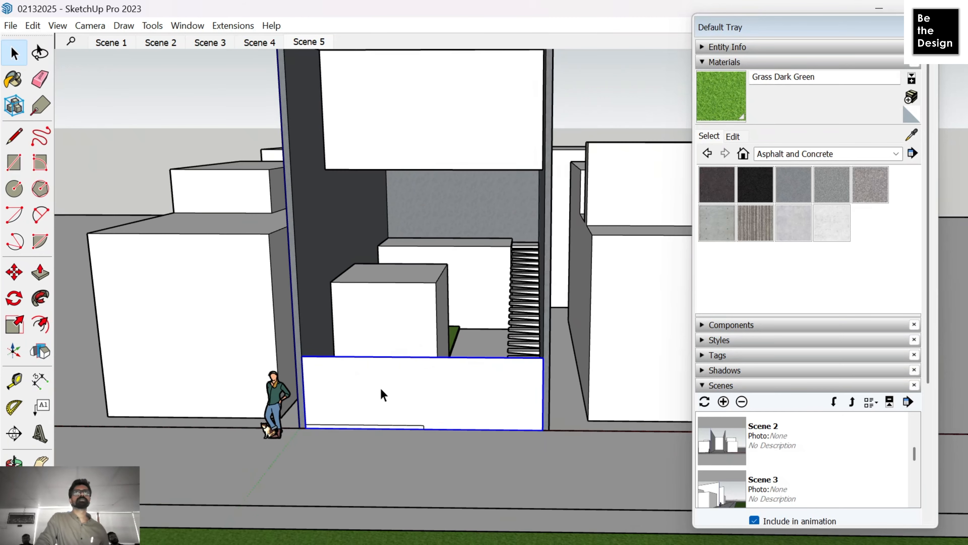
left_click(201, 154)
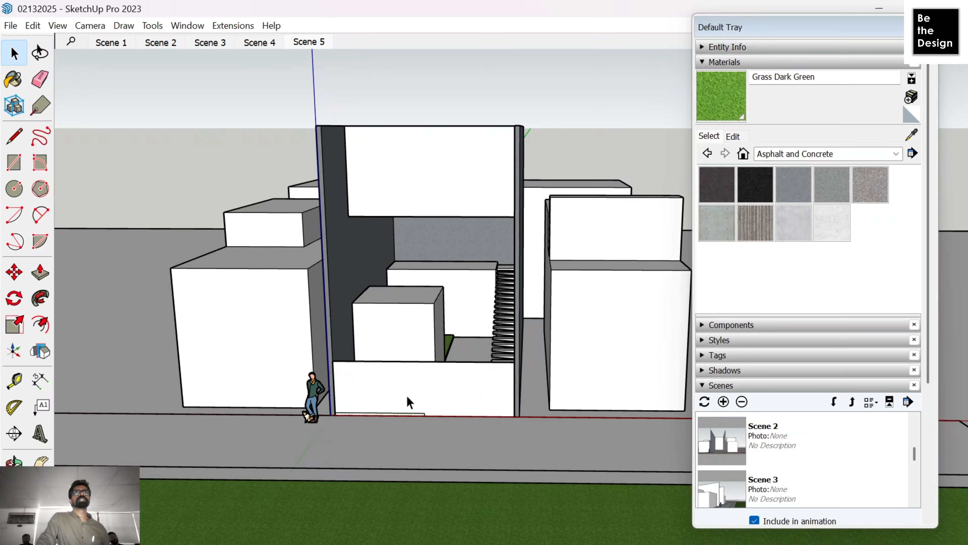
scroll(439, 394, "up", 5)
middle_click_drag(439, 394, 472, 357)
scroll(460, 392, "down", 5)
scroll(477, 164, "up", 3)
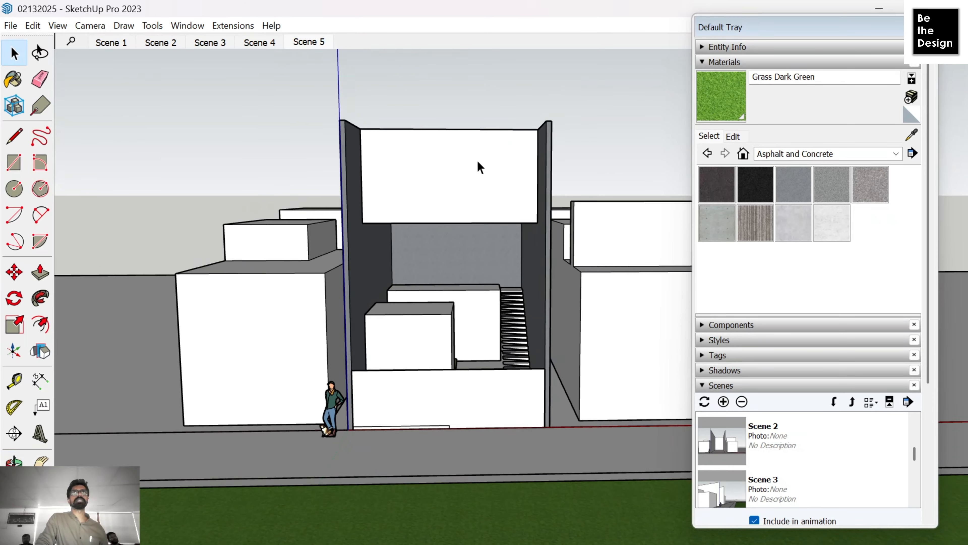
middle_click_drag(475, 197, 461, 160)
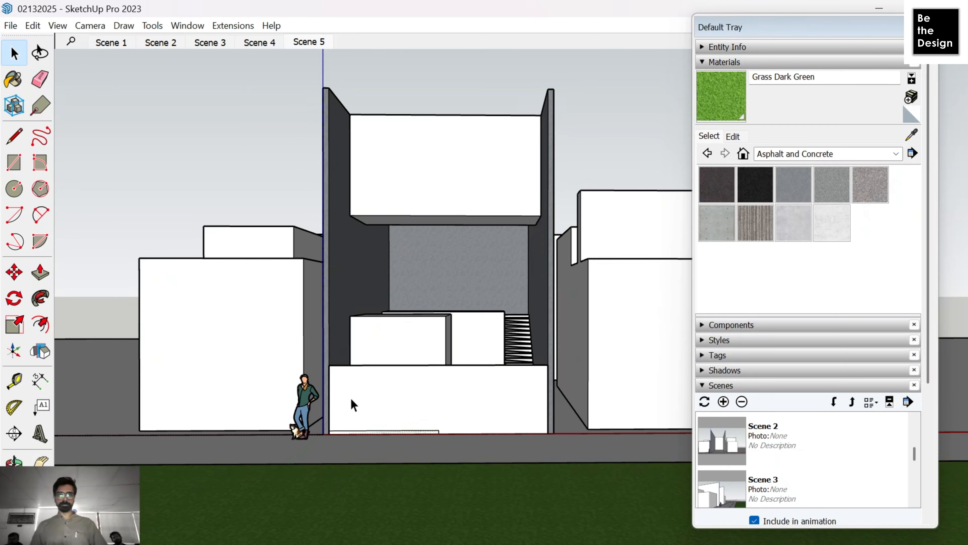
middle_click_drag(445, 415, 552, 488)
scroll(327, 395, "up", 3)
left_click(302, 400)
key("m")
scroll(568, 511, "down", 4)
left_click(550, 484)
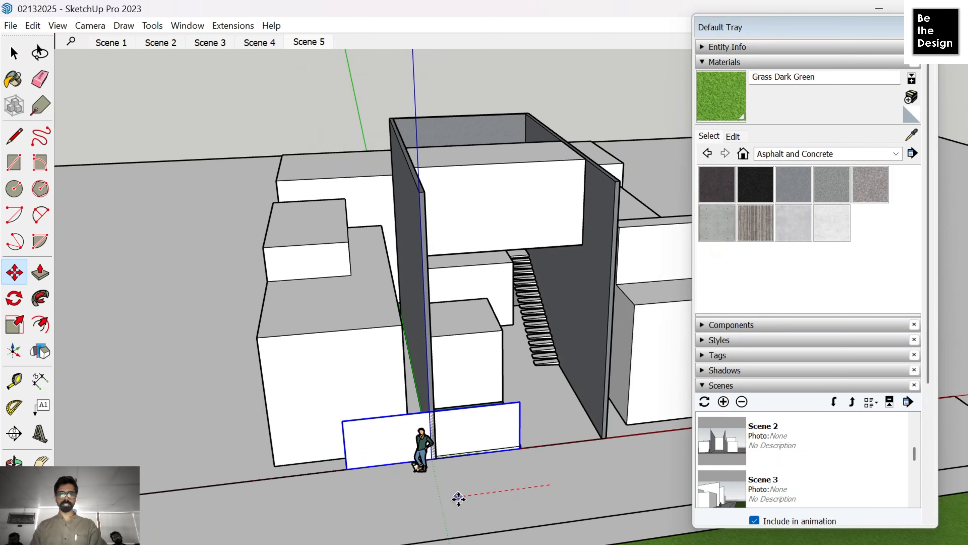
key("Escape")
Step: Examine the front compound wall, front lawn and paved entry strip close up and from above
scroll(560, 434, "up", 5)
middle_click_drag(415, 439, 331, 460)
middle_click_drag(331, 459, 349, 458)
scroll(420, 454, "down", 5)
middle_click_drag(492, 454, 513, 433)
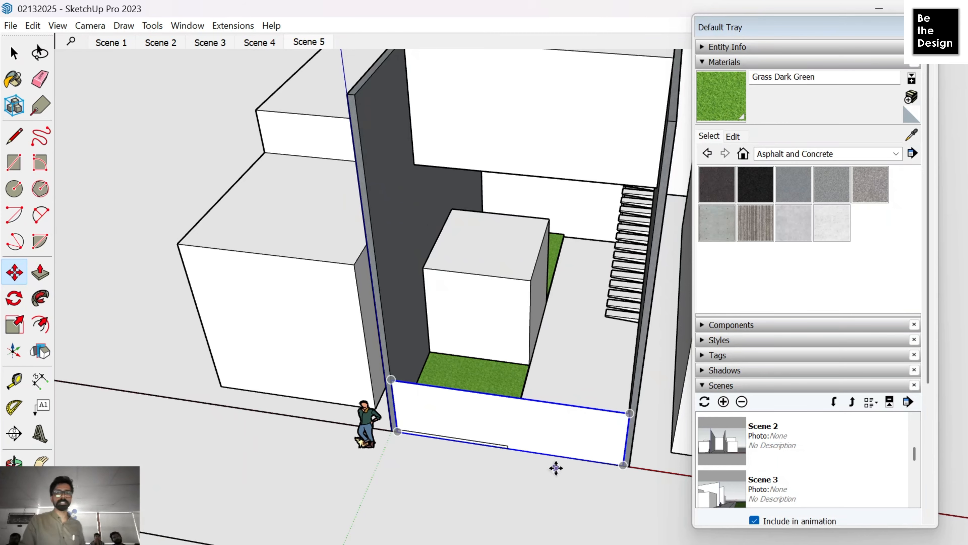
middle_click_drag(556, 468, 569, 482)
scroll(485, 429, "up", 2)
scroll(373, 406, "up", 2)
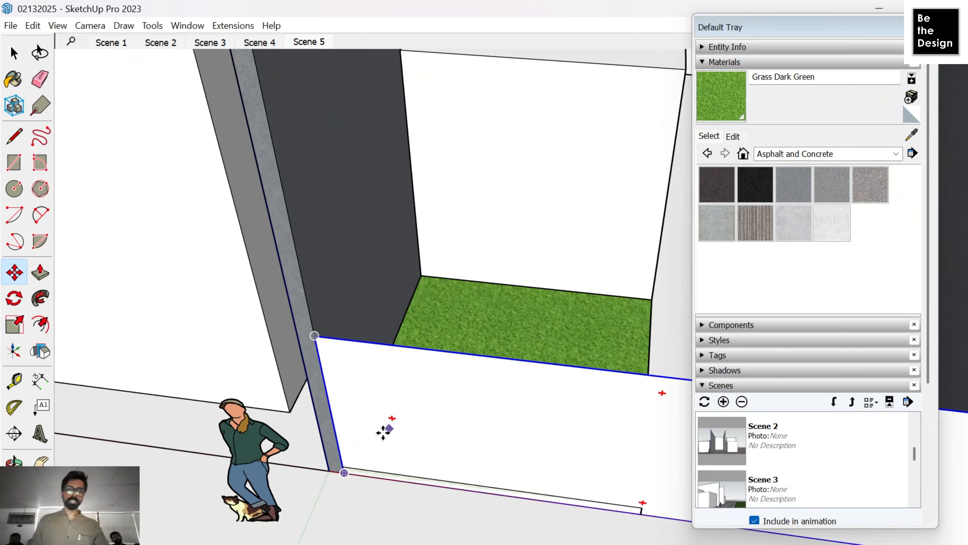
scroll(384, 432, "down", 2)
middle_click_drag(384, 433, 388, 506)
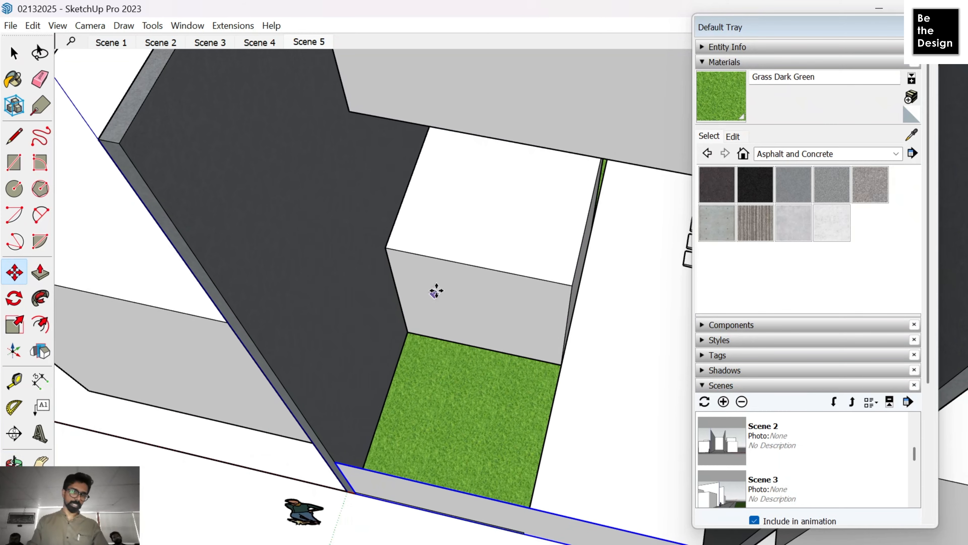
scroll(419, 423, "down", 3)
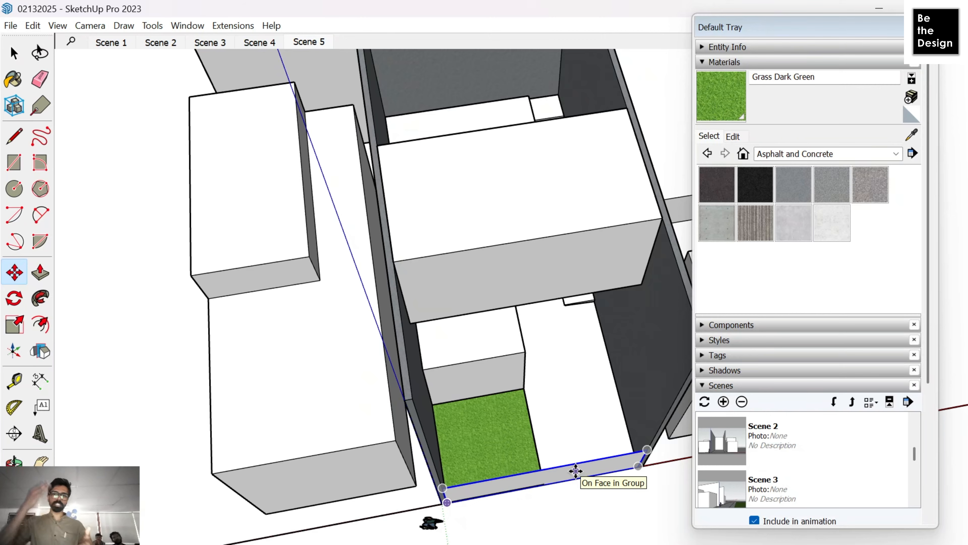
Step: Switch to the Brave browser and search the web for "SLIDING GATE THAT SLIDES INSIDE"
mouse_move(655, 543)
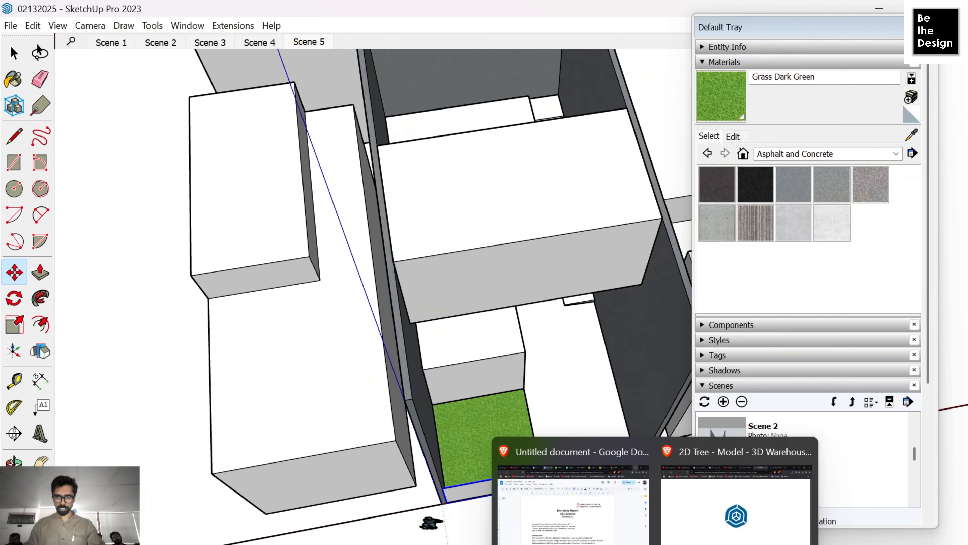
left_click(693, 536)
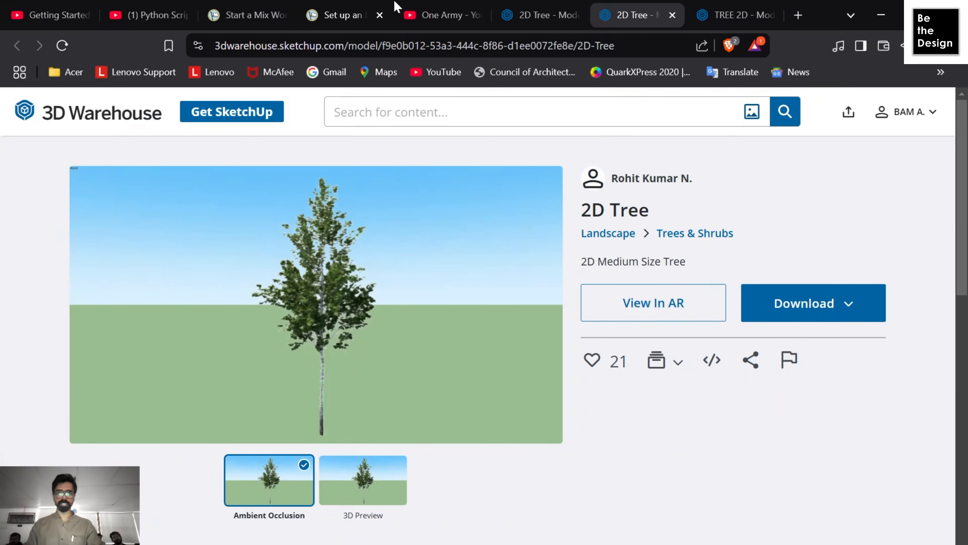
left_click(797, 16)
type("SLIDING GATE THAT")
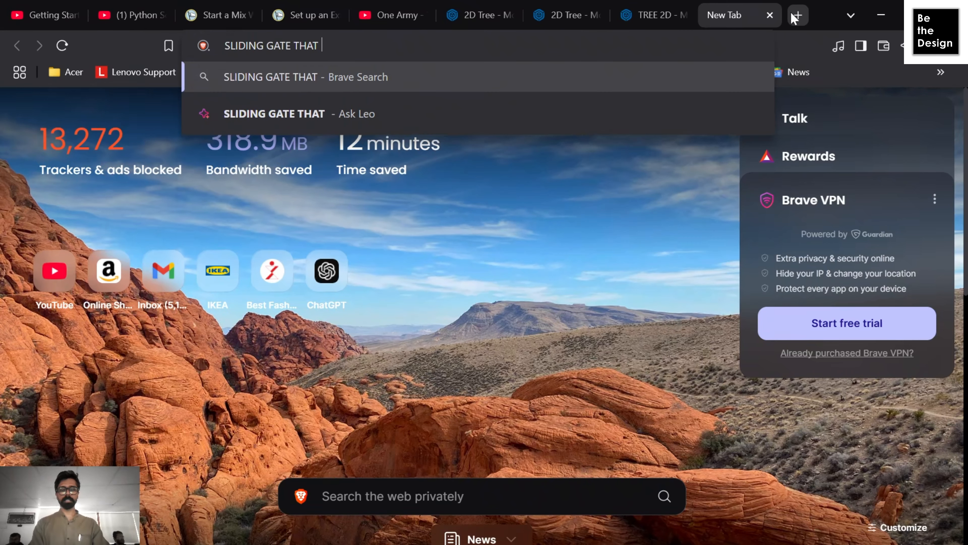
type(" SLIDES INSIDE")
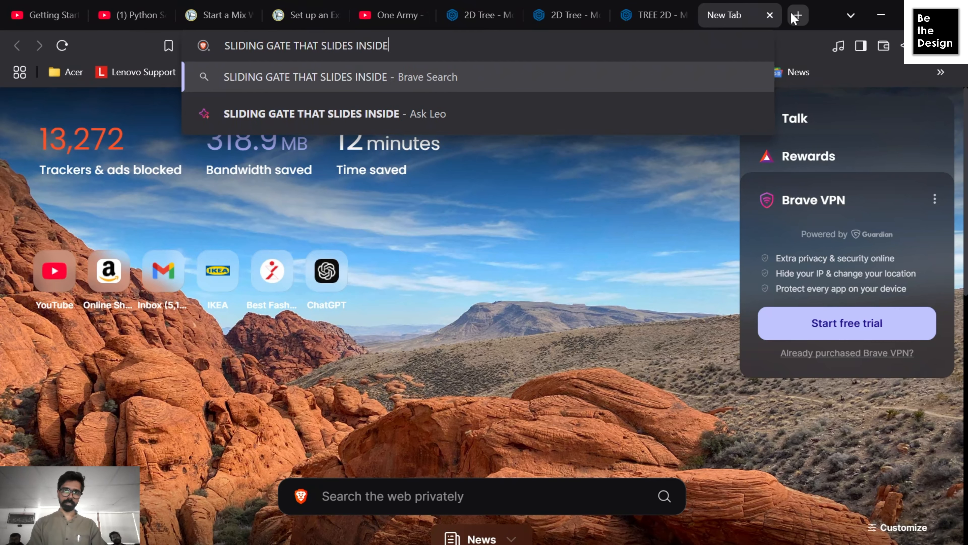
key("Return")
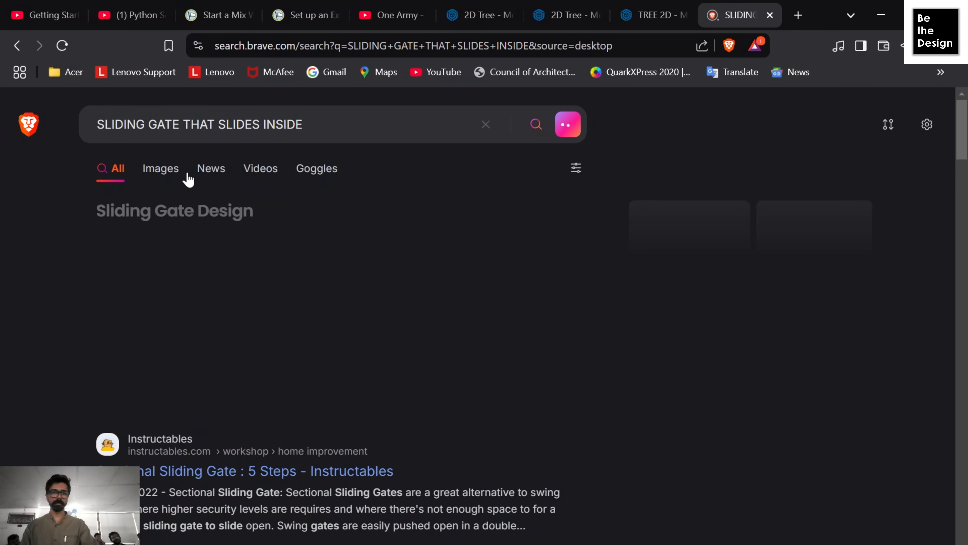
Step: Preview the green sliding gate photo among the image results and return to SketchUp
left_click(160, 168)
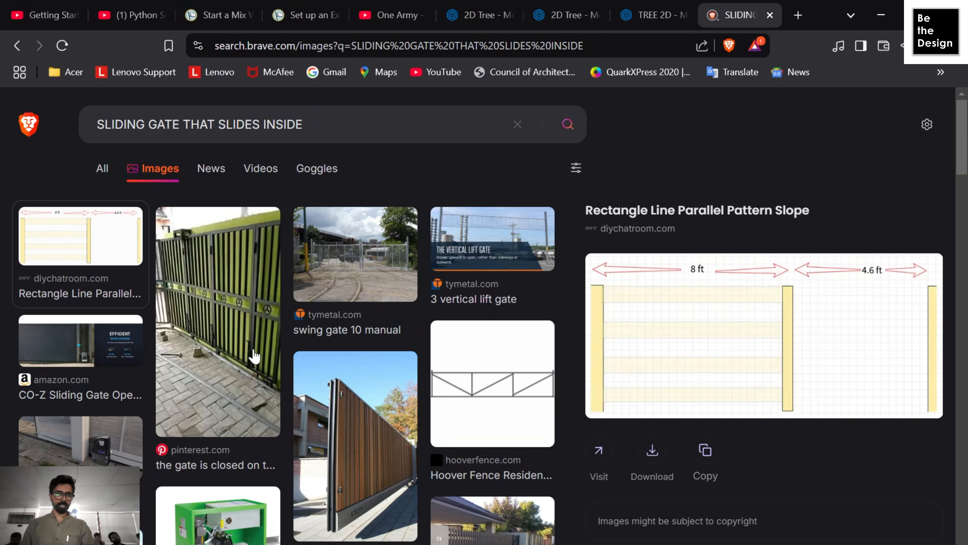
left_click(241, 329)
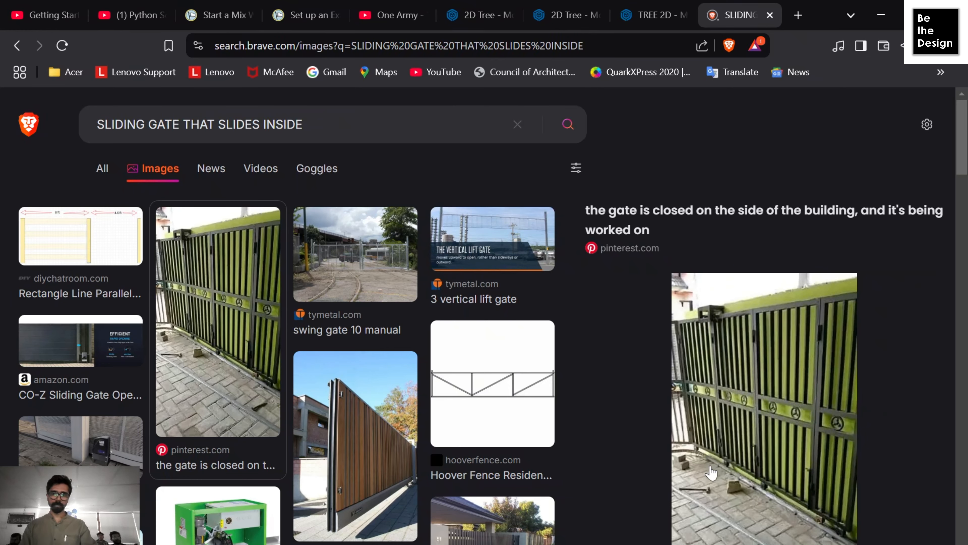
left_click(880, 14)
Step: Examine the plot from above and at an angle, and go through the views saved in the last scenes
scroll(613, 400, "up", 3)
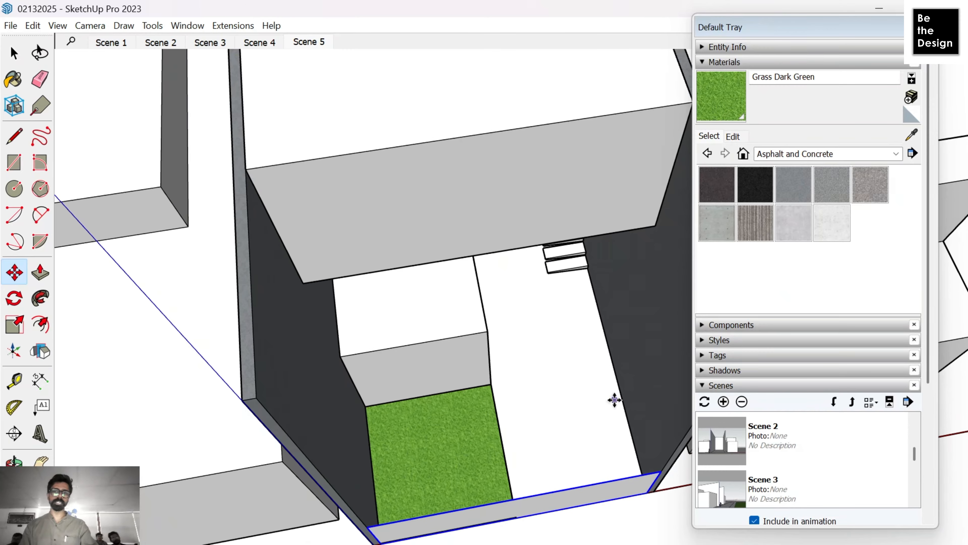
middle_click_drag(613, 400, 525, 345, "shift")
key("space")
scroll(524, 343, "up", 2)
scroll(524, 343, "down", 5)
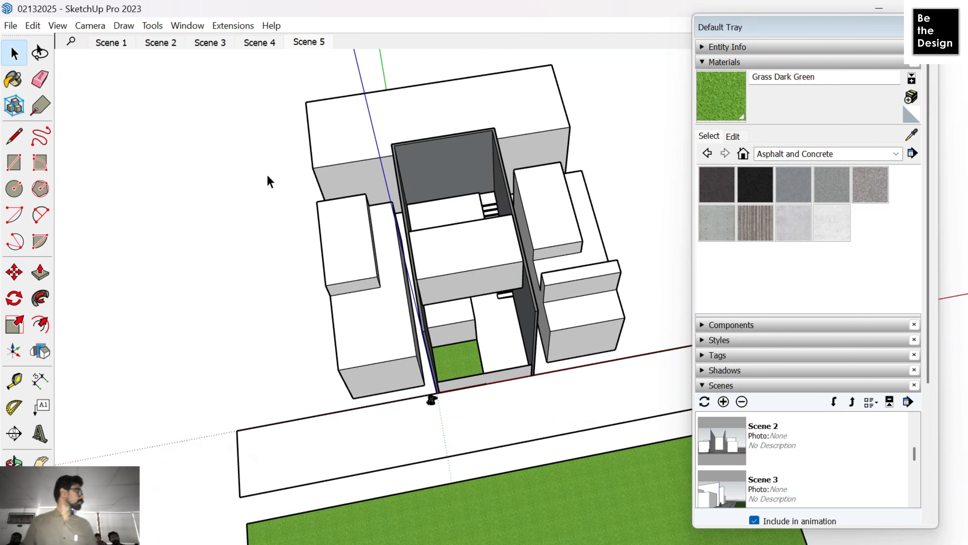
scroll(471, 383, "up", 3)
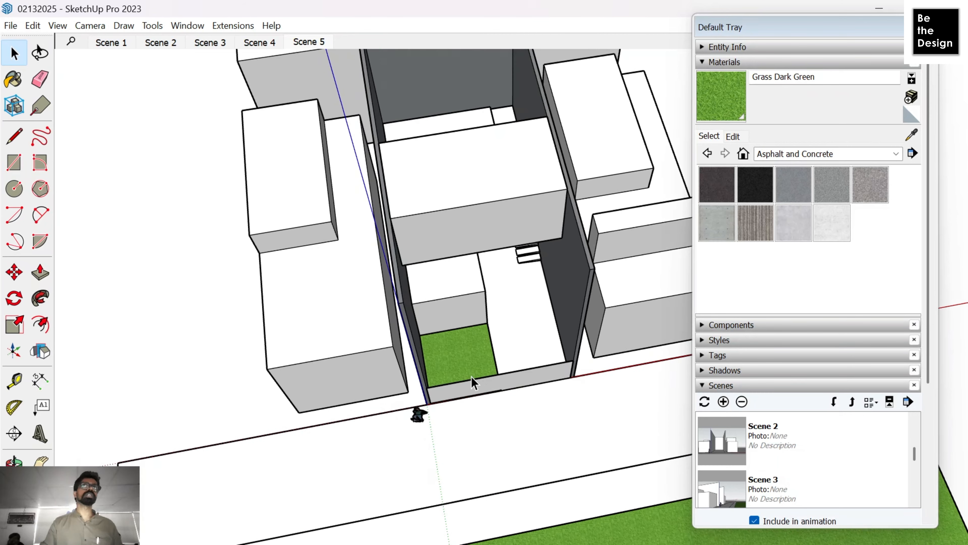
middle_click_drag(471, 383, 381, 202)
scroll(377, 200, "down", 3)
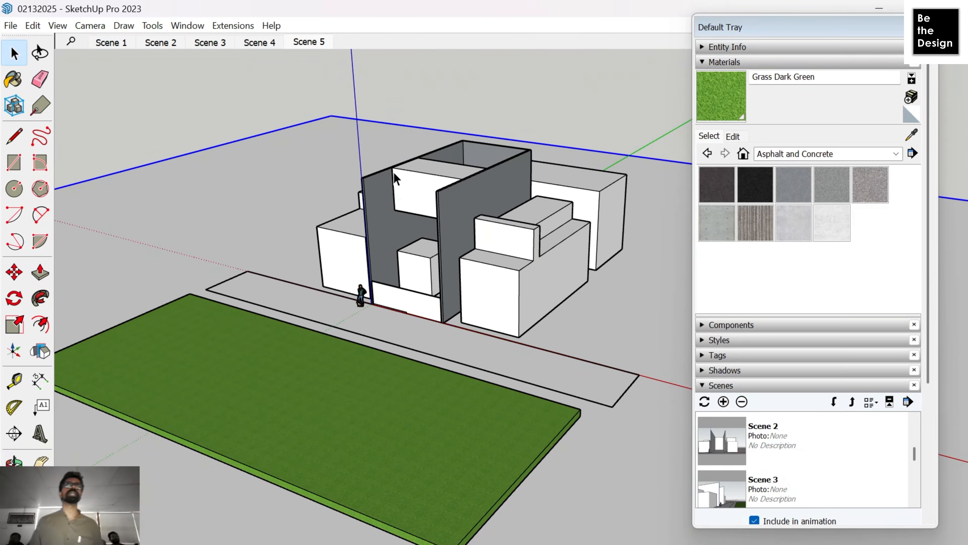
left_click(309, 43)
left_click(259, 42)
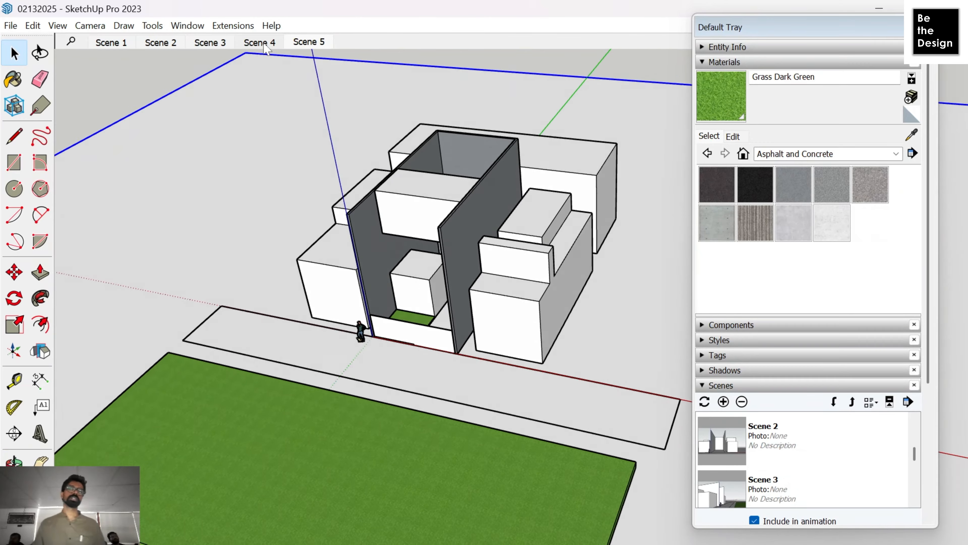
left_click(214, 45)
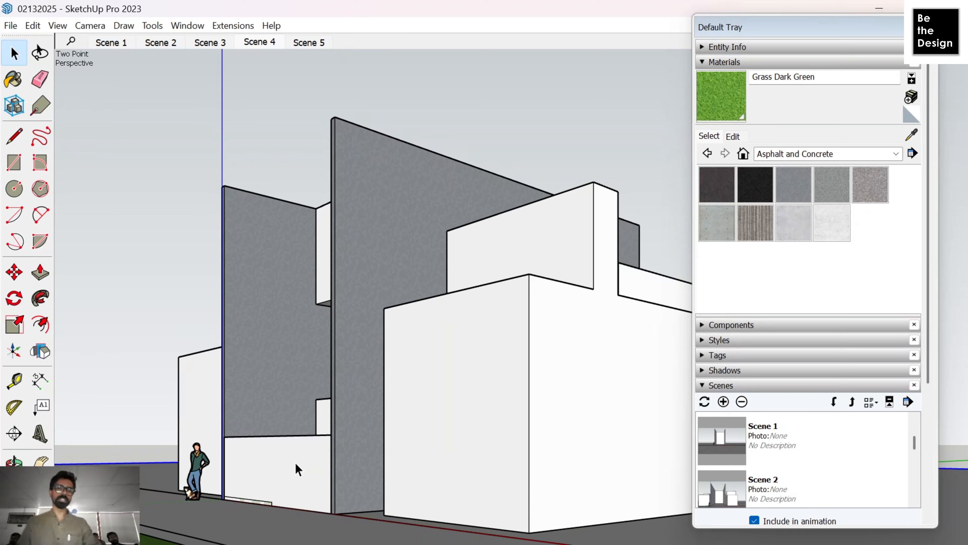
Step: Give the front compound wall a slight thickness with Push/Pull inside its group, and leave the whole wall selected
scroll(295, 462, "up", 2)
left_click(268, 465)
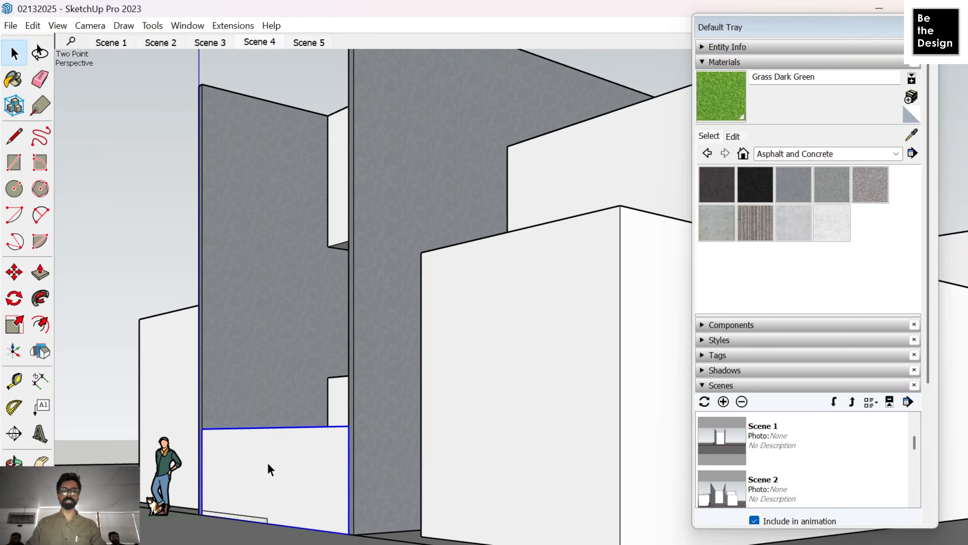
middle_click_drag(268, 465, 361, 386)
scroll(360, 380, "up", 3)
double_click(359, 377)
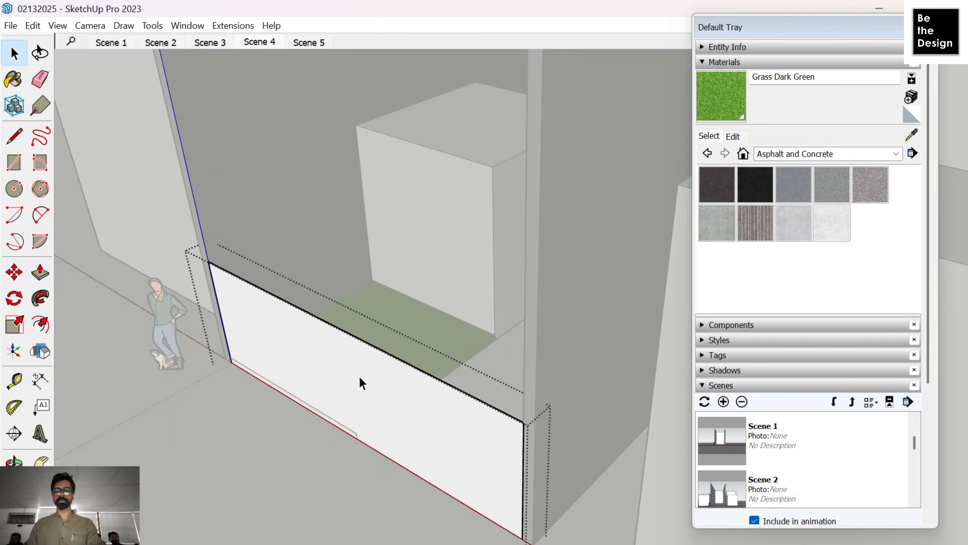
key("p")
left_click_drag(359, 376, 373, 377)
key("Return")
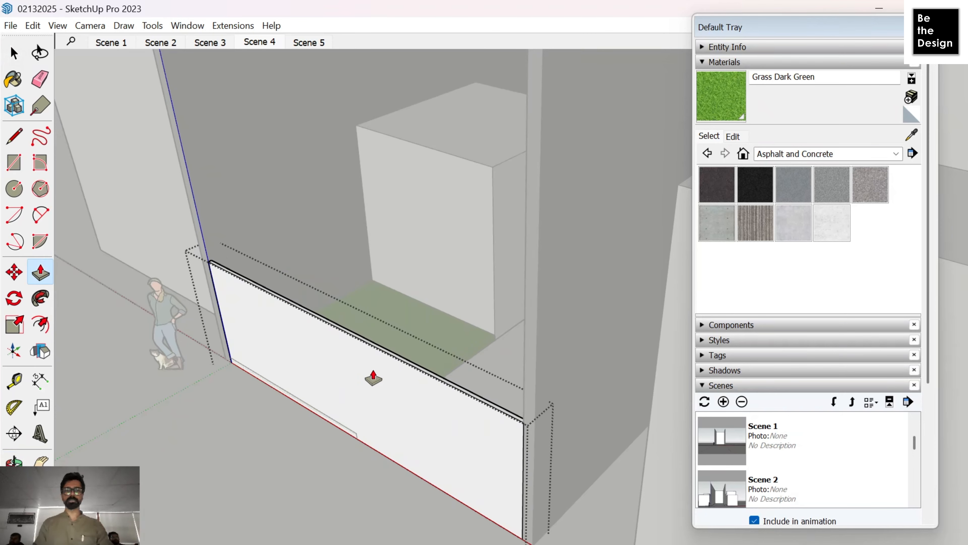
key("space")
key("Escape")
left_click(307, 346)
middle_click_drag(284, 332, 294, 288)
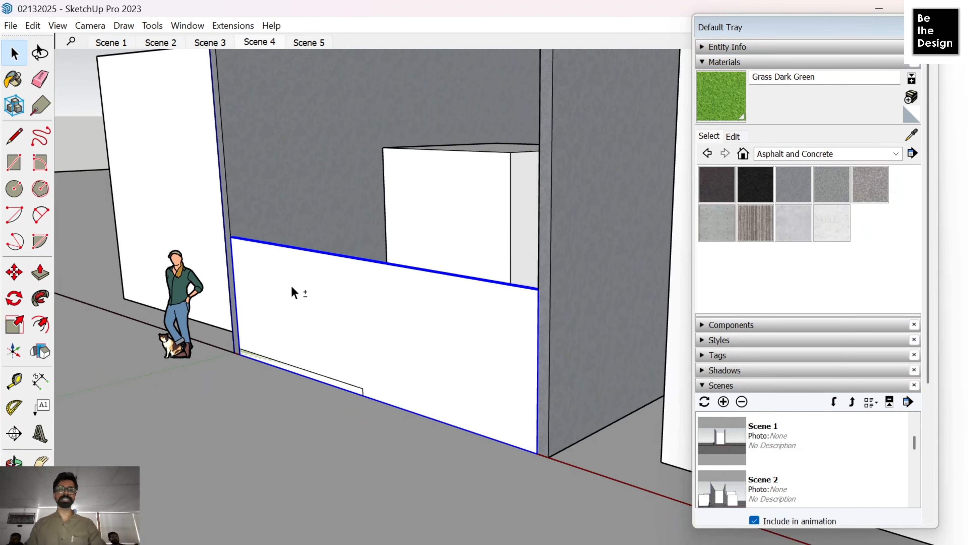
key("m")
scroll(233, 245, "down", 2)
left_click_drag(234, 244, 234, 113)
scroll(238, 108, "down", 3)
middle_click_drag(233, 113, 251, 308)
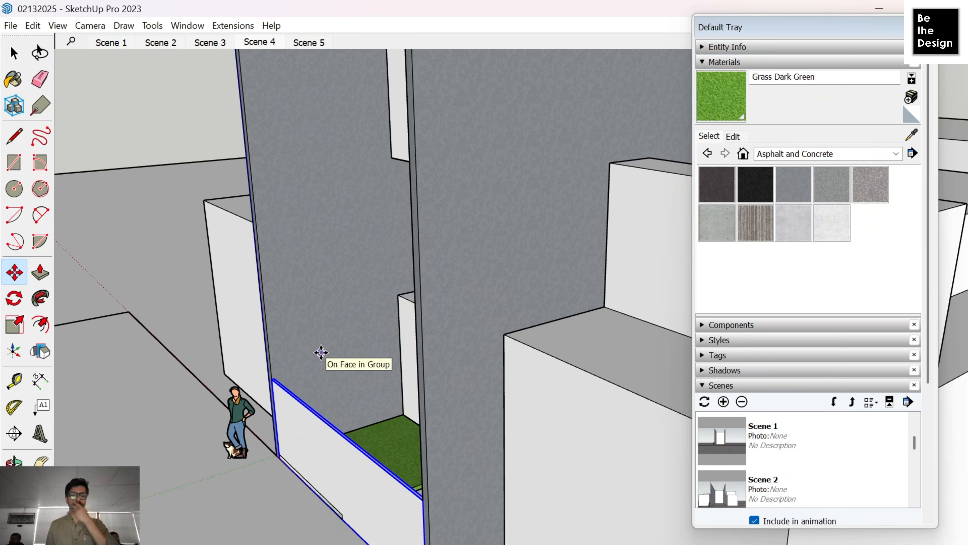
Step: Raise the front compound wall by pulling up its top face inside the group
middle_click_drag(321, 352, 389, 389)
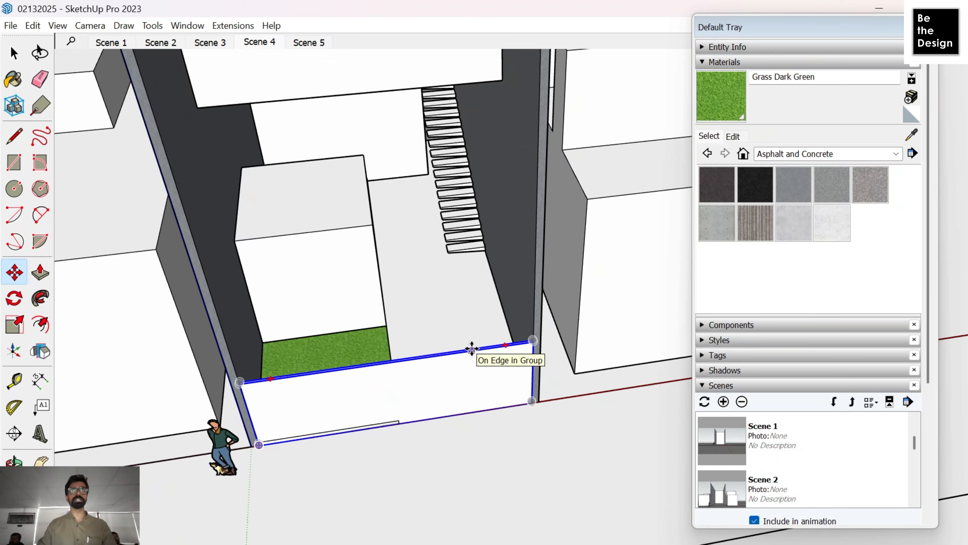
scroll(263, 426, "up", 3)
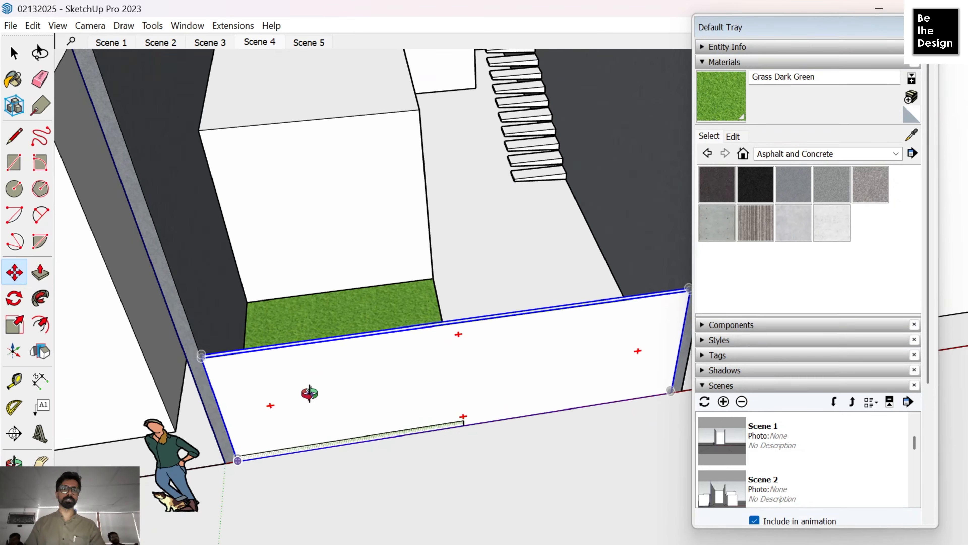
middle_click_drag(310, 393, 214, 367)
scroll(252, 292, "up", 3)
key("space")
scroll(279, 261, "up", 2)
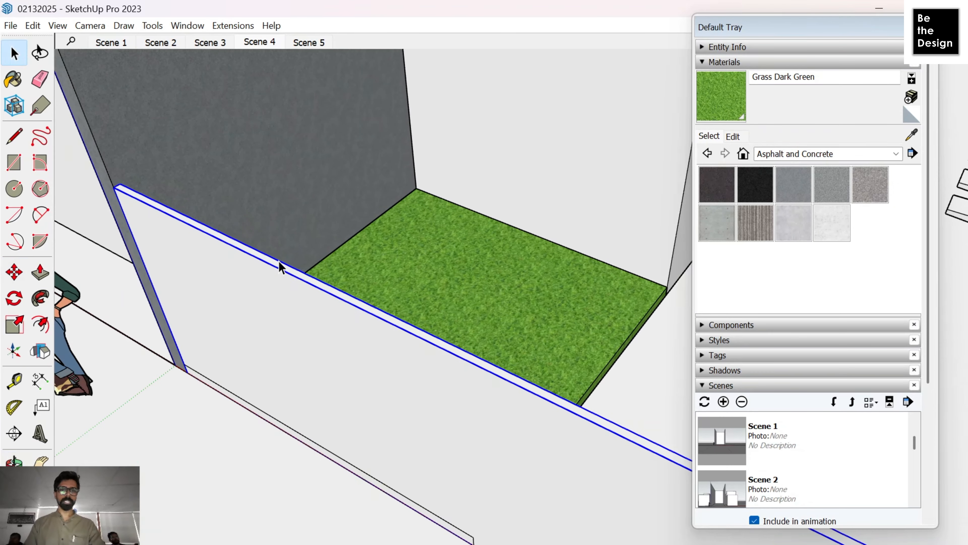
middle_click_drag(214, 329, 238, 277)
key("p")
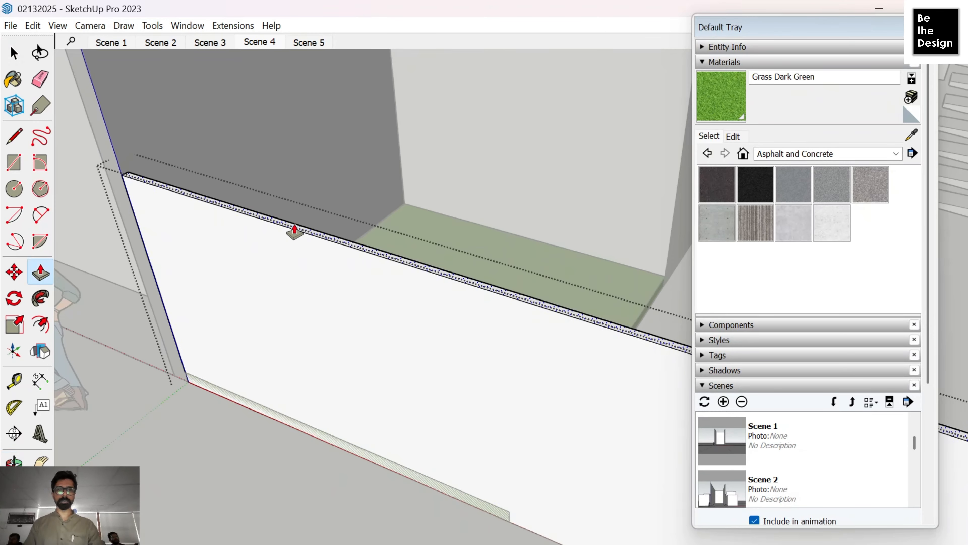
left_click_drag(293, 228, 292, 204)
key("Return")
key("space")
key("Escape")
right_click(291, 196)
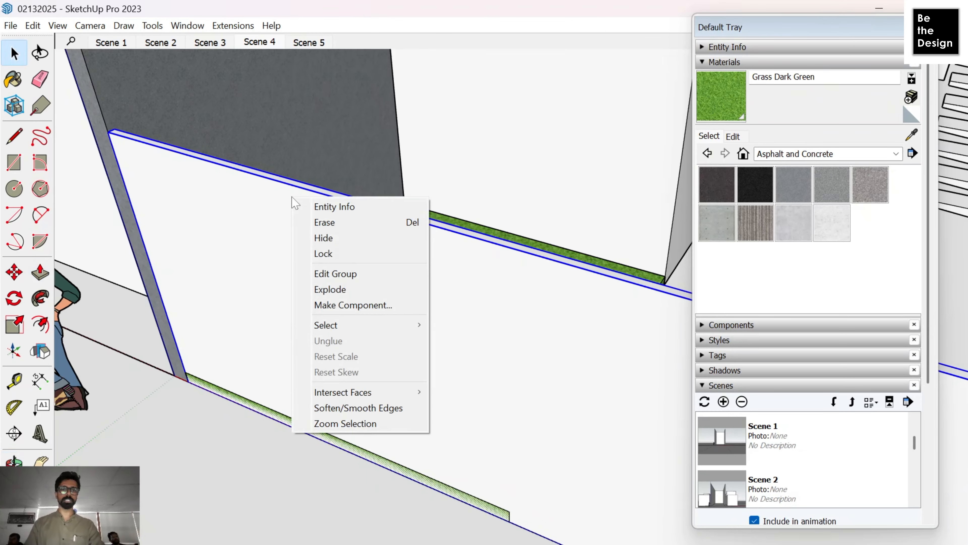
left_click(268, 243)
Step: Lay out a horizontal guide just below the front wall's top edge and two vertical guides near its left end
middle_click_drag(266, 250, 344, 244)
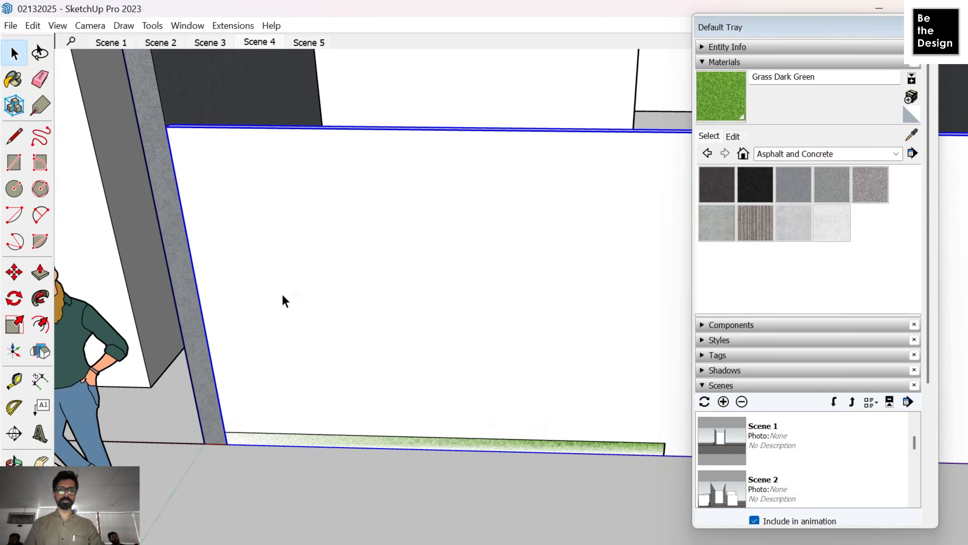
scroll(282, 302, "down", 3)
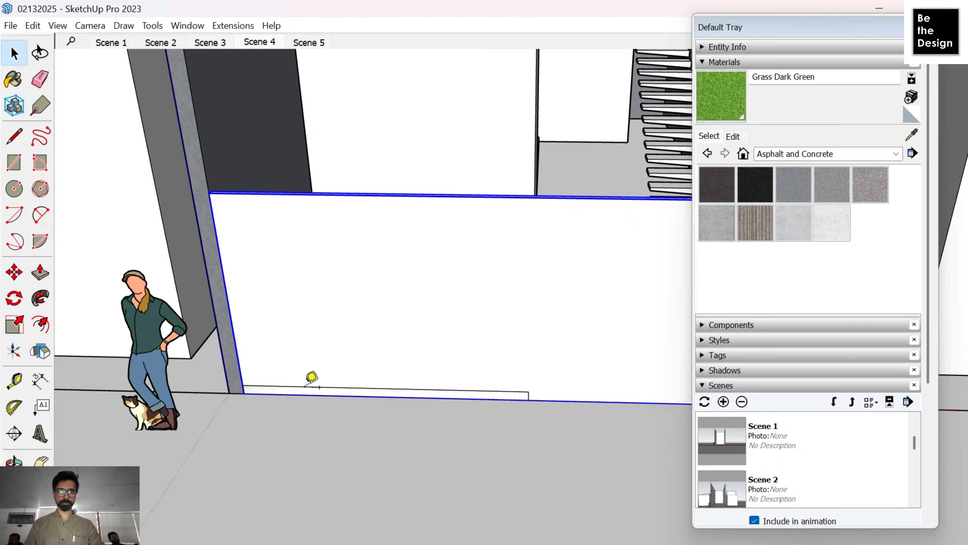
key("t")
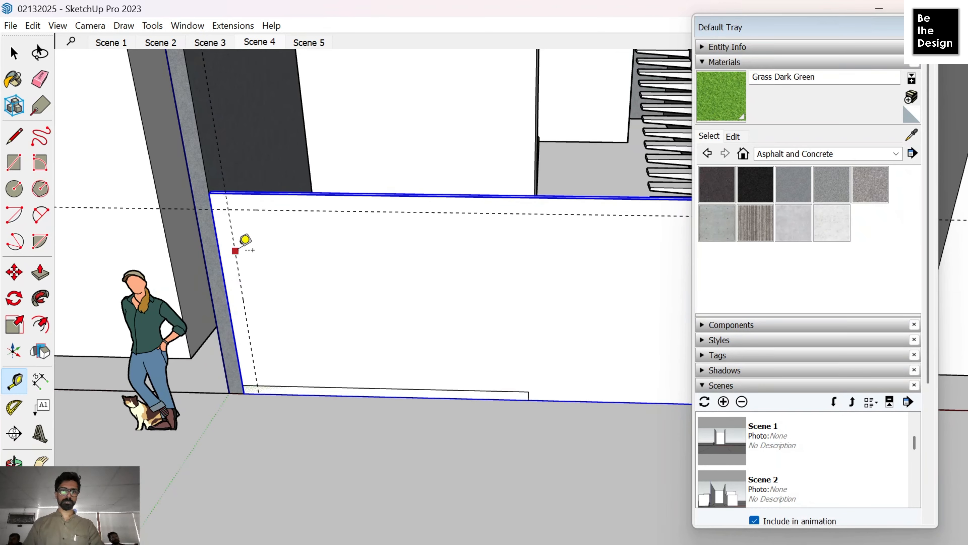
left_click(235, 250)
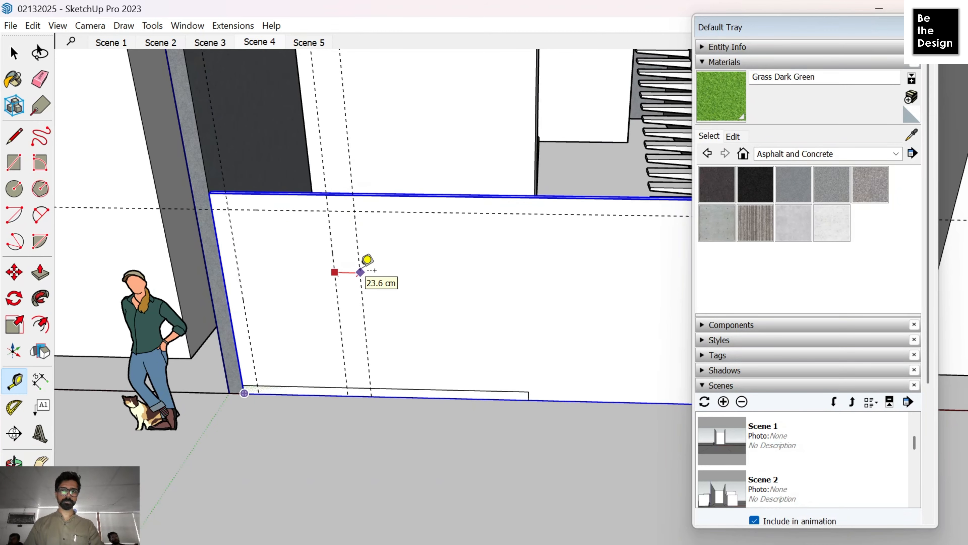
scroll(361, 272, "down", 3)
middle_click_drag(360, 271, 378, 365)
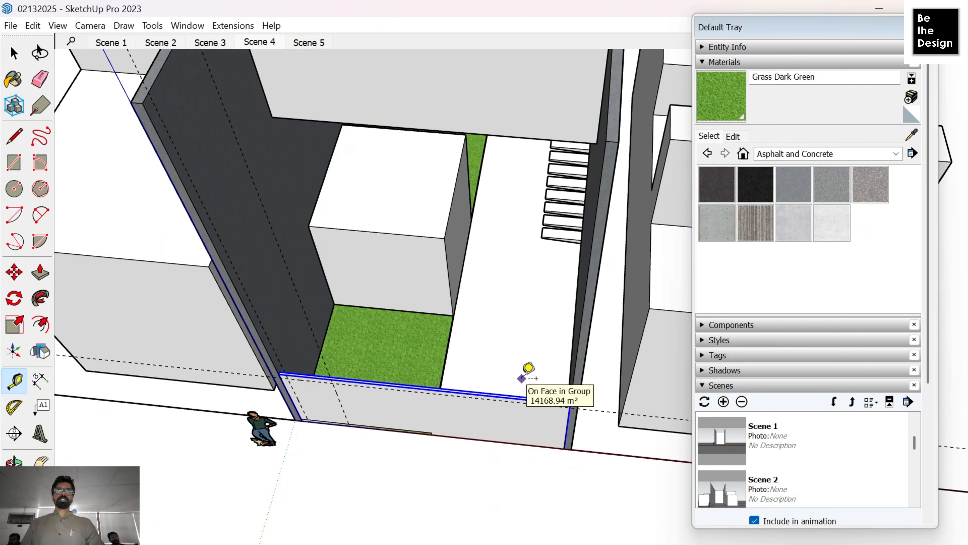
key("space")
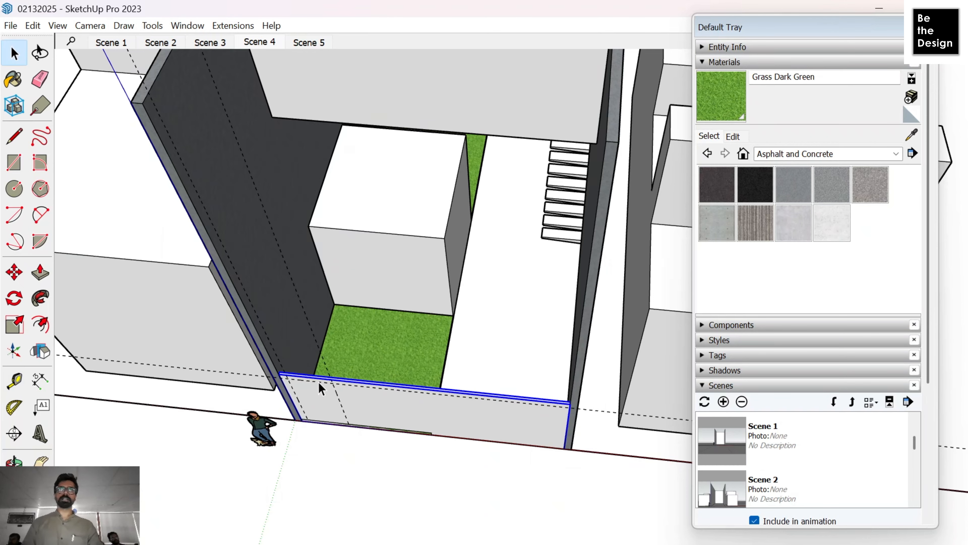
Step: Add a vertical guide just inside the front compound wall's right end
scroll(331, 368, "up", 4)
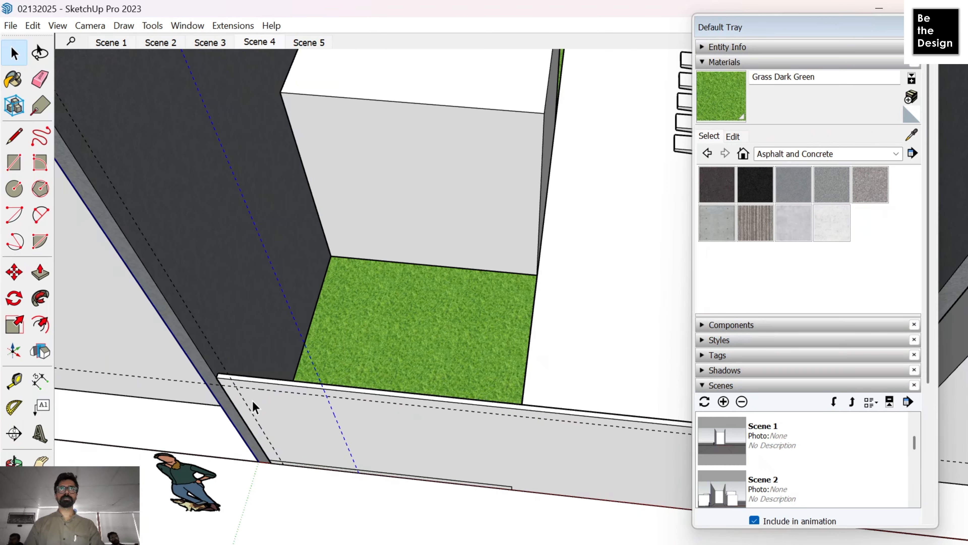
scroll(350, 412, "down", 3)
scroll(603, 438, "up", 3)
key("t")
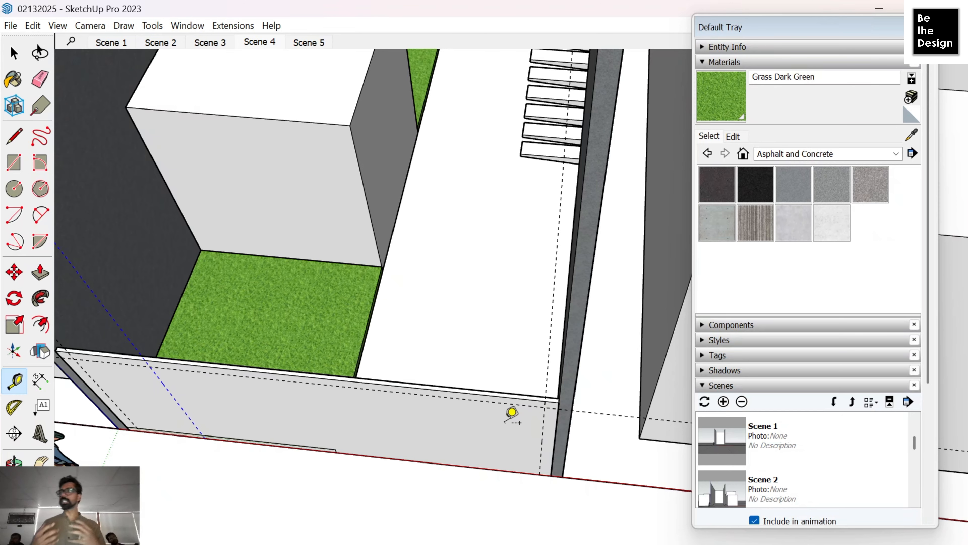
key("space")
left_click(476, 441)
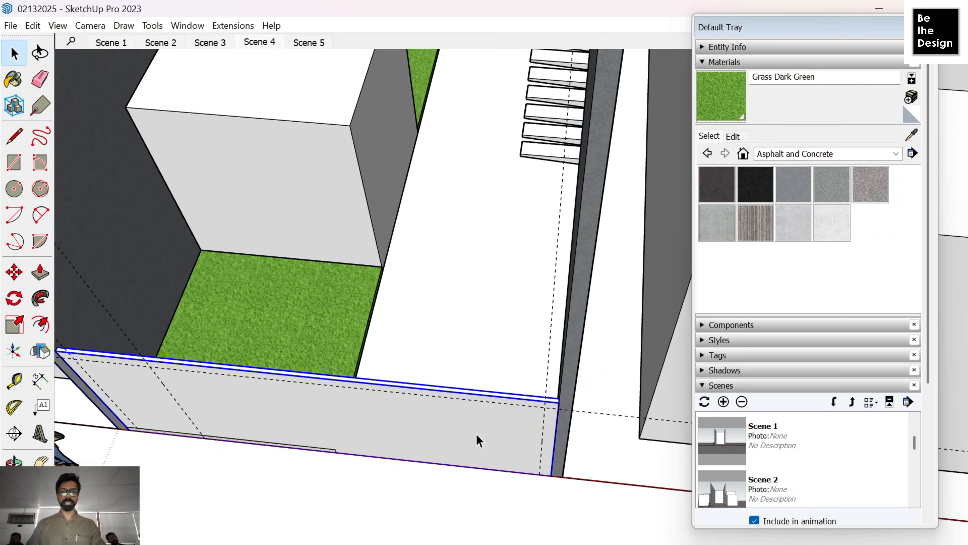
middle_click_drag(366, 431, 424, 454)
key("m")
left_click_drag(513, 441, 510, 296)
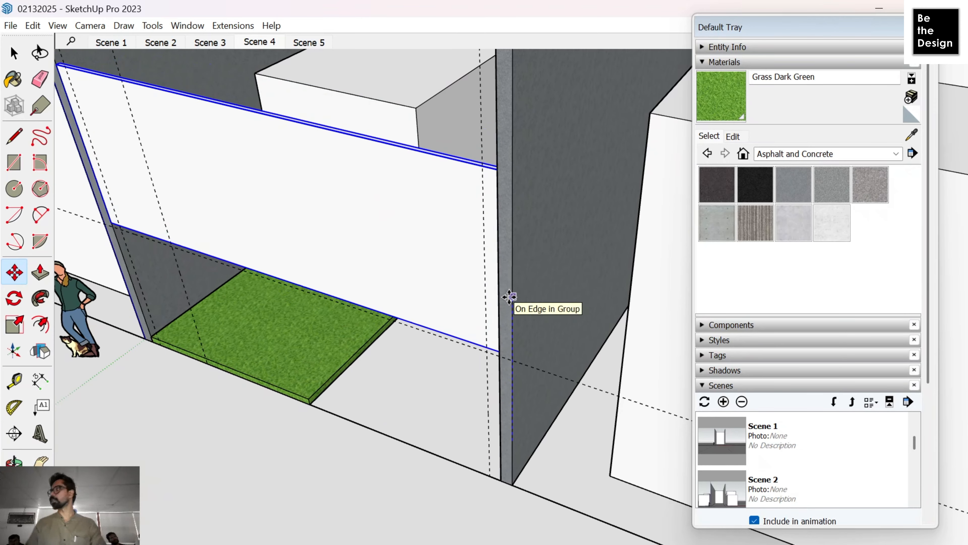
key("Escape")
Step: Add a second vertical guide farther in from the front wall's right end and a horizontal guide just above its bottom edge
scroll(483, 330, "down", 1)
scroll(385, 335, "up", 2)
key("t")
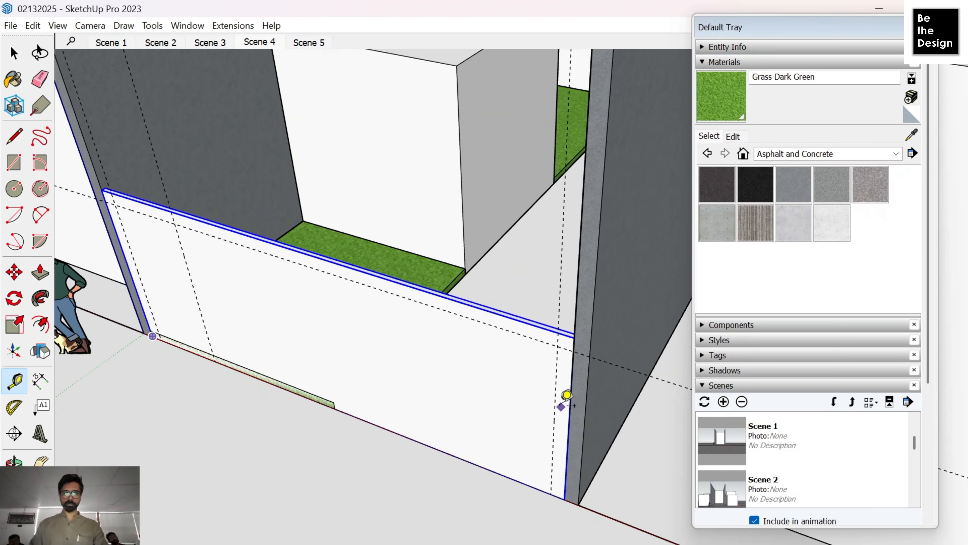
left_click(554, 402)
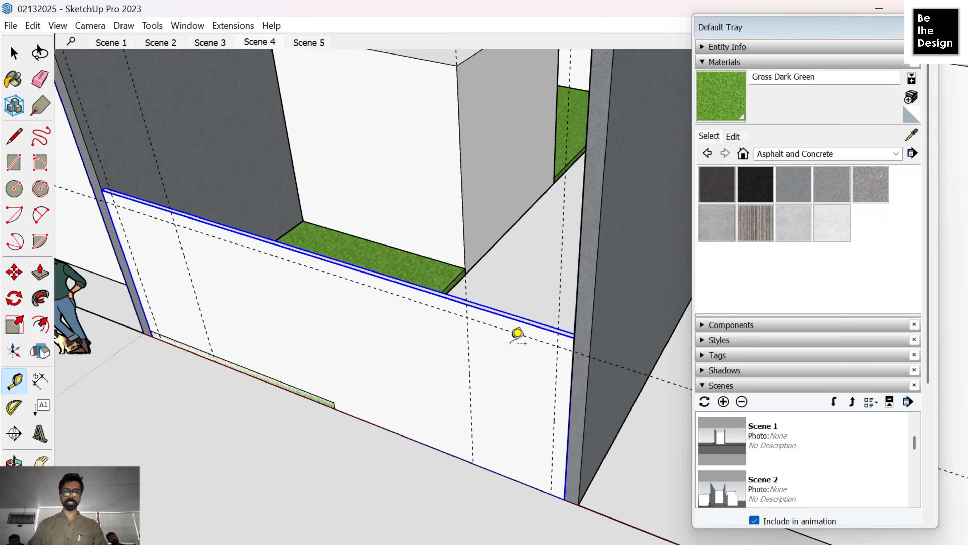
right_click(511, 477)
key("Escape")
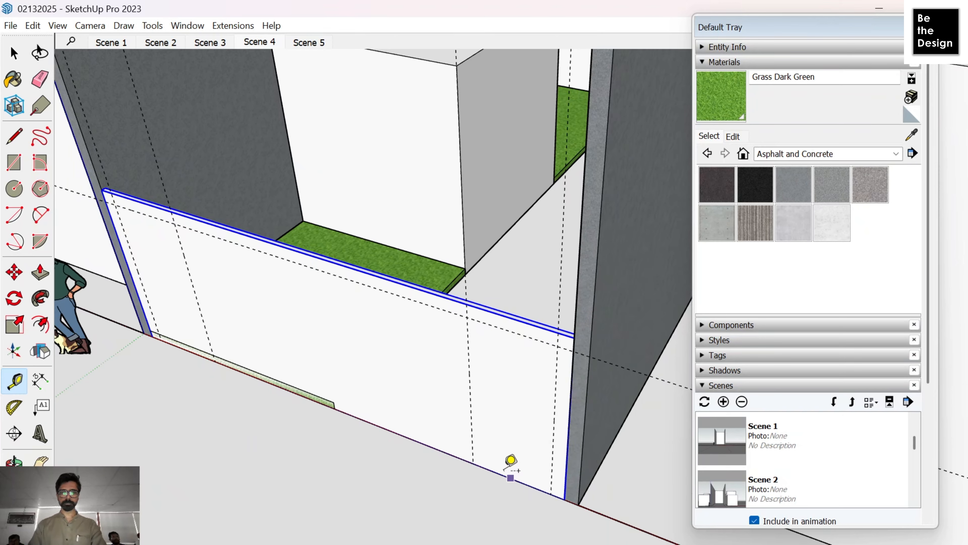
Step: Inside the front wall's group, draw a rectangle bounded by the guides near the wall's right end
key("space")
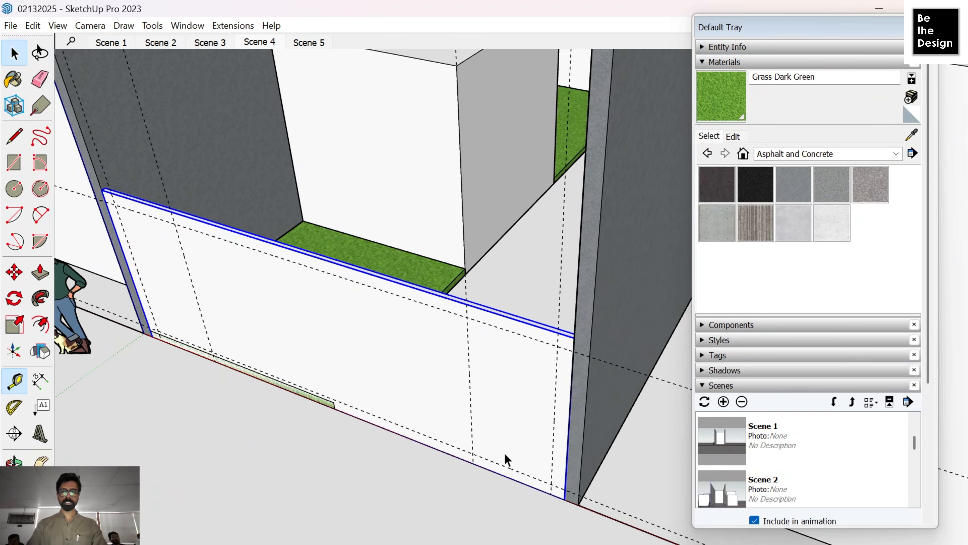
double_click(498, 440)
key("r")
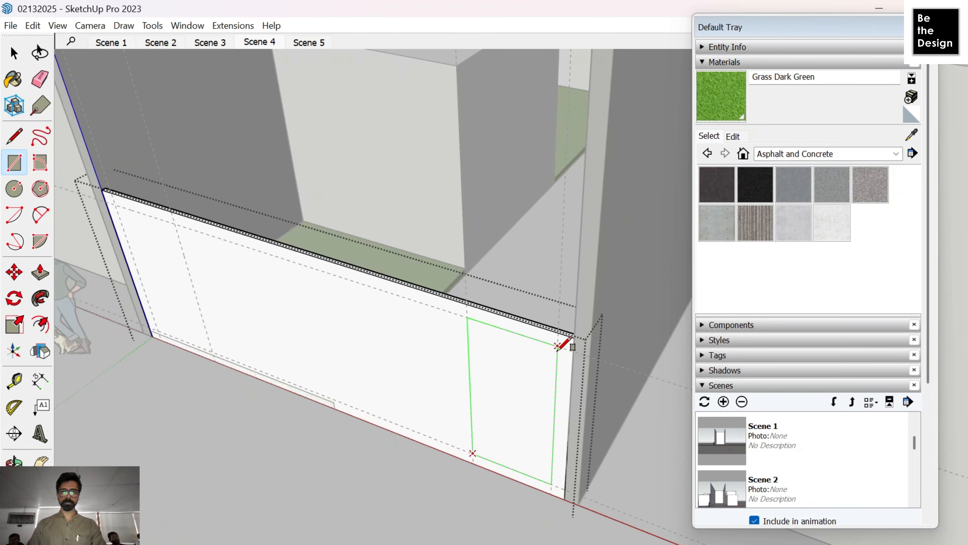
left_click(557, 346)
key("space")
Step: Push the rectangle through the wall's thickness to cut a gate opening, and leave the wall group
key("p")
scroll(519, 343, "up", 2)
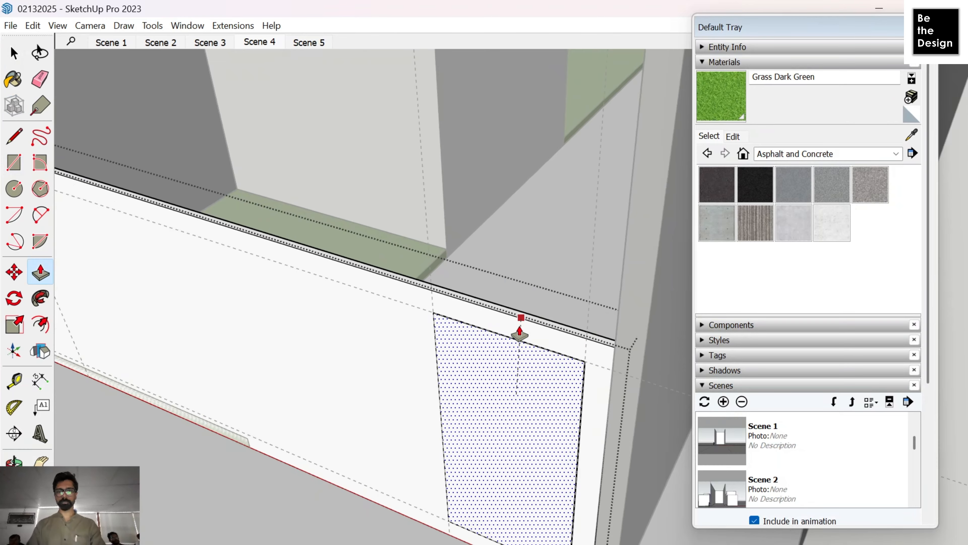
left_click(534, 319)
scroll(538, 315, "down", 4)
key("space")
key("Escape")
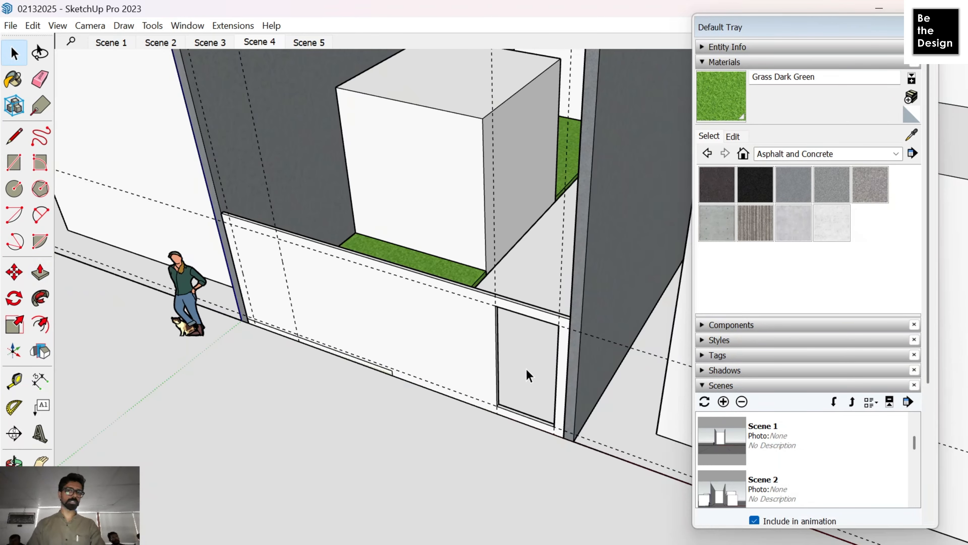
Step: Draw a rectangle that fills the opening outside the wall group and make it a group of its own
key("r")
middle_click_drag(529, 376, 579, 395)
scroll(566, 379, "up", 3)
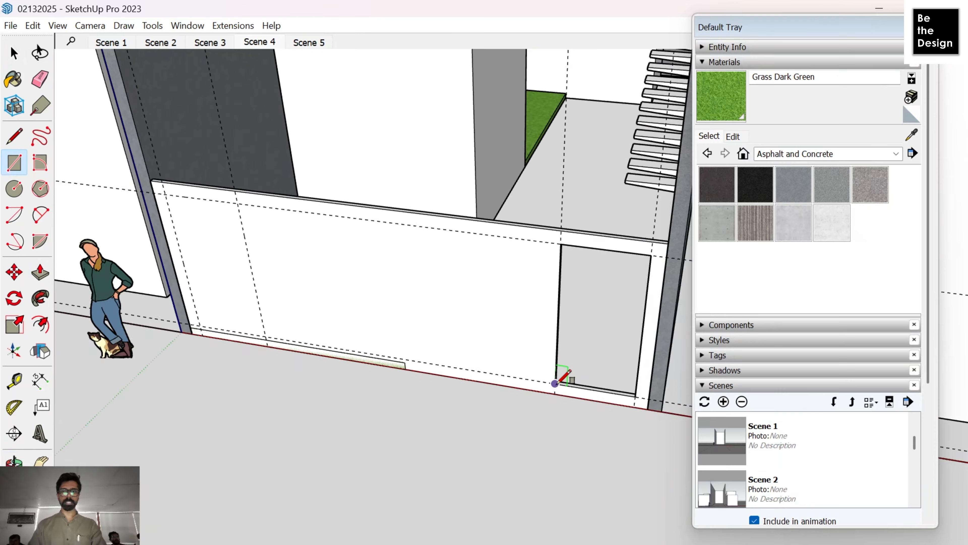
left_click(555, 383)
scroll(555, 383, "down", 1)
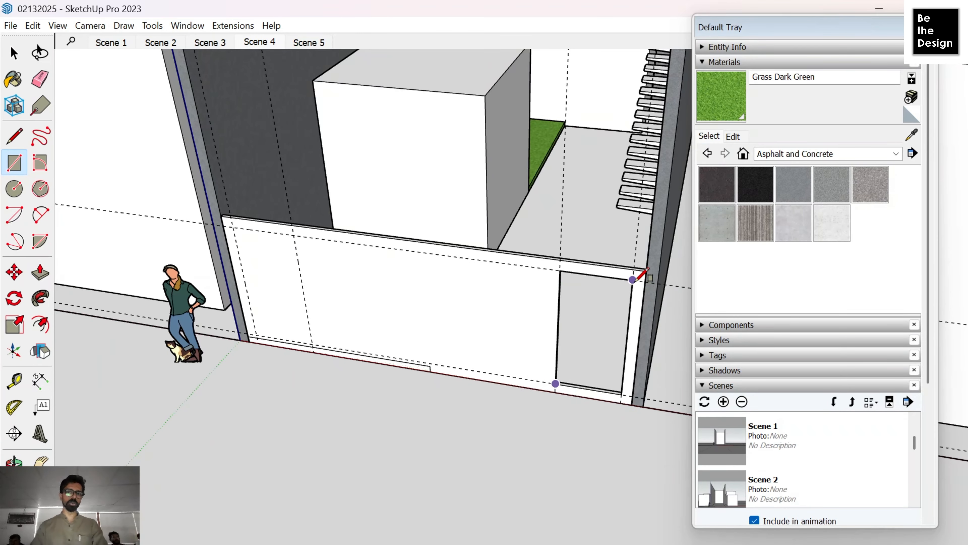
left_click(633, 280)
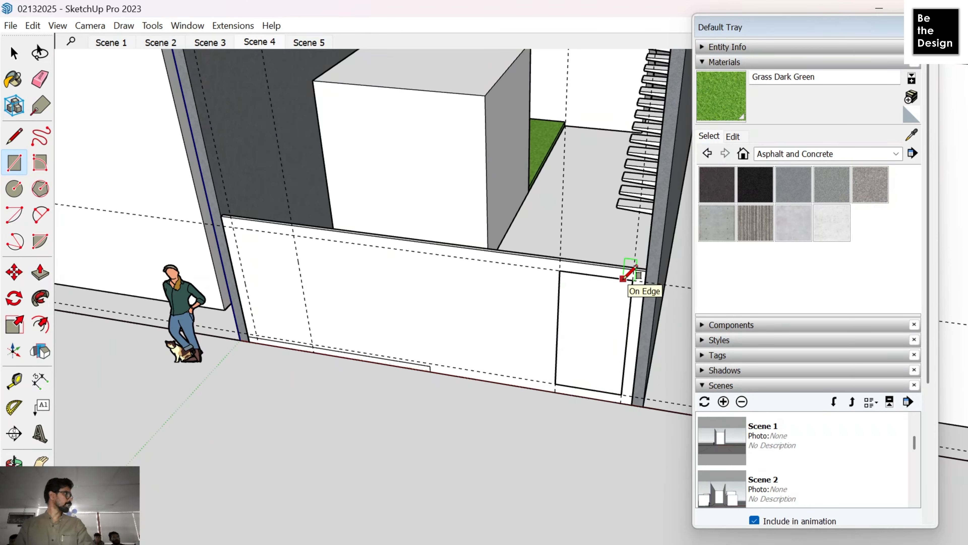
key("space")
right_click(594, 332)
left_click(644, 454)
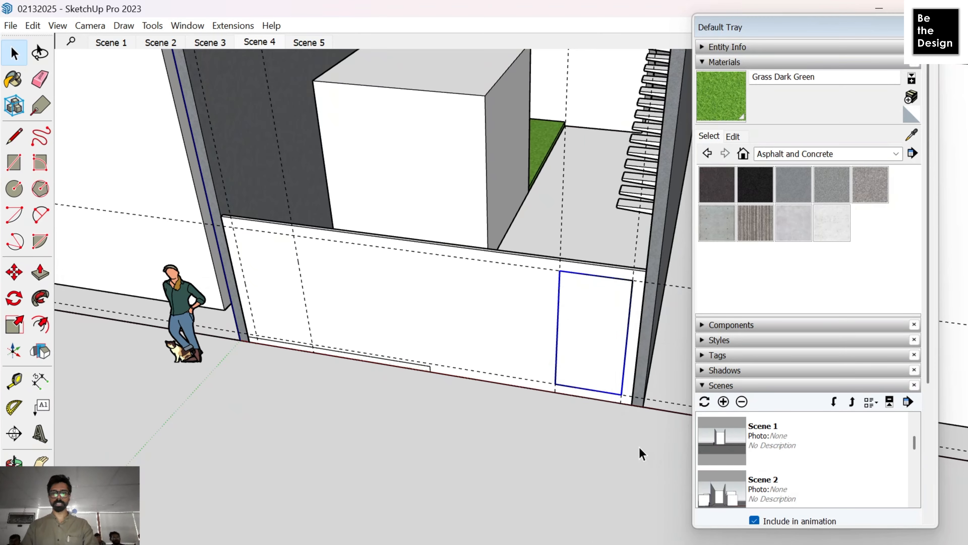
Step: Examine up close how the new panel sits within the thickness of the wall opening
middle_click_drag(502, 327, 391, 361)
scroll(480, 312, "up", 3)
scroll(480, 312, "up", 3)
middle_click_drag(430, 277, 45, 309)
middle_click_drag(481, 359, 404, 234)
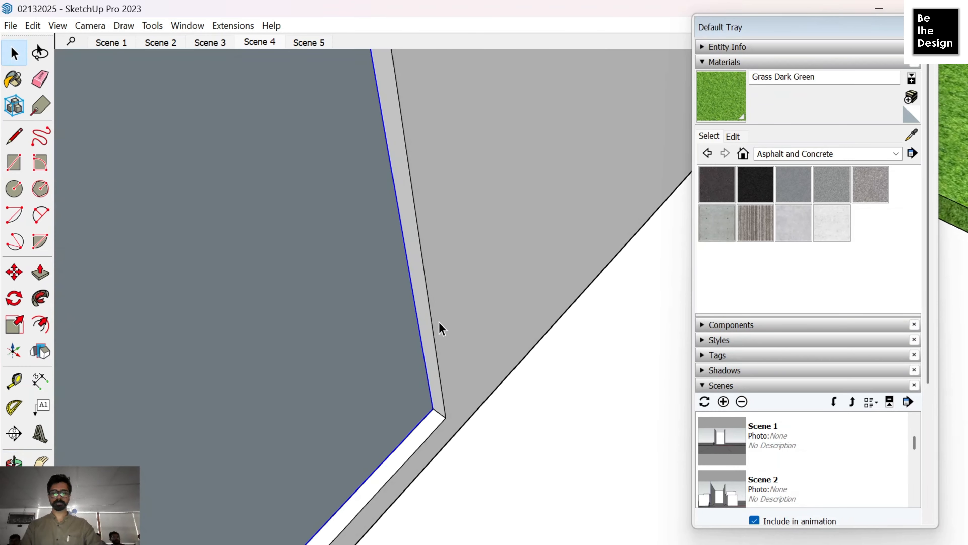
Step: Move the selected gate panel from its lower corner to the adjacent corner of the wall opening, and leave its editing context
key("m")
scroll(433, 410, "up", 3)
left_click(433, 410)
left_click(455, 426)
middle_click_drag(431, 392, 653, 367)
key("space")
key("Escape")
key("p")
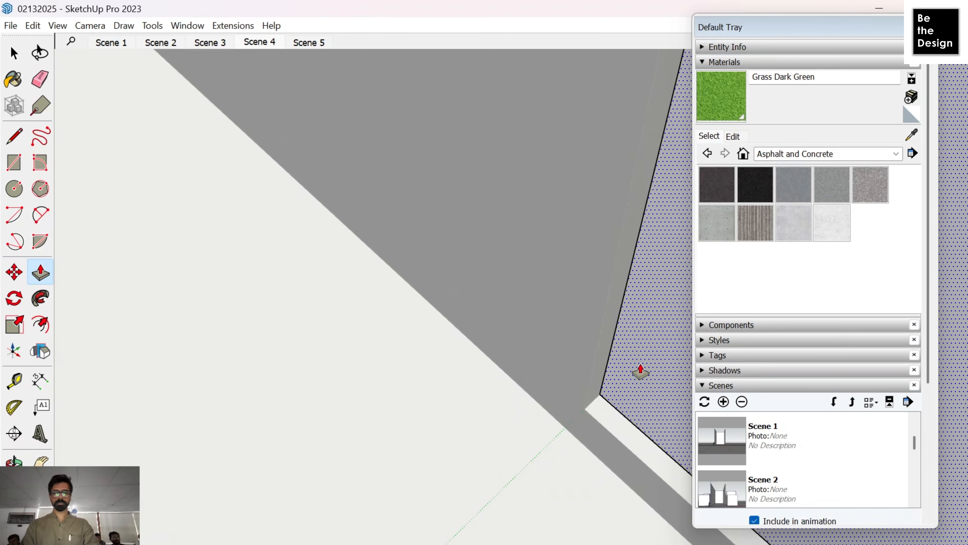
key("space")
key("Escape")
scroll(507, 278, "down", 7)
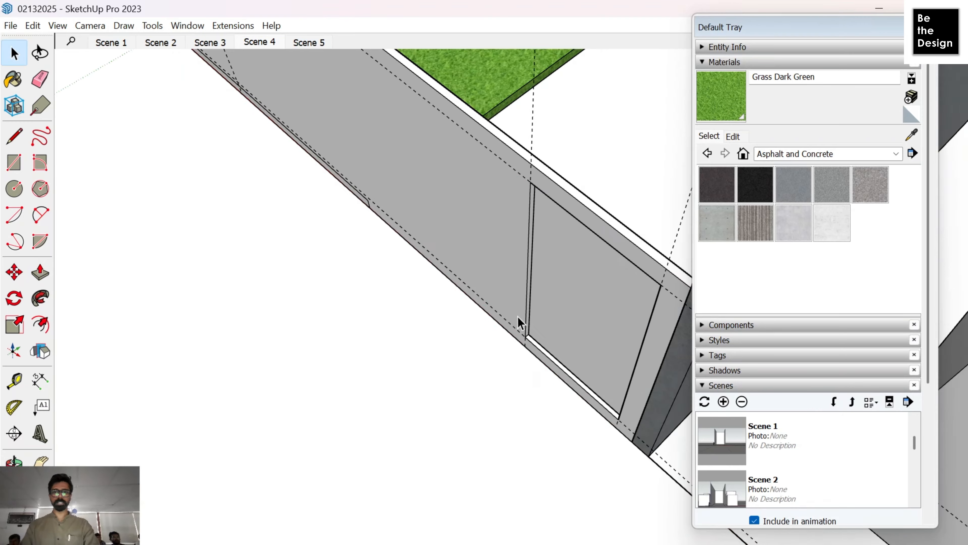
middle_click_drag(517, 320, 601, 254)
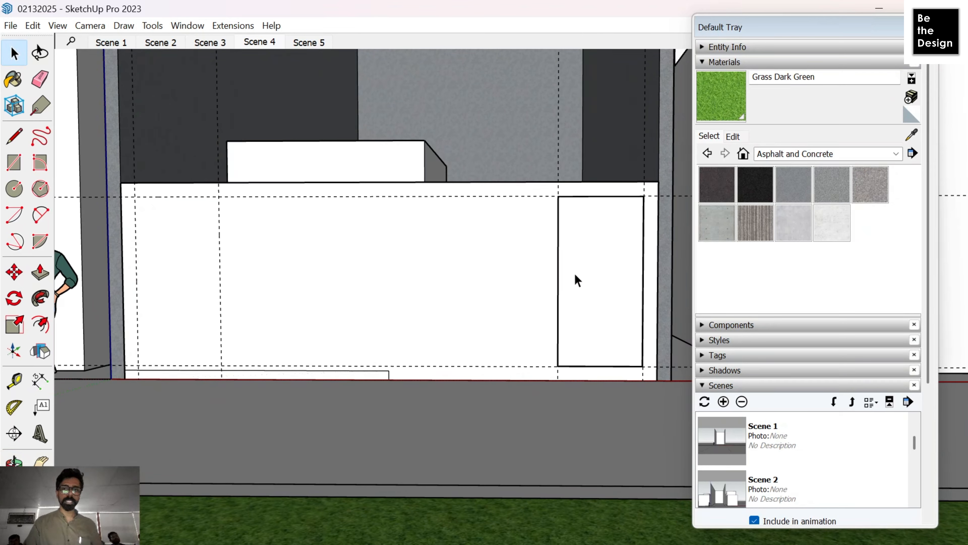
Step: Paint the front boundary wall with Color A02 and its small gate panel with Color A03 from the Colors collection
left_click(807, 156)
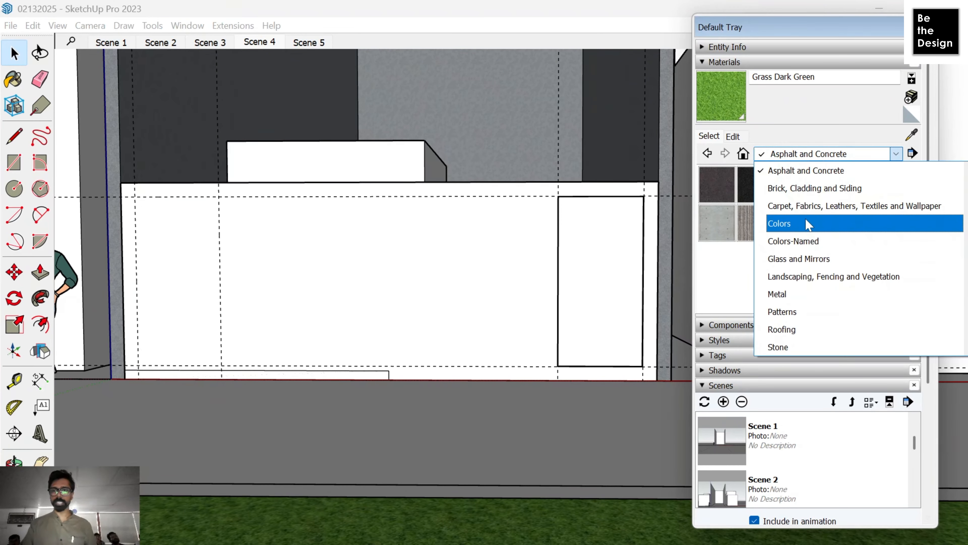
left_click(807, 220)
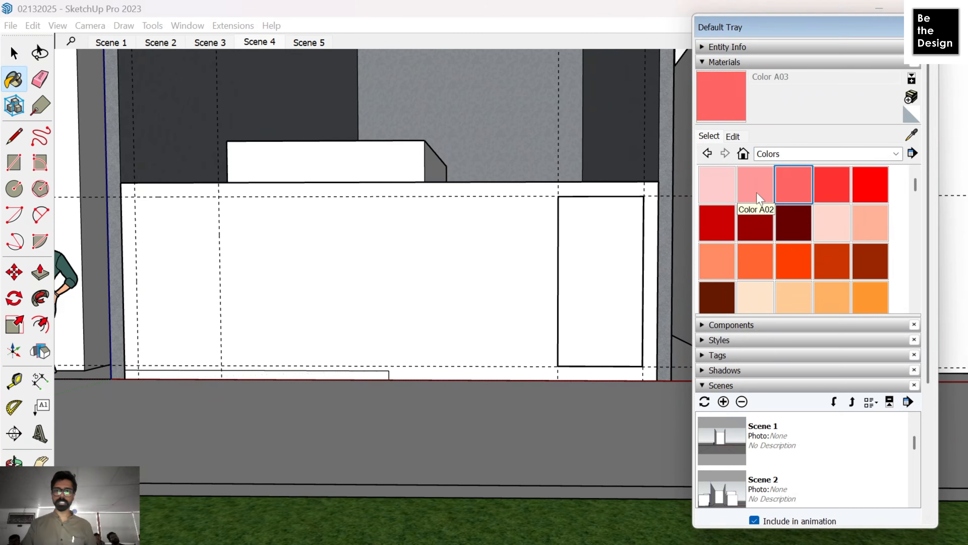
left_click(755, 187)
left_click(382, 229)
left_click(610, 252)
middle_click_drag(576, 263, 519, 255)
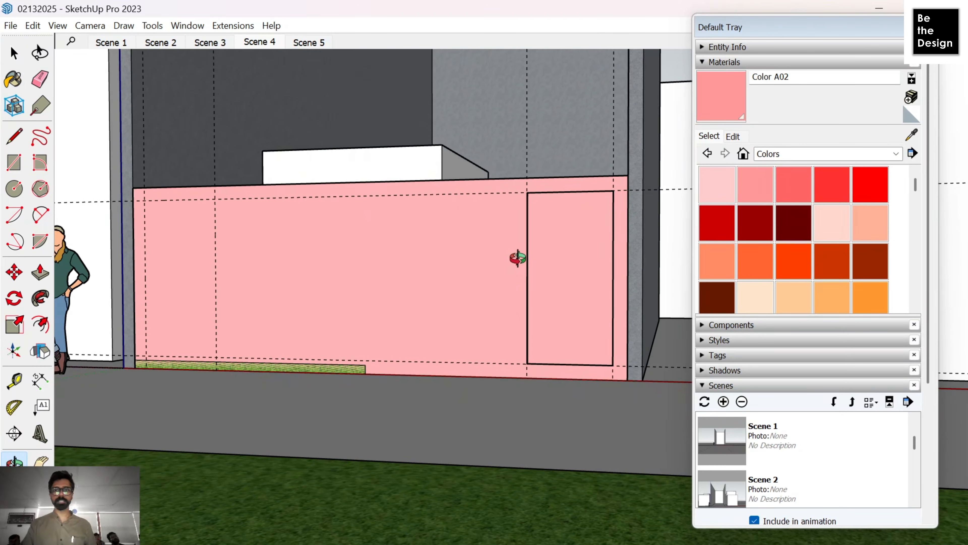
left_click(790, 200)
left_click(563, 279)
Step: Edit the lawn slab's group and push its front face back so it no longer protrudes through the pink front wall
mouse_move(564, 280)
middle_mouse_down()
mouse_move(425, 285)
mouse_move(441, 316)
mouse_move(419, 295)
mouse_move(396, 389)
mouse_move(407, 411)
mouse_move(388, 454)
mouse_move(396, 480)
middle_mouse_up()
scroll(429, 325, "down", 4)
scroll(429, 331, "up", 2)
key("space")
left_click(386, 384)
double_click(387, 384)
key("p")
left_click(395, 479)
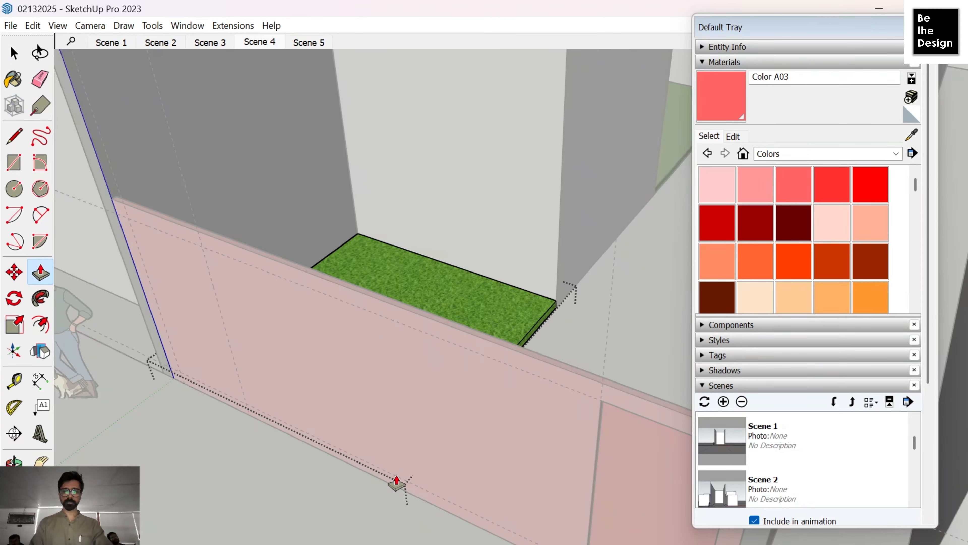
key("space")
left_click(397, 480)
scroll(397, 480, "down", 7)
middle_click_drag(435, 378, 507, 362)
Step: Delete all guides from the model
left_click(32, 25)
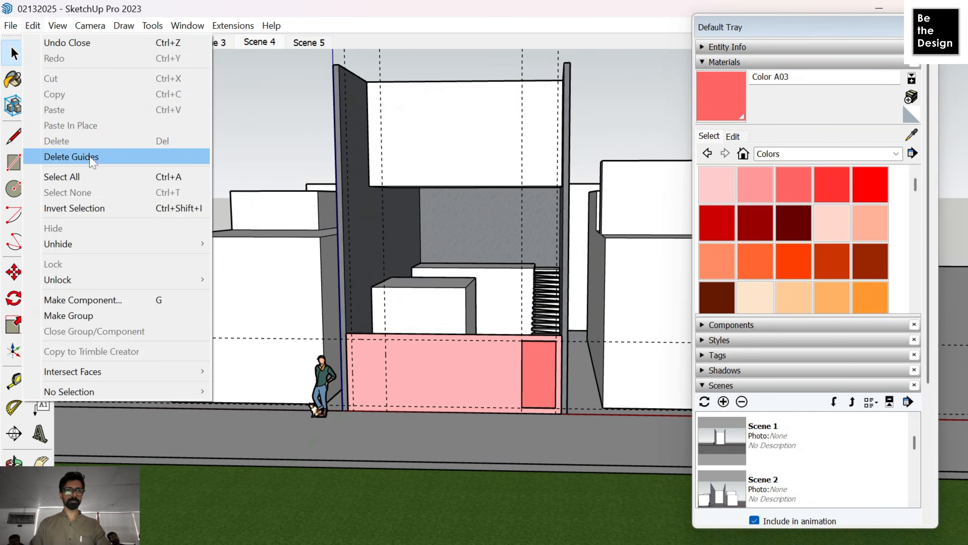
left_click(65, 154)
middle_click_drag(383, 250, 422, 209)
Step: Switch to the browser and start downloading the medium-size 2D Tree model from 3D Warehouse
mouse_move(645, 540)
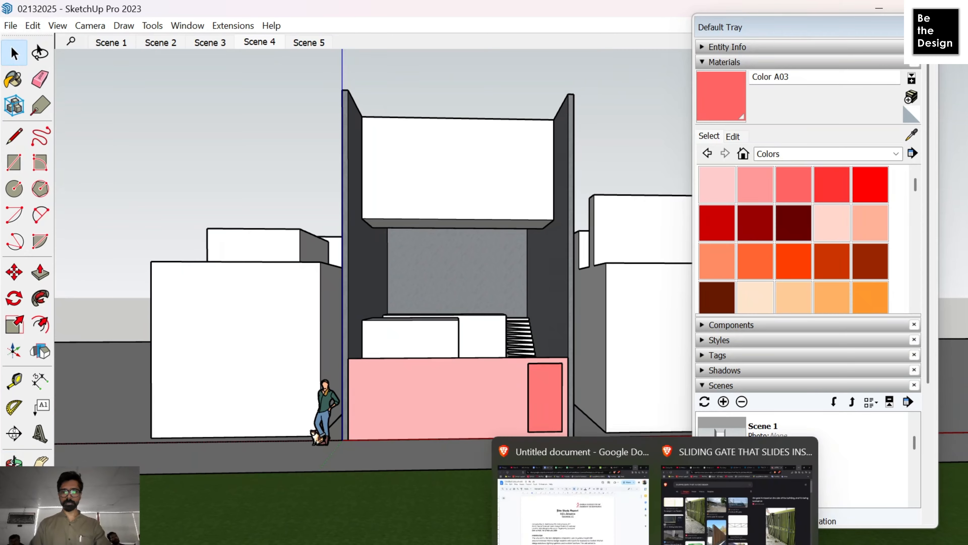
left_click(713, 505)
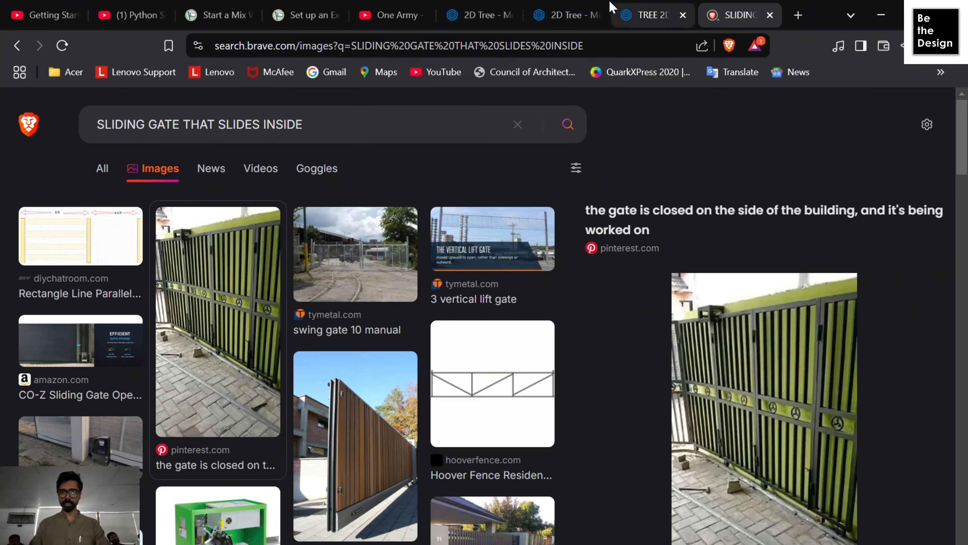
left_click(564, 15)
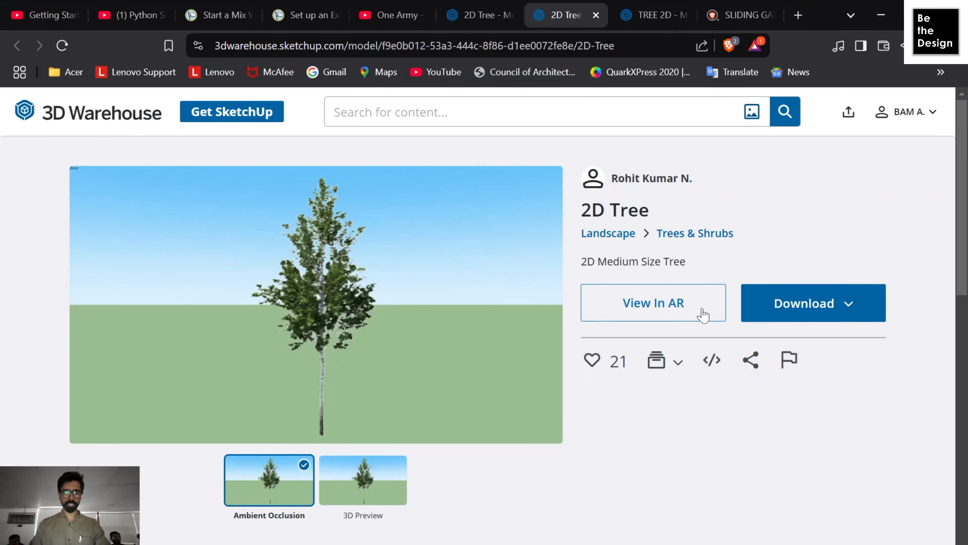
left_click(815, 305)
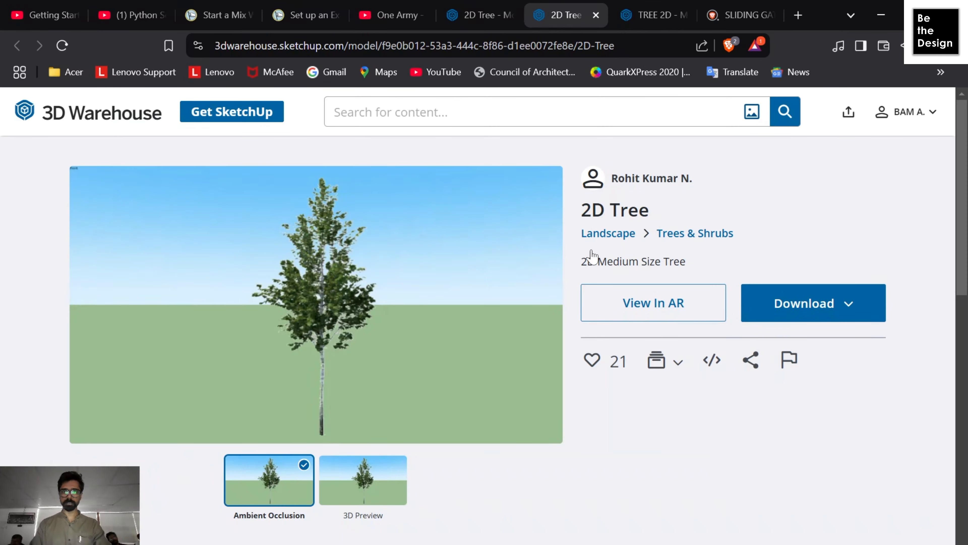
left_click(642, 15)
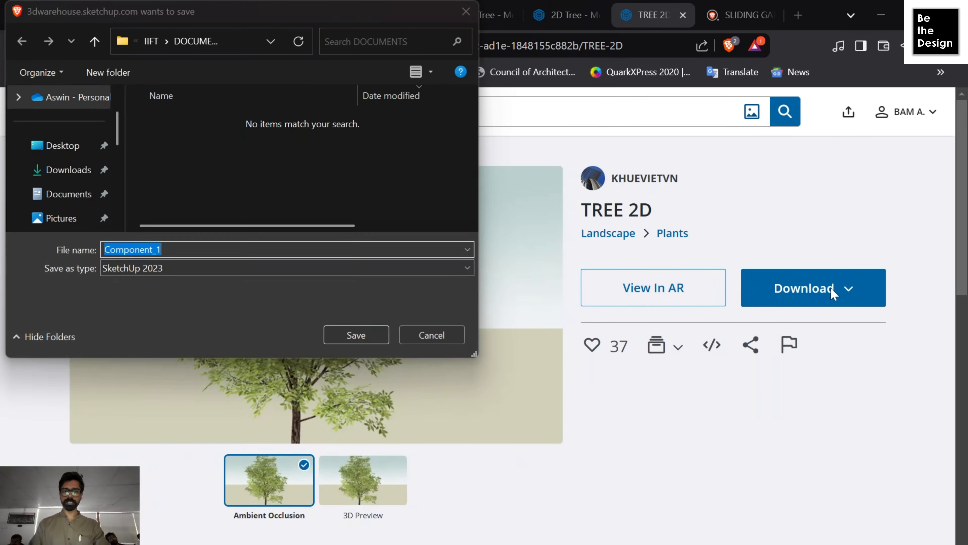
Step: Create an SKP FILES folder inside IIFT's CONSTRUCTION AND DETAILING folder and save the download there as Component_1
left_click(152, 41)
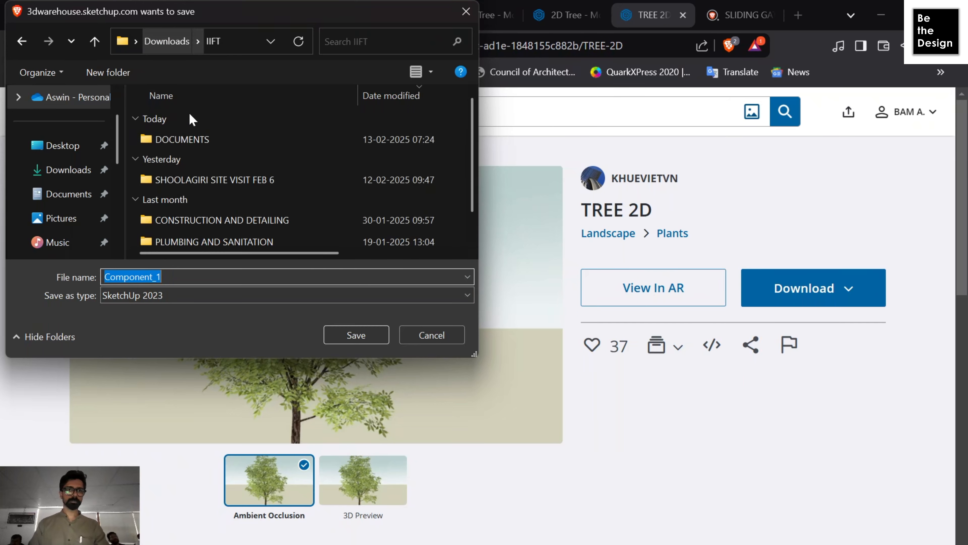
scroll(214, 182, "down", 1)
left_click(204, 193)
double_click(204, 193)
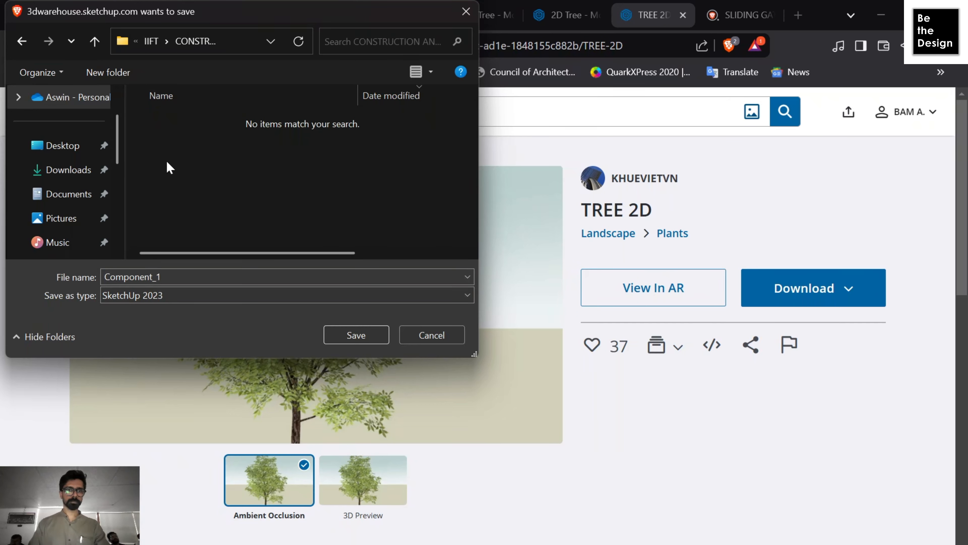
left_click(130, 74)
type("S")
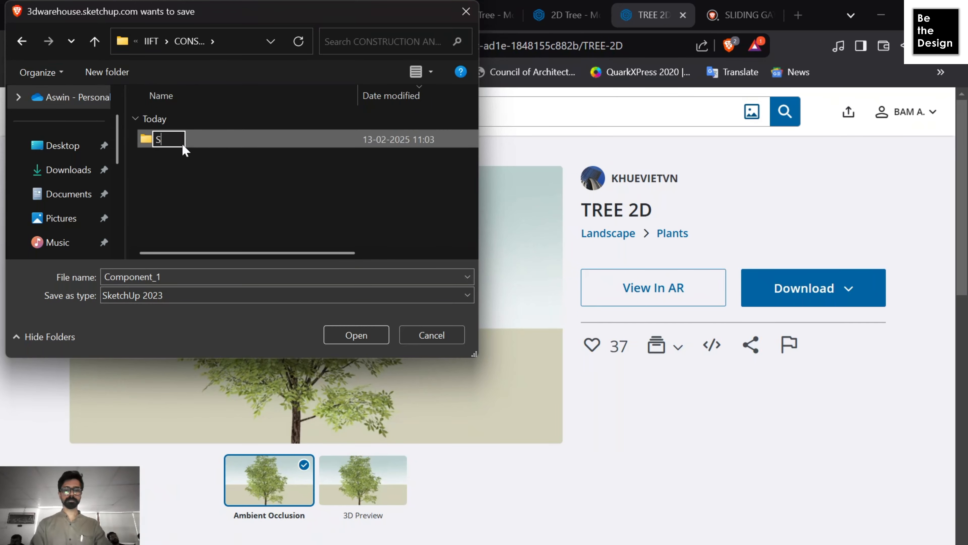
type("KP FILES")
key("Return")
key("Return")
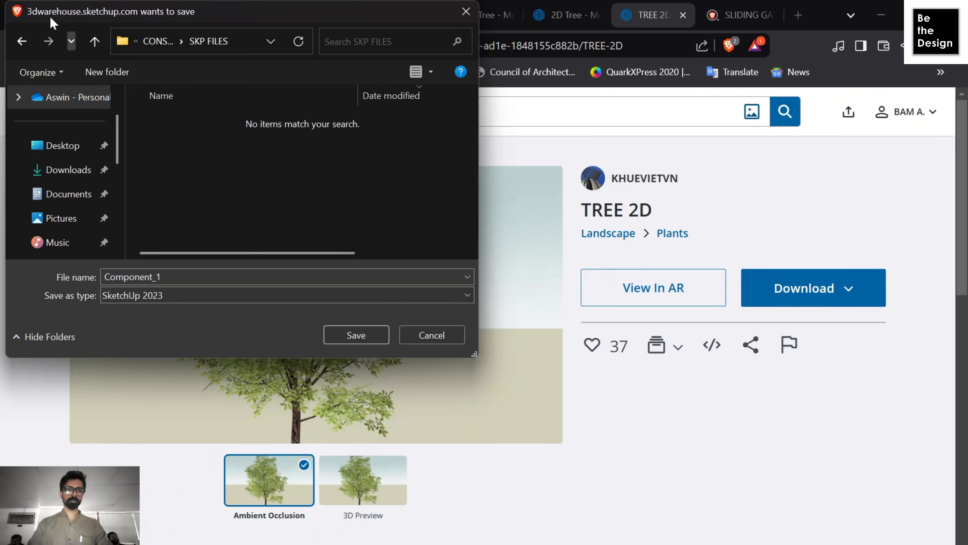
left_click(355, 338)
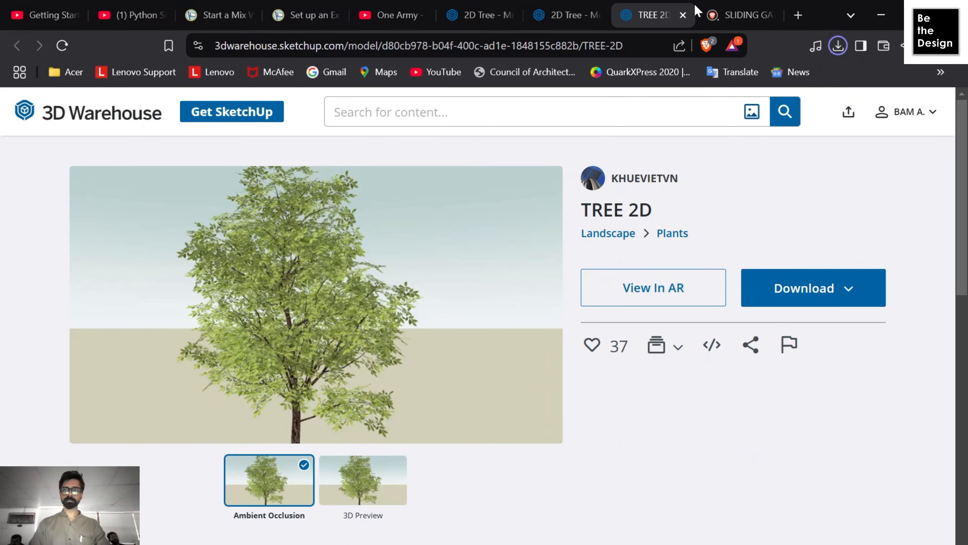
Step: Download the 2D Tree model again as a SketchUp file into SKP FILES, named Component_1 (1)
left_click(574, 7)
left_click(821, 305)
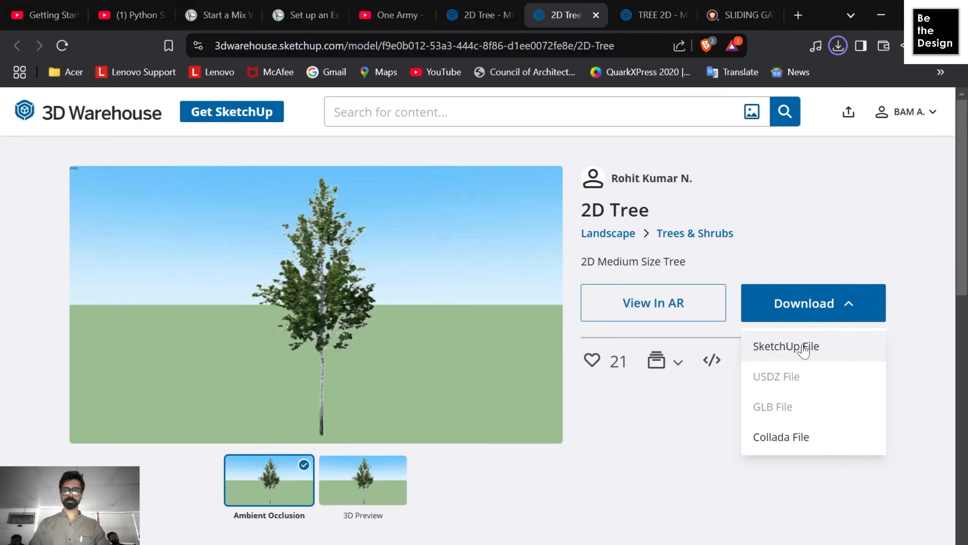
left_click(804, 347)
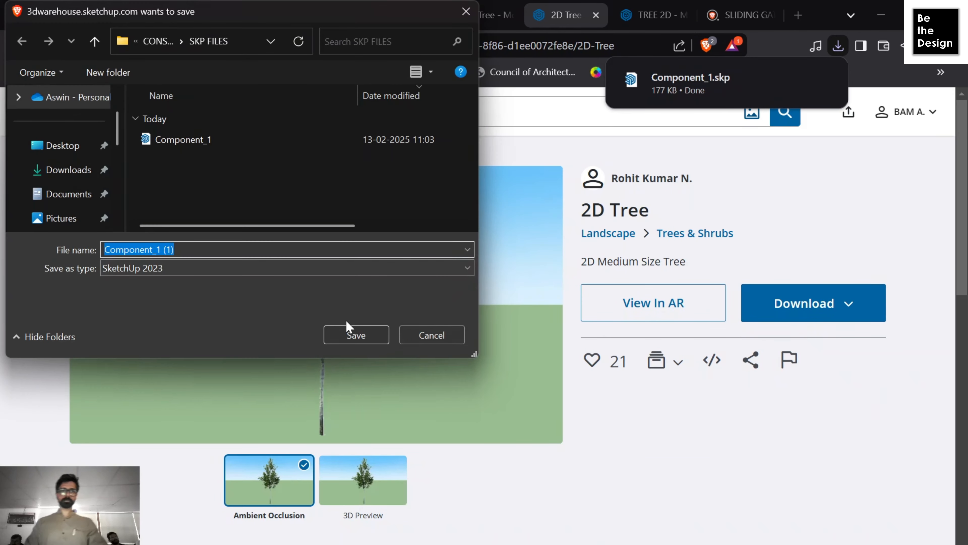
left_click(354, 333)
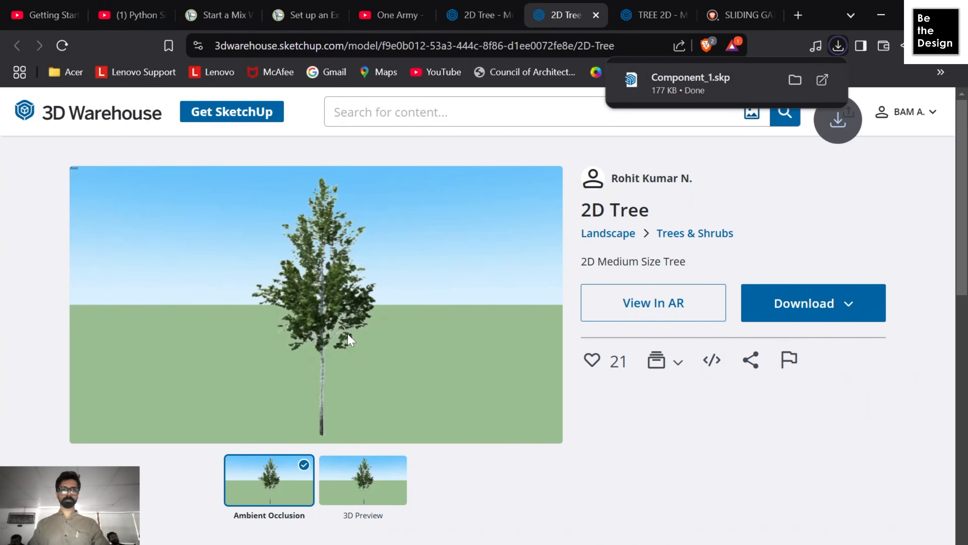
Step: Start the download of the leafy TREE 2D model and delete the duplicate Component_1 (1) from SKP FILES
left_click(663, 16)
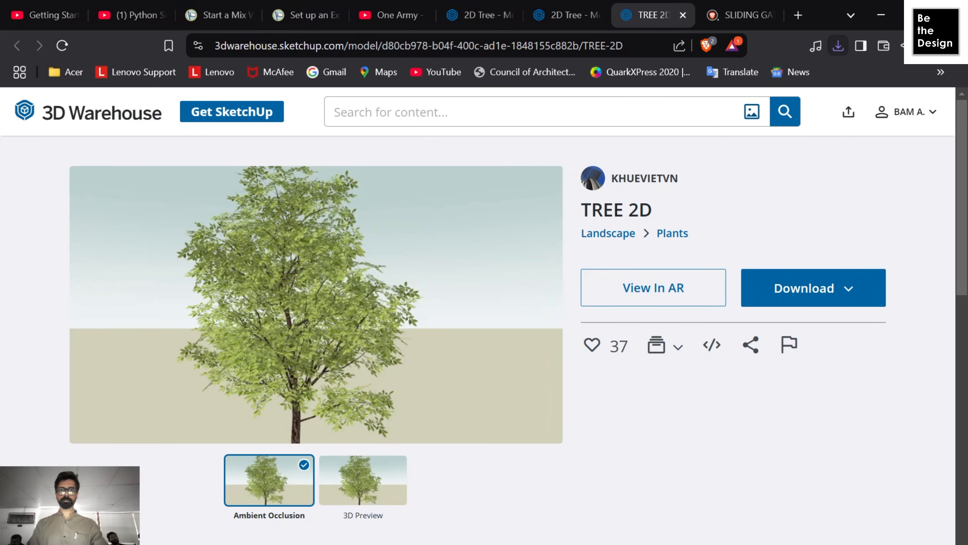
left_click(789, 292)
left_click(782, 331)
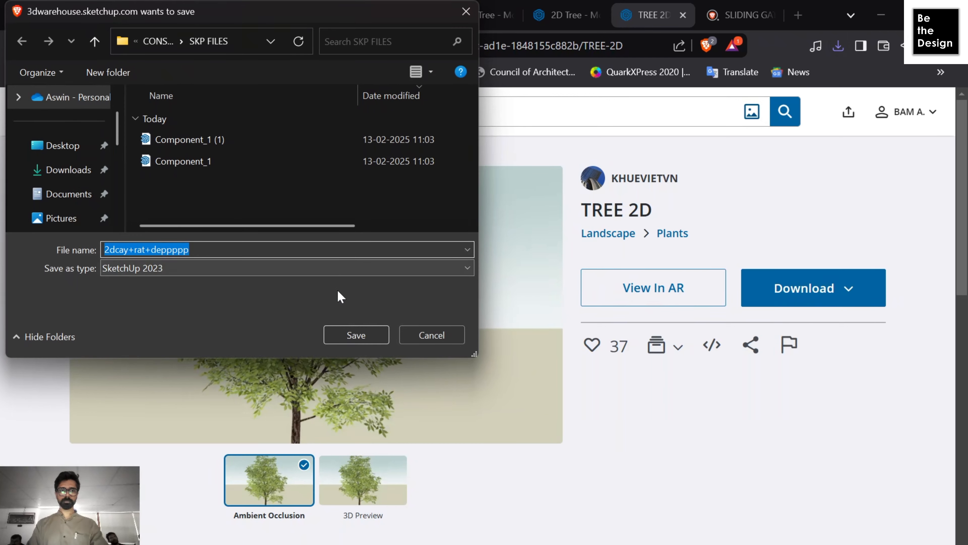
left_click(231, 133)
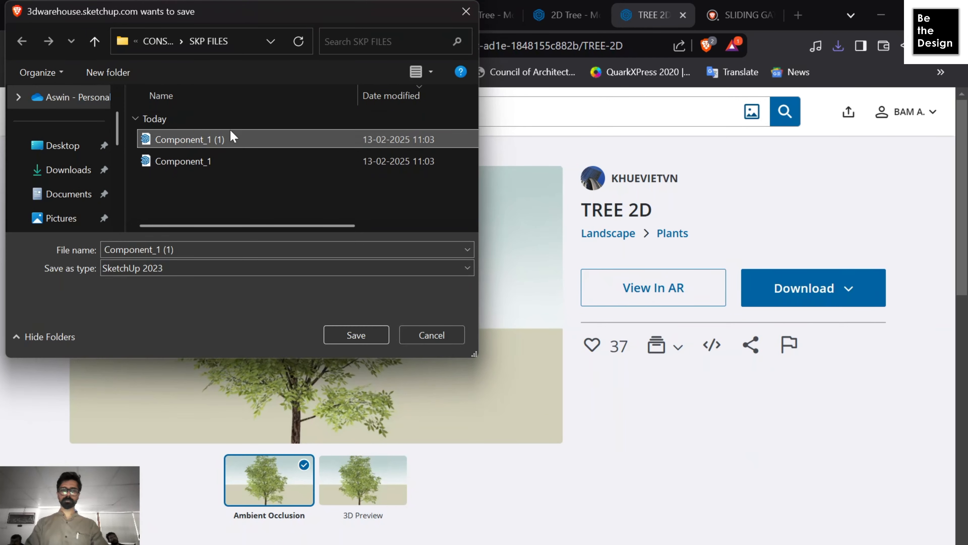
key("Delete")
Step: Save the TREE 2D download in SKP FILES under the name Component_1 (1)A, without replacing an existing file
left_click(361, 336)
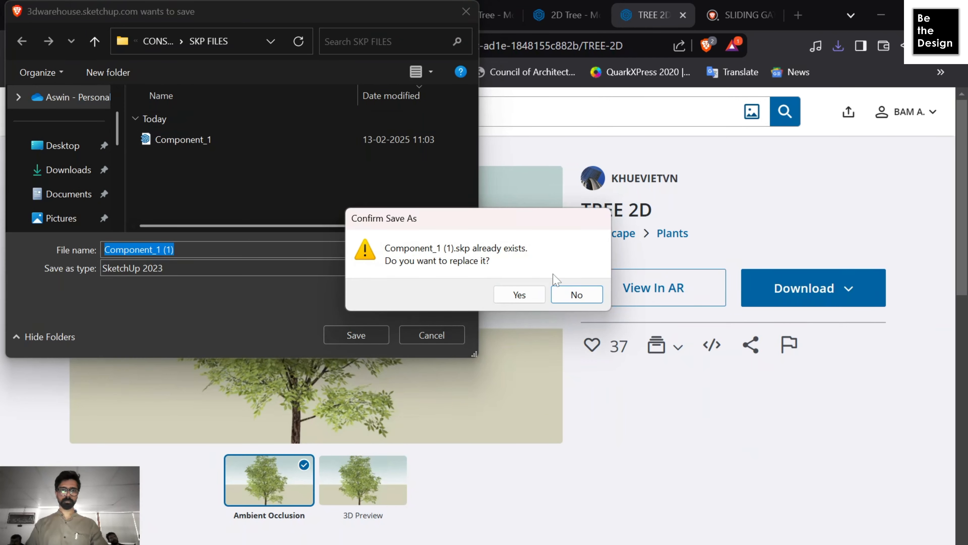
left_click(577, 297)
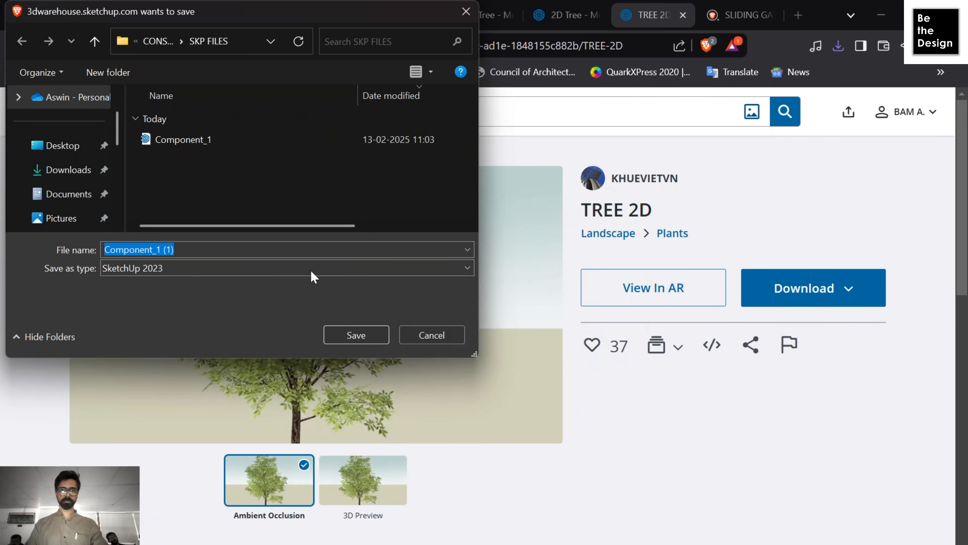
left_click(290, 250)
type("A")
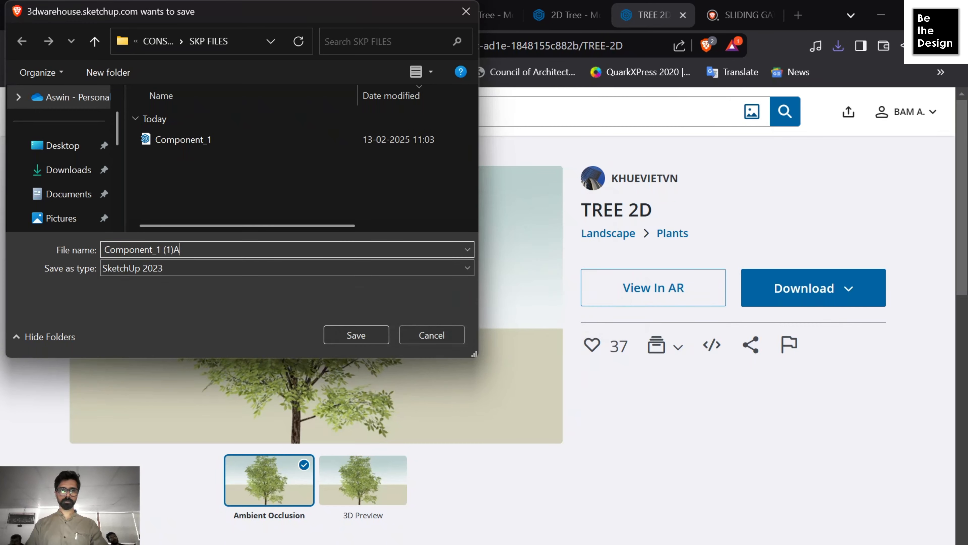
left_click(355, 335)
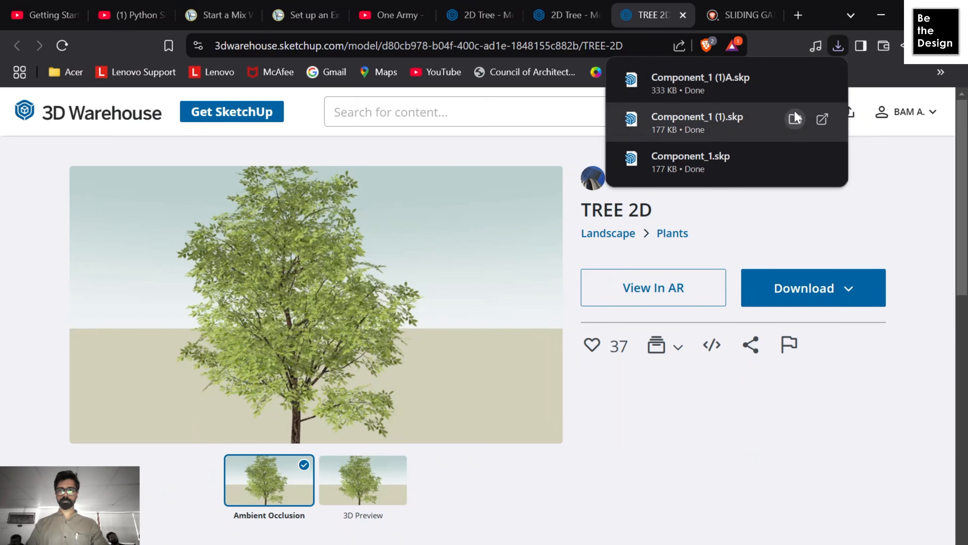
Step: Show the downloads in the SKP FILES folder, select both Component_1 files and bring the folder over the SketchUp model
left_click(795, 79)
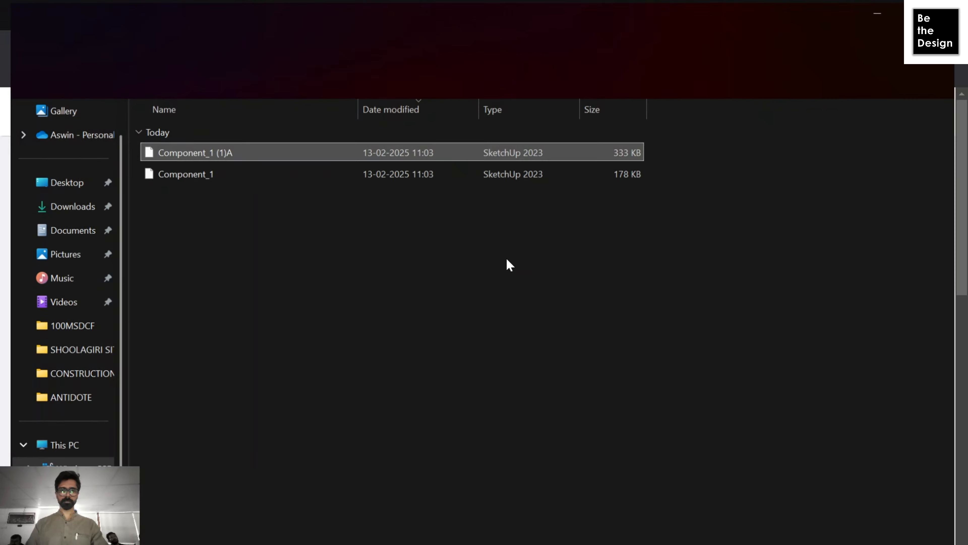
left_click(236, 178, "ctrl")
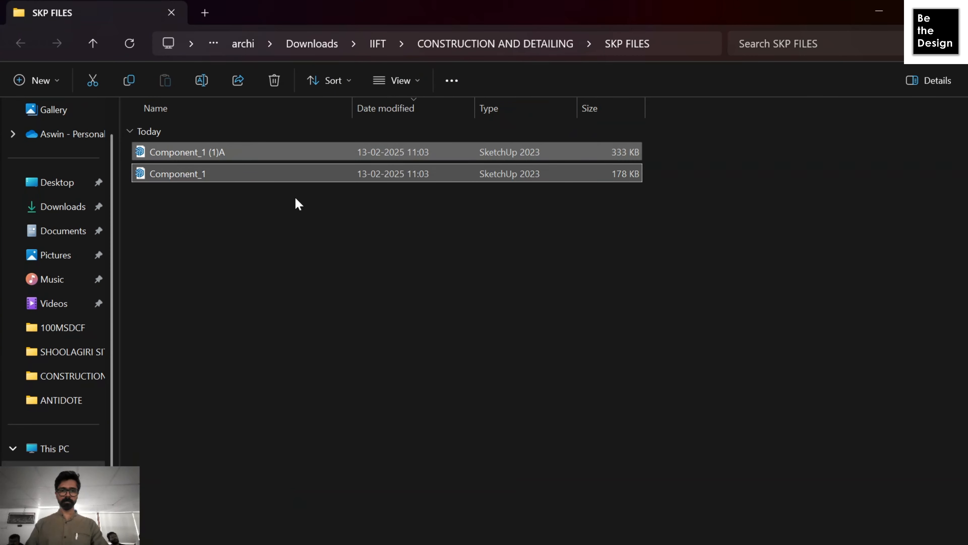
left_click(901, 12)
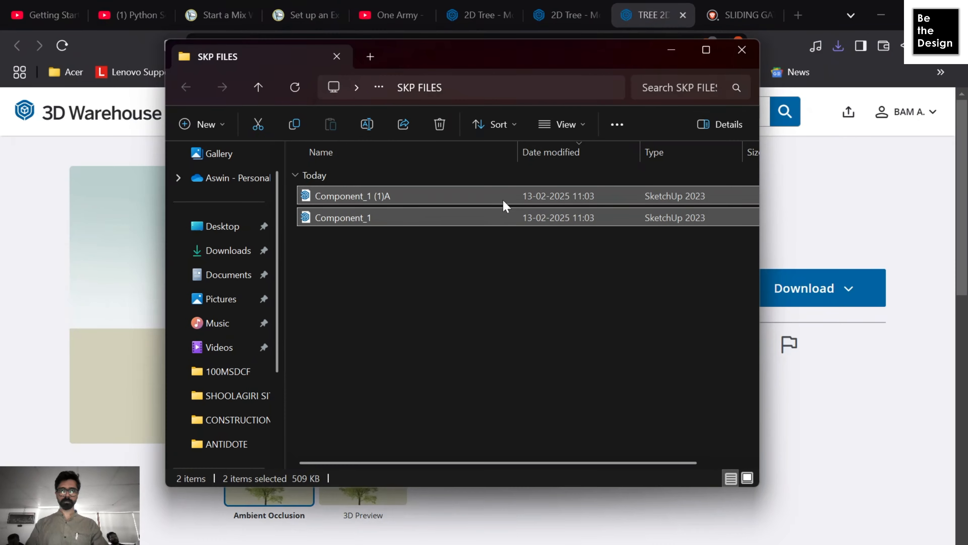
left_click(881, 15)
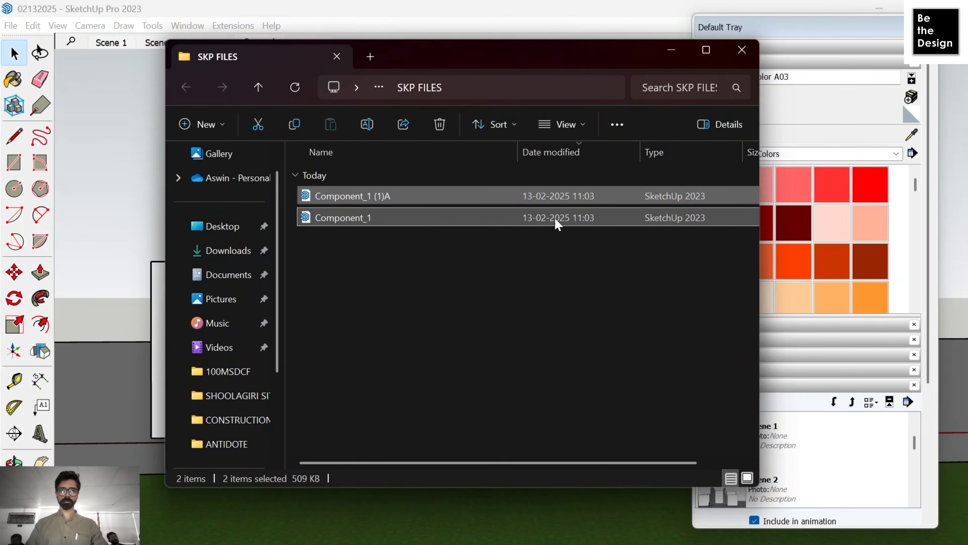
Step: Import the Component_1 (1)A tree file into the SketchUp model and place it in front of the house
mouse_move(558, 218)
left_mouse_down()
mouse_move(532, 490)
mouse_move(508, 514)
left_mouse_up()
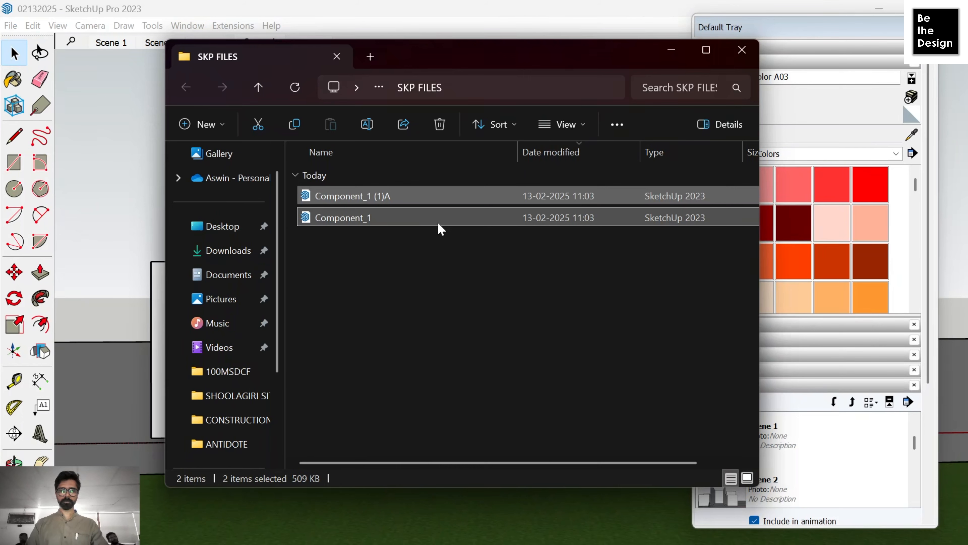
left_click(409, 202)
left_click_drag(410, 202, 458, 525)
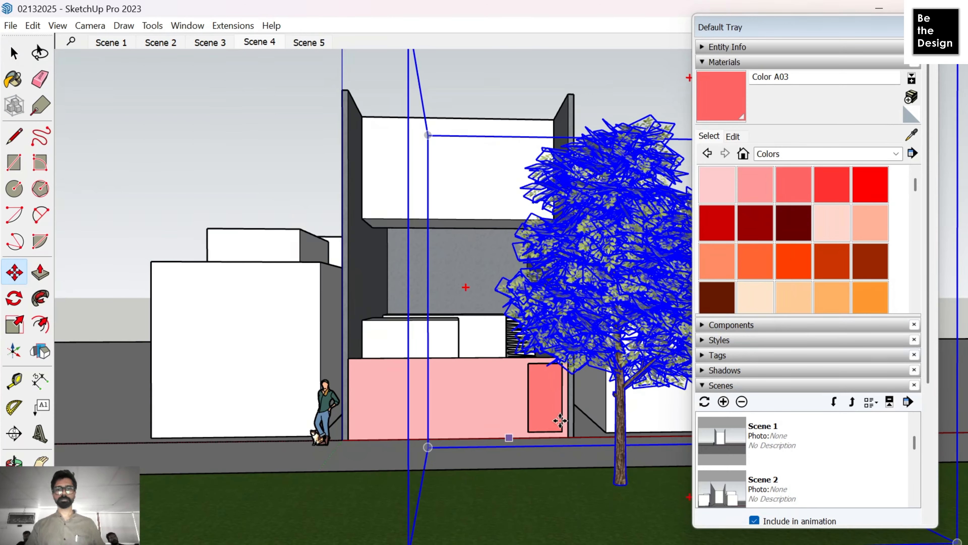
middle_click_drag(560, 421, 453, 439)
scroll(378, 80, "down", 5)
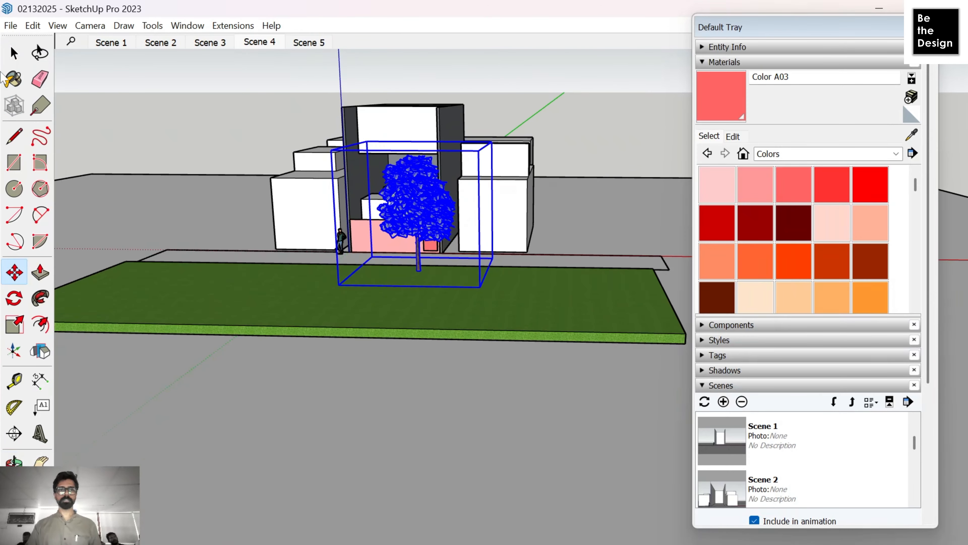
Step: Select the leafy tree standing in front of the house and delete it from the model
left_click(16, 54)
scroll(443, 269, "up", 1)
left_click(586, 142)
scroll(436, 220, "up", 3)
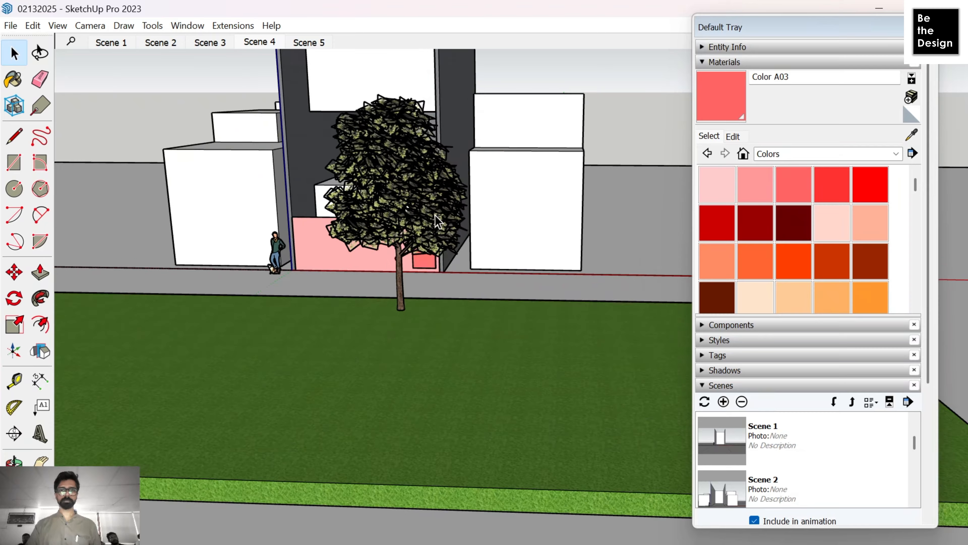
scroll(438, 221, "up", 2)
left_click(438, 248)
middle_click_drag(439, 248, 255, 279)
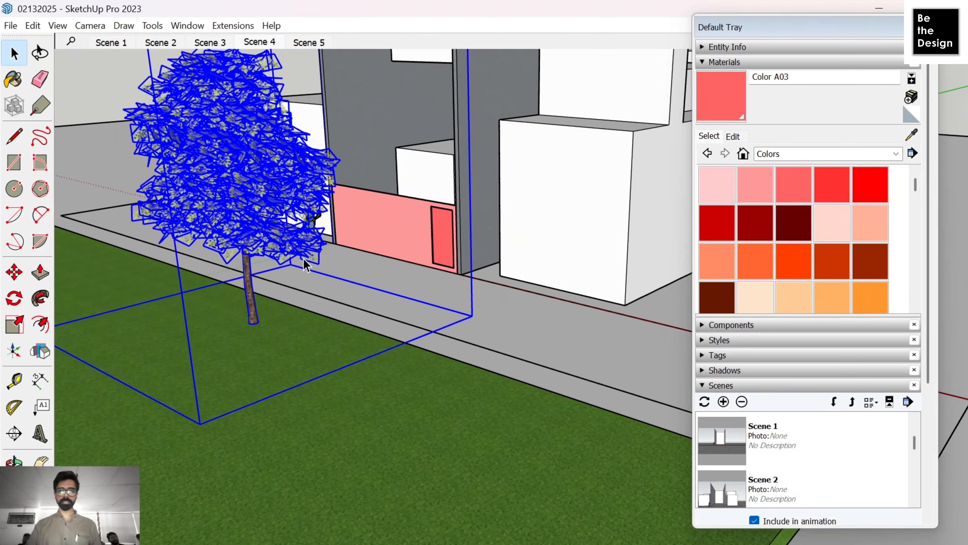
key("Delete")
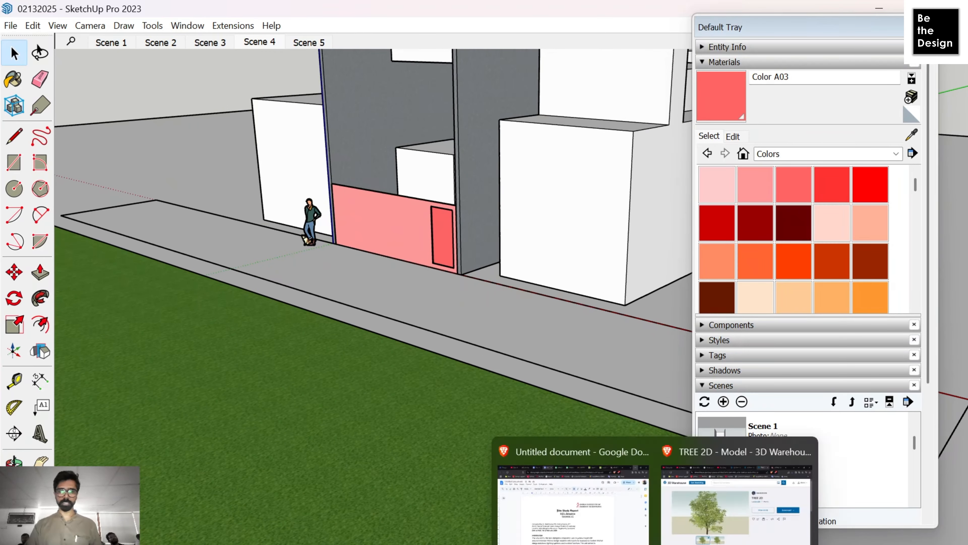
Step: Import the Component_1 birch tree file into the model and place it on the front grass patch behind the pink wall
left_click(580, 507)
mouse_move(358, 220)
left_mouse_down()
mouse_move(191, 263)
mouse_move(130, 292)
mouse_move(217, 311)
left_mouse_up()
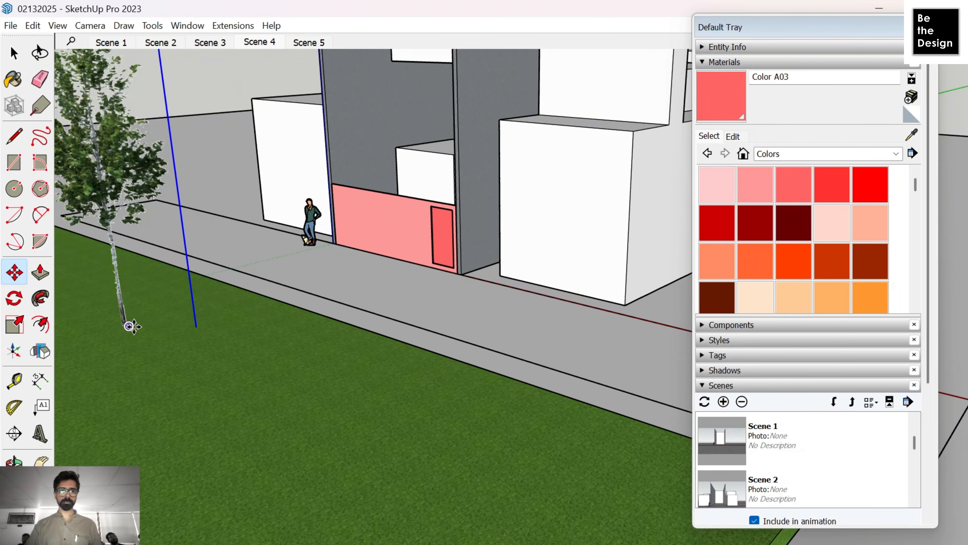
left_click(129, 326)
middle_click_drag(332, 312, 404, 404)
scroll(419, 346, "up", 4)
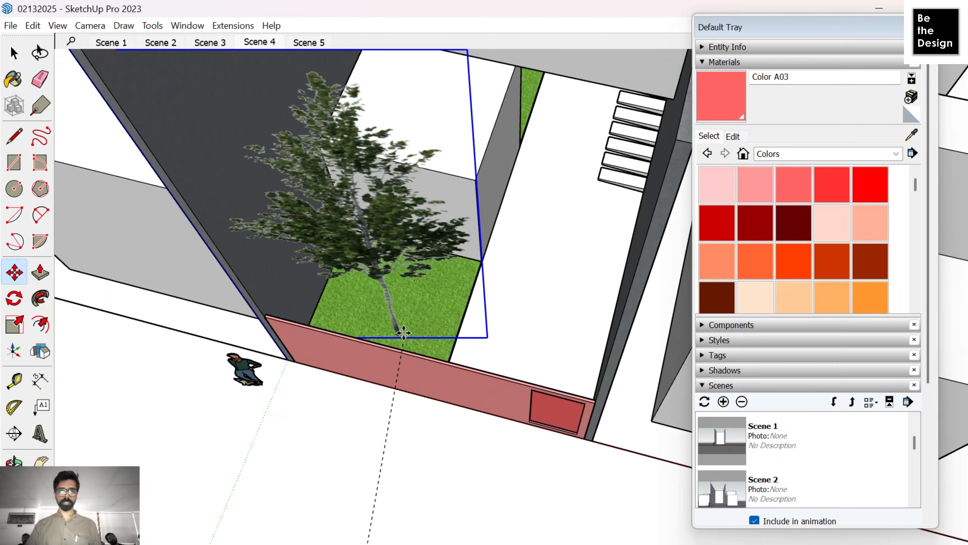
left_click(398, 316)
scroll(449, 342, "down", 5)
middle_click_drag(450, 344, 367, 441)
Step: Copy the birch tree from the front grass patch onto the rear grass patch inside the house
key("m")
scroll(426, 268, "up", 5)
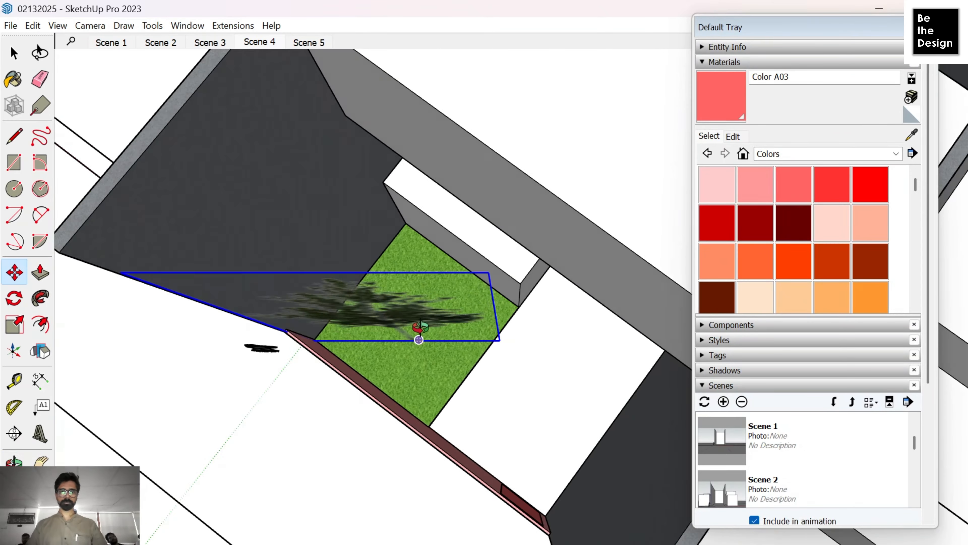
middle_click_drag(419, 328, 245, 324)
left_click(414, 355)
scroll(416, 351, "down", 5)
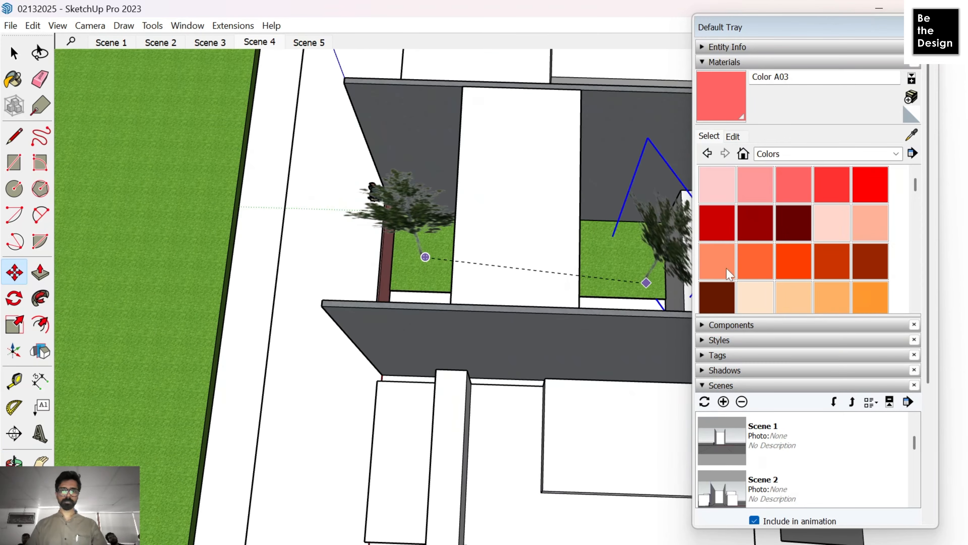
middle_click_drag(610, 219, 291, 206)
scroll(443, 196, "up", 3)
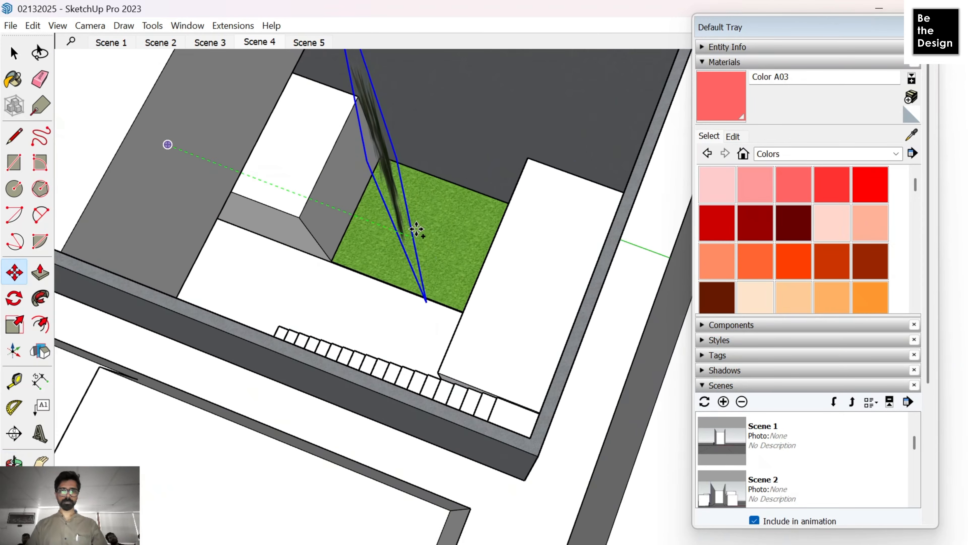
left_click(420, 230)
scroll(435, 232, "down", 5)
key("space")
middle_click_drag(451, 236, 588, 127)
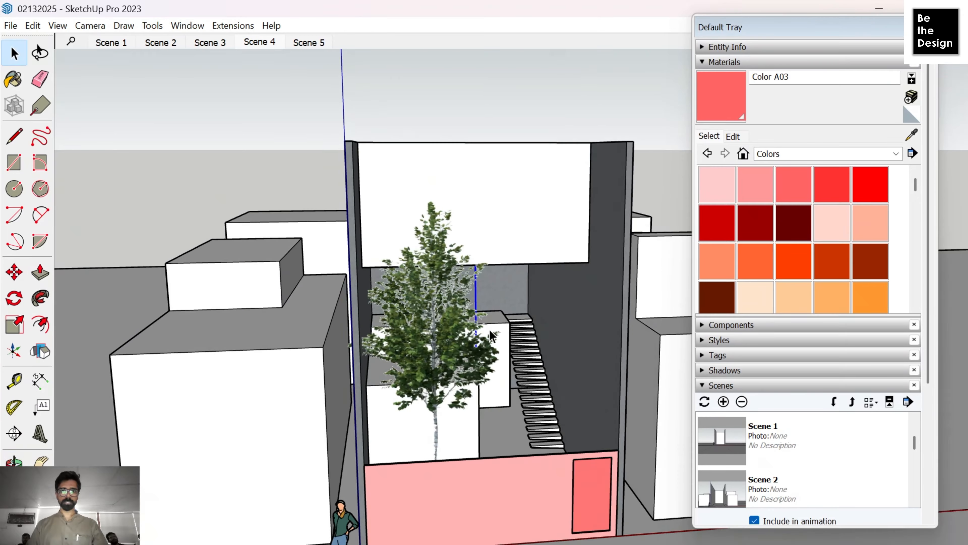
Step: Scale the rear copy of the birch tree from its corner
key("space")
key("s")
scroll(481, 218, "down", 2)
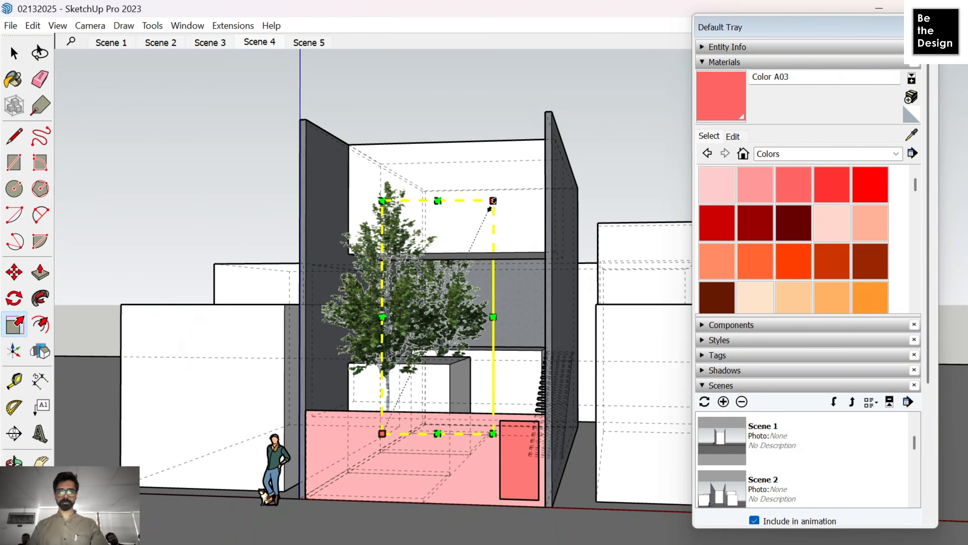
middle_click_drag(494, 303, 454, 541)
Step: Switch to the browser's CAR search results in 3D Warehouse and open the white Mercedes model named CAR in a new tab
mouse_move(655, 544)
left_click(736, 496)
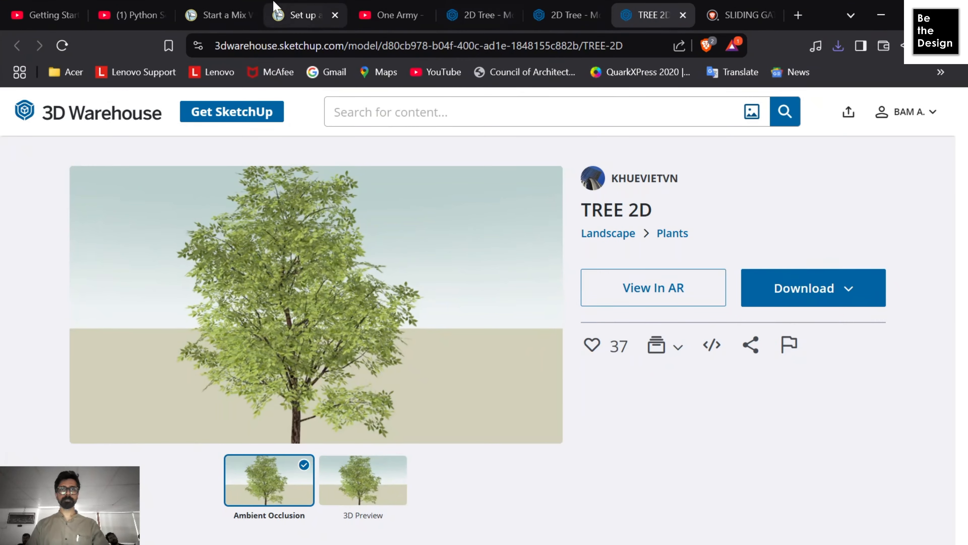
left_click(477, 15)
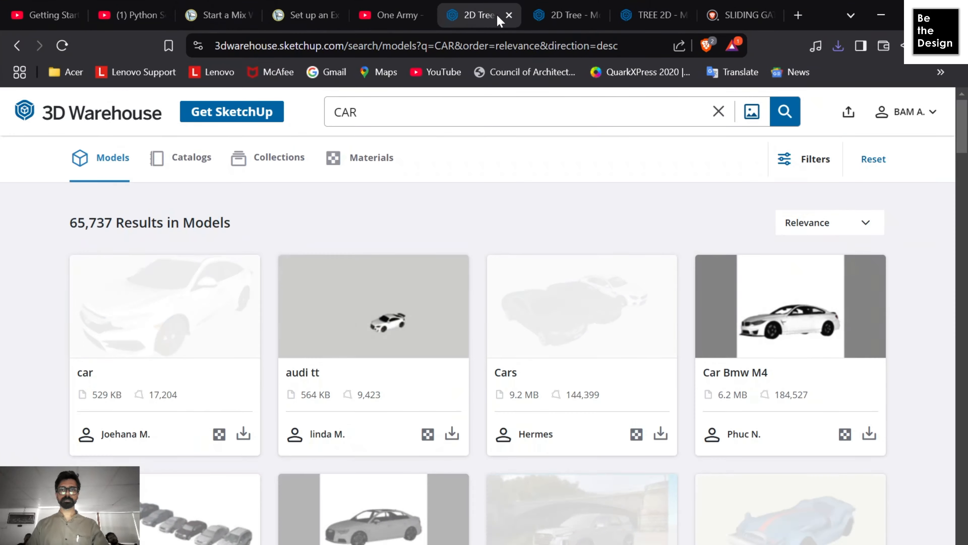
scroll(533, 276, "down", 3)
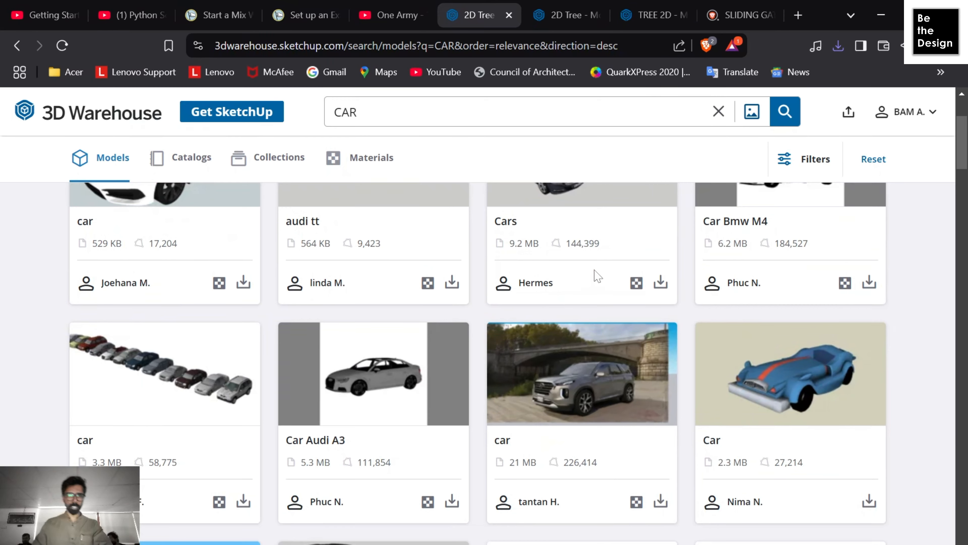
scroll(597, 275, "down", 6)
scroll(367, 249, "up", 3)
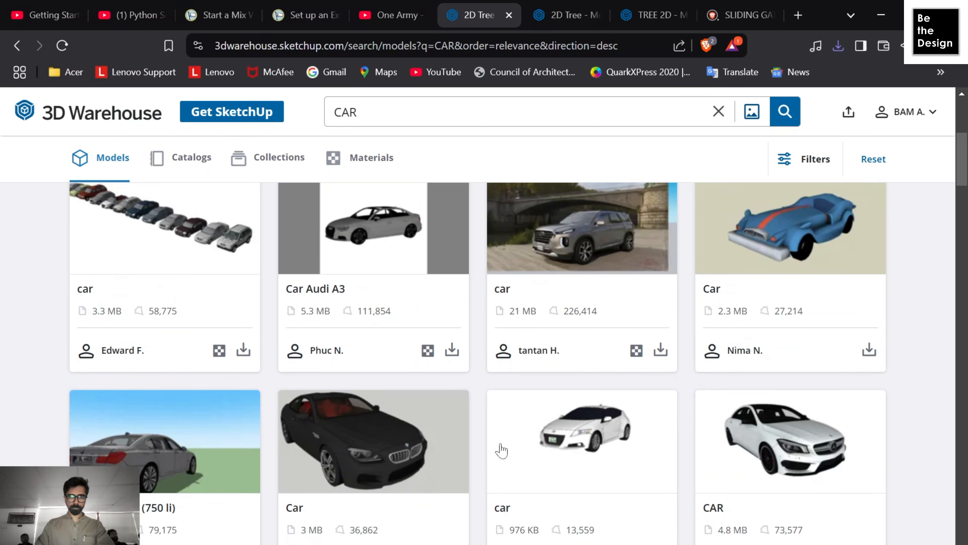
scroll(663, 417, "down", 3)
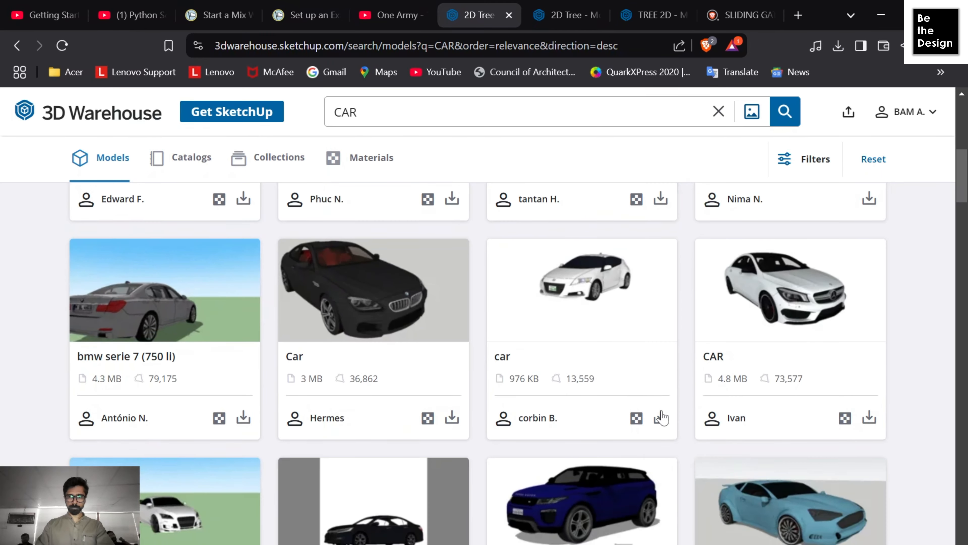
middle_click(772, 323)
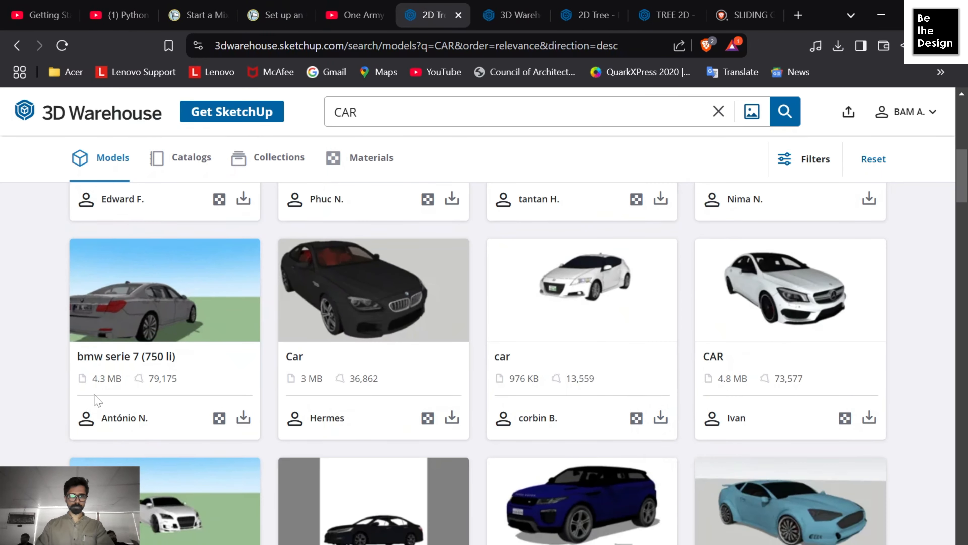
scroll(394, 318, "down", 3)
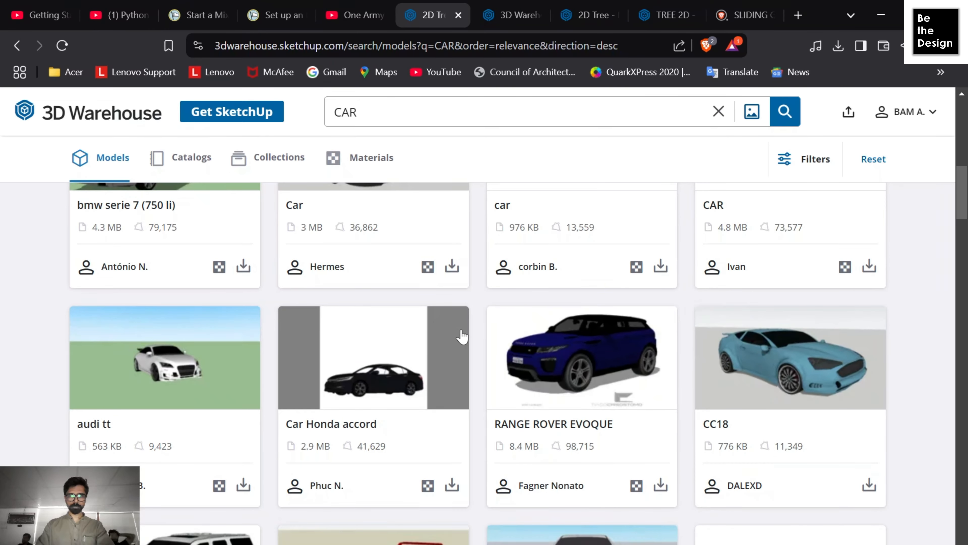
Step: Download the white Mercedes CAR model as a SketchUp file
left_click(511, 15)
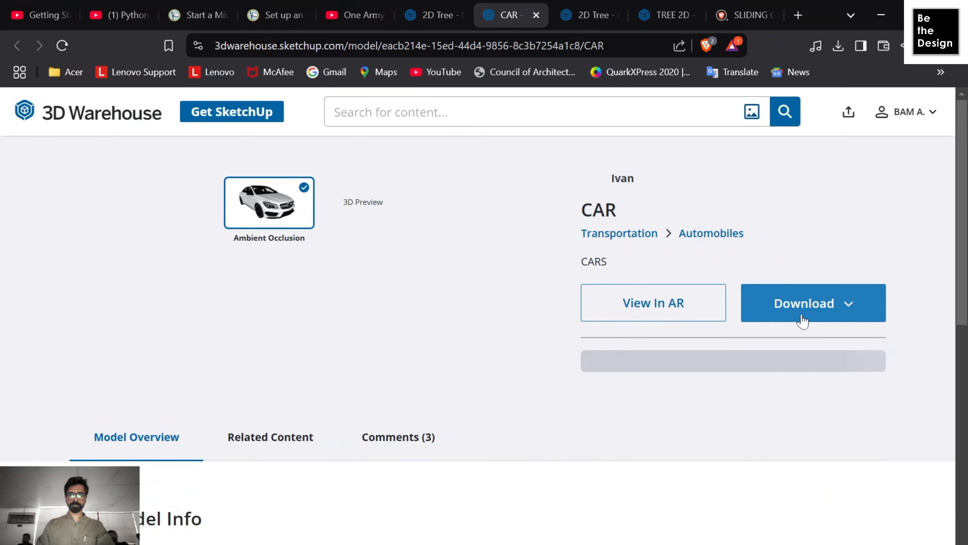
left_click(802, 320)
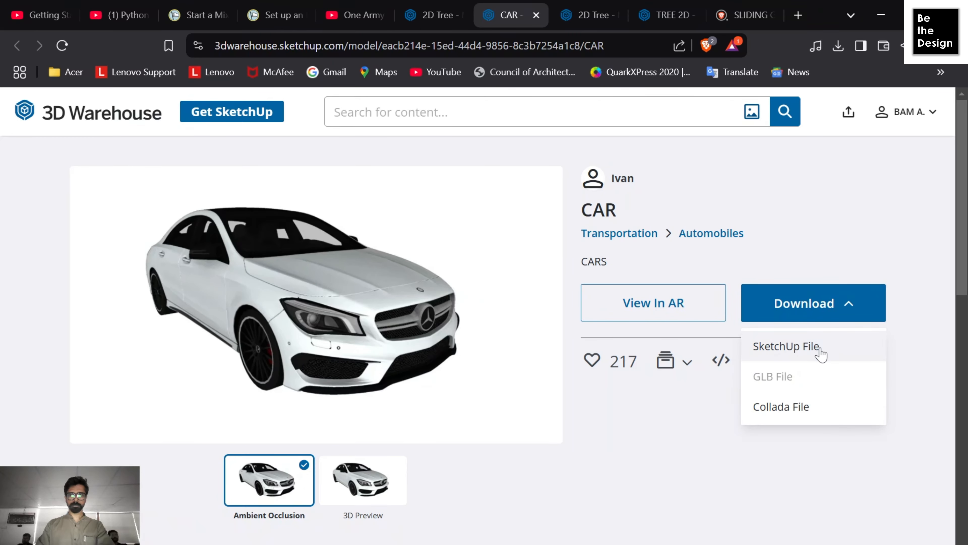
left_click(820, 350)
left_click(880, 18)
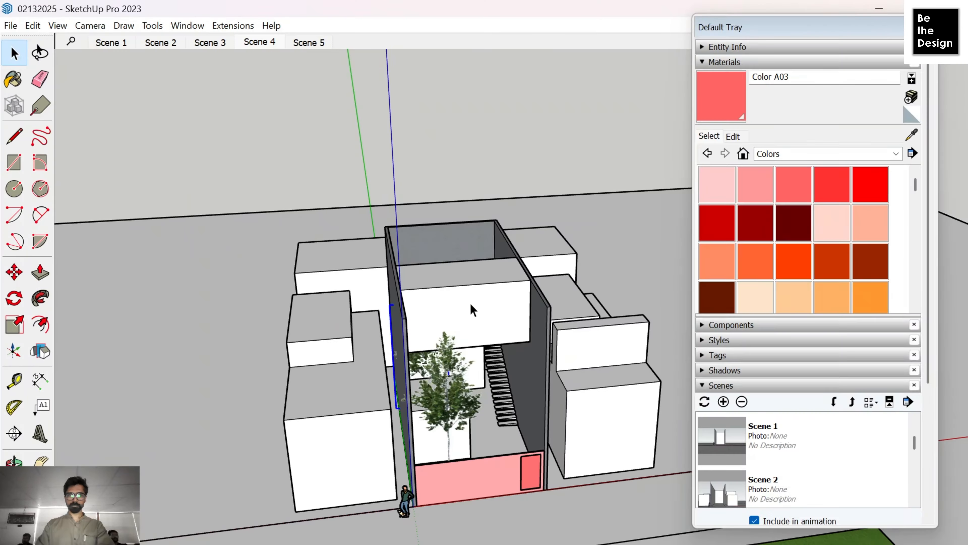
mouse_move(552, 349)
middle_mouse_down()
mouse_move(512, 311)
mouse_move(493, 184)
middle_mouse_up()
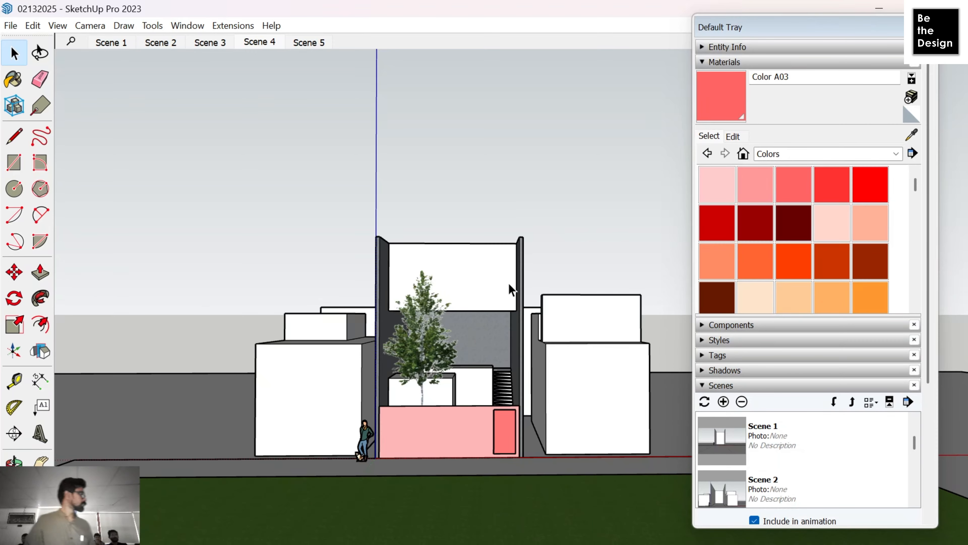
scroll(475, 381, "up", 6)
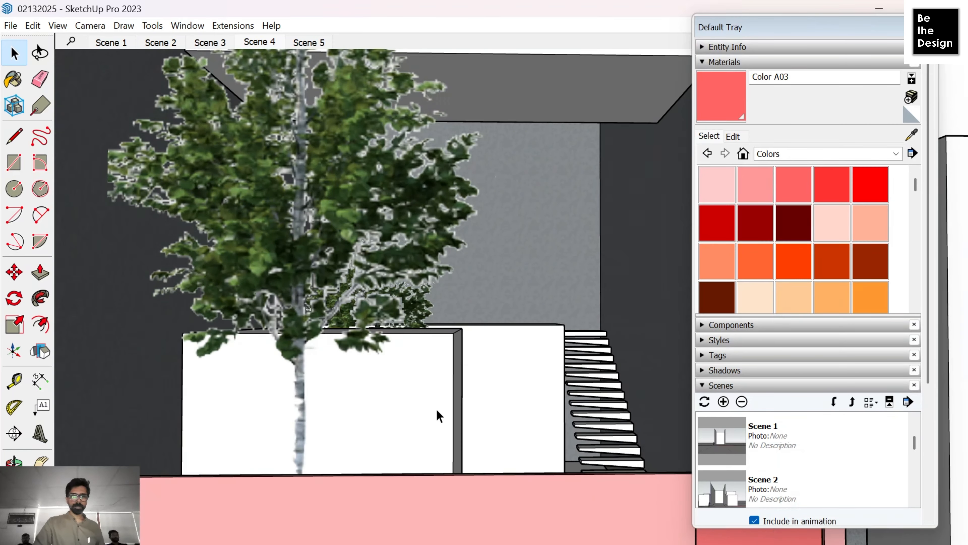
mouse_move(439, 416)
middle_mouse_down()
mouse_move(306, 404)
mouse_move(379, 454)
mouse_move(422, 408)
middle_mouse_up()
scroll(507, 343, "down", 8)
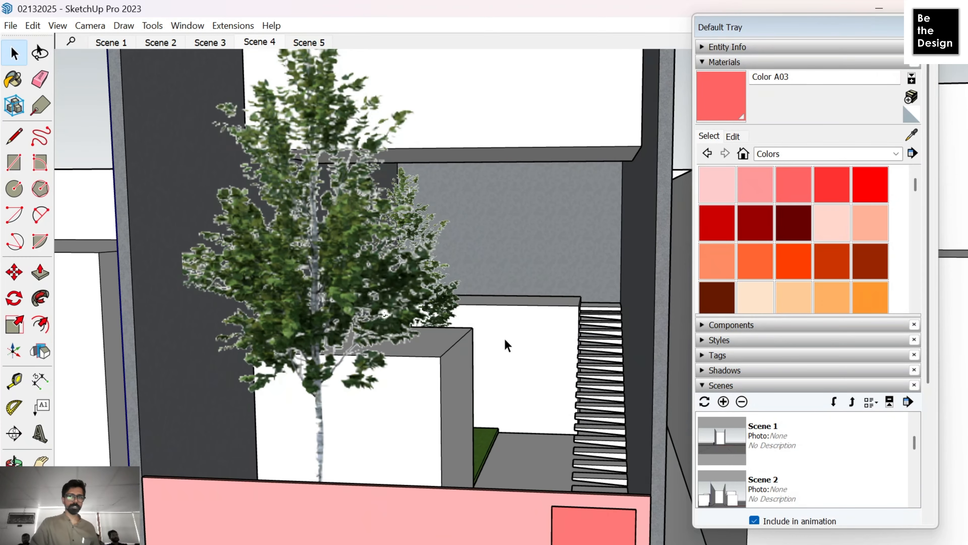
middle_click_drag(506, 342, 552, 507)
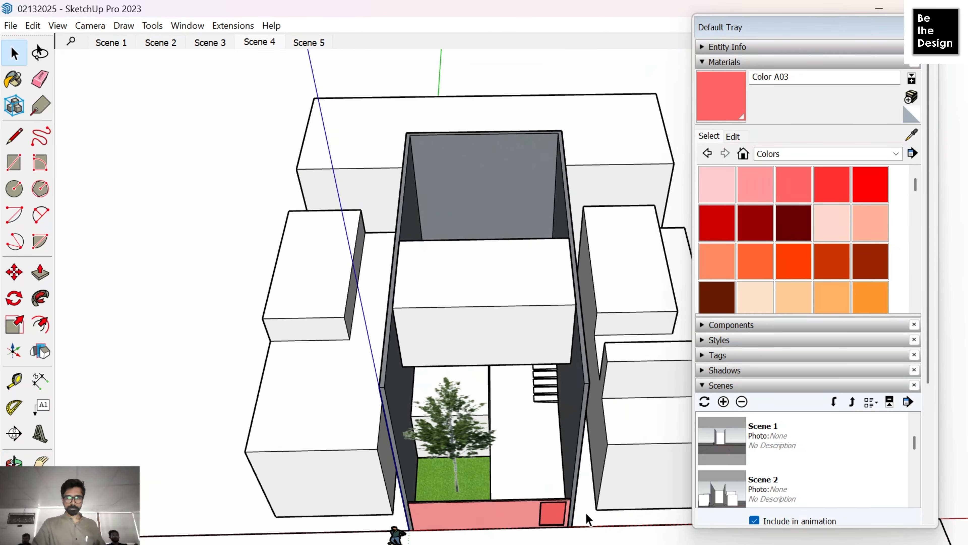
Step: Save the car download in SKP FILES under the name mercy CAR and show the file in its folder
left_click(690, 515)
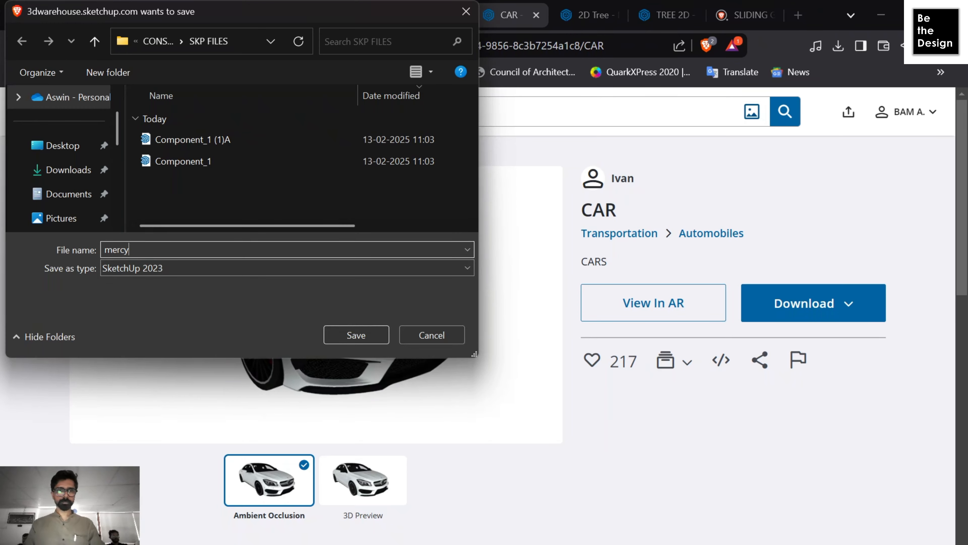
left_click(356, 334)
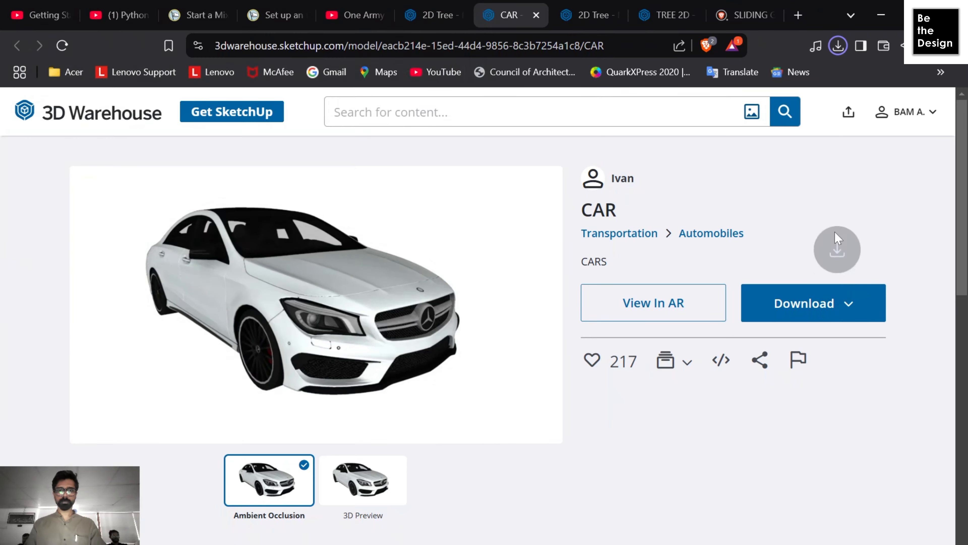
left_click(839, 43)
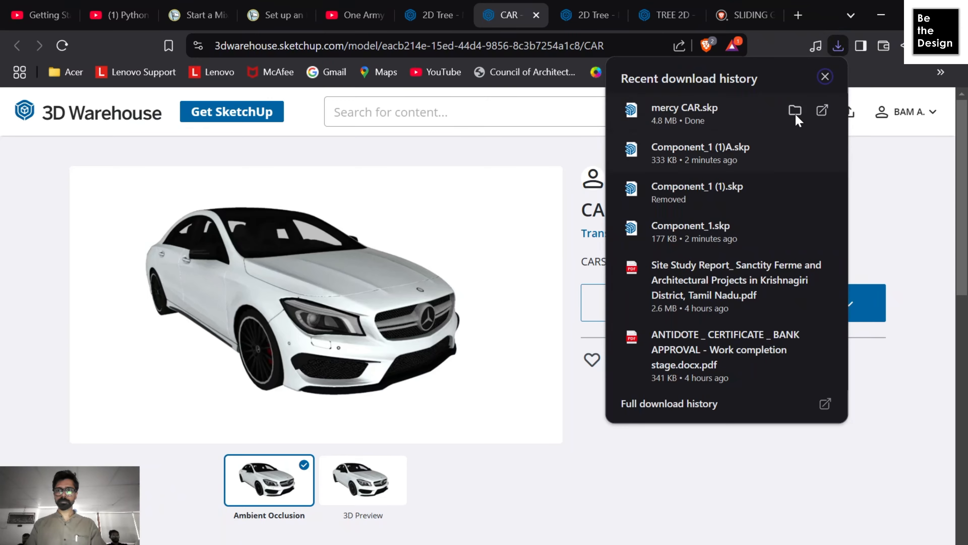
left_click(796, 112)
Step: Import the mercy CAR file into the SketchUp model and place it on the driveway beside the front grass patch
left_click(887, 29)
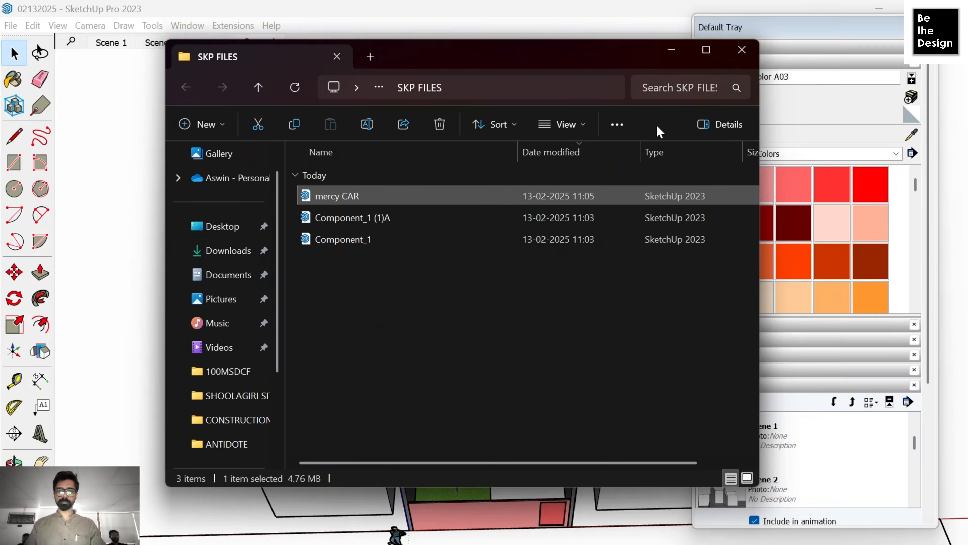
left_click_drag(532, 67, 786, 40)
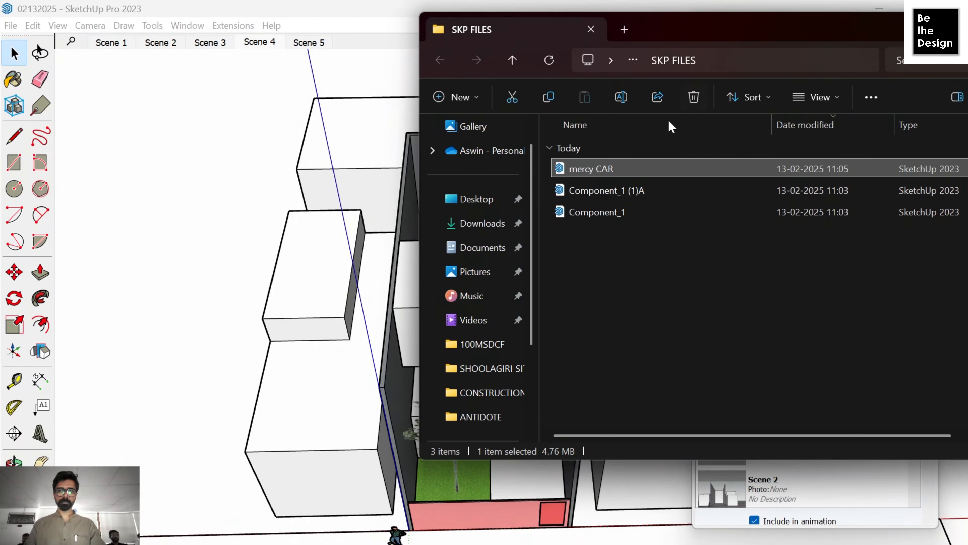
mouse_move(622, 176)
left_mouse_down()
mouse_move(524, 450)
mouse_move(526, 496)
left_mouse_up()
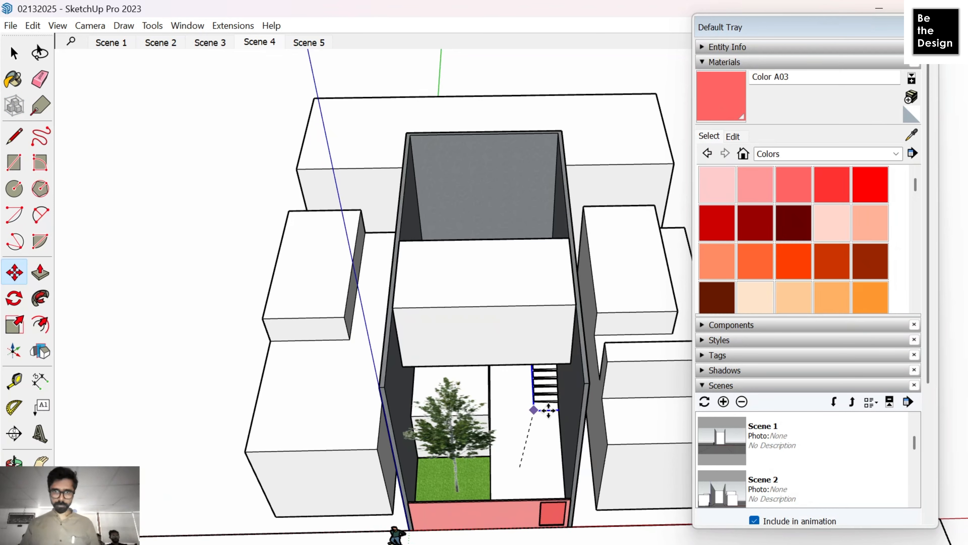
scroll(543, 367, "up", 5)
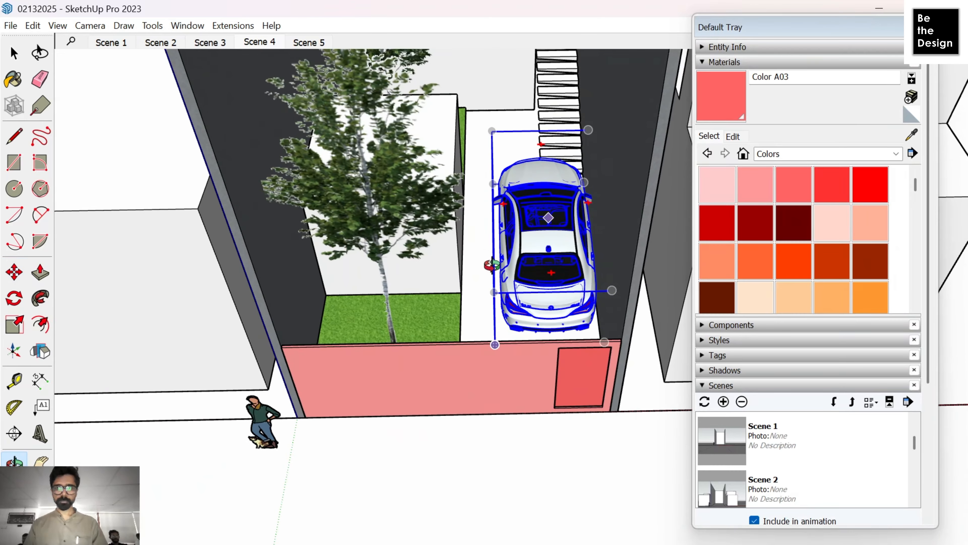
Step: Move the car along the driveway so that its rear sits close behind the front wall and gate
middle_click_drag(492, 266, 430, 233)
scroll(545, 356, "up", 3)
left_click(485, 341)
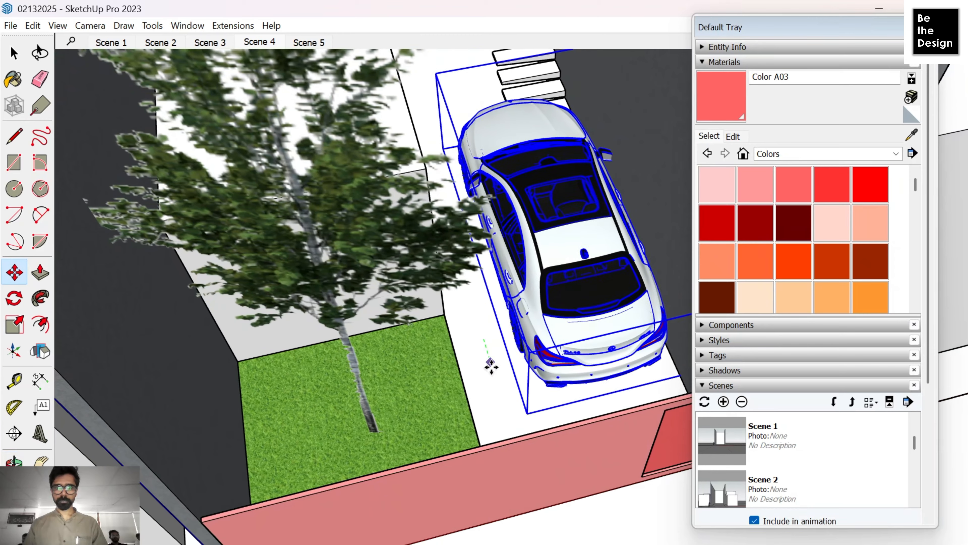
left_click(493, 386)
left_click(484, 335)
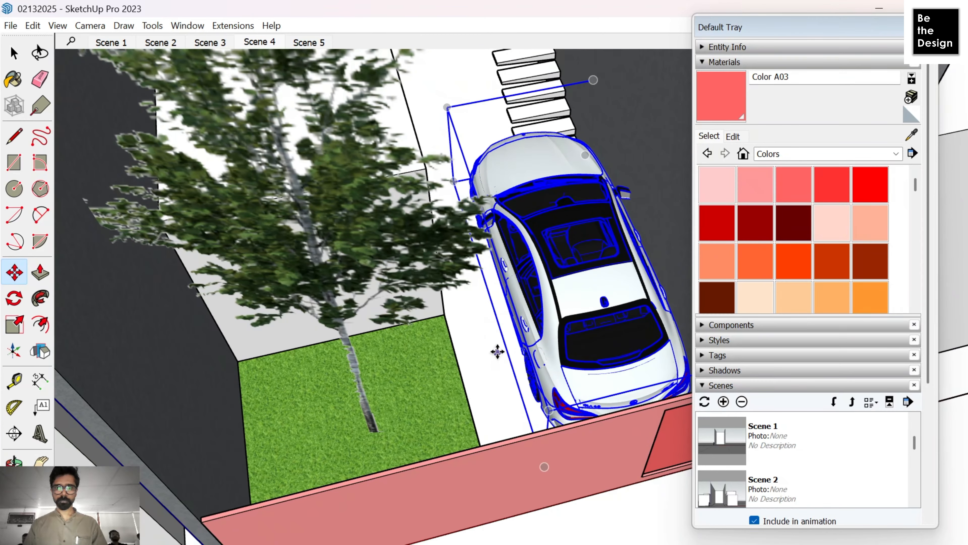
left_click(497, 352)
left_click(480, 355)
middle_click_drag(599, 259, 20, 431)
scroll(389, 368, "down", 6)
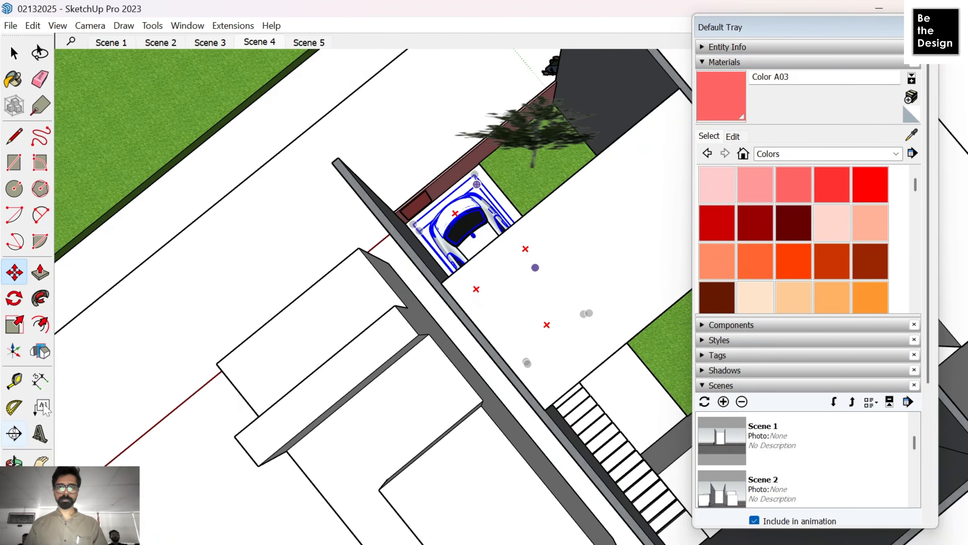
middle_click_drag(568, 402, 168, 264)
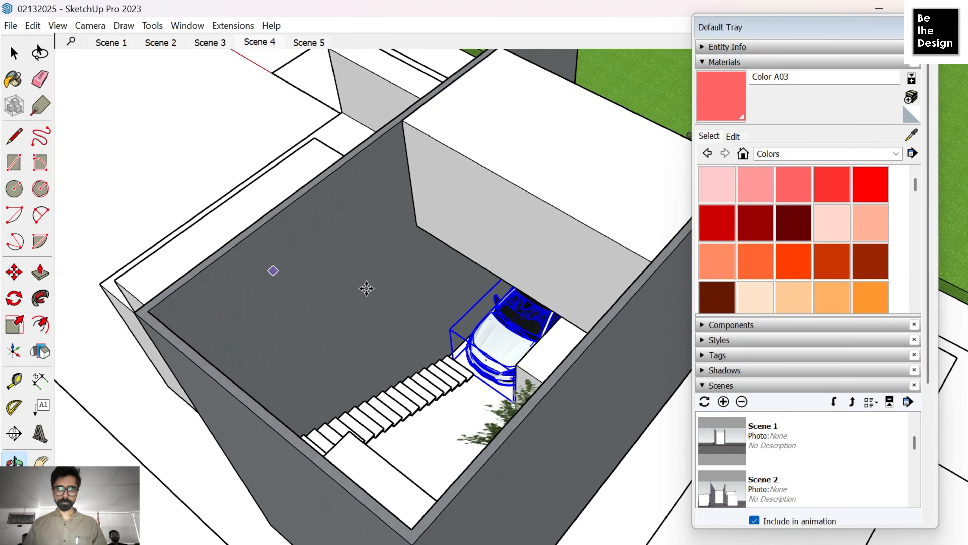
Step: Examine the staircase along the grey side wall and the inner grass patch from several angles
scroll(469, 358, "up", 2)
scroll(470, 358, "up", 4)
middle_click_drag(448, 368, 582, 392, "shift")
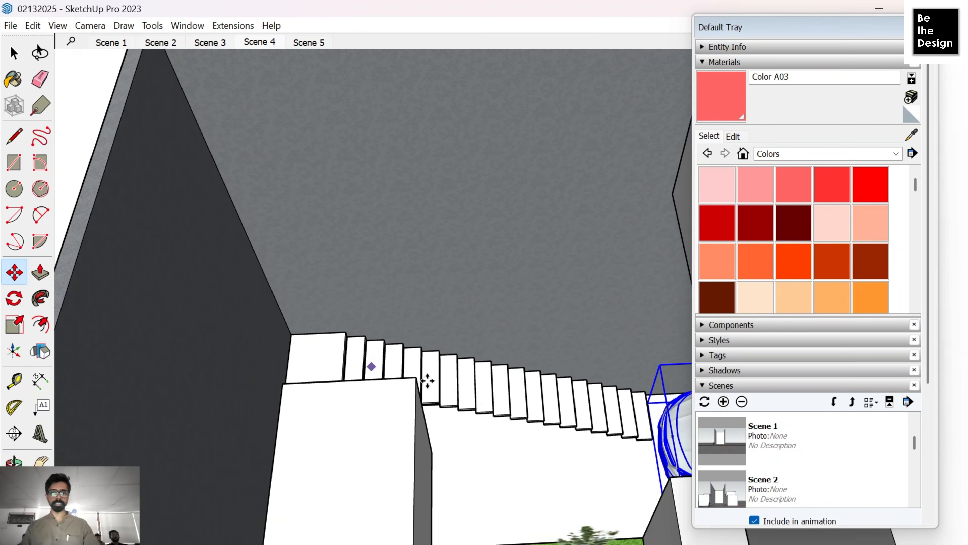
middle_click_drag(428, 380, 372, 366)
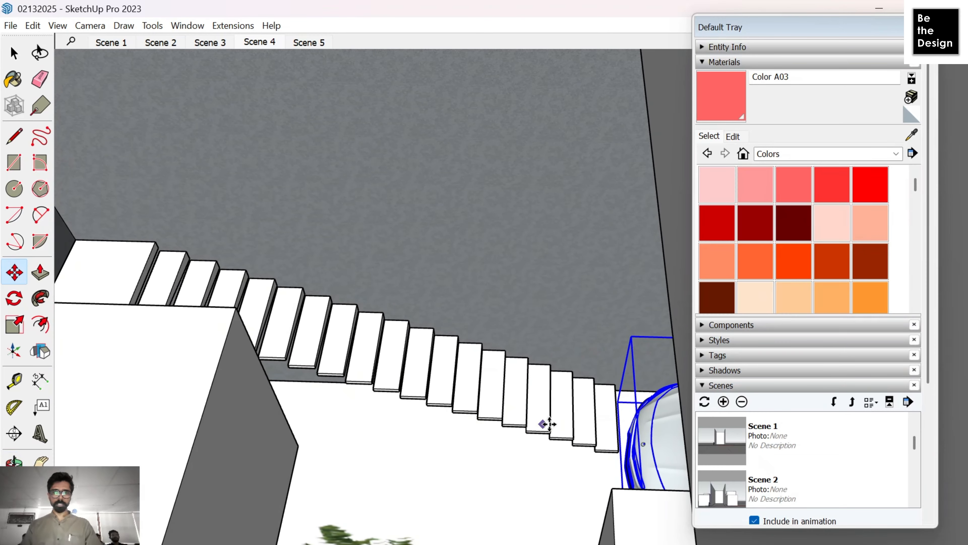
middle_click_drag(548, 424, 549, 236)
scroll(276, 328, "down", 3)
scroll(317, 281, "up", 4)
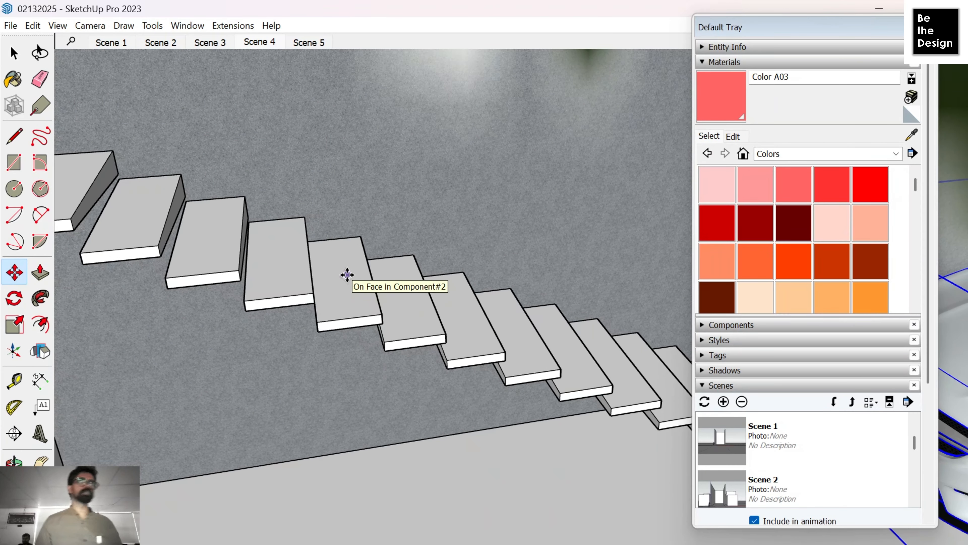
middle_click_drag(347, 276, 510, 352)
scroll(385, 310, "down", 5)
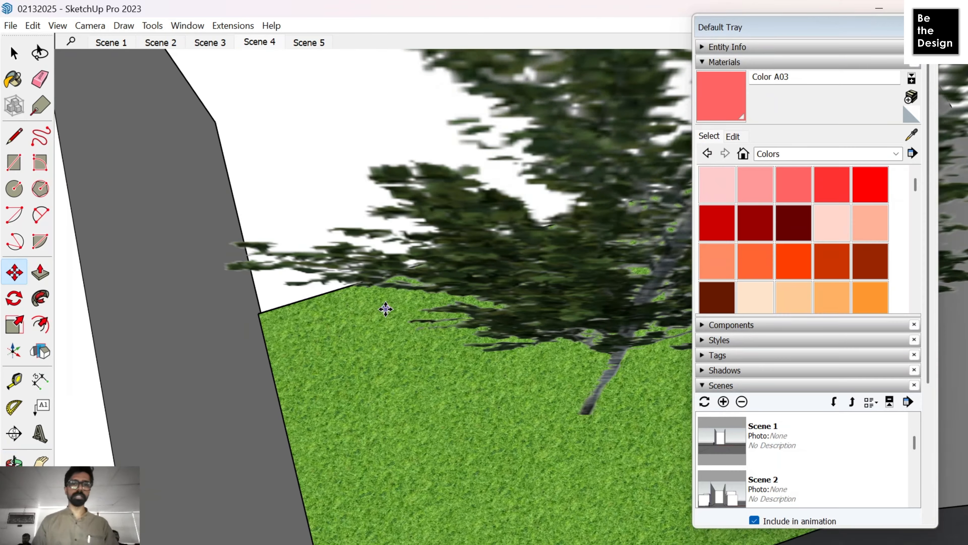
scroll(499, 320, "down", 3)
scroll(550, 225, "down", 5)
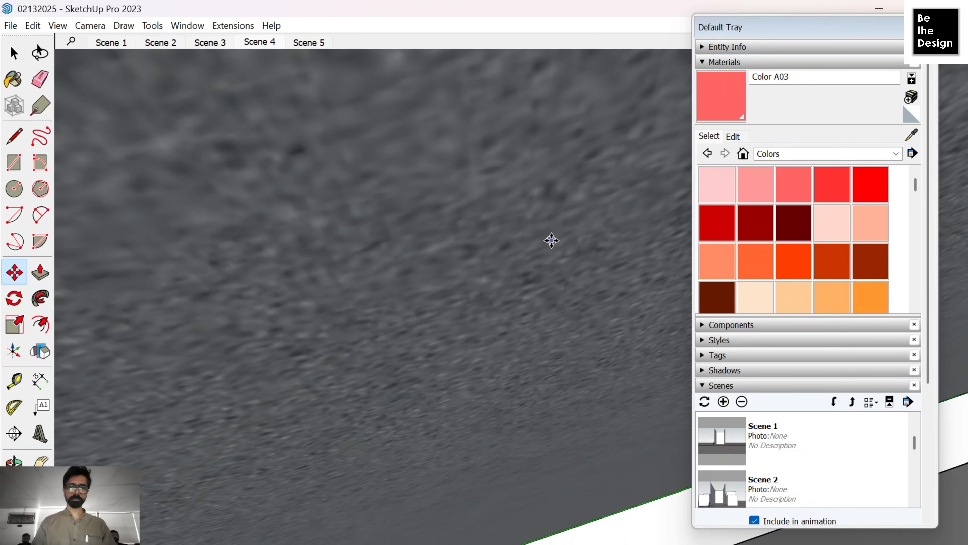
scroll(407, 348, "down", 2)
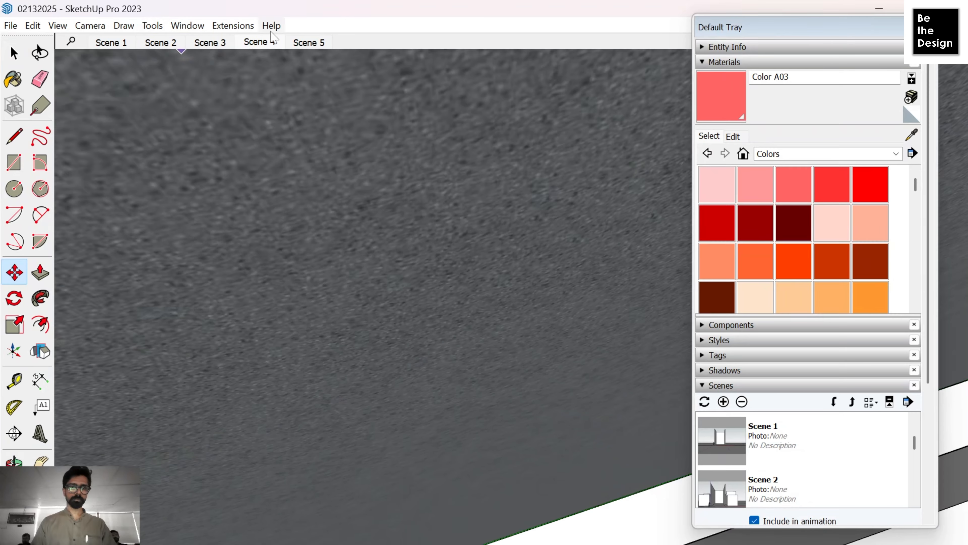
Step: Return to the Scene 5 view and examine the car parked between the stairs and the front wall
left_click(297, 48)
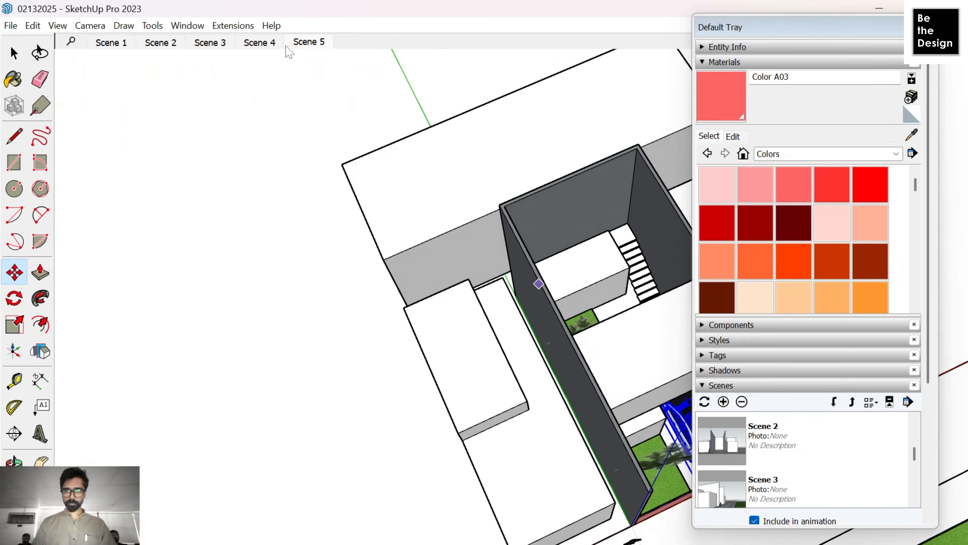
key("space")
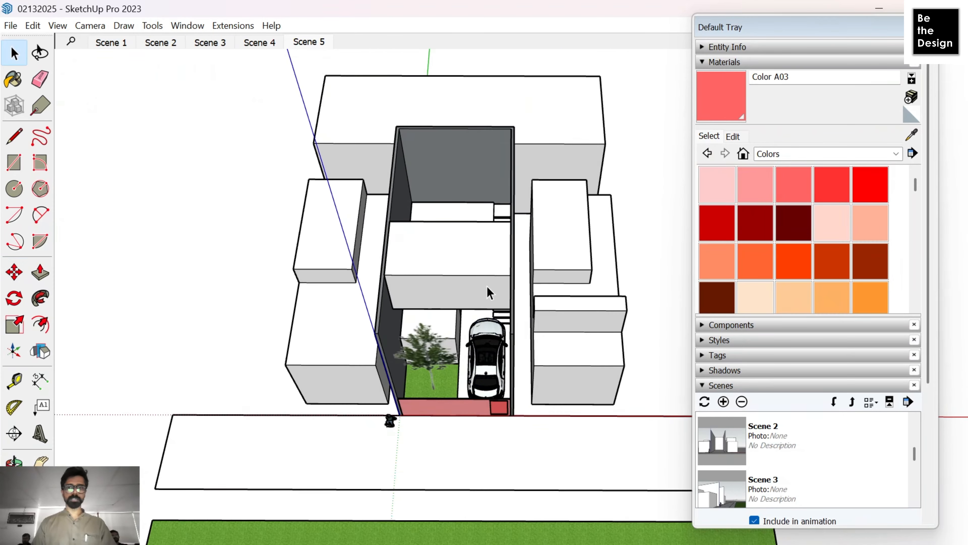
scroll(490, 293, "up", 10)
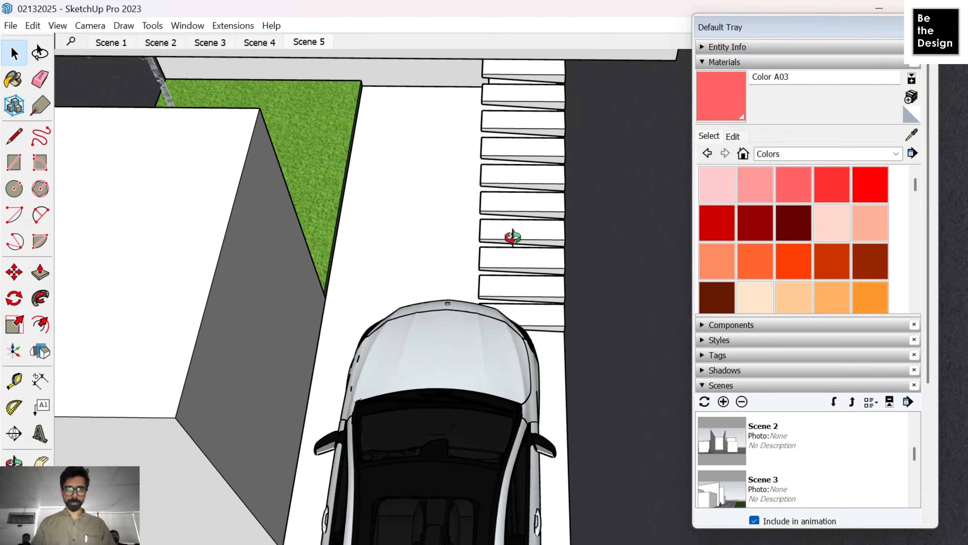
middle_click_drag(513, 237, 514, 158)
scroll(443, 375, "down", 5)
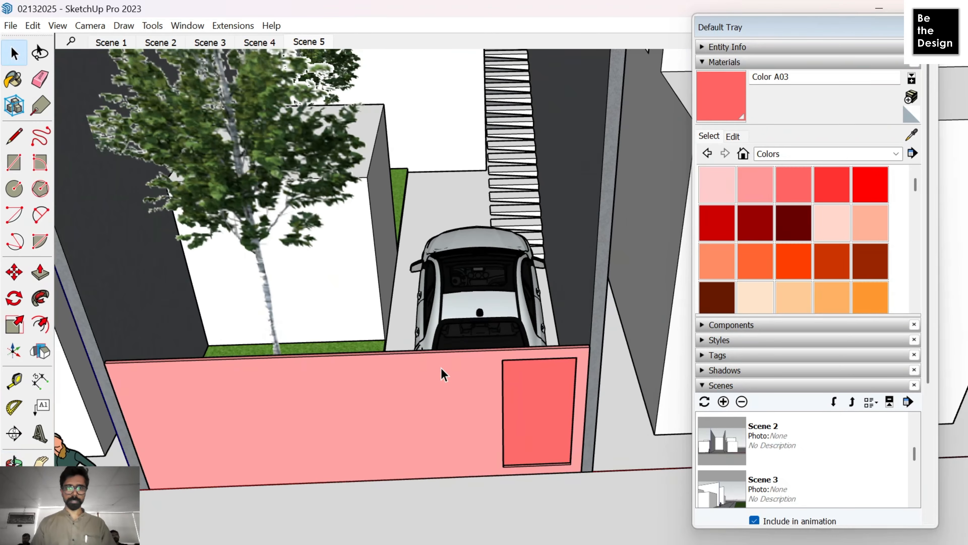
middle_click_drag(444, 374, 480, 329)
right_click(480, 329)
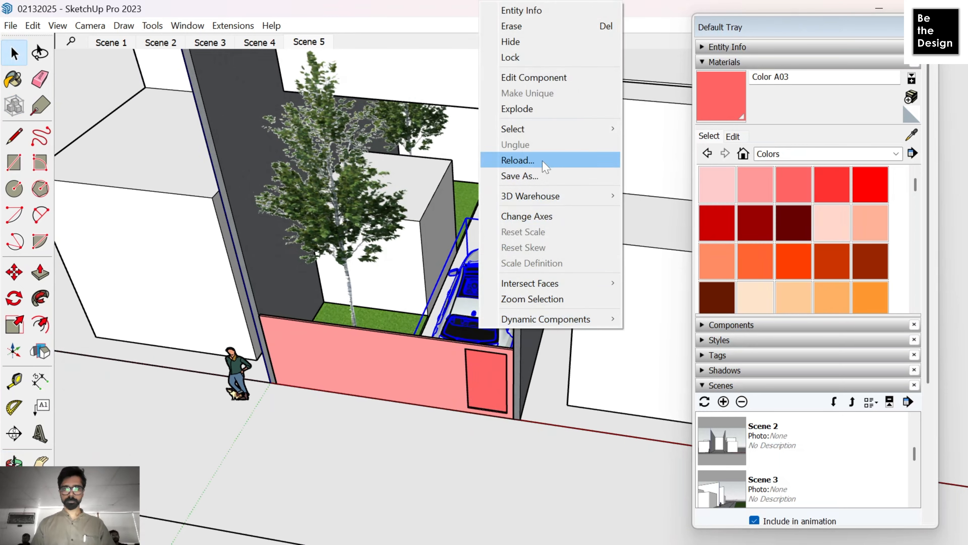
right_click(462, 329)
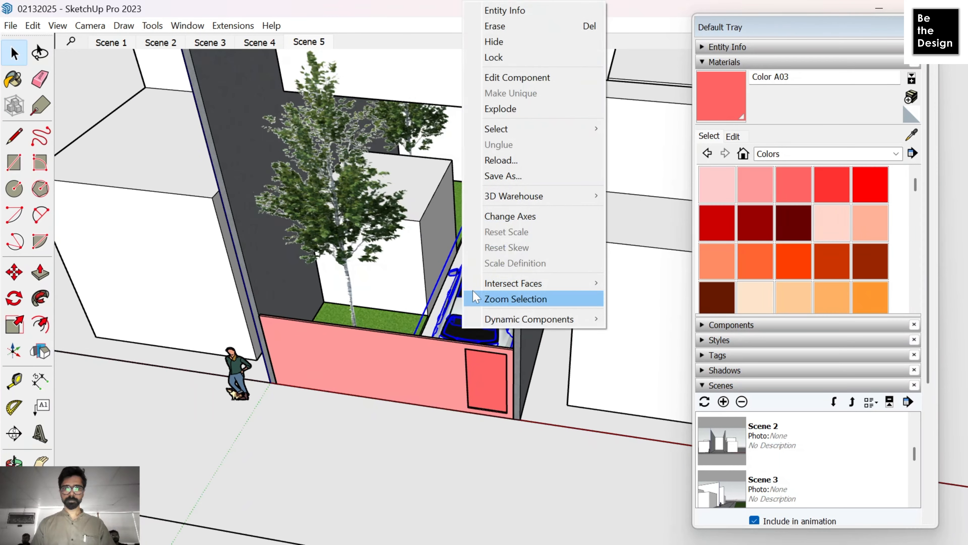
left_click(461, 320)
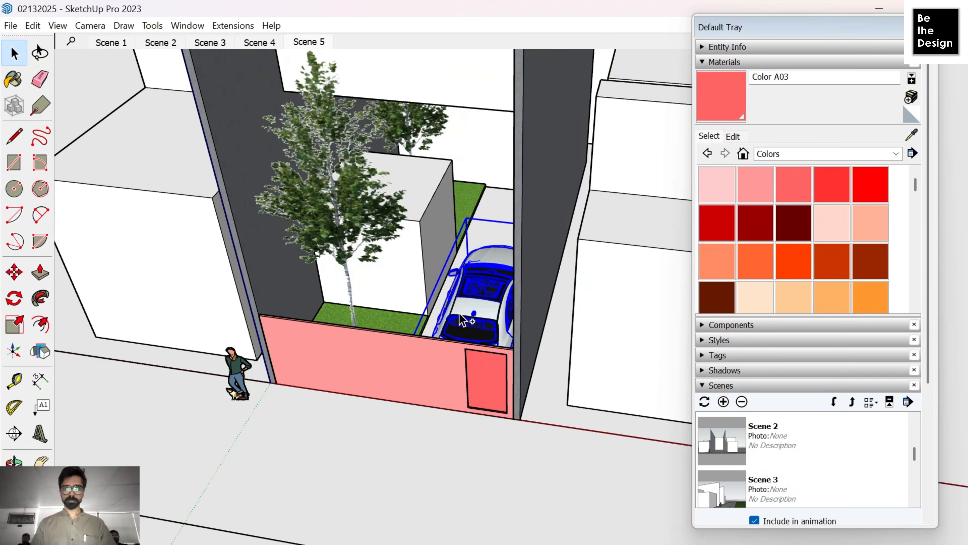
double_click(483, 306)
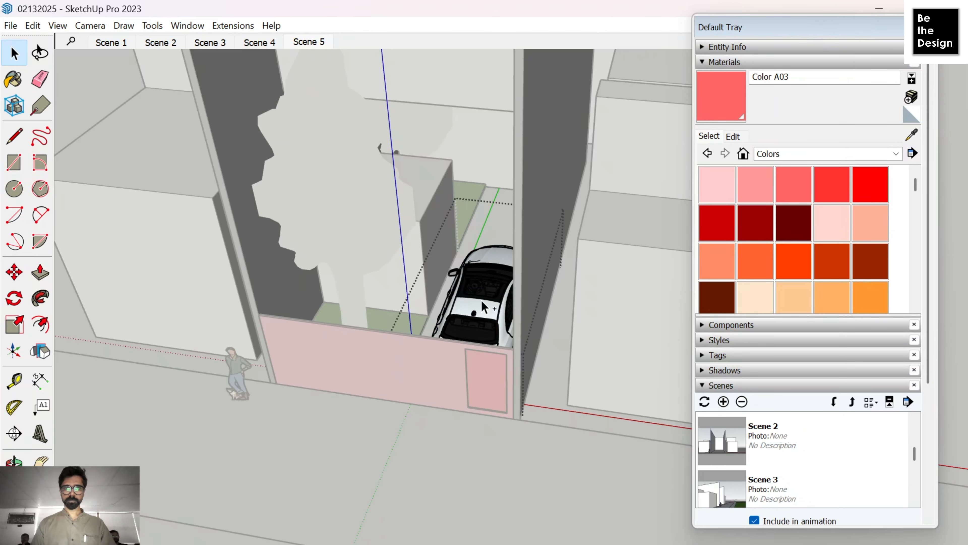
right_click(484, 306)
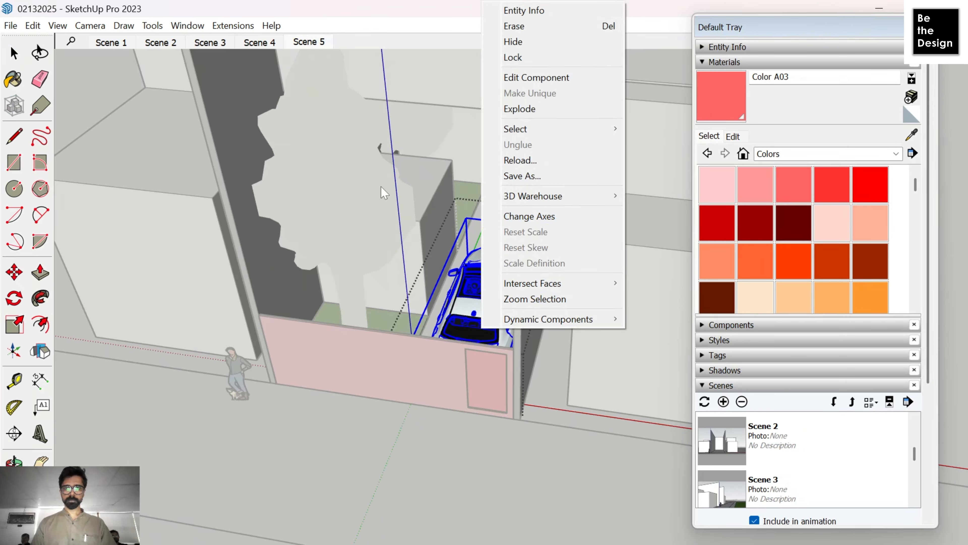
left_click(383, 192)
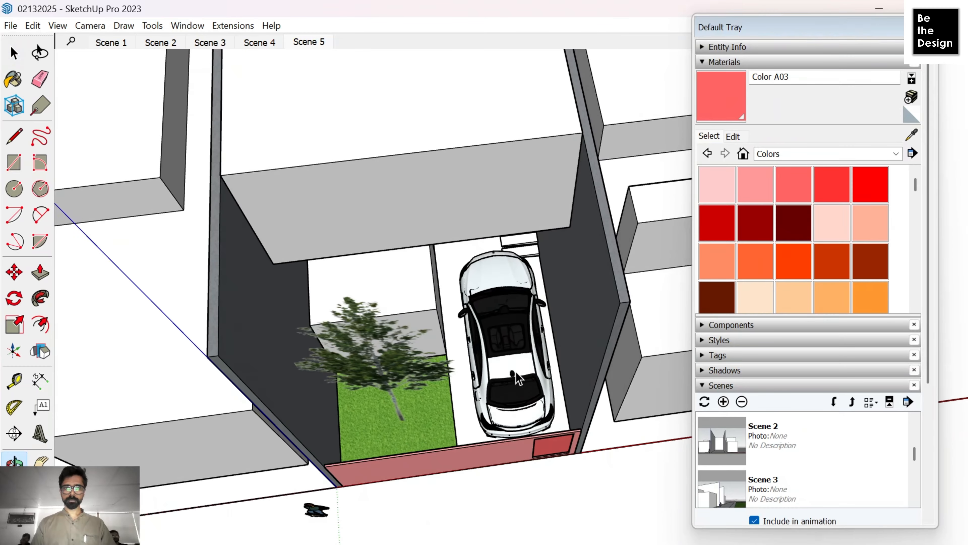
Step: Rotate the car half a turn about the vertical axis so that its front faces the street
left_click(513, 320)
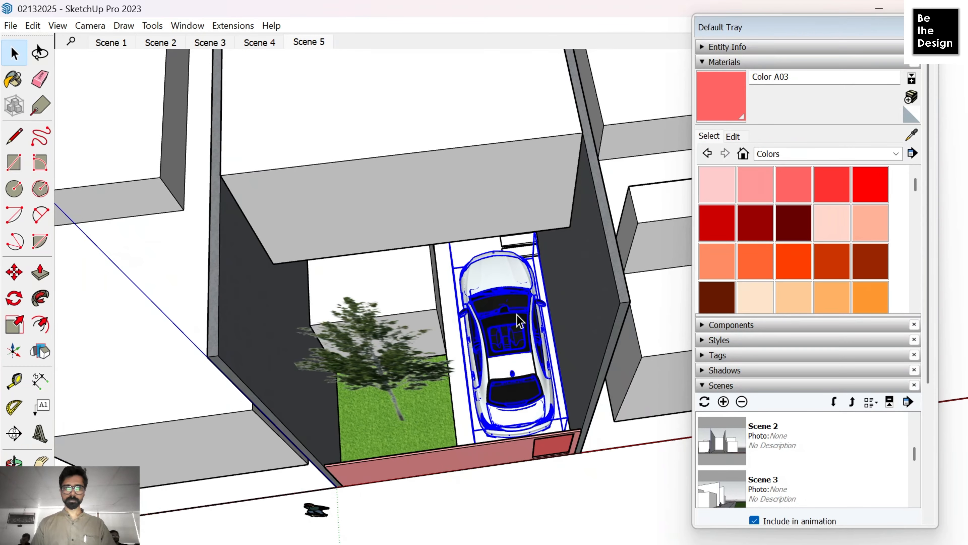
key("q")
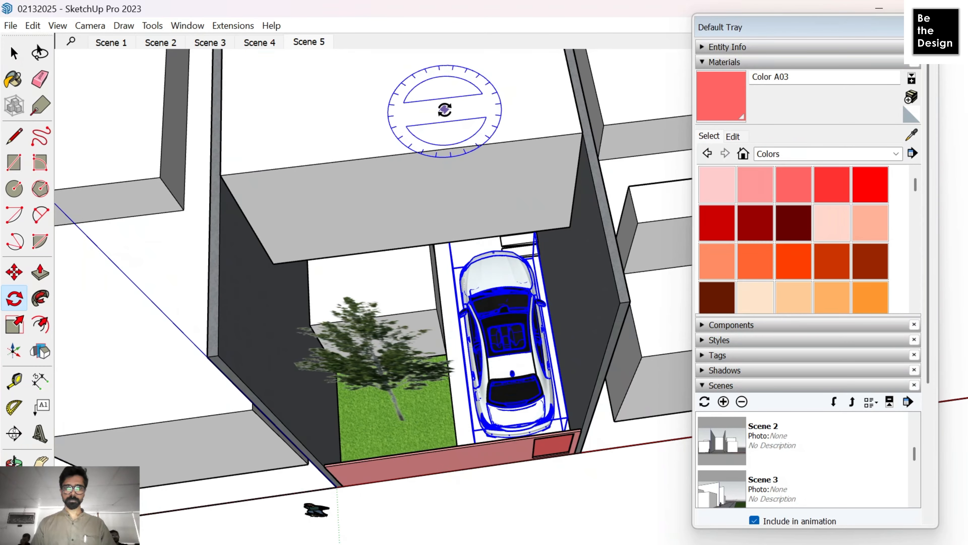
left_click(444, 110)
left_click(441, 83)
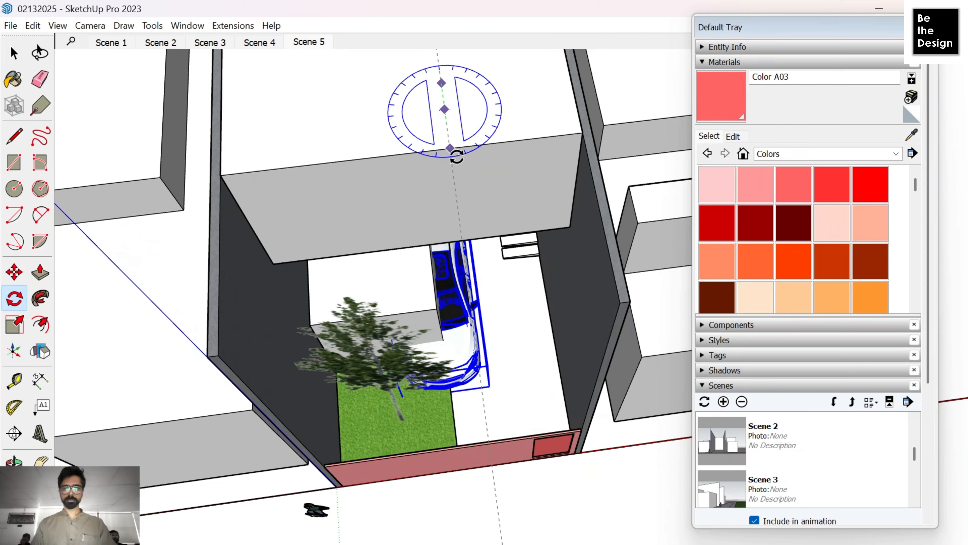
left_click(457, 156)
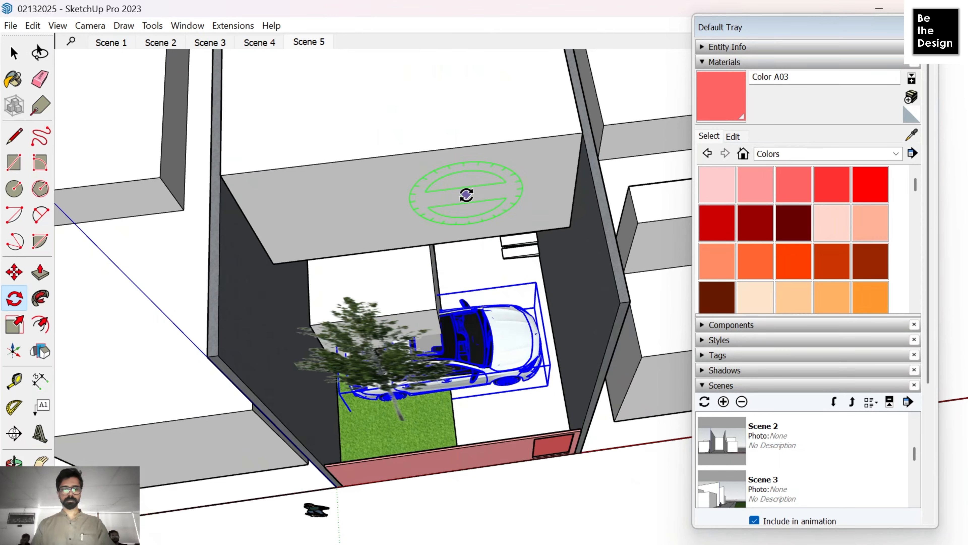
left_click(496, 342)
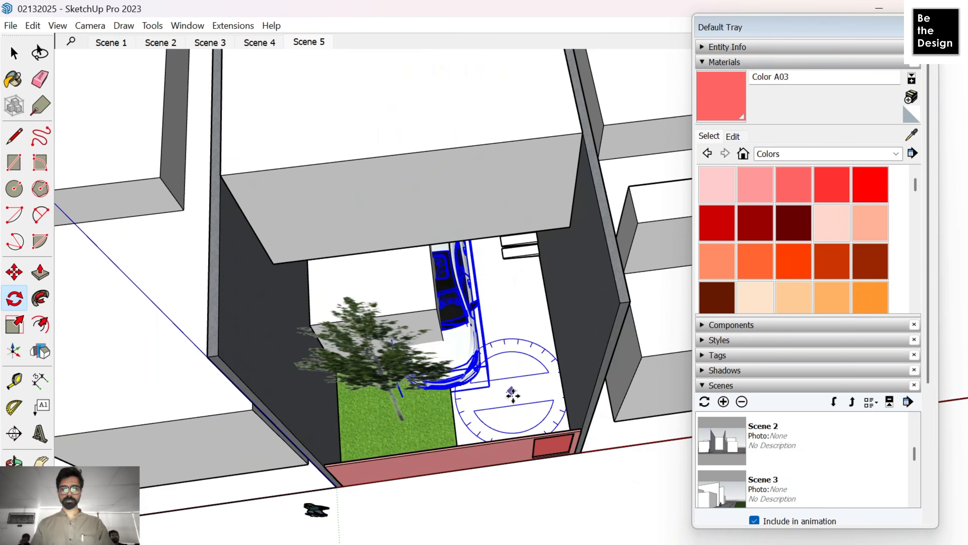
Step: Move the turned car back onto the driveway beside the grass patch, with its front close behind the gate
key("m")
left_click(502, 399)
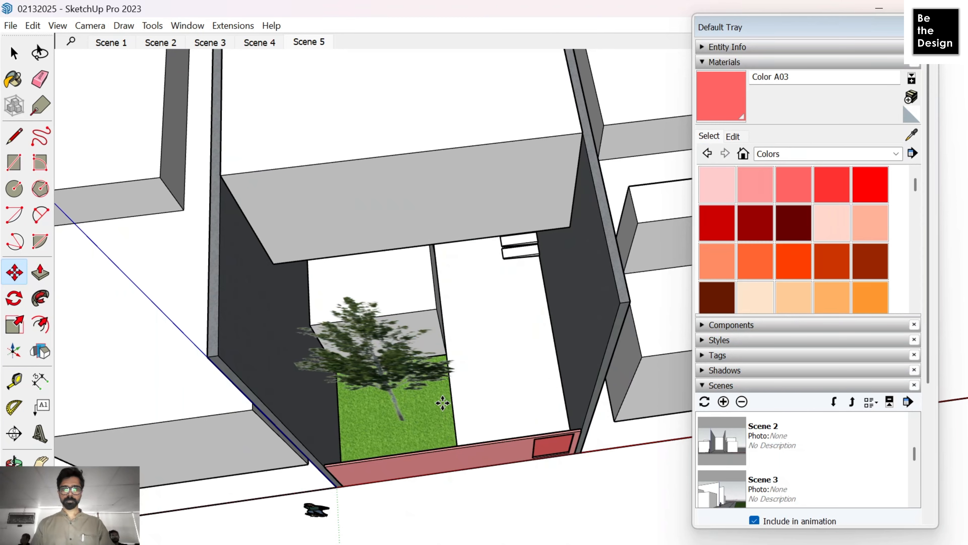
scroll(460, 414, "up", 4)
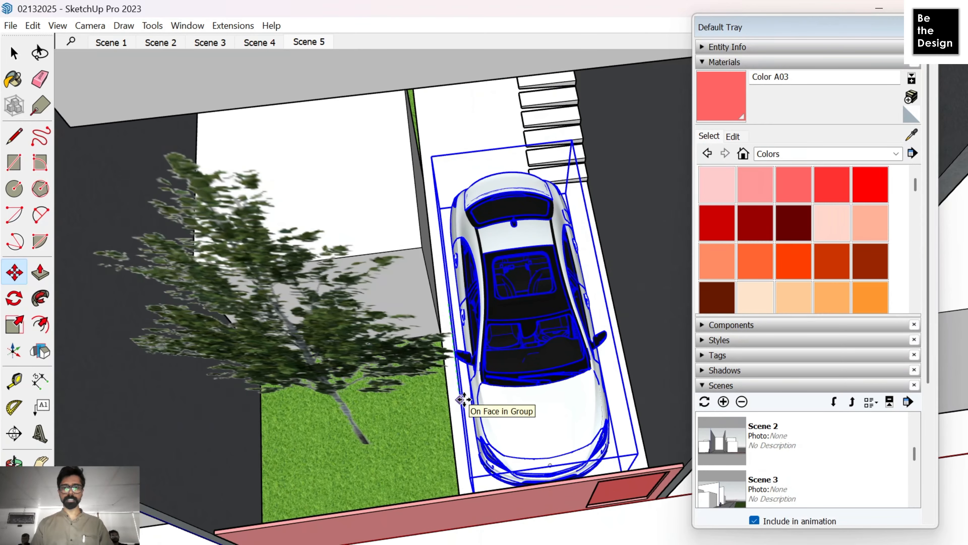
middle_click_drag(519, 388, 529, 320)
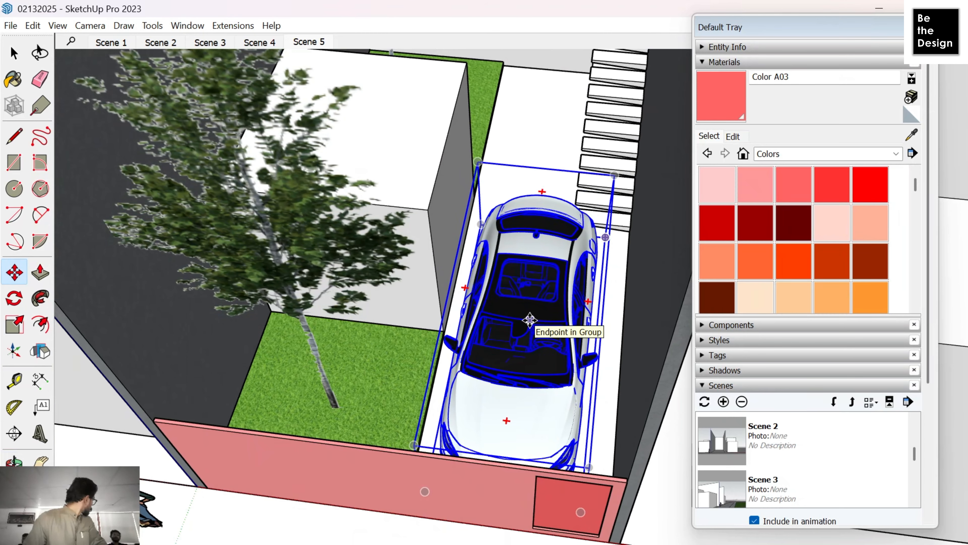
scroll(526, 303, "down", 2)
scroll(564, 458, "up", 2)
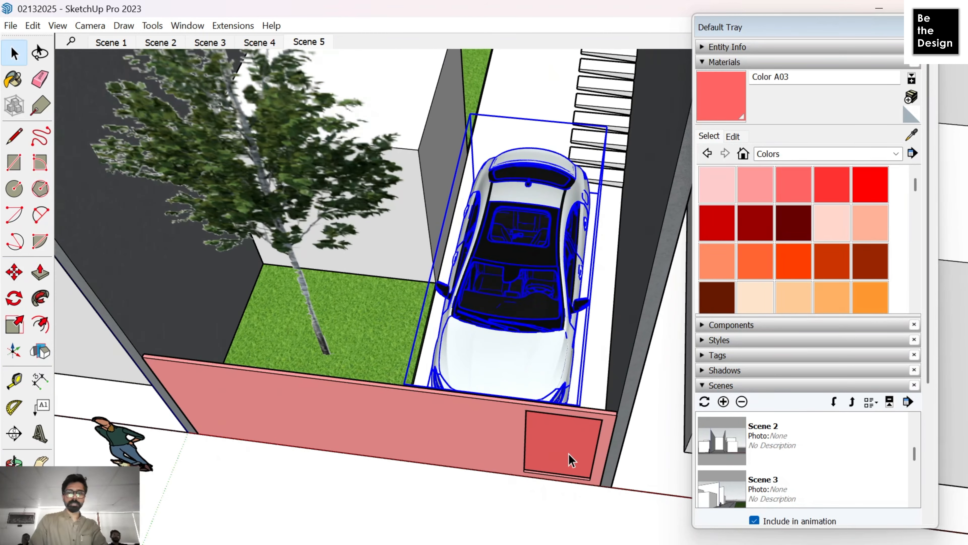
Step: Try to swing the small red gate panel inward about its side edge with the Rotate tool
left_click(570, 455)
scroll(571, 452, "up", 3)
key("q")
middle_click_drag(595, 470, 609, 542)
scroll(596, 492, "up", 5)
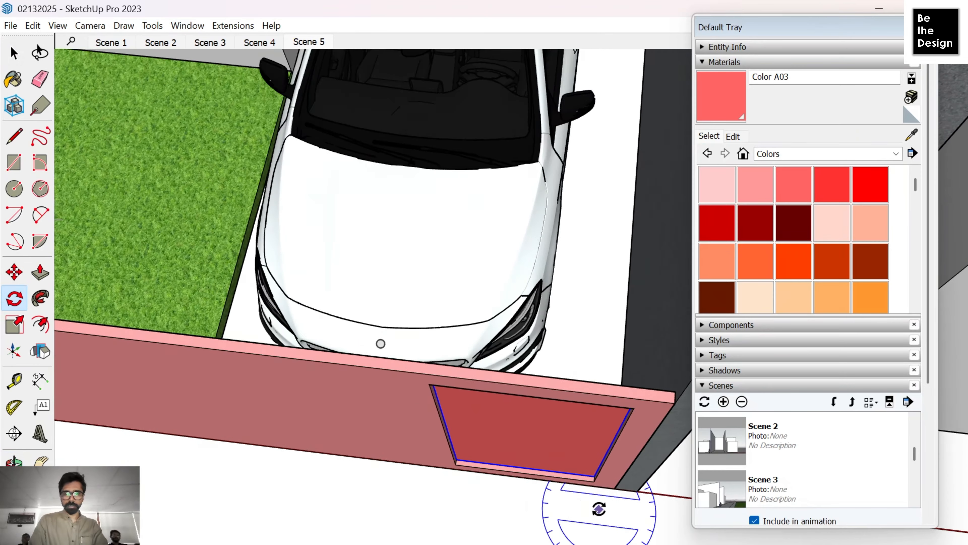
left_click(534, 500)
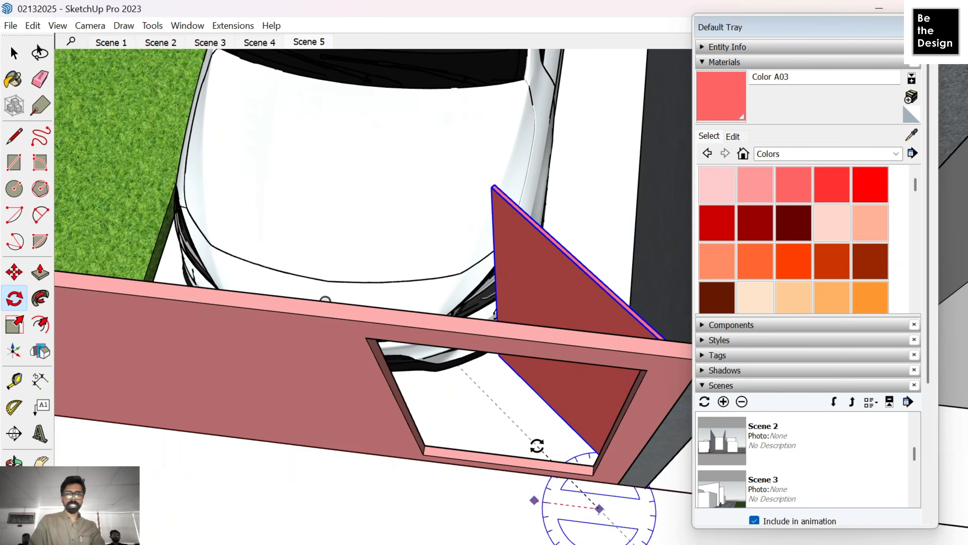
key("Escape")
scroll(556, 417, "down", 3)
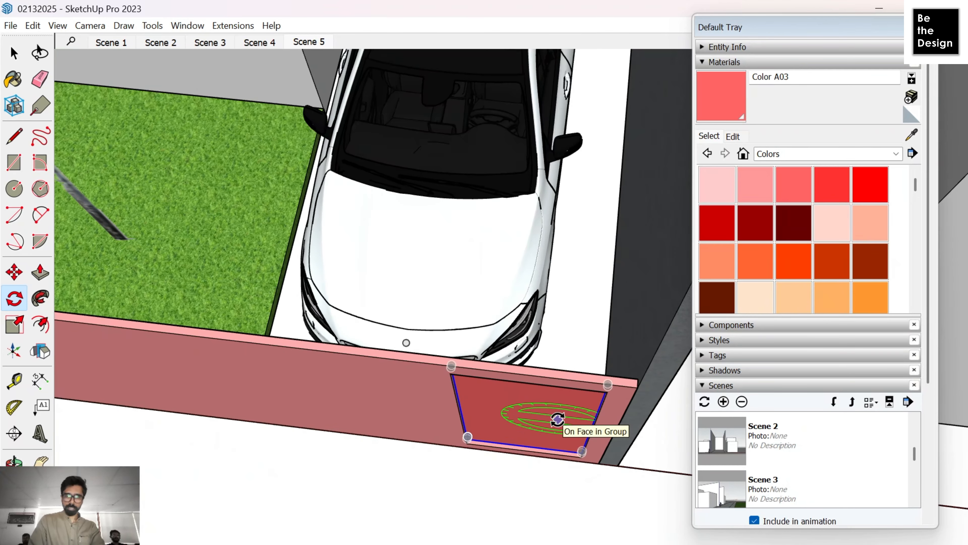
scroll(549, 418, "down", 2)
key("space")
left_click(425, 411)
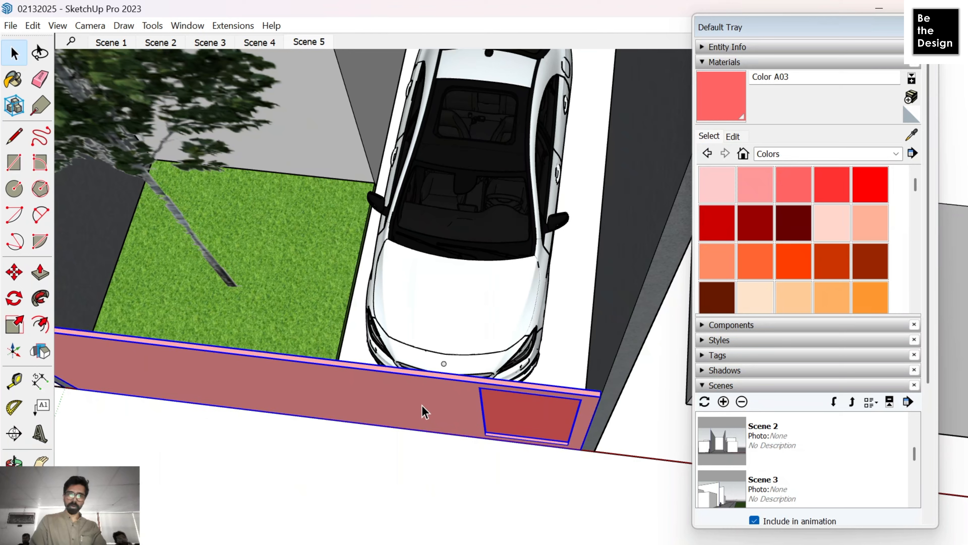
right_click(425, 412)
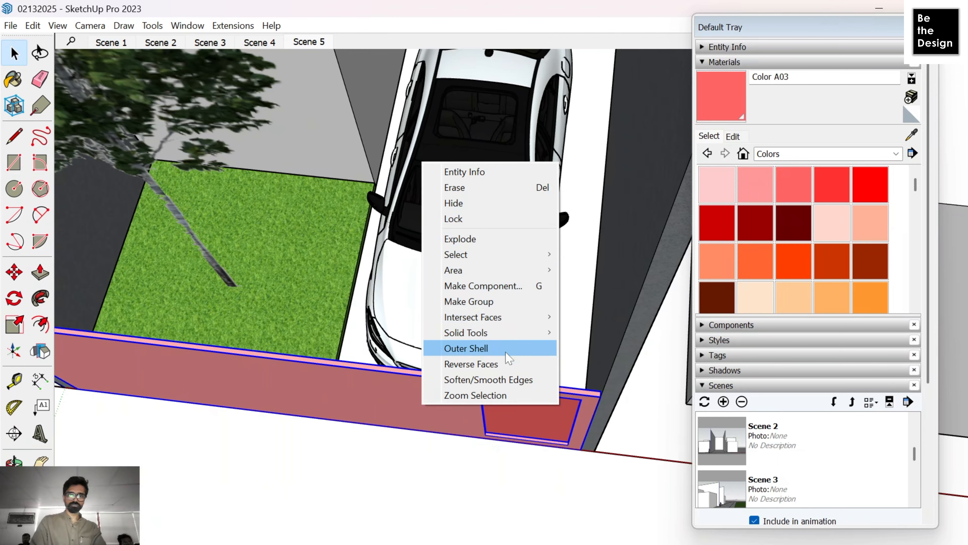
left_click(405, 506)
scroll(535, 402, "down", 4)
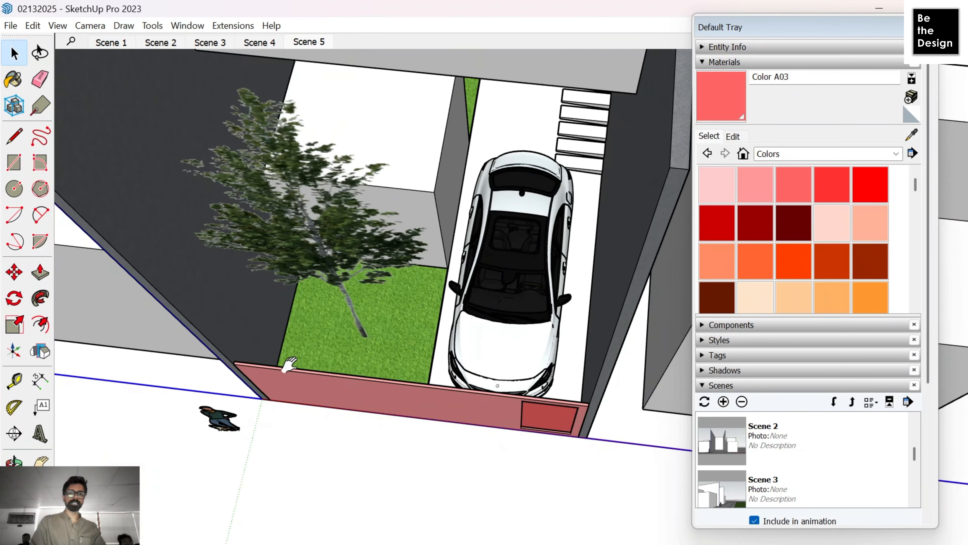
middle_click_drag(289, 364, 386, 435)
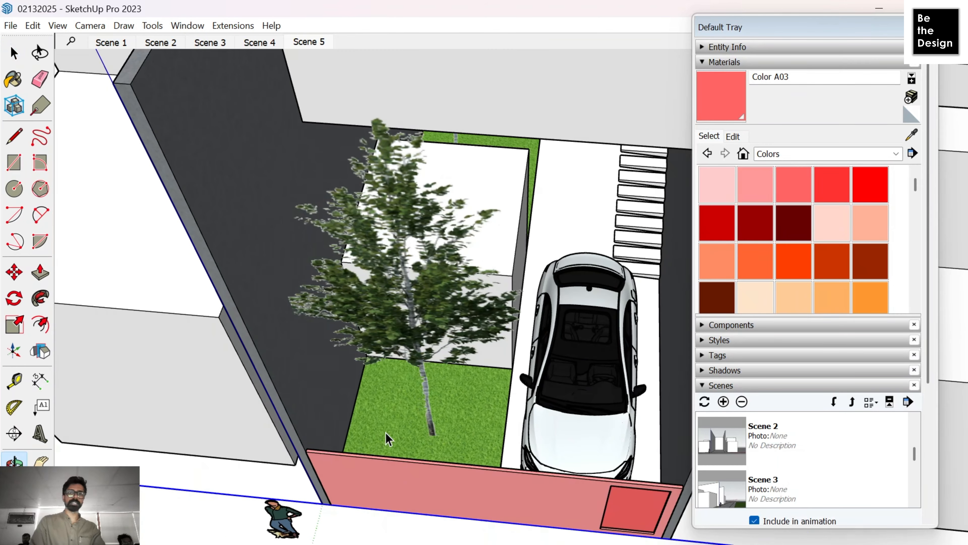
right_click(473, 330)
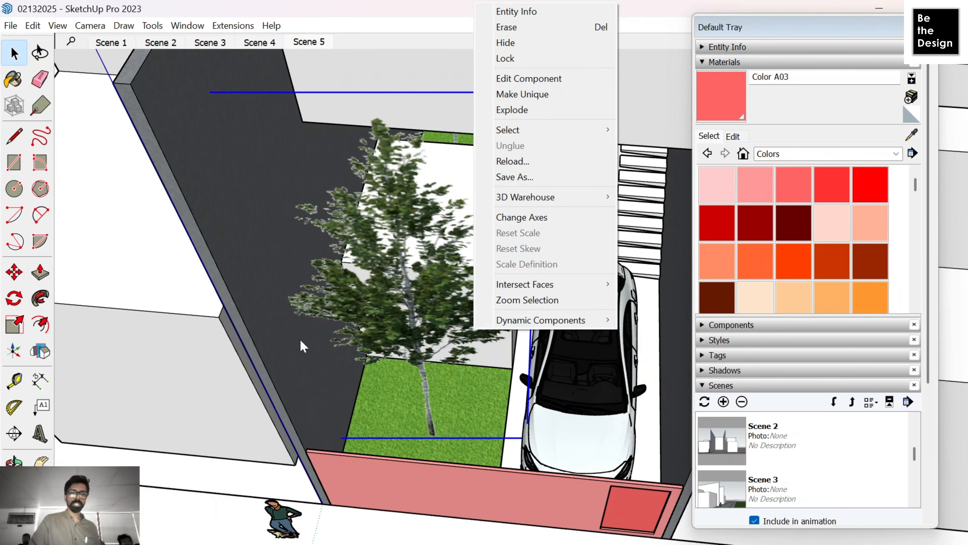
left_click(172, 296)
scroll(500, 307, "down", 3)
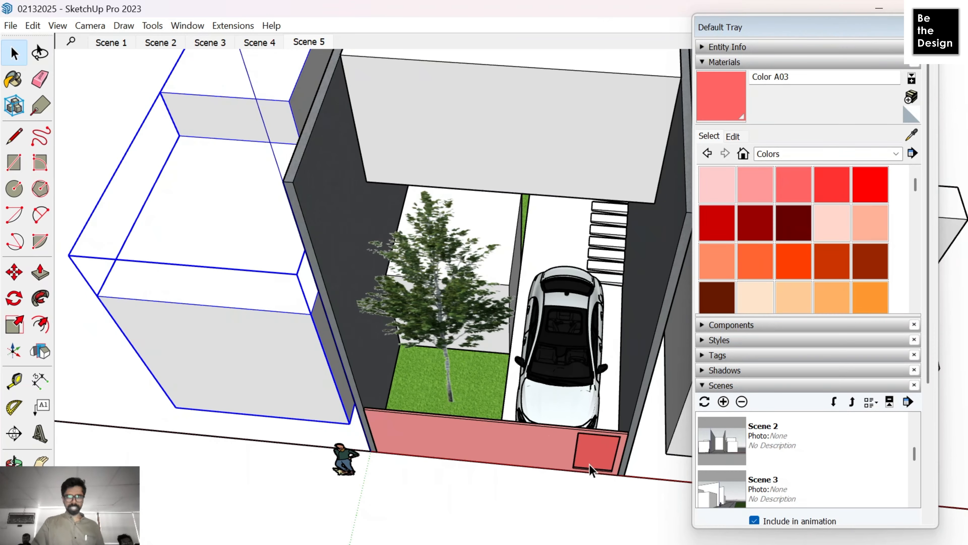
scroll(591, 470, "down", 5)
left_click(195, 264)
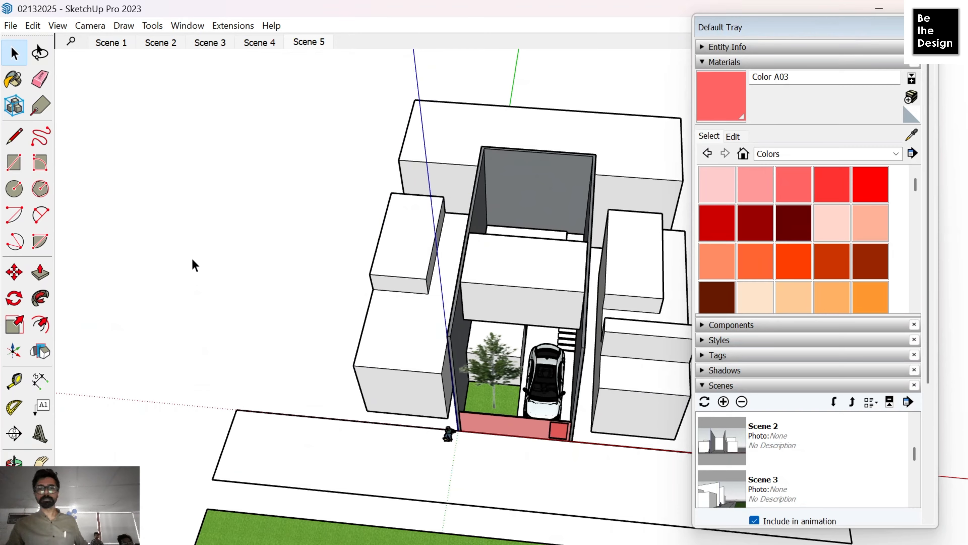
Step: Examine the house from above and from the street side, looking at the rear courtyard, its tree, the stairs and the upper block
scroll(520, 229, "up", 4)
scroll(473, 290, "up", 2)
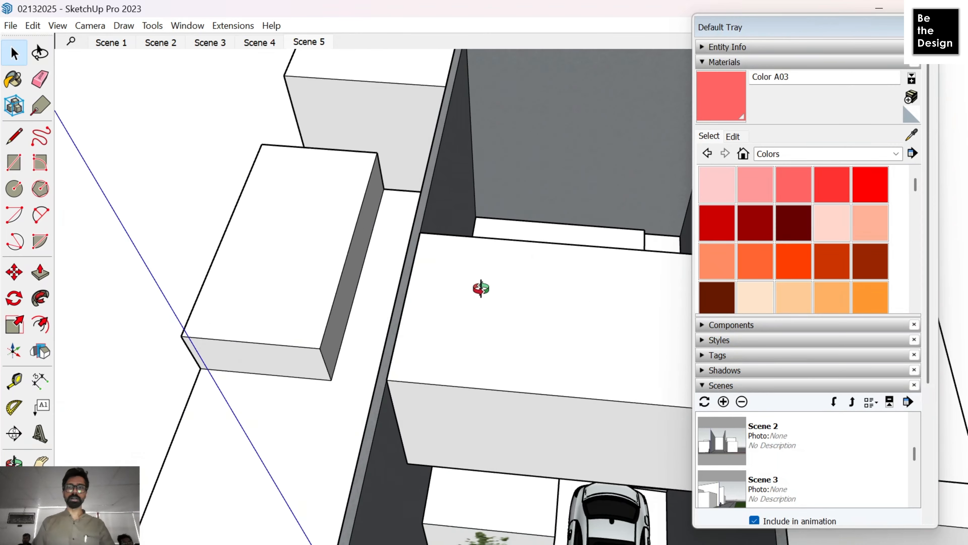
middle_click_drag(480, 288, 197, 362)
scroll(476, 315, "down", 3)
scroll(514, 322, "up", 5)
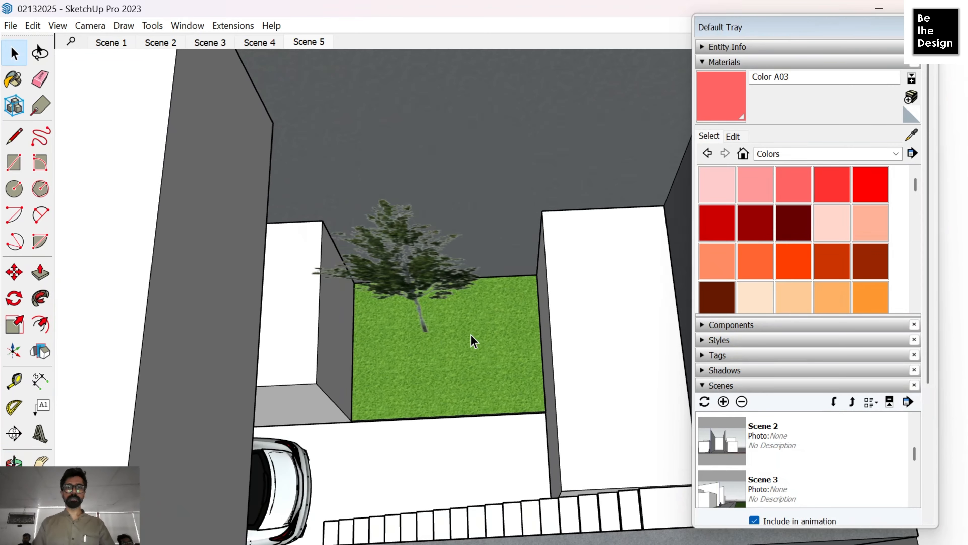
mouse_move(430, 340)
middle_mouse_down()
mouse_move(258, 399)
mouse_move(156, 407)
mouse_move(443, 354)
middle_mouse_up()
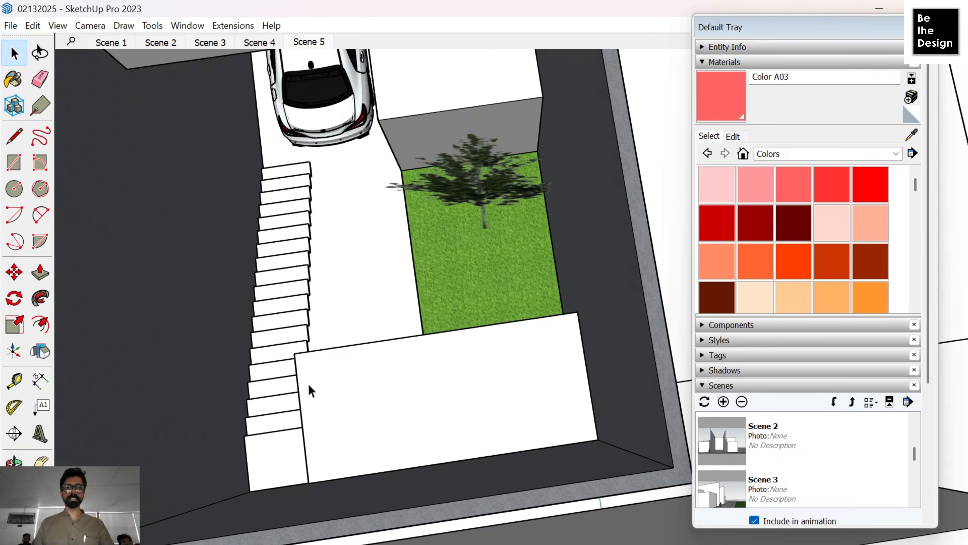
middle_click_drag(292, 370, 259, 339)
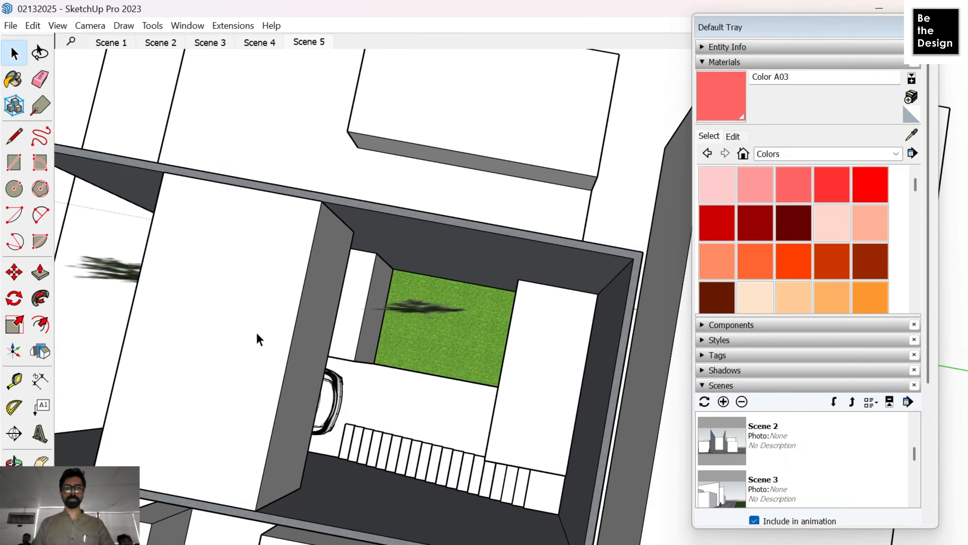
middle_click_drag(380, 324, 410, 266)
scroll(410, 266, "down", 3)
middle_click_drag(248, 311, 449, 352)
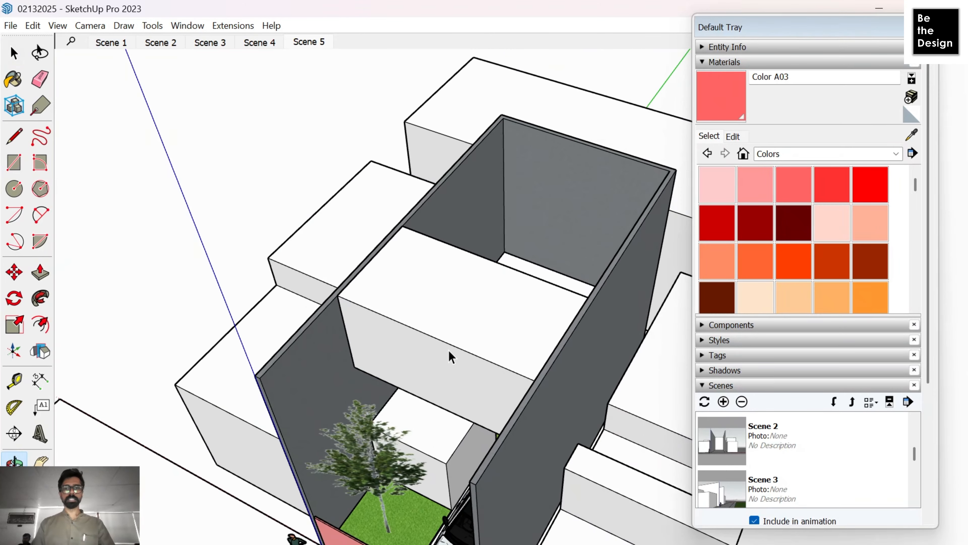
Step: Copy the bottom edge of the upper block's front face a short distance upward to mark off a thin strip
scroll(449, 421, "up", 3)
scroll(473, 366, "up", 3)
scroll(460, 352, "up", 3)
scroll(534, 336, "up", 4)
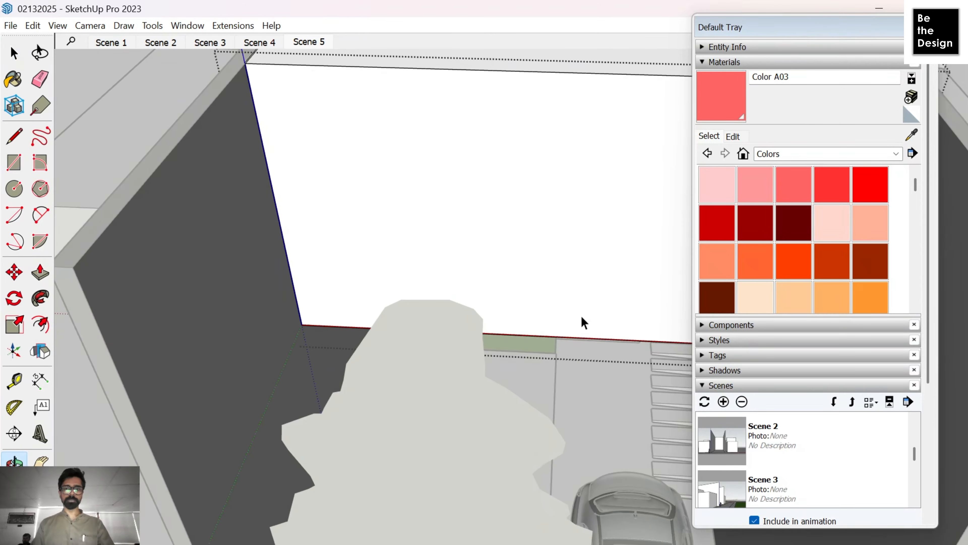
key("m")
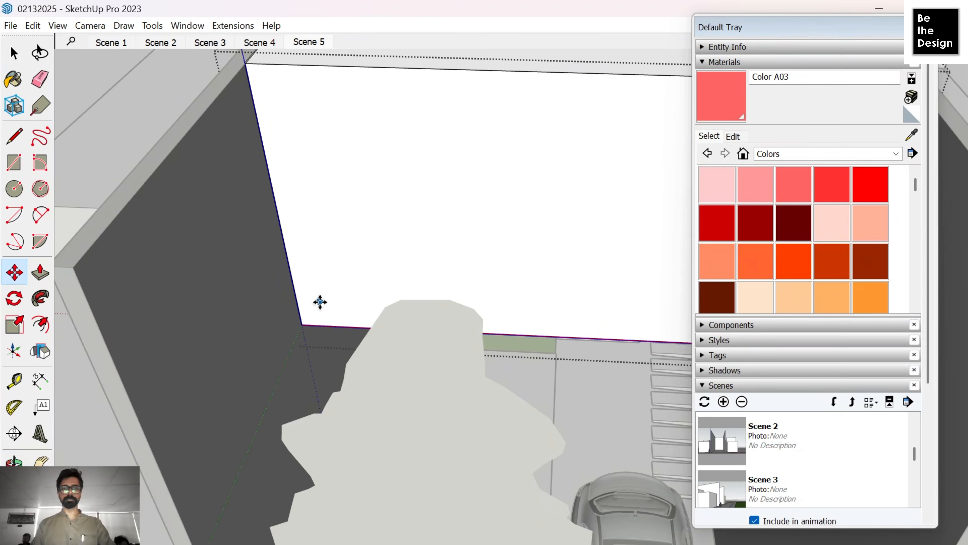
left_click(301, 326)
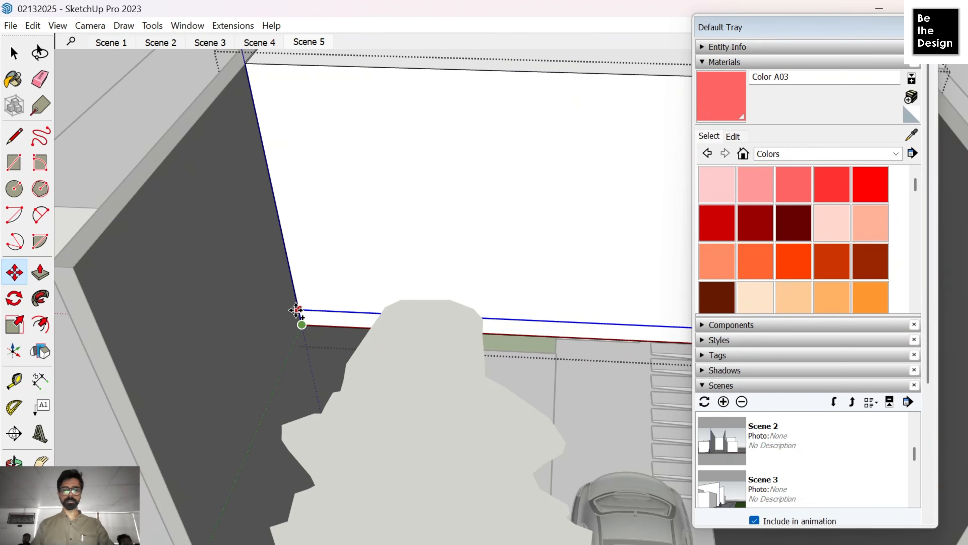
left_click(296, 310)
key("p")
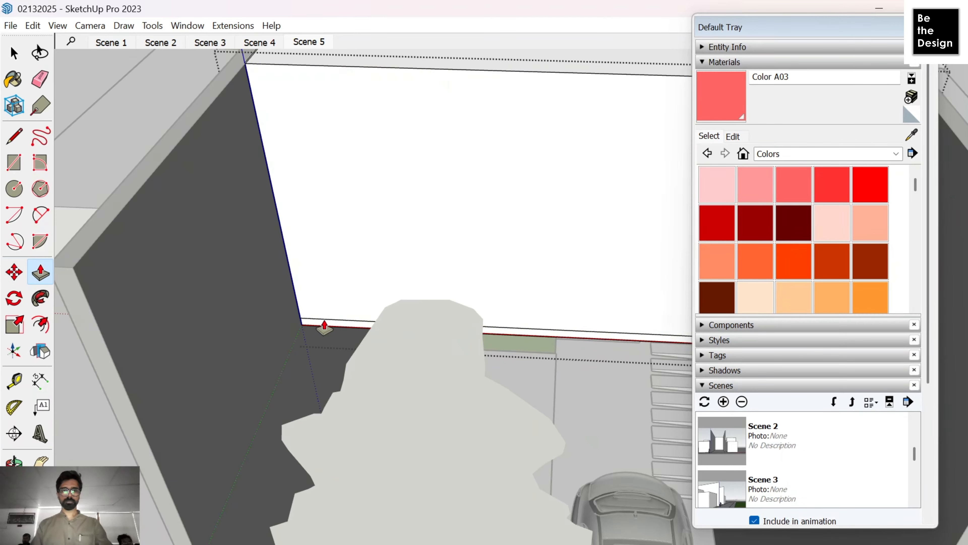
key("space")
key("Escape")
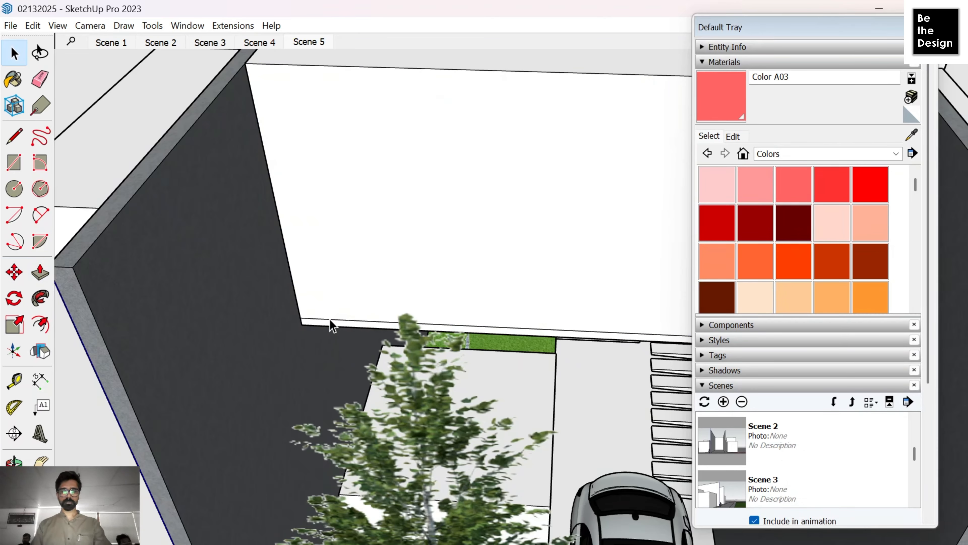
Step: Pull the thin strip along the bottom of the upper block's front face outward to form a projecting slab
double_click(331, 331)
left_click(328, 314)
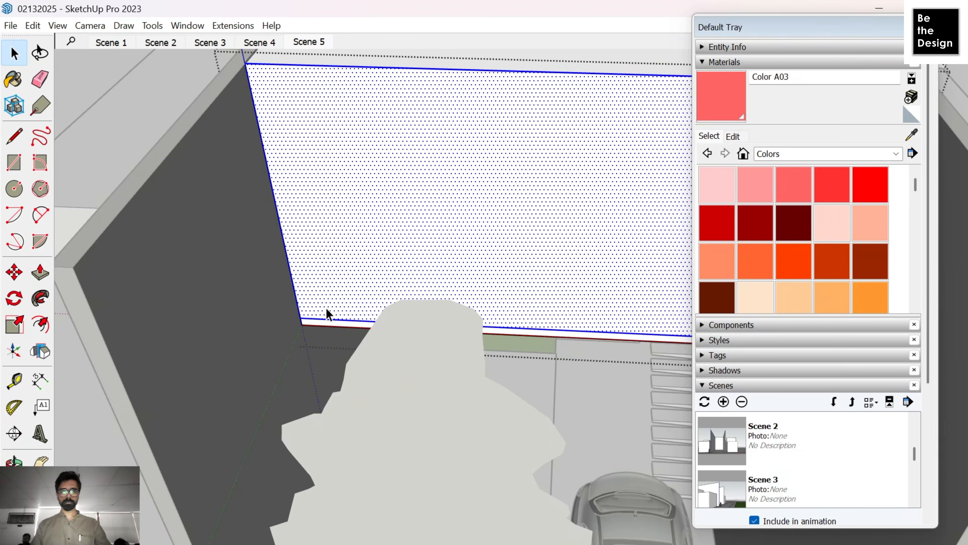
scroll(331, 322, "up", 1)
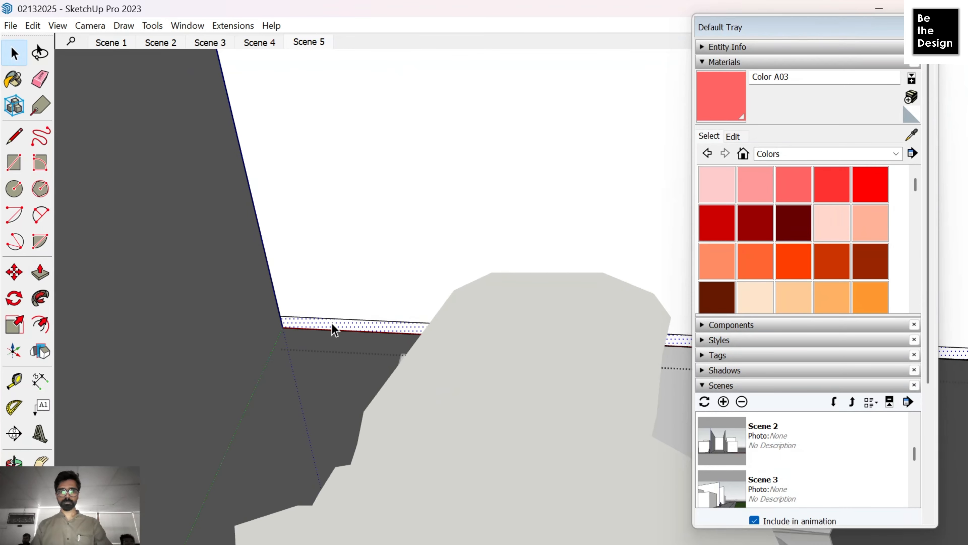
key("p")
left_click_drag(331, 330, 323, 350)
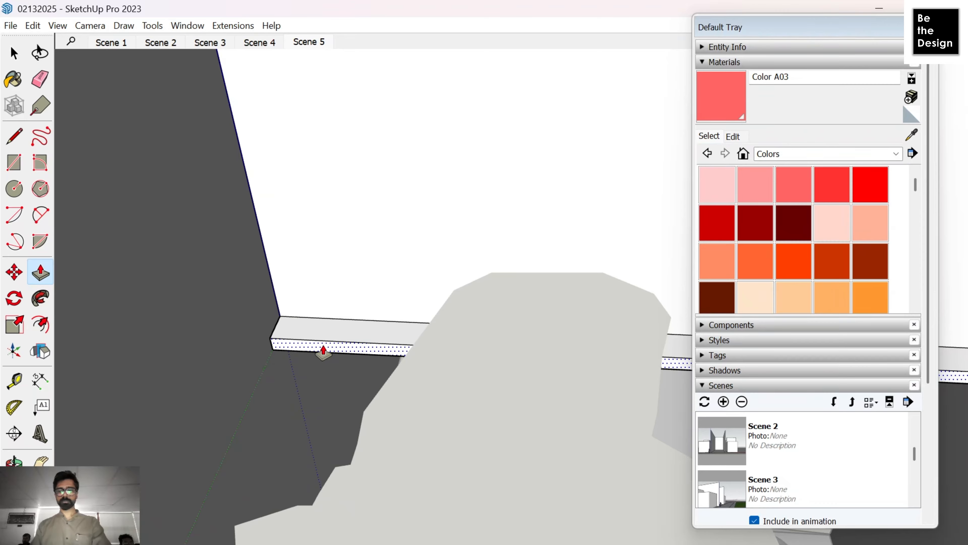
key("Return")
Step: Examine the projecting slab at the base of the upper block from the front and from above
scroll(295, 298, "down", 2)
scroll(378, 438, "down", 4)
middle_click_drag(386, 412, 372, 389)
scroll(345, 347, "up", 4)
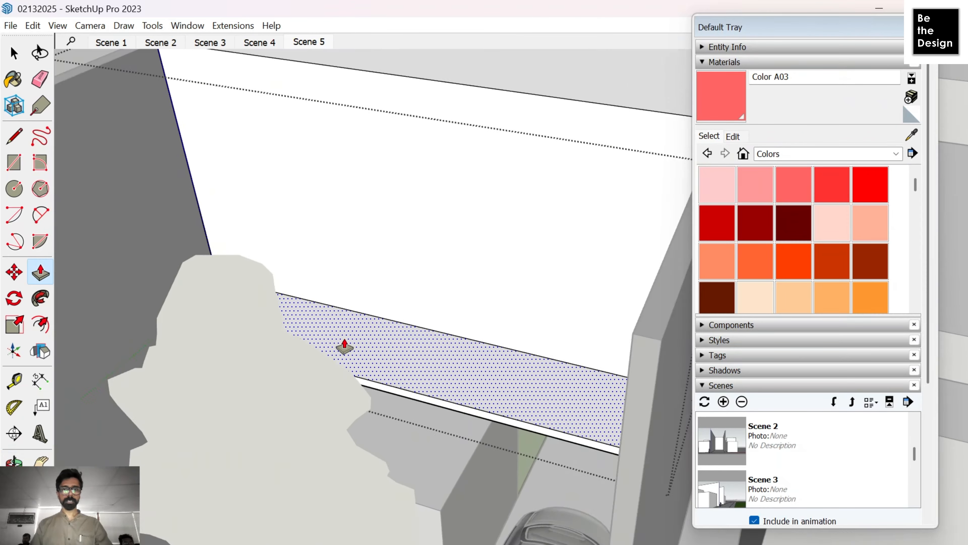
scroll(345, 347, "up", 2)
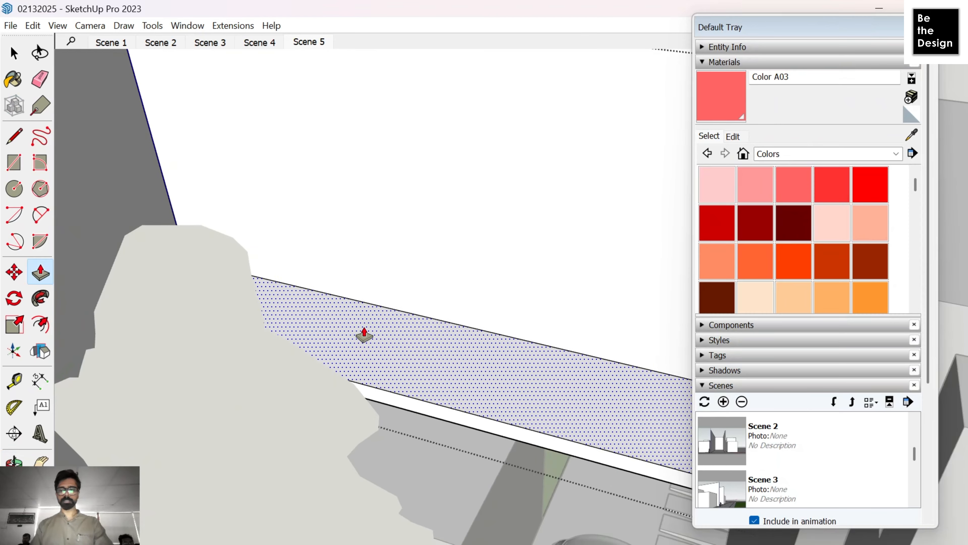
scroll(417, 320, "down", 3)
scroll(443, 356, "up", 3)
middle_click_drag(443, 357, 244, 456)
scroll(228, 389, "up", 2)
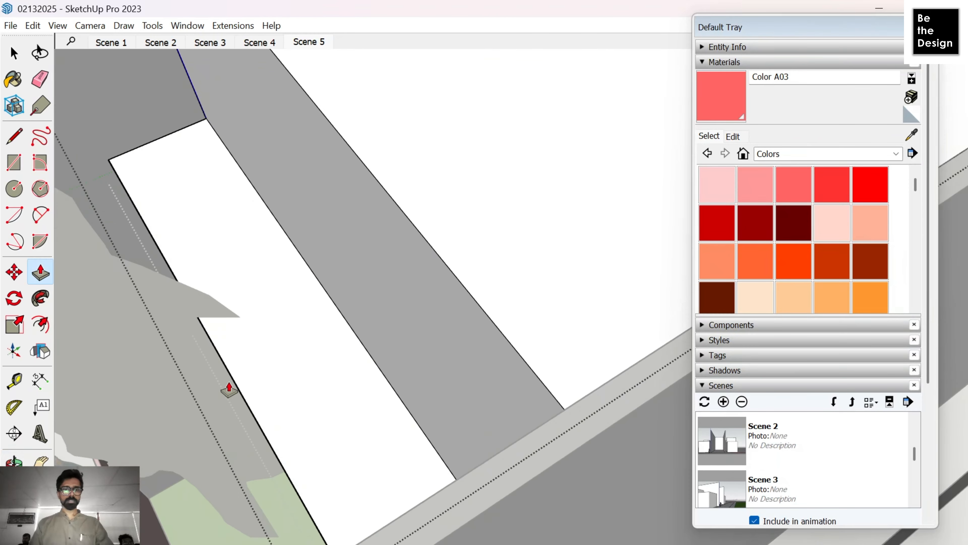
scroll(228, 389, "down", 5)
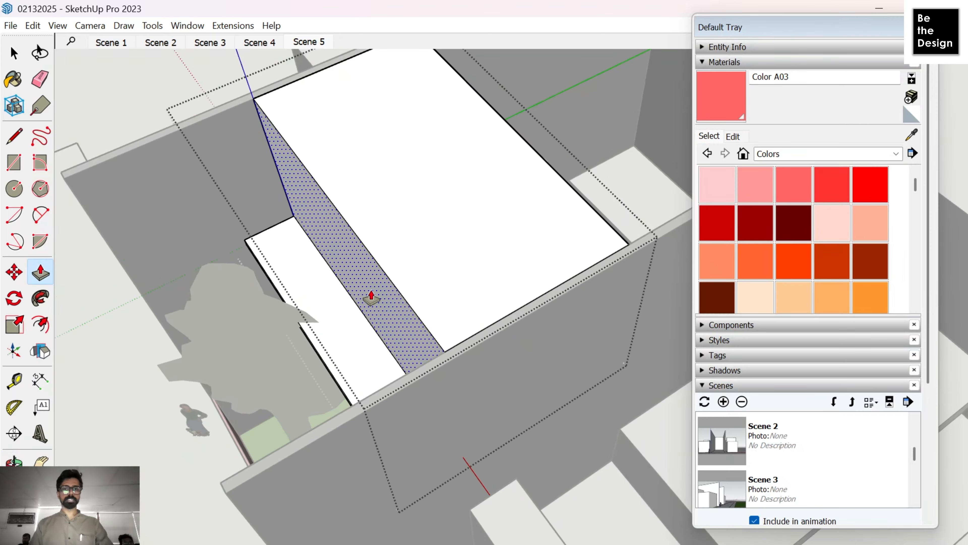
Step: Copy the top edge of the upper block's front face straight down by 6 along the vertical axis
scroll(359, 261, "up", 3)
middle_click_drag(359, 262, 482, 242)
scroll(445, 268, "down", 2)
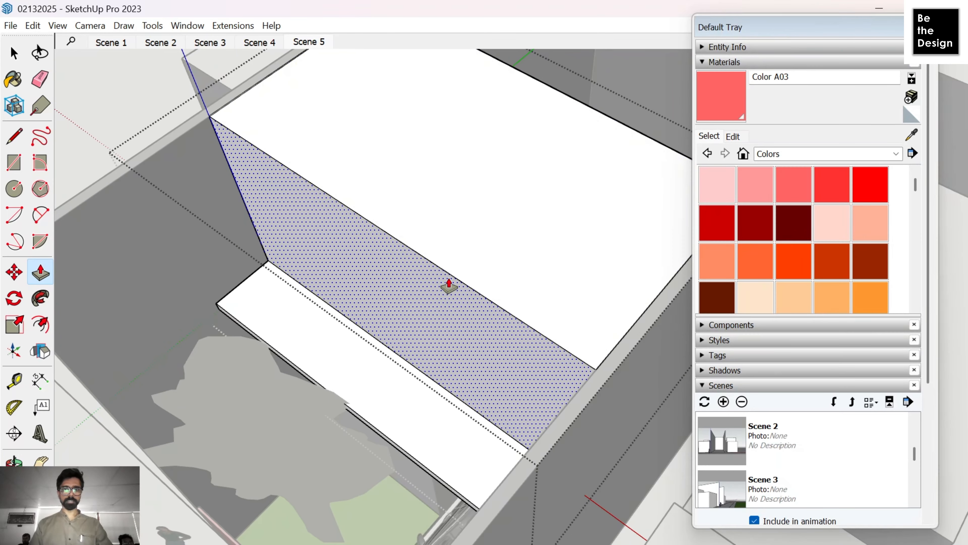
key("space")
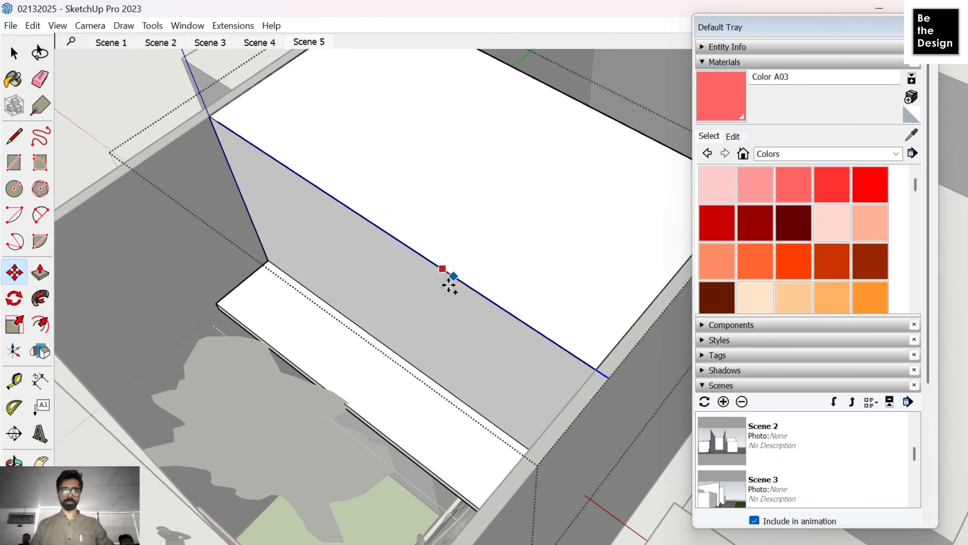
middle_click_drag(449, 284, 487, 279)
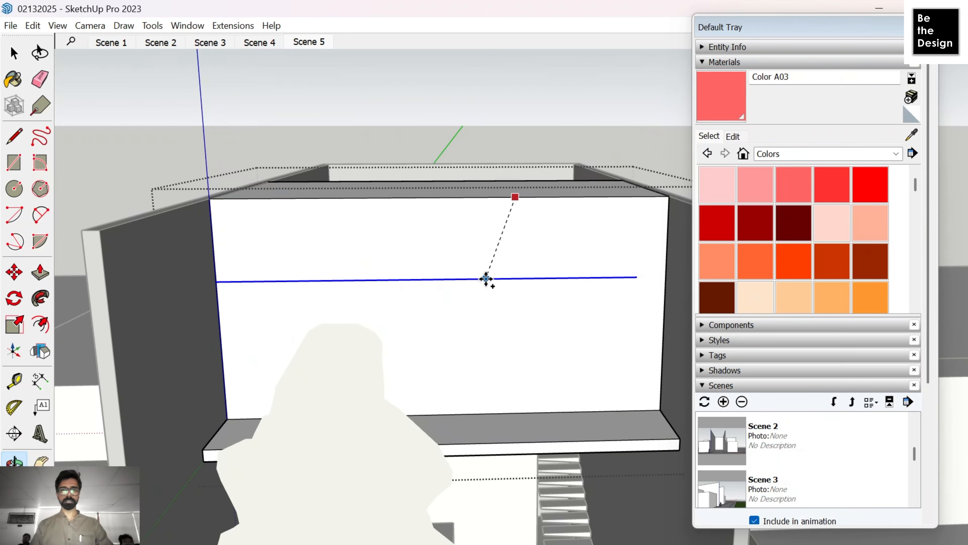
key("Up")
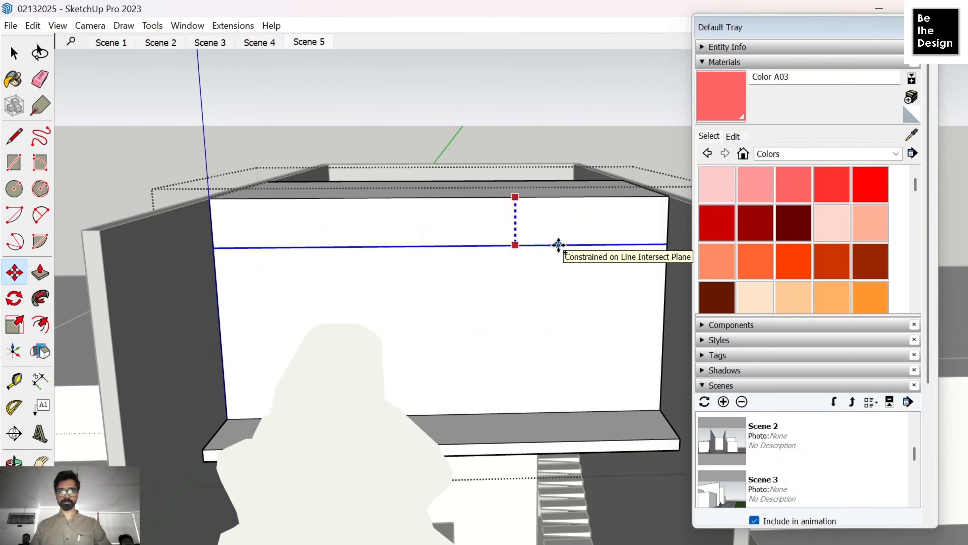
type("6")
key("Return")
Step: Pull the strip along the top of the front face outward to align with the lower slab, and leave the group
key("p")
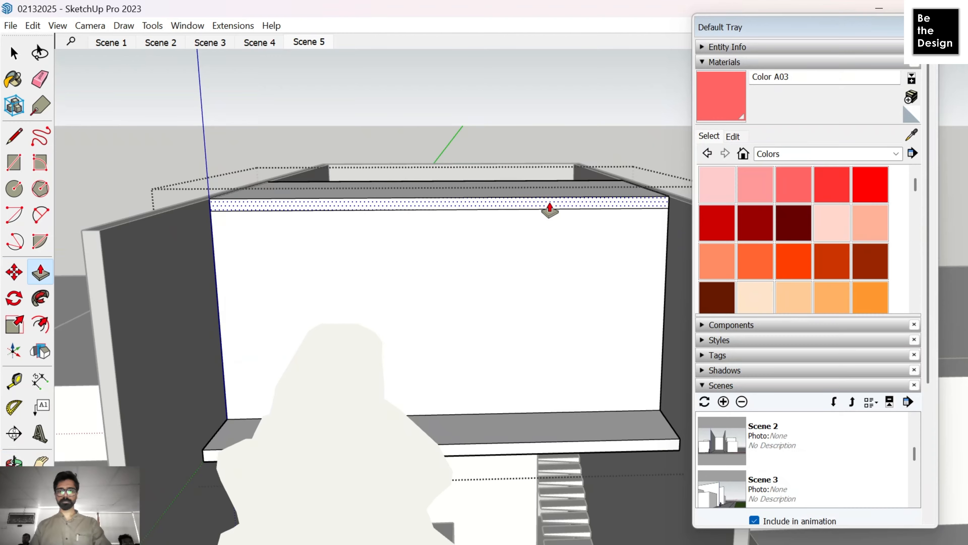
left_click(549, 210)
left_click(577, 443)
scroll(400, 321, "down", 1)
scroll(399, 320, "down", 6)
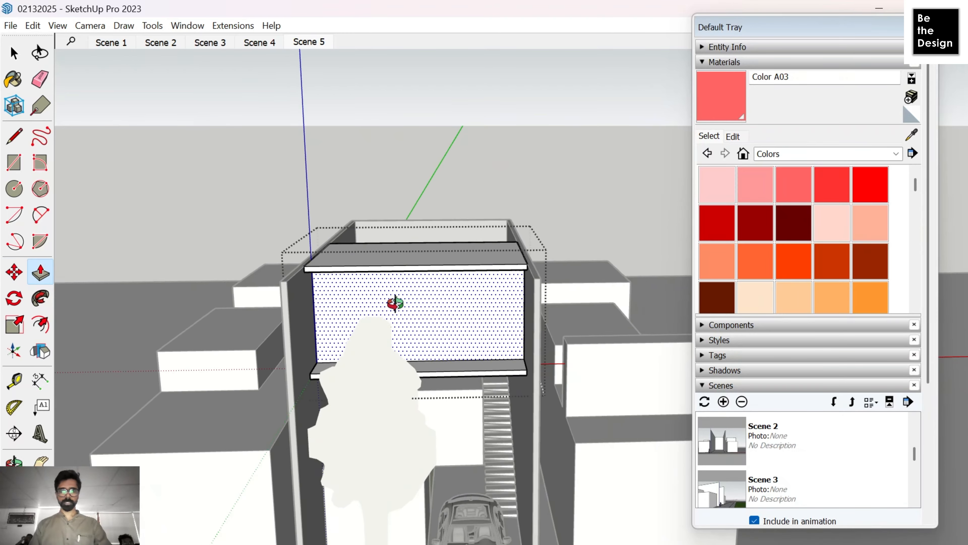
key("space")
key("Escape")
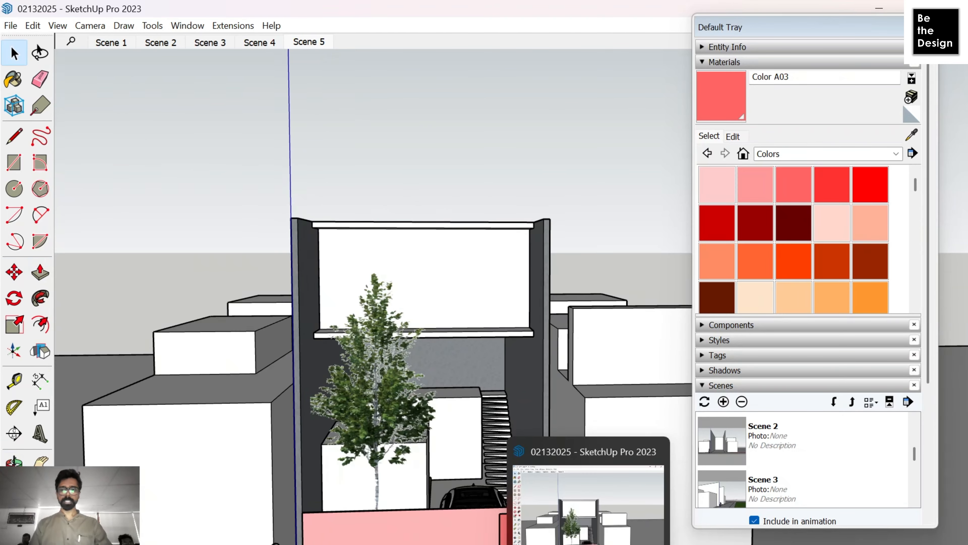
Step: Switch to 3D Warehouse in the browser and search the models for "CURTAIN PLANTS"
mouse_move(619, 525)
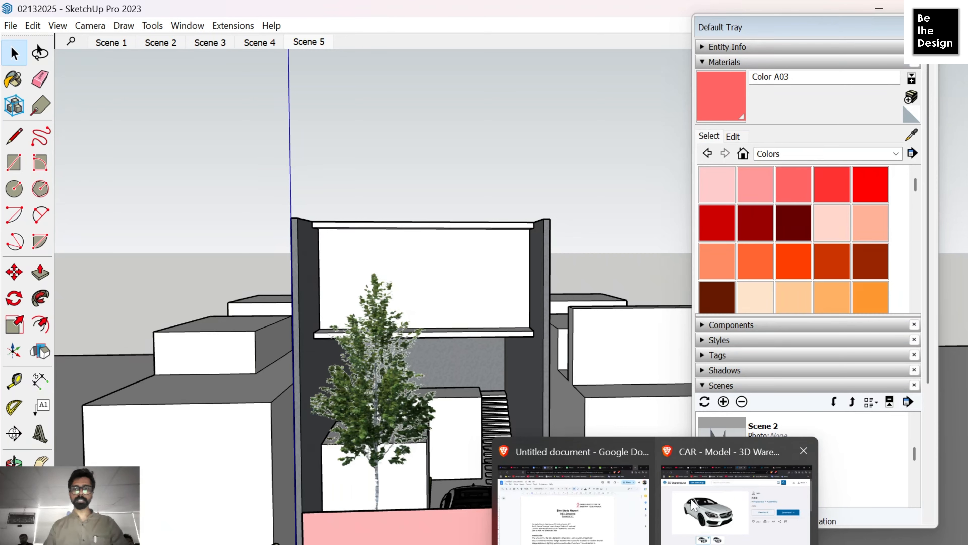
left_click(692, 505)
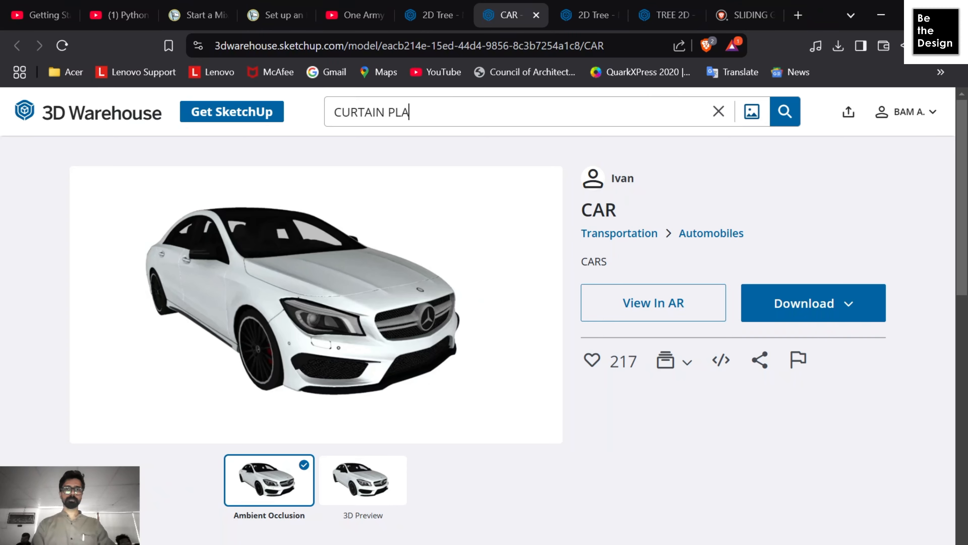
key("Return")
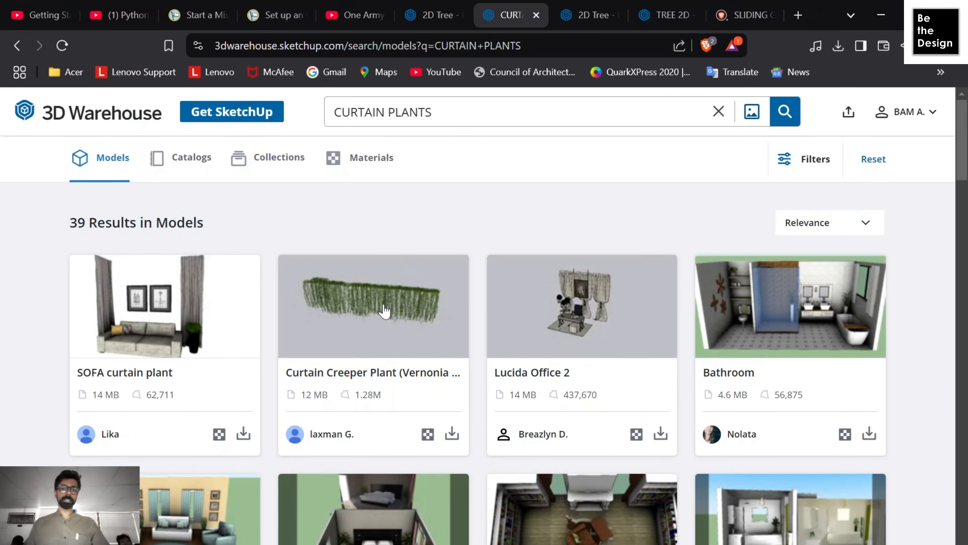
Step: Open the Curtain Creeper Plant (Vernonia Elliptica) model and download it as a SketchUp 2023 file into the SKP FILES folder
middle_click(384, 311)
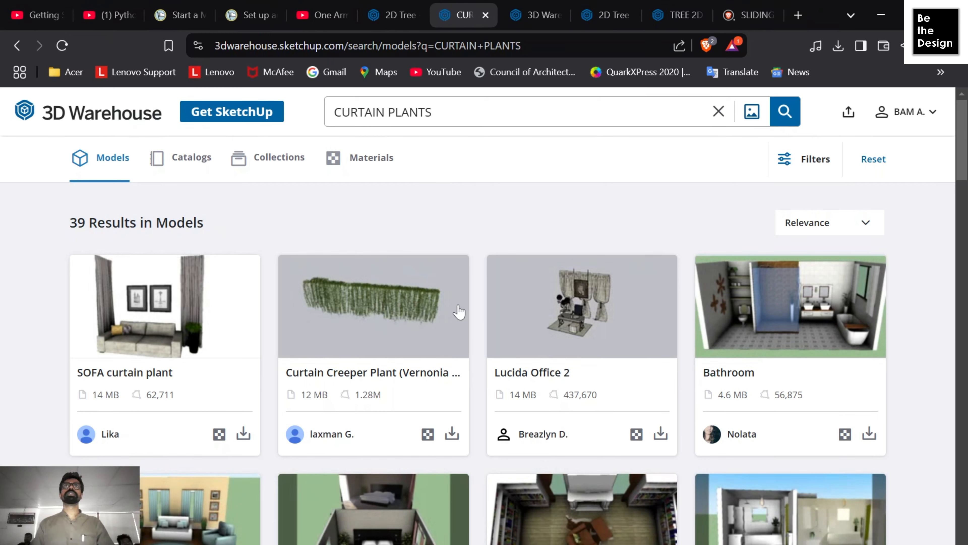
left_click(534, 16)
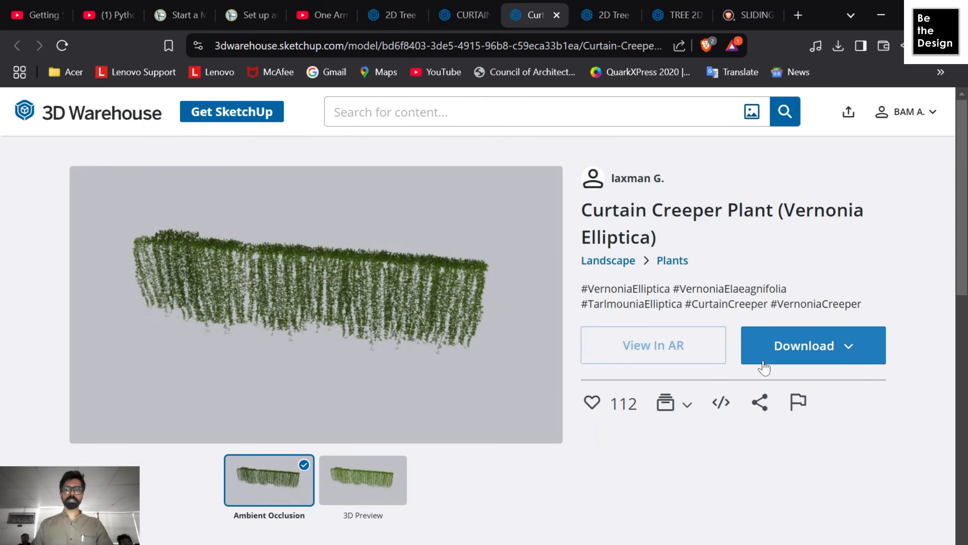
left_click(776, 363)
left_click(796, 386)
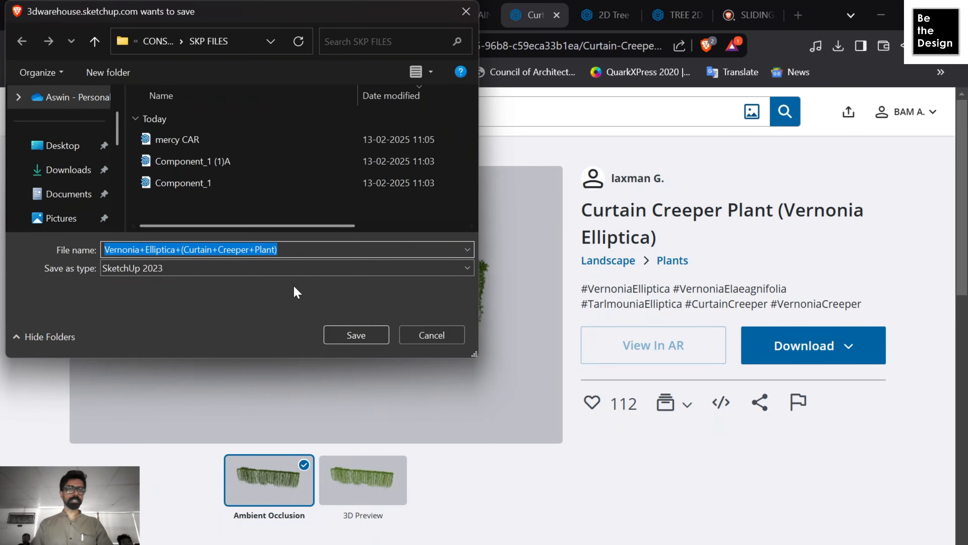
left_click(355, 335)
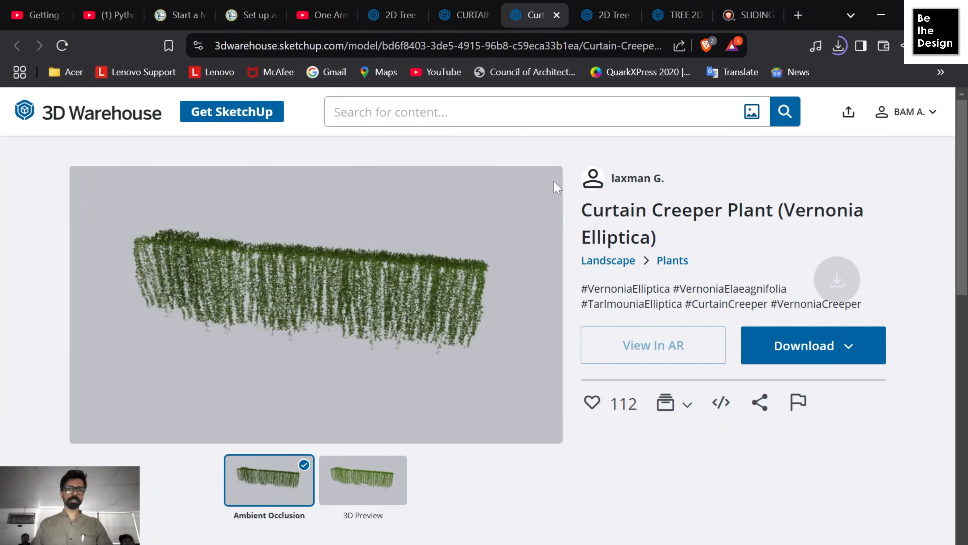
Step: Check the progress of the creeper plant download and return to the house model in SketchUp
left_click(839, 46)
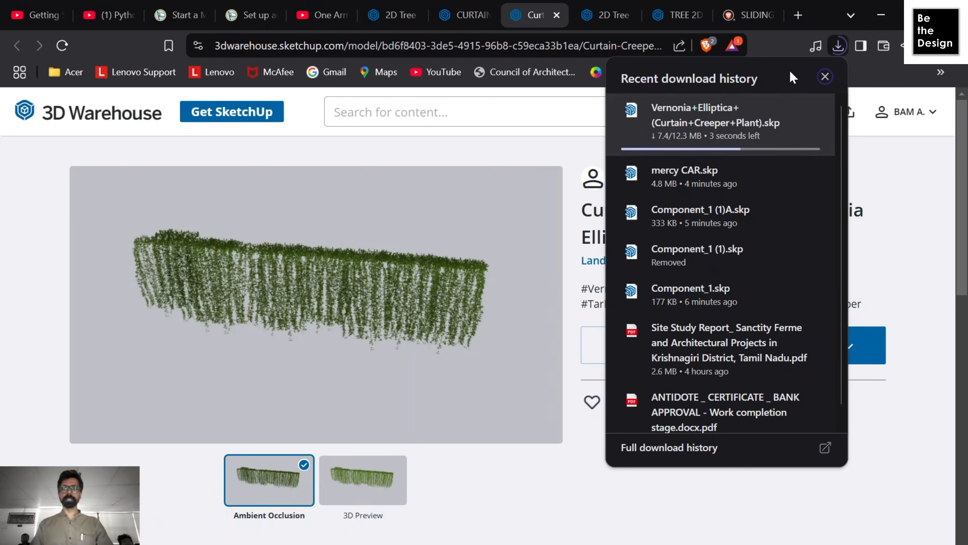
left_click(791, 44)
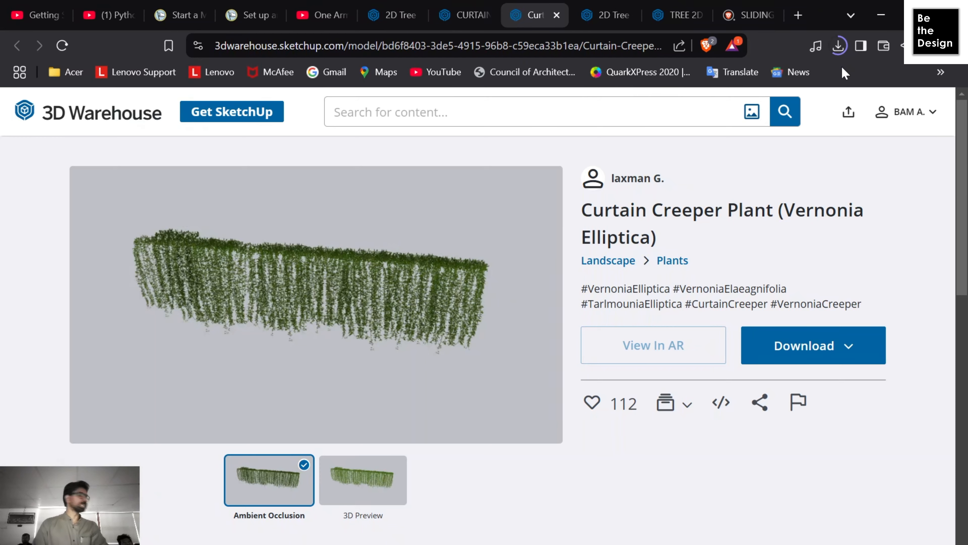
left_click(839, 47)
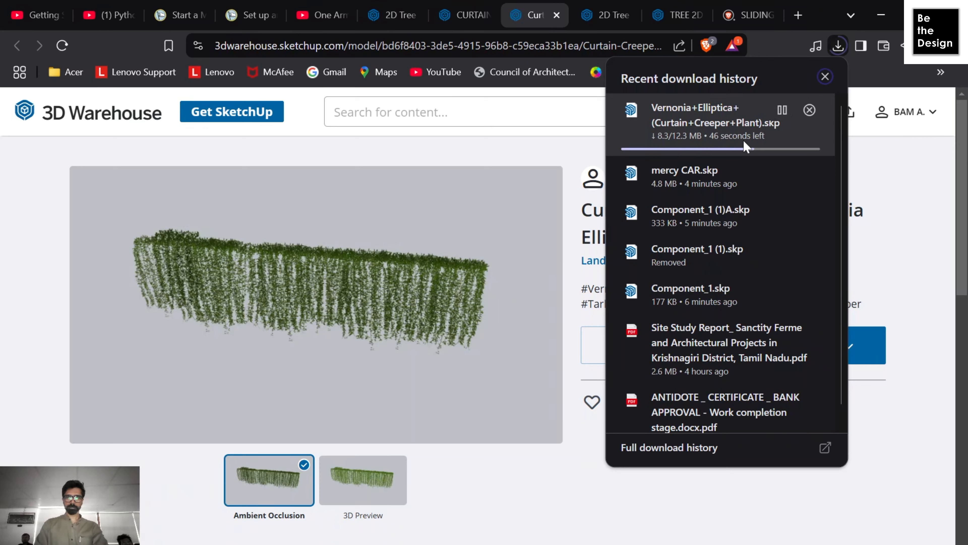
left_click(882, 15)
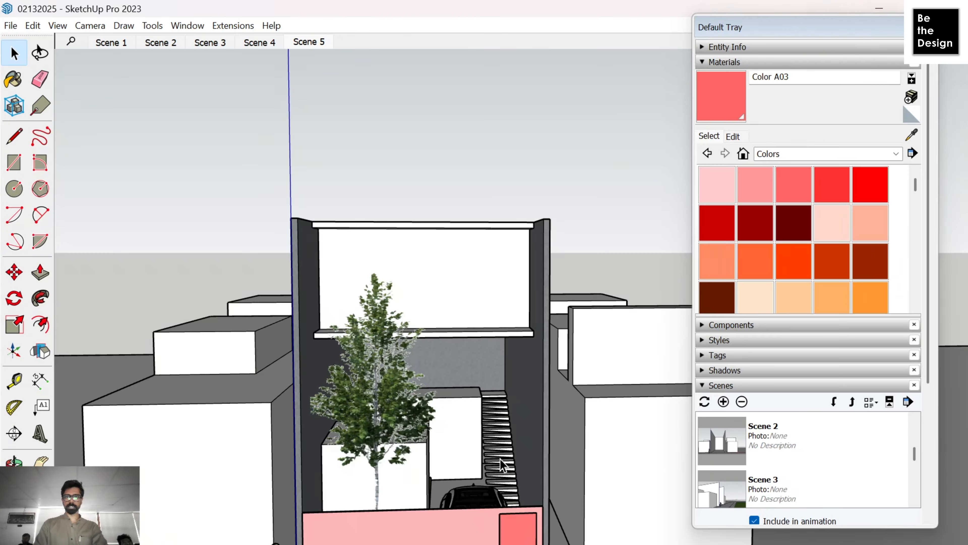
Step: Place a horizontal guide above the front edge of the lower projecting slab with the Tape Measure
scroll(471, 354, "down", 1)
middle_click_drag(450, 332, 404, 482, "shift")
scroll(329, 345, "up", 1)
scroll(328, 344, "up", 2)
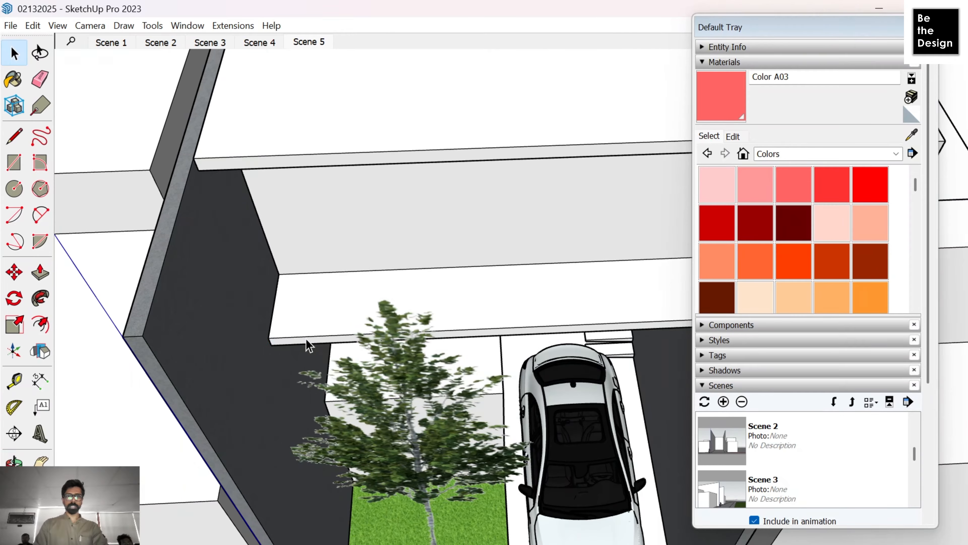
key("r")
key("t")
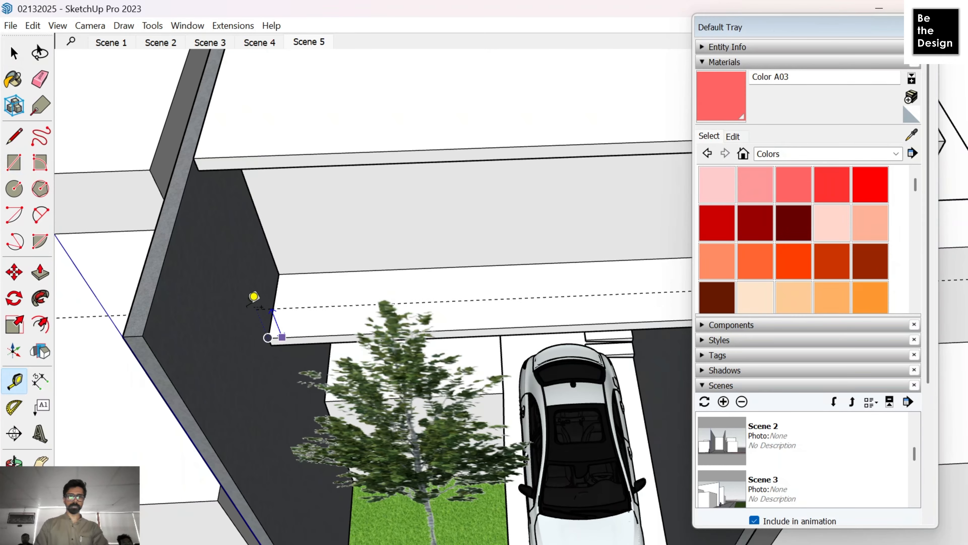
middle_click_drag(247, 304, 216, 269)
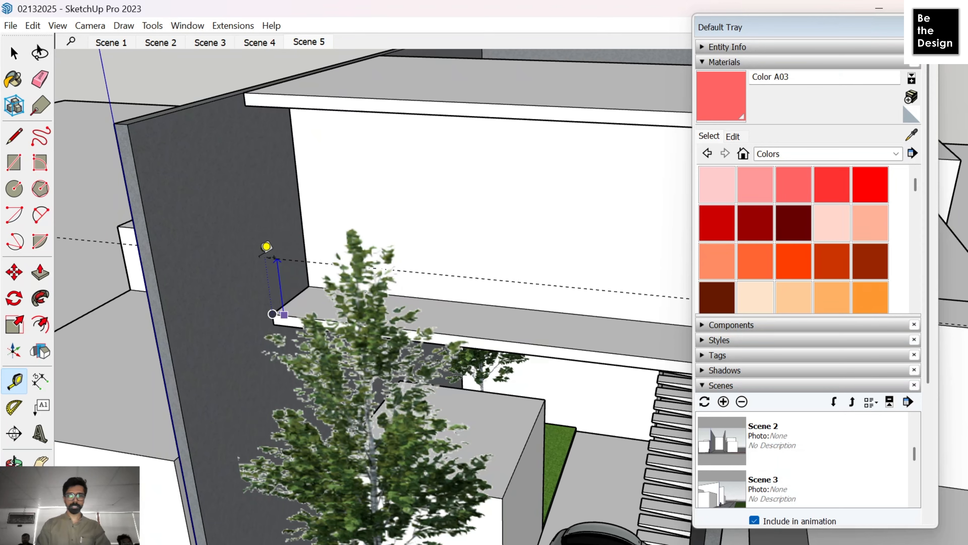
Step: Draw a railing rectangle from the lower slab's front edge up to the guide between the side walls, and make it a group
middle_click_drag(266, 246, 218, 338)
scroll(266, 240, "down", 3)
key("r")
scroll(484, 276, "up", 3)
key("space")
left_click(454, 280)
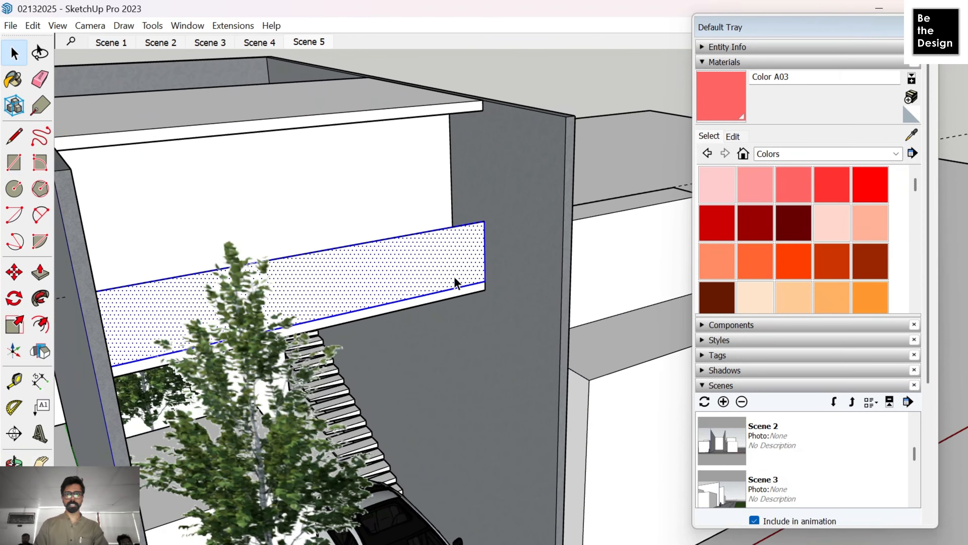
right_click(453, 276)
left_click(492, 398)
Step: Inside the railing group, Push/Pull the face into a thin panel and extend it down over the slab's front edge
scroll(430, 233, "up", 2)
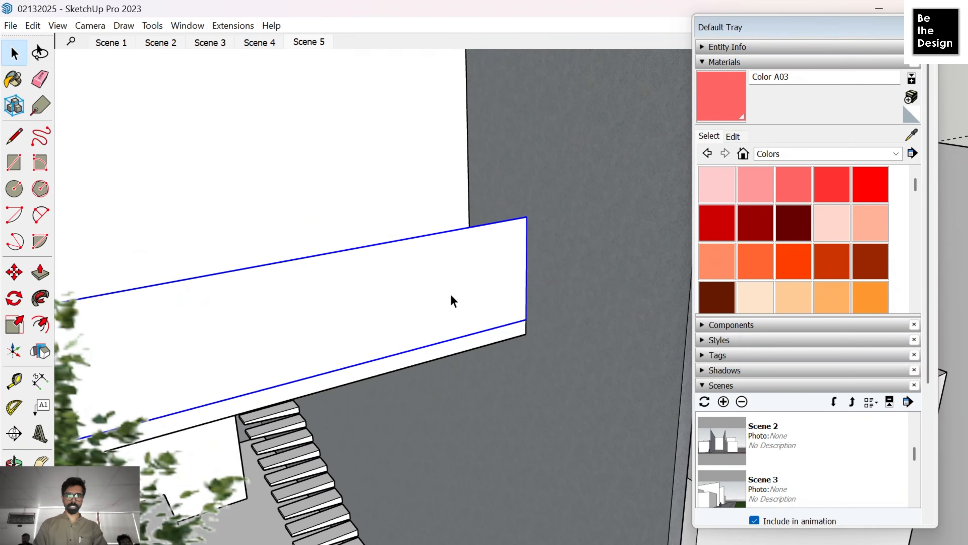
double_click(455, 302)
key("p")
scroll(483, 315, "up", 3)
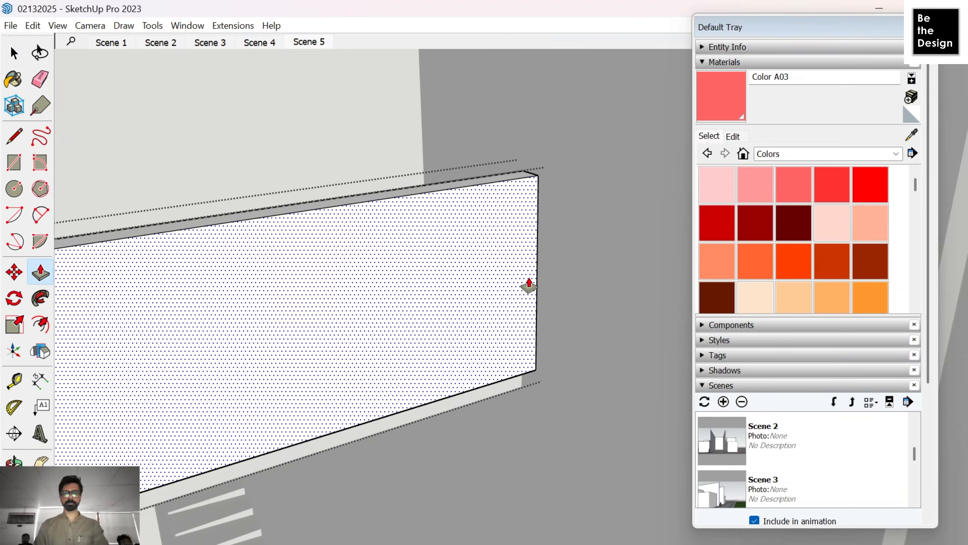
scroll(521, 297, "up", 3)
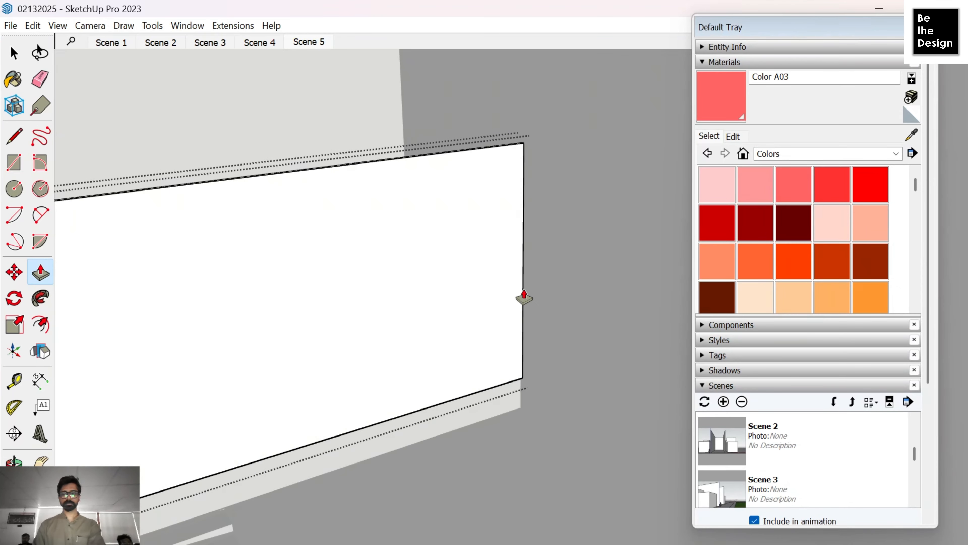
scroll(527, 69, "up", 3)
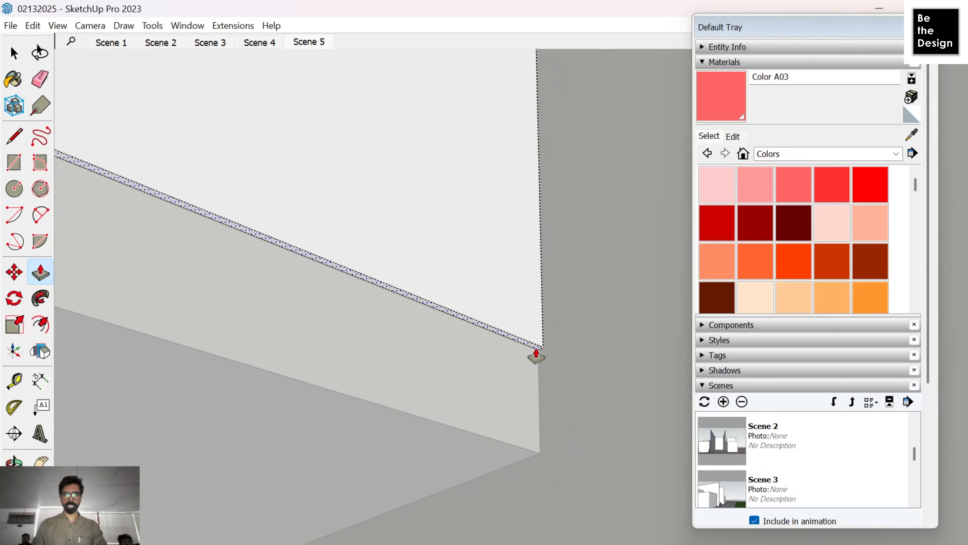
scroll(523, 443, "down", 3)
scroll(340, 509, "down", 5)
key("space")
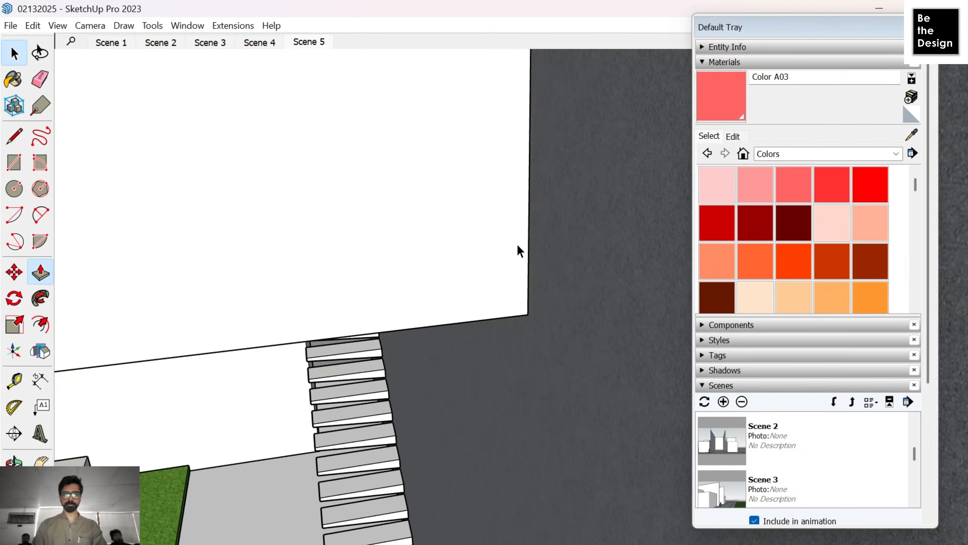
Step: Paint the railing panel with Translucent Glass Gray from the Glass and Mirrors materials
scroll(518, 267, "down", 4)
middle_click_drag(519, 282, 513, 311)
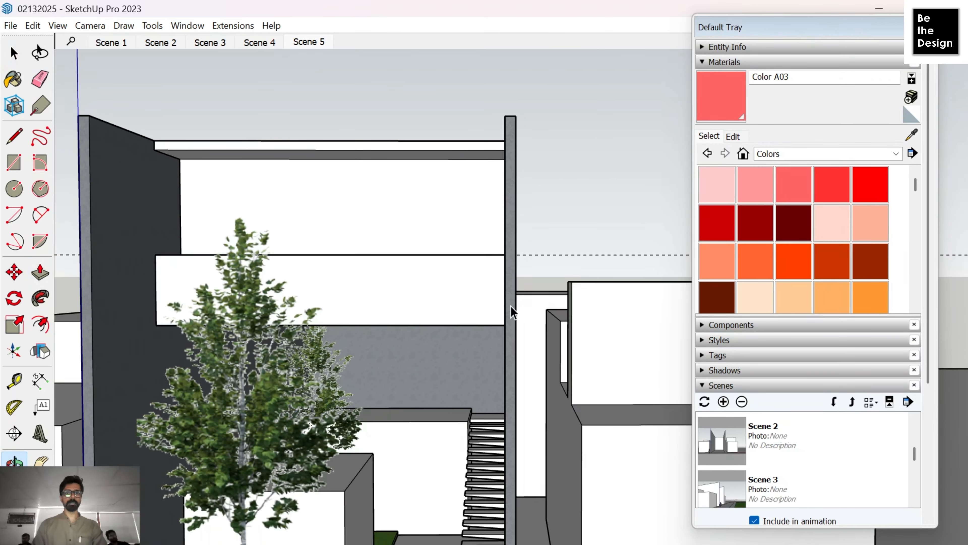
left_click(792, 154)
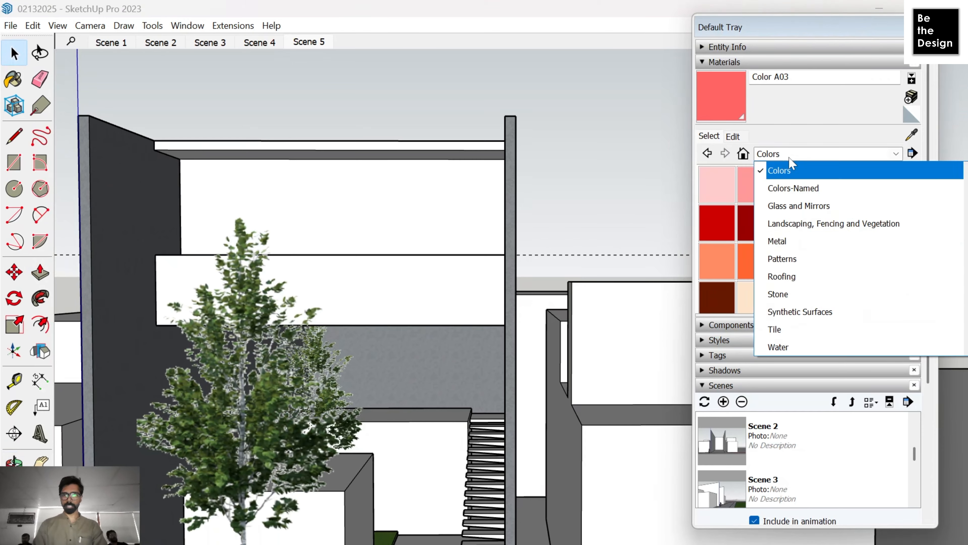
left_click(799, 208)
left_click(796, 226)
left_click(437, 292)
mouse_move(437, 292)
middle_mouse_down()
mouse_move(493, 238)
mouse_move(426, 277)
mouse_move(419, 243)
mouse_move(439, 222)
mouse_move(388, 225)
mouse_move(424, 227)
middle_mouse_up()
key("space")
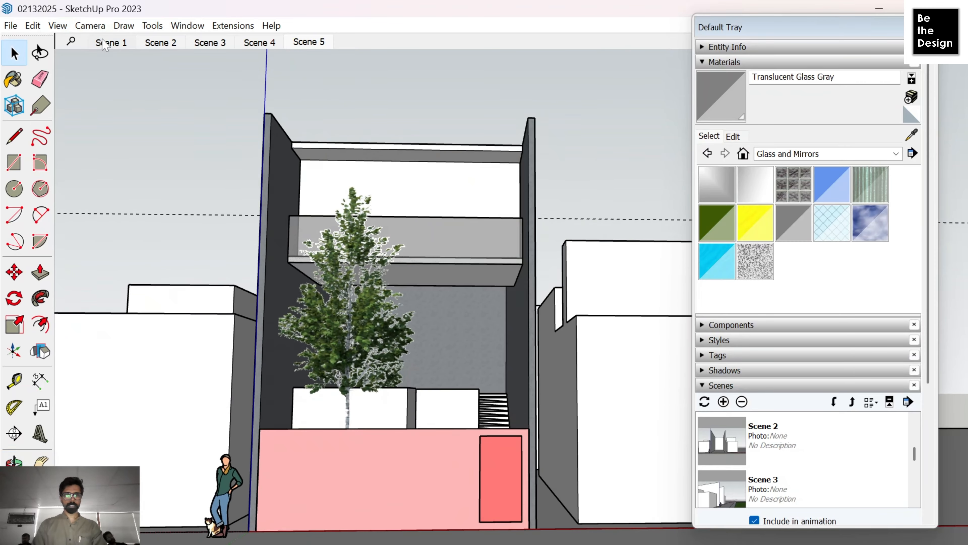
Step: Open the upper volume's group from the rear and copy the rear face's bottom edge slightly upward to mark a thin strip
left_click(112, 42)
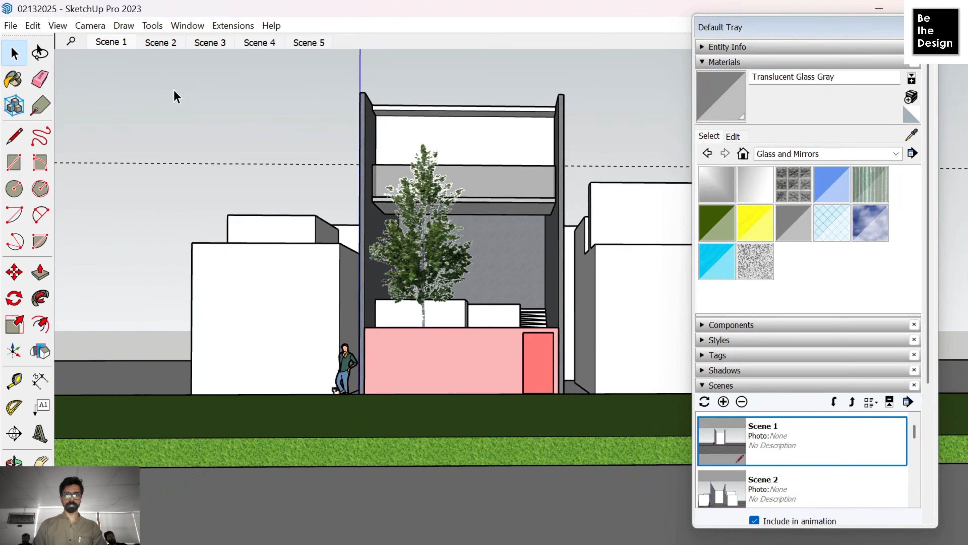
middle_click_drag(396, 248, 198, 335)
scroll(536, 252, "up", 8)
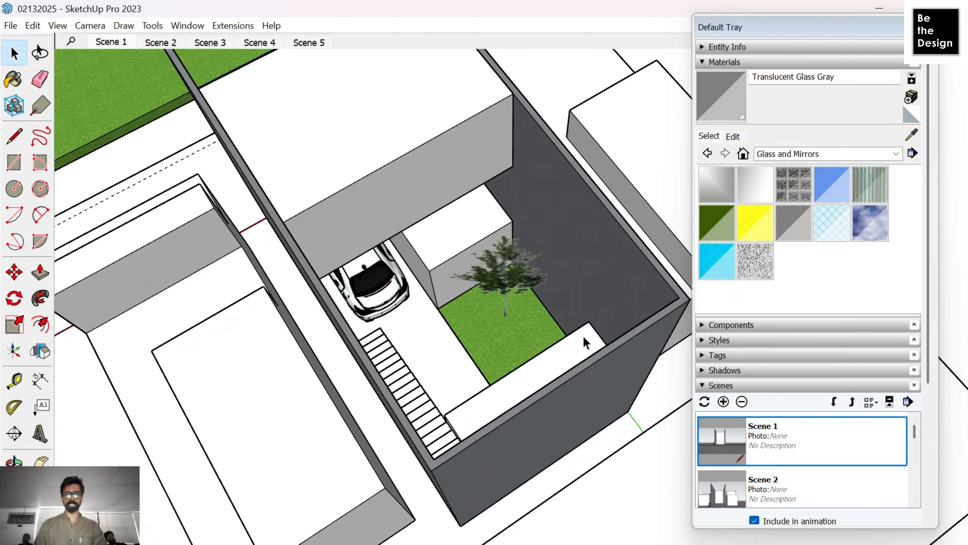
middle_click_drag(351, 294, 552, 461)
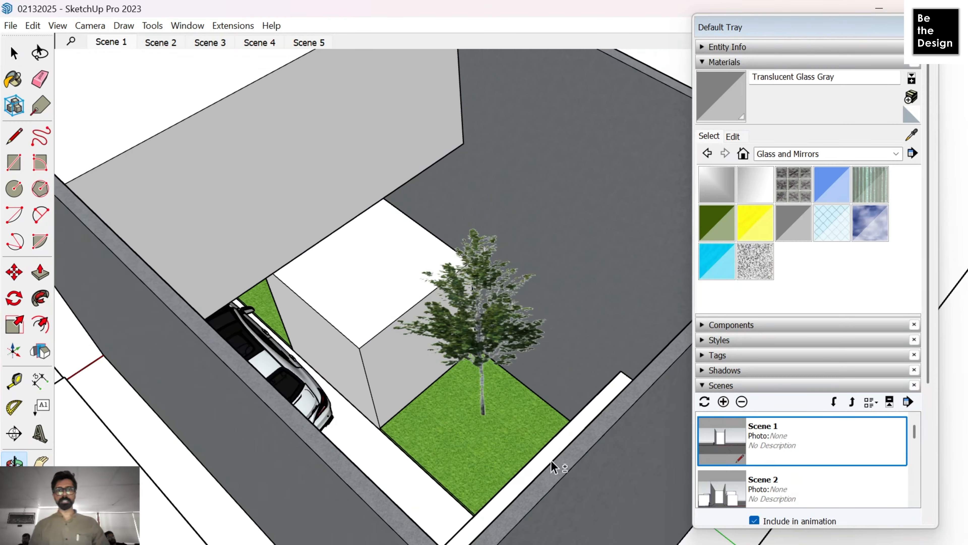
scroll(408, 180, "down", 4)
middle_click_drag(384, 188, 438, 203)
scroll(390, 204, "up", 4)
double_click(390, 209)
scroll(391, 209, "up", 2)
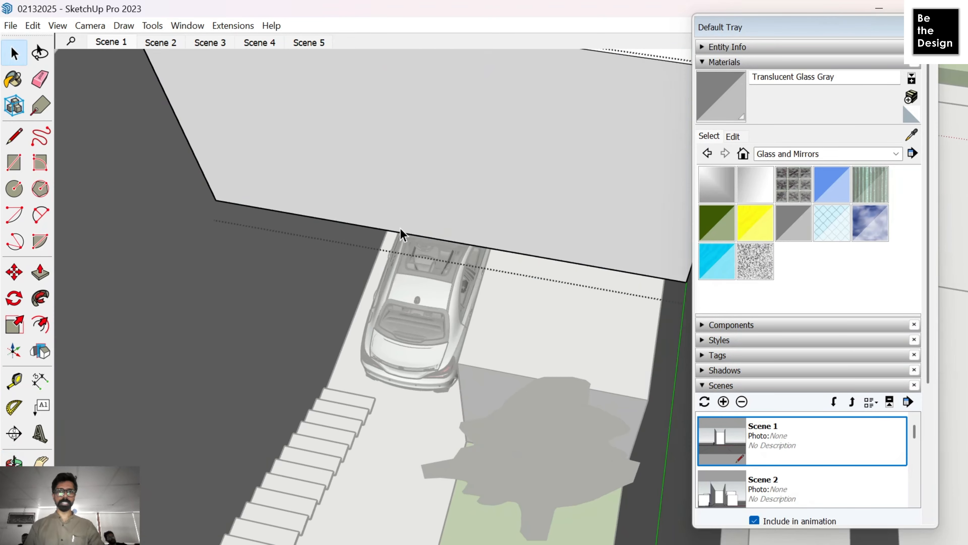
left_click(406, 233)
key("m")
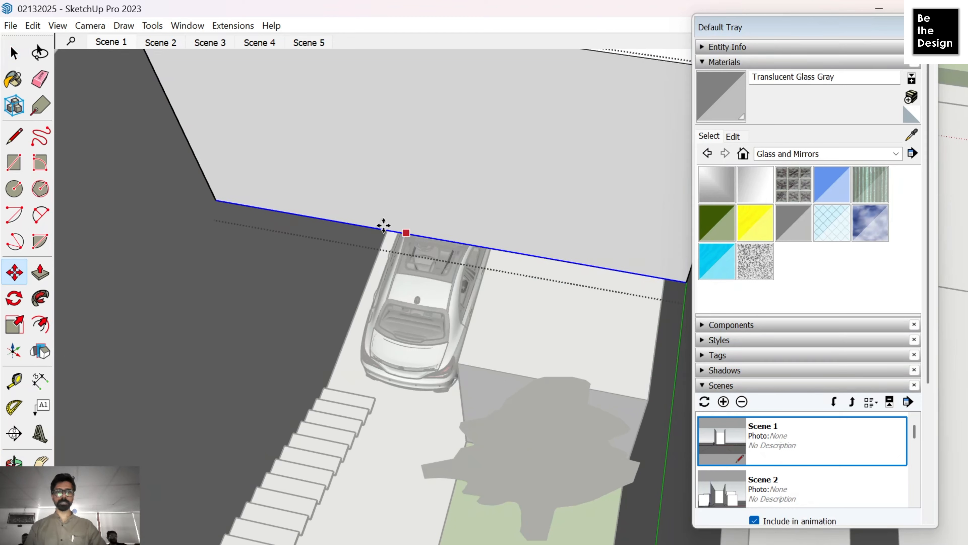
left_click(216, 201)
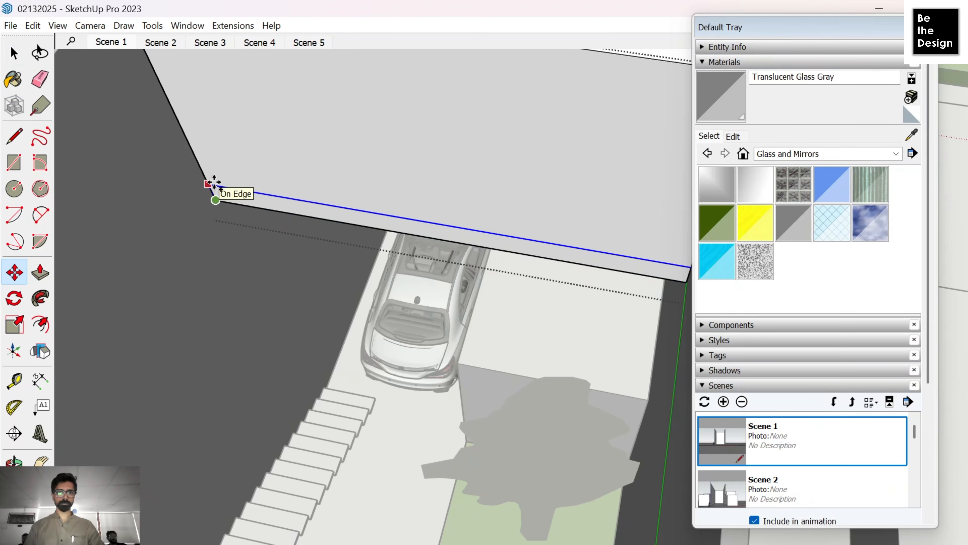
left_click(215, 183)
Step: Pull the strip along the rear face's bottom outward into a projecting slab, and leave the group
key("p")
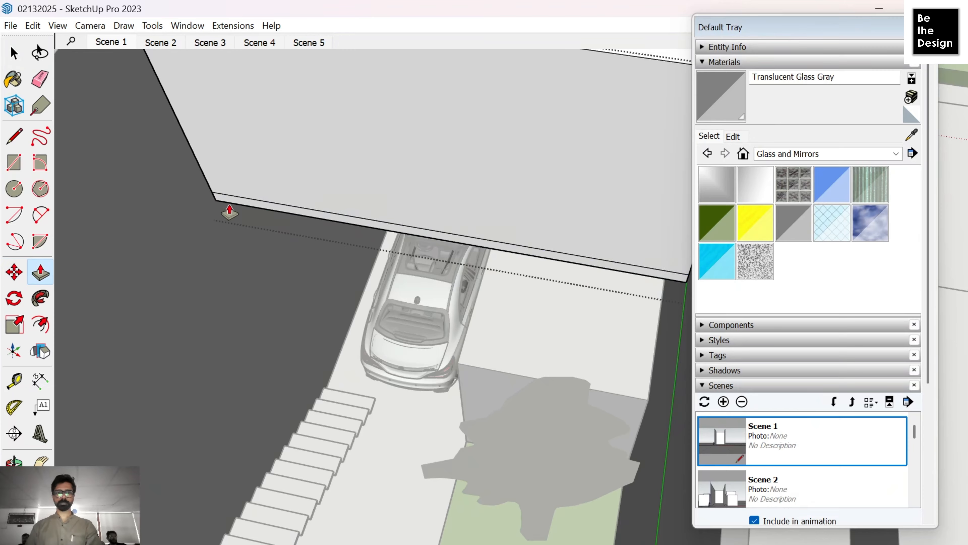
middle_click_drag(227, 210, 226, 207)
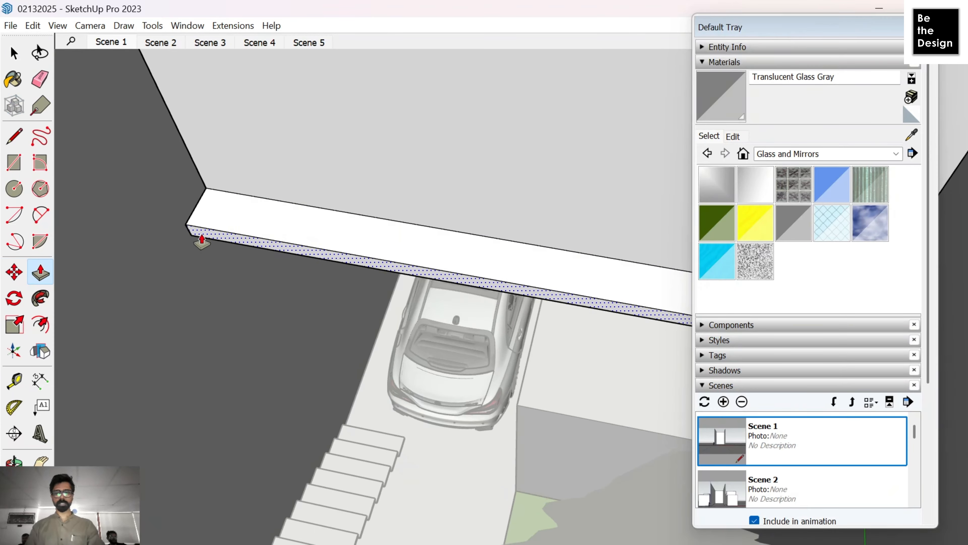
middle_click_drag(202, 241, 620, 276)
key("space")
left_click(621, 277)
Step: Examine the rear slab above the courtyard and the front facade from several angles
scroll(536, 289, "down", 4)
middle_click_drag(536, 289, 655, 337)
scroll(641, 335, "up", 4)
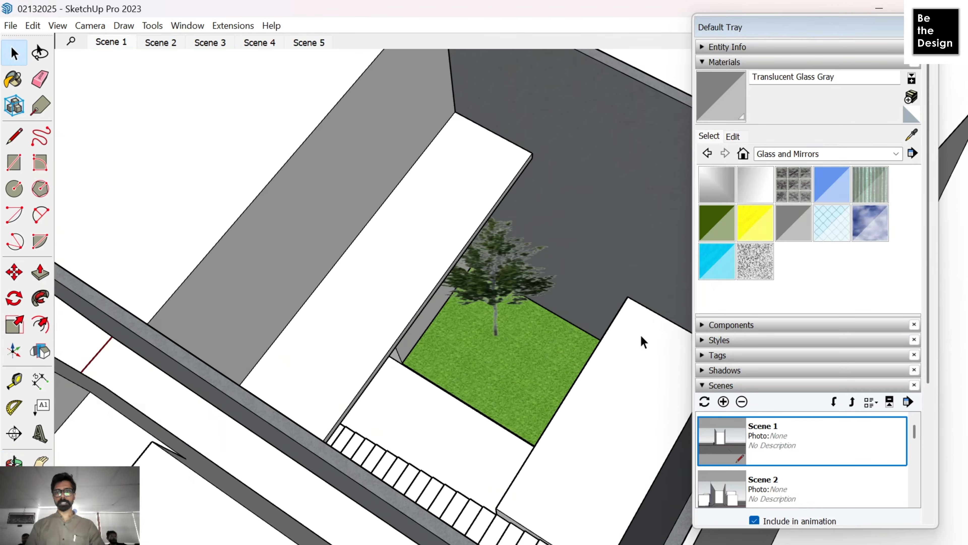
middle_click_drag(590, 325, 643, 483)
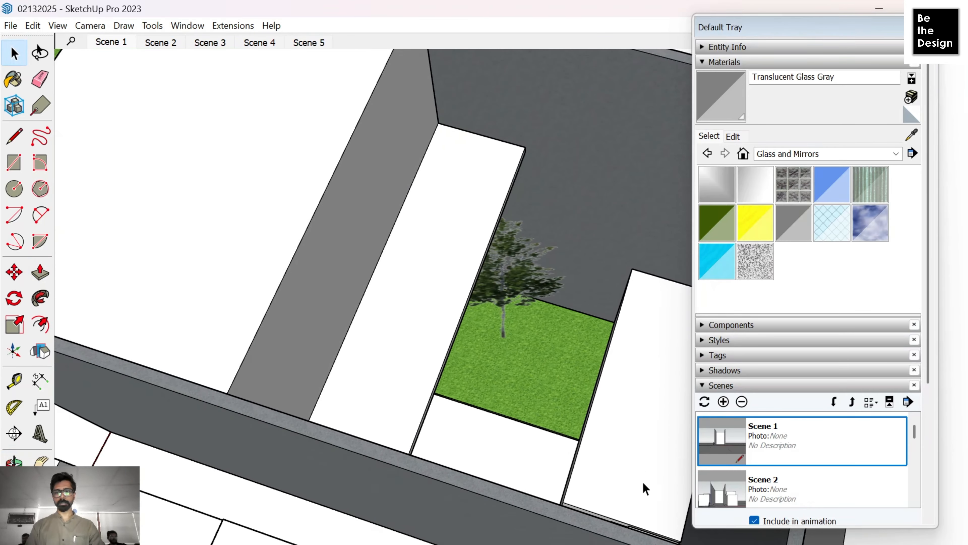
middle_click_drag(681, 531, 581, 391)
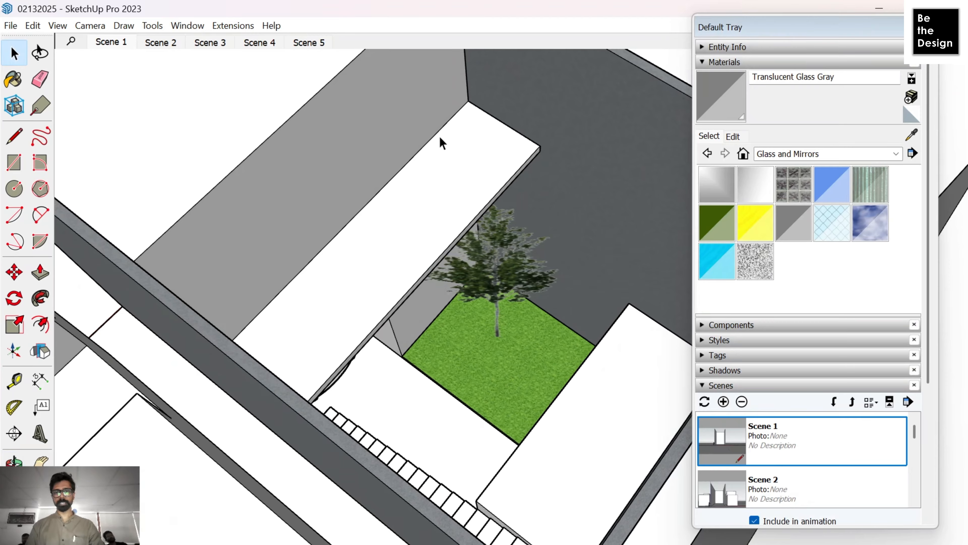
scroll(462, 283, "down", 4)
middle_click_drag(461, 298, 666, 183)
middle_click_drag(507, 191, 702, 40)
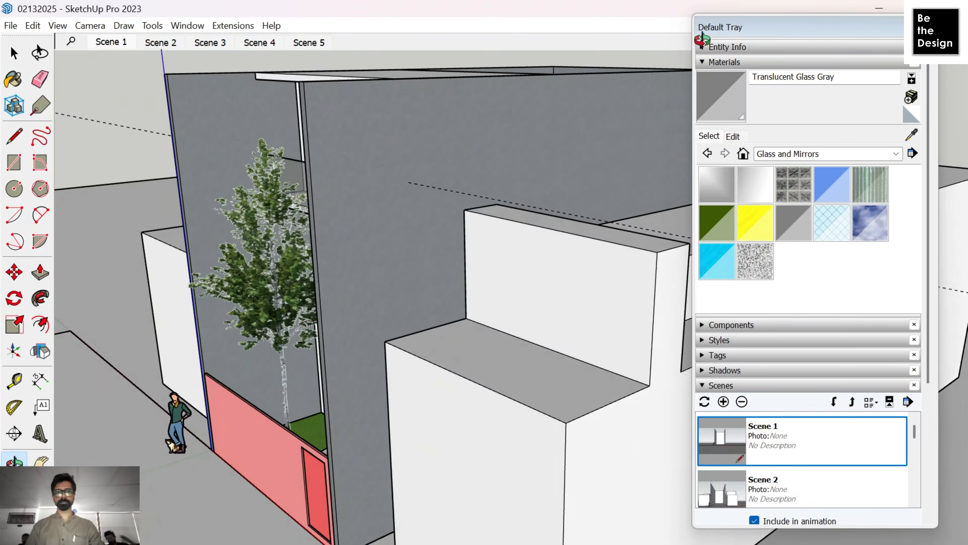
middle_click_drag(244, 229, 465, 159)
scroll(465, 274, "up", 2)
middle_click_drag(465, 274, 406, 287)
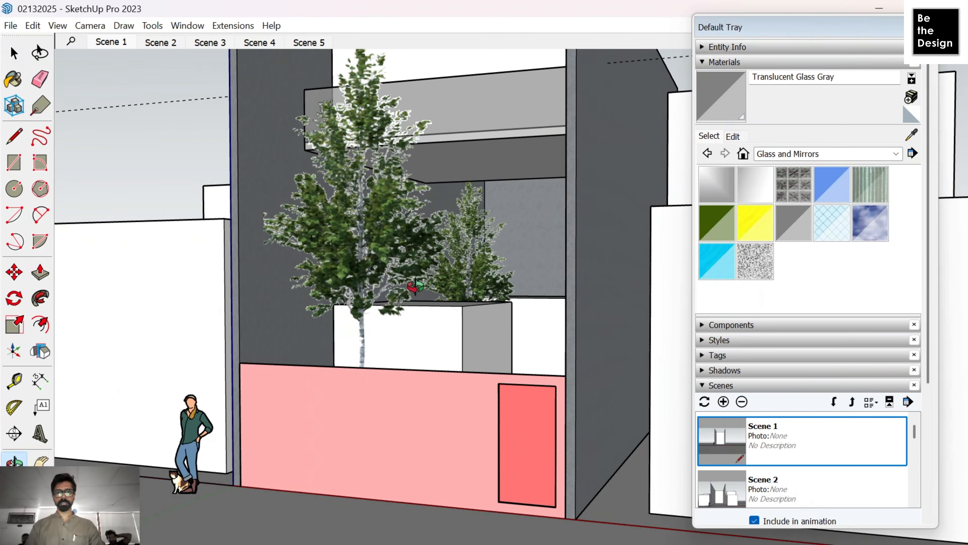
Step: Measure the height from the front block's top edge up to the projecting slab, and inspect the block's top
key("t")
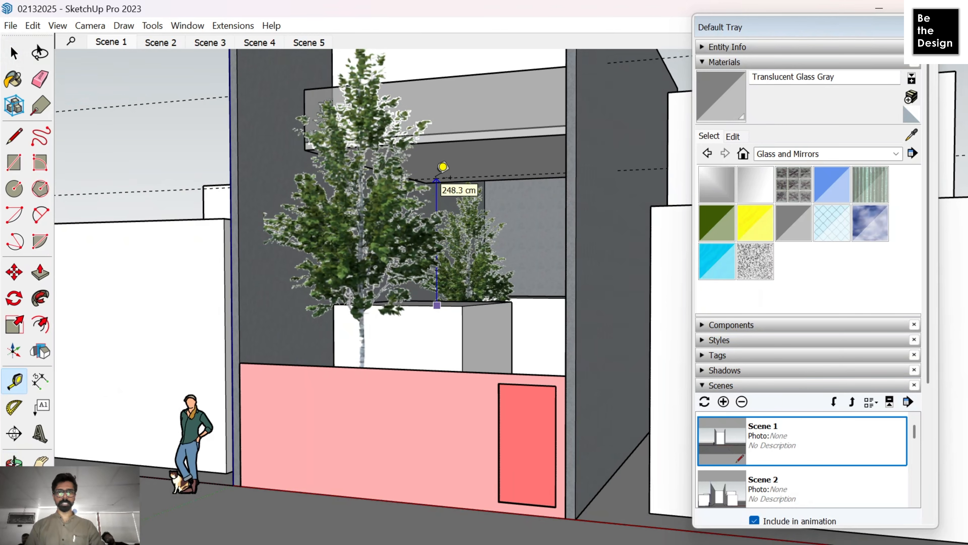
middle_click_drag(442, 167, 405, 165)
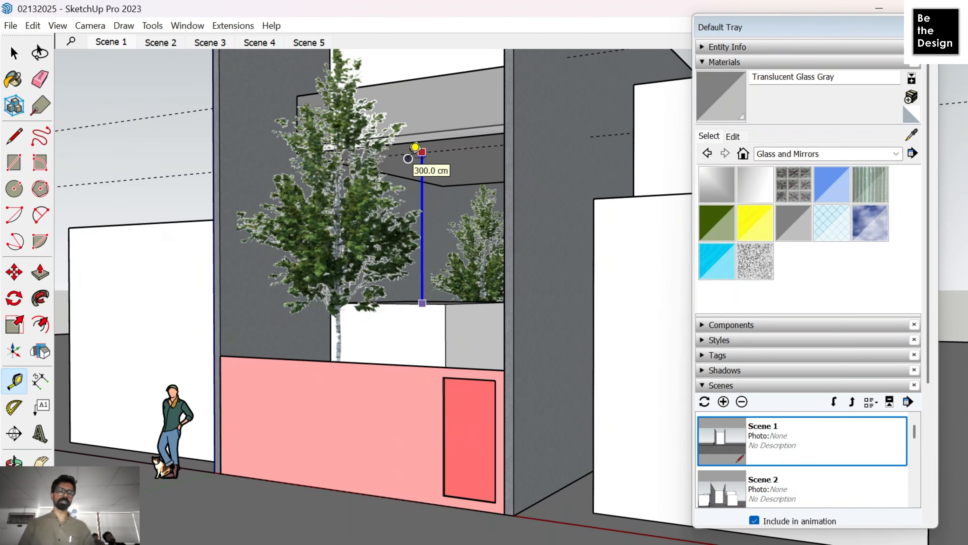
key("space")
scroll(457, 290, "up", 8)
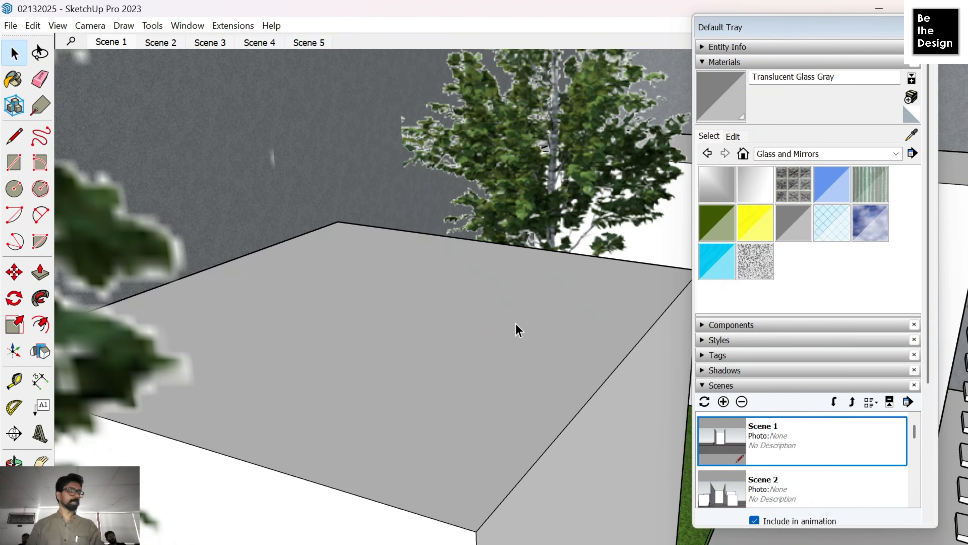
scroll(519, 330, "down", 8)
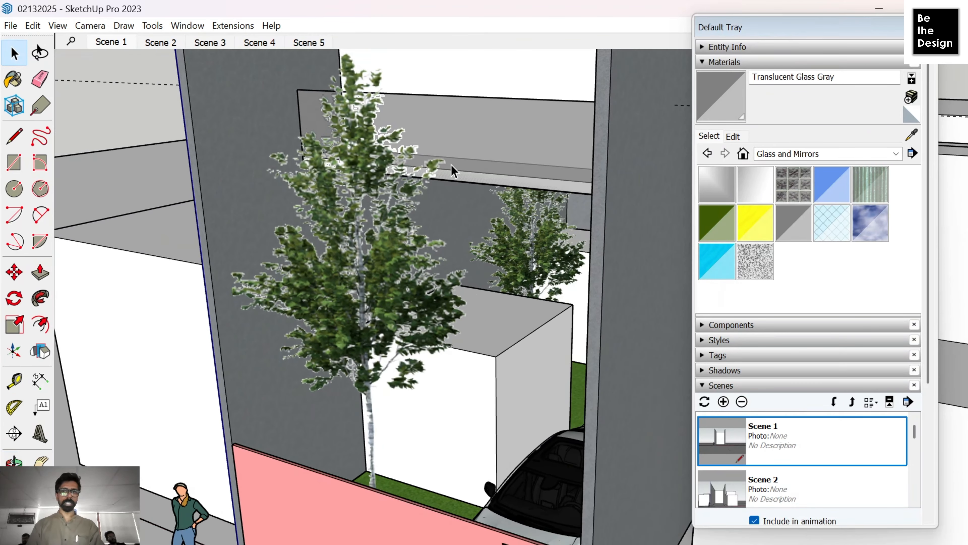
scroll(461, 340, "down", 5)
Step: Select the upper volume together with its glass railing and make them one group
left_click(474, 264)
scroll(502, 381, "up", 6)
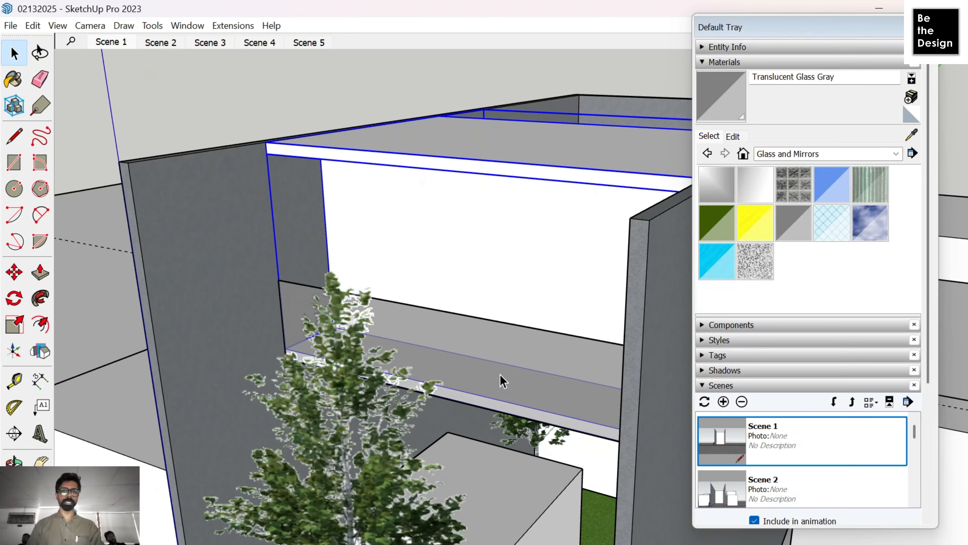
scroll(433, 285, "down", 4)
scroll(434, 281, "up", 4)
right_click(435, 272)
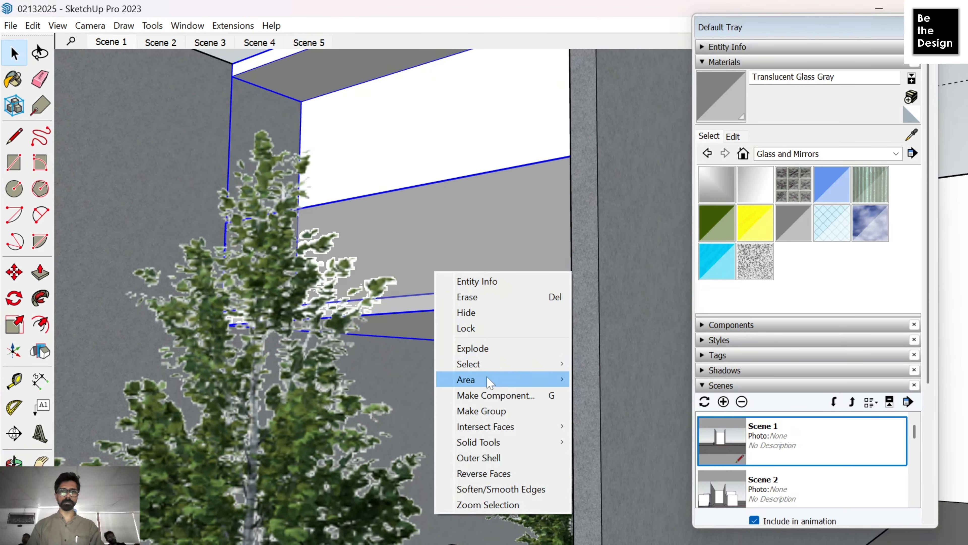
left_click(498, 414)
Step: Move the grouped upper volume and railing vertically downward between the side walls
key("m")
left_click(433, 402)
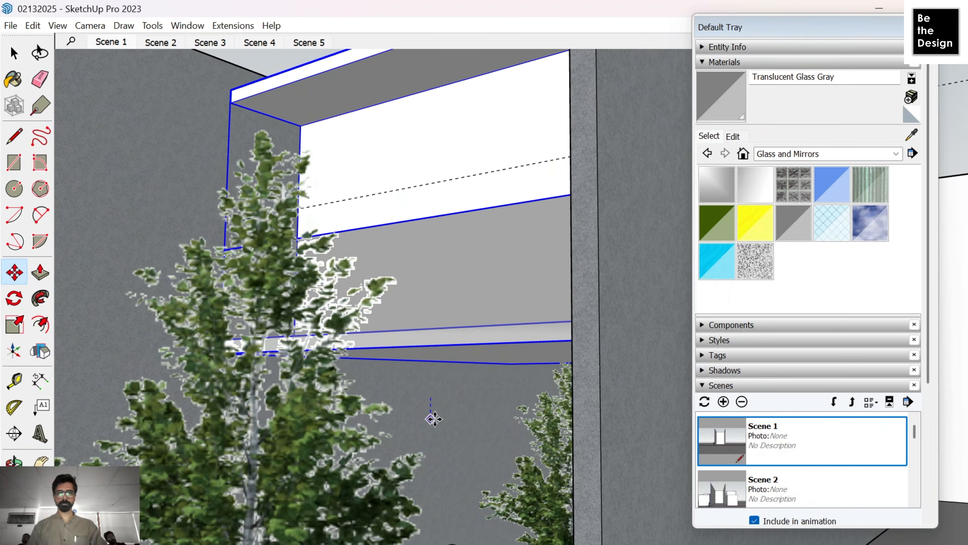
left_click(434, 419)
scroll(457, 362, "down", 8)
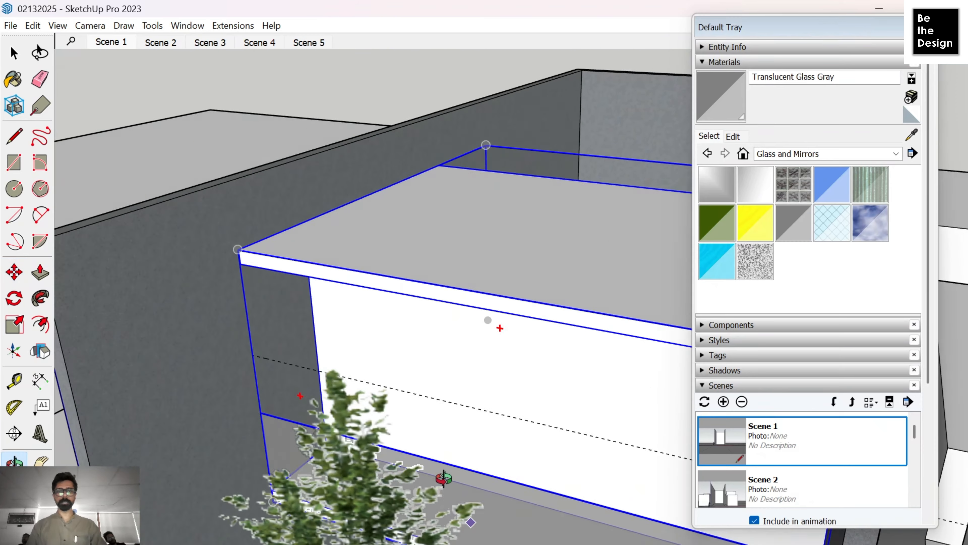
Step: Deselect the group, check the lowered volume from the front and return to Scene 1
key("space")
left_click(415, 101)
key("o")
left_click_drag(416, 101, 590, 91)
key("space")
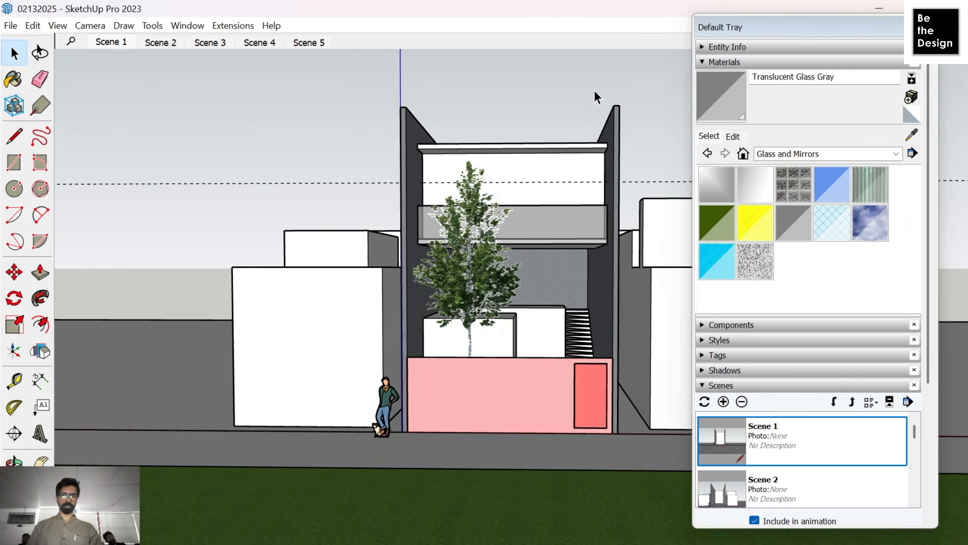
left_click(113, 44)
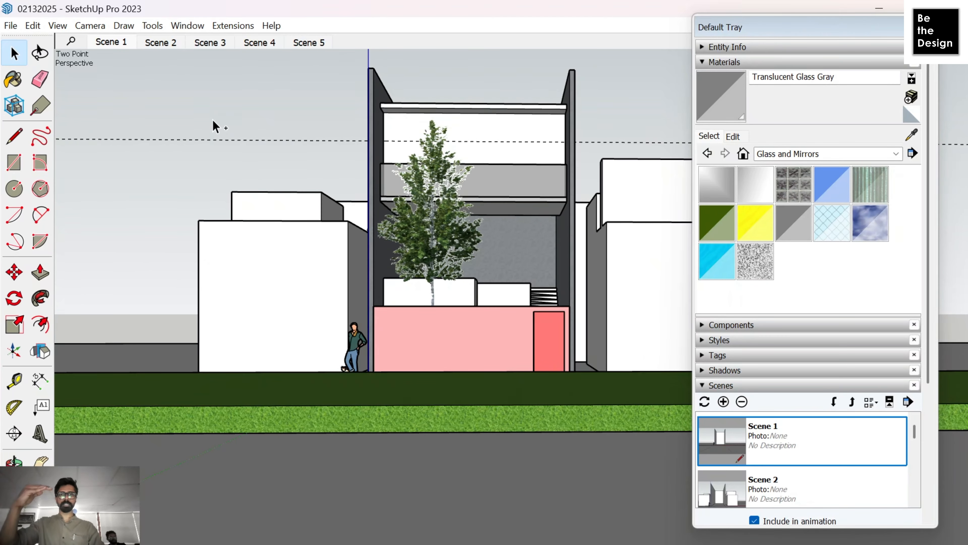
Step: Undo and redo the last change for comparison, and inspect the block beneath the projecting slab and the rear courtyard
key("ctrl+z")
key("ctrl+y")
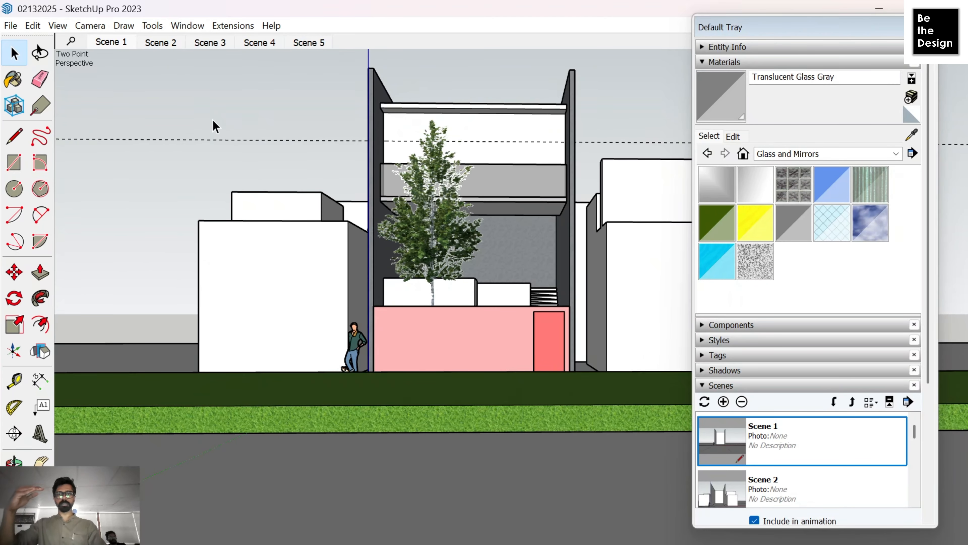
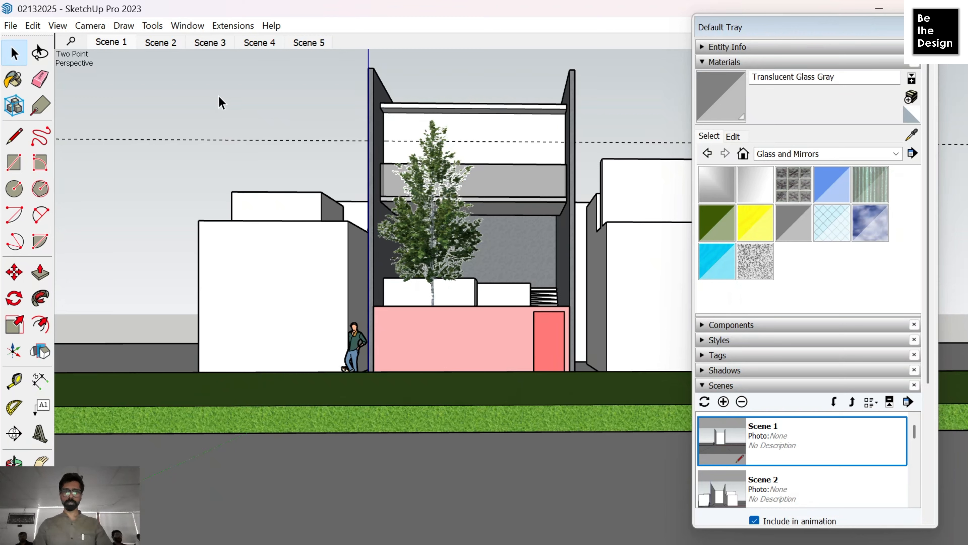
middle_click_drag(470, 222, 448, 301)
scroll(450, 297, "up", 10)
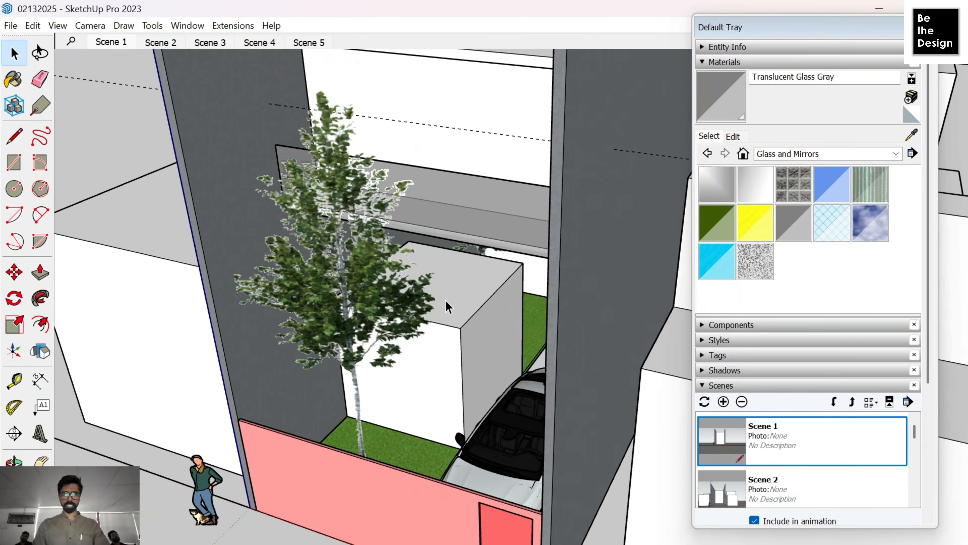
left_click(456, 265)
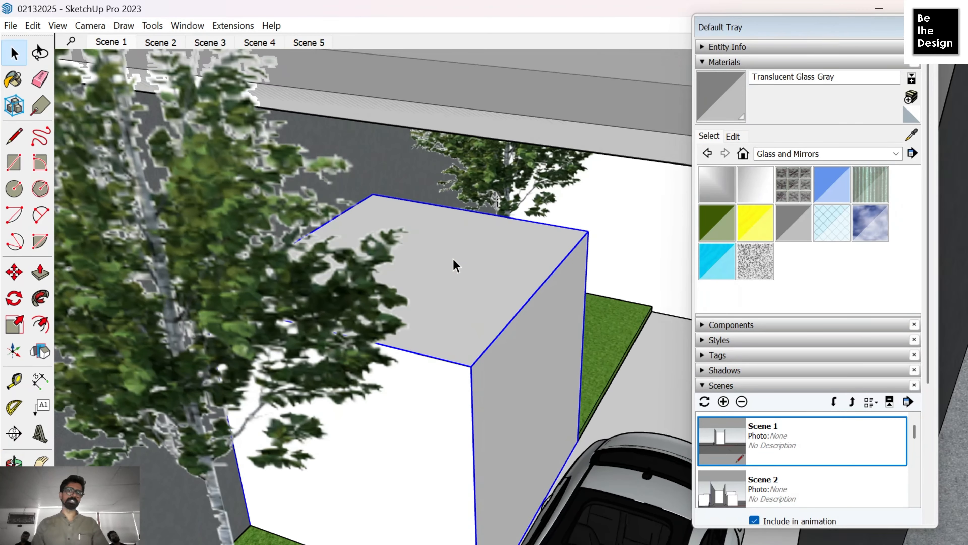
scroll(449, 257, "down", 5)
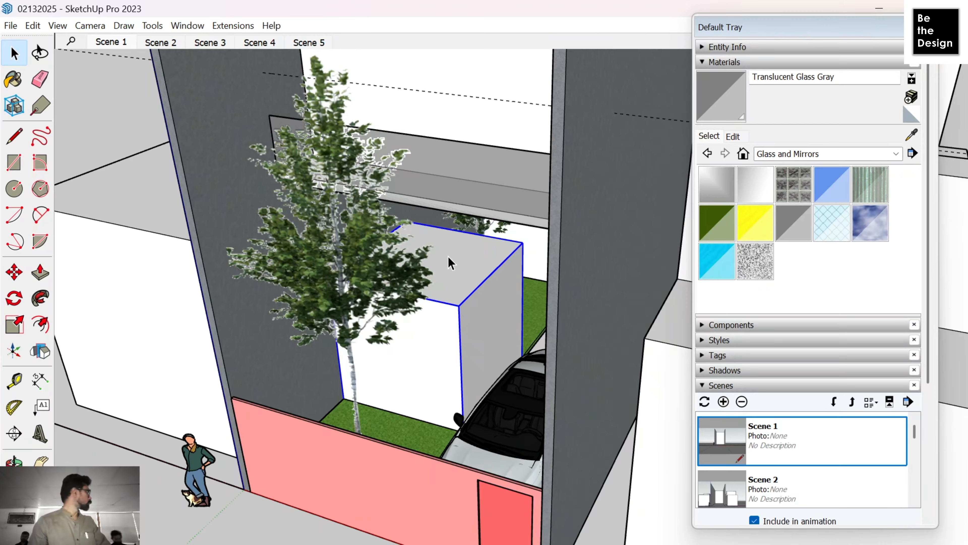
scroll(448, 259, "down", 3)
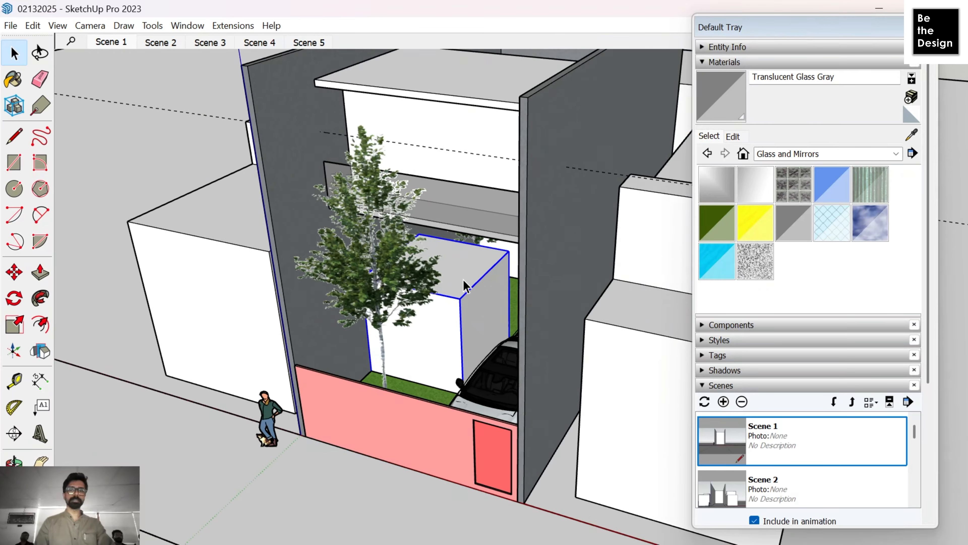
middle_click_drag(465, 285, 275, 343)
scroll(557, 276, "down", 4)
middle_click_drag(556, 277, 229, 233)
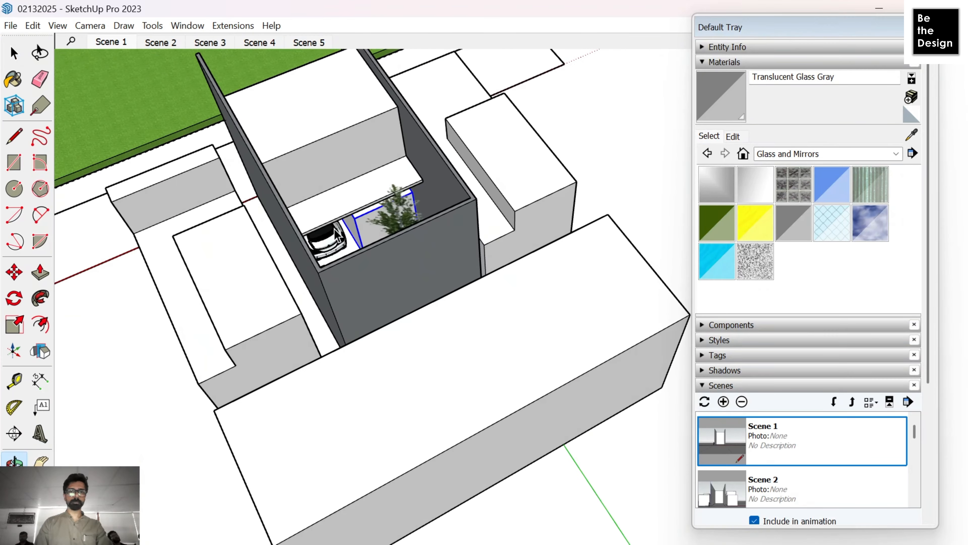
Step: Place a guide line across the top of the rear courtyard block, parallel to its short outer edge
scroll(354, 215, "up", 6)
middle_click_drag(412, 190, 414, 317, "shift")
middle_click_drag(413, 316, 597, 396)
scroll(431, 321, "down", 3)
scroll(515, 378, "down", 3)
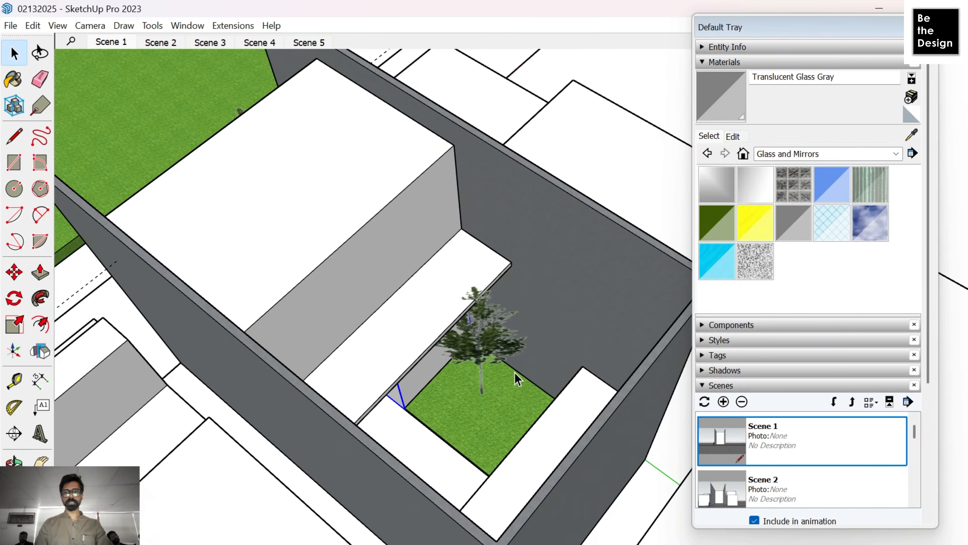
middle_click_drag(502, 399, 473, 357)
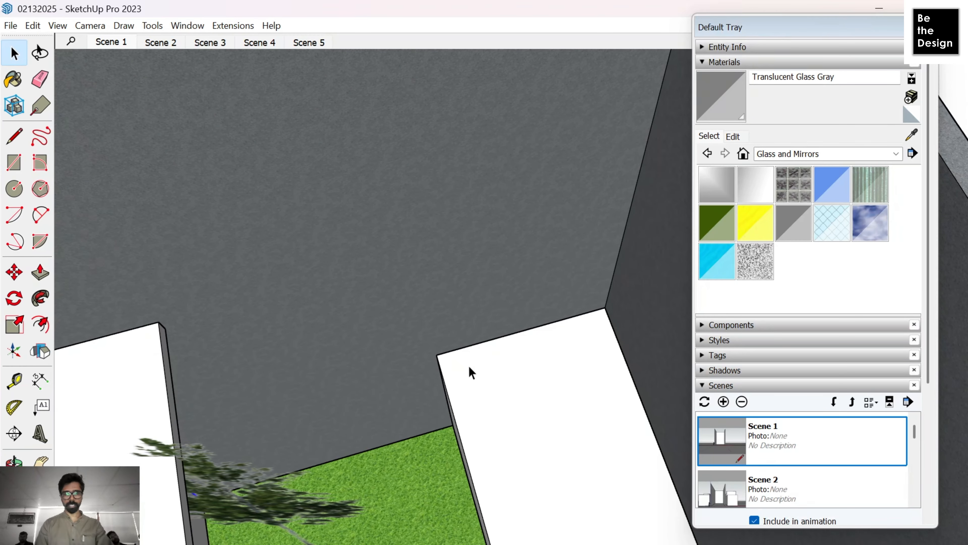
scroll(481, 335, "down", 2)
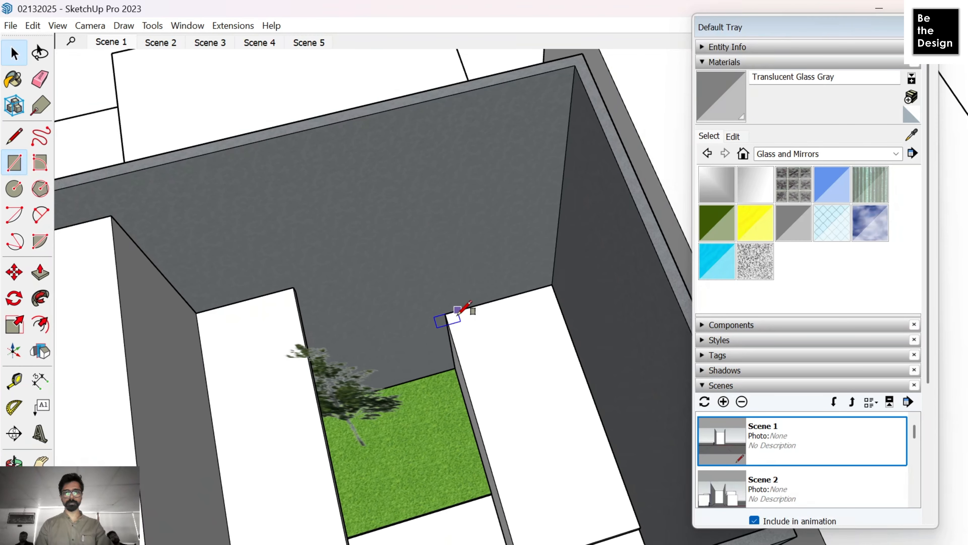
key("t")
left_click(479, 304)
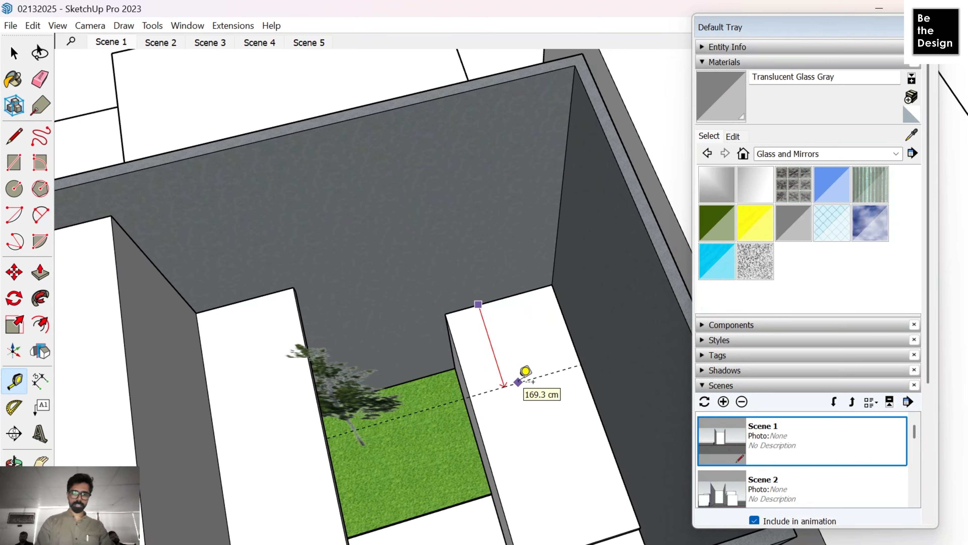
key("Escape")
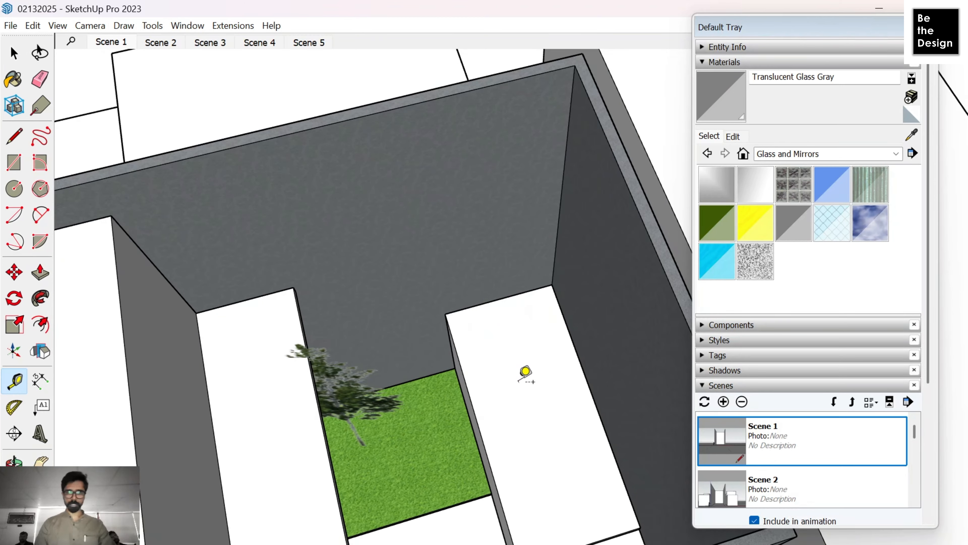
left_click(479, 430)
key("Escape")
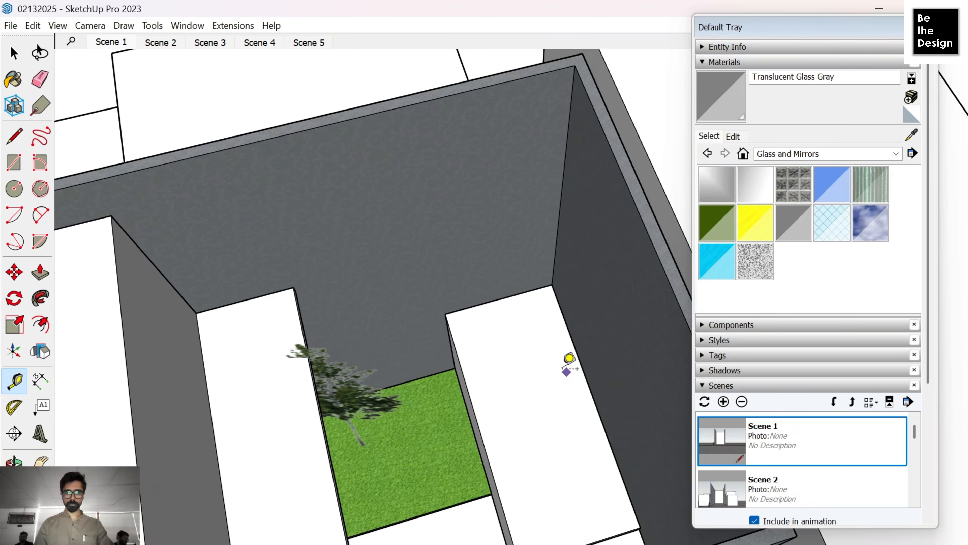
left_click(511, 295)
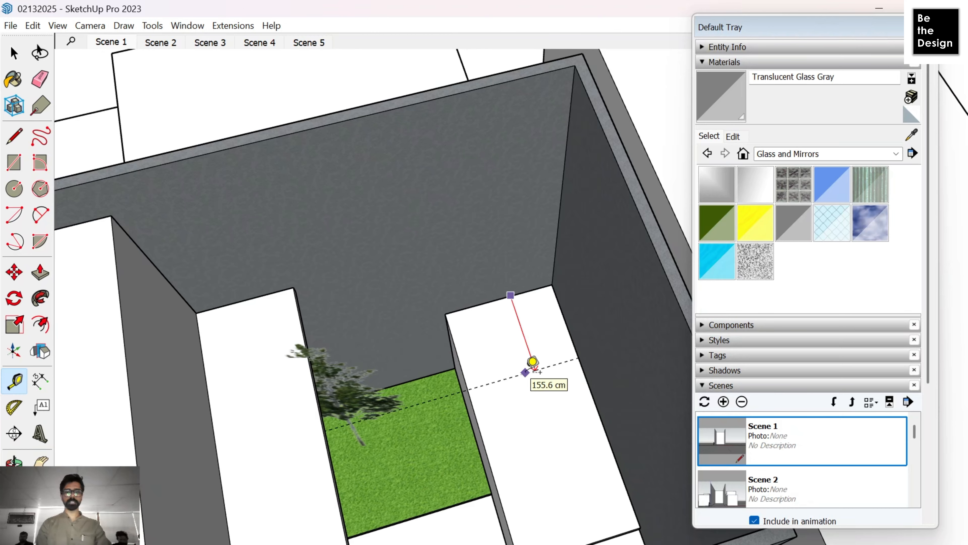
Step: Draw a rectangle on the rear block's top between the guide and the outer corner, and make its face a group
key("r")
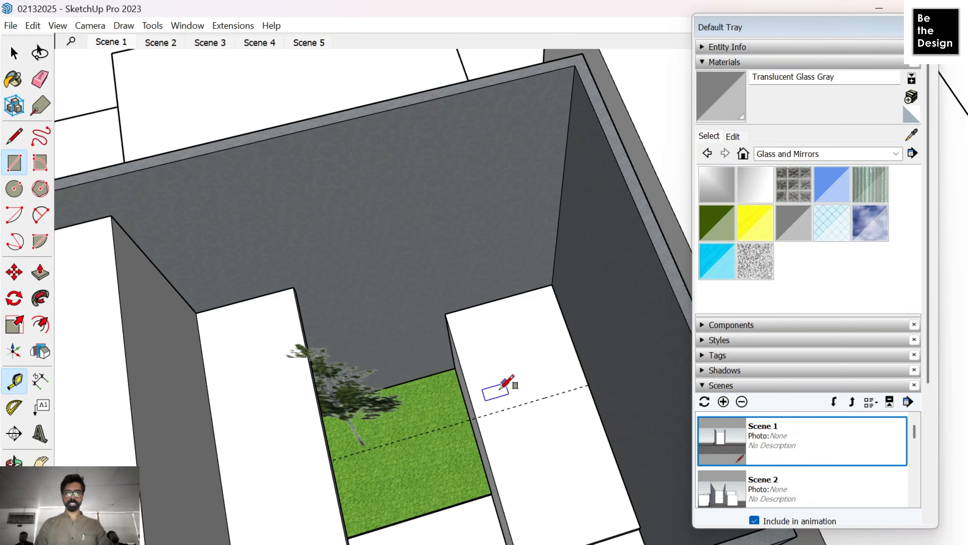
left_click(475, 417)
left_click(552, 285)
key("space")
right_click(525, 360)
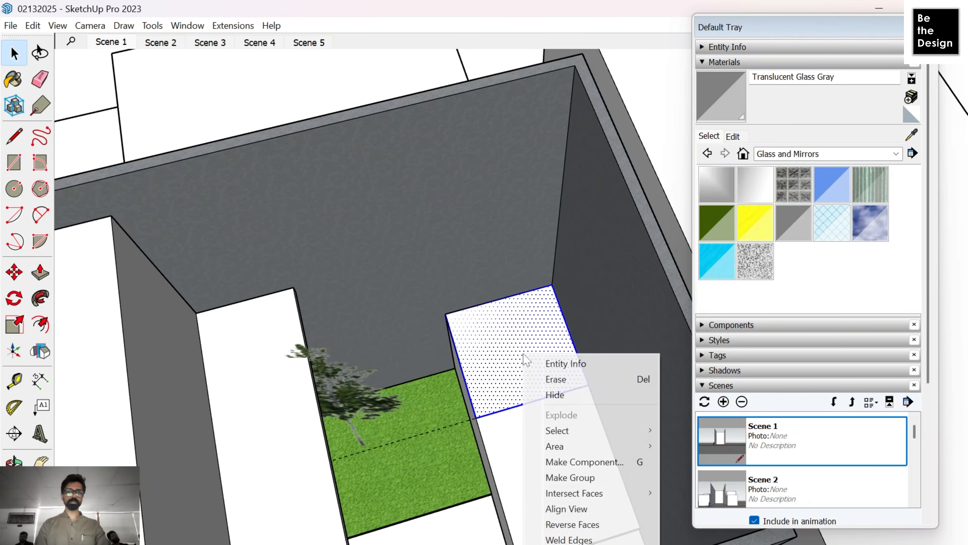
left_click(569, 482)
Step: Extrude the grouped rectangle upward into a tower level with the top of the front upper volume
double_click(521, 373)
key("p")
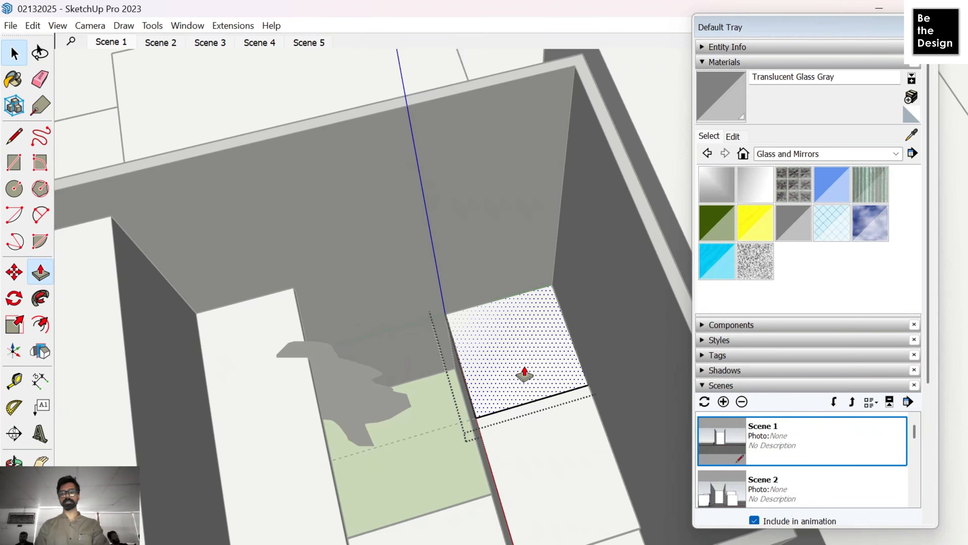
left_click(520, 370)
scroll(515, 304, "down", 3)
left_click(377, 296)
middle_click_drag(543, 382, 568, 339)
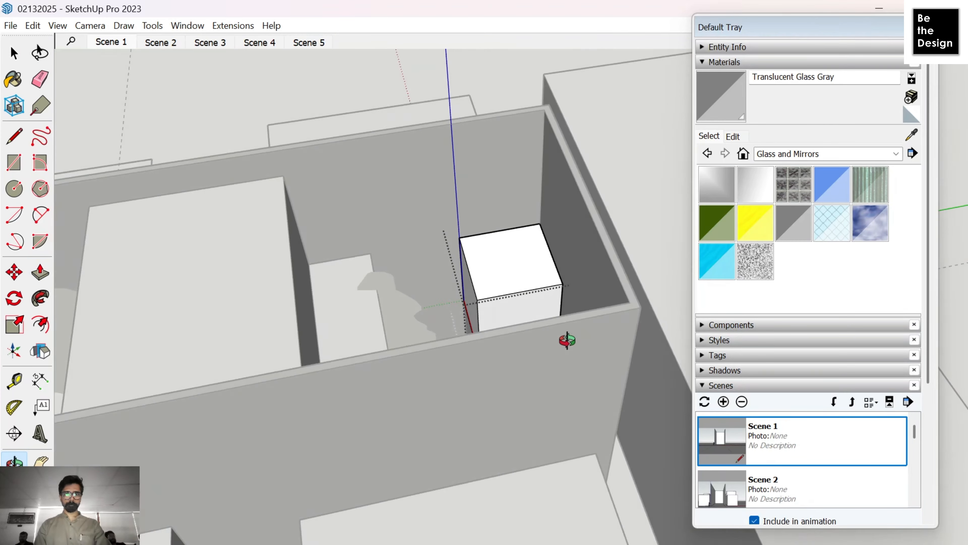
key("p")
left_click(493, 265)
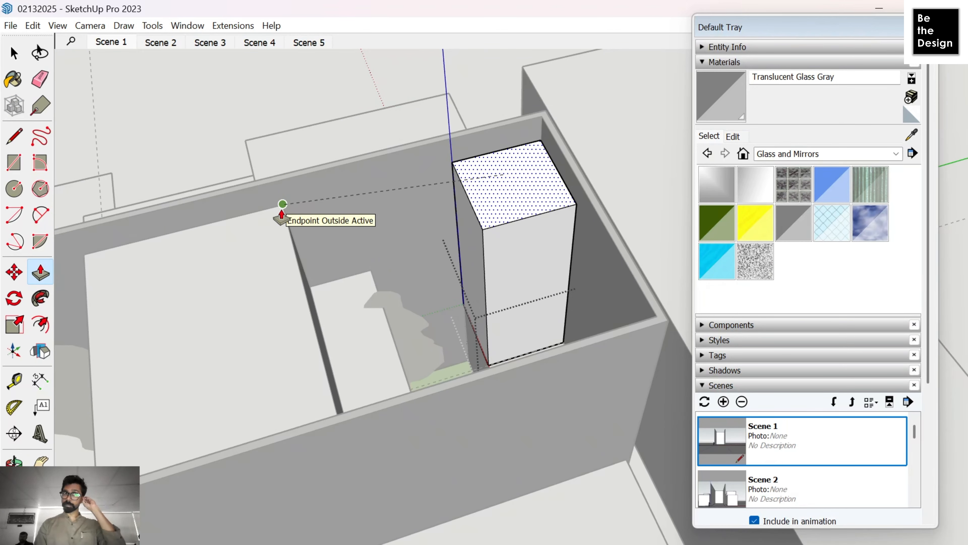
left_click(282, 217)
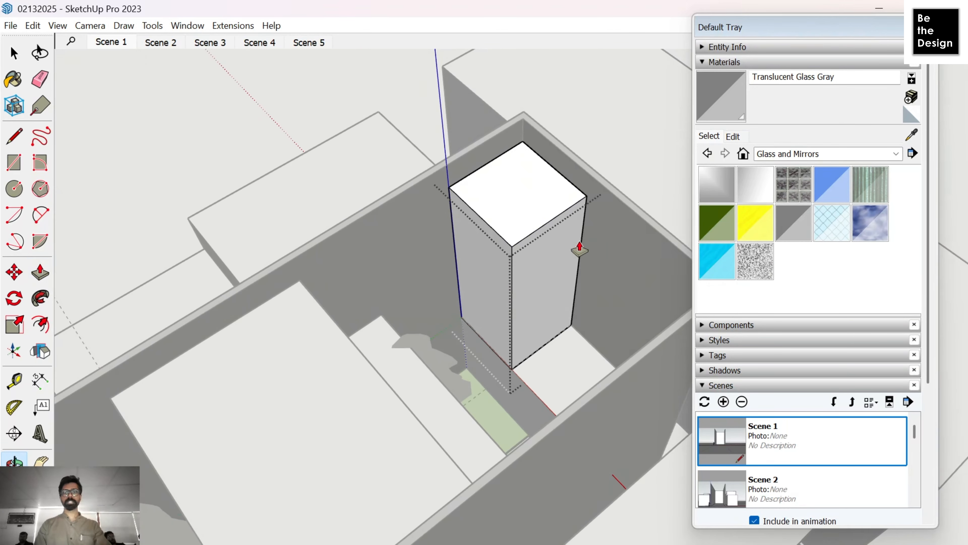
key("space")
Step: Draw two crossing lines between opposite edge midpoints on the rear tower's top, dividing it into four quarters
middle_click_drag(560, 246, 626, 328)
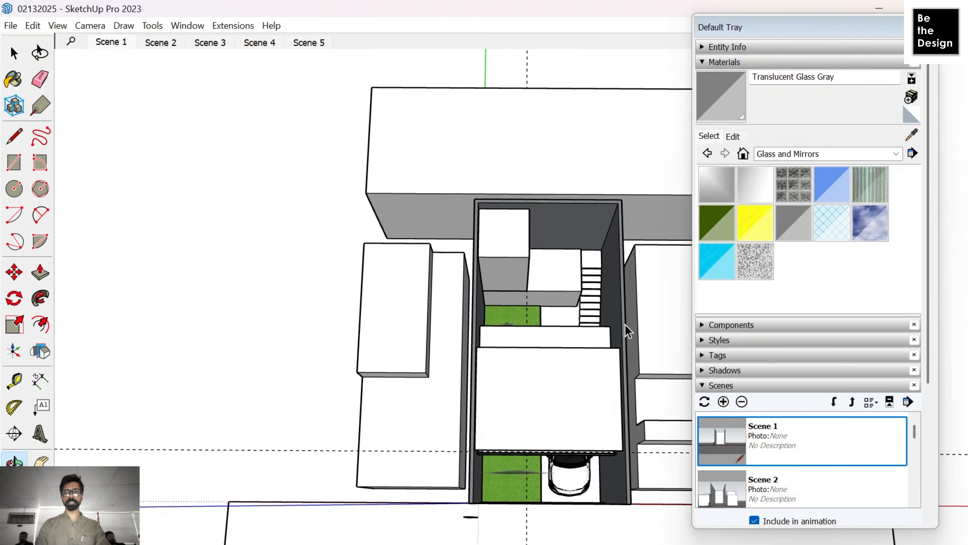
scroll(606, 254, "up", 6)
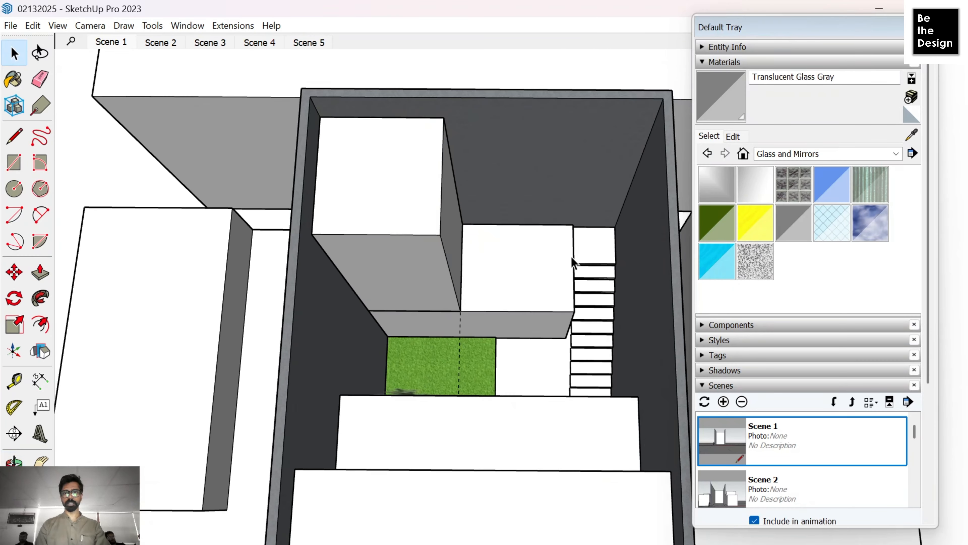
middle_click_drag(494, 333, 466, 272)
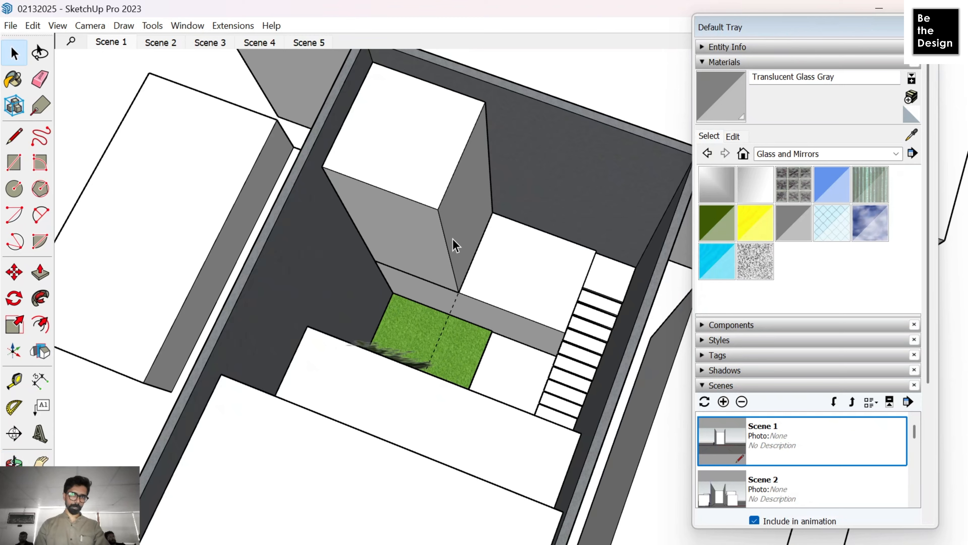
left_click(453, 221)
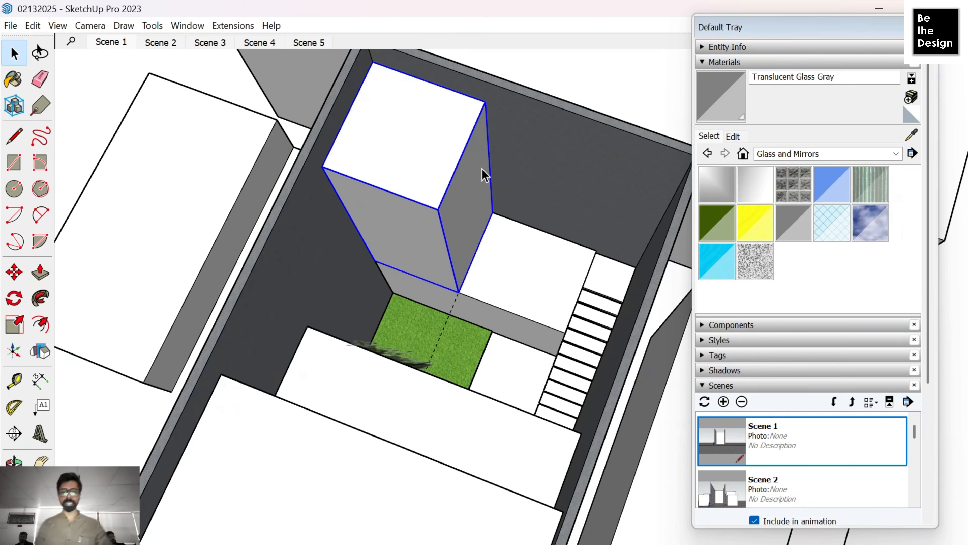
key("l")
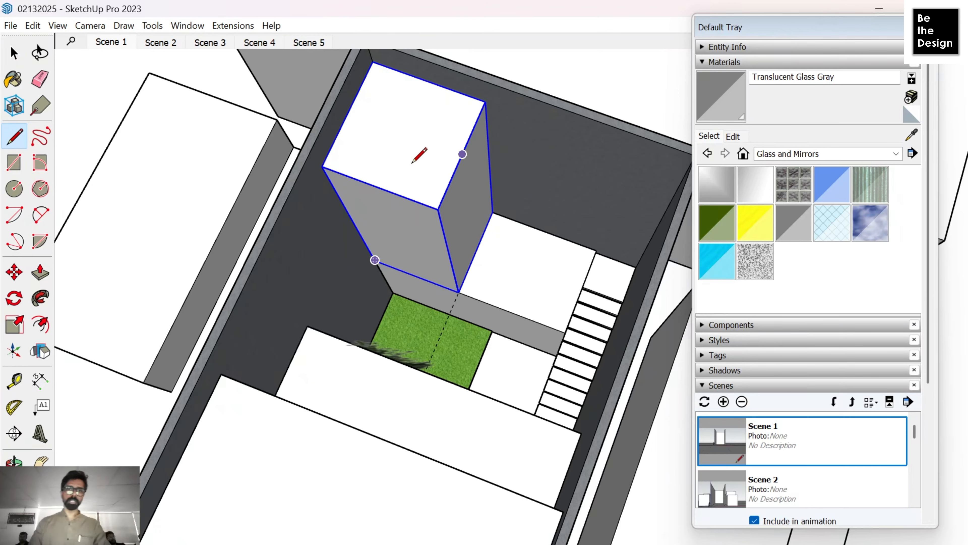
middle_click_drag(413, 163, 363, 277)
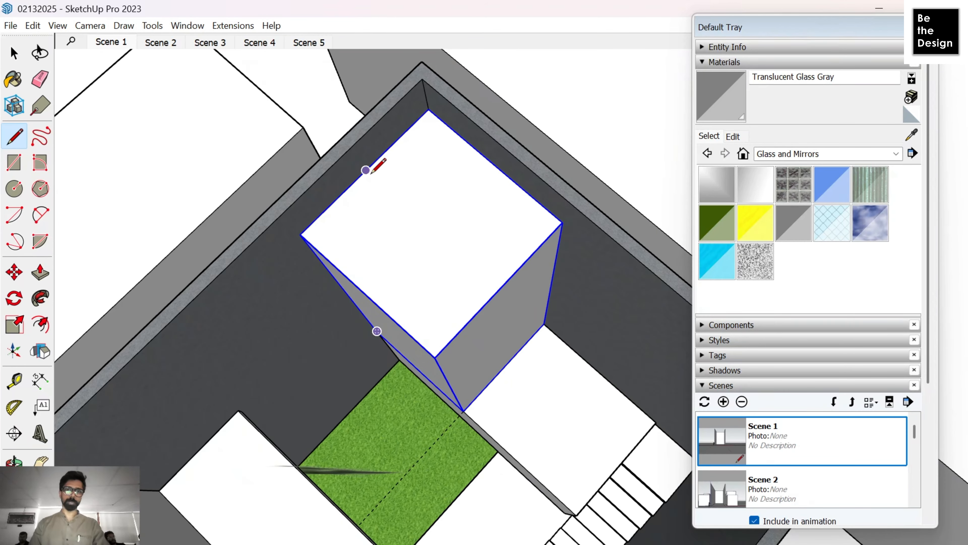
left_click(499, 288)
left_click(367, 295)
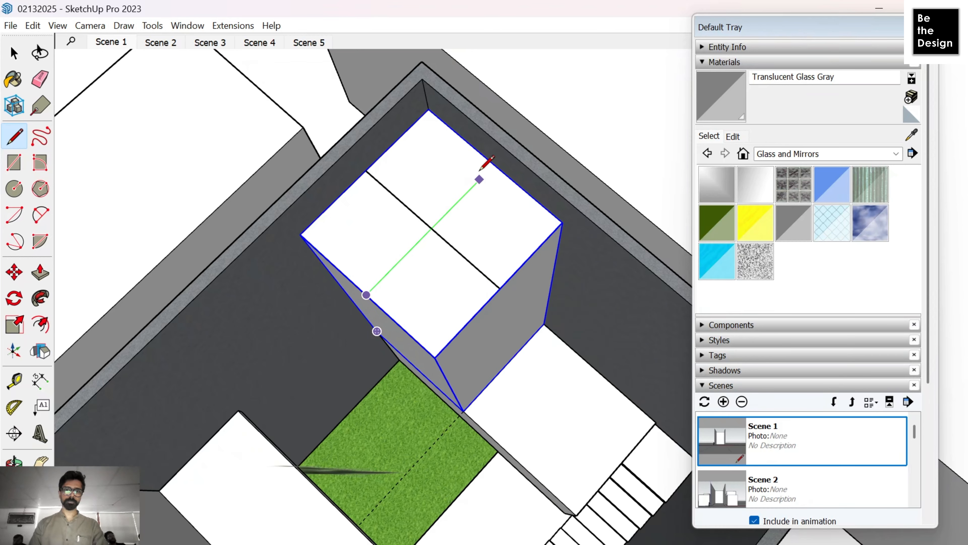
left_click(495, 164)
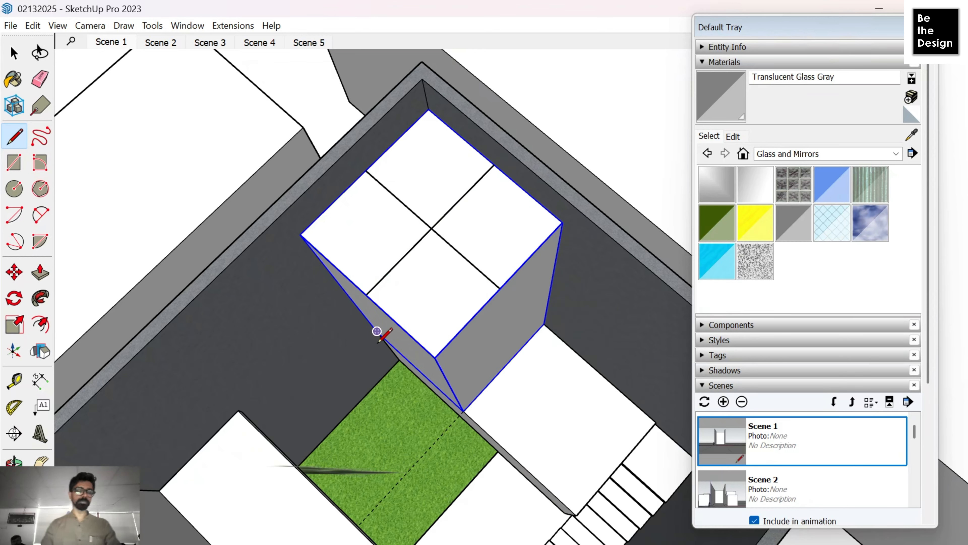
Step: Try to place a guide on the tower's top, parallel to its dividing line at a distance of 30 cm
scroll(377, 342, "up", 2)
key("t")
left_click(406, 255)
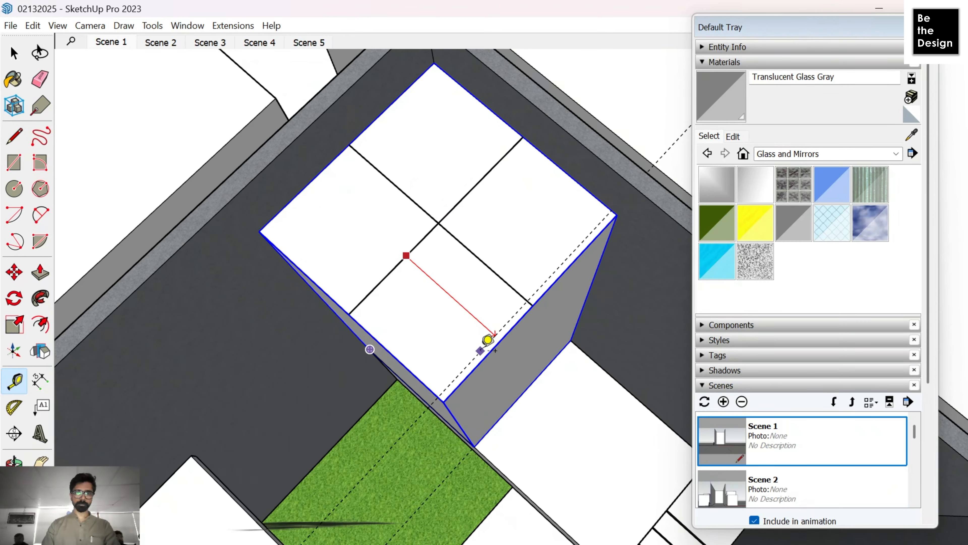
left_click(493, 343)
left_click(494, 345)
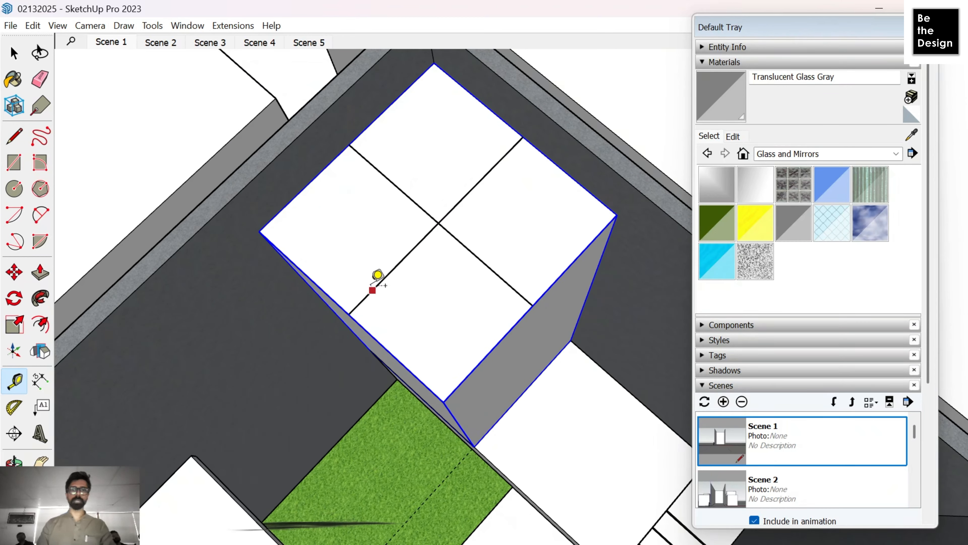
type("30")
key("Return")
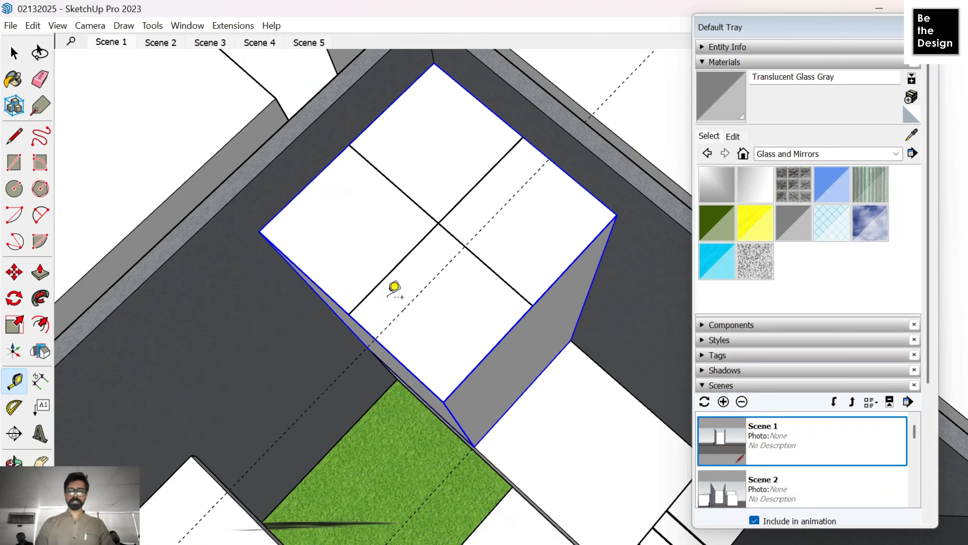
Step: Try to add further parallel guides beside the 30 cm guide, and remove all guides from the tower's top
left_click(407, 306)
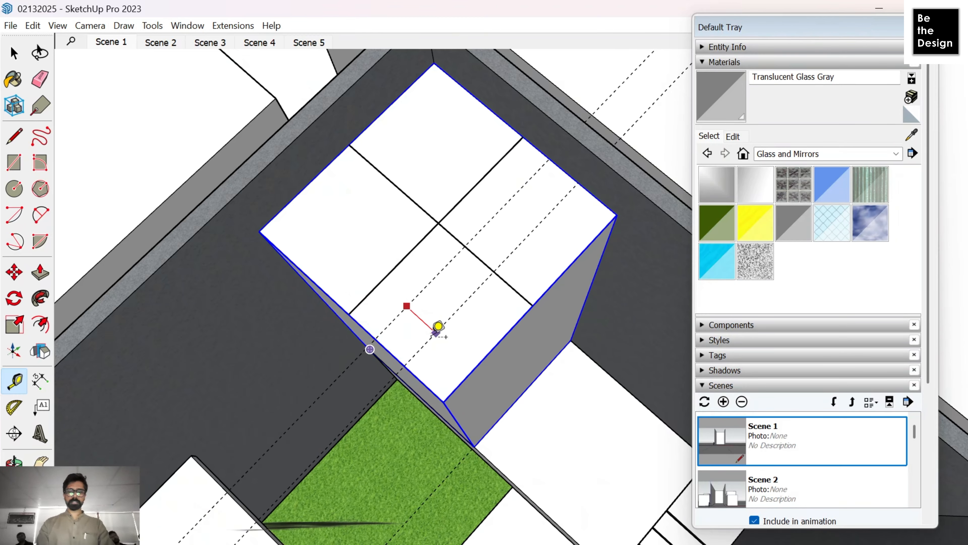
left_click(438, 326)
left_click(440, 323)
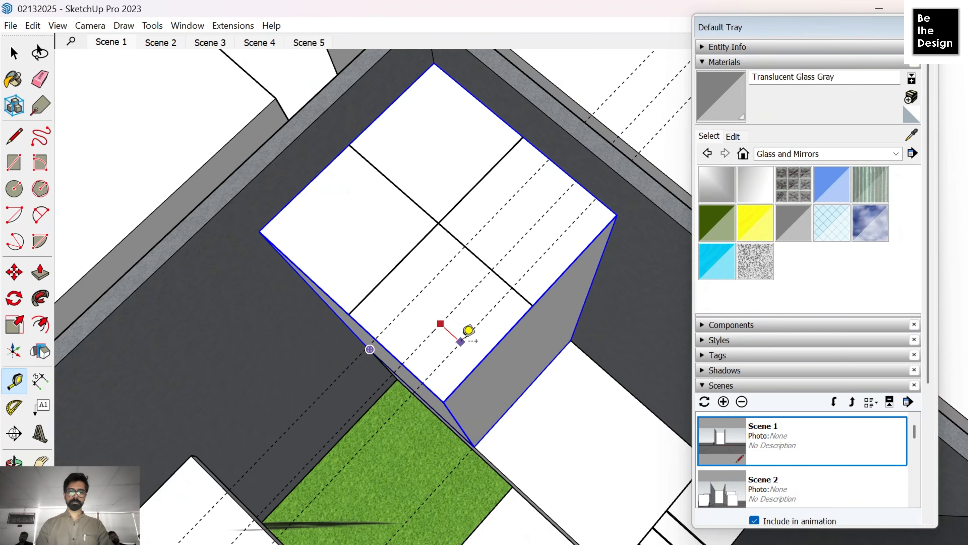
key("Escape")
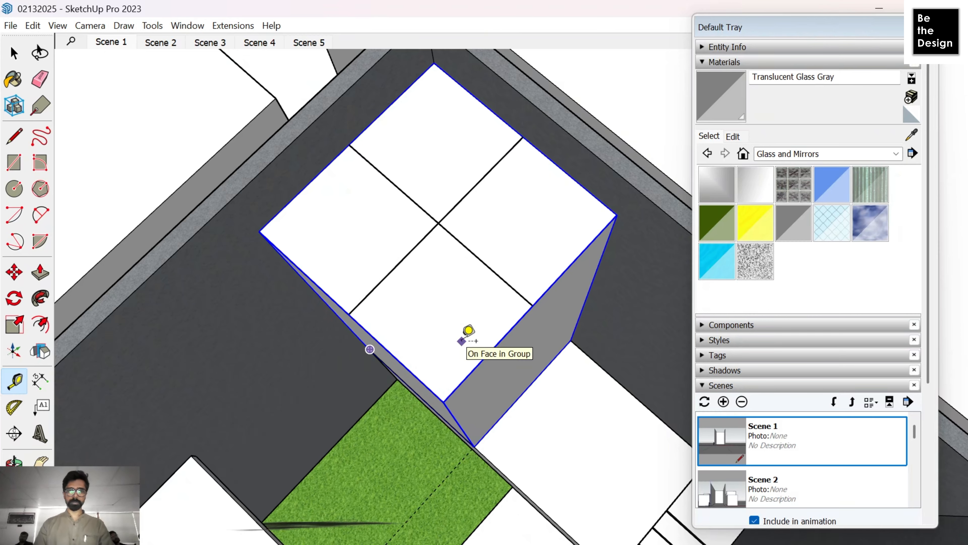
scroll(463, 272, "down", 3)
scroll(495, 255, "up", 3)
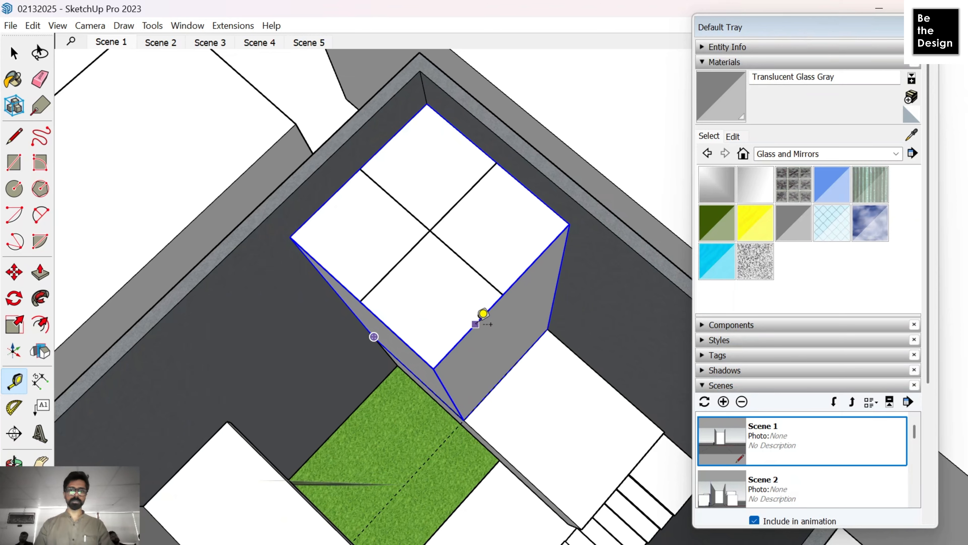
Step: Erase the crossing lines that divide the rear tower's top into quarters
left_click(481, 317)
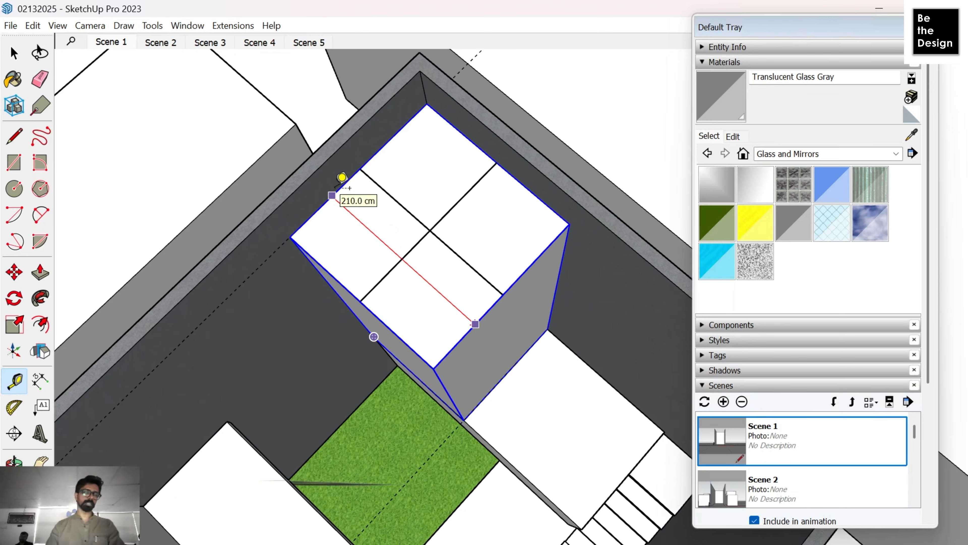
key("Escape")
key("e")
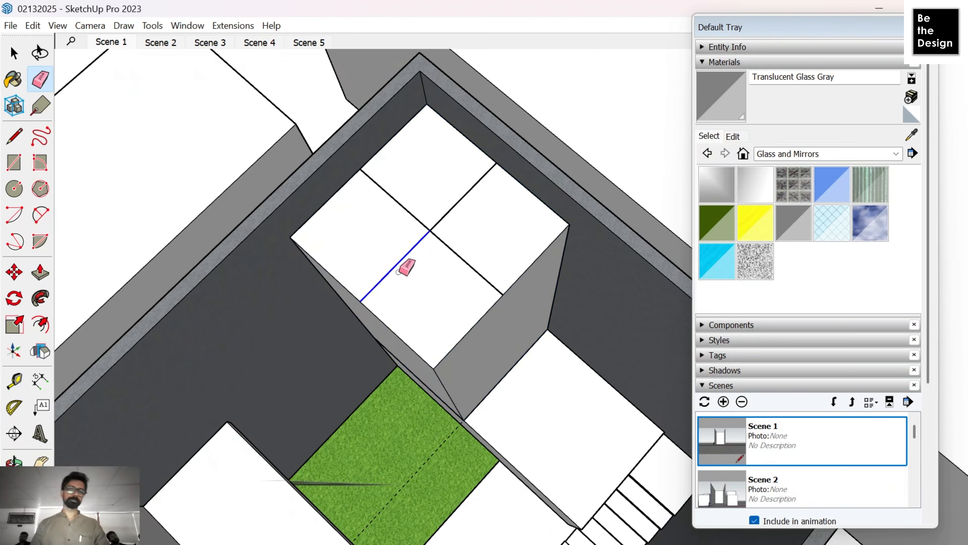
left_click(398, 272)
left_click(442, 219)
left_click(456, 255)
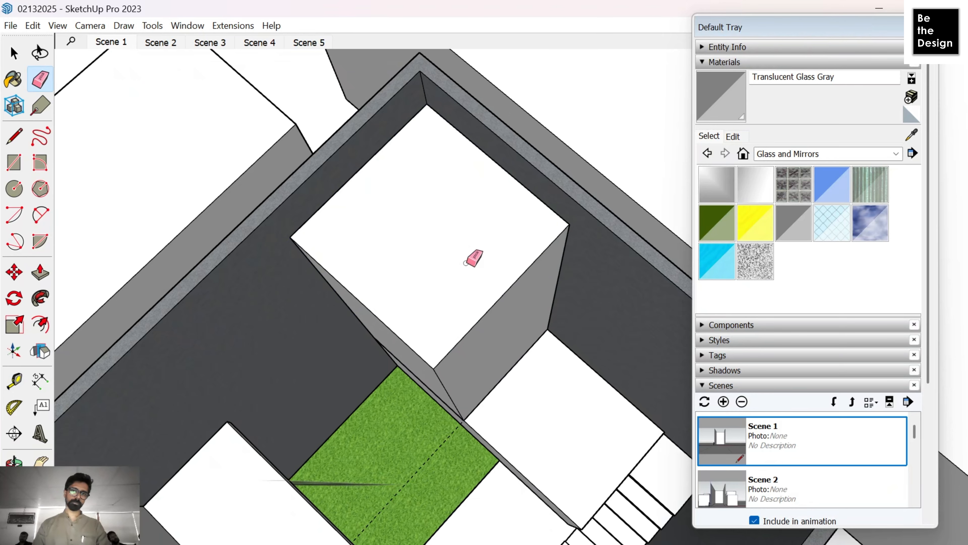
Step: Remove the rear tower, leaving the slab behind the grass courtyard and the staircase exposed
middle_click_drag(469, 270, 460, 236)
scroll(463, 261, "down", 3)
scroll(462, 261, "up", 3)
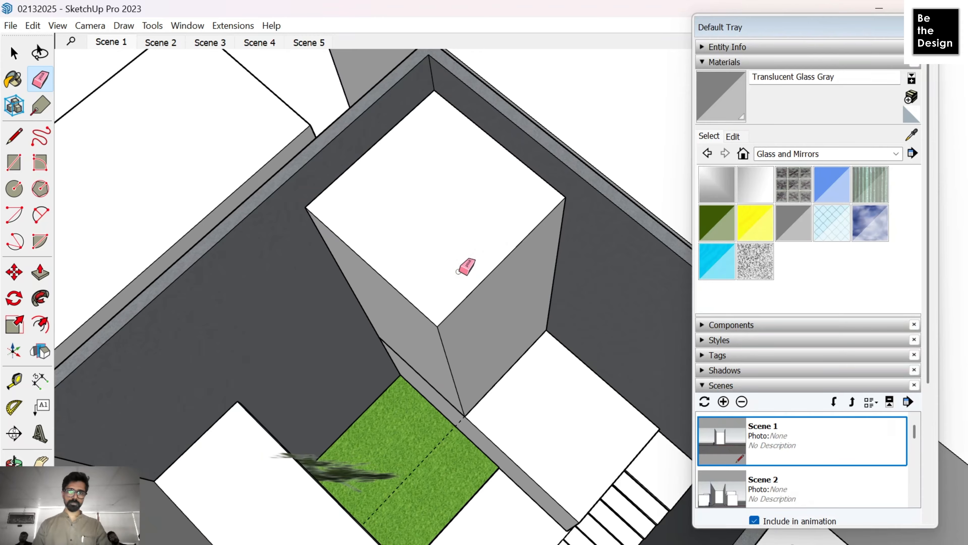
scroll(420, 286, "down", 3)
middle_click_drag(378, 303, 221, 360)
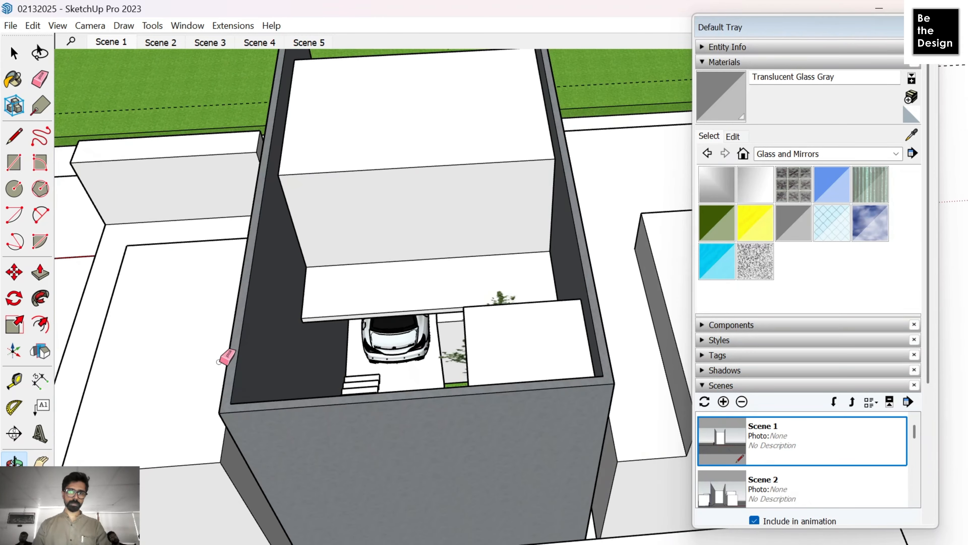
scroll(445, 294, "down", 3)
middle_click_drag(445, 294, 796, 147)
middle_click_drag(383, 190, 263, 265)
scroll(466, 315, "up", 3)
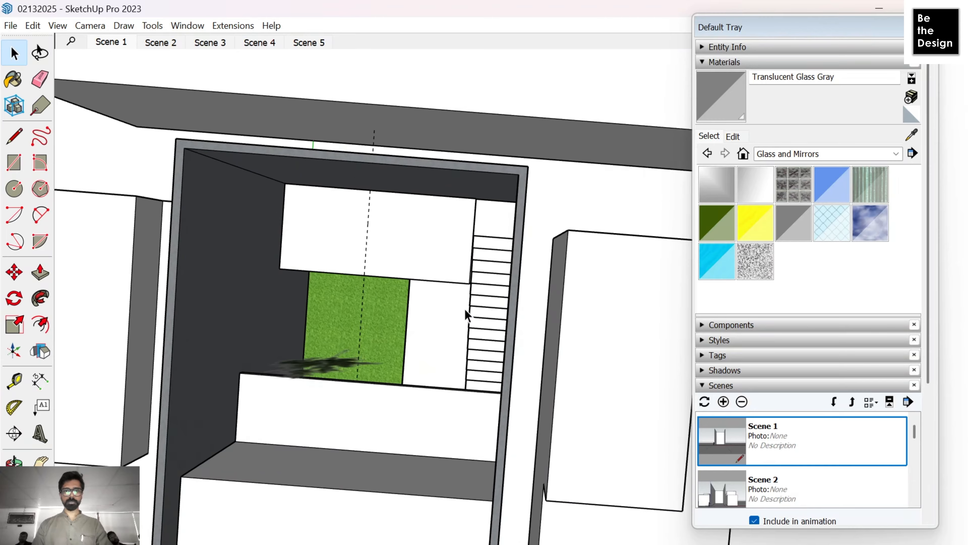
Step: Copy the existing staircase and place the copy above it near the corner of the boundary wall
left_click(465, 311)
scroll(465, 290, "up", 3)
middle_click_drag(465, 272, 639, 328)
key("m")
scroll(458, 334, "down", 4)
left_click(601, 313)
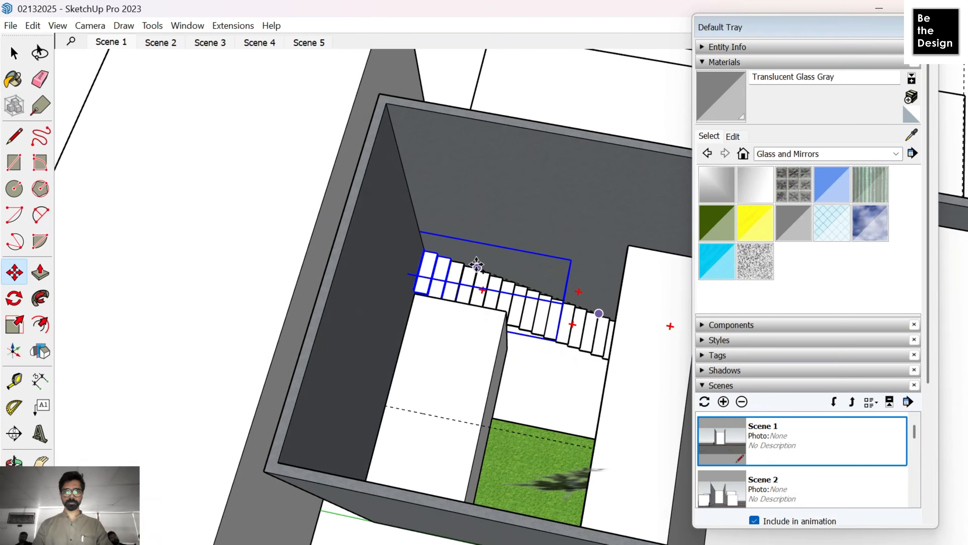
left_click(379, 109)
Step: Rotate the copied staircase a quarter turn horizontally so it runs parallel to the rear wall
key("q")
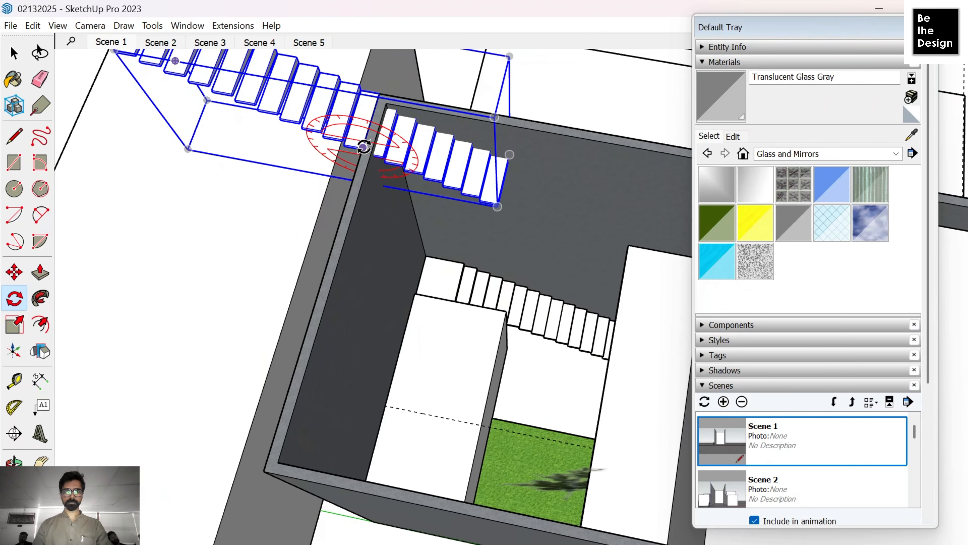
left_click(353, 179)
left_click(340, 219)
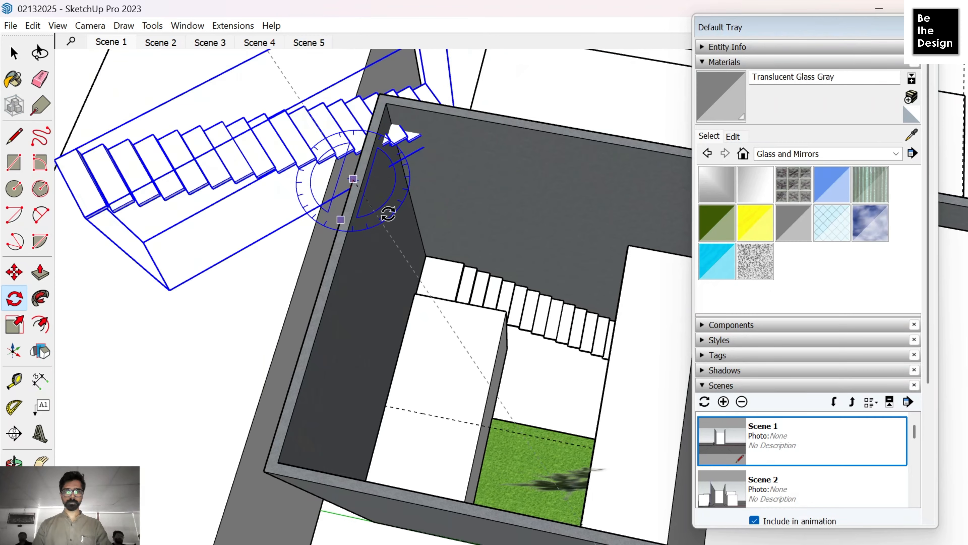
key("Escape")
middle_click_drag(389, 188, 324, 206)
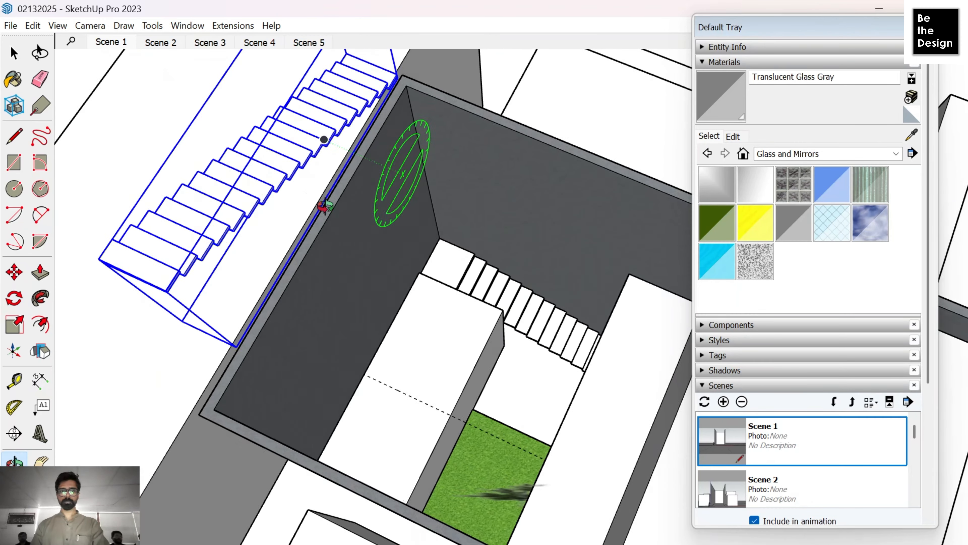
Step: Move the rotated staircase so its lowest tread meets the landing at the top of the lower flight
key("m")
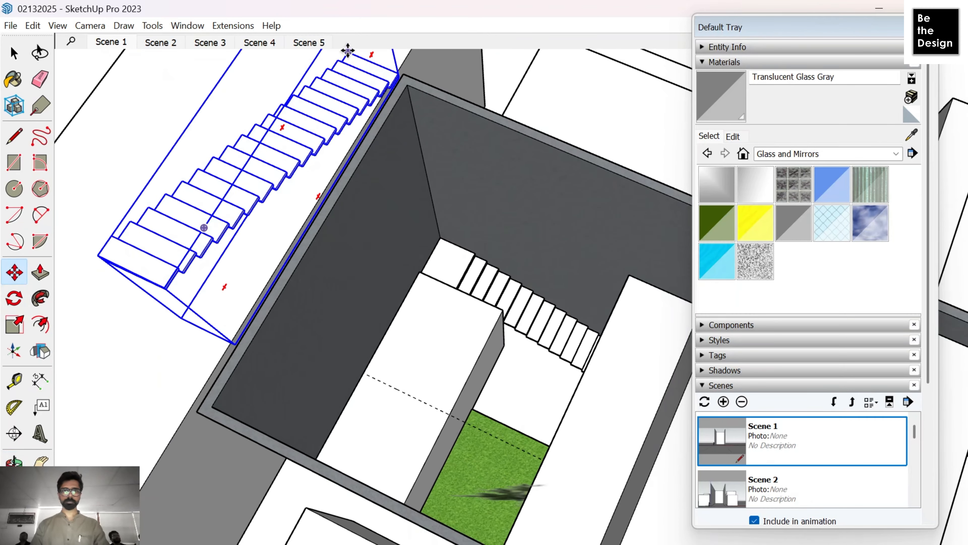
left_click(348, 50)
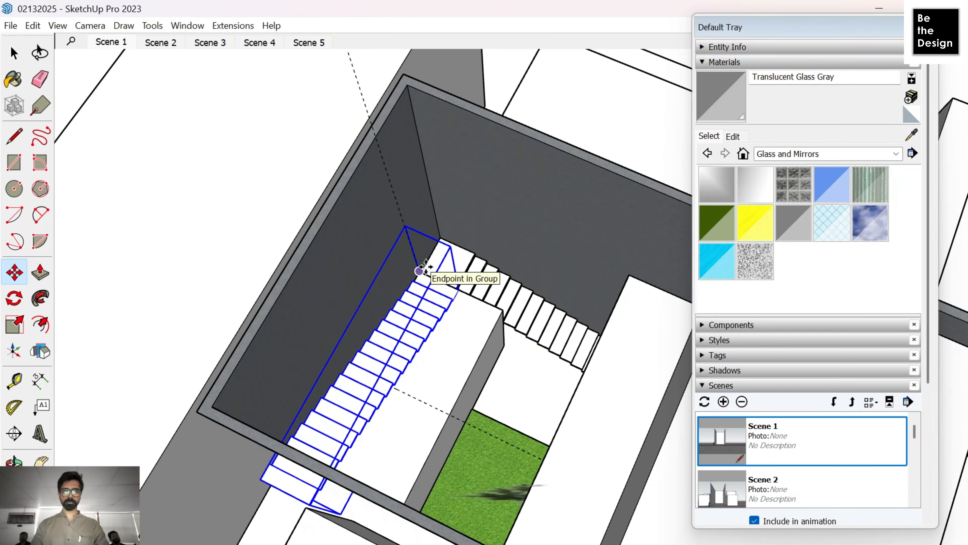
middle_click_drag(423, 268, 509, 287)
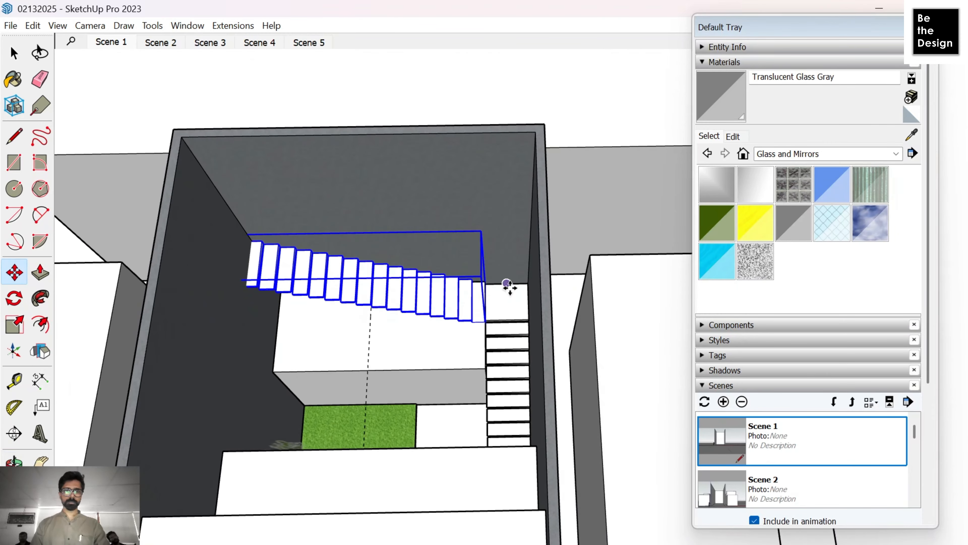
scroll(509, 286, "up", 10)
middle_click_drag(451, 398, 417, 215)
scroll(503, 234, "up", 3)
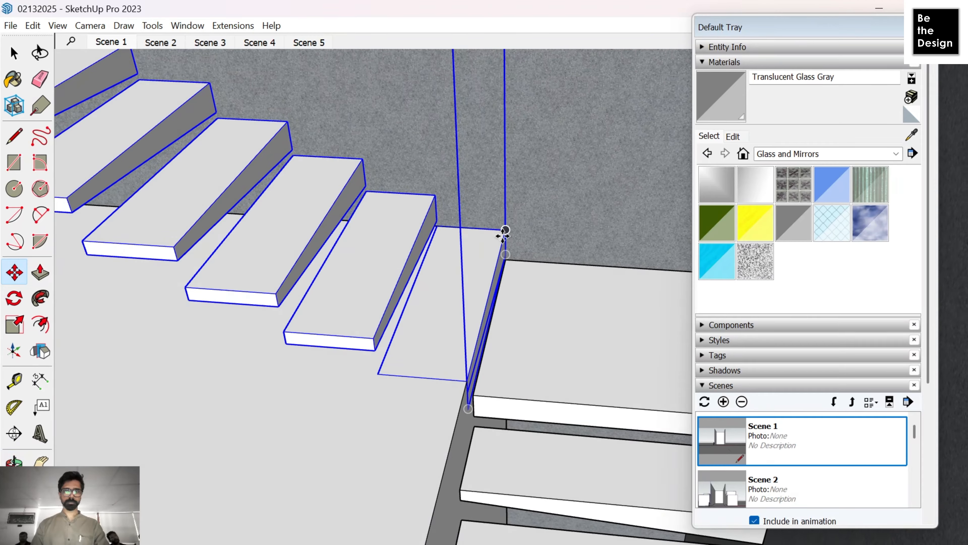
Step: Raise the upper flight vertically so its lowest tread sits slightly above the landing
middle_click_drag(503, 235, 499, 228)
left_click(510, 232)
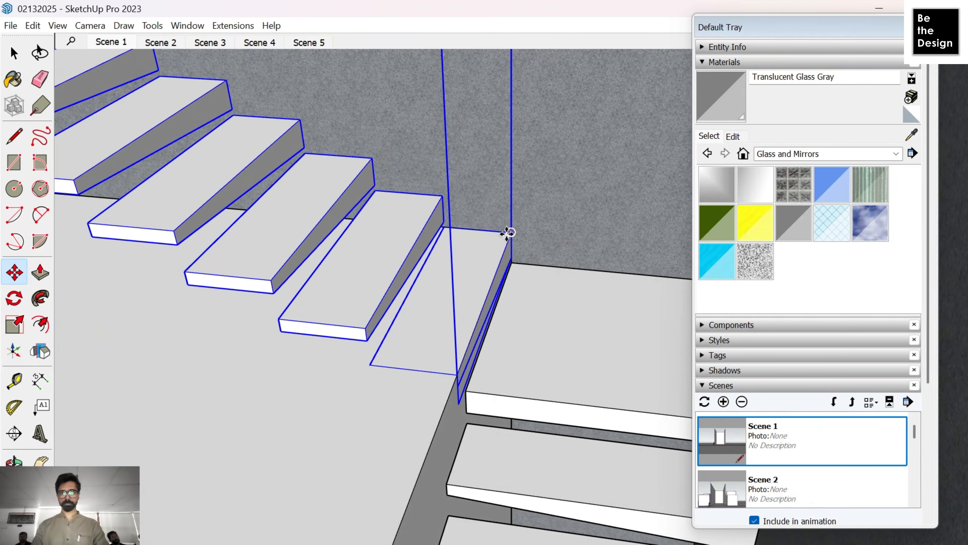
scroll(548, 382, "down", 2)
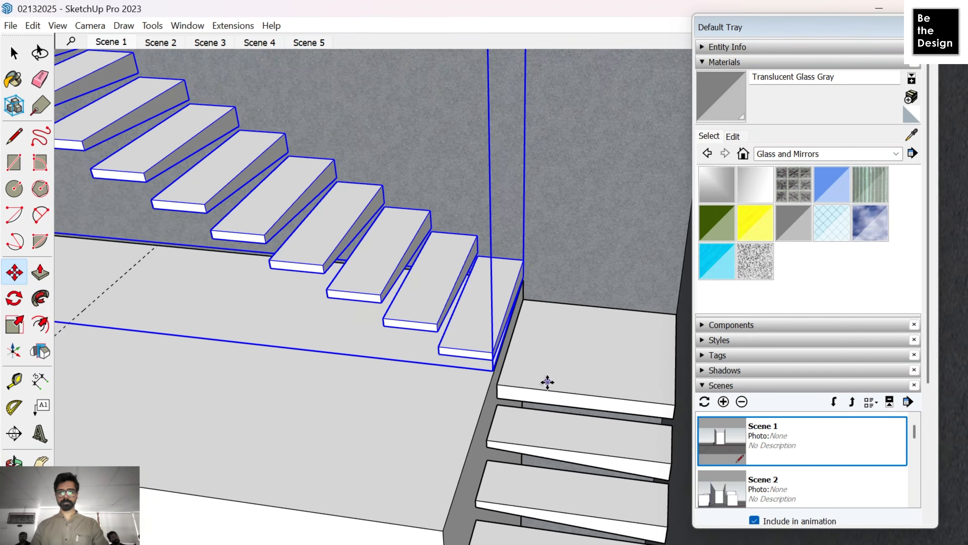
scroll(547, 381, "down", 3)
scroll(169, 451, "up", 3)
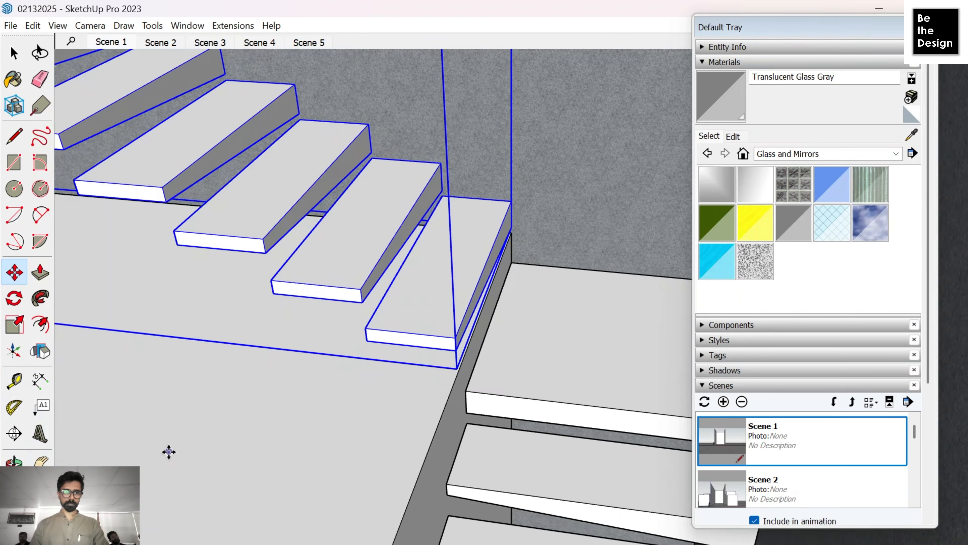
Step: Slide the upper flight along the rear wall, away from the landing of the lower stairs
middle_click_drag(532, 243, 482, 439)
scroll(637, 270, "down", 4)
middle_click_drag(513, 305, 562, 395, "shift")
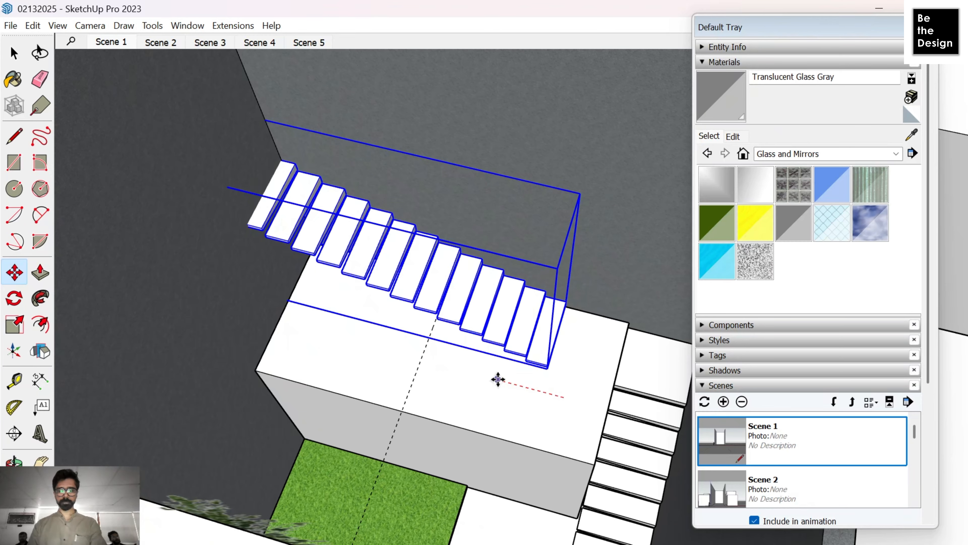
left_click(498, 379)
scroll(577, 386, "down", 1)
key("space")
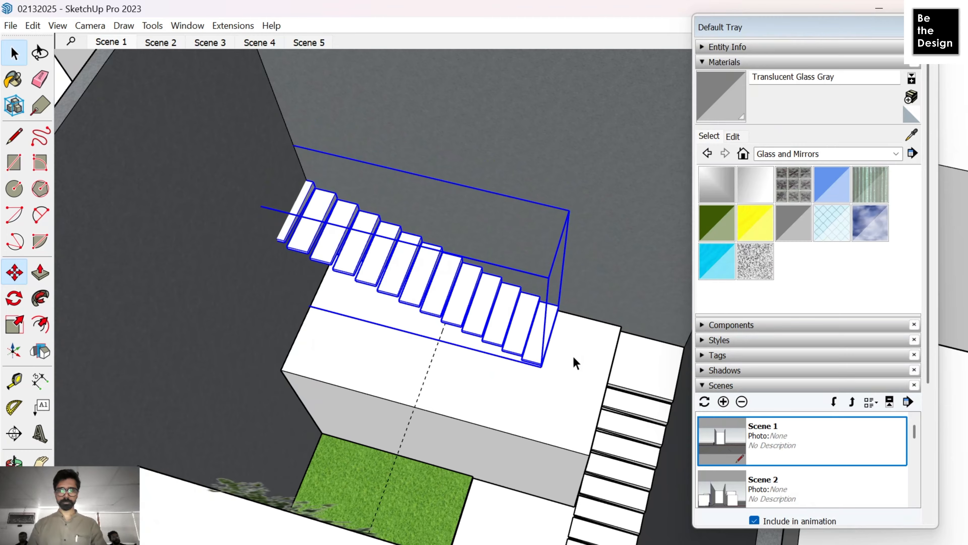
Step: Edit the upper flight's group and delete the treads that project through and beyond the side wall
scroll(574, 357, "down", 5)
middle_click_drag(487, 358, 664, 363)
scroll(606, 318, "up", 2)
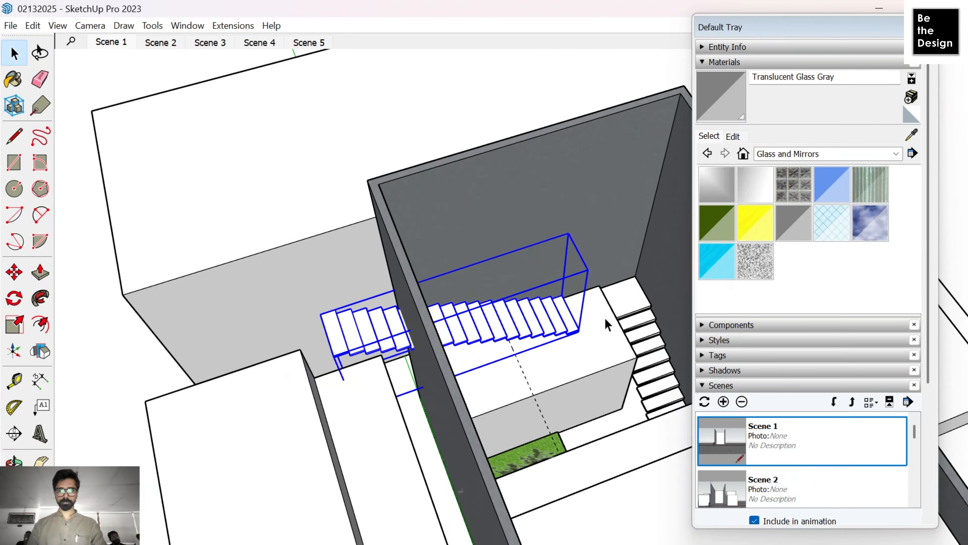
middle_click_drag(606, 320, 501, 338)
scroll(384, 319, "up", 5)
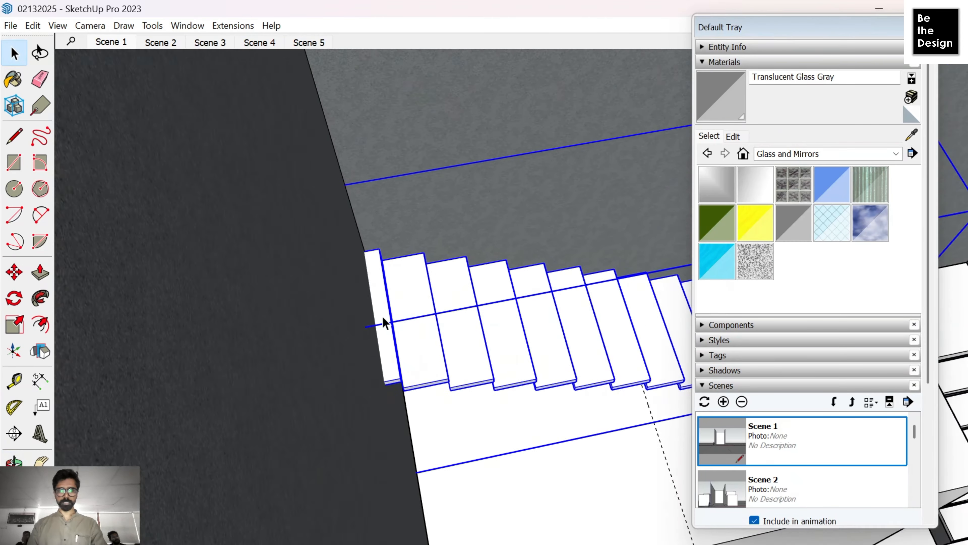
scroll(384, 322, "down", 8)
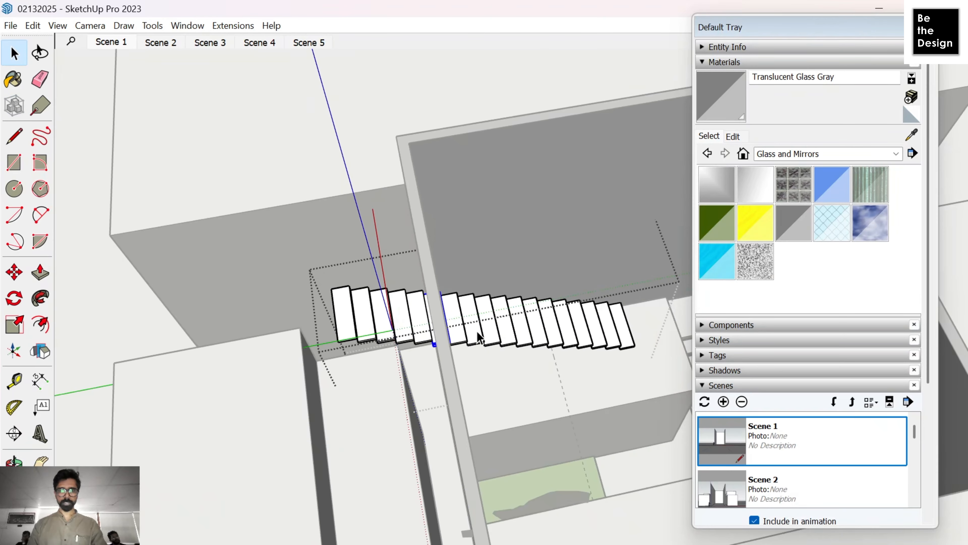
key("Delete")
scroll(417, 330, "up", 2)
left_click(416, 330)
key("Delete")
left_click(372, 328)
key("Delete")
left_click_drag(268, 219, 473, 438)
key("Delete")
Step: Delete the three highest remaining treads next to the side wall to clear space for a landing
scroll(372, 378, "up", 4)
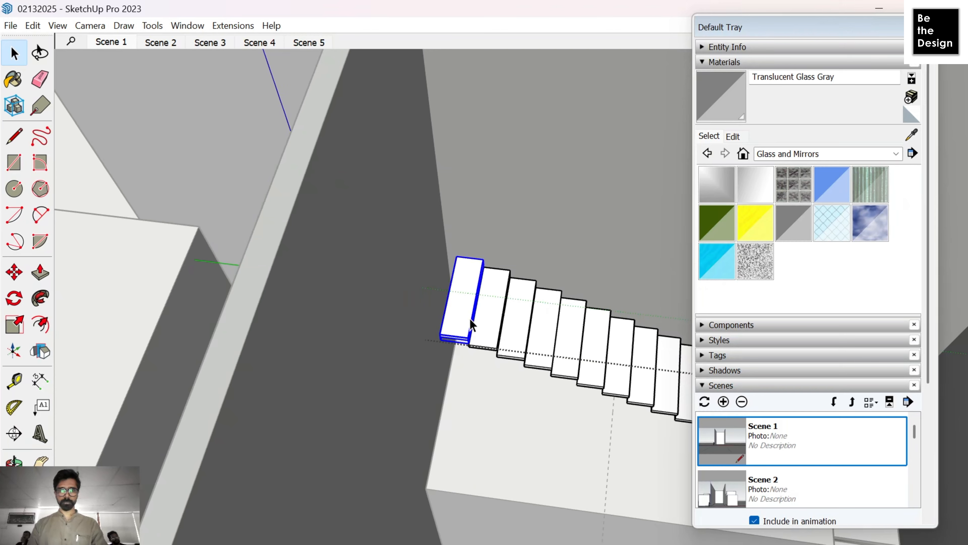
key("Delete")
left_click(496, 323)
key("Delete")
left_click(510, 328)
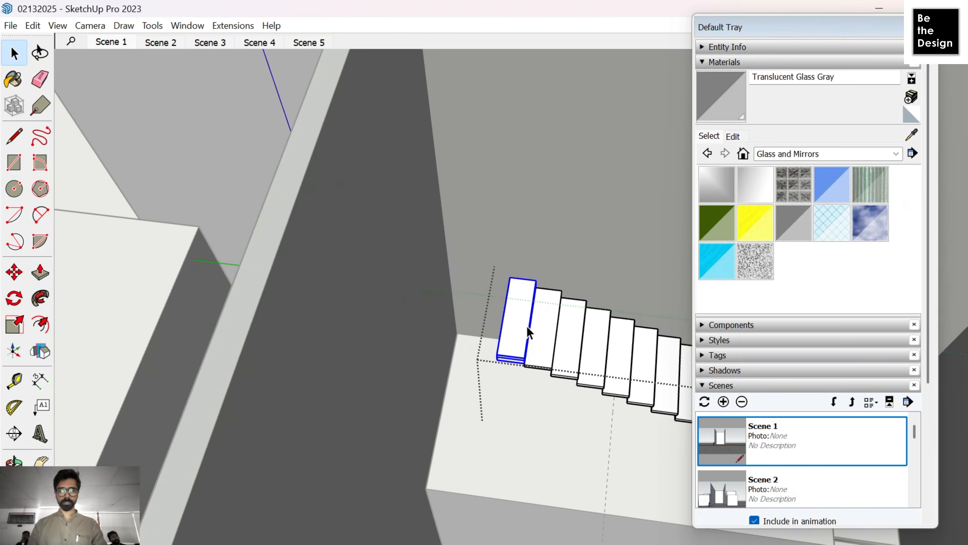
key("Delete")
Step: Draw a landing rectangle, aligned with guides along the flight's sides, from the top tread to the wall corner
scroll(546, 288, "up", 4)
key("t")
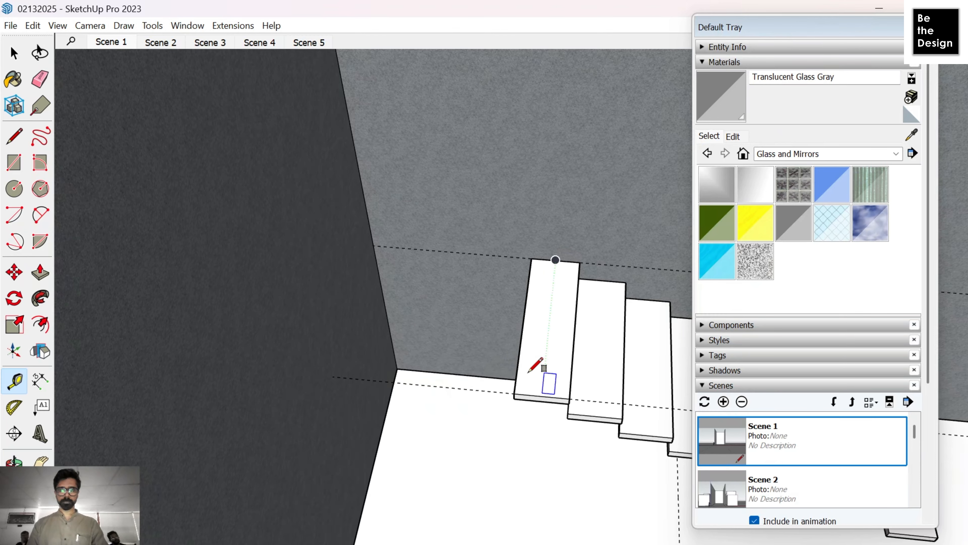
key("r")
left_click(515, 395)
left_click(375, 247)
Step: Group the landing rectangle and raise it vertically above the top tread
key("space")
left_click(420, 282)
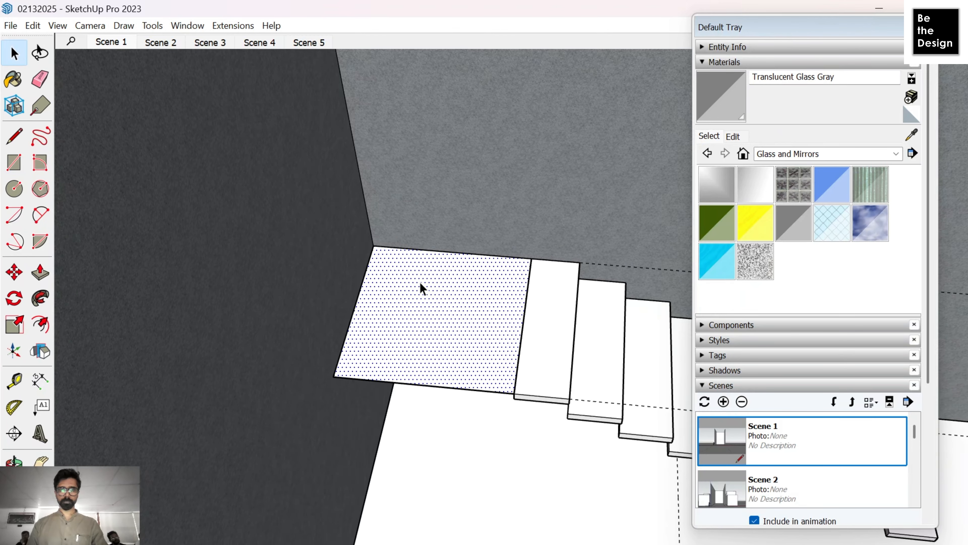
right_click(420, 283)
left_click(465, 402)
middle_click_drag(465, 402, 448, 356)
key("space")
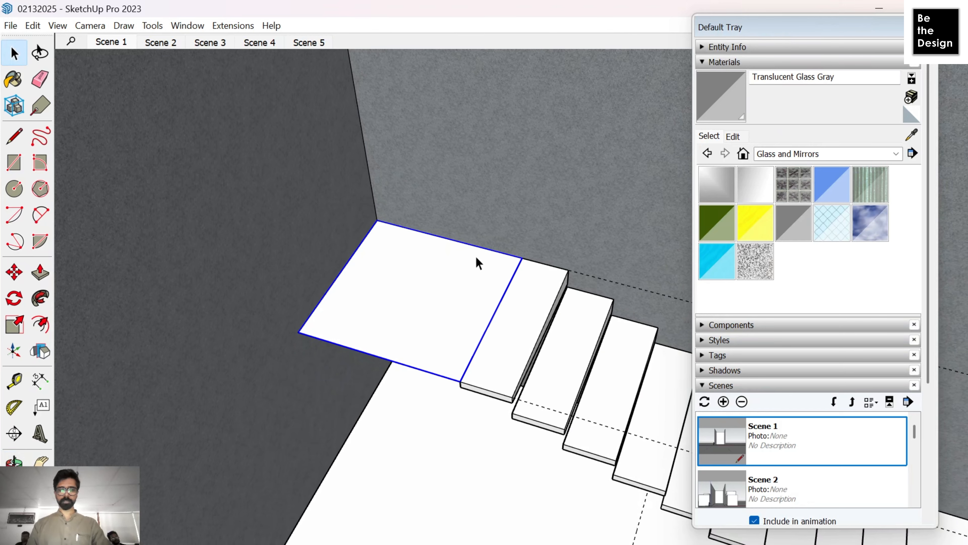
key("m")
left_click(377, 221)
left_click(378, 210)
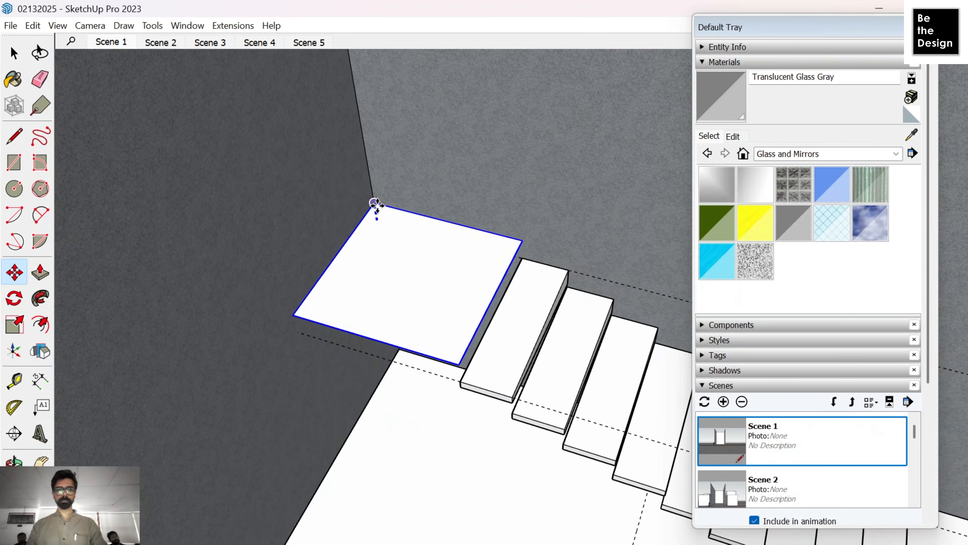
Step: Extrude the landing face inside its group into a thin slab
key("space")
double_click(427, 270)
key("p")
left_click_drag(426, 284, 434, 321)
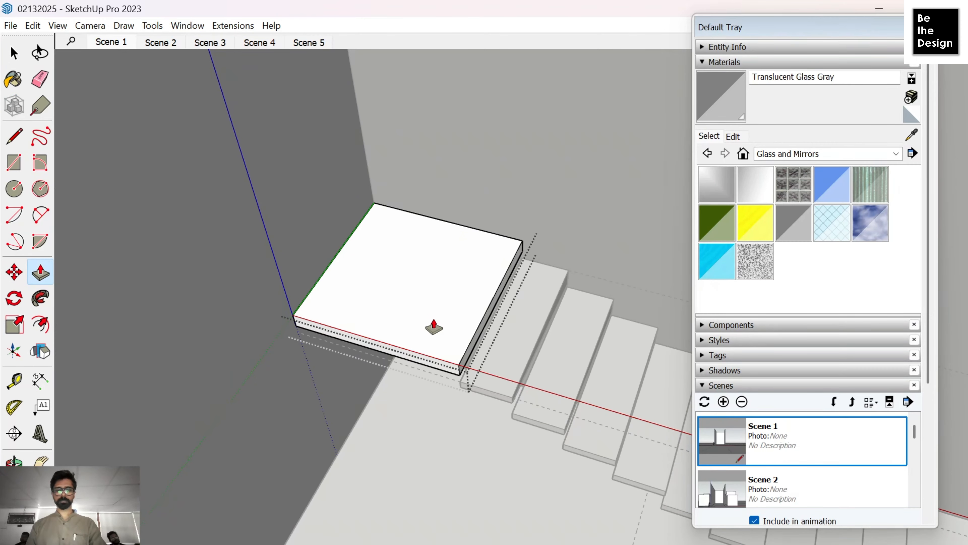
left_click(434, 328)
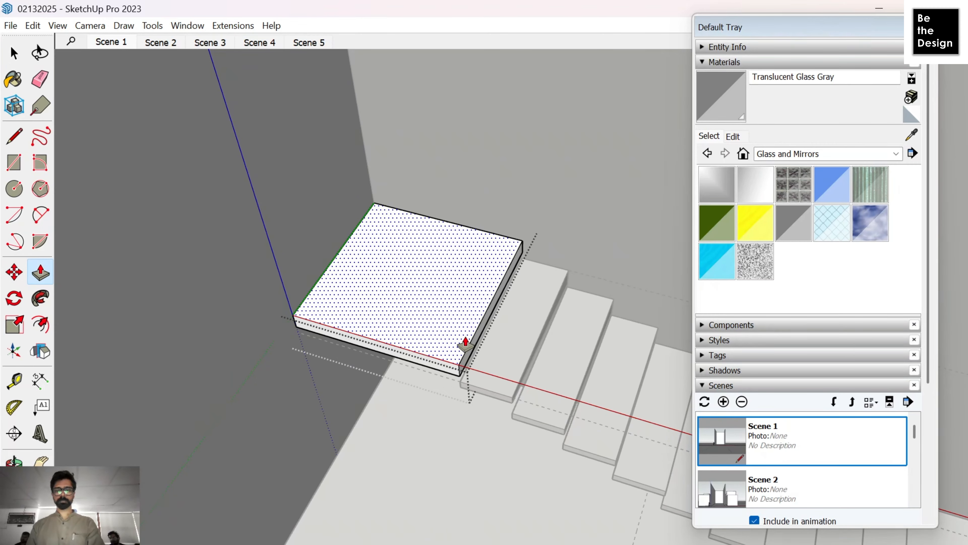
Step: Copy the top tread within the upper flight's group to the outer wall-side corner of the new landing
middle_click_drag(465, 341, 363, 268)
key("space")
left_click(519, 278)
left_click(528, 259)
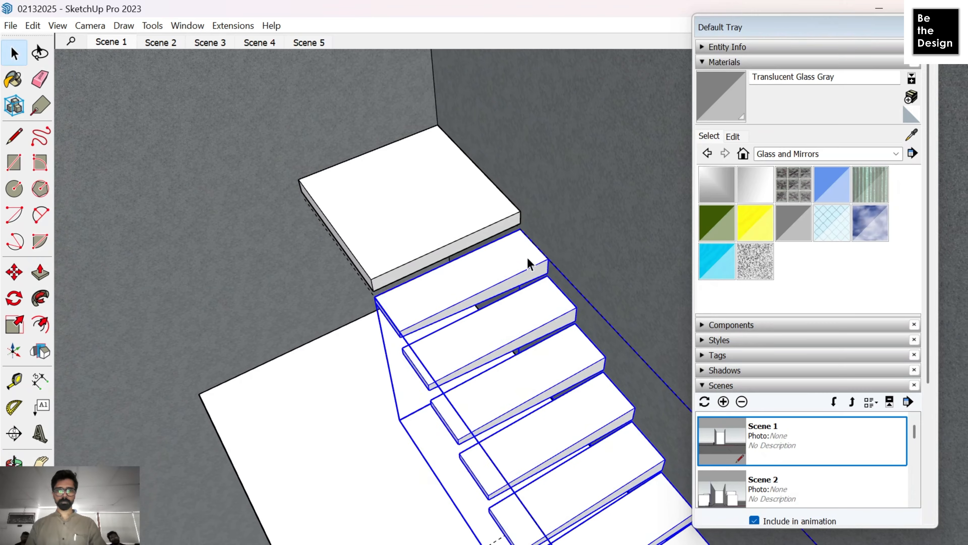
middle_click_drag(528, 259, 483, 272)
double_click(483, 272)
left_click(483, 272)
key("m")
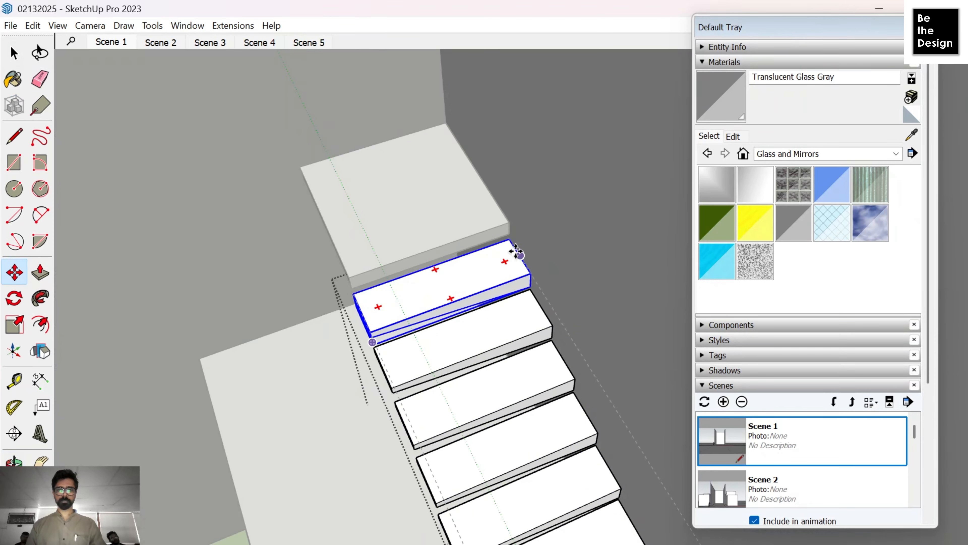
left_click(509, 239)
key("ctrl")
left_click(301, 166)
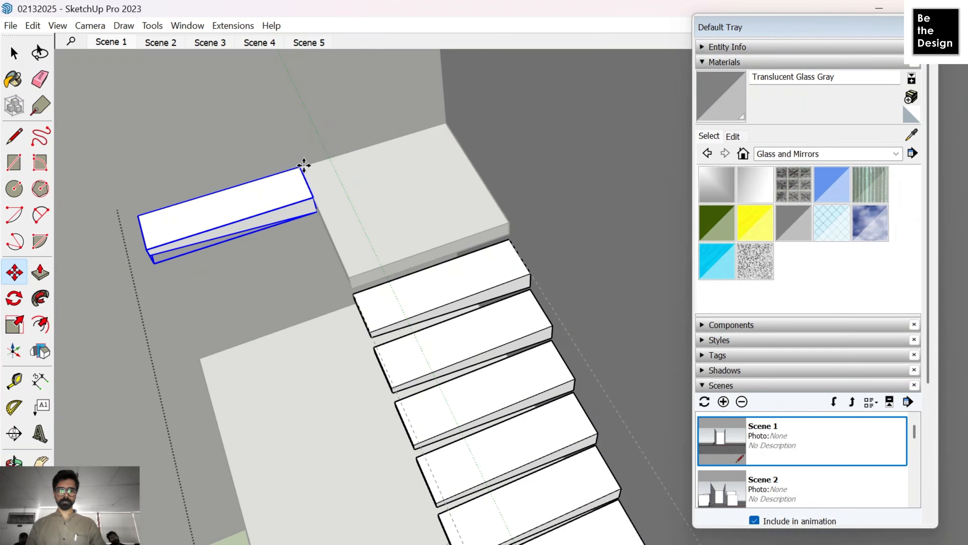
Step: Rotate the copied tread 90 degrees about the landing corner so it turns towards the next flight
key("q")
scroll(300, 167, "up", 3)
middle_click_drag(300, 165, 384, 335)
left_click(390, 326)
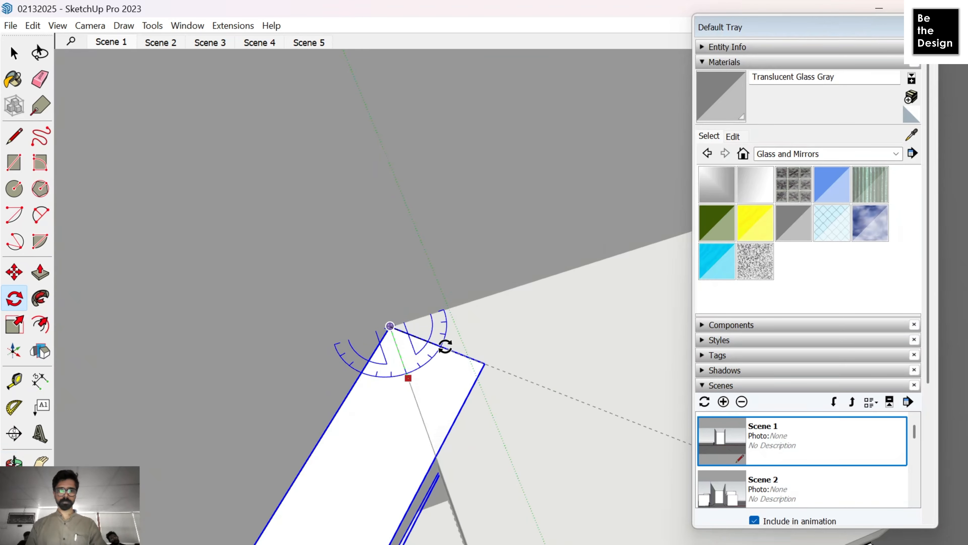
type("90")
key("Return")
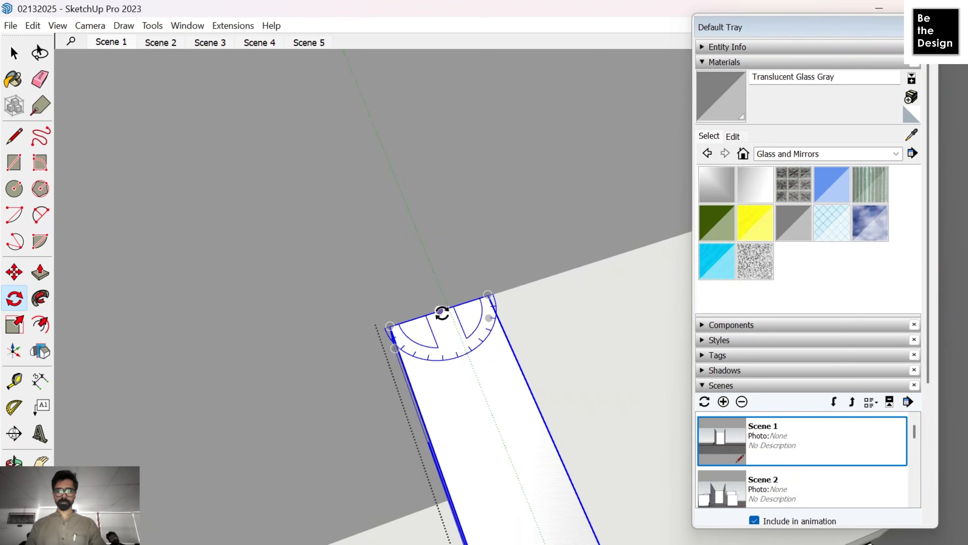
Step: Move the turned tread outward by its own width so its inner corner meets the landing's outer corner
key("m")
left_click(488, 294)
left_click(392, 326)
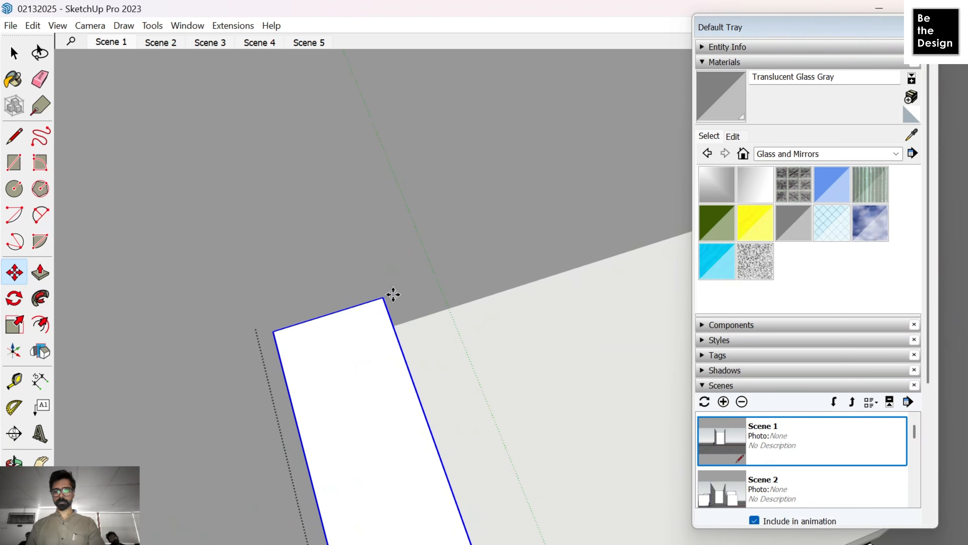
scroll(418, 279, "down", 3)
scroll(427, 277, "down", 5)
scroll(450, 343, "up", 3)
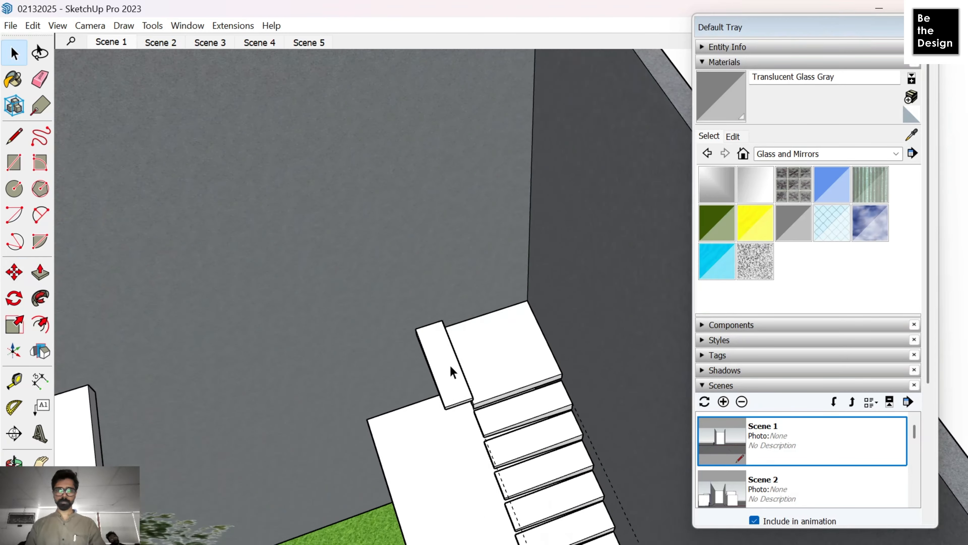
Step: Copy the turned tread within the upper flight's group one tread width further out and one riser higher
middle_click_drag(452, 372, 210, 341)
scroll(210, 341, "down", 5)
scroll(560, 318, "up", 3)
key("space")
left_click(482, 368)
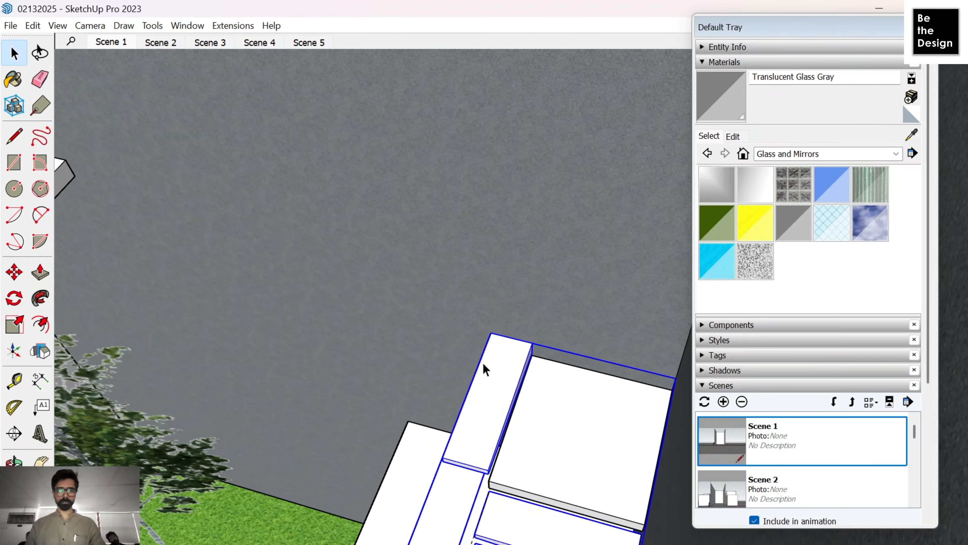
middle_click_drag(495, 366, 515, 243)
key("m")
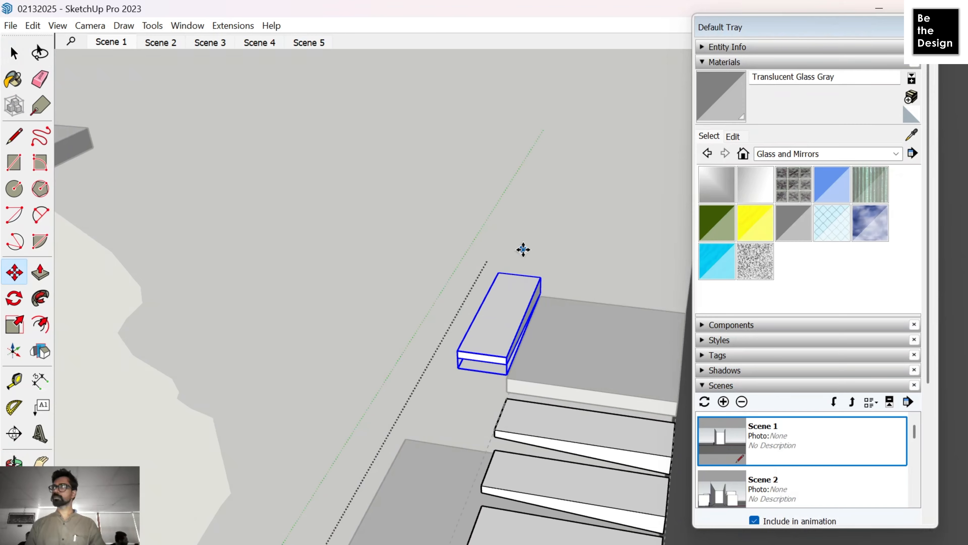
scroll(529, 261, "up", 4)
scroll(531, 267, "down", 2)
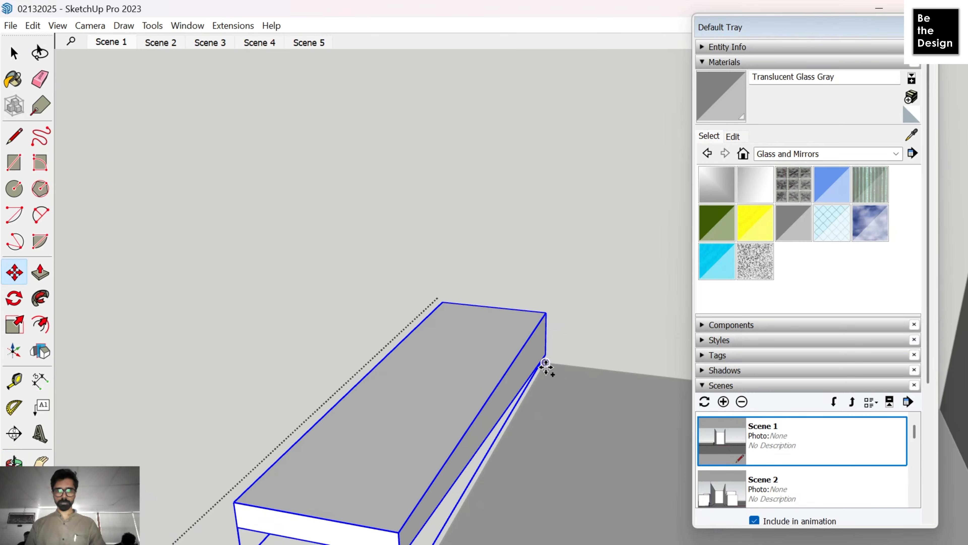
left_click(545, 362)
key("ctrl")
left_click(443, 244)
scroll(491, 230, "down", 5)
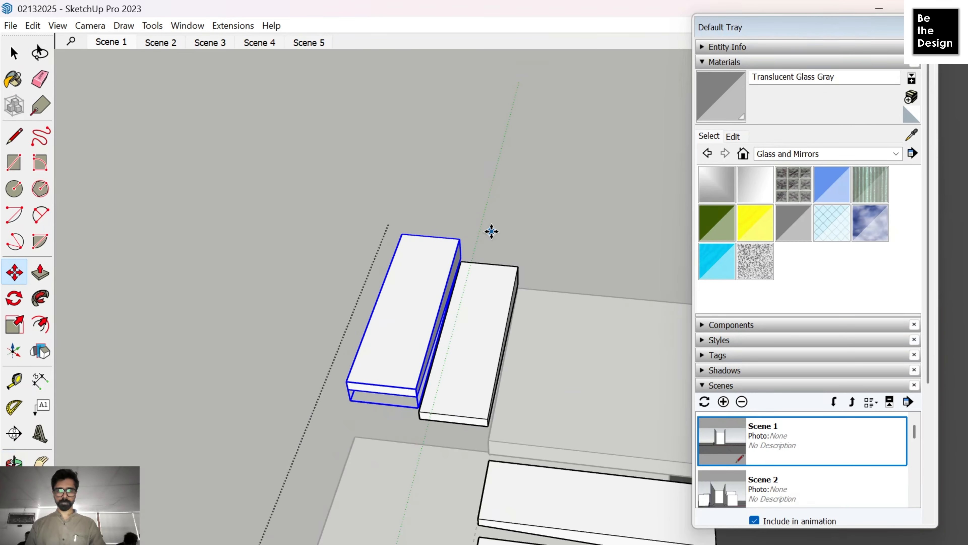
Step: Repeat the tread copy as a 3x array to extend the turned flight along the rear wall
middle_click_drag(491, 229, 469, 261)
scroll(483, 247, "down", 3)
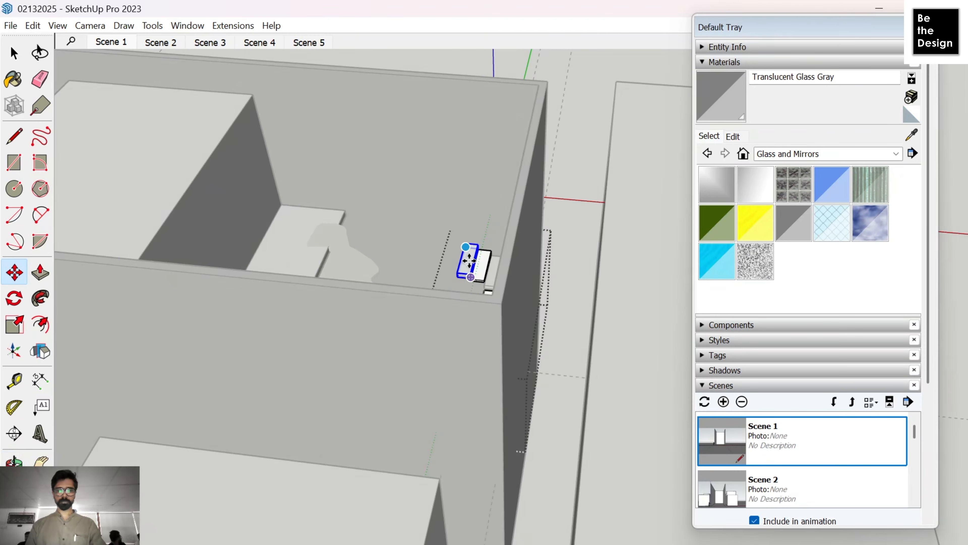
type("3x")
key("Return")
Step: Delete all construction guides from the model
scroll(482, 153, "down", 5)
middle_click_drag(424, 213, 614, 321)
scroll(534, 320, "down", 5)
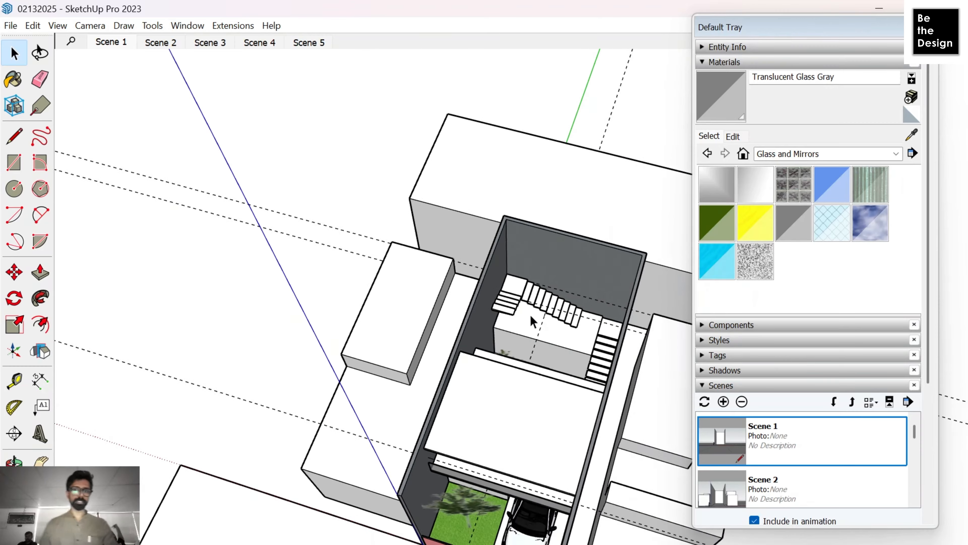
middle_click_drag(532, 320, 640, 190)
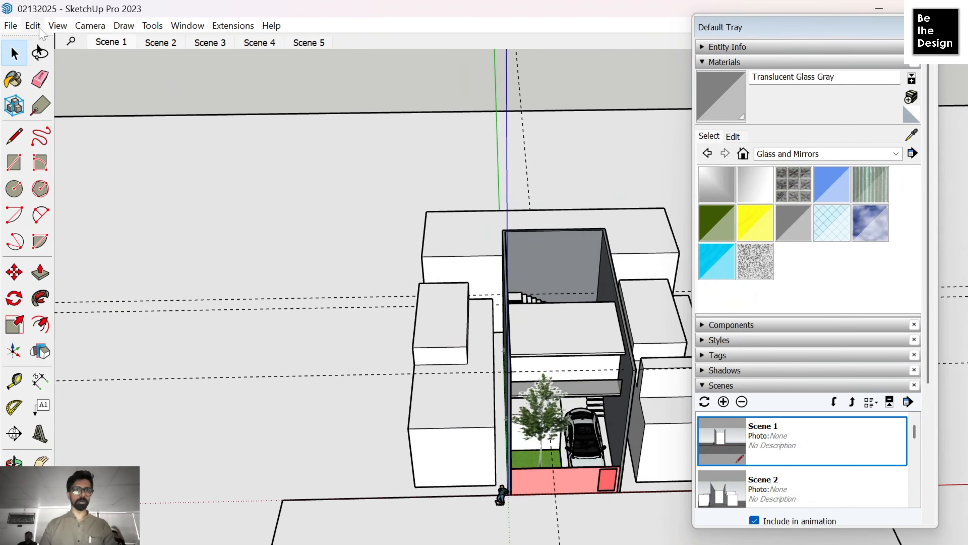
left_click(33, 25)
left_click(86, 159)
Step: Switch to the browser and open the folder containing the downloaded Vernonia+Elliptica+(Curtain+Creeper+Plant) model
middle_click_drag(467, 161, 460, 87)
scroll(533, 324, "up", 6)
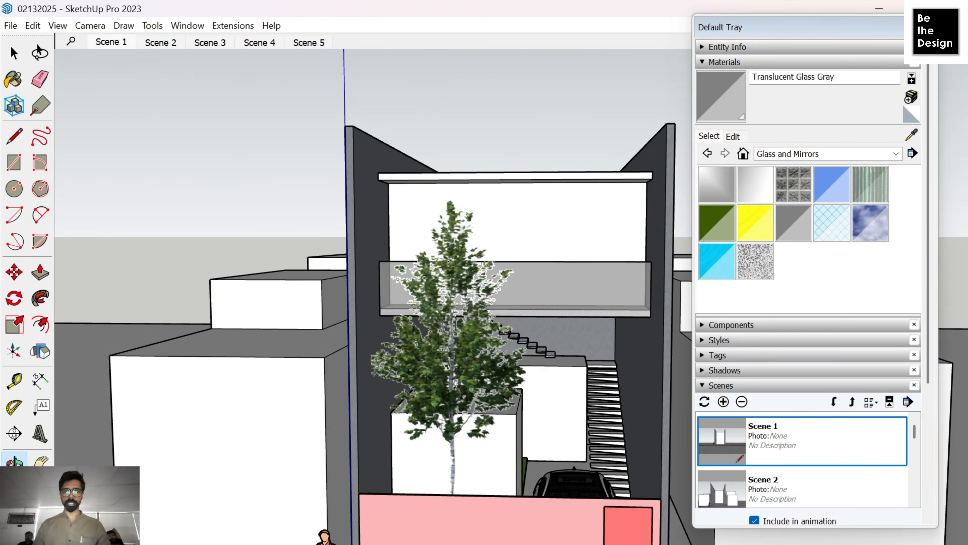
mouse_move(656, 542)
left_click(698, 461)
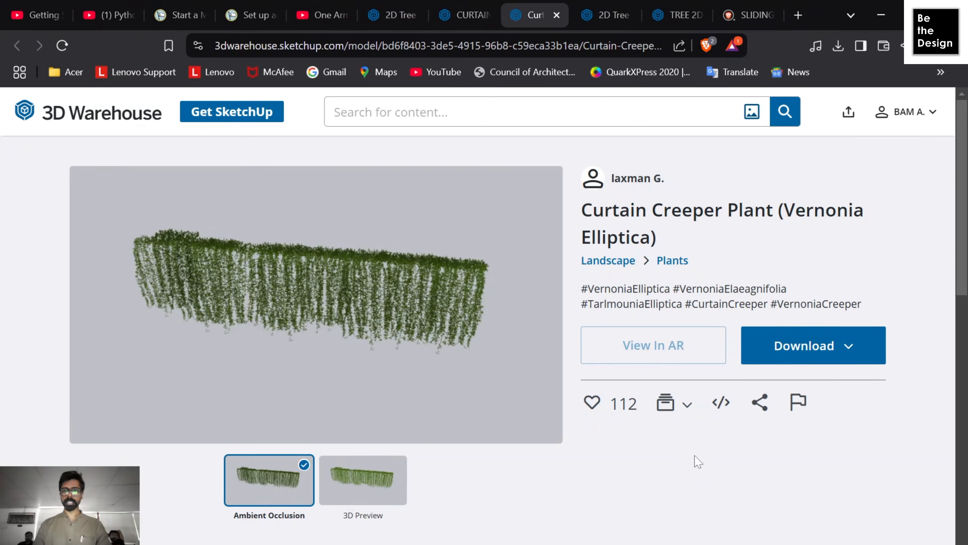
left_click(820, 347)
left_click(839, 45)
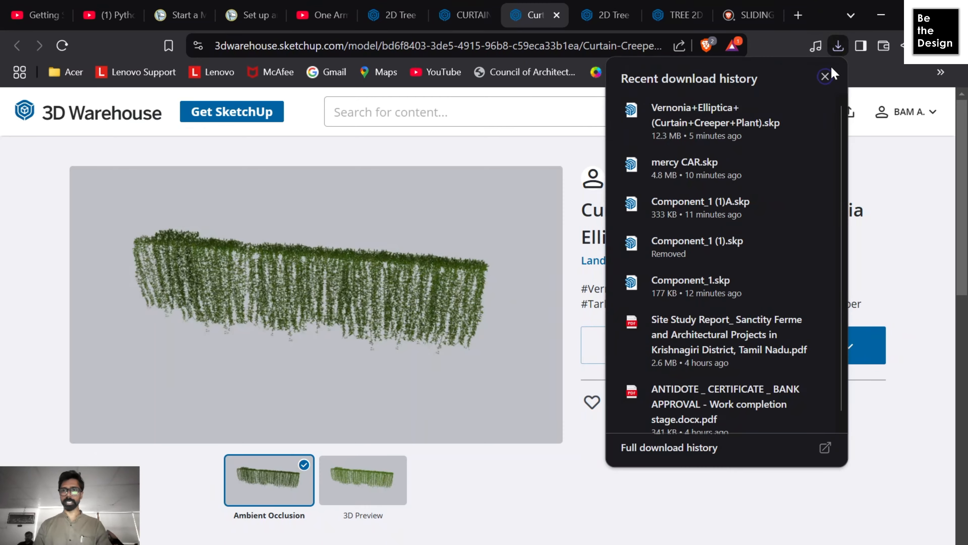
left_click(786, 115)
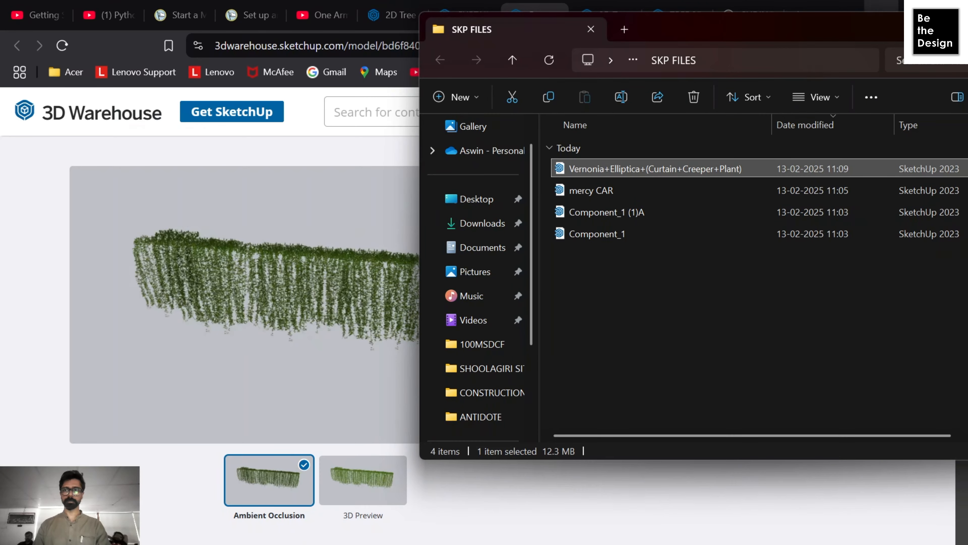
Step: Bring SketchUp back behind the SKP FILES folder and import Vernonia+Elliptica+(Curtain+Creeper+Plant) into the house model
left_click(882, 6)
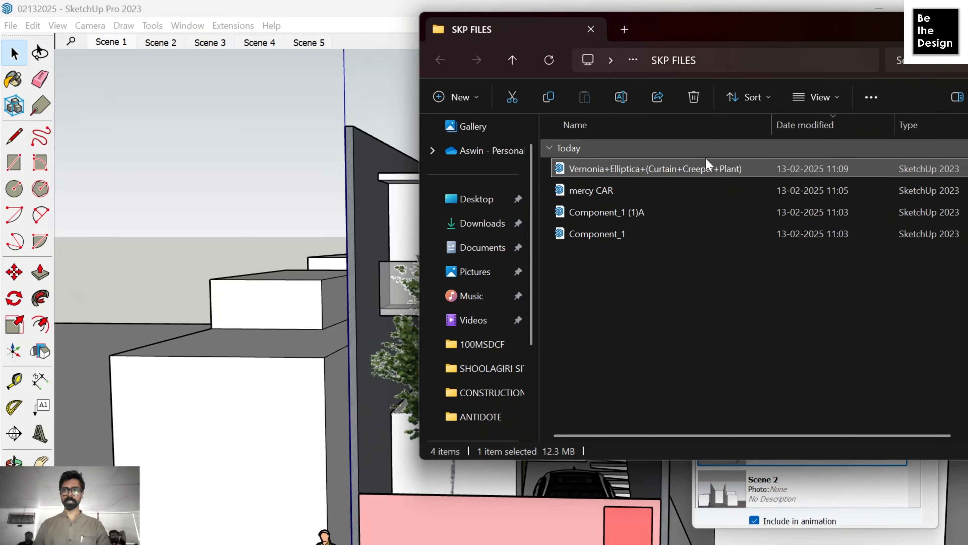
mouse_move(705, 168)
left_mouse_down()
mouse_move(597, 195)
mouse_move(402, 198)
mouse_move(403, 226)
left_mouse_up()
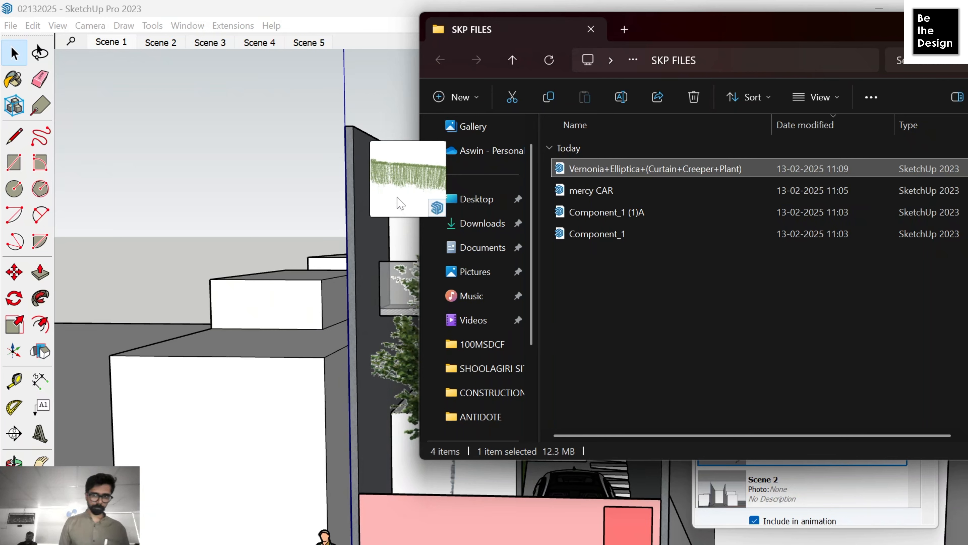
left_click_drag(400, 204, 400, 203)
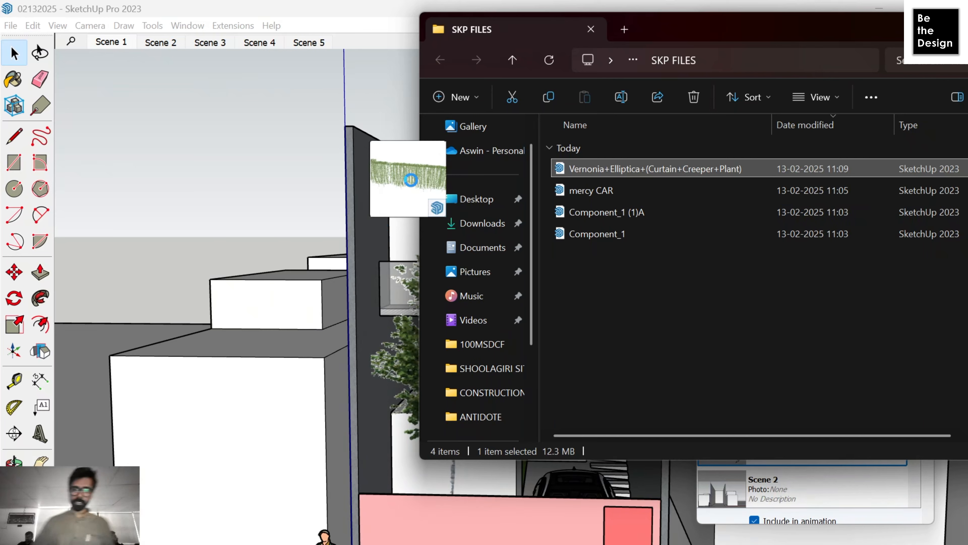
Step: Switch to the 3D Warehouse page in the browser and enter TAJ MAHAL in its search field
left_click(735, 507)
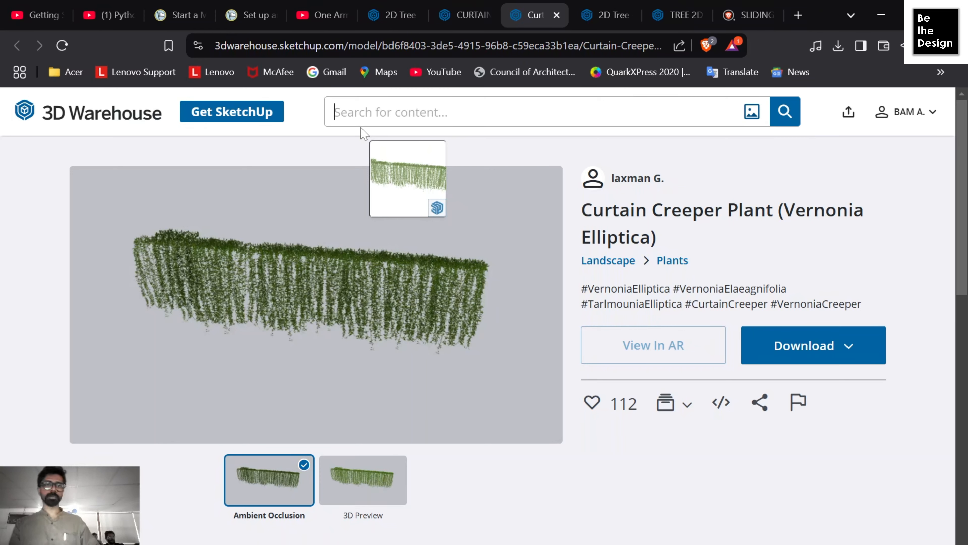
type("TAJ MAHAL")
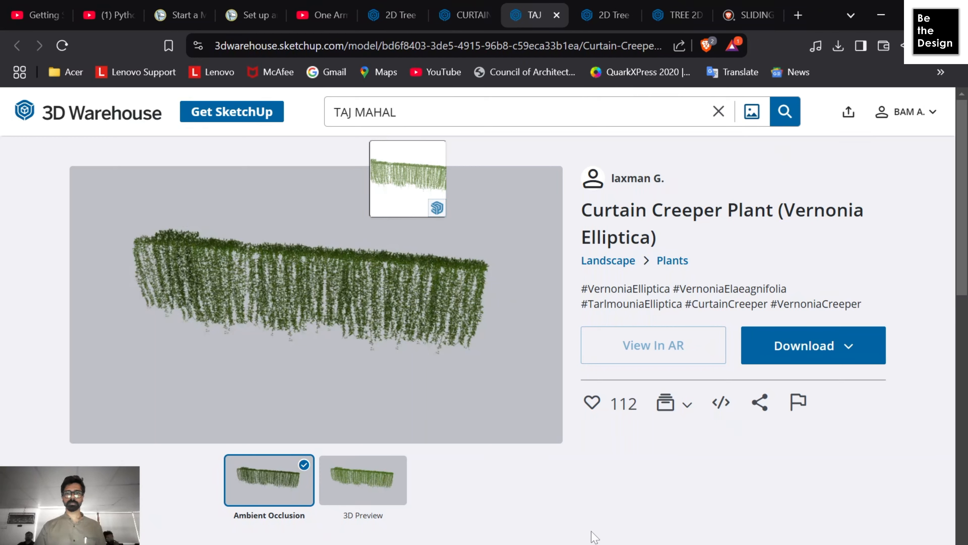
left_click(599, 526)
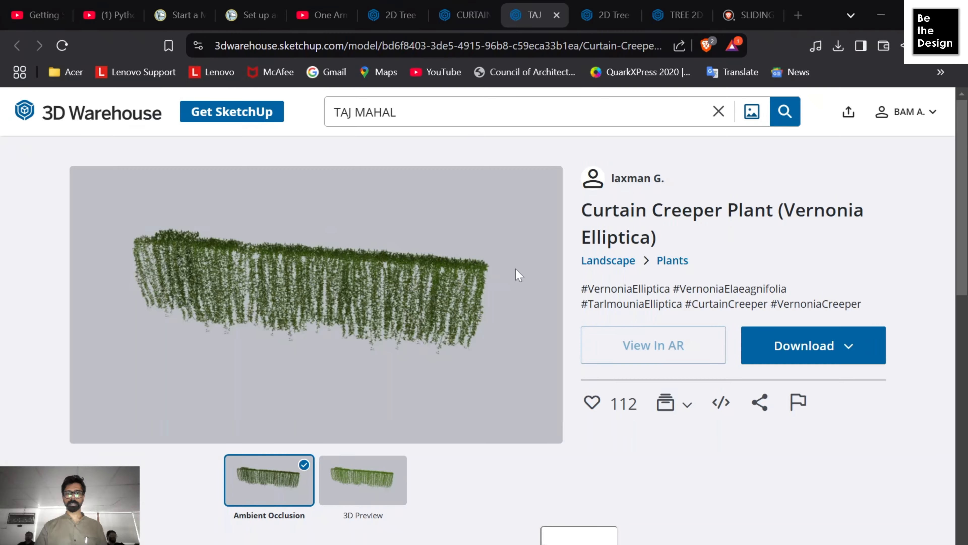
mouse_move(587, 543)
left_click(591, 512)
left_click_drag(591, 512, 389, 198)
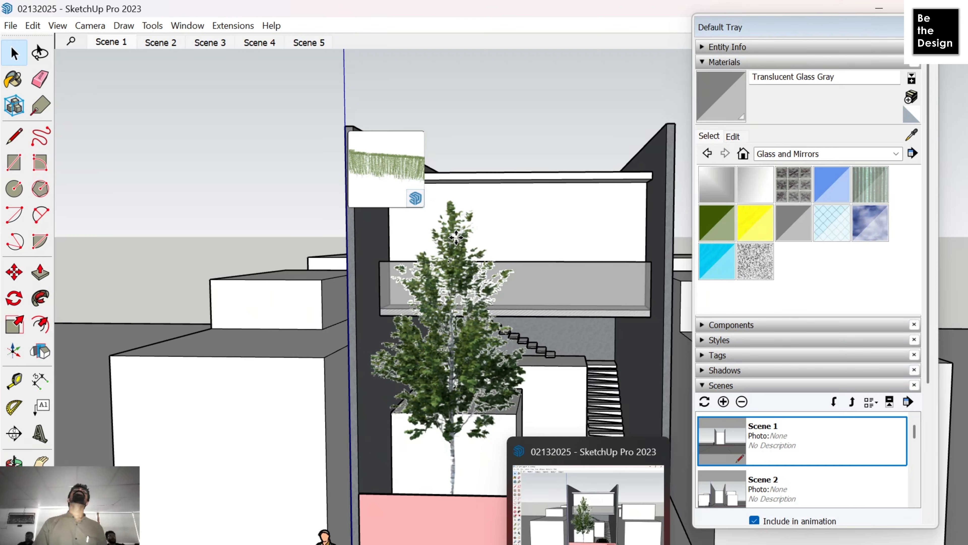
left_click(714, 501)
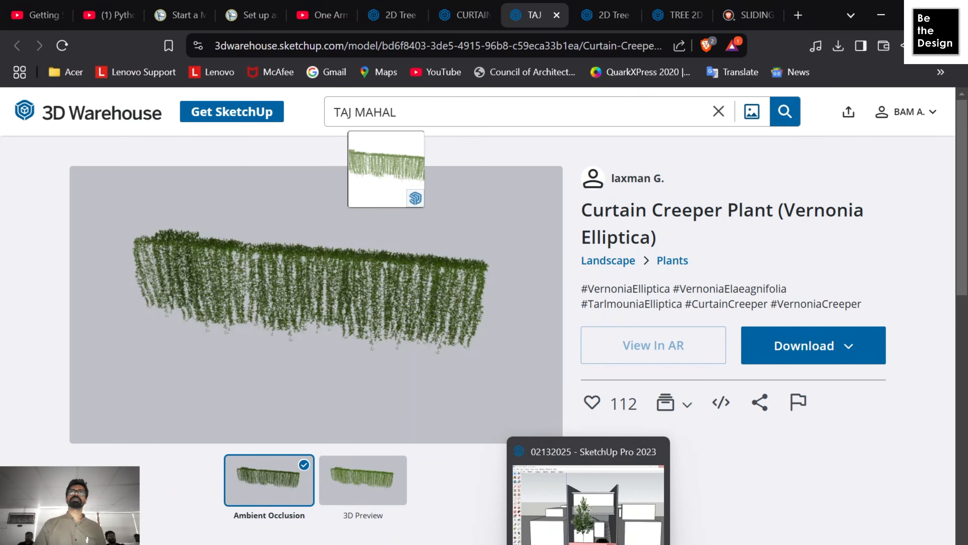
Step: Switch back to SketchUp and place the imported curtain creeper at the front of the house's upper storey
left_click(611, 524)
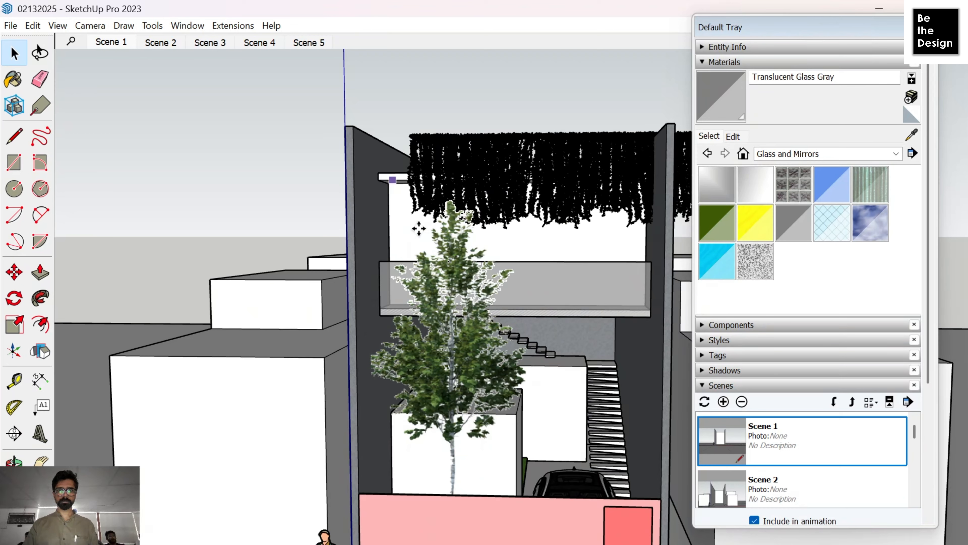
key("m")
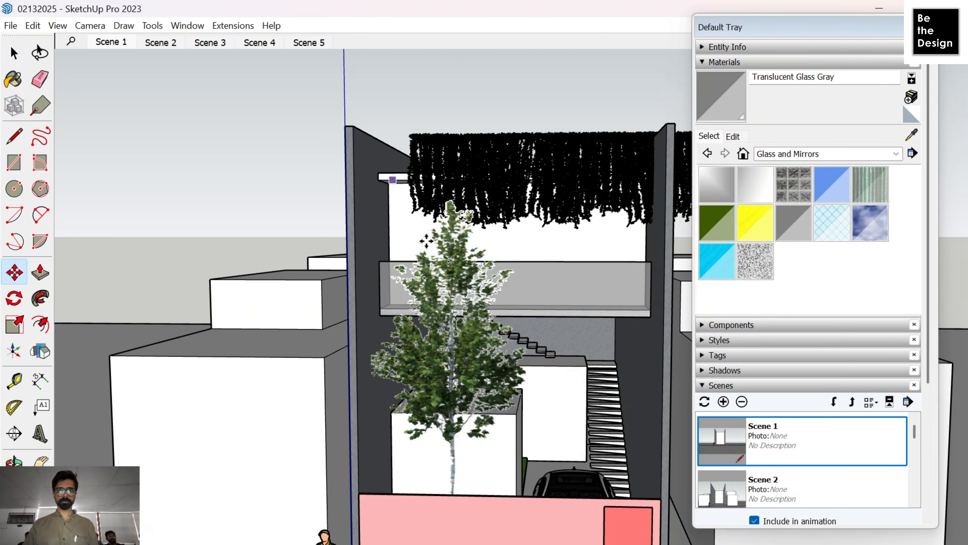
left_click(426, 241)
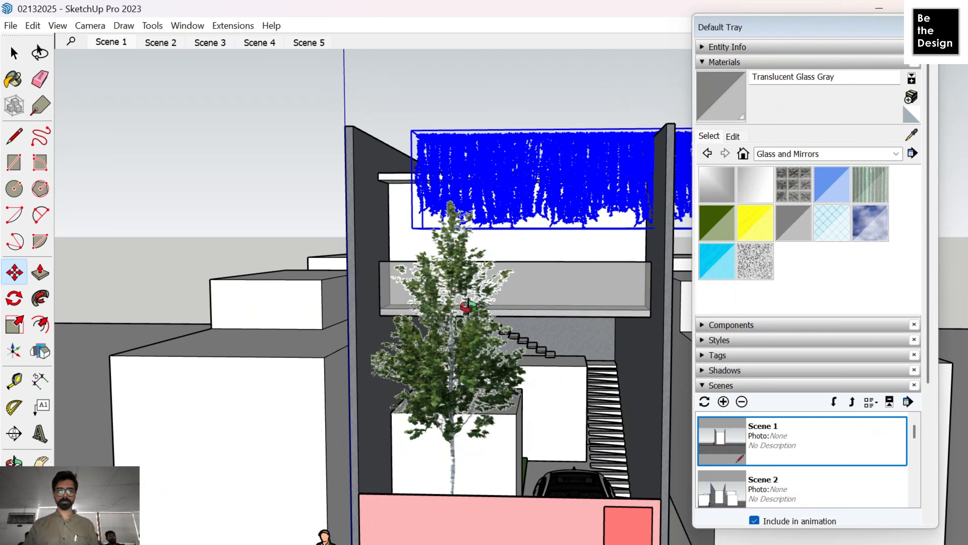
Step: Move the curtain creeper up and across to the front part of the roof slab
middle_click_drag(476, 311, 206, 478)
key("m")
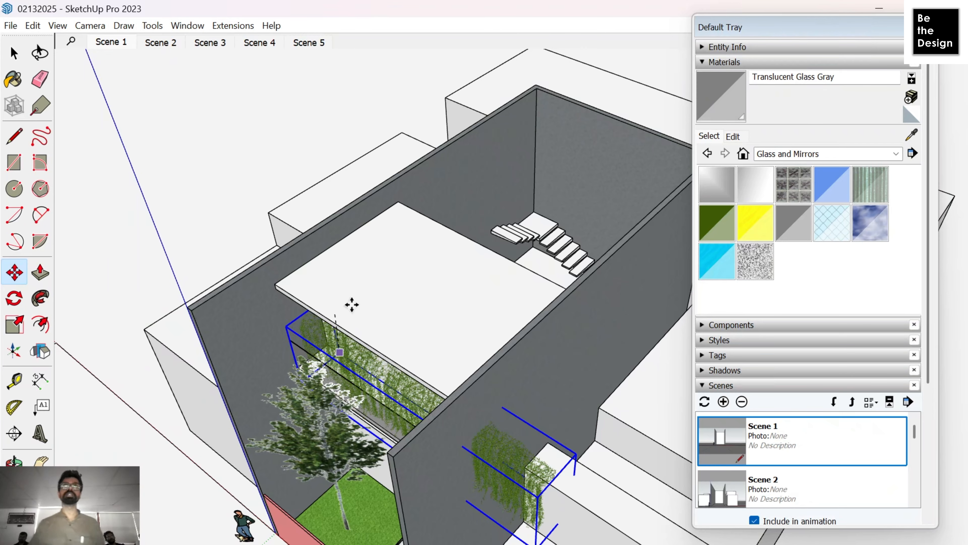
left_click(352, 304)
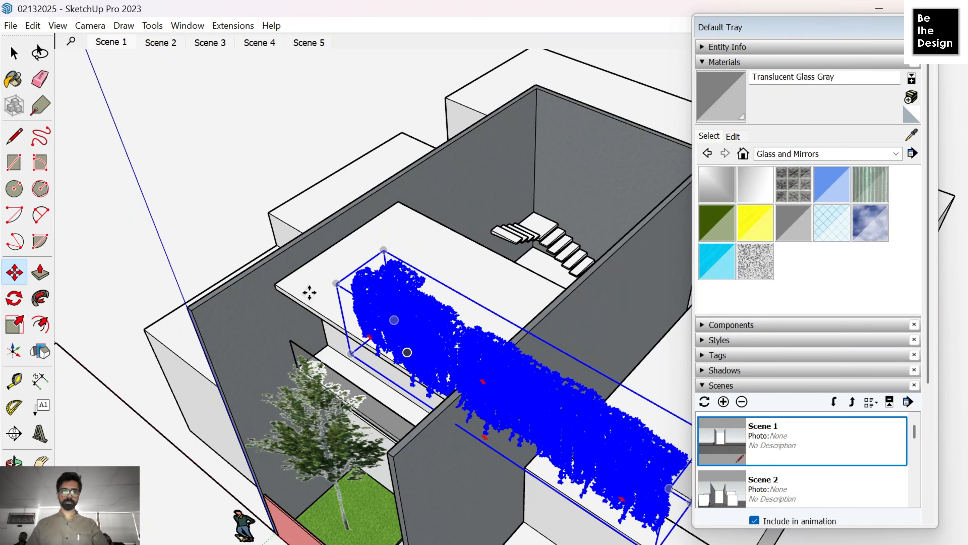
left_click(444, 291)
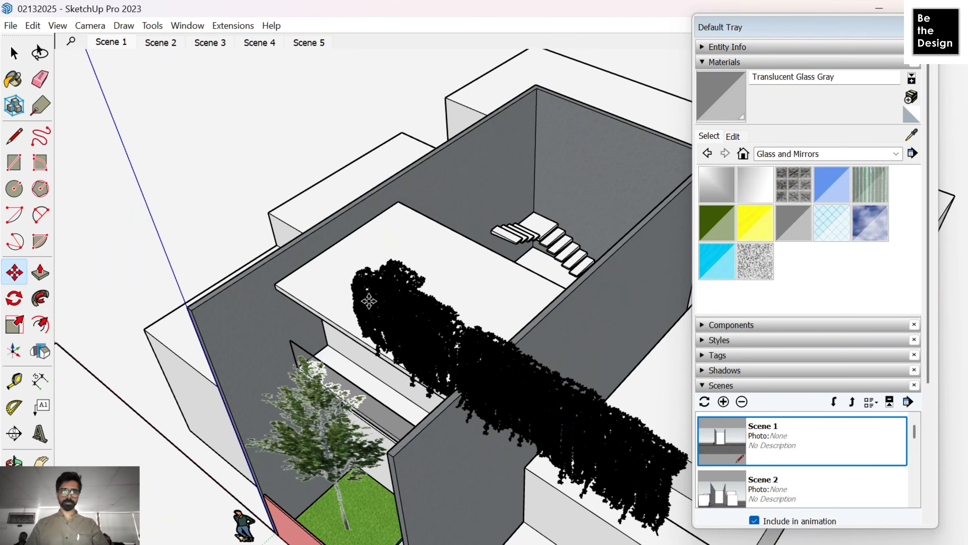
left_click(625, 290)
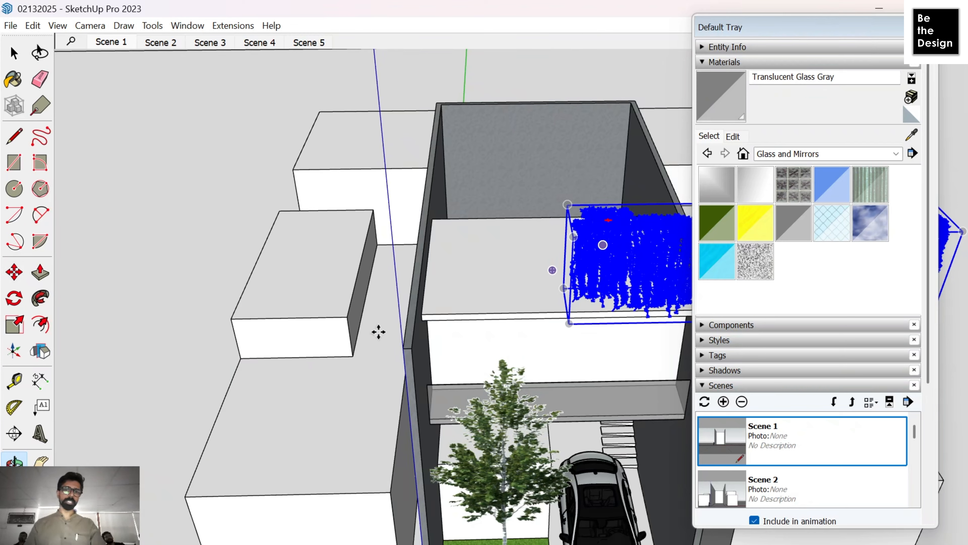
Step: Align the creeper's upper rear corner with the roof slab's front corner and shift it back to overlap the slab edge
key("m")
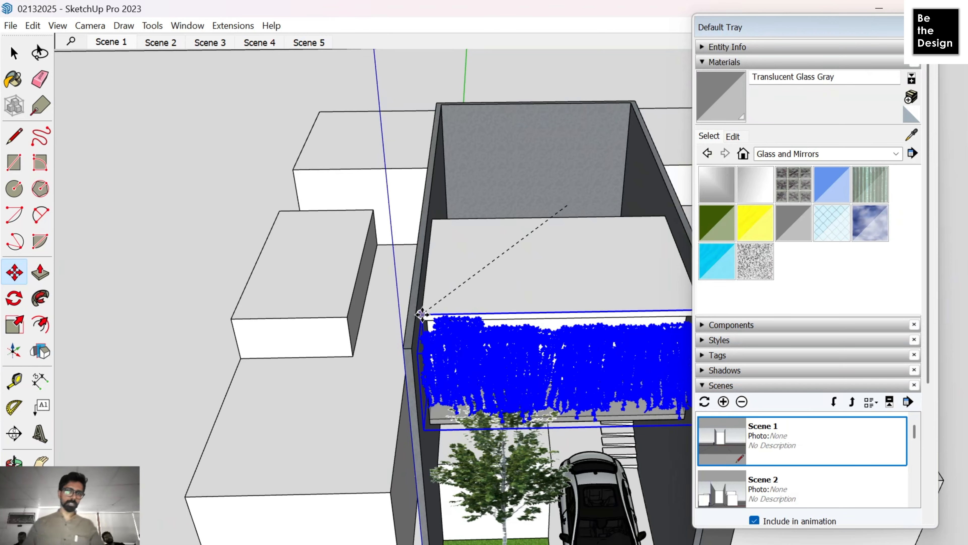
left_click(422, 313)
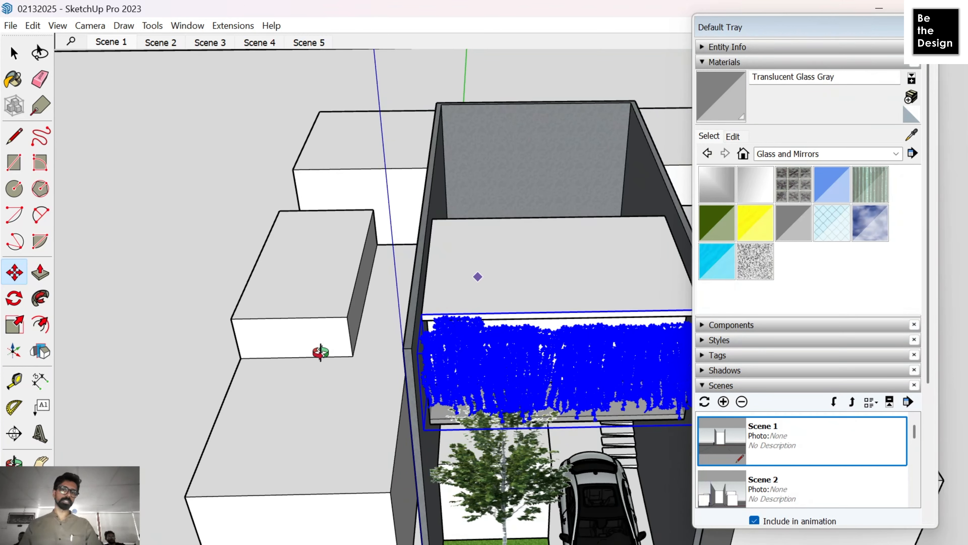
key("o")
left_click_drag(319, 353, 318, 353)
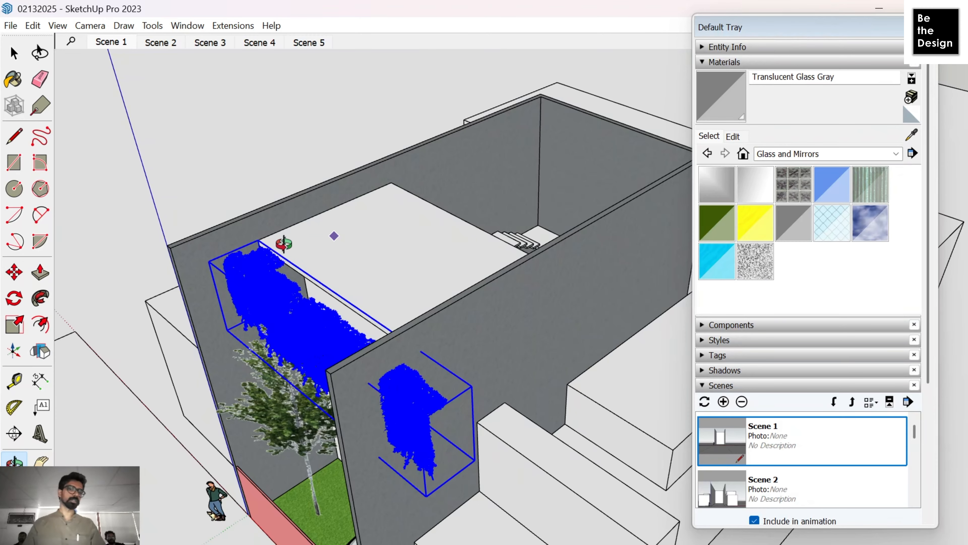
key("m")
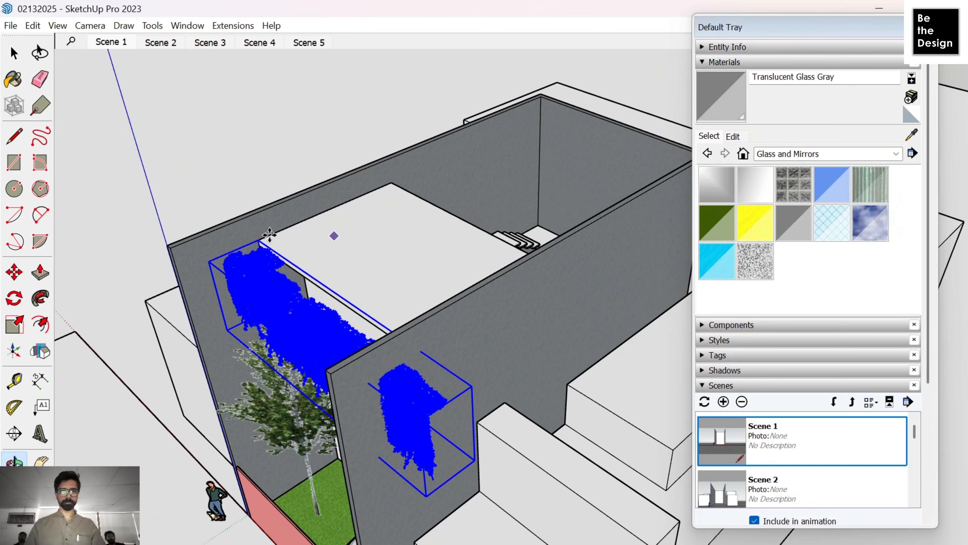
left_click(286, 228)
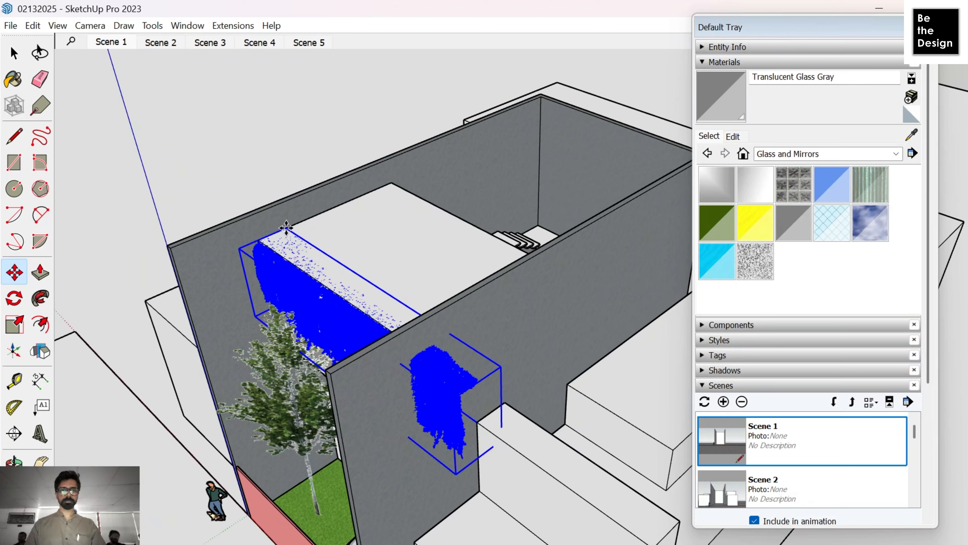
key("space")
key("s")
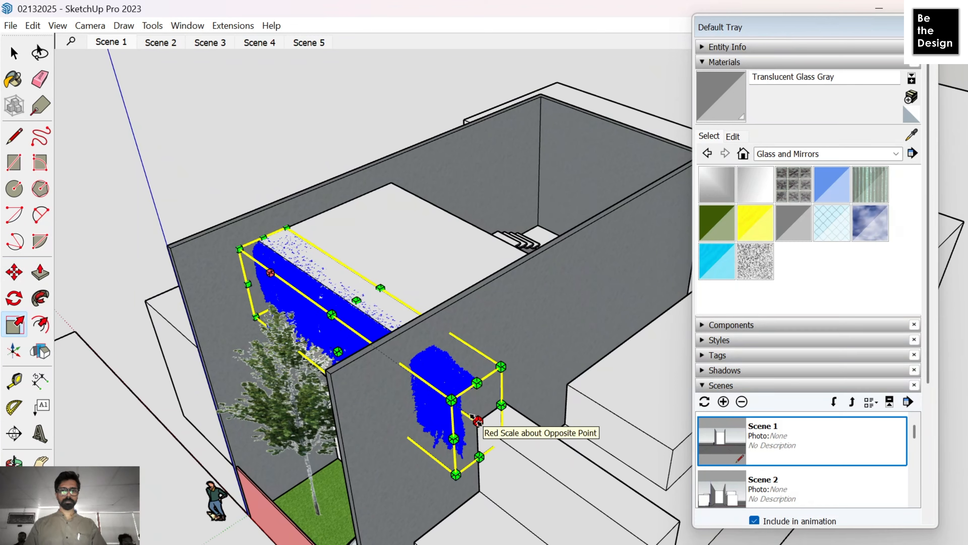
left_click(478, 421)
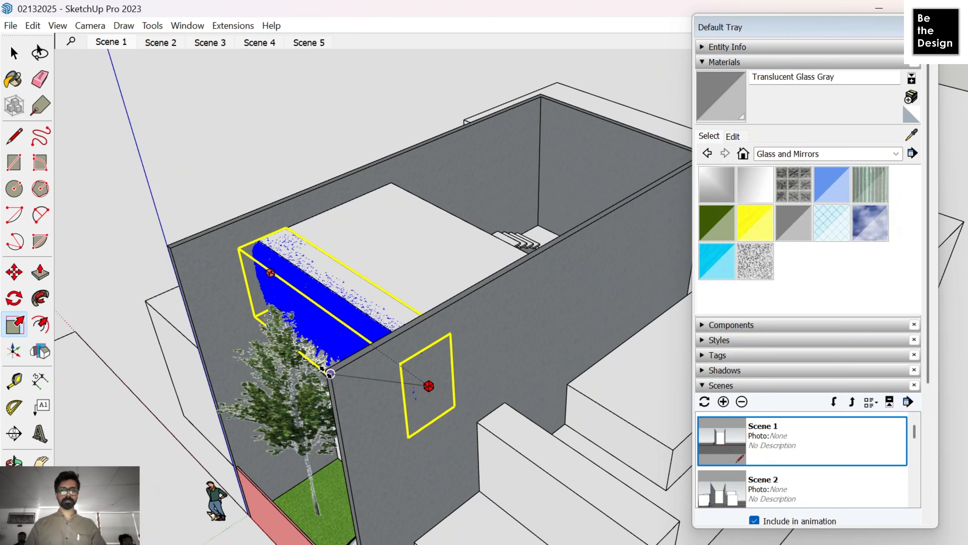
left_click(114, 44)
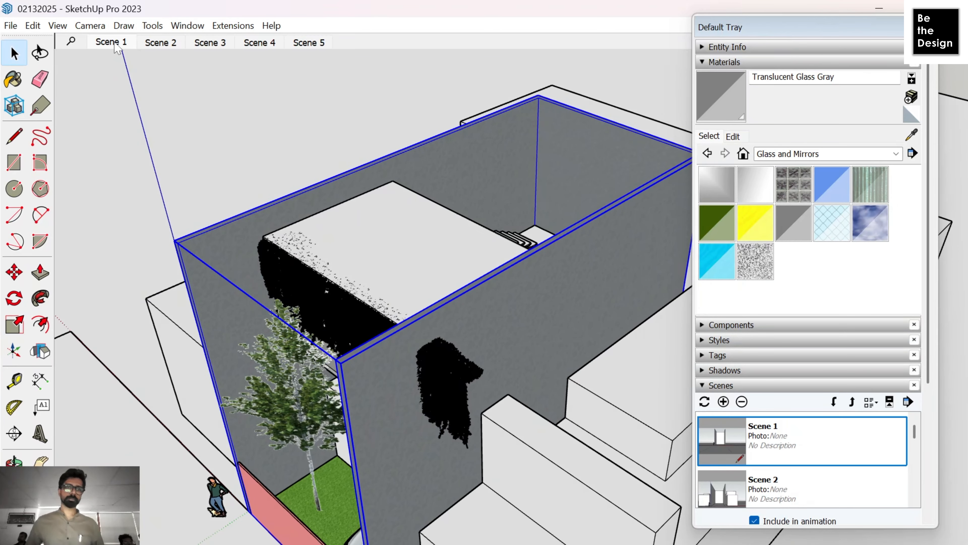
left_click(116, 45)
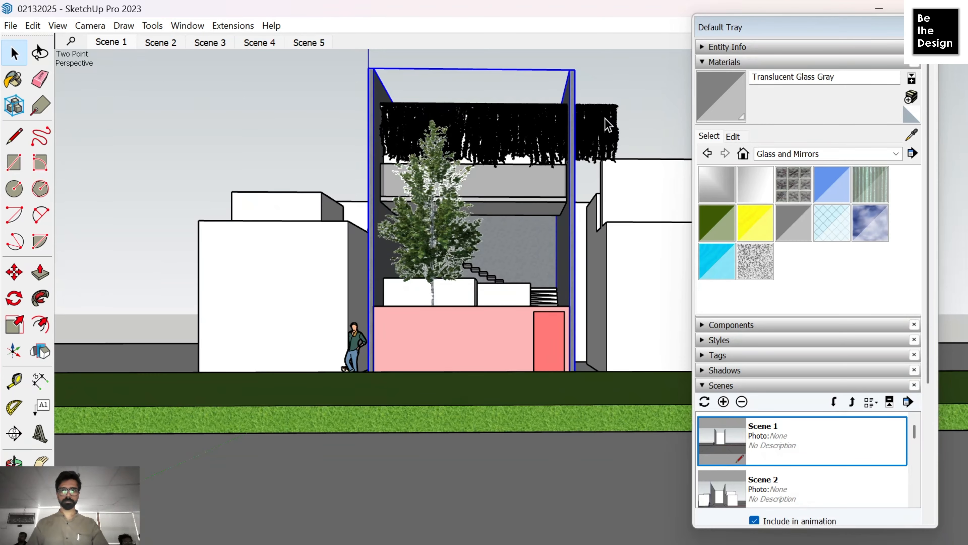
key("Escape")
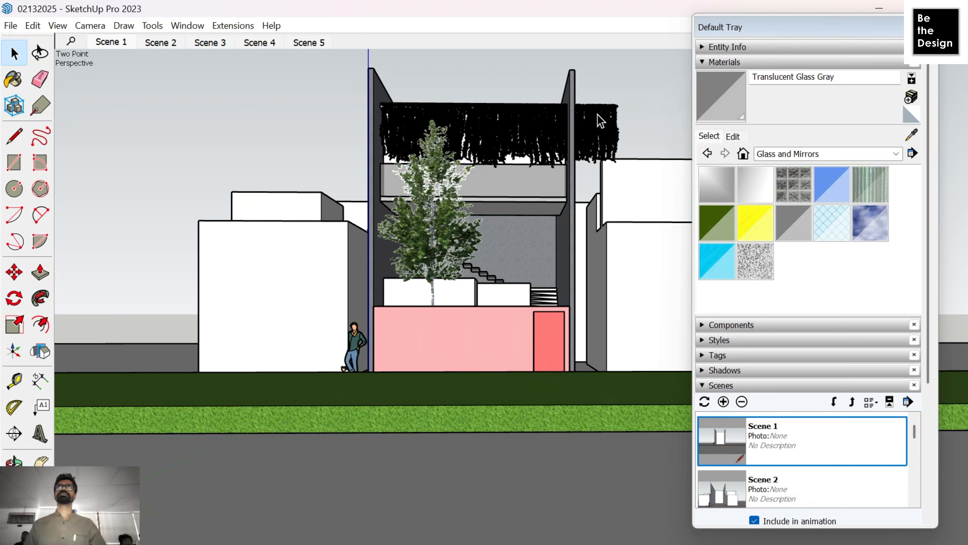
Step: Scale the curtain creeper along the red axis so its overhanging end stops at the side wall
left_click(593, 120)
key("s")
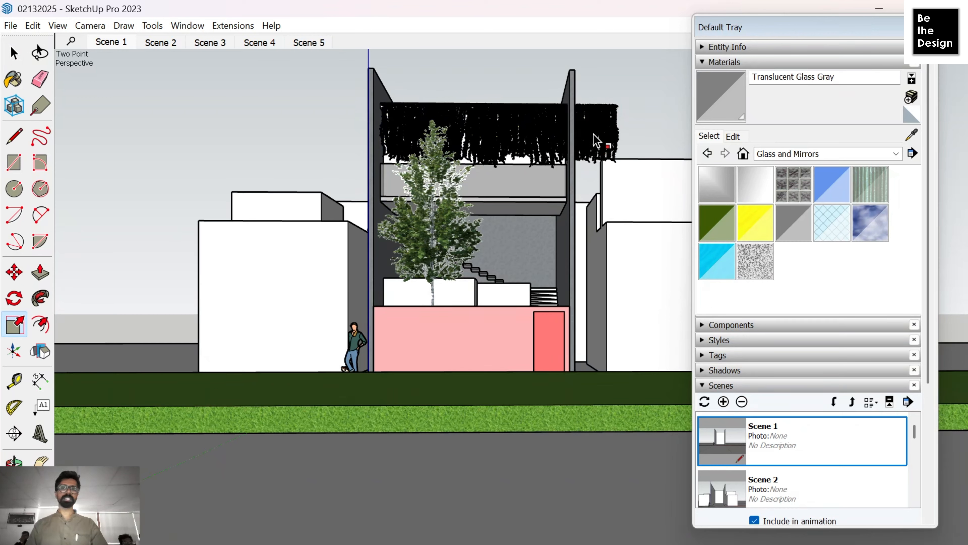
left_click(591, 146)
key("o")
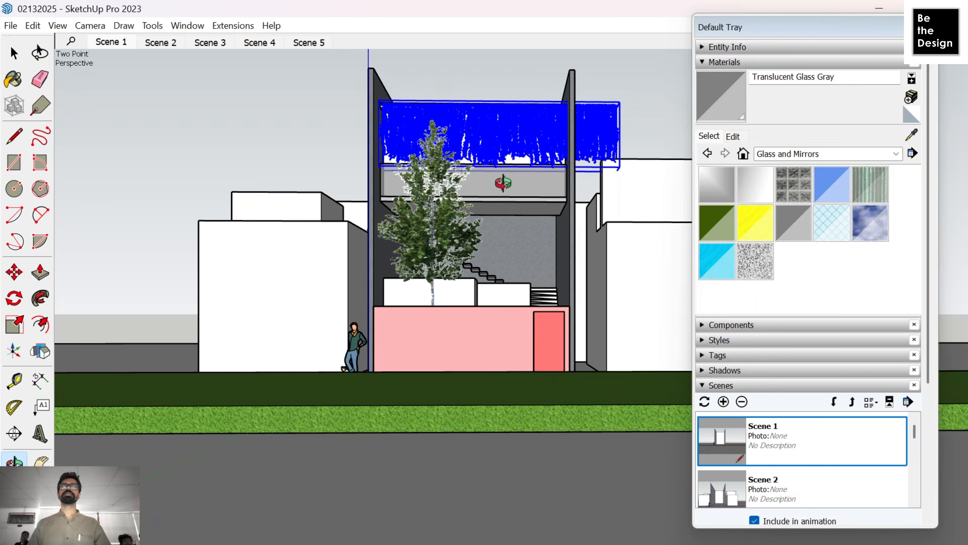
left_click_drag(502, 182, 569, 265)
key("space")
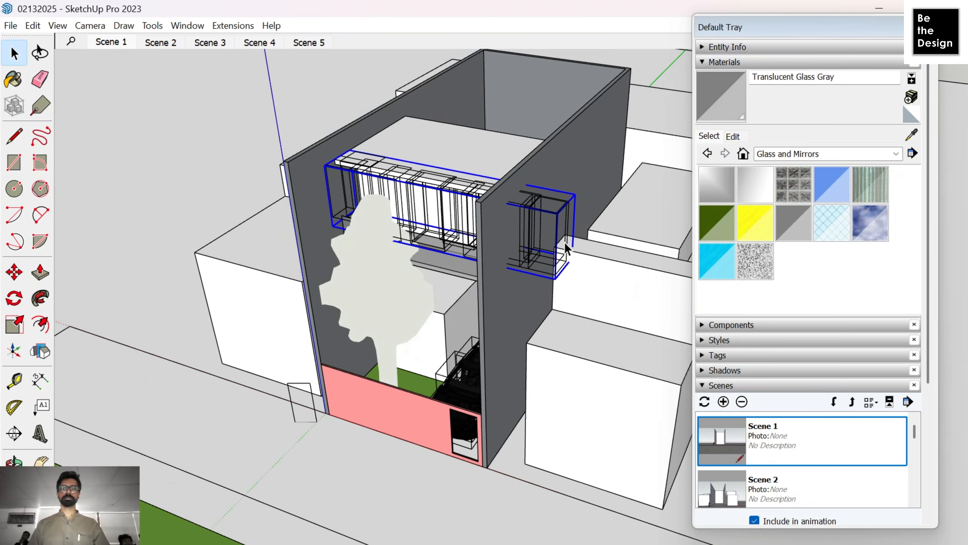
key("s")
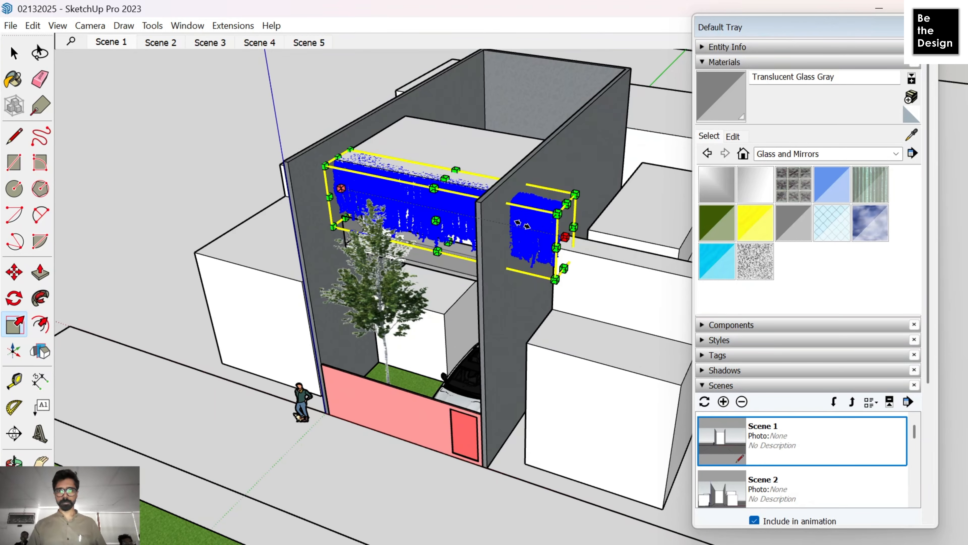
left_click_drag(523, 225, 475, 200)
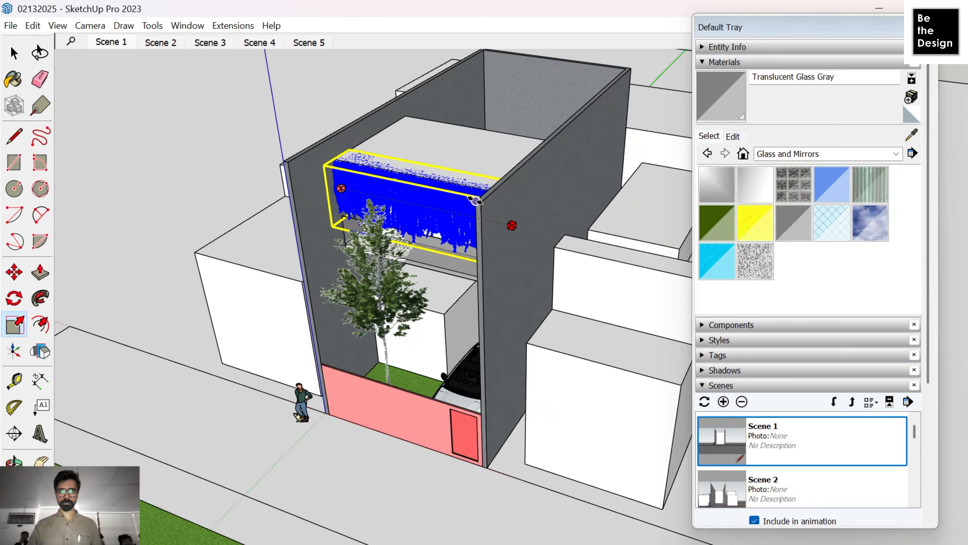
left_click(475, 201)
left_click(476, 201)
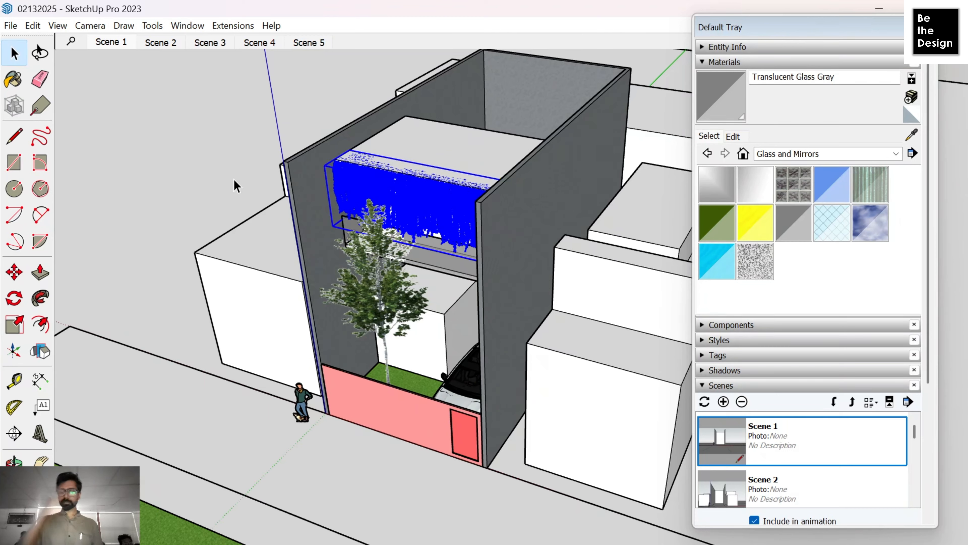
Step: Return to the Scene 1 front view and close the Default Tray
left_click(187, 197)
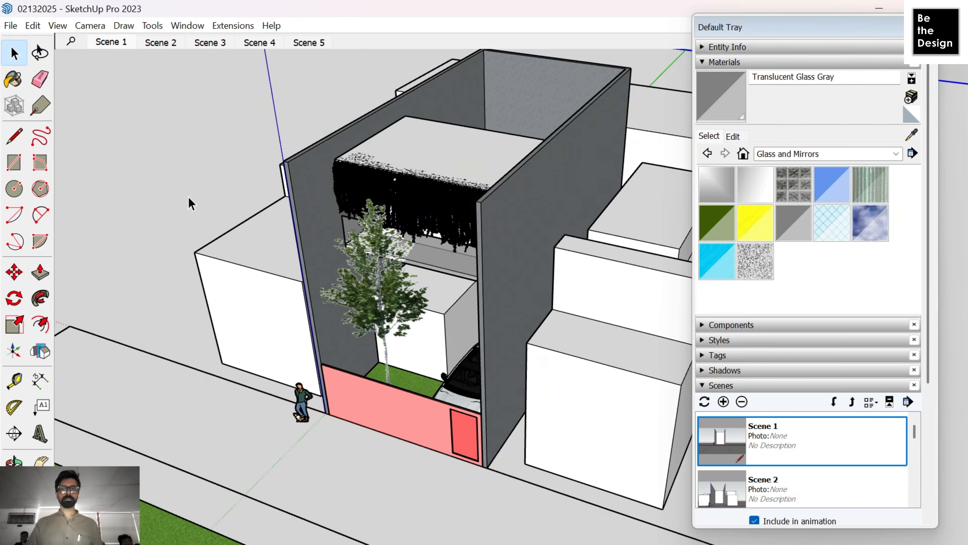
left_click(98, 42)
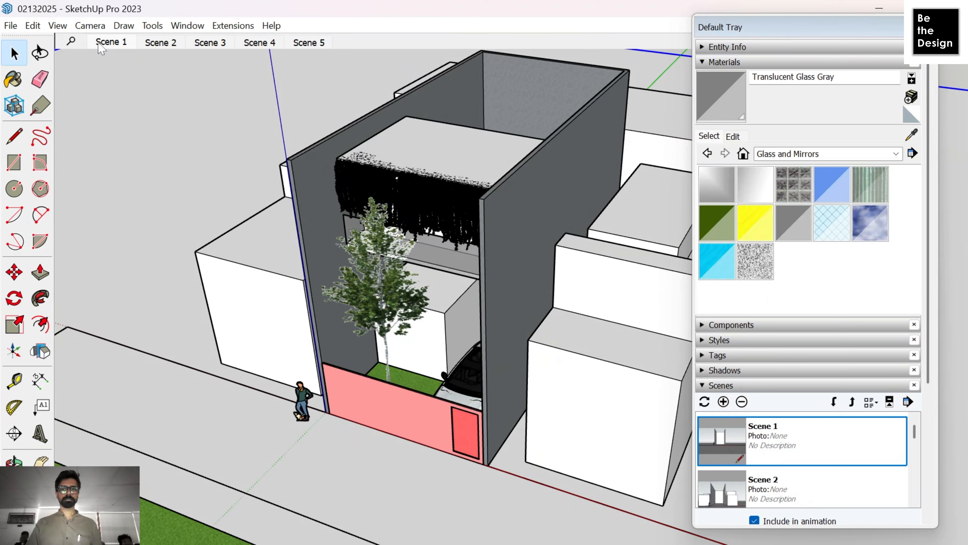
left_click(98, 42)
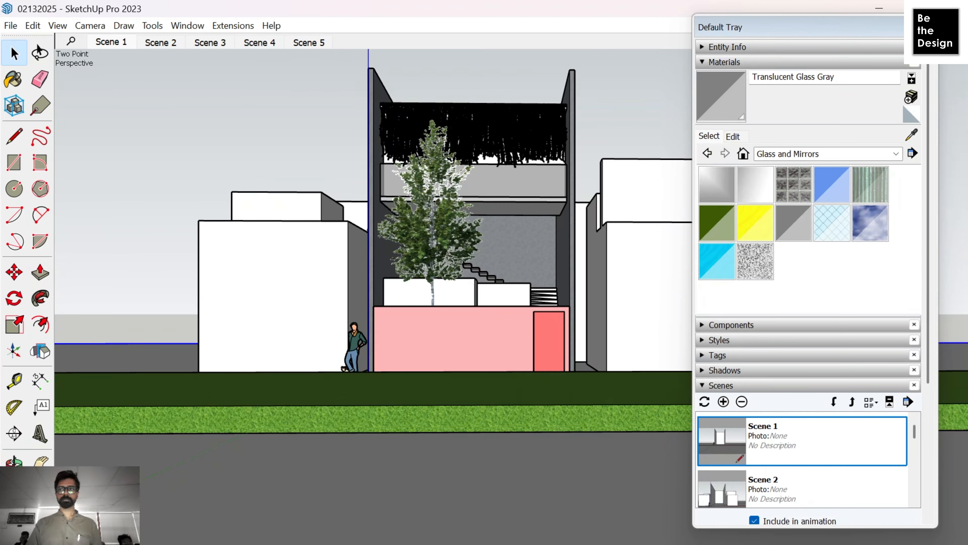
left_click(928, 27)
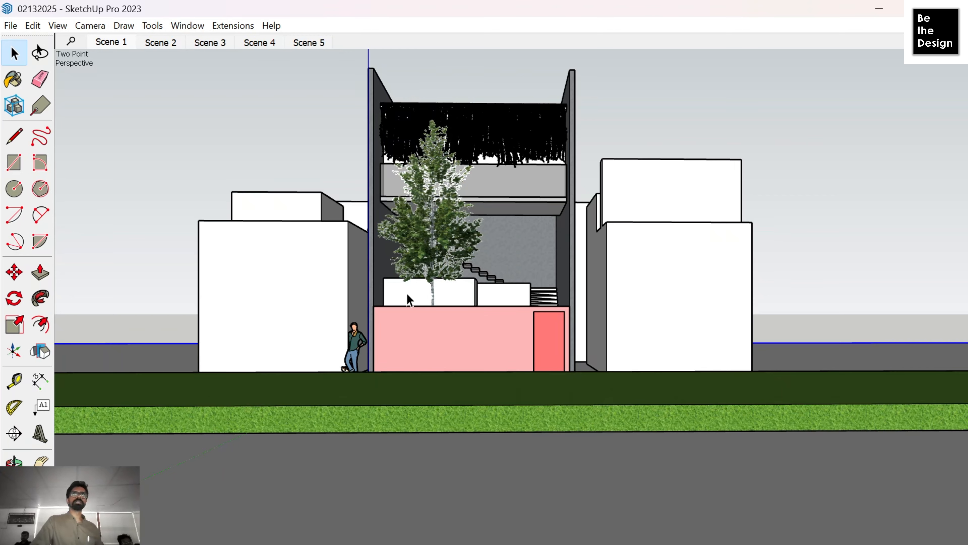
Step: Hide the curtain creeper, the car and the trees inside the house plot
key("o")
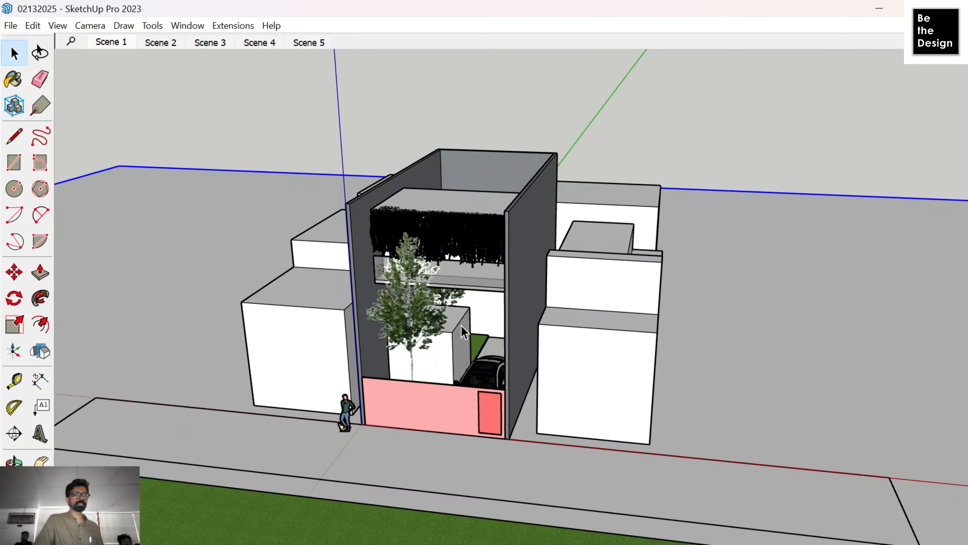
left_click(457, 230)
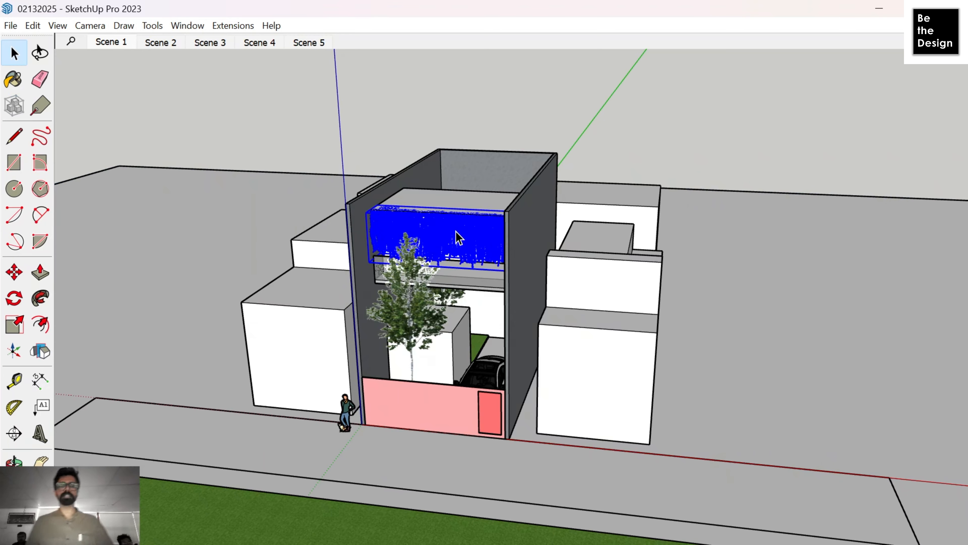
left_click(490, 373, "shift")
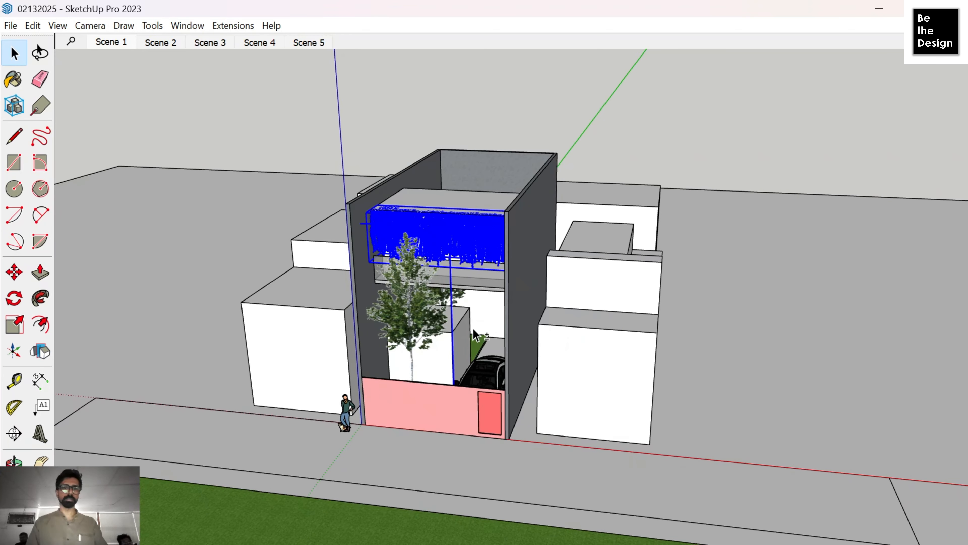
left_click(457, 303, "shift")
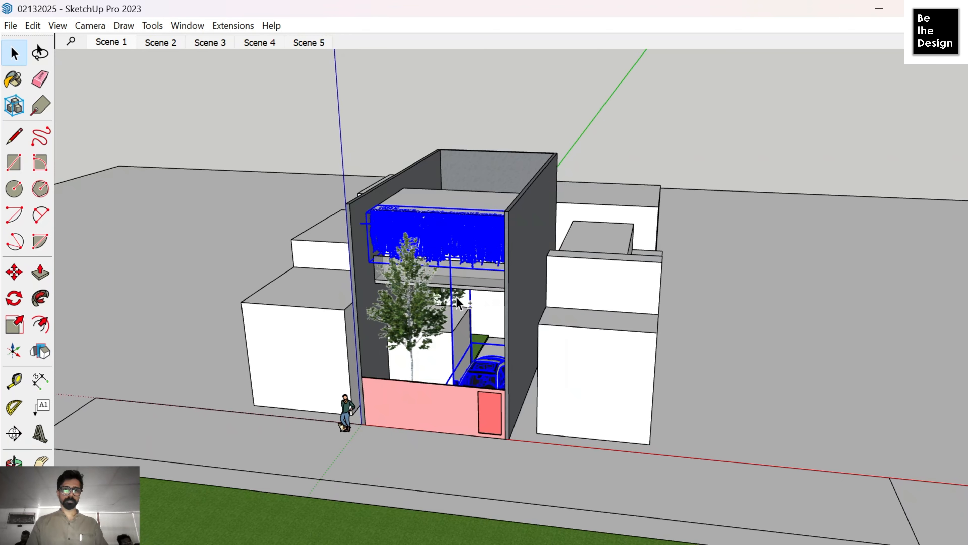
left_click(424, 313, "shift")
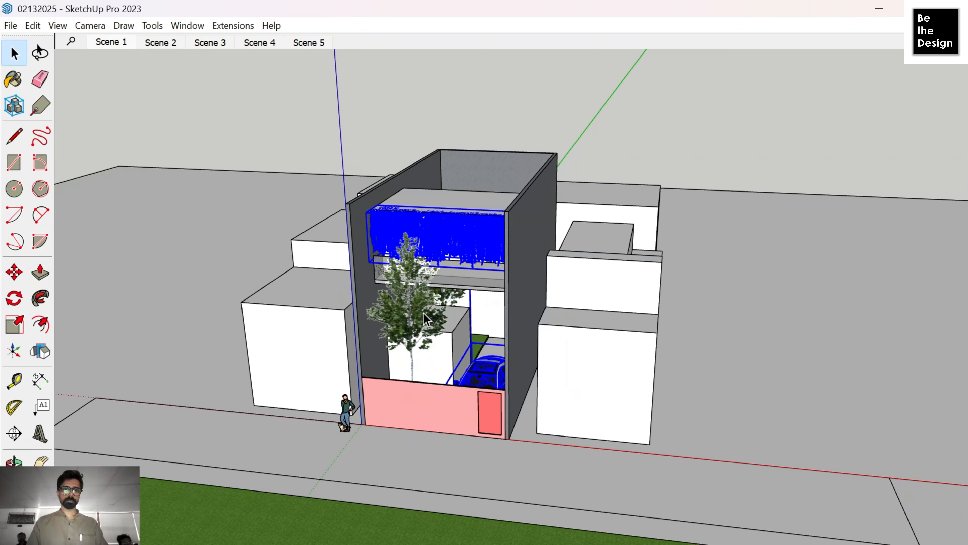
left_click(424, 313, "shift")
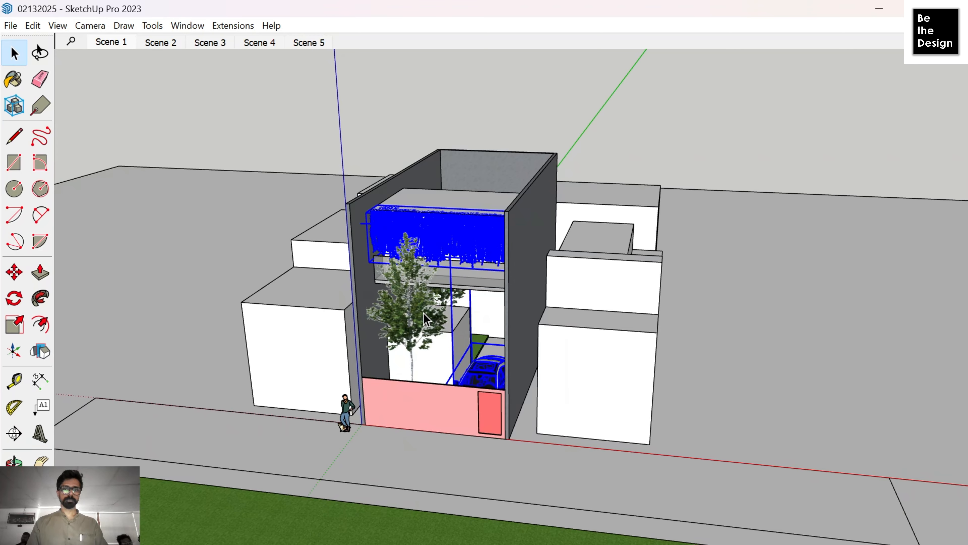
right_click(423, 312)
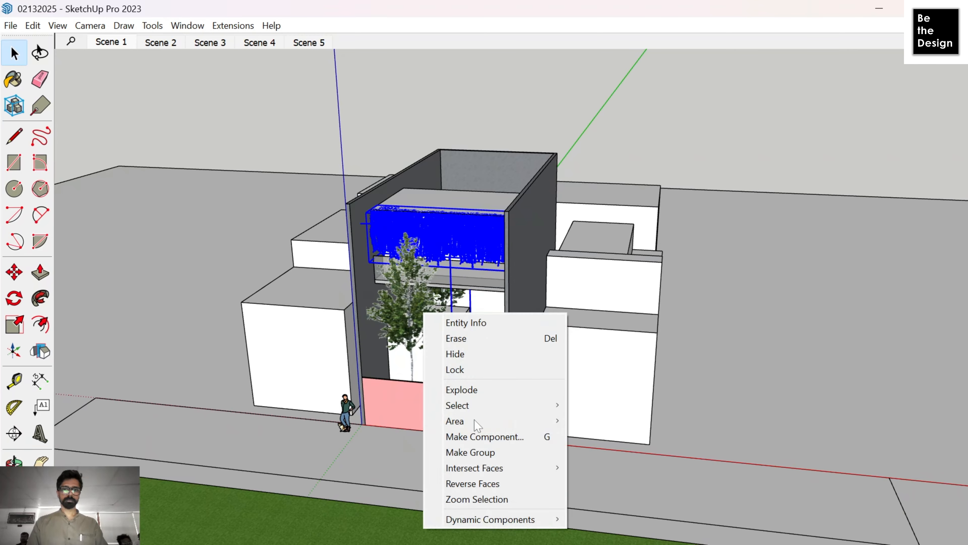
left_click(475, 354)
Step: Add a new scene showing the house from above its rear side
scroll(474, 360, "up", 5)
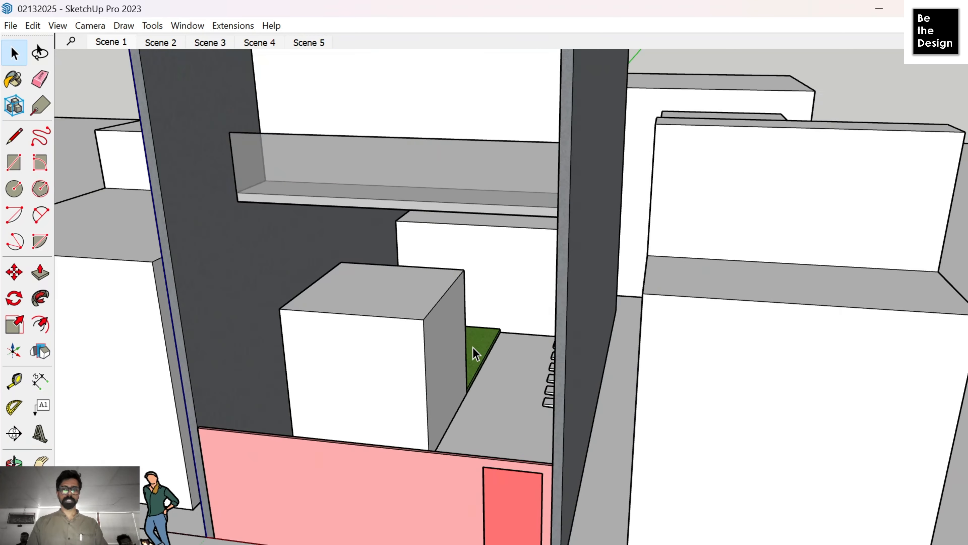
scroll(536, 365, "down", 4)
middle_click_drag(536, 365, 534, 439)
middle_click_drag(492, 282, 41, 442)
scroll(427, 407, "down", 3)
middle_click_drag(342, 353, 562, 344, "shift")
key("space")
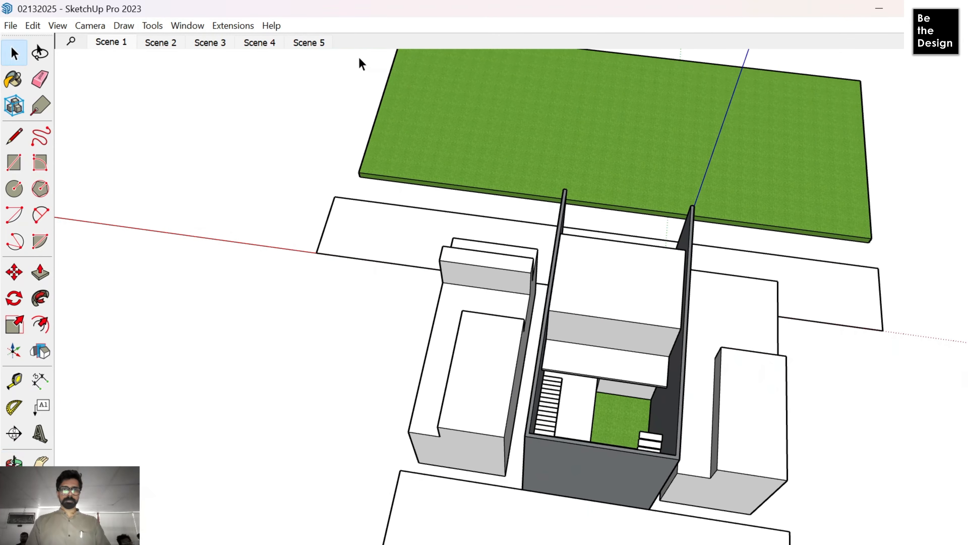
right_click(312, 41)
left_click(340, 88)
Step: Open the slab facing the rear courtyard for editing and draw a guide extending its wall-side edge toward the staircase
middle_click_drag(342, 98, 326, 499)
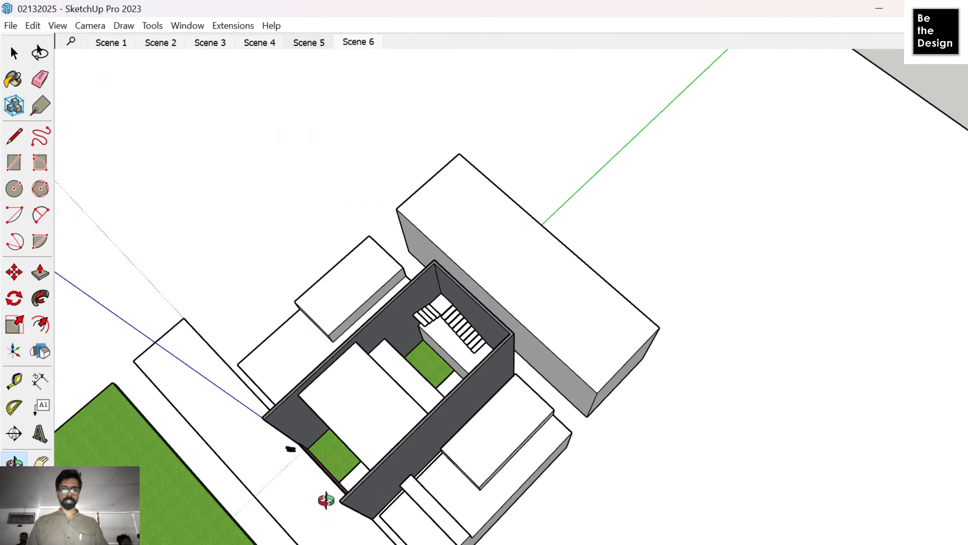
scroll(467, 308, "up", 5)
middle_click_drag(366, 460, 638, 200, "shift")
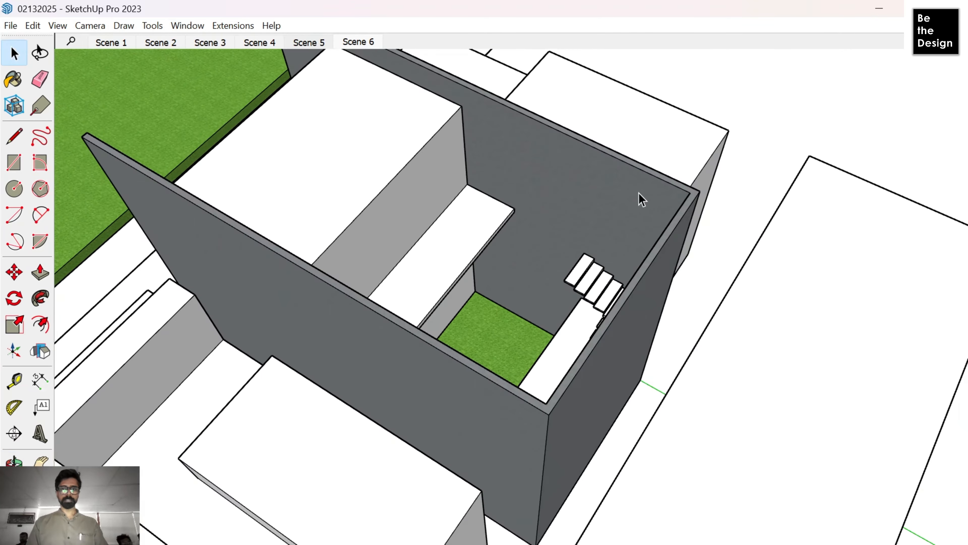
scroll(540, 210, "up", 5)
scroll(731, 327, "up", 3)
double_click(436, 205)
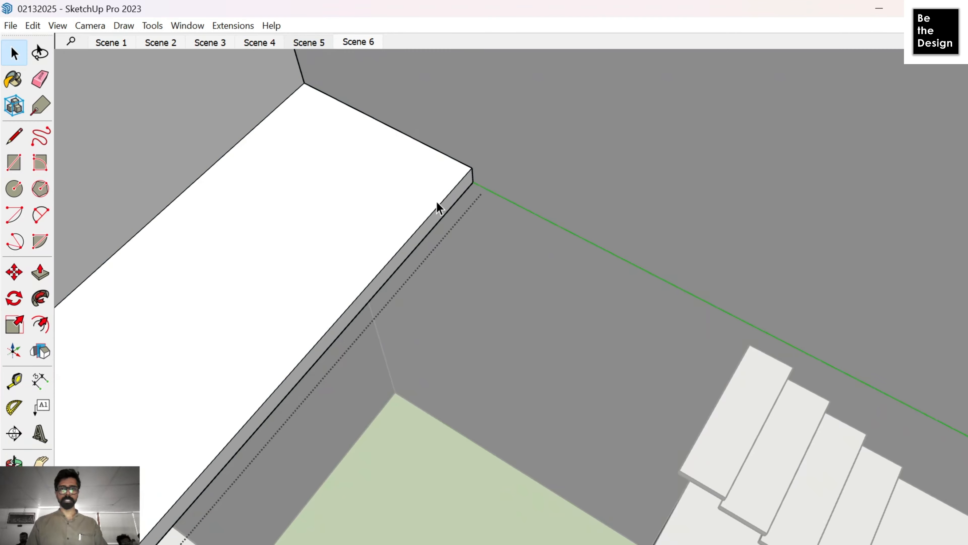
key("t")
left_click(433, 148)
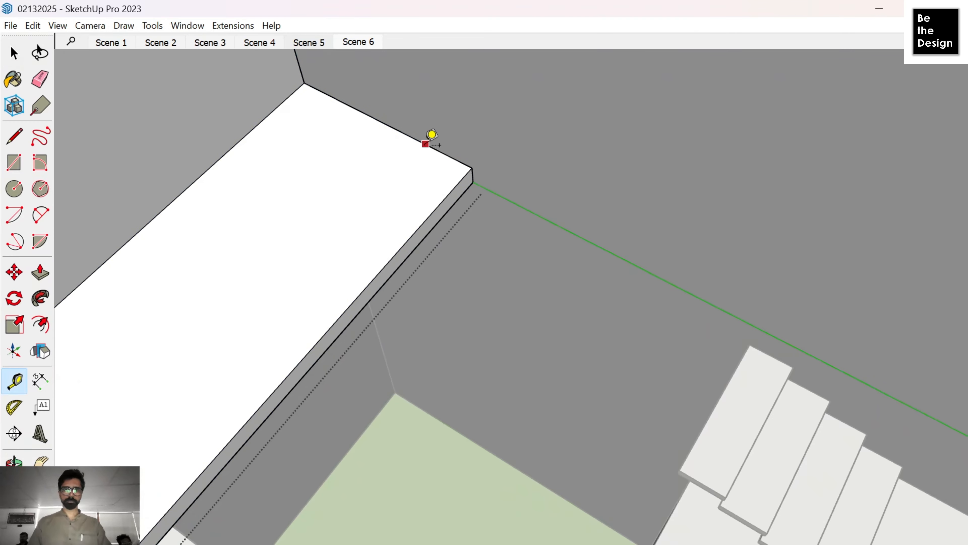
left_click(471, 168)
key("space")
Step: Copy the slab's vertical corner edge along its courtyard face and extrude the resulting wall-side strip to the staircase's top tread
key("m")
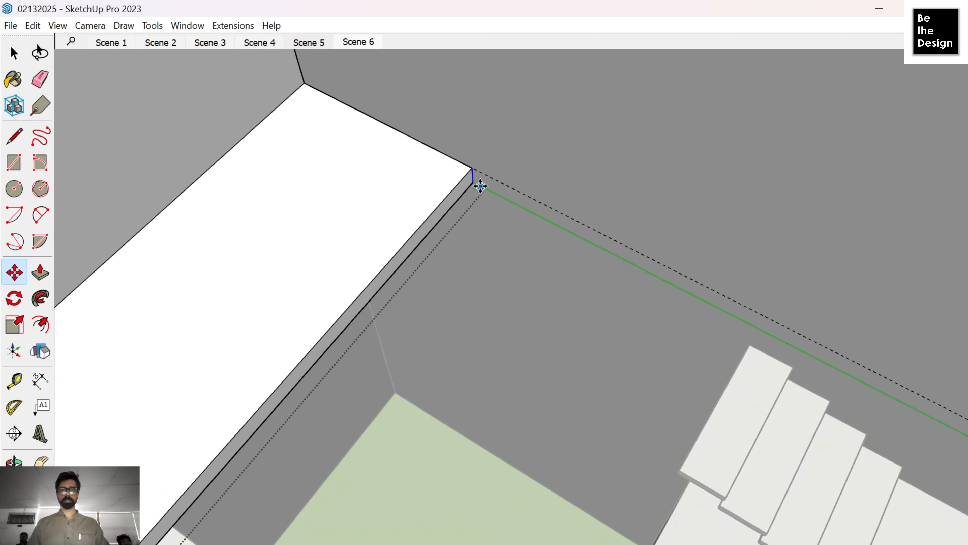
left_click(473, 182)
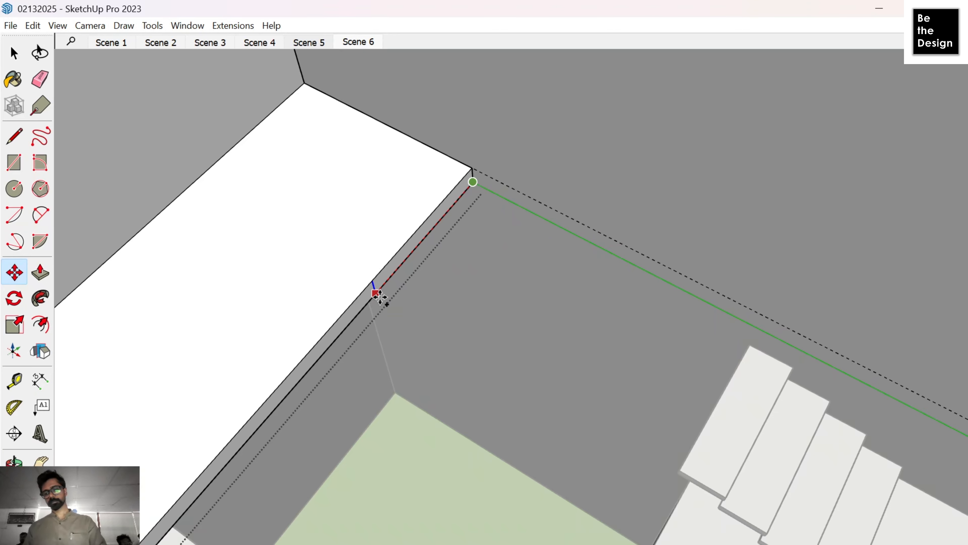
left_click(394, 271)
key("p")
left_click(430, 228)
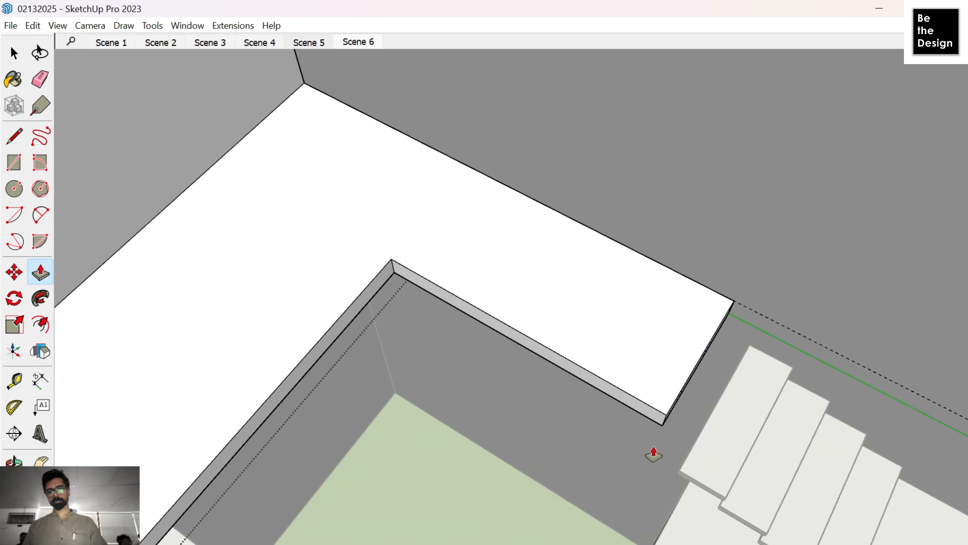
left_click(685, 476)
Step: Select the staircase's top tread and copy it one step higher, placing it beneath the slab's wall-side strip
scroll(686, 473, "up", 3)
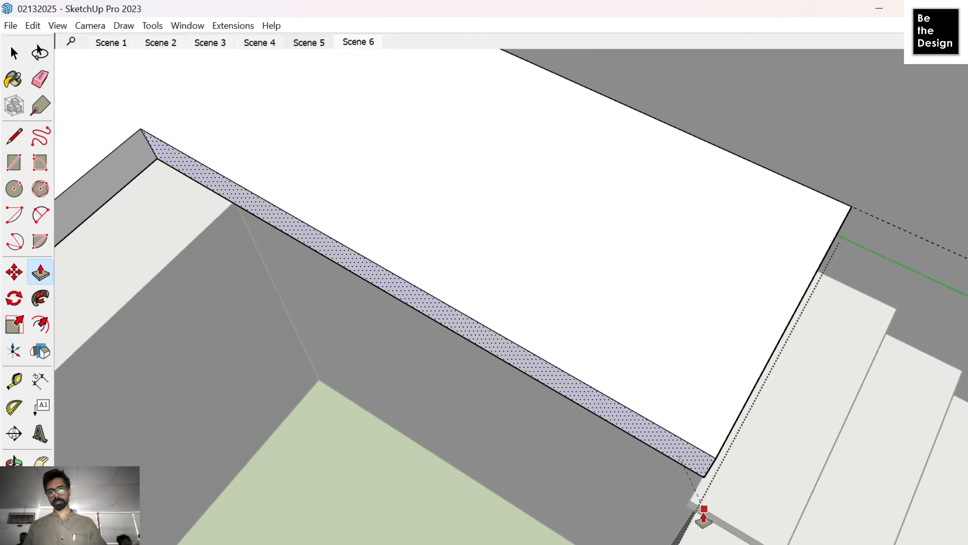
middle_click_drag(552, 410, 692, 302)
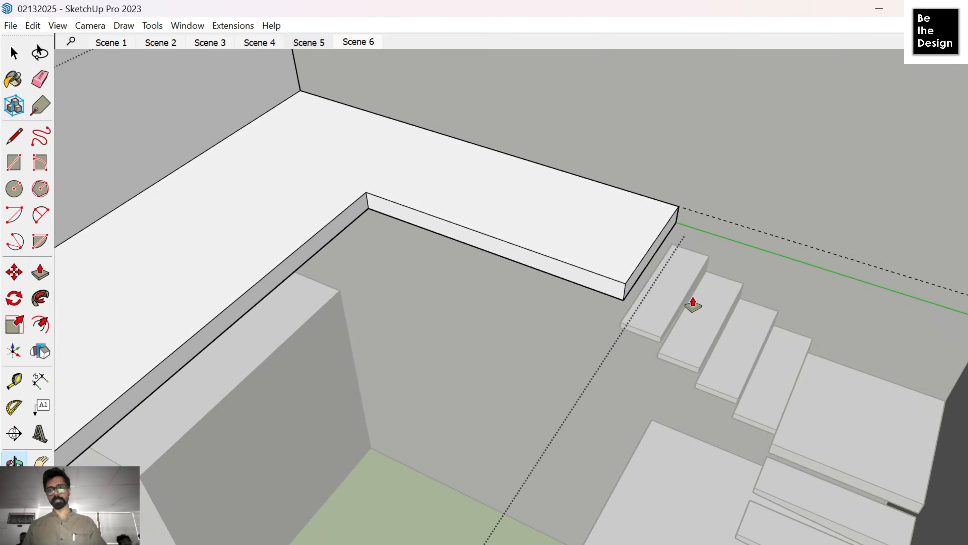
scroll(681, 267, "up", 3)
key("space")
left_click(659, 317)
double_click(659, 320)
left_click(660, 320)
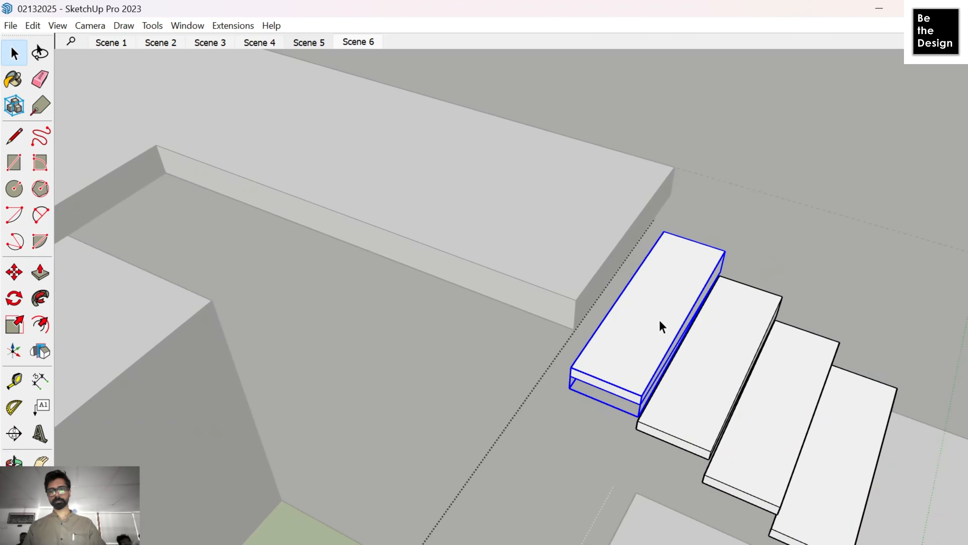
key("m")
left_click(782, 297)
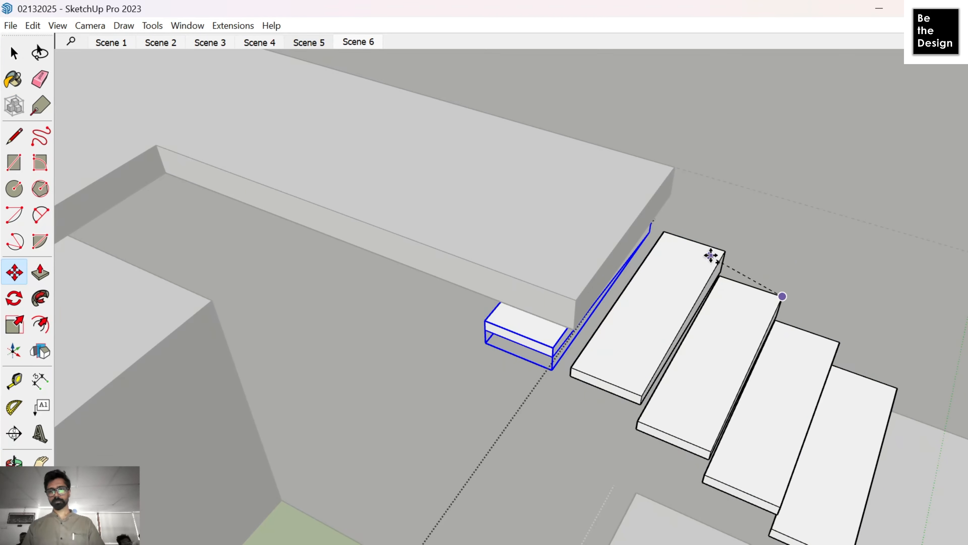
left_click(727, 242)
Step: Open the slab for editing and shorten its wall-side strip to the far edge of the copied tread
key("space")
double_click(598, 225)
key("p")
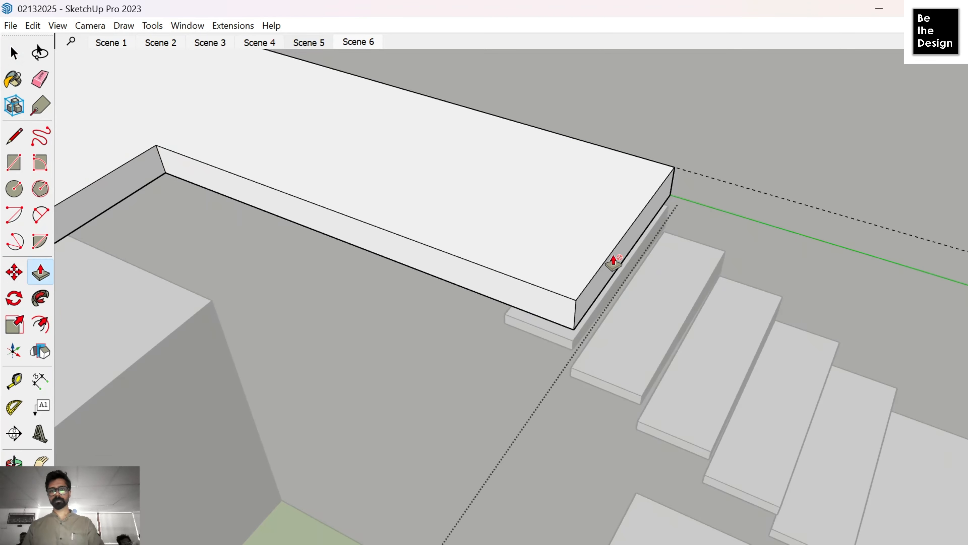
left_click(583, 314)
left_click(508, 328)
middle_click_drag(520, 322, 573, 525)
key("space")
key("Escape")
Step: Examine the rear courtyard, the staircases and the upper slabs from above
scroll(592, 255, "down", 8)
middle_click_drag(620, 272, 627, 136)
scroll(491, 182, "up", 6)
middle_click_drag(491, 182, 556, 361)
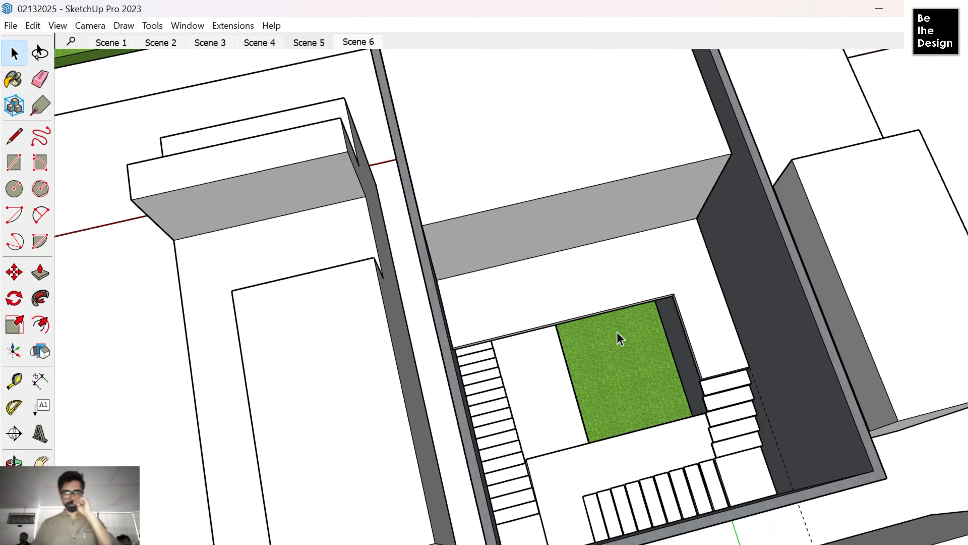
middle_click_drag(671, 256, 713, 272)
middle_click_drag(638, 278, 438, 300)
double_click(474, 269)
left_click(473, 270)
scroll(505, 263, "up", 3)
double_click(485, 265)
left_click(346, 234)
middle_click_drag(346, 233, 121, 422)
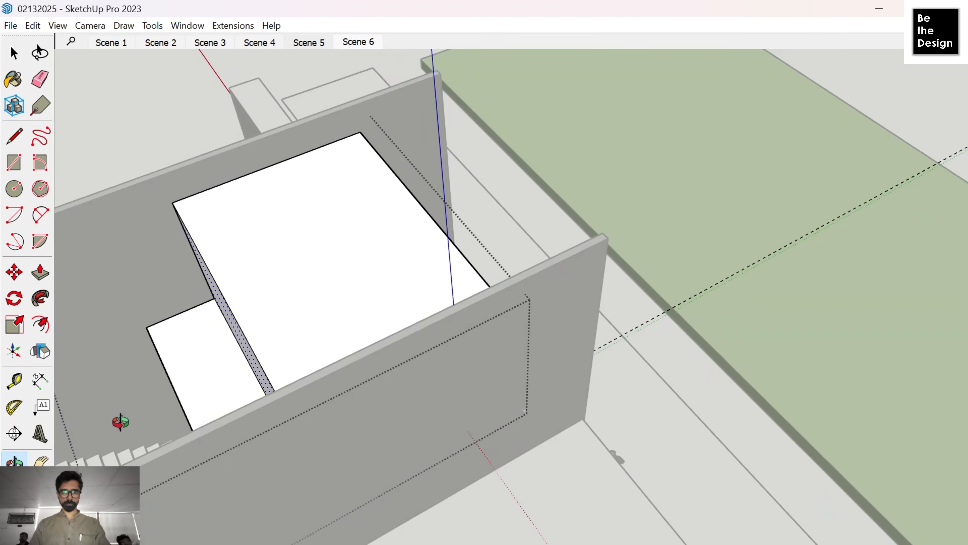
scroll(534, 273, "down", 3)
double_click(546, 275)
Step: Examine the house's front side and interior levels from the street, ending with the saved Scene 1 view
middle_click_drag(545, 276, 432, 302)
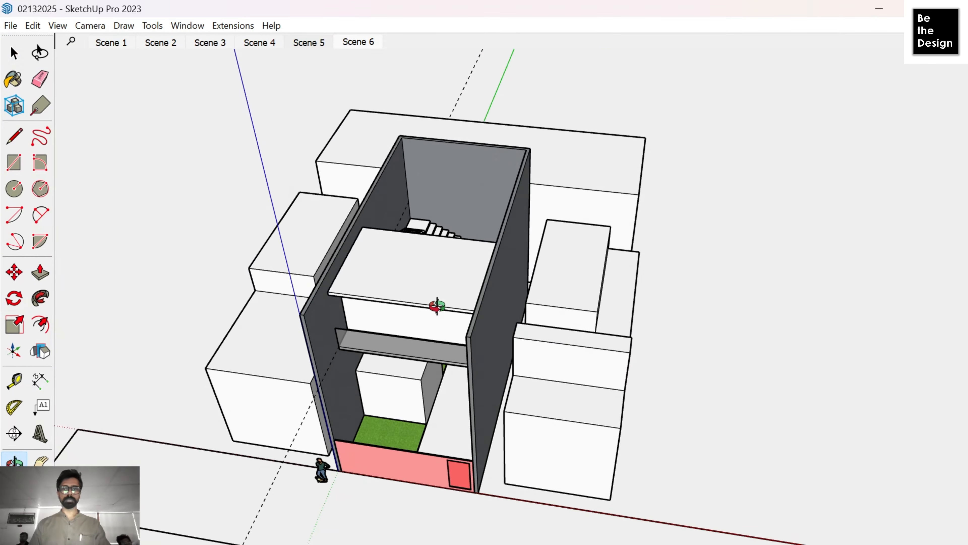
scroll(416, 369, "up", 3)
scroll(417, 369, "up", 5)
middle_click_drag(427, 445, 480, 285)
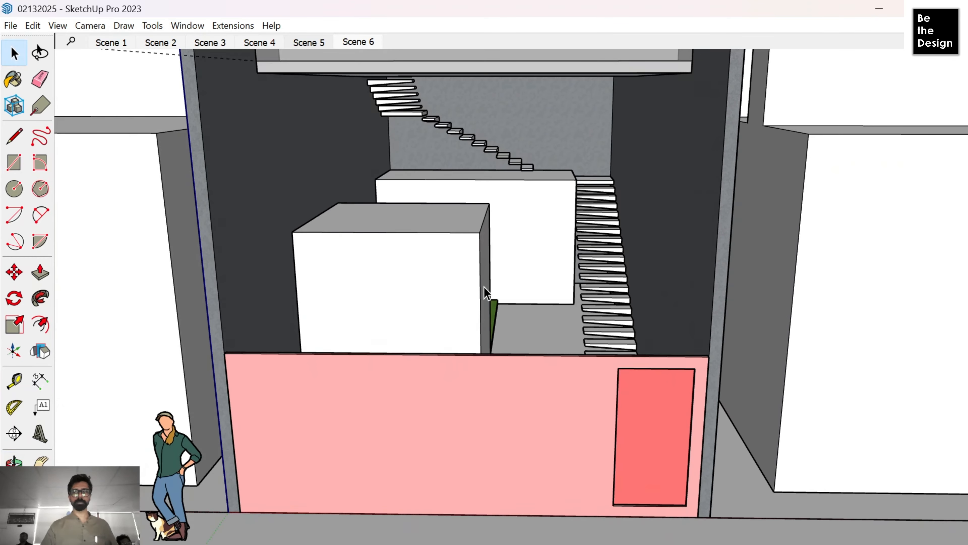
scroll(484, 286, "down", 6)
middle_click_drag(483, 286, 465, 255)
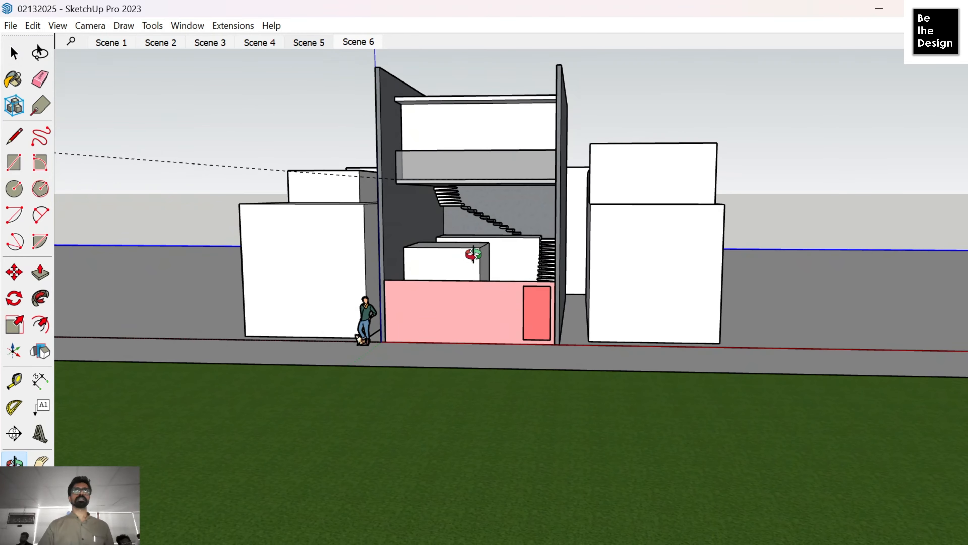
left_click(122, 43)
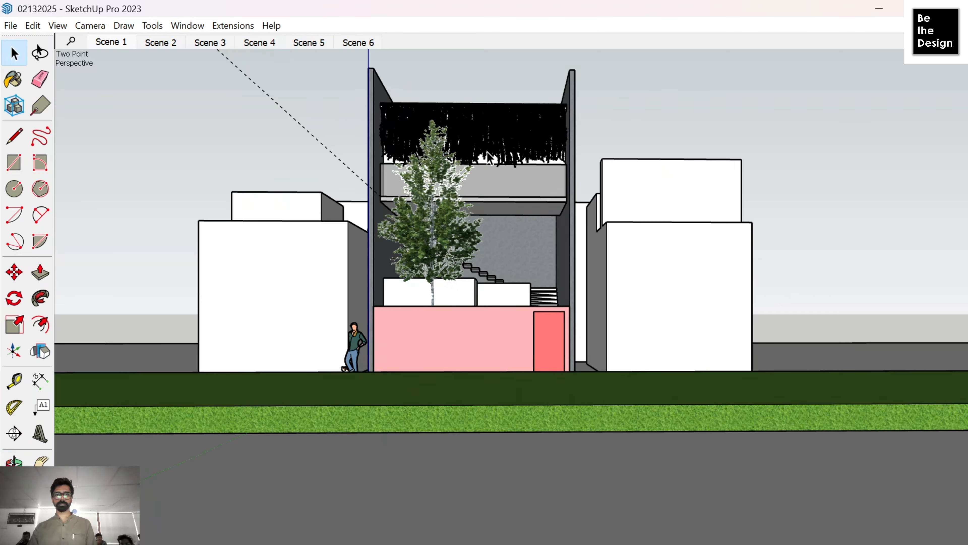
Step: Return to Scene 6 and open the front block facing the rear courtyard for editing
left_click(366, 43)
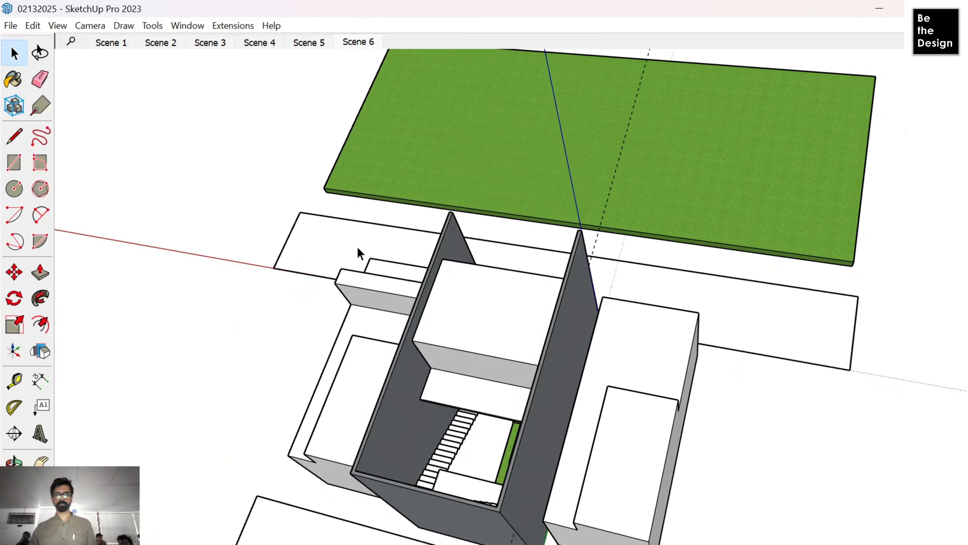
middle_click_drag(480, 289, 746, 331)
scroll(682, 363, "up", 5)
scroll(751, 331, "up", 5)
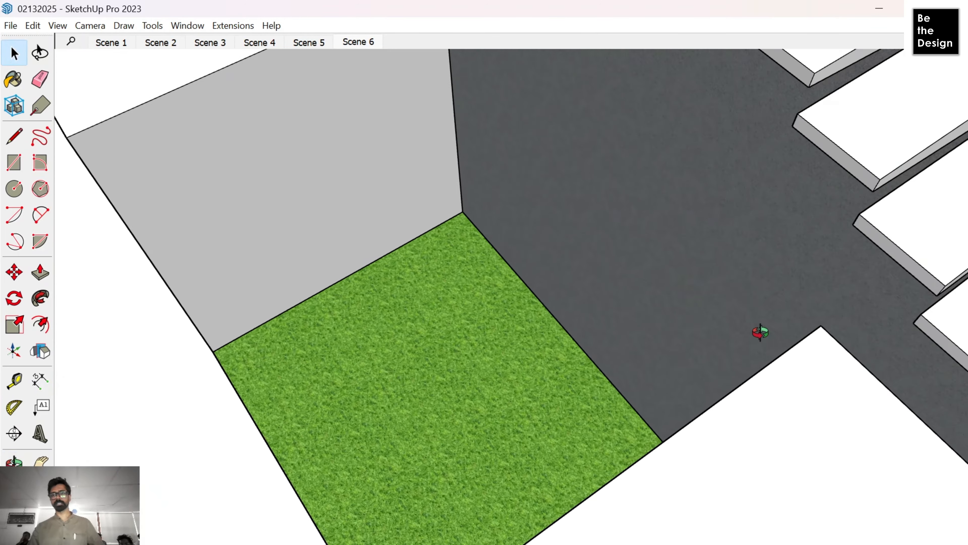
middle_click_drag(471, 271, 469, 377, "shift")
scroll(469, 377, "down", 3)
key("space")
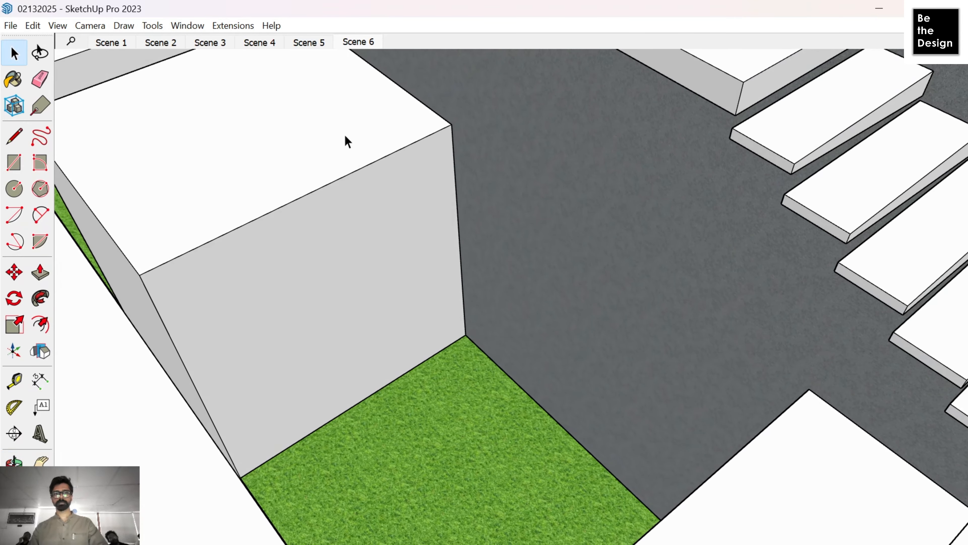
middle_click_drag(346, 141, 389, 164)
double_click(390, 163)
left_click(389, 164)
Step: Copy the block's top courtyard-side edge a short distance down its courtyard face to outline a thin strip
left_click(399, 156)
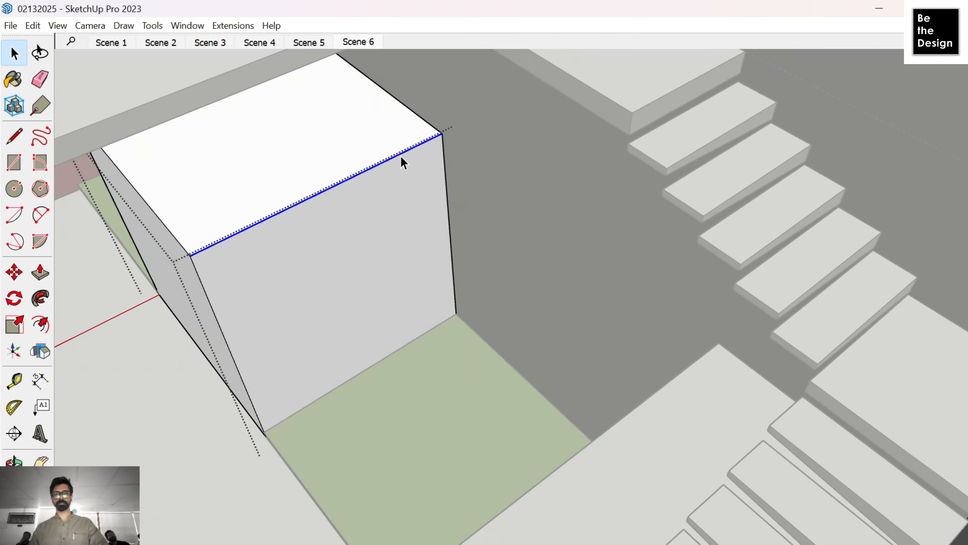
key("m")
scroll(433, 134, "up", 5)
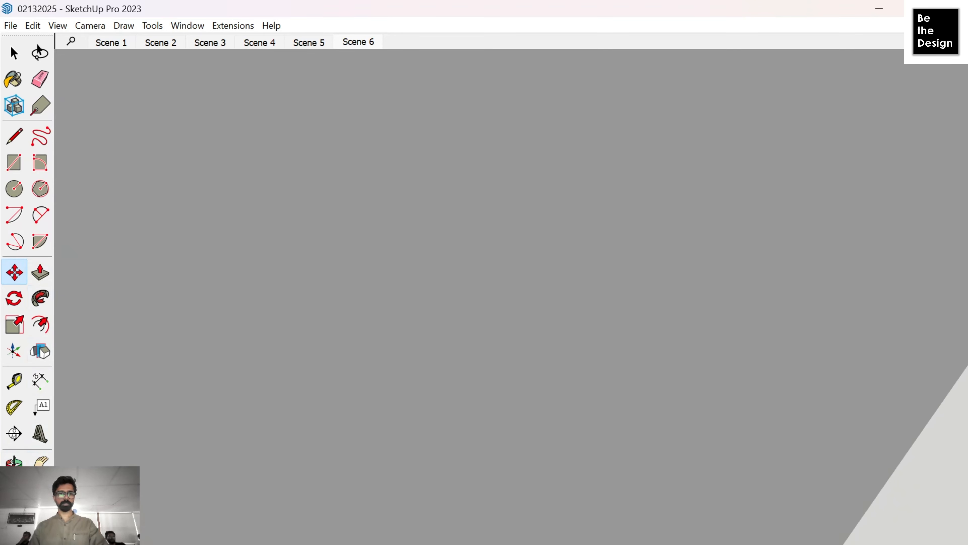
scroll(395, 195, "down", 5)
scroll(404, 268, "up", 2)
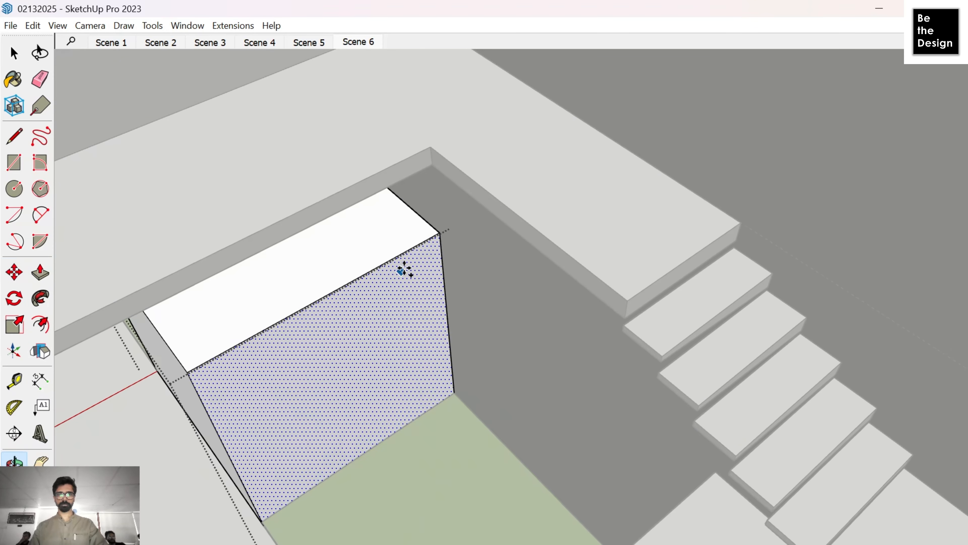
left_click(441, 235)
key("Escape")
key("space")
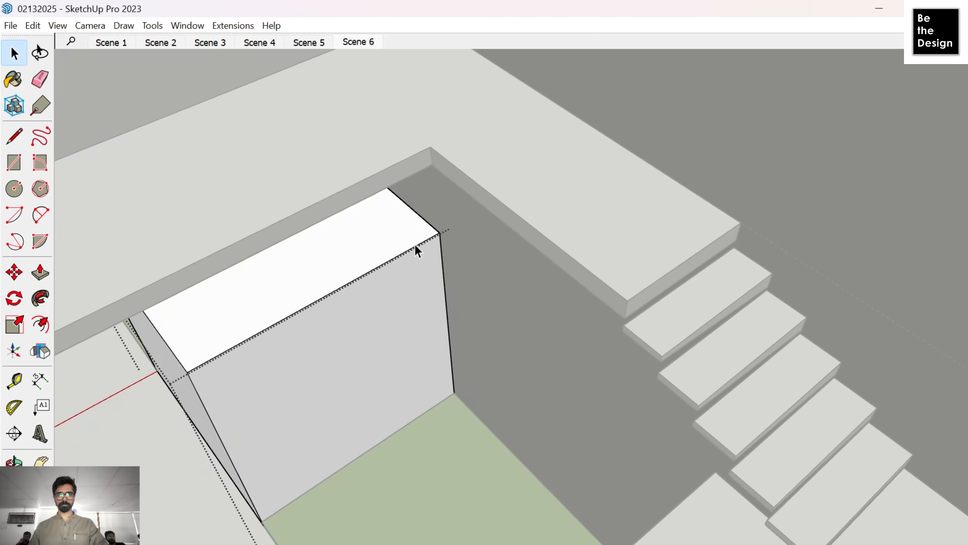
key("m")
left_click(440, 232)
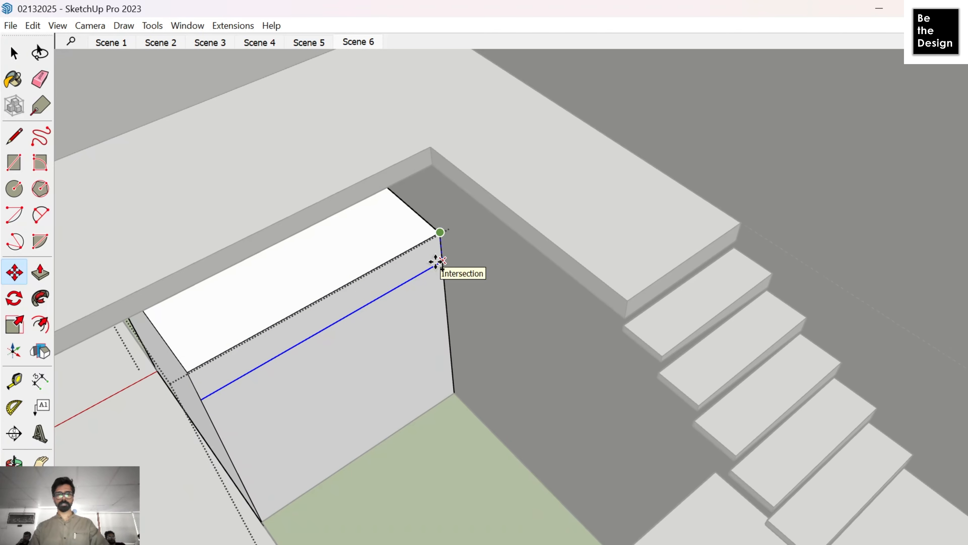
key("Escape")
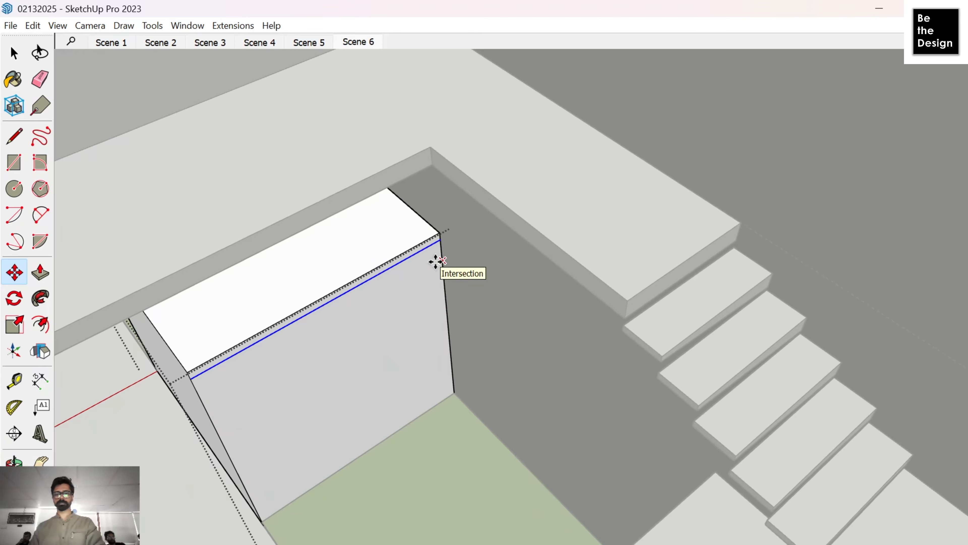
Step: Extrude the thin strip toward the courtyard and push its free end back to leave a short ledge beside the wall
key("p")
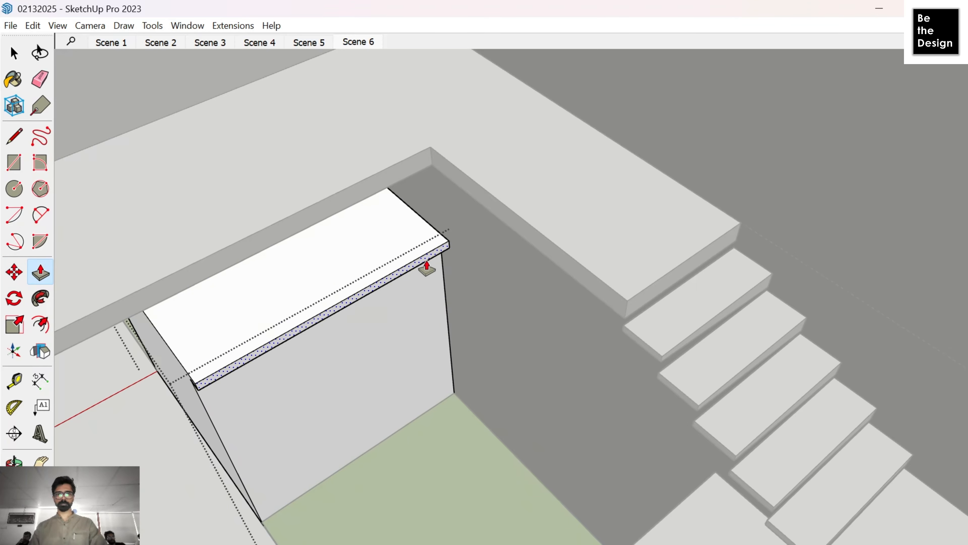
scroll(216, 397, "up", 5)
scroll(243, 370, "up", 5)
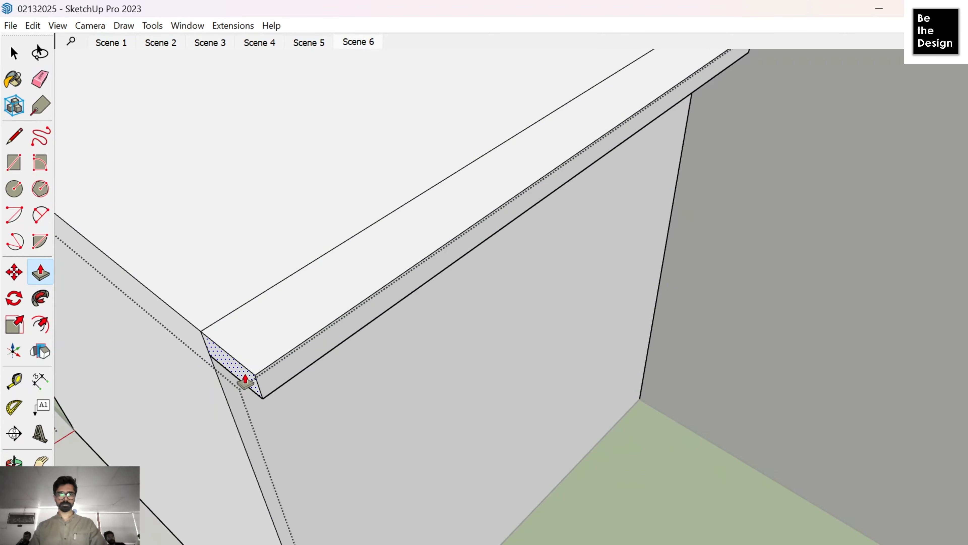
left_click(245, 380)
scroll(247, 379, "down", 6)
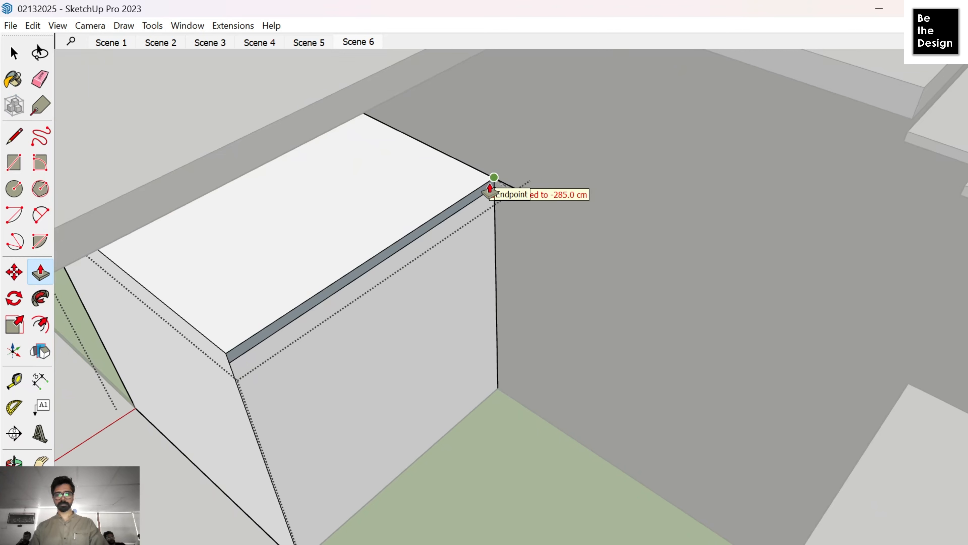
left_click(494, 177)
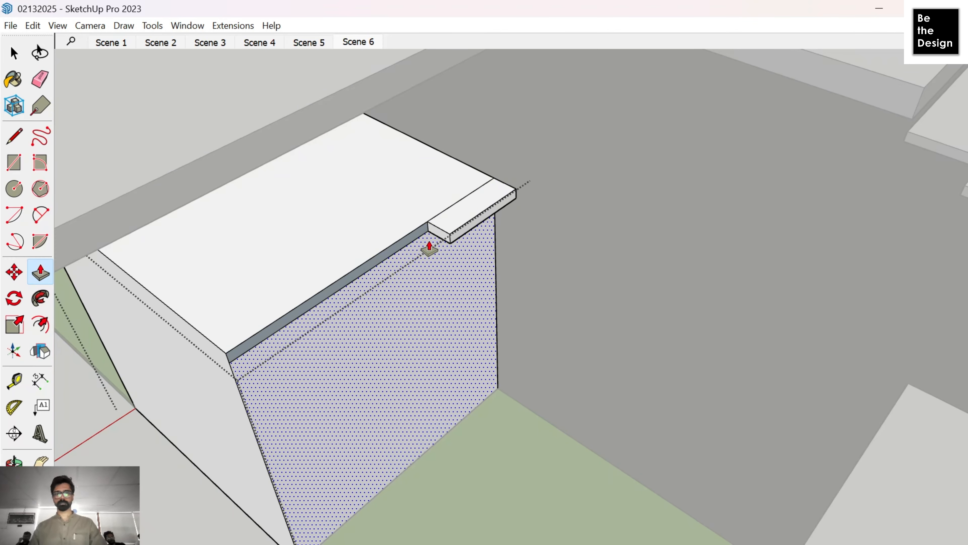
left_click(443, 238)
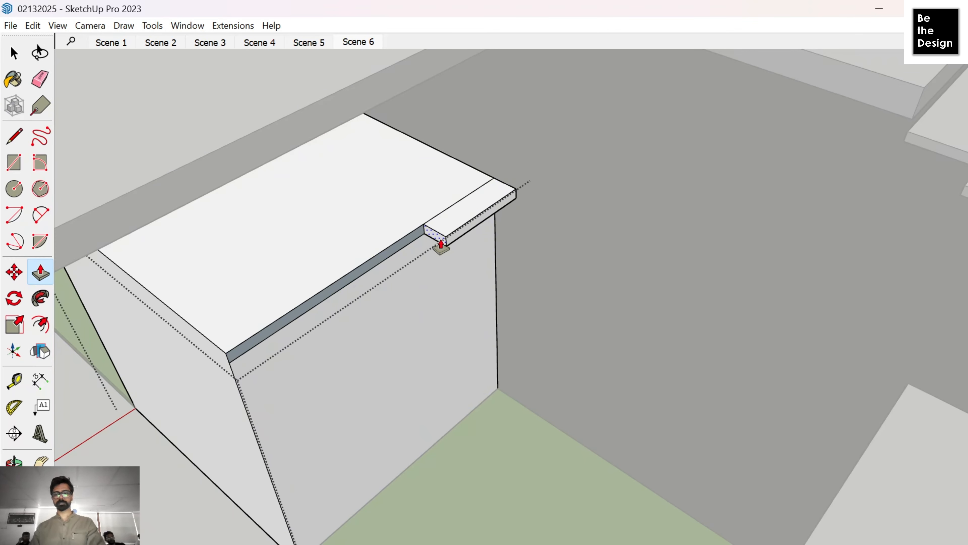
Step: Extend the wall-side ledge across the courtyard to the rear block beneath the staircase
scroll(277, 267, "down", 2)
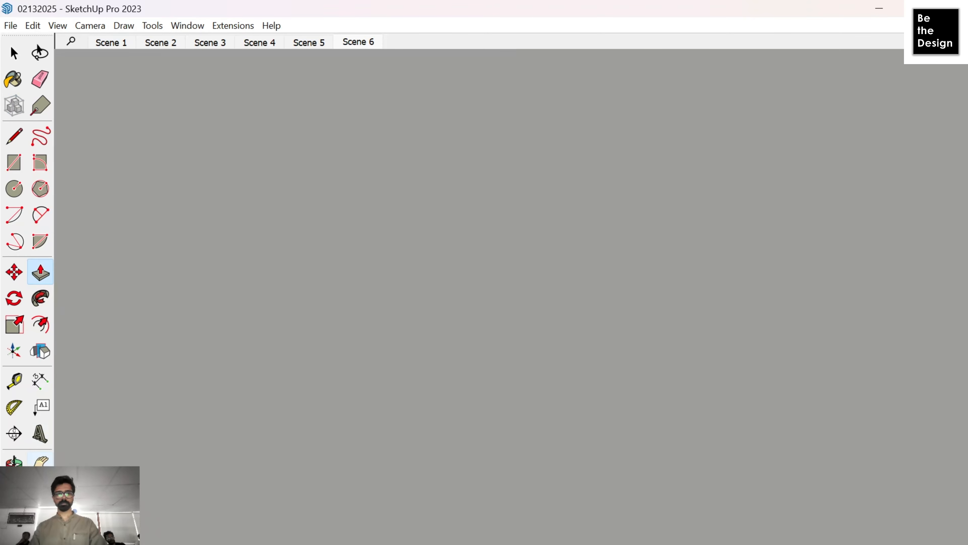
scroll(430, 198, "up", 2)
middle_click_drag(463, 366, 559, 400)
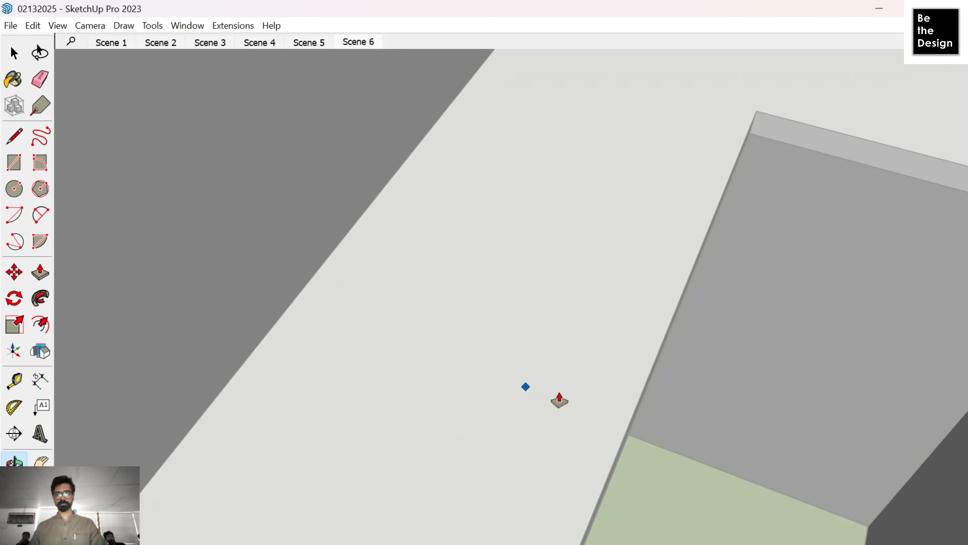
scroll(559, 400, "down", 3)
left_click(837, 363)
middle_click_drag(837, 372, 683, 339)
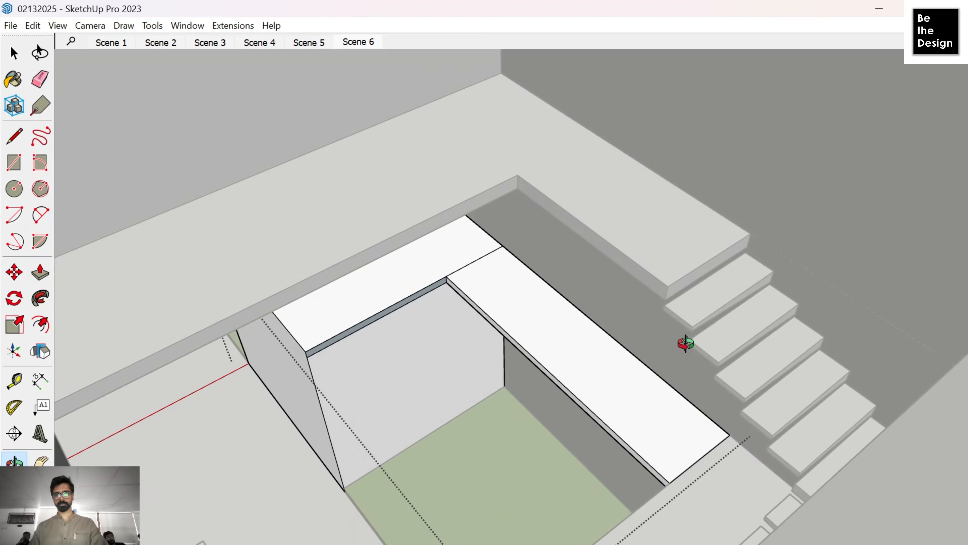
Step: Erase the seam edge between the block's top and the new walkway and close the group
scroll(427, 280, "up", 5)
scroll(427, 279, "up", 3)
key("e")
left_click(471, 265)
scroll(479, 275, "down", 3)
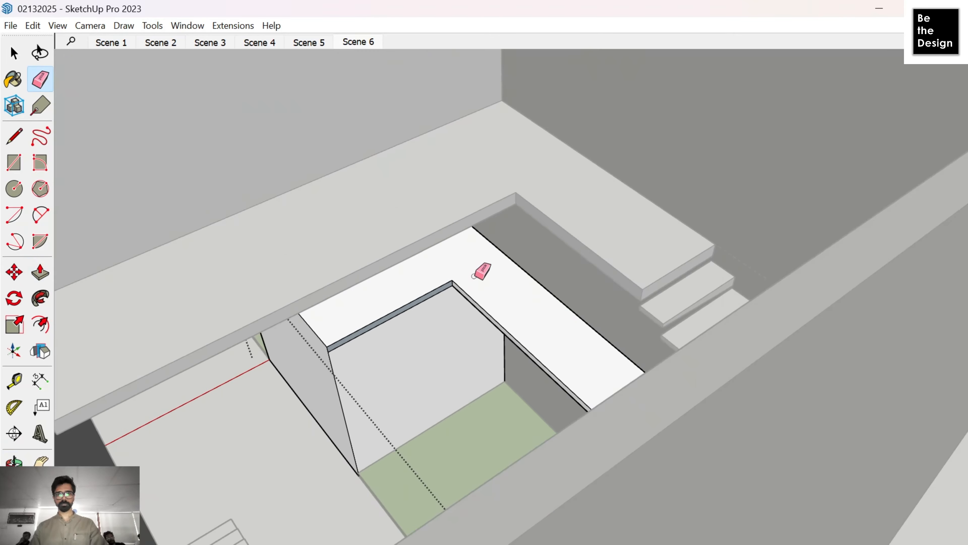
middle_click_drag(480, 274, 646, 367)
scroll(648, 366, "down", 4)
key("space")
left_click(649, 362)
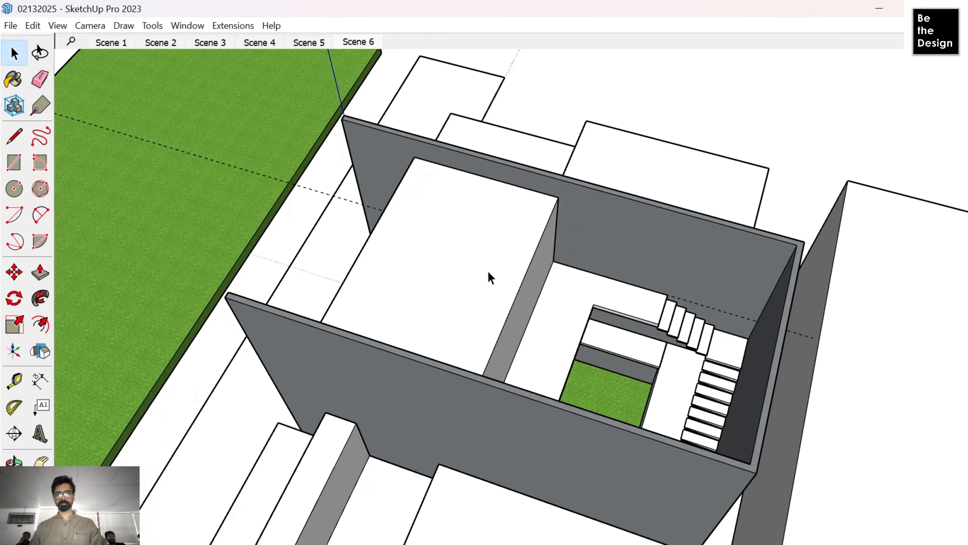
Step: Delete all guides from the model
middle_click_drag(488, 272, 247, 412)
scroll(297, 366, "down", 3)
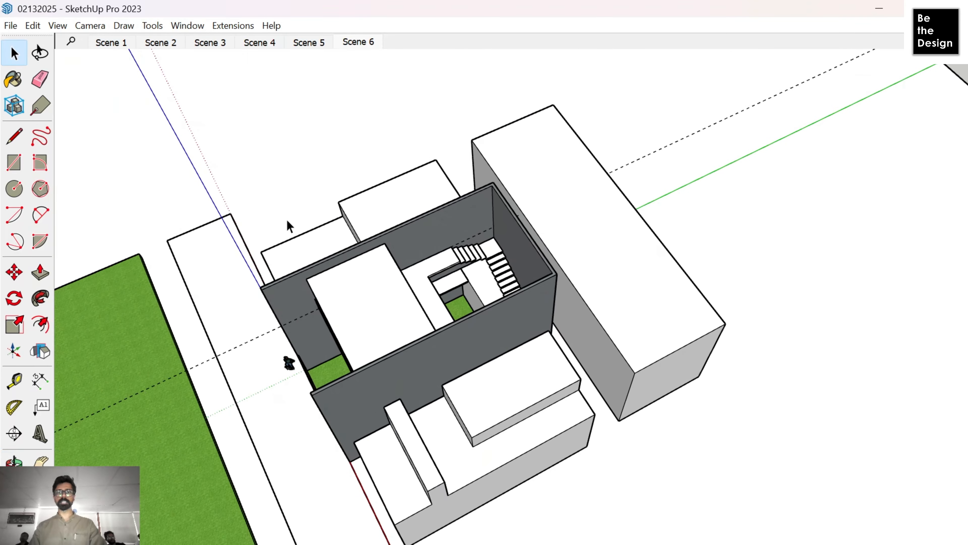
scroll(470, 255, "up", 3)
scroll(473, 259, "up", 4)
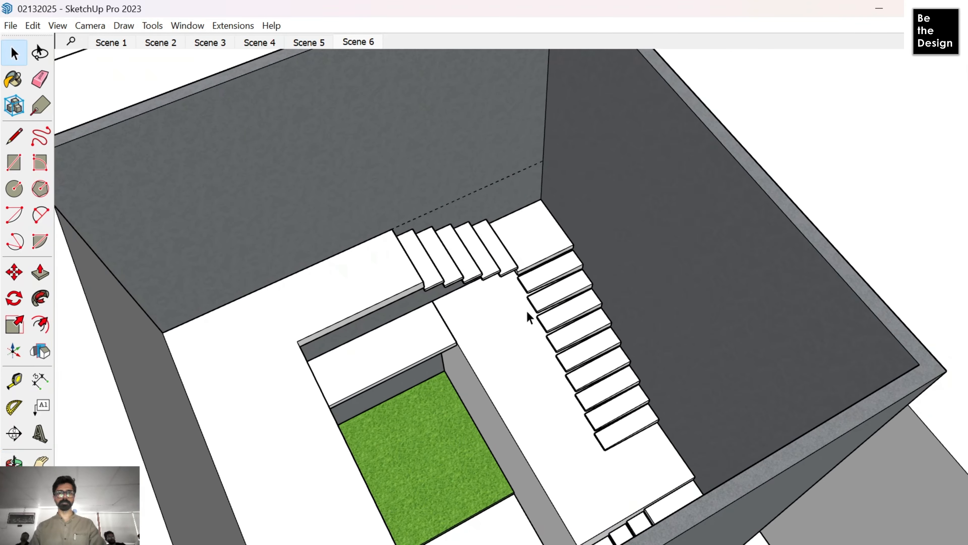
scroll(529, 316, "down", 5)
scroll(528, 318, "up", 3)
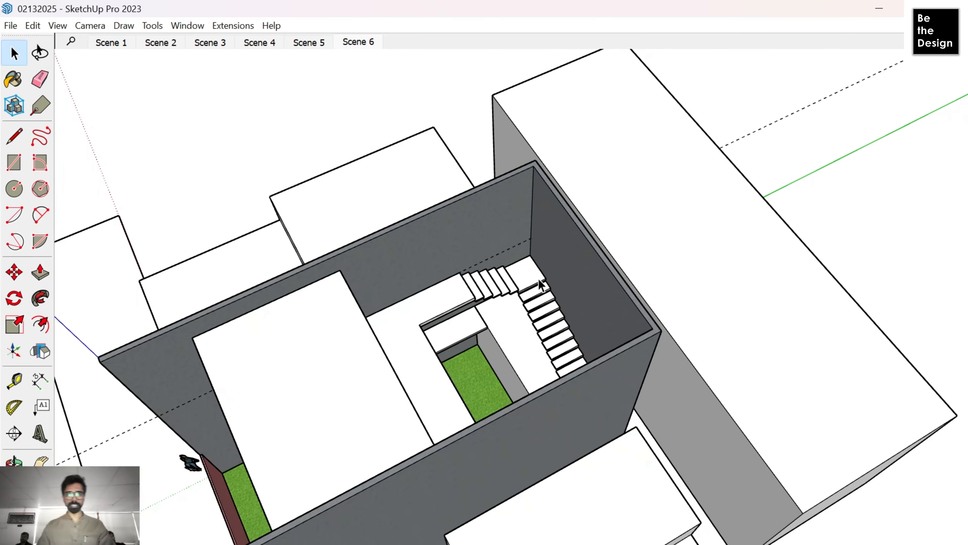
left_click(33, 25)
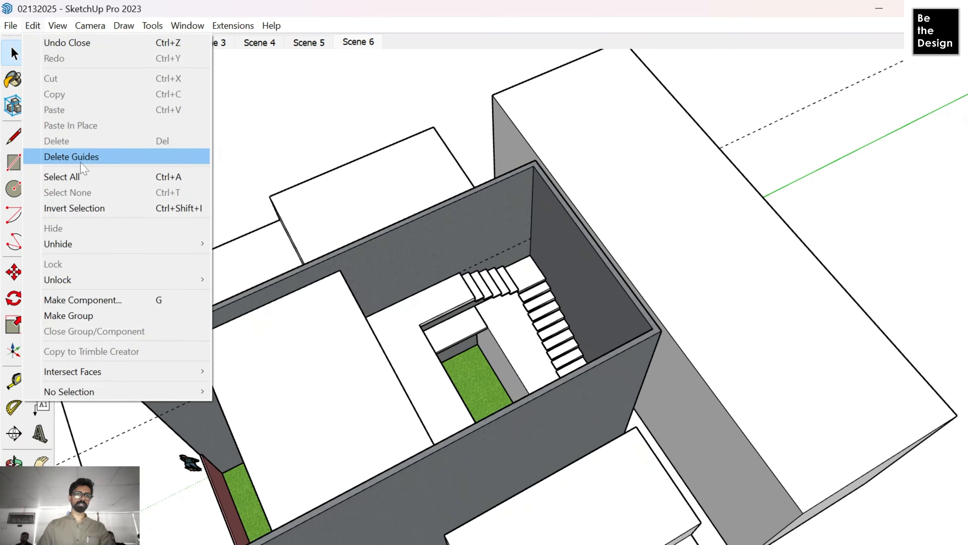
left_click(82, 159)
middle_click_drag(560, 356, 754, 402)
scroll(648, 212, "up", 4)
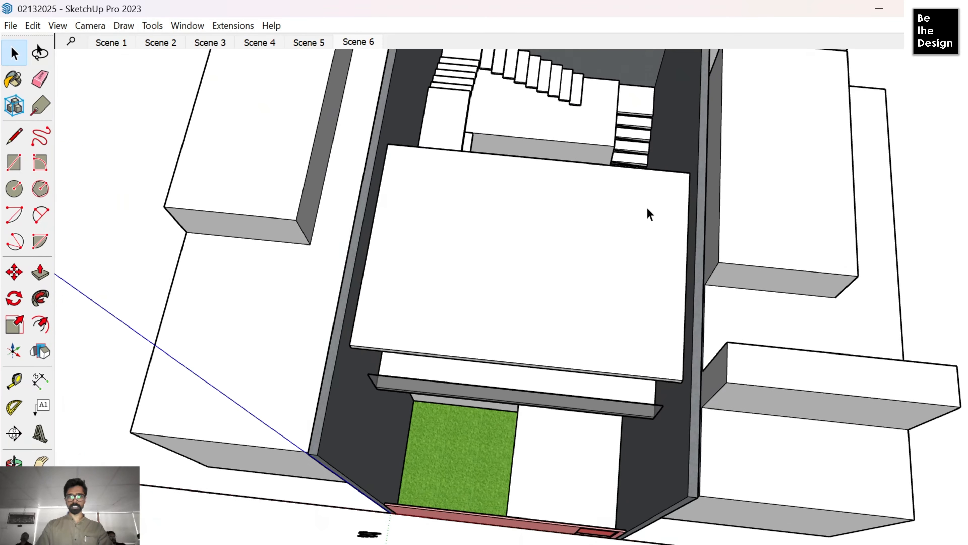
key("r")
key("t")
left_click(538, 158)
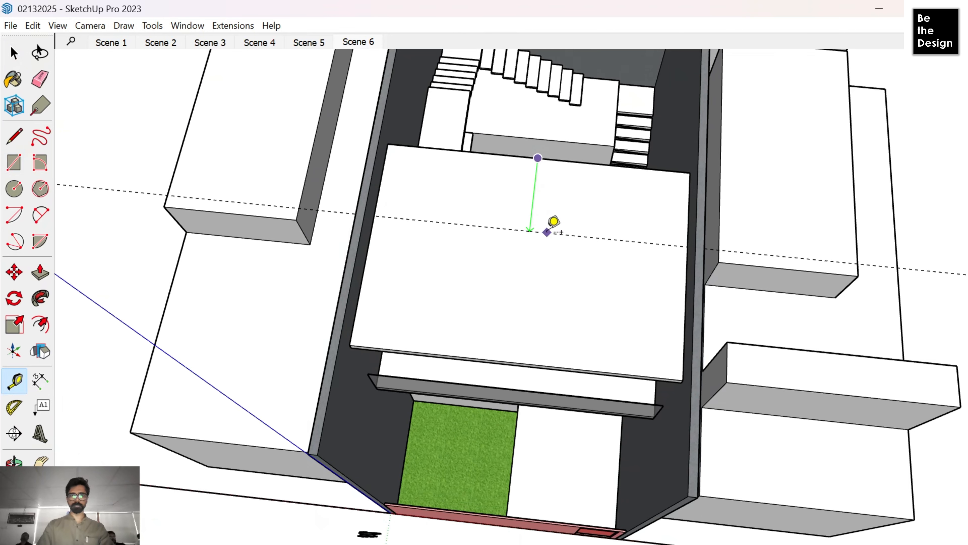
right_click(543, 243)
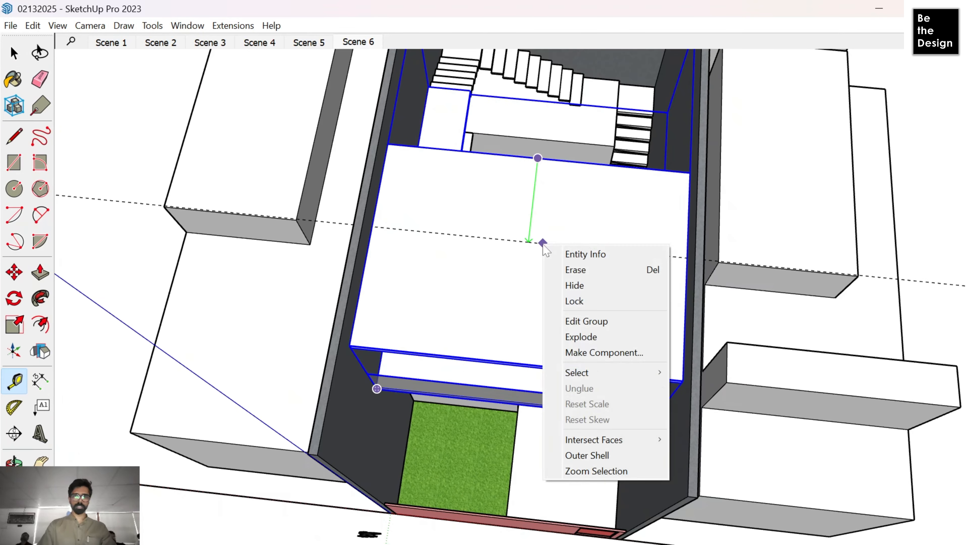
left_click(498, 235)
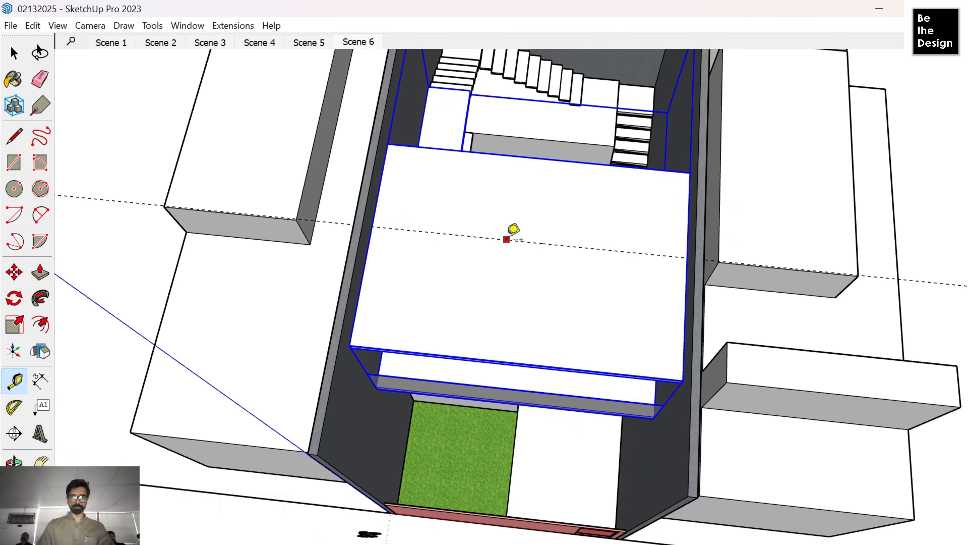
key("Escape")
Step: Draw a rectangle over the rear part of the roof slab, up to a guide parallel to its rear edge, and group it
left_click(518, 156)
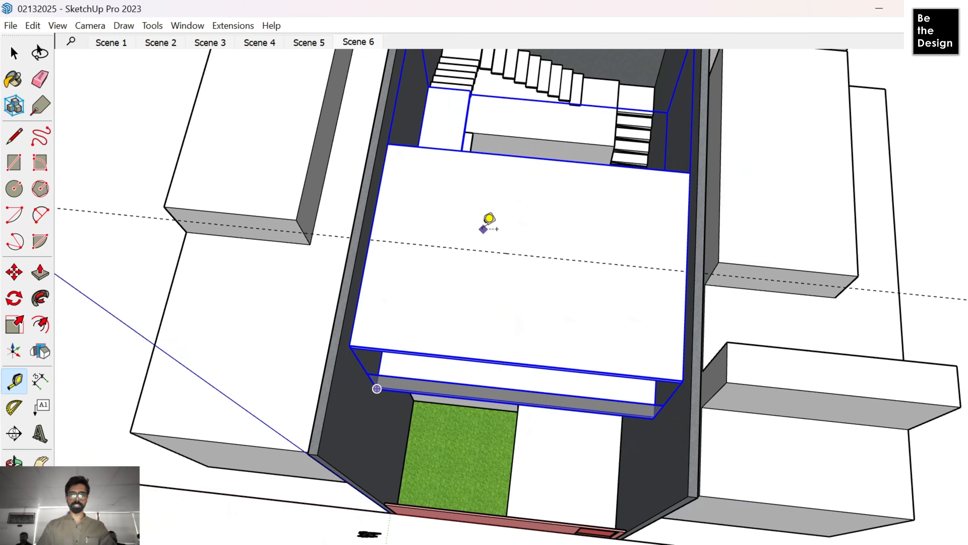
left_click(376, 201)
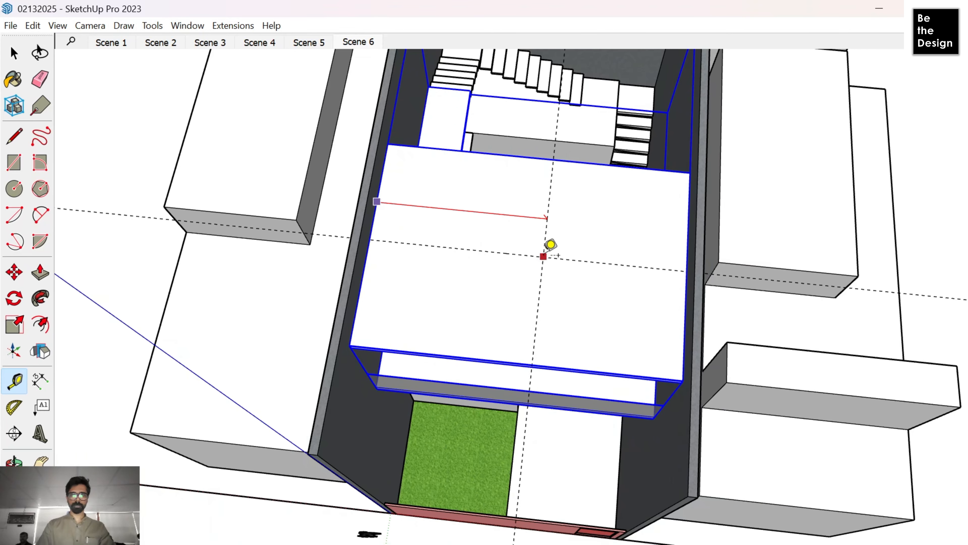
key("r")
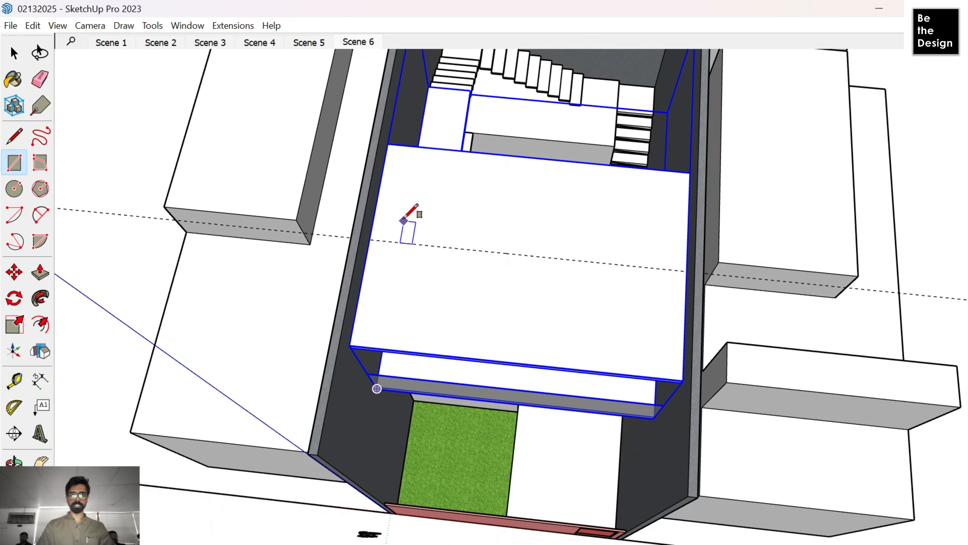
left_click(388, 143)
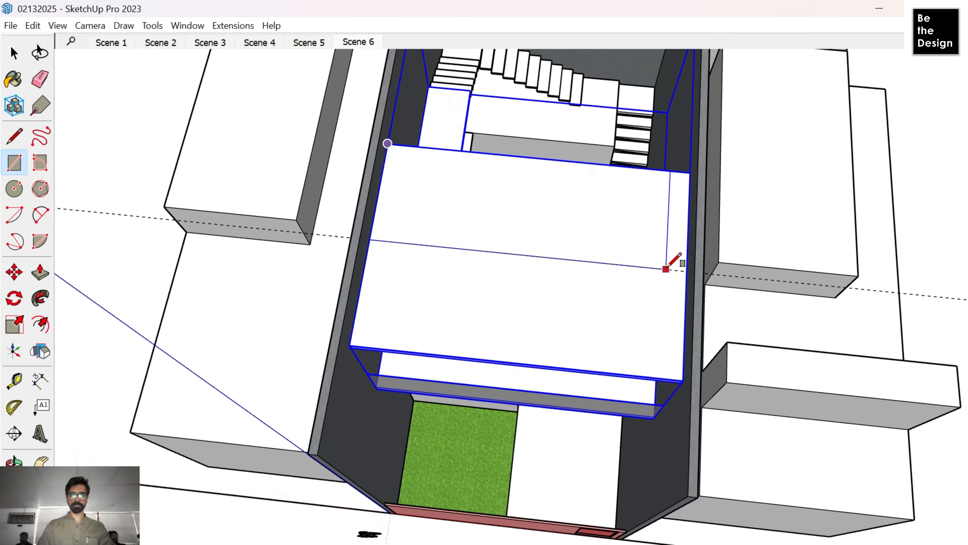
left_click(690, 270)
key("space")
left_click(623, 260)
right_click(622, 256)
left_click(686, 378)
Step: Extrude the grouped rectangle upward into a rooftop block spanning the slab's width and close the group
middle_click_drag(686, 377, 556, 264)
double_click(555, 264)
key("p")
left_click(535, 252)
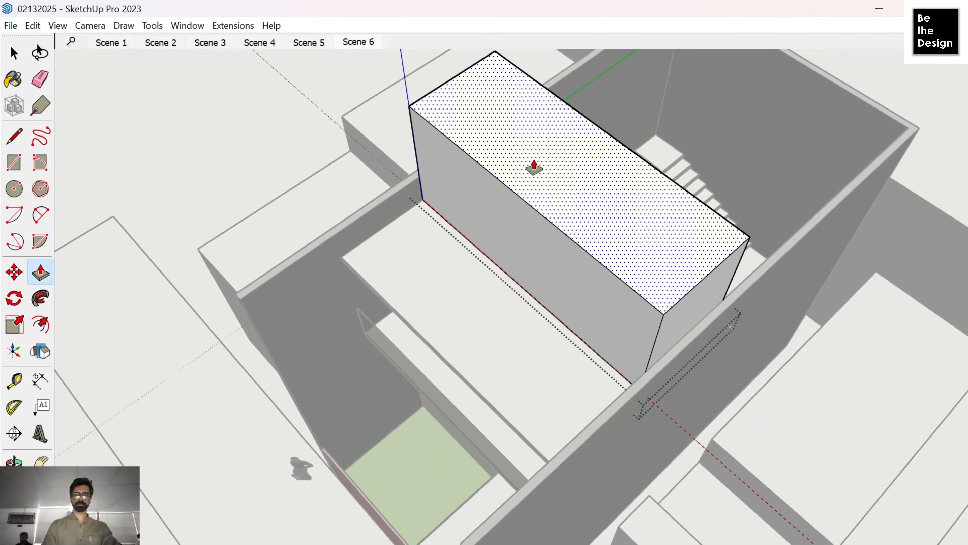
key("Return")
key("space")
key("Escape")
Step: Push one end face of the rooftop block inward to shorten it, keeping its other end beside the boundary wall
scroll(534, 195, "down", 3)
middle_click_drag(534, 194, 749, 36)
scroll(622, 145, "down", 3)
middle_click_drag(616, 119, 493, 381)
scroll(601, 238, "up", 5)
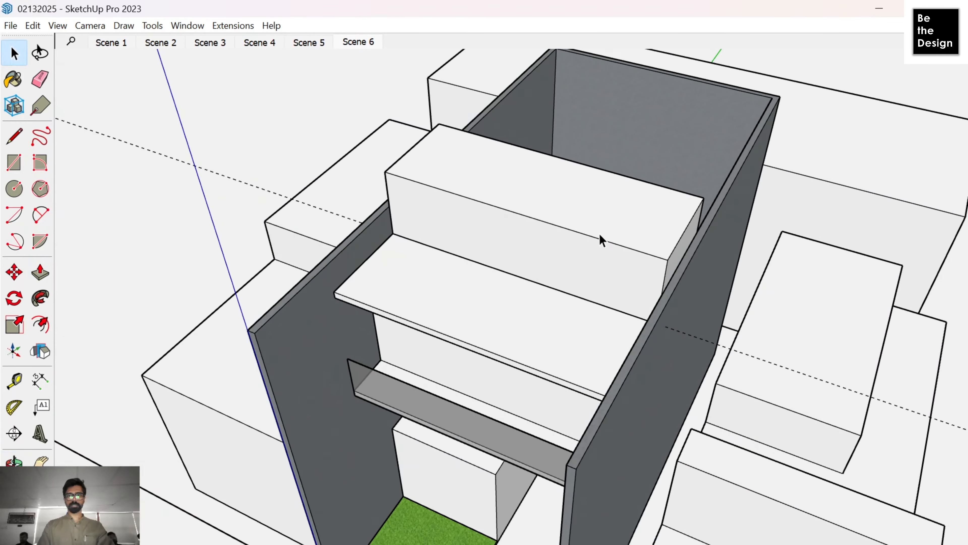
double_click(518, 241)
middle_click_drag(517, 241, 843, 275)
key("p")
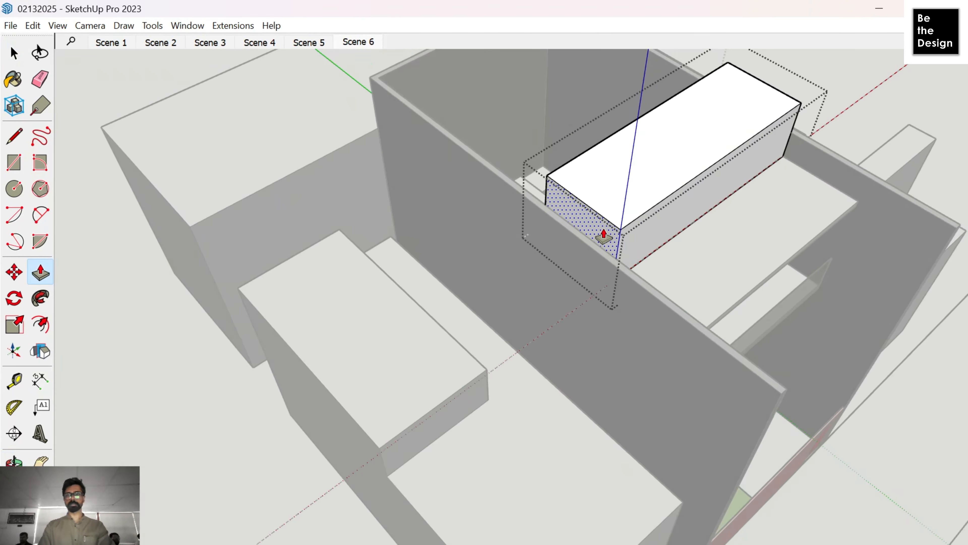
middle_click_drag(778, 277, 588, 219)
scroll(633, 325, "up", 1)
left_click(619, 291)
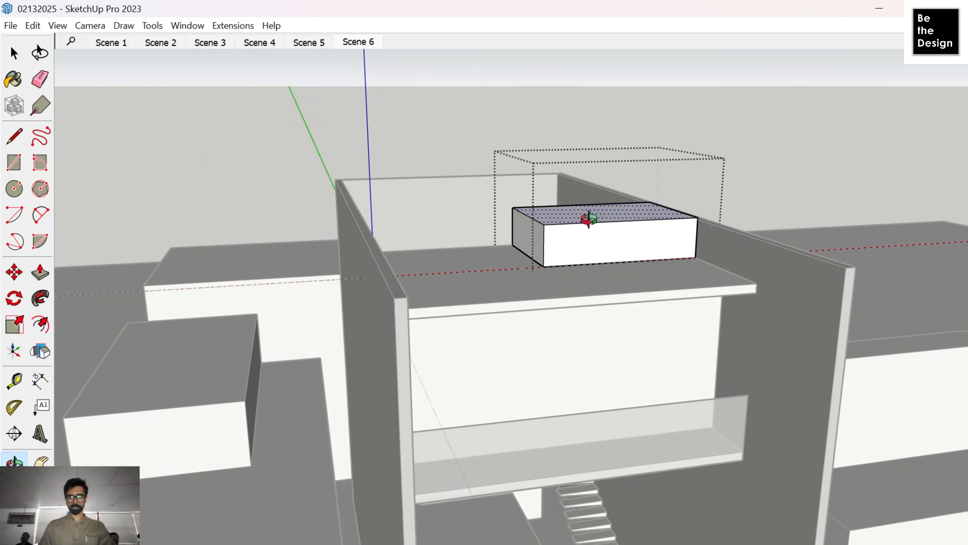
Step: Raise the top face of the shortened rooftop block above the side walls to form a tall tower
middle_click_drag(621, 94, 538, 266)
left_click(534, 231)
key("space")
scroll(511, 311, "down", 3)
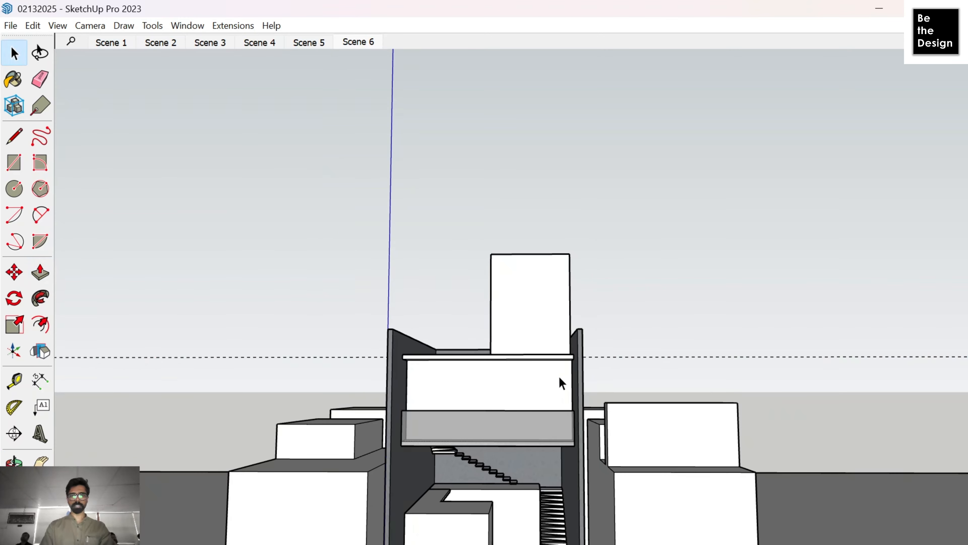
middle_click_drag(561, 383, 584, 275)
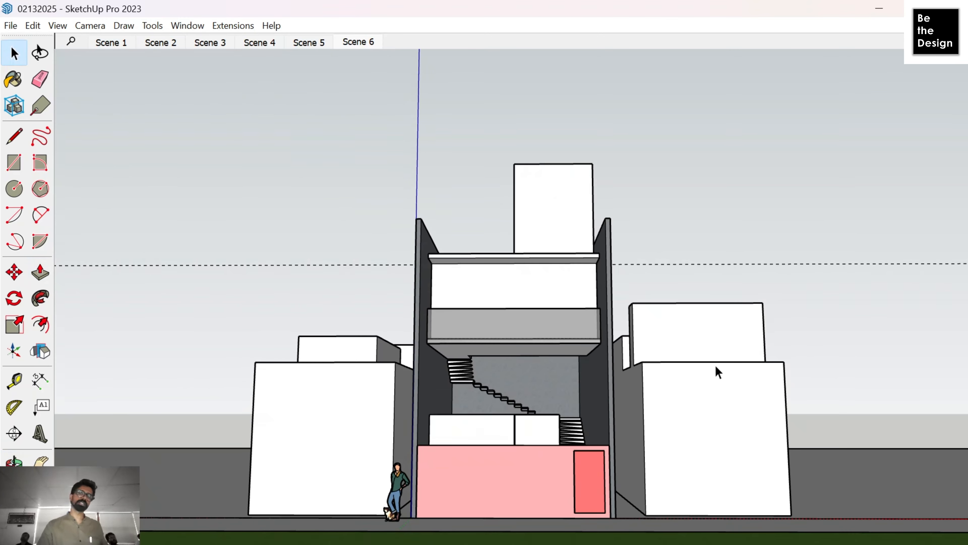
scroll(531, 242, "down", 3)
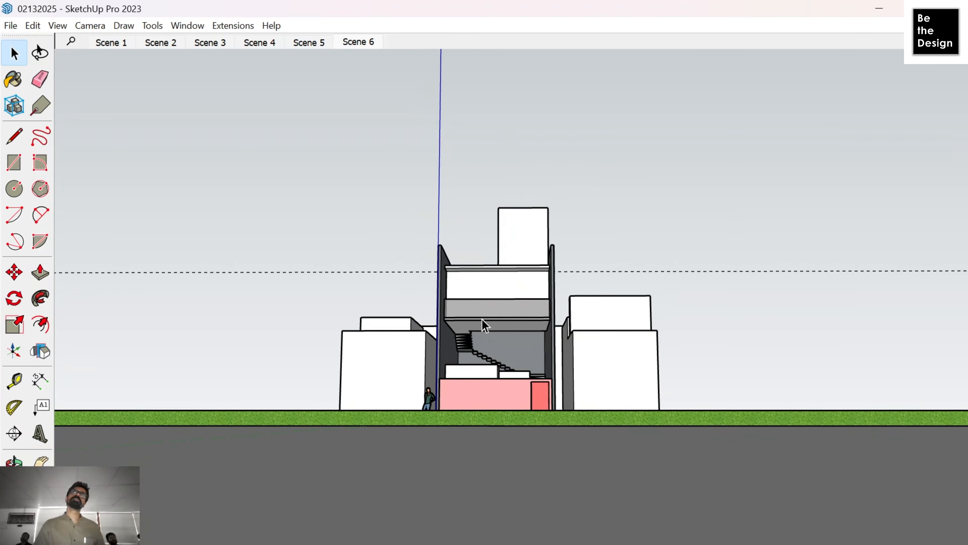
Step: Hide the tall white block on the roof, view the facade without it, and undo the hide
middle_click_drag(485, 324, 406, 367)
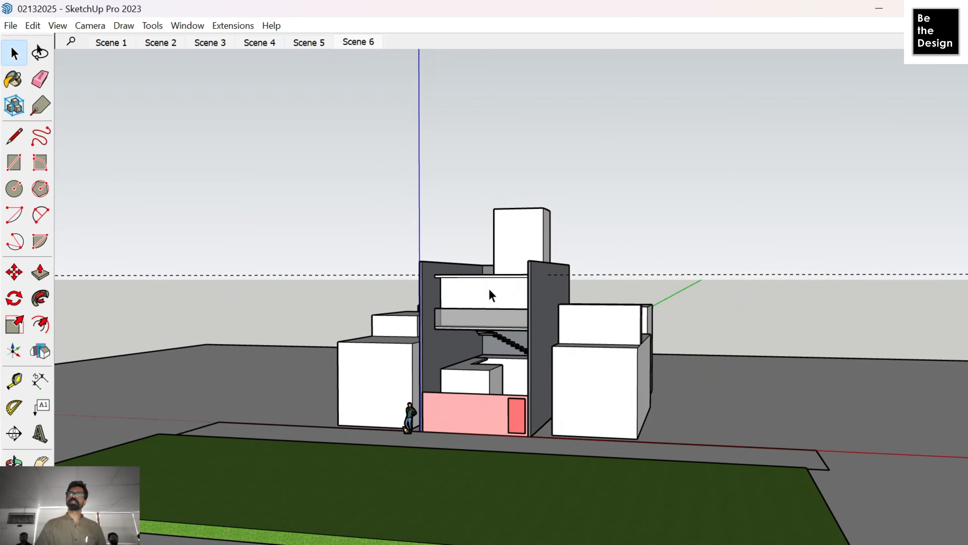
middle_click_drag(491, 296, 497, 271)
scroll(512, 246, "up", 2)
middle_click_drag(366, 265, 562, 180)
right_click(559, 178)
left_click(595, 218)
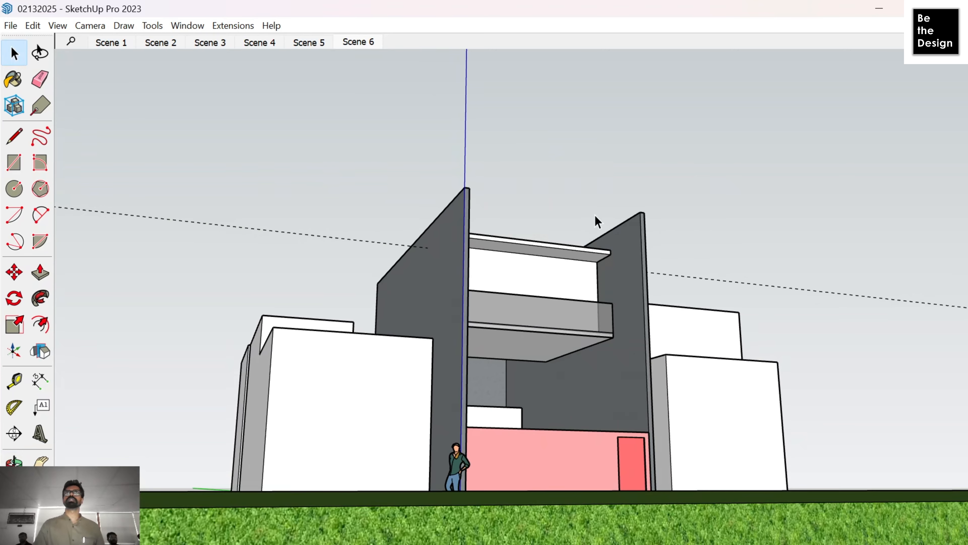
middle_click_drag(568, 215, 357, 216)
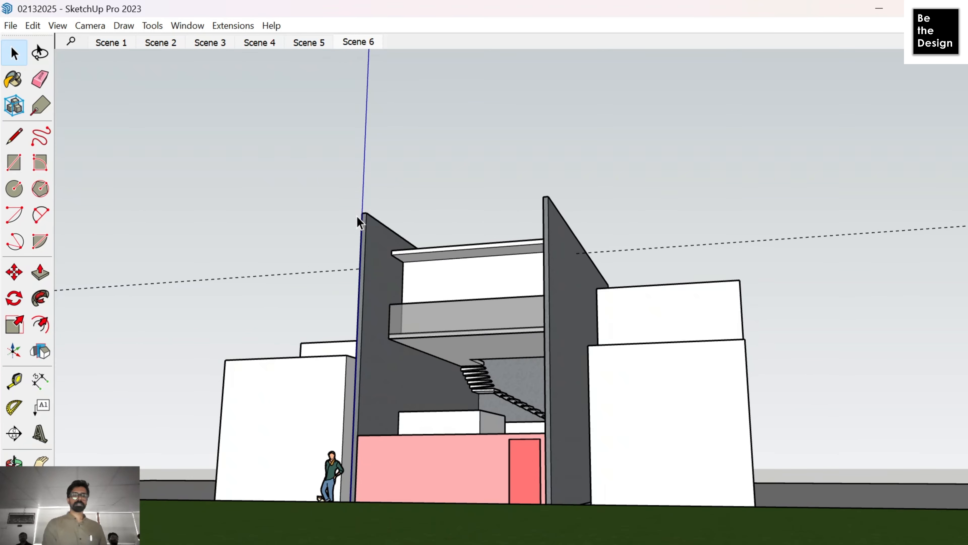
key("ctrl+z")
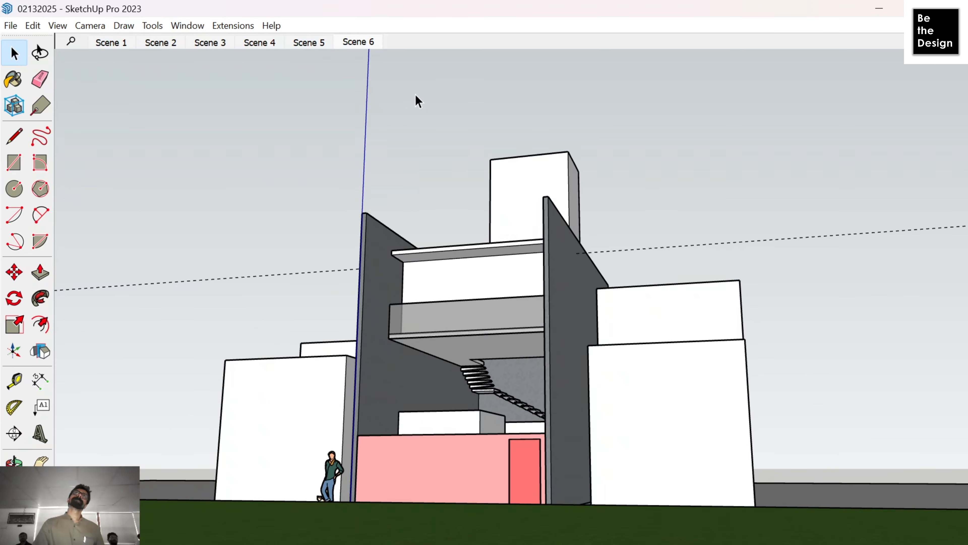
middle_click_drag(512, 198, 495, 147)
key("space")
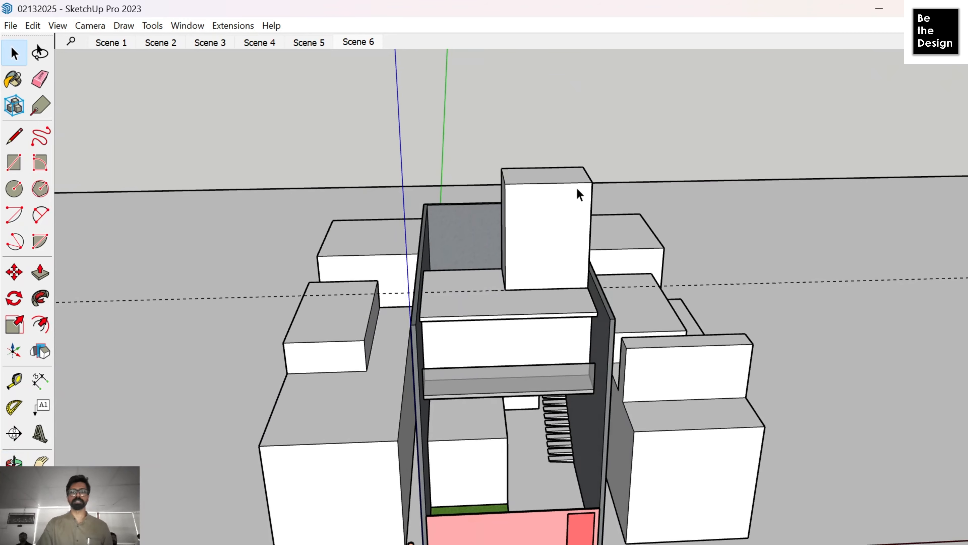
Step: Switch to the browser and close the unneeded 3D Warehouse tabs, keeping the CURTAIN PLANTS search and one model page
key("alt+Tab")
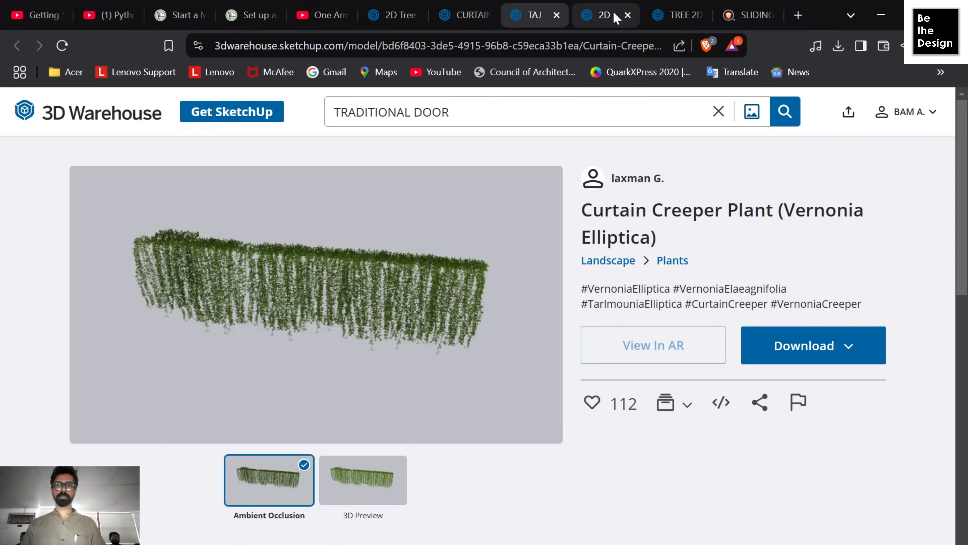
left_click(627, 16)
left_click(628, 15)
left_click(627, 15)
left_click(514, 17)
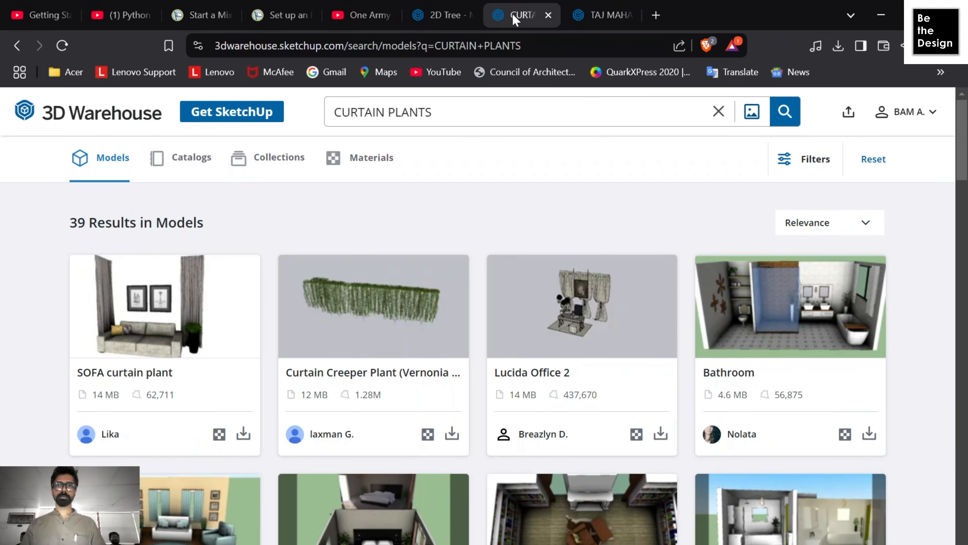
left_click(436, 16)
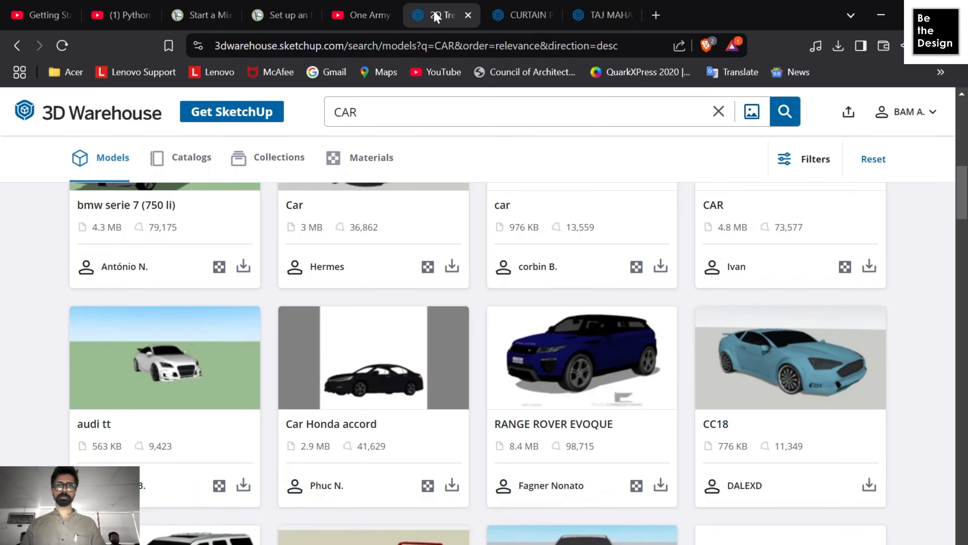
left_click(468, 16)
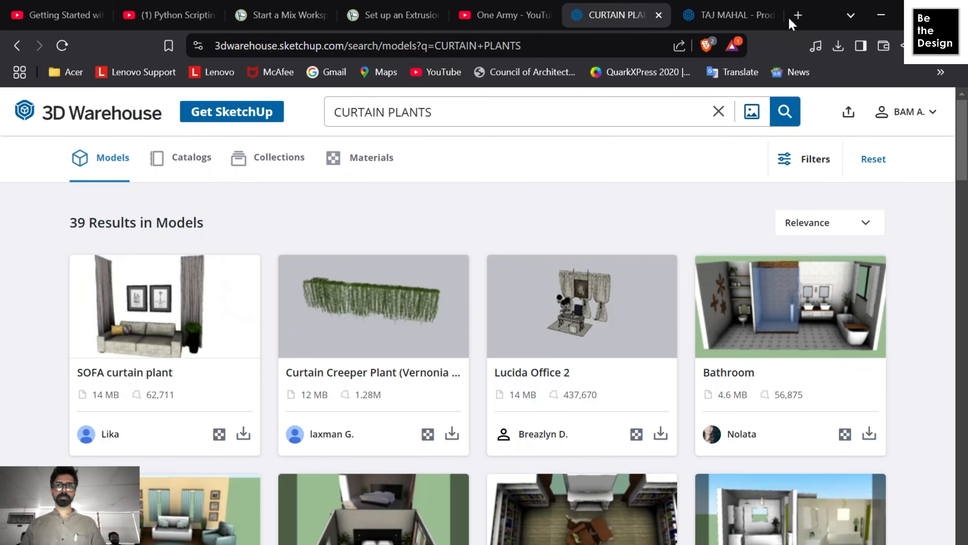
Step: Reload the curtain creeper plant model page and search 3D Warehouse for TRADITIONAL DOOR
left_click(774, 16)
left_click(62, 39)
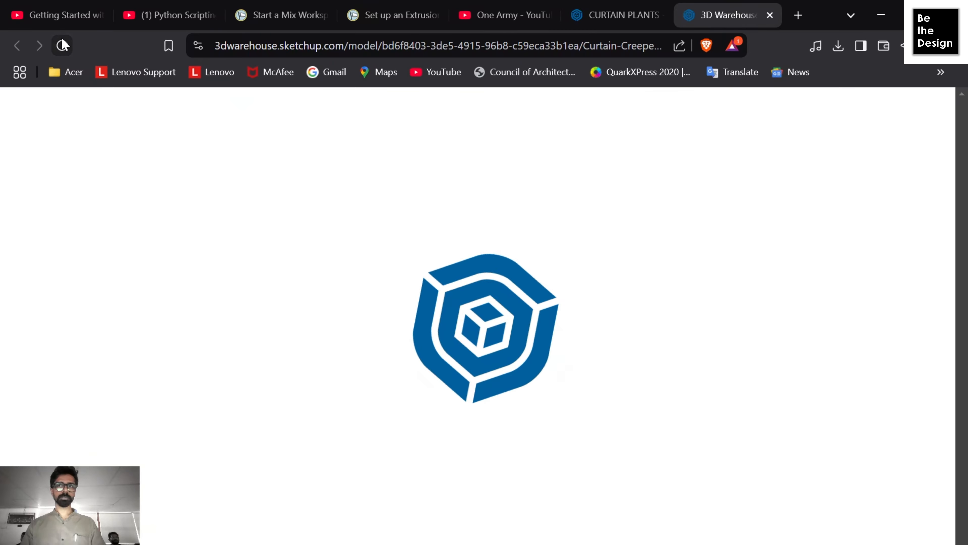
left_click(618, 16)
left_click(698, 17)
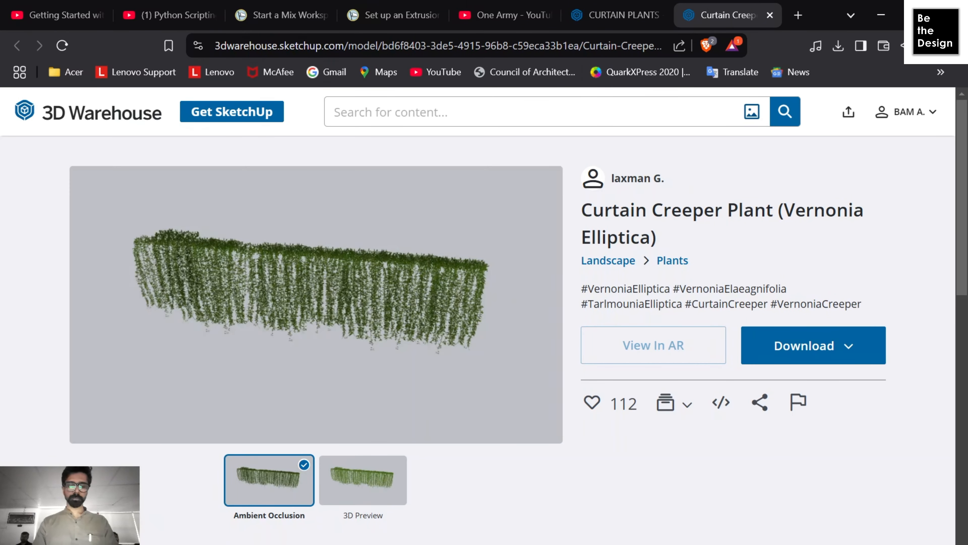
left_click(419, 112)
type("TRADITIONAL DOOR")
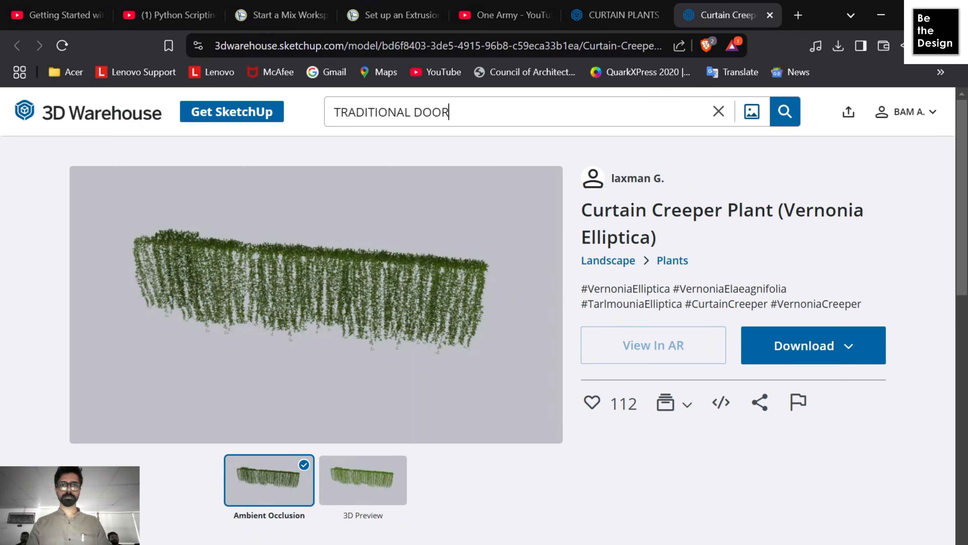
key("Return")
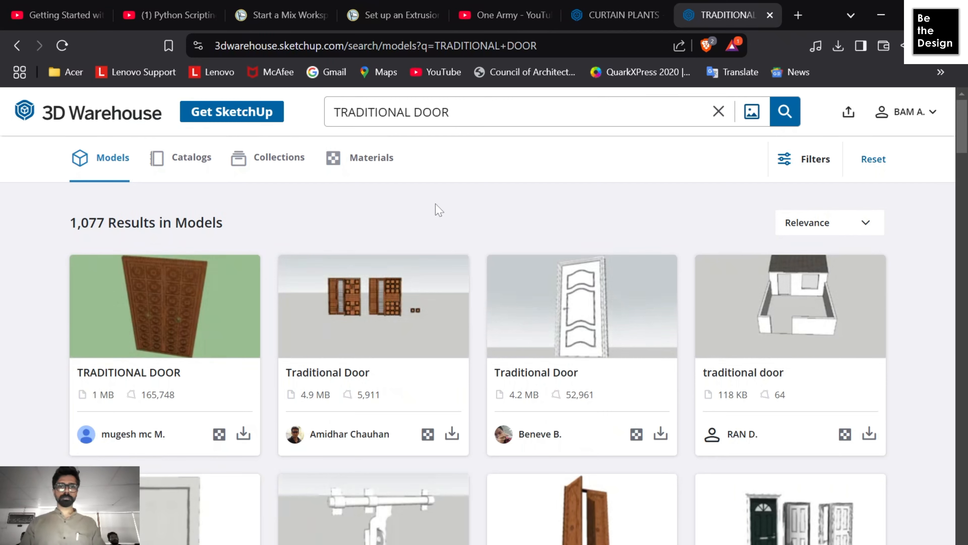
Step: Browse the traditional door results and open the first carved wooden TRADITIONAL DOOR model in a background tab
scroll(201, 281, "down", 2)
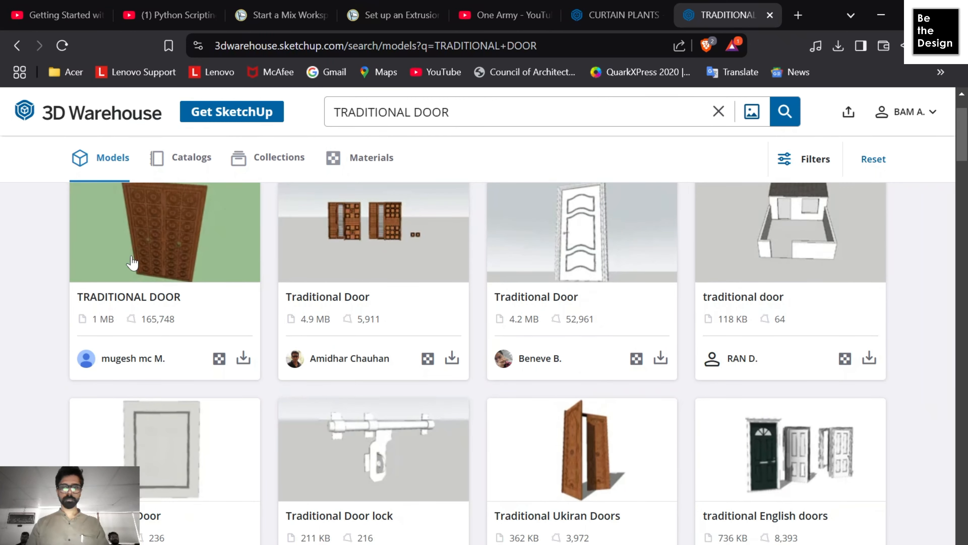
scroll(137, 256, "down", 10)
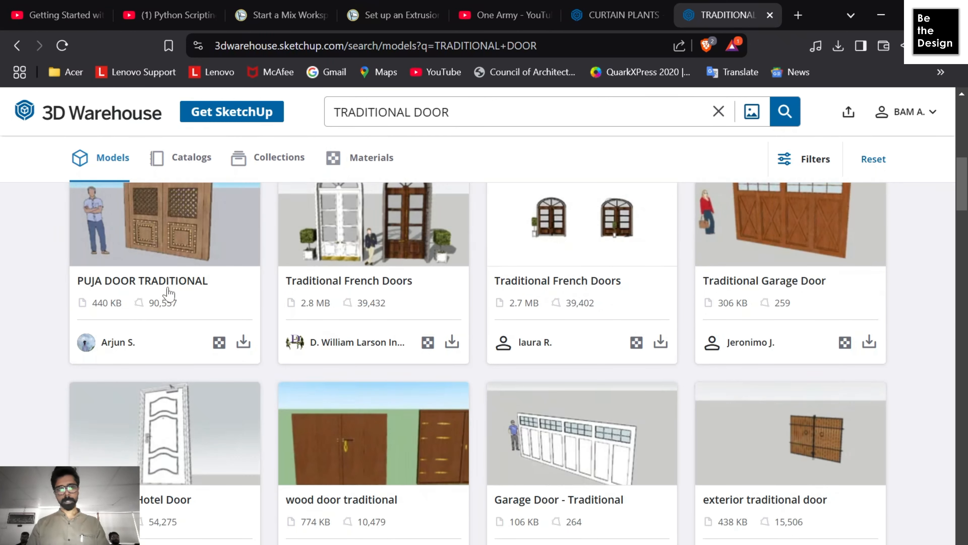
scroll(187, 296, "up", 4)
scroll(209, 267, "down", 13)
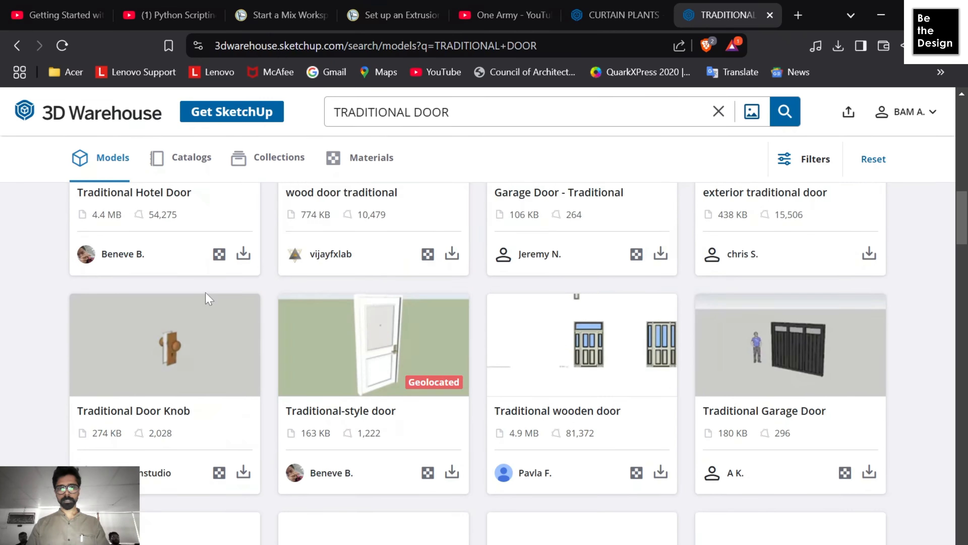
scroll(204, 295, "up", 16)
scroll(198, 298, "up", 8)
middle_click(194, 303)
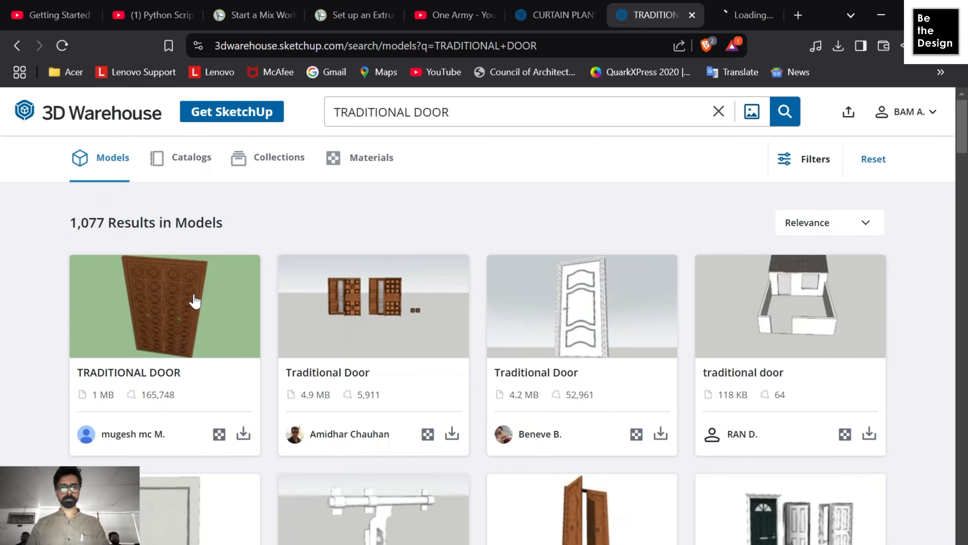
Step: Look further down the results and open the Traditional Main door Nepal model in a background tab
scroll(194, 303, "down", 20)
scroll(195, 302, "down", 10)
scroll(195, 267, "up", 4)
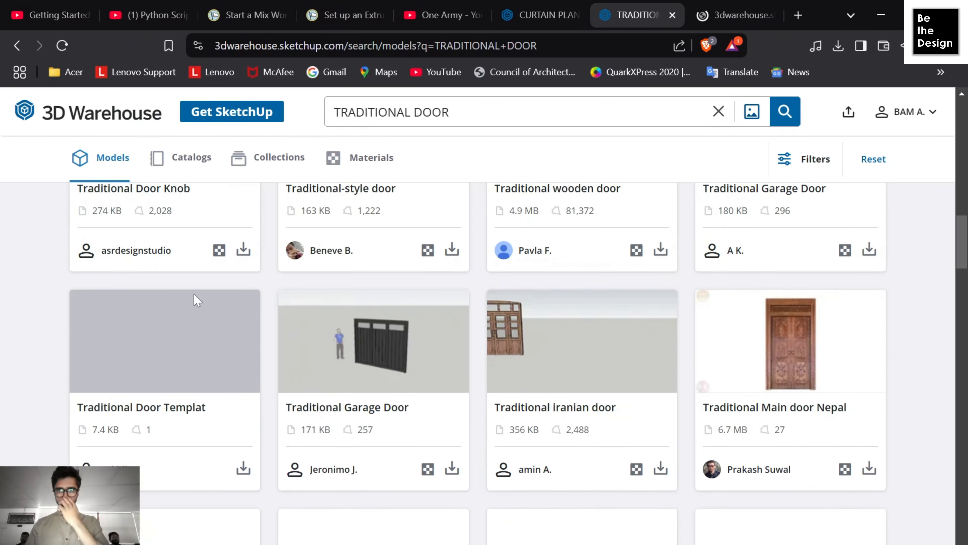
scroll(804, 294, "down", 2)
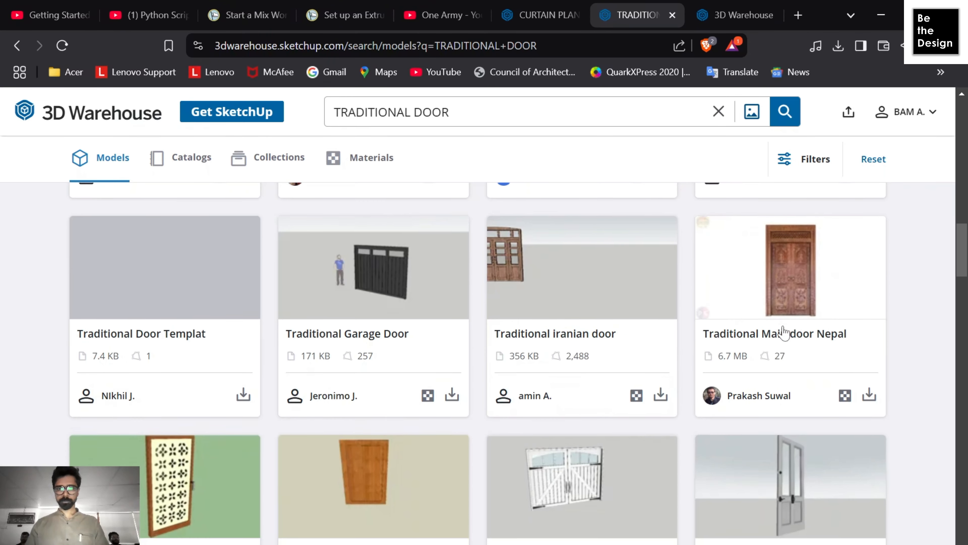
middle_click(781, 301)
Step: Find the Double Greek Traditional Door further down the results and bring up its model page in a new tab
scroll(781, 301, "up", 2)
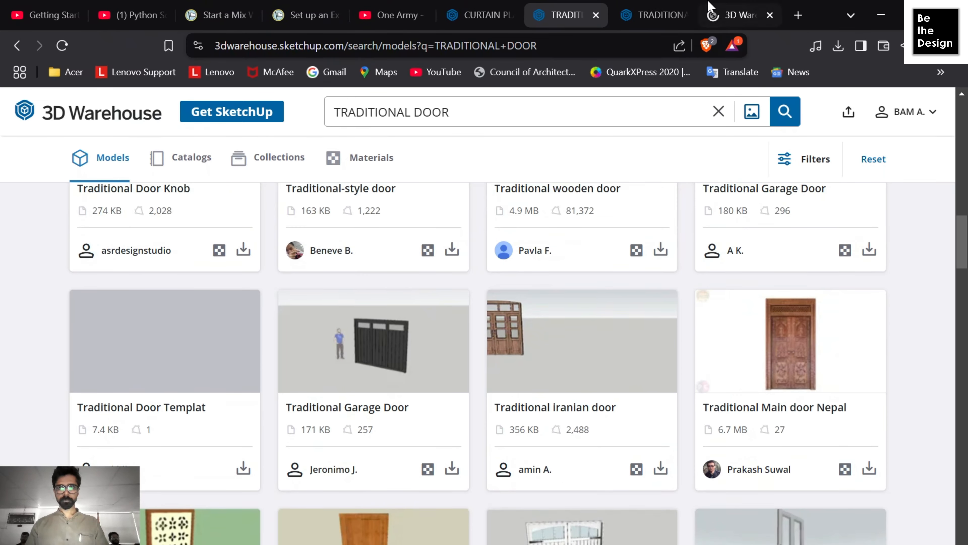
scroll(515, 305, "down", 14)
scroll(514, 305, "up", 6)
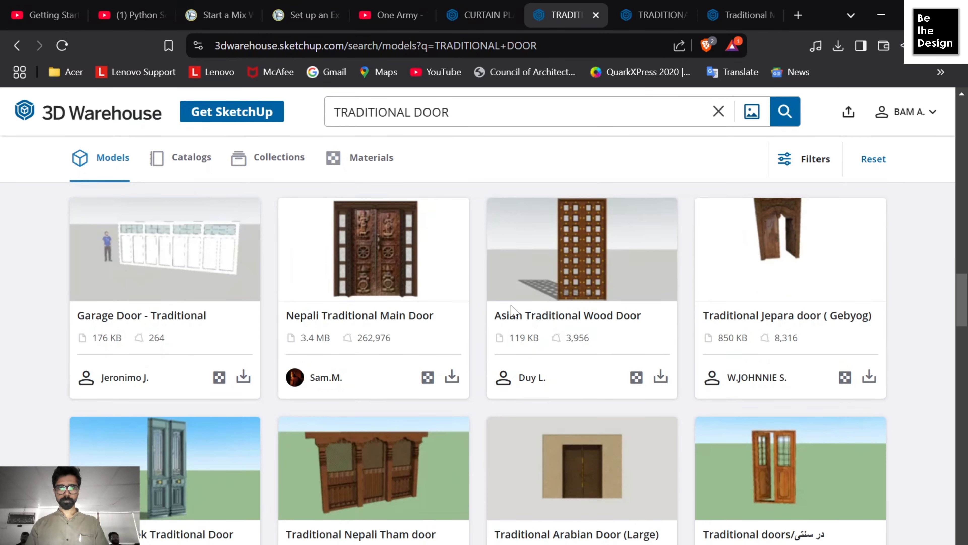
scroll(510, 296, "down", 6)
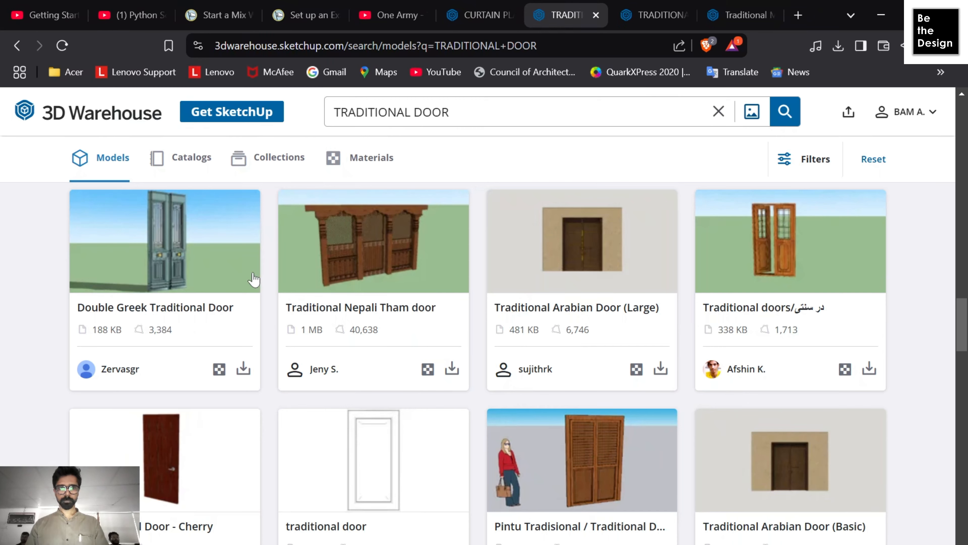
middle_click(166, 263)
left_click(737, 15)
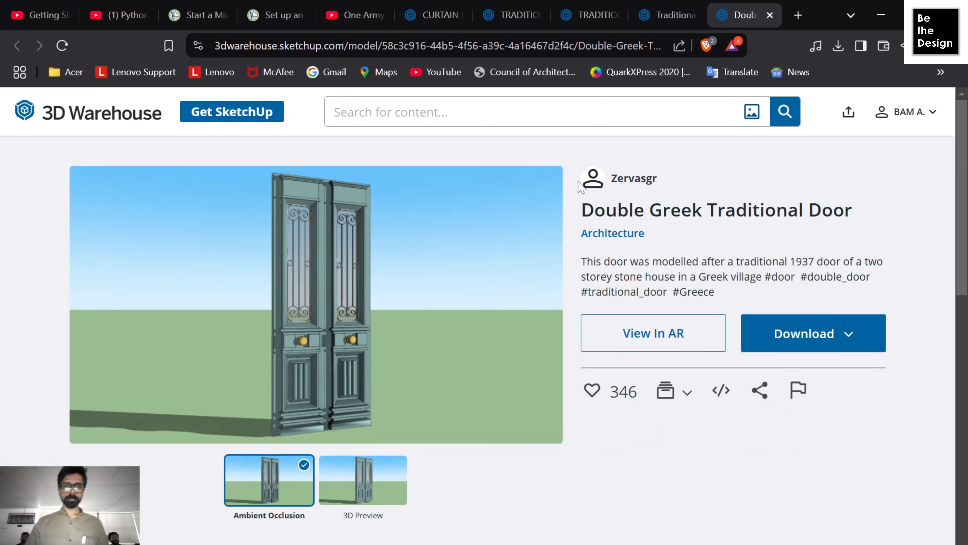
Step: Download the Double Greek Traditional Door as a SketchUp 2023 file into the SKP FILES folder
left_click(819, 341)
left_click(794, 377)
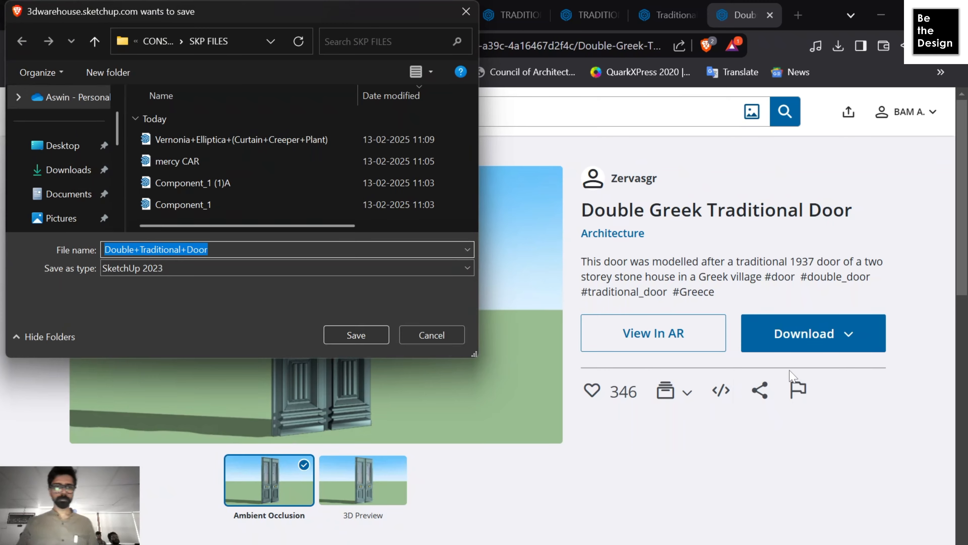
left_click(367, 336)
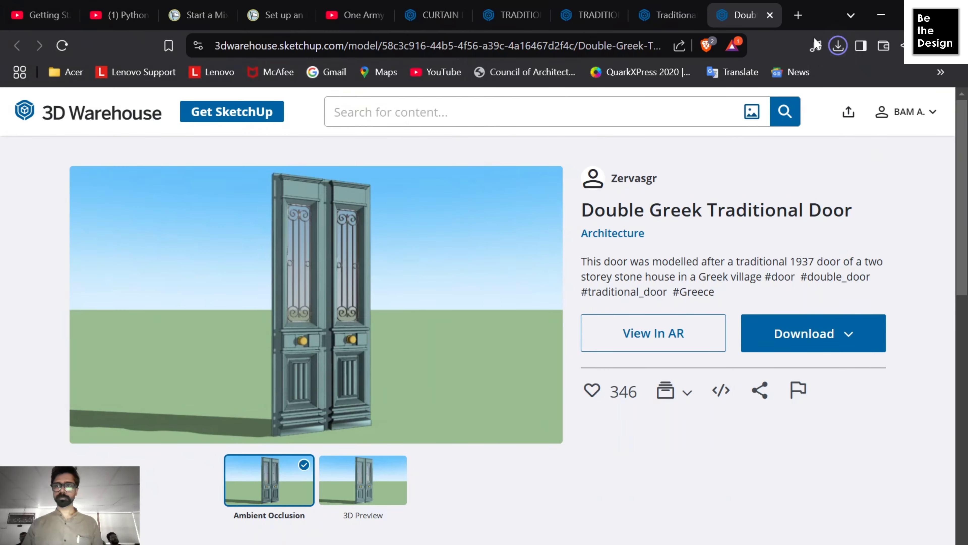
Step: Show the downloaded Double+Traditional+Door file in its folder and import it onto the floor between the grass patches and the stairs in SketchUp
left_click(838, 45)
left_click(781, 110)
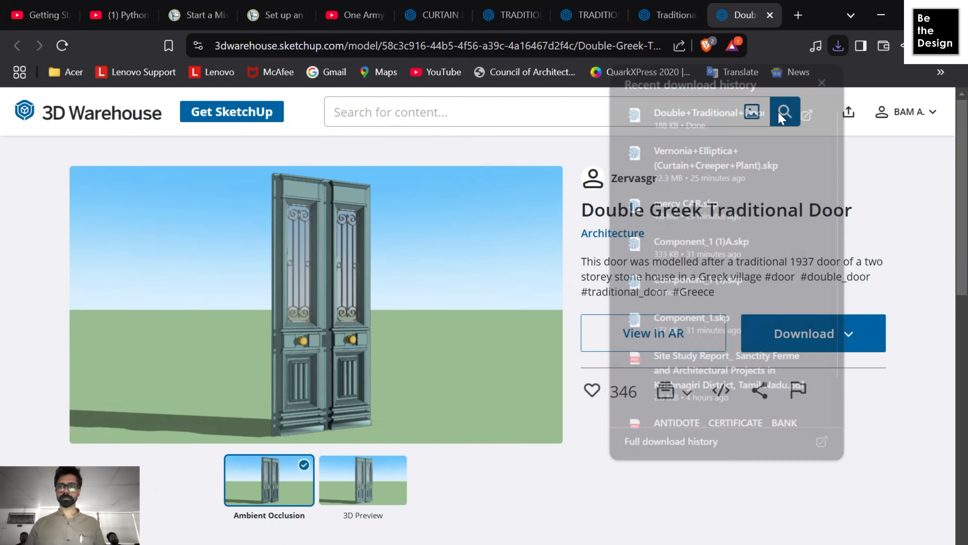
left_click(888, 11)
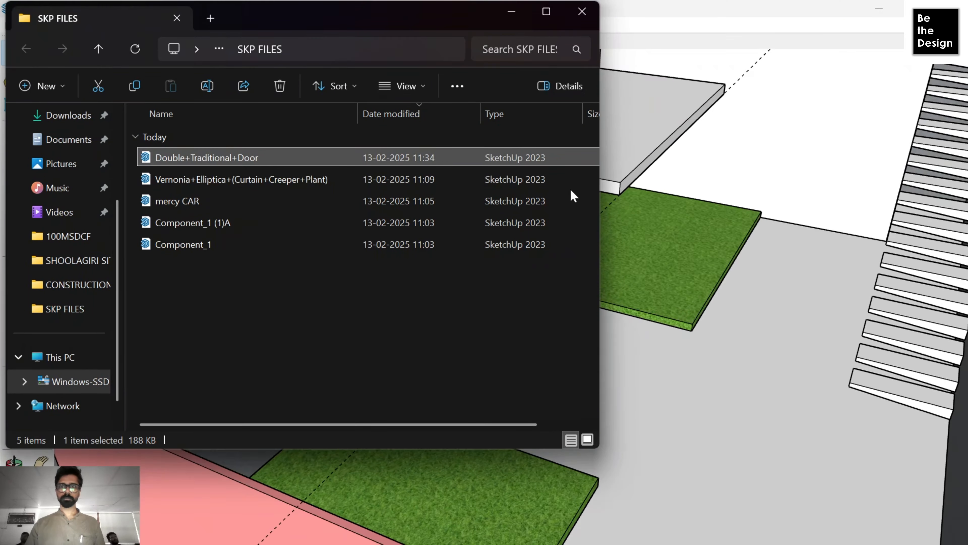
mouse_move(313, 163)
left_mouse_down()
mouse_move(644, 340)
mouse_move(686, 411)
left_mouse_up()
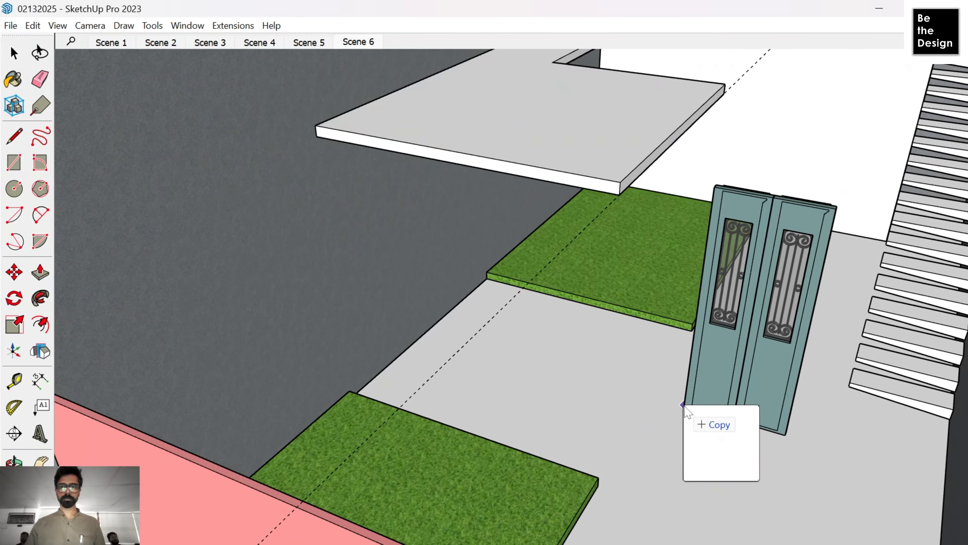
Step: Rotate the imported door on the floor plane so that its side with the knobs faces the front of the house
right_click(750, 397)
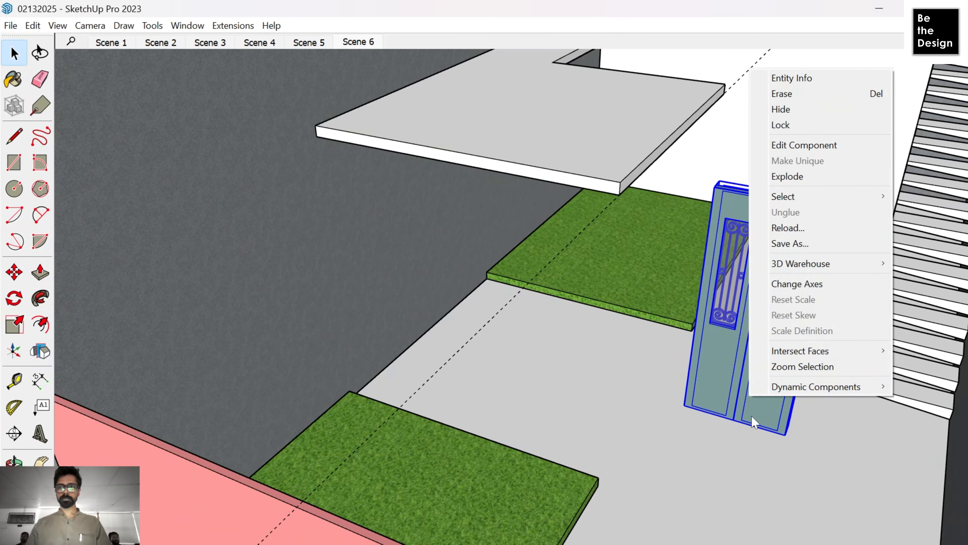
key("q")
key("Escape")
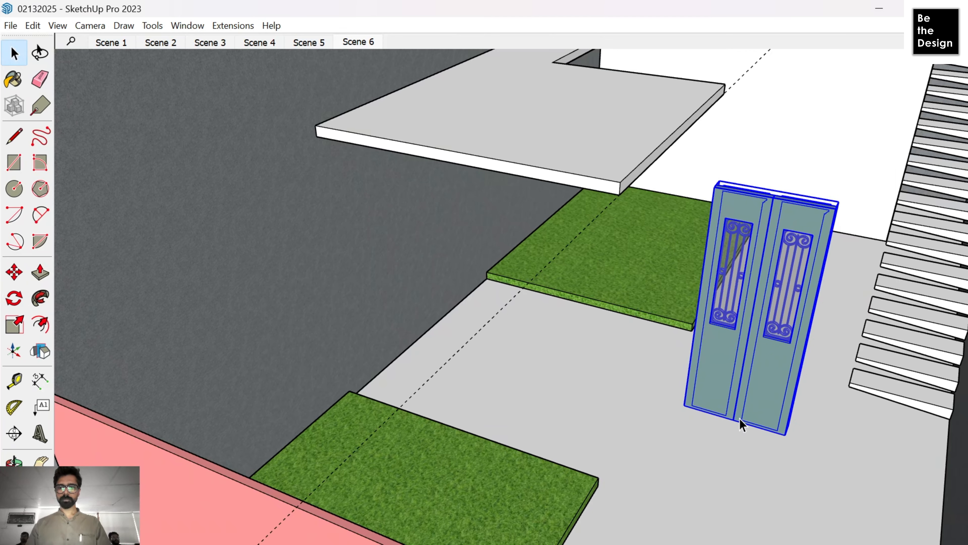
left_click(784, 435)
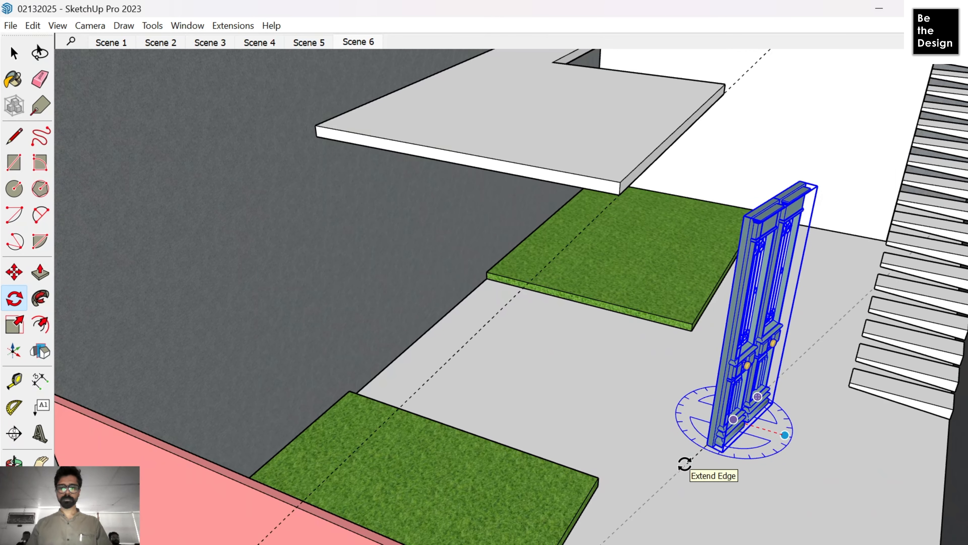
left_click(683, 460)
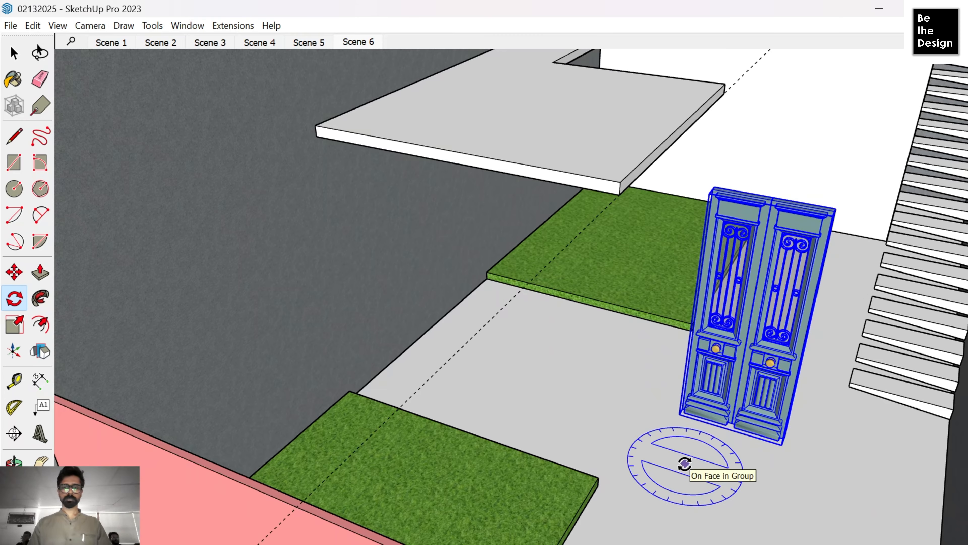
Step: Move the door by its lower corner to the rear edge of the front grass patch
middle_click_drag(671, 454, 670, 401)
scroll(743, 422, "up", 3)
key("m")
scroll(743, 422, "up", 2)
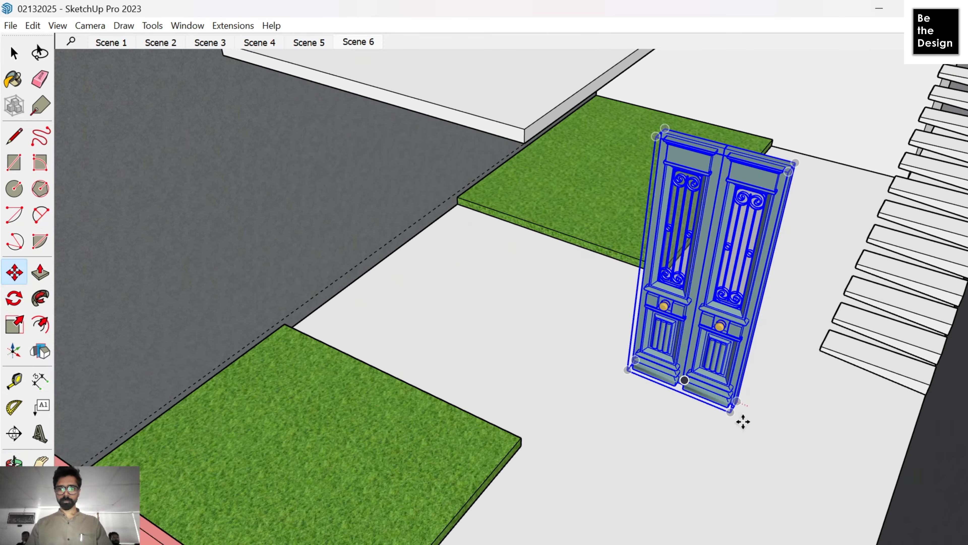
left_click(742, 419)
left_click(443, 408)
scroll(703, 391, "down", 3)
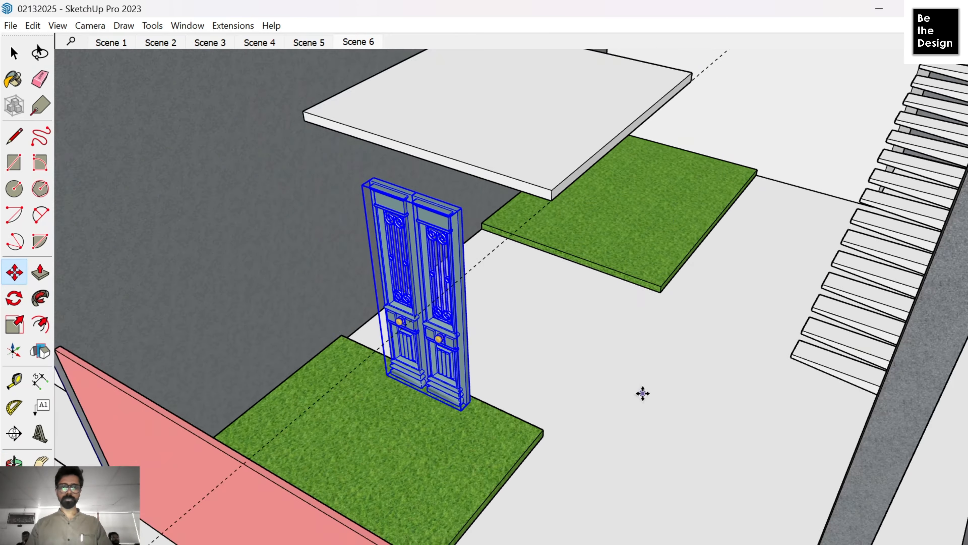
middle_click_drag(703, 392, 623, 458)
scroll(571, 441, "up", 2)
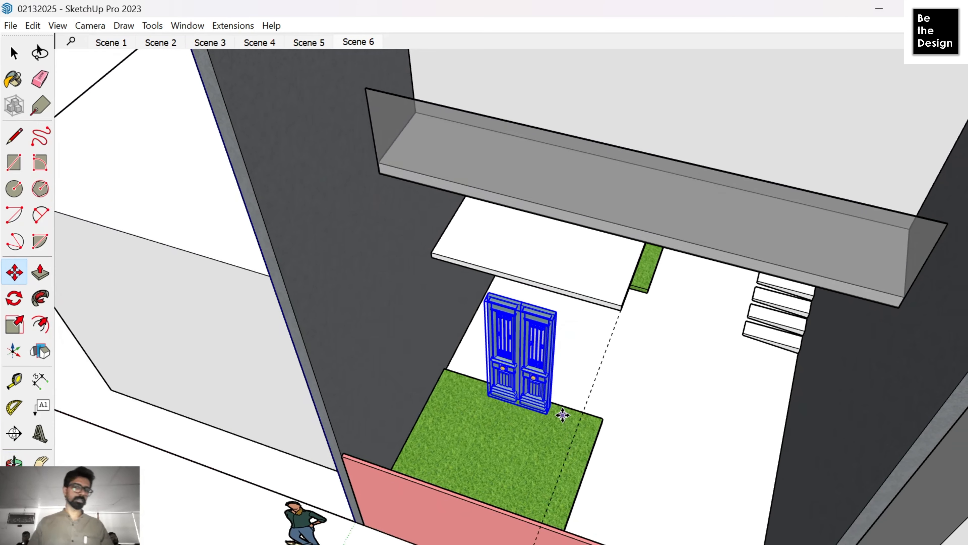
Step: Group the pink front boundary wall together with its red gate panel
scroll(558, 378, "down", 3)
key("space")
left_click(563, 452)
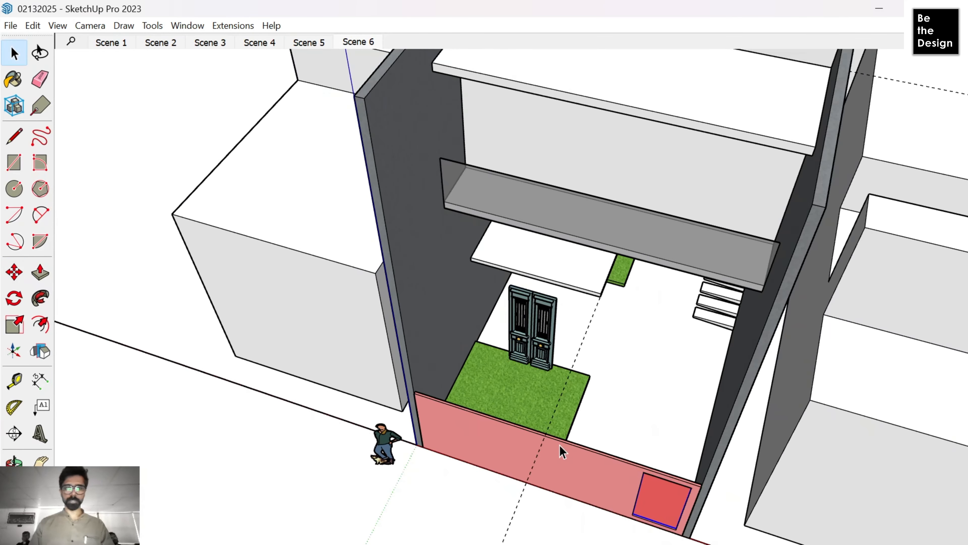
scroll(602, 473, "up", 3)
right_click(609, 492)
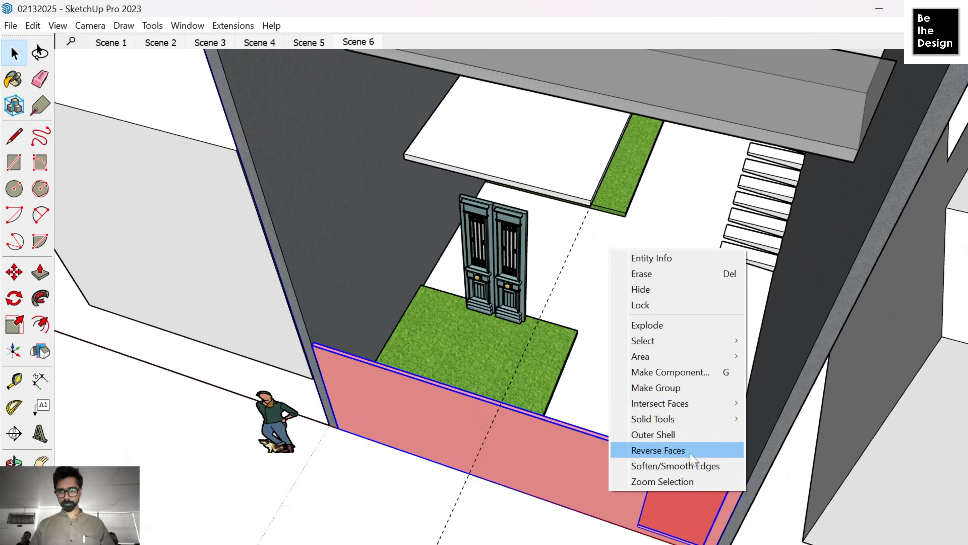
mouse_move(687, 341)
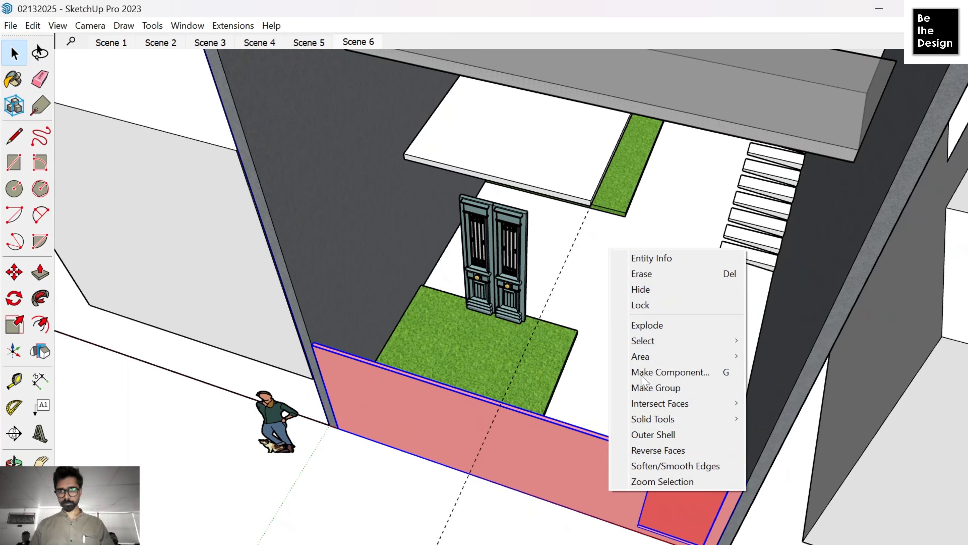
left_click(597, 479)
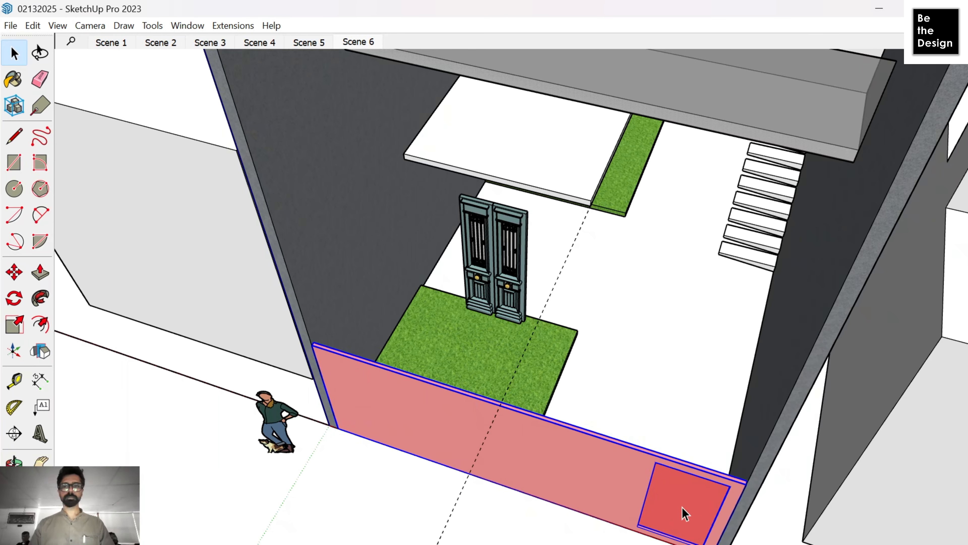
right_click(597, 490)
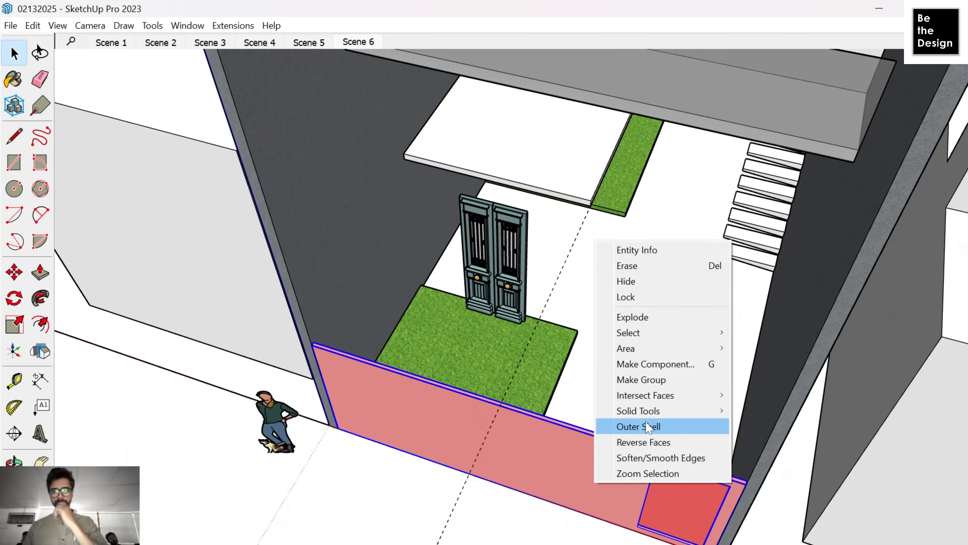
left_click(664, 385)
Step: Place a vertical guide from the white slab's free front corner to its front corner at the dark wall
scroll(511, 364, "up", 8)
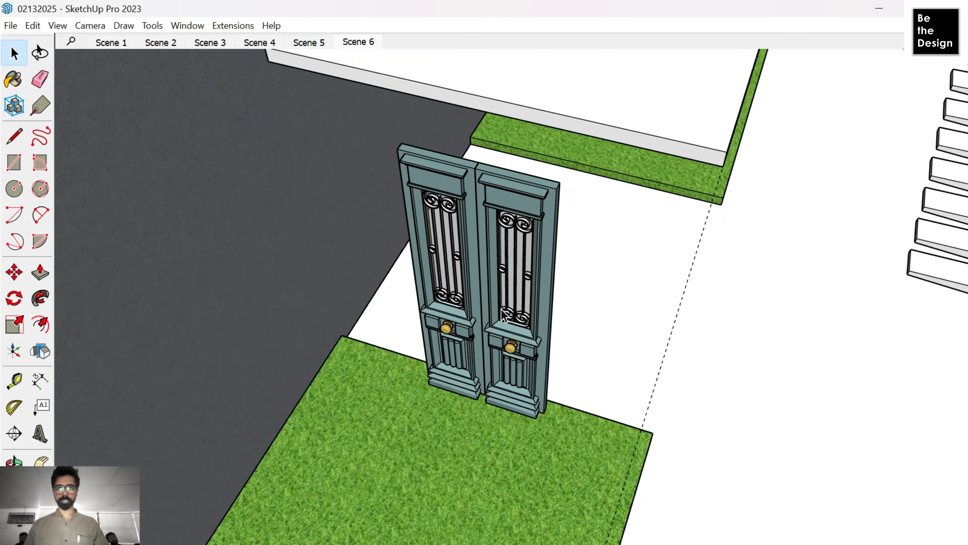
scroll(511, 365, "down", 5)
scroll(496, 256, "up", 5)
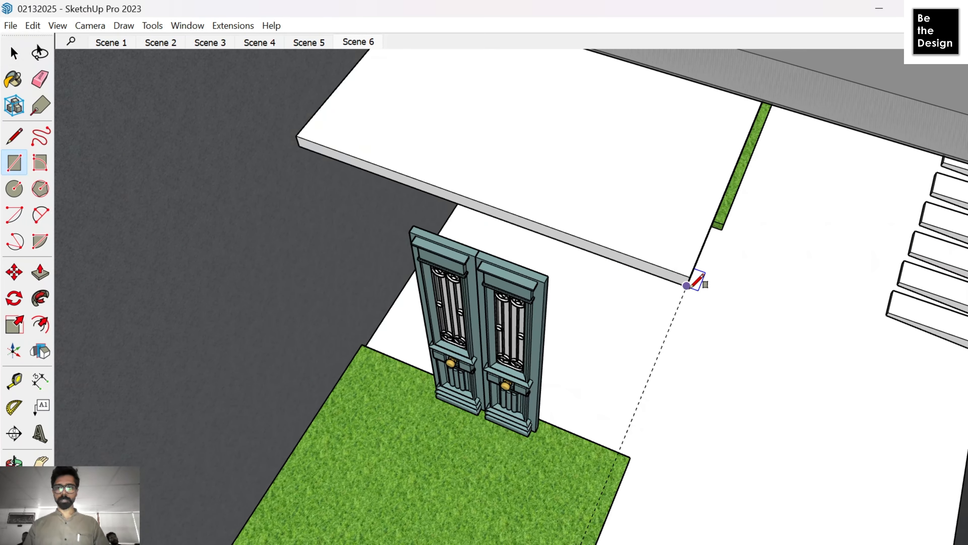
left_click(687, 285)
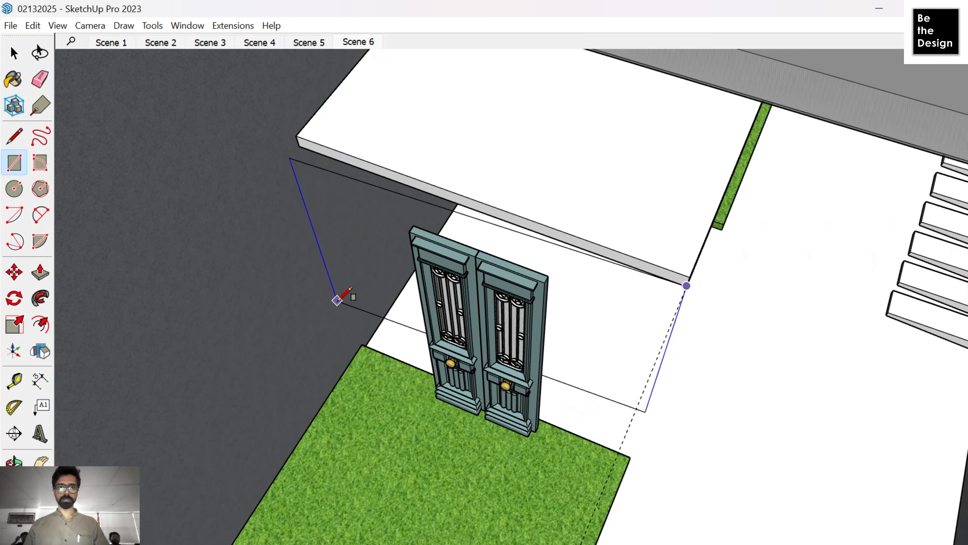
key("t")
scroll(683, 262, "up", 5)
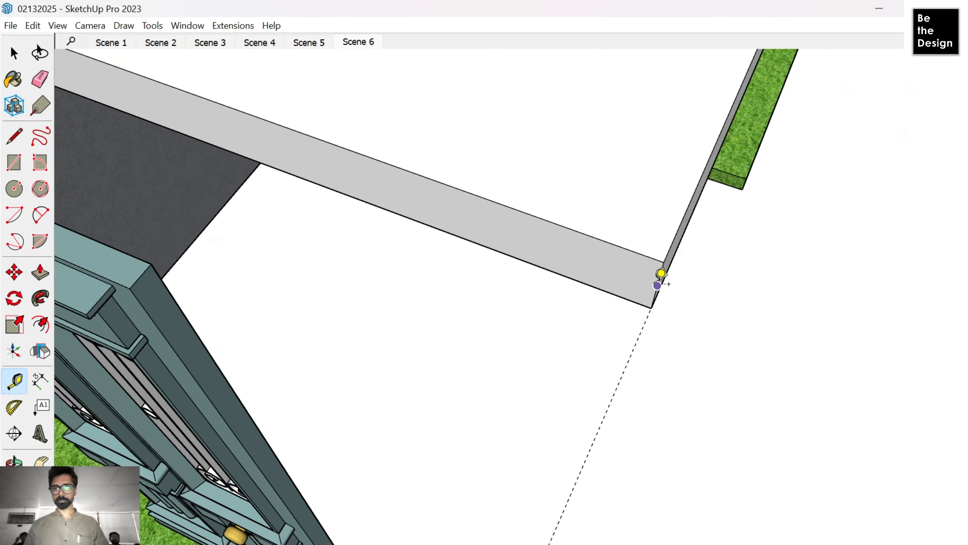
left_click(657, 285)
scroll(659, 285, "down", 5)
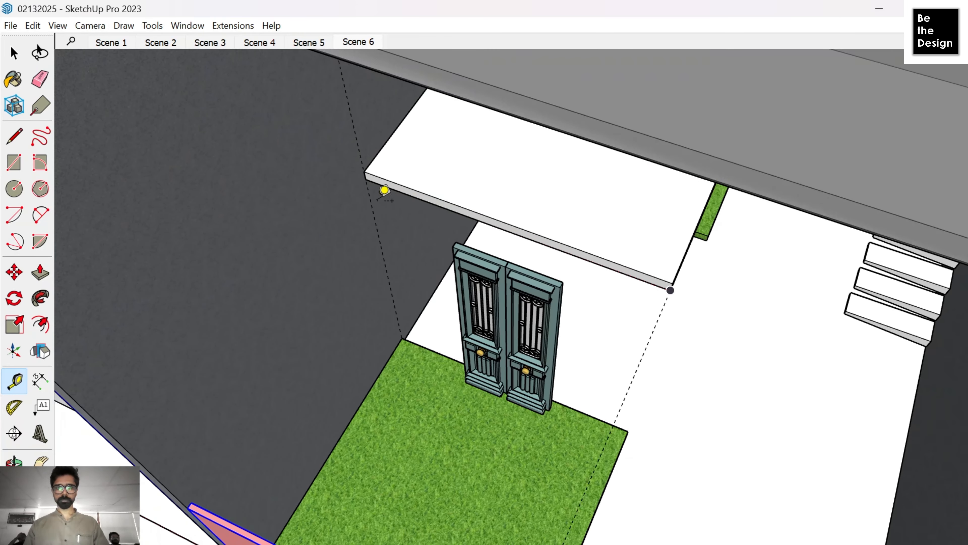
Step: Draw a vertical rectangle behind the door, from the slab's front corner at the dark wall to the grass patch's opposite rear corner
scroll(378, 192, "up", 3)
key("r")
left_click(361, 171)
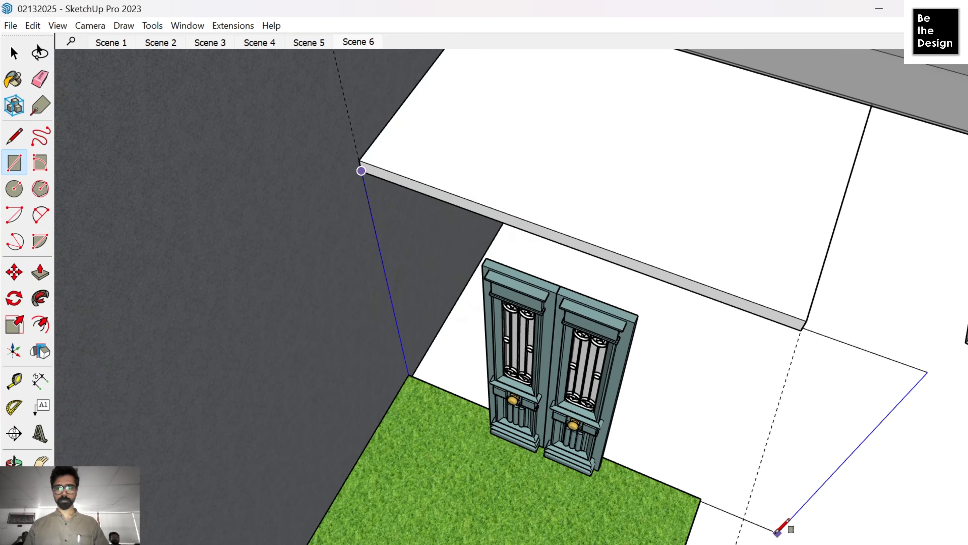
scroll(755, 503, "up", 3)
scroll(759, 495, "down", 6)
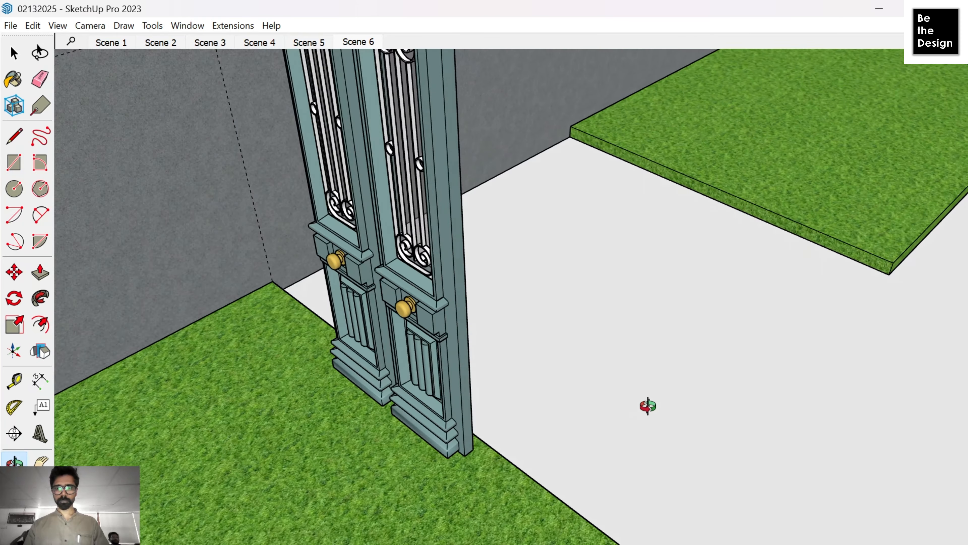
key("t")
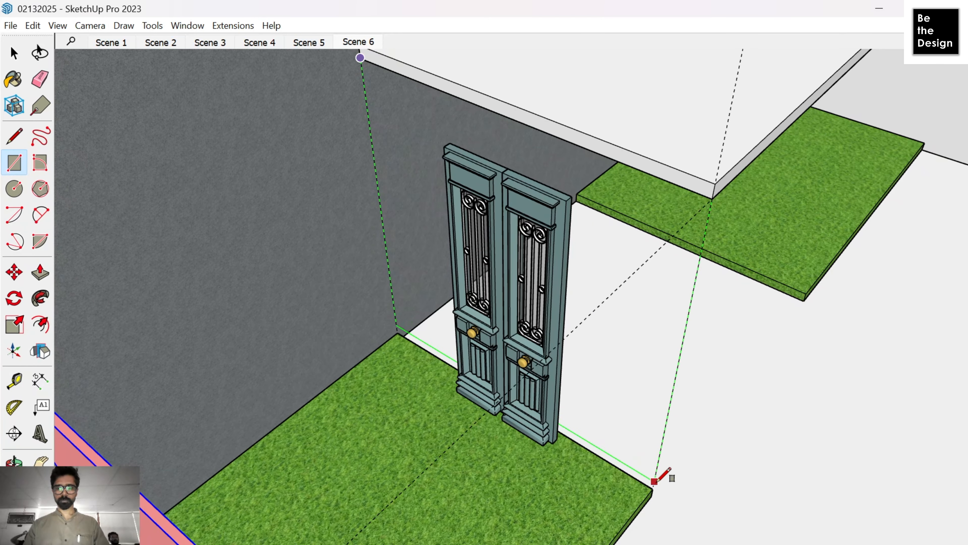
left_click(652, 489)
Step: Group the new vertical rectangle and extrude its face slightly into a thin wall panel
key("space")
right_click(628, 200)
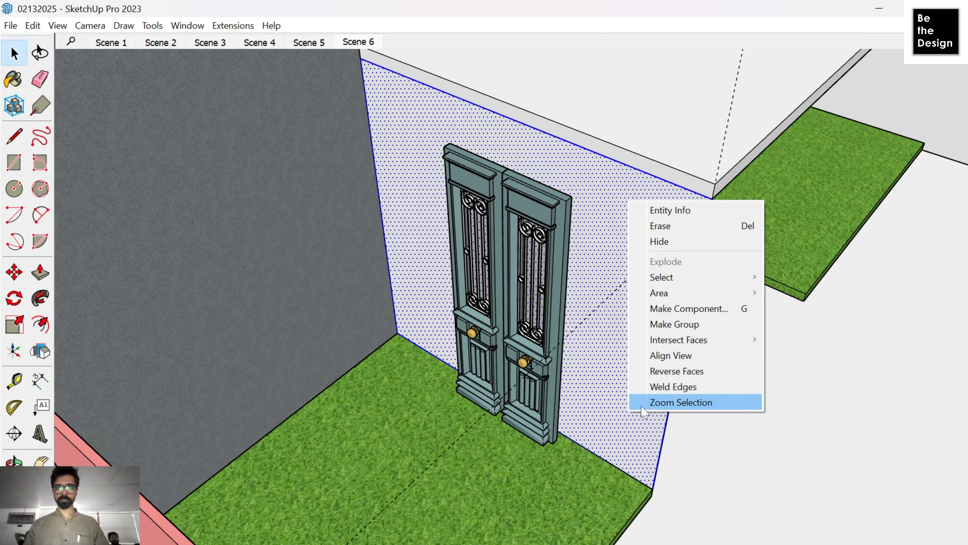
left_click(696, 330)
double_click(631, 371)
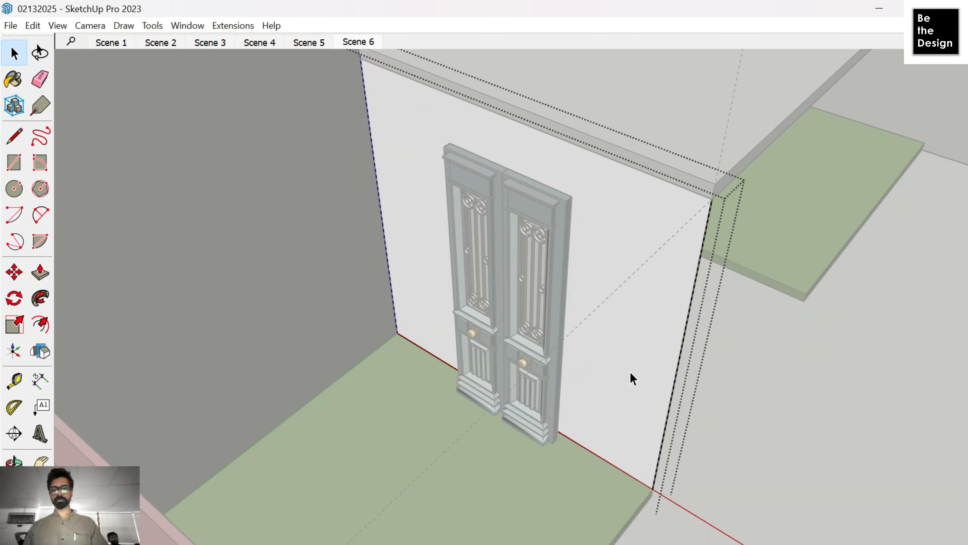
key("p")
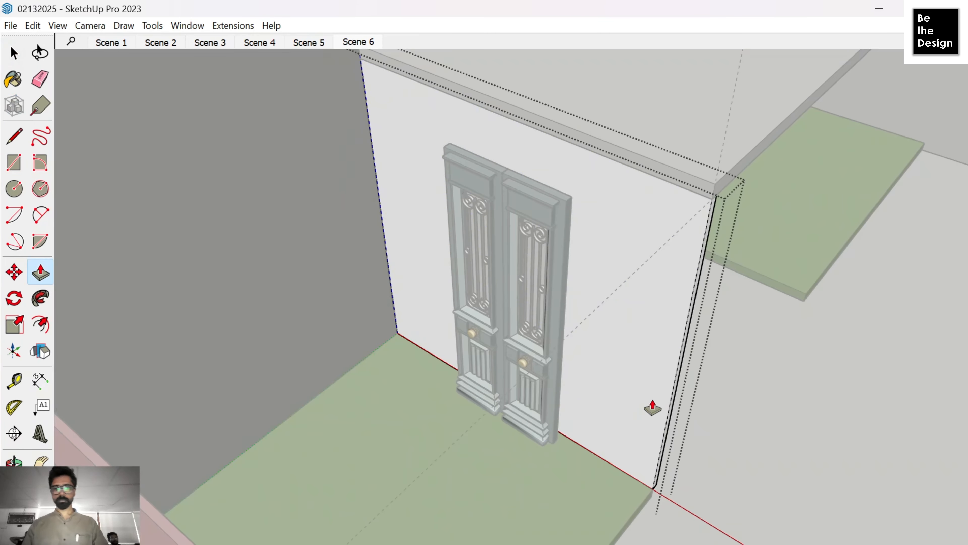
key("Return")
key("space")
key("Escape")
Step: Paint the thin wall panel behind the door with the Translucent Glass Gray material
key("b")
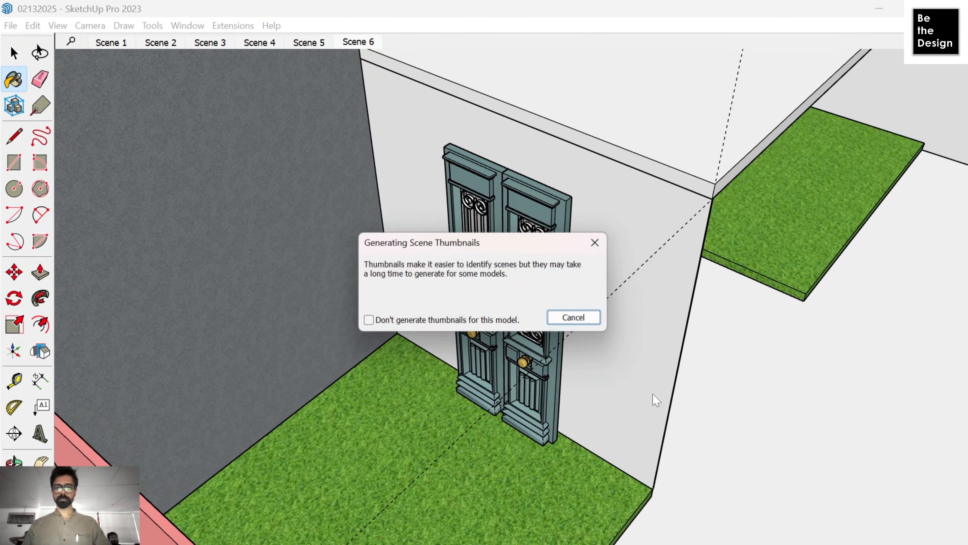
scroll(653, 394, "down", 3)
left_click(559, 317)
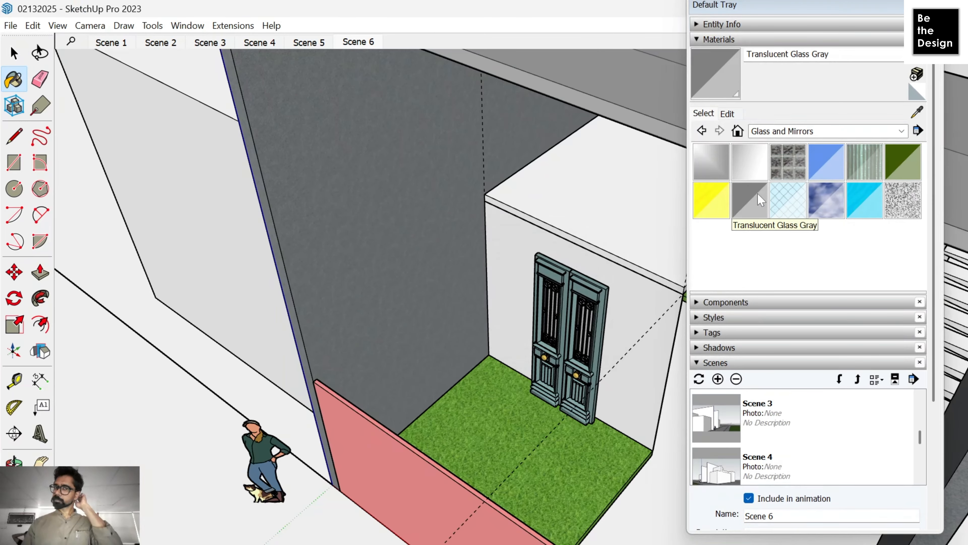
scroll(633, 381, "up", 6)
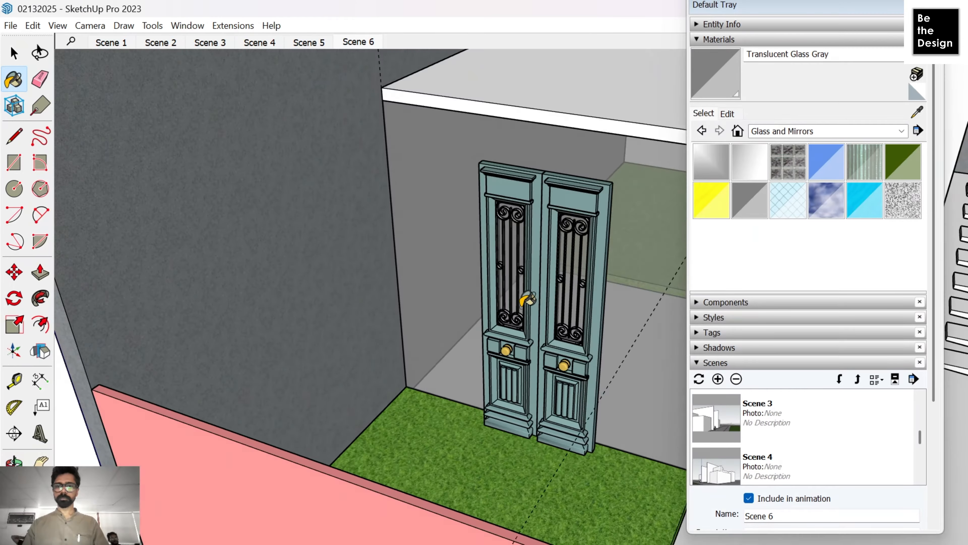
Step: Move the double door back by its lower corner so that its frame sits in the glass panel
scroll(528, 299, "down", 3)
key("space")
left_click(534, 343)
scroll(389, 406, "up", 8)
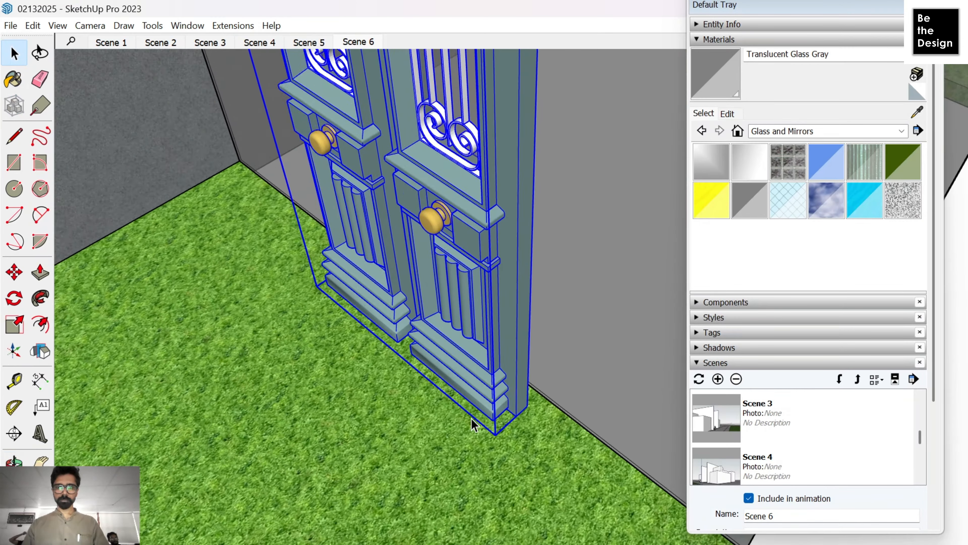
middle_click_drag(473, 425, 457, 439)
key("m")
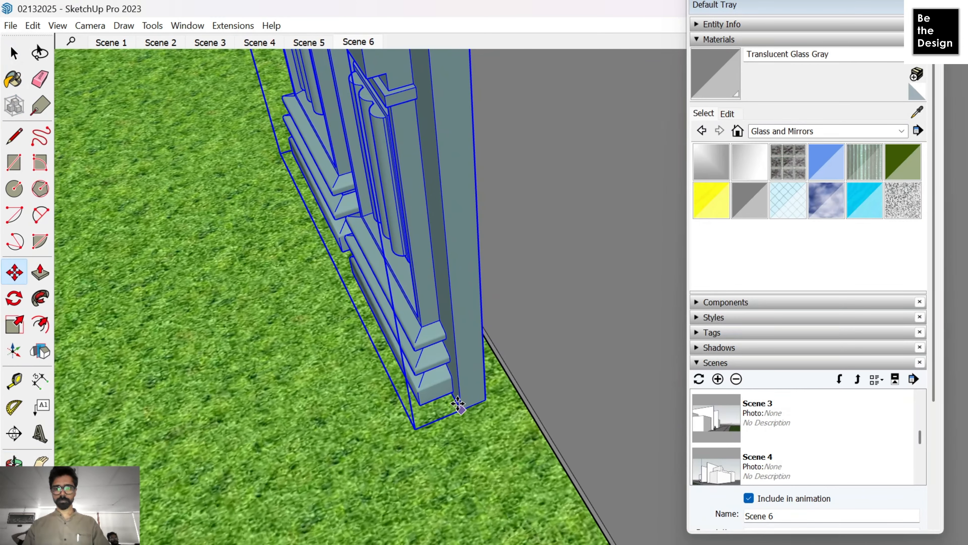
middle_click_drag(457, 403, 612, 433)
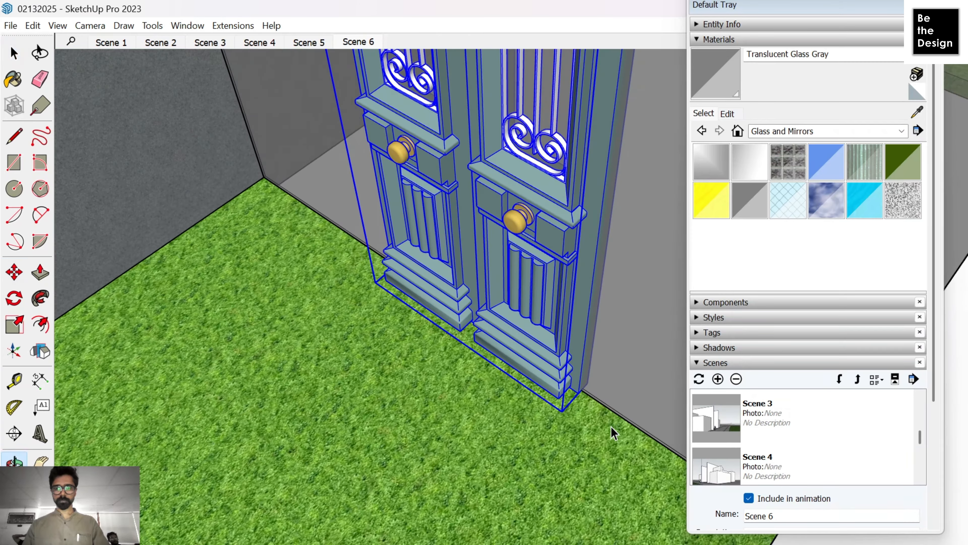
Step: Inside the glass panel group, draw a rectangle following the door's outline from its upper corner to the opposite lower corner
scroll(519, 325, "down", 7)
middle_click_drag(518, 325, 674, 266)
double_click(583, 260)
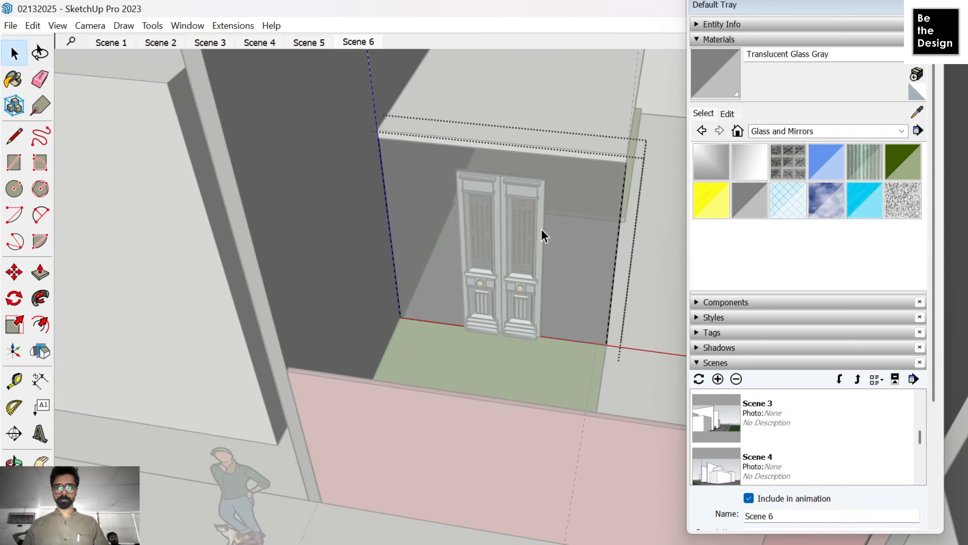
scroll(467, 160, "up", 5)
left_click(460, 192)
scroll(471, 206, "up", 3)
key("r")
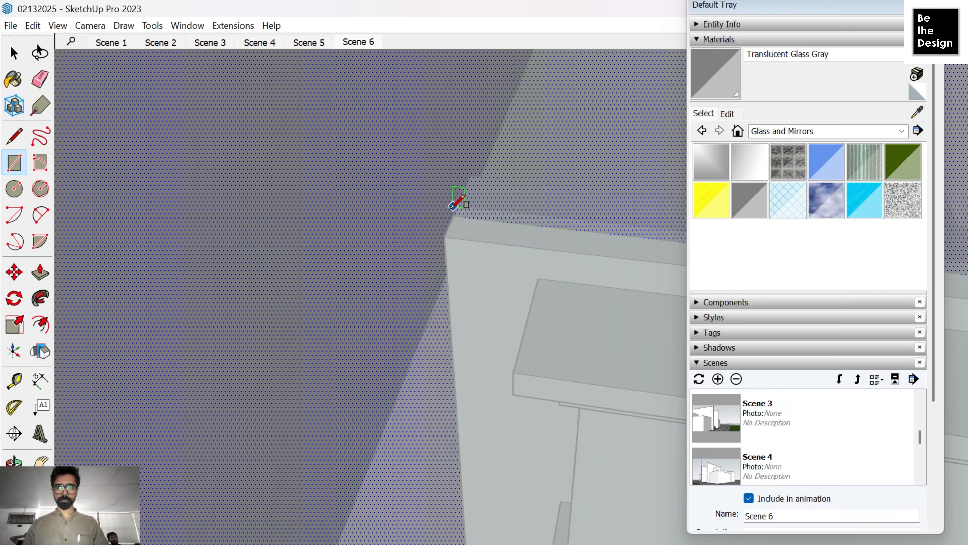
scroll(338, 125, "down", 8)
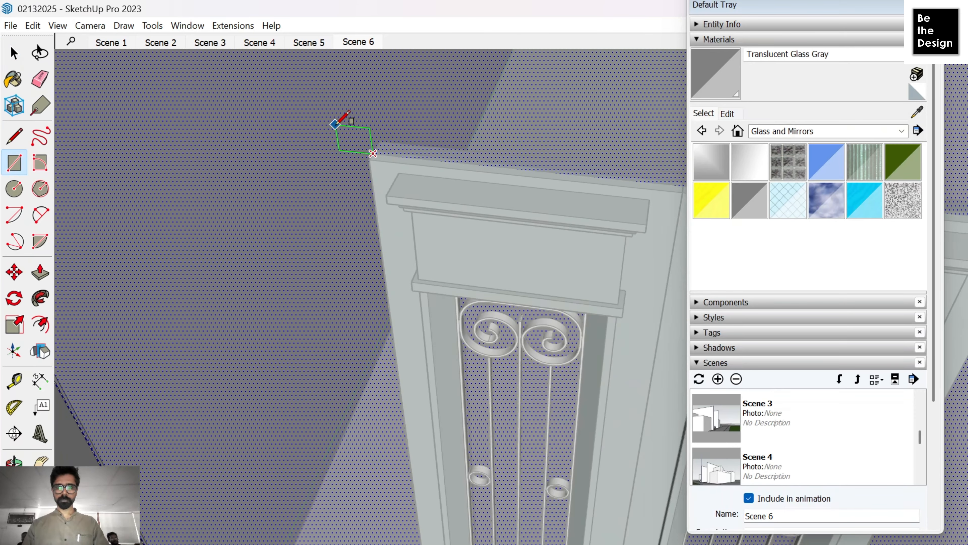
scroll(559, 490, "up", 5)
middle_click_drag(560, 494, 376, 462)
scroll(422, 494, "up", 6)
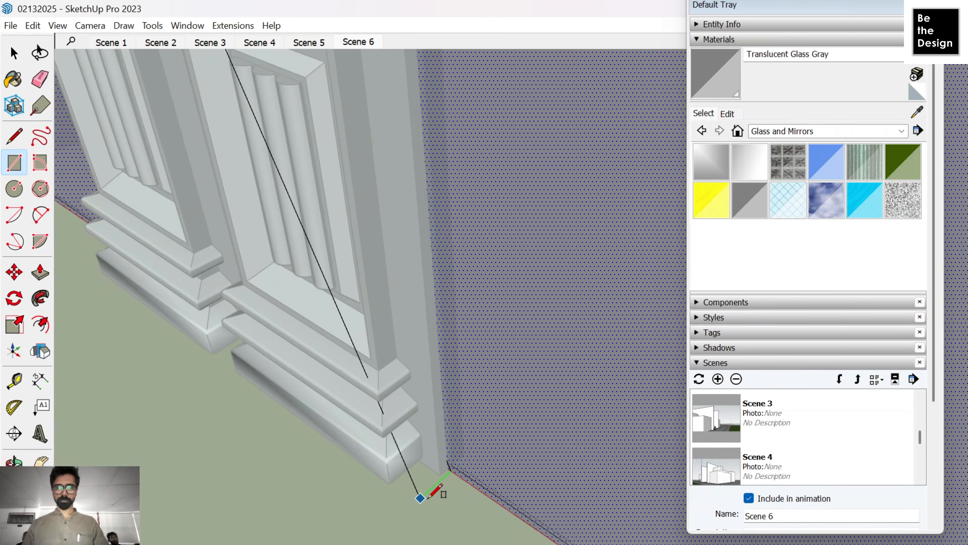
left_click(452, 453)
scroll(518, 454, "down", 5)
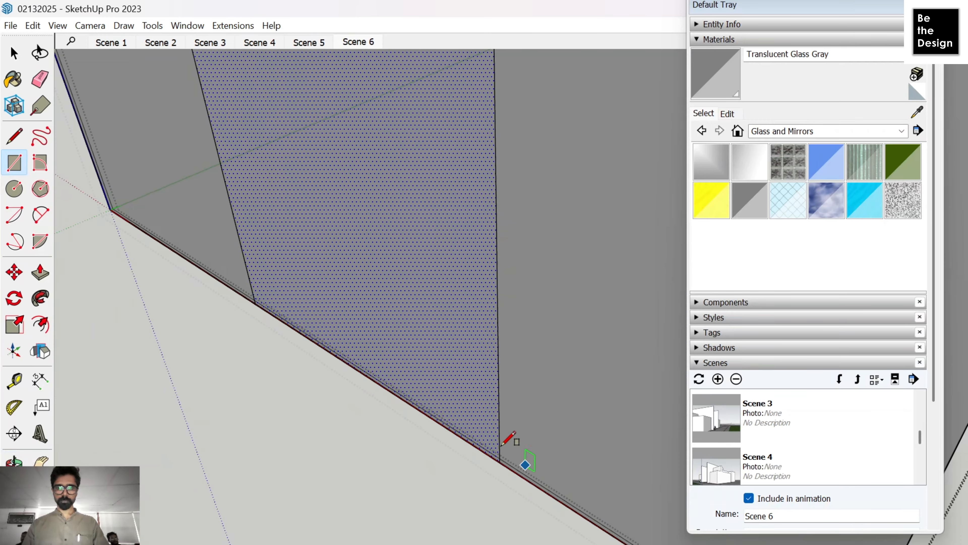
key("space")
scroll(421, 324, "down", 10)
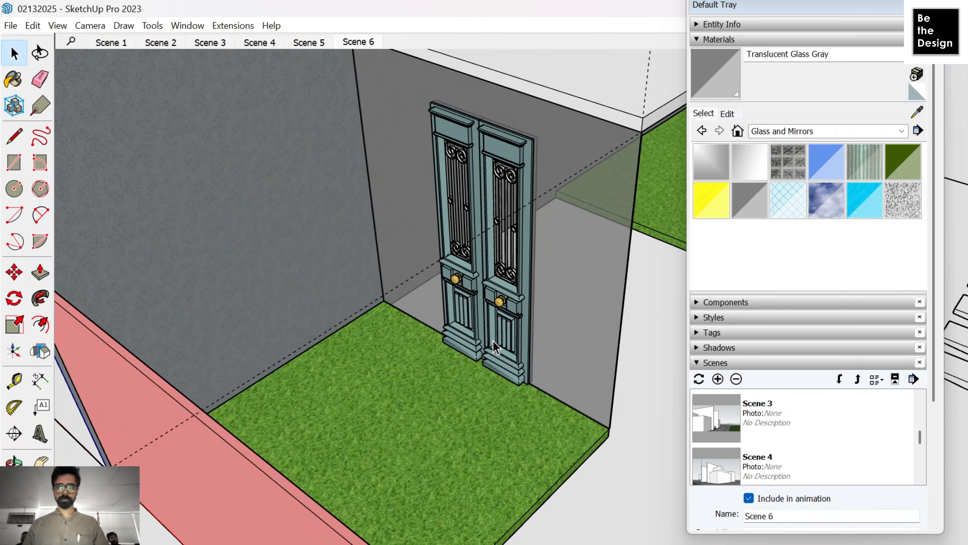
Step: Examine how the double door and the glass panel fit the entrance from above, from the street and up close
middle_click_drag(495, 347, 388, 152)
middle_click_drag(625, 485, 553, 534)
scroll(539, 285, "down", 8)
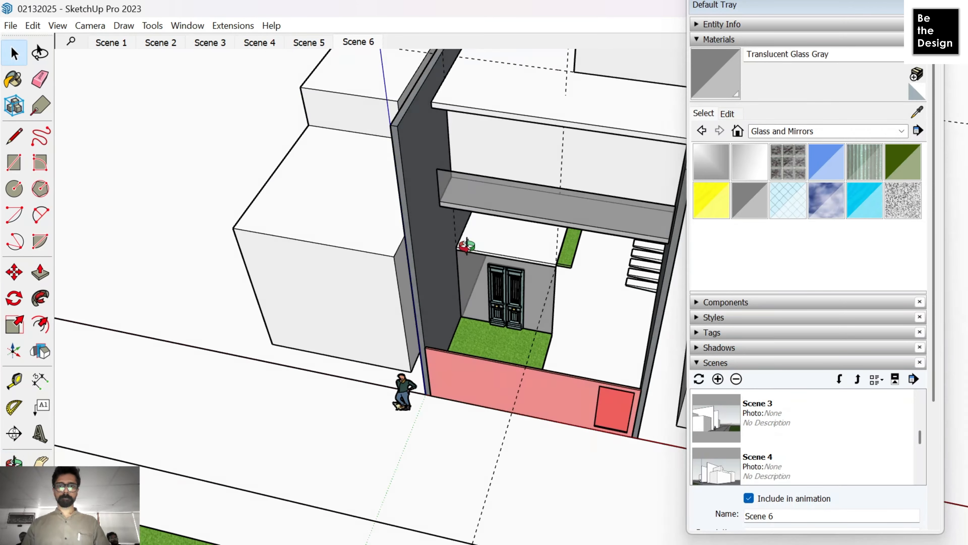
middle_click_drag(464, 247, 431, 183)
scroll(499, 294, "down", 6)
scroll(489, 268, "up", 12)
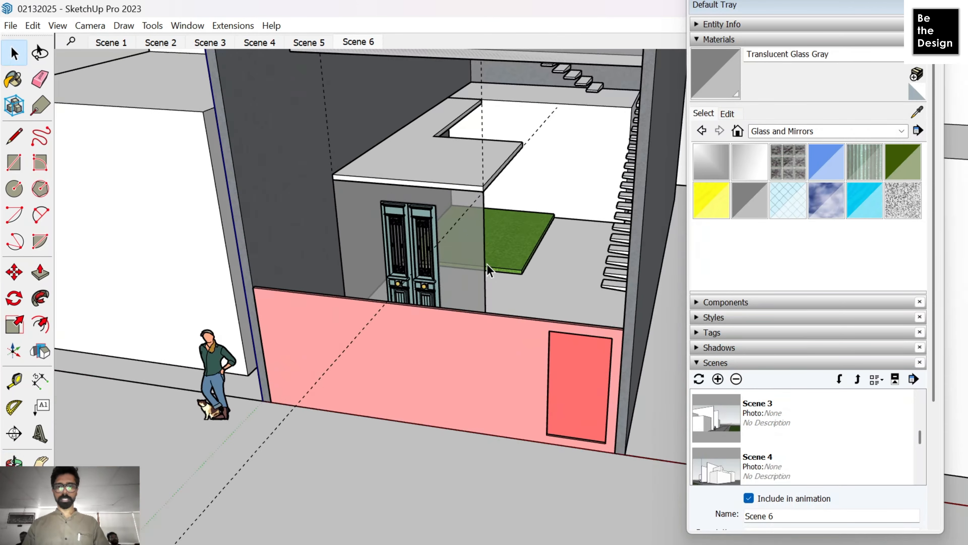
scroll(431, 263, "down", 6)
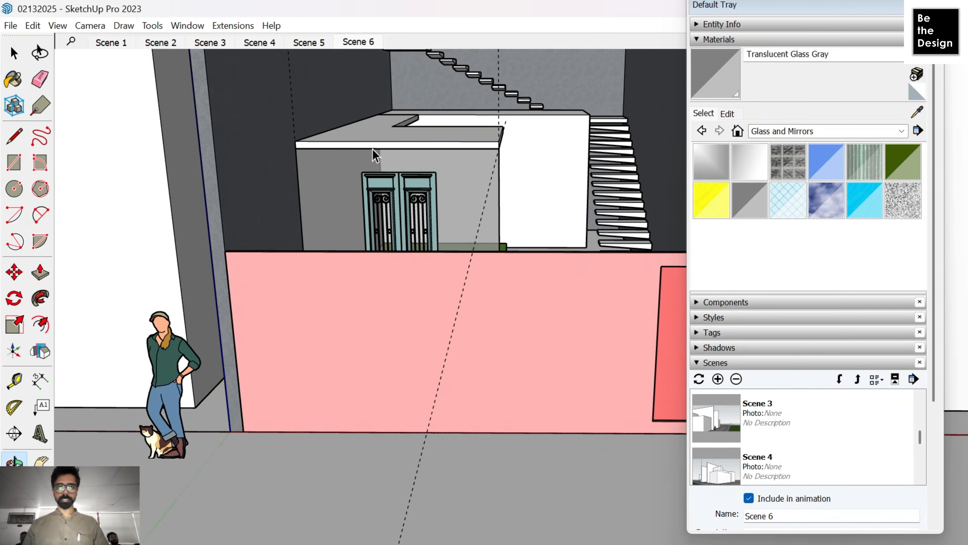
scroll(484, 231, "up", 10)
scroll(497, 294, "down", 3)
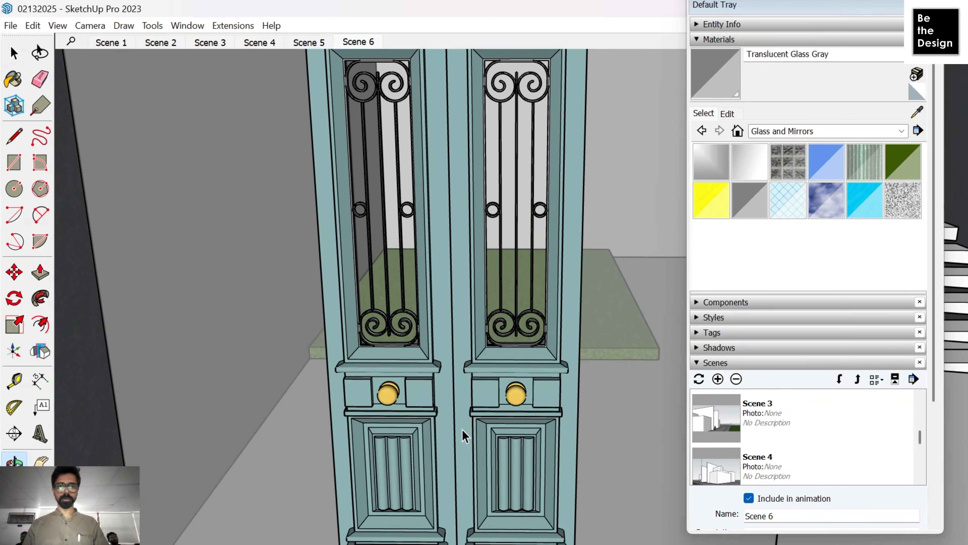
scroll(463, 443, "down", 4)
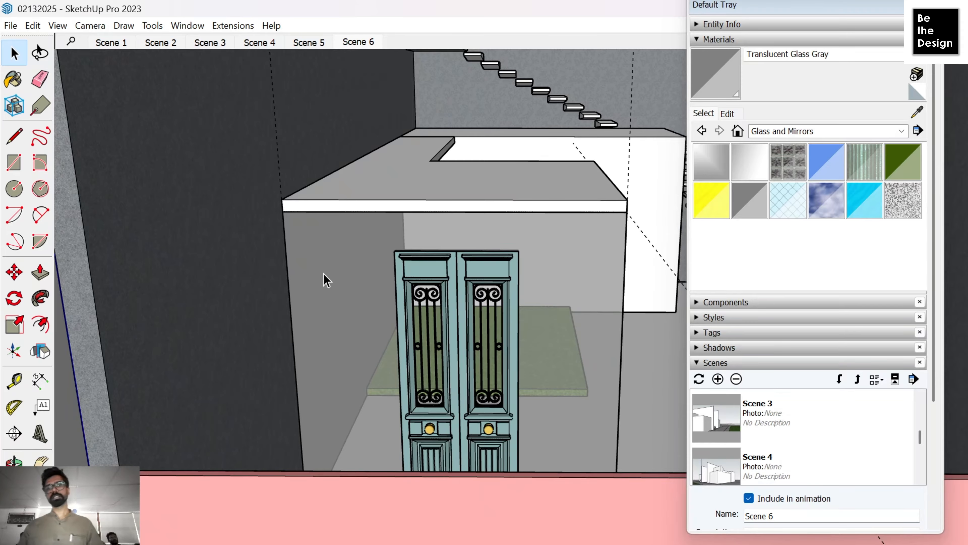
scroll(430, 258, "down", 4)
Step: Draw a rectangle over the bare ground behind the double door, starting at the grass slab's lower corner, and make it a group
middle_click_drag(545, 269, 391, 366)
scroll(475, 482, "up", 5)
scroll(414, 389, "up", 4)
middle_click_drag(497, 285, 343, 296)
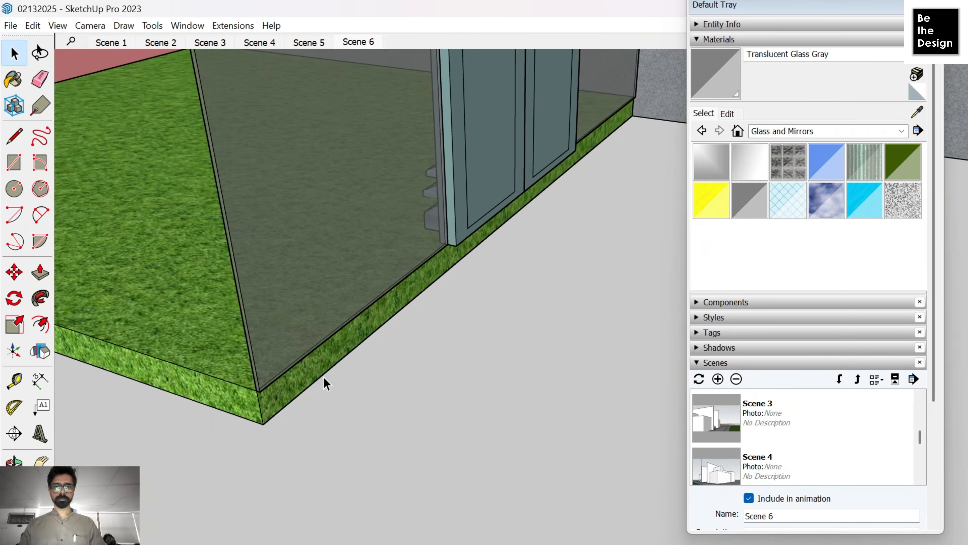
left_click(263, 423)
middle_click_drag(402, 331, 3, 269)
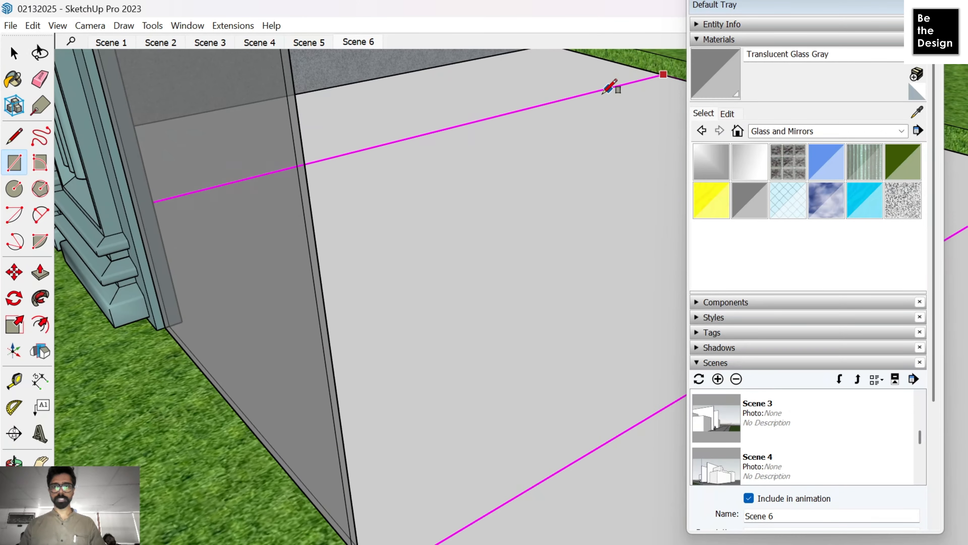
middle_click_drag(612, 90, 441, 170, "shift")
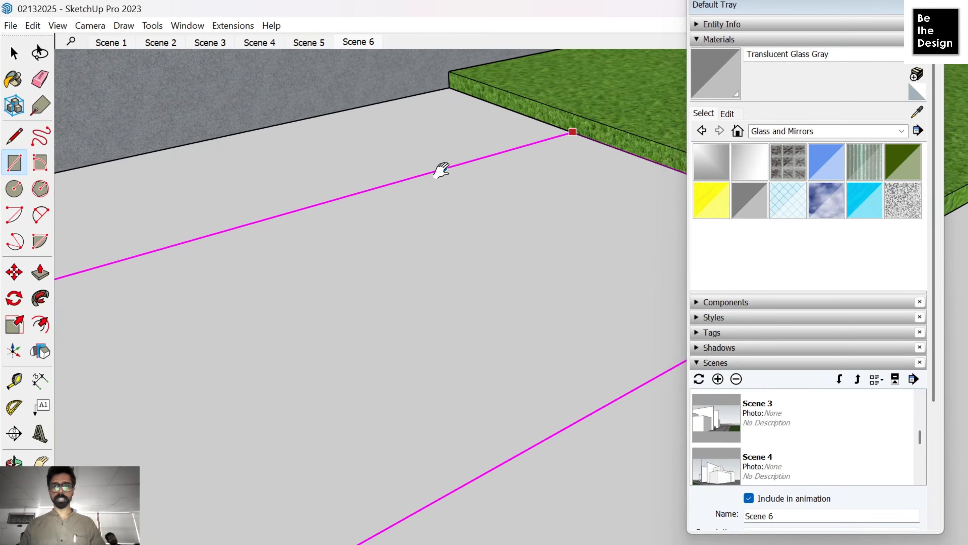
double_click(408, 181)
right_click(409, 181)
left_click(470, 306)
Step: Inside the new floor group, push/pull the face up to the height of the adjoining grass slab and close the group
double_click(405, 214)
key("p")
left_click(521, 193)
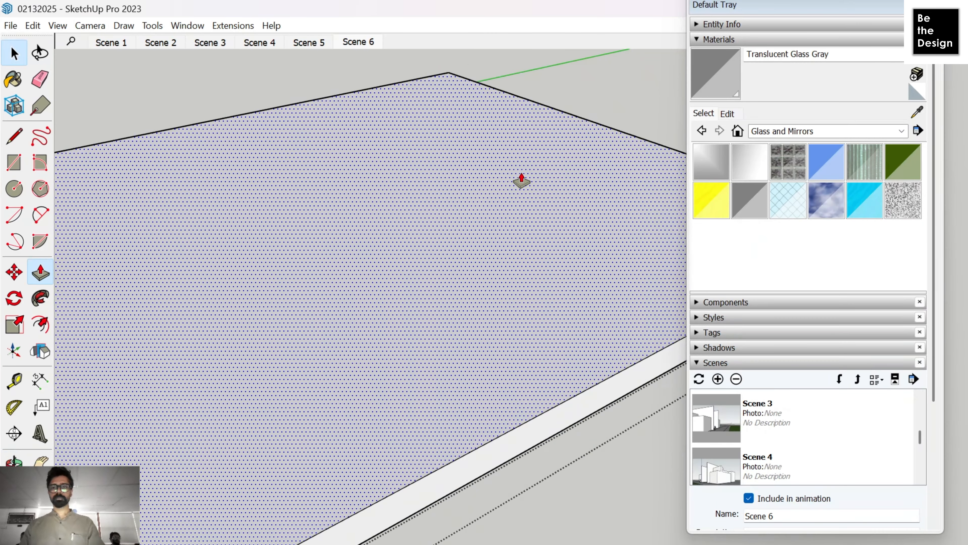
scroll(303, 223, "down", 5)
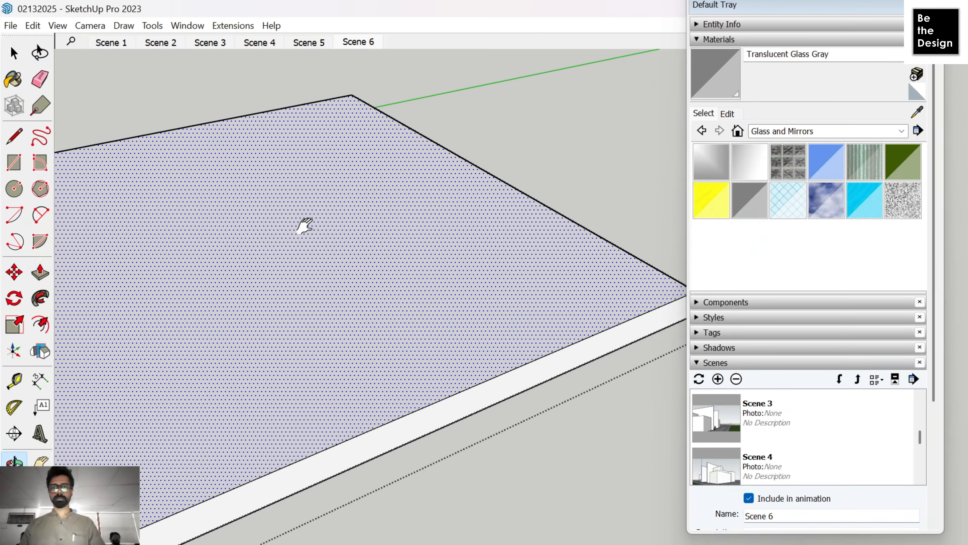
left_click(230, 224)
key("space")
left_click(538, 307)
middle_click_drag(538, 306, 502, 324)
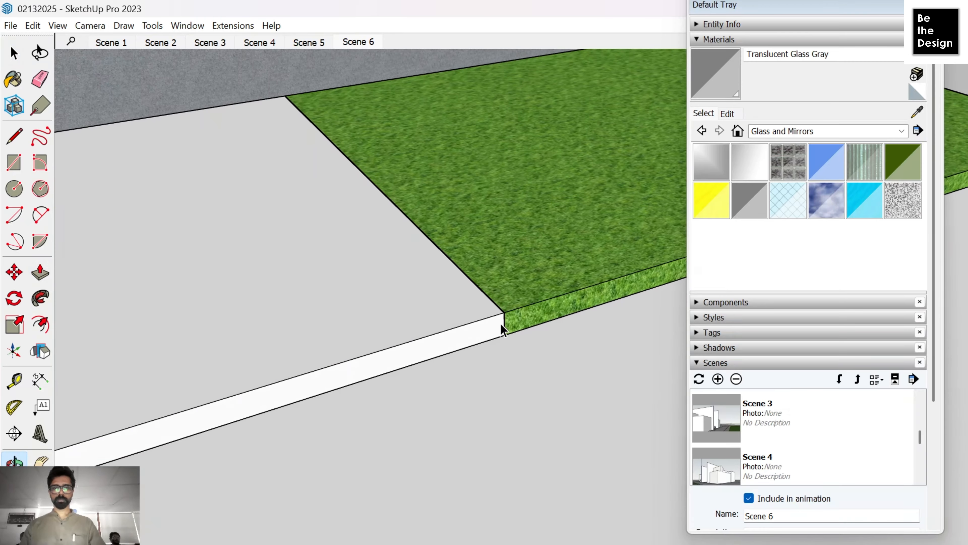
Step: Show the Brick, Cladding and Siding materials, switch to the Brave browser and search for images of "MOROCCON TILES" in a new tab
left_click(811, 137)
left_click(851, 217)
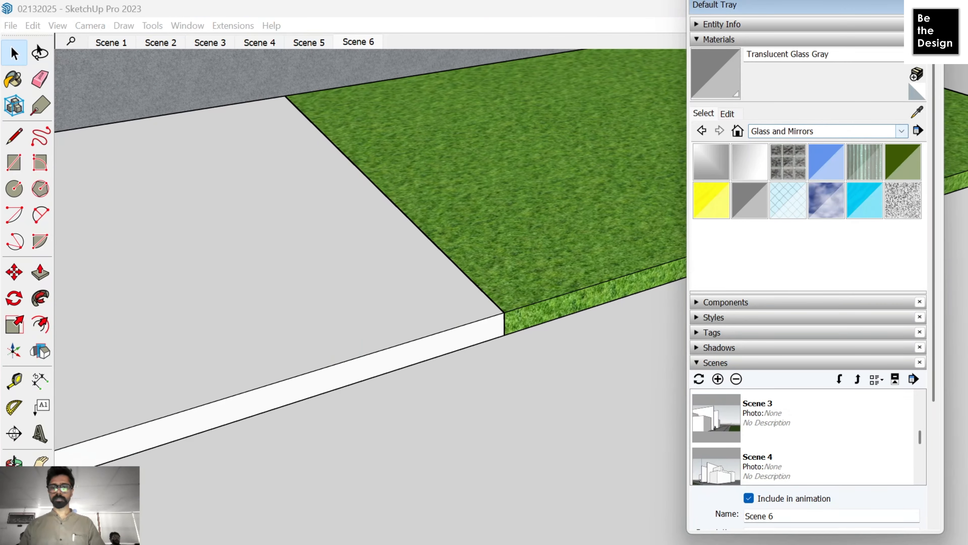
left_click(705, 496)
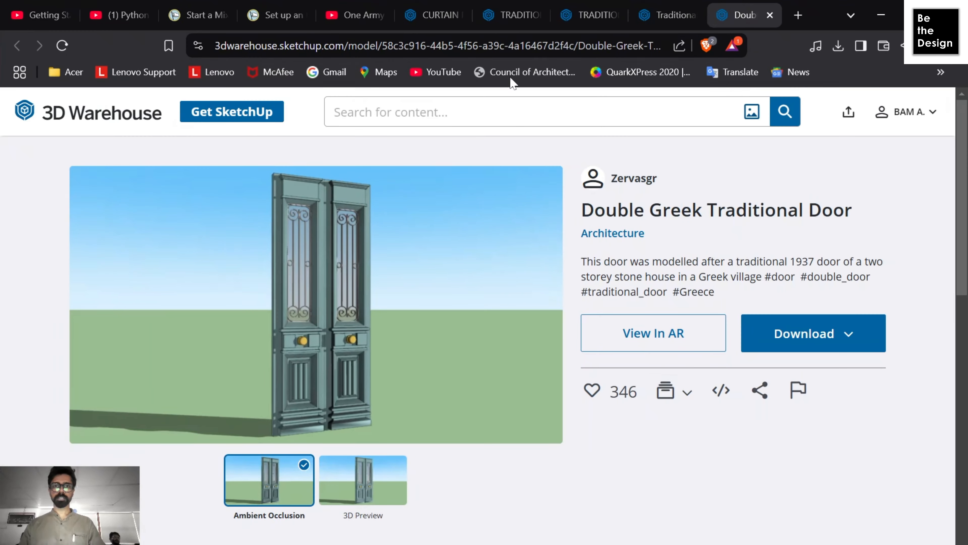
left_click(805, 16)
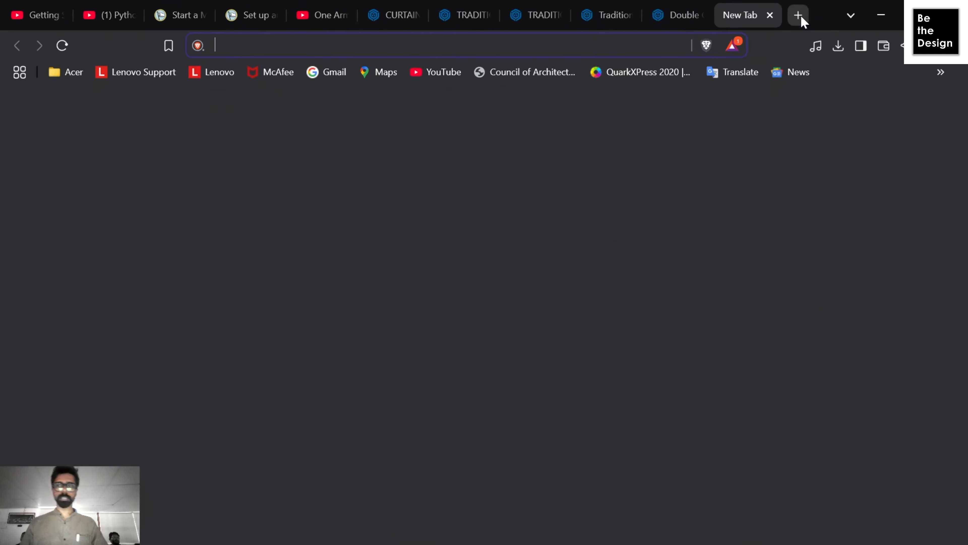
type("MOR")
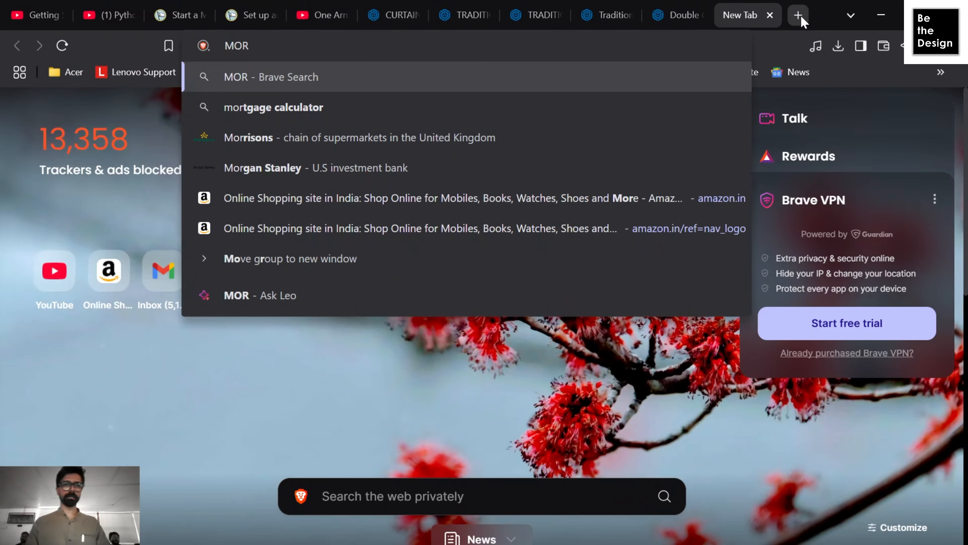
type("OCCON TI")
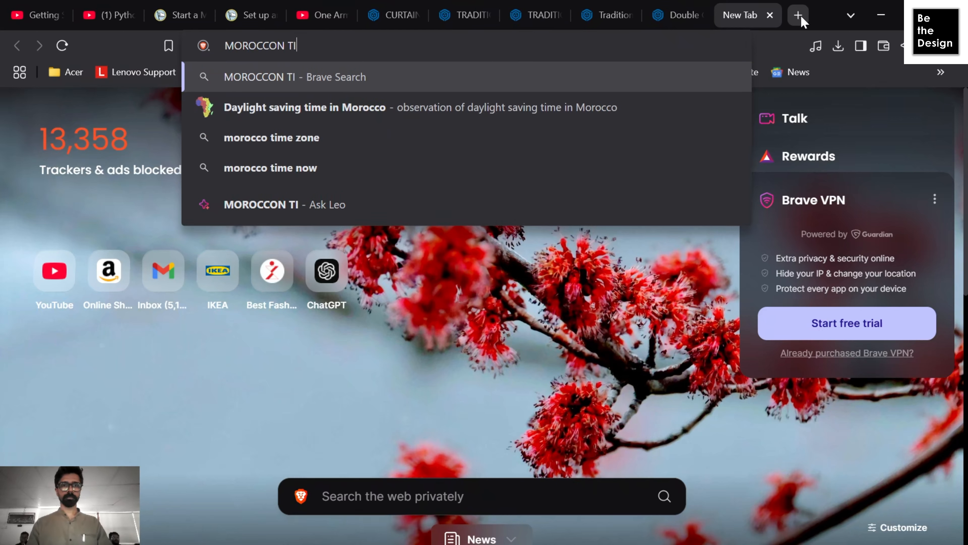
type("LES")
key("Return")
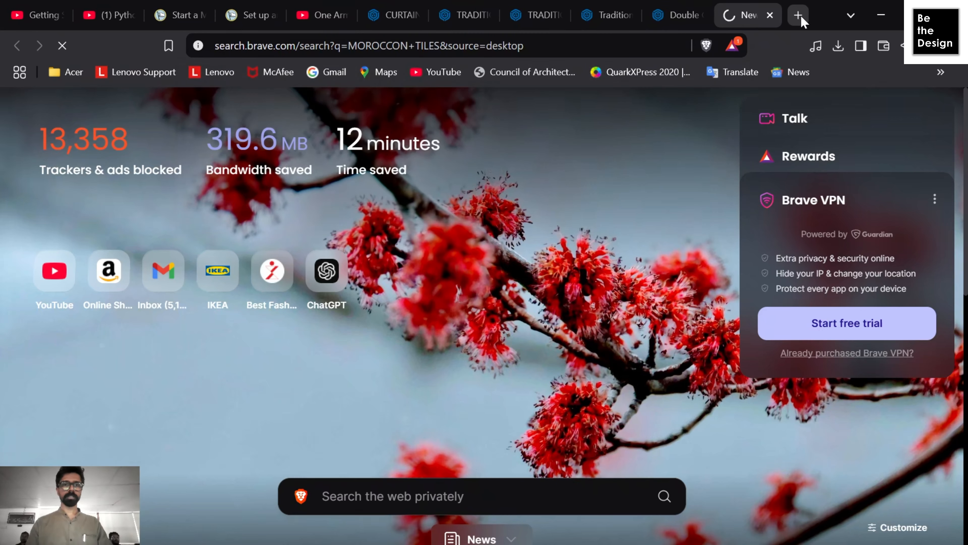
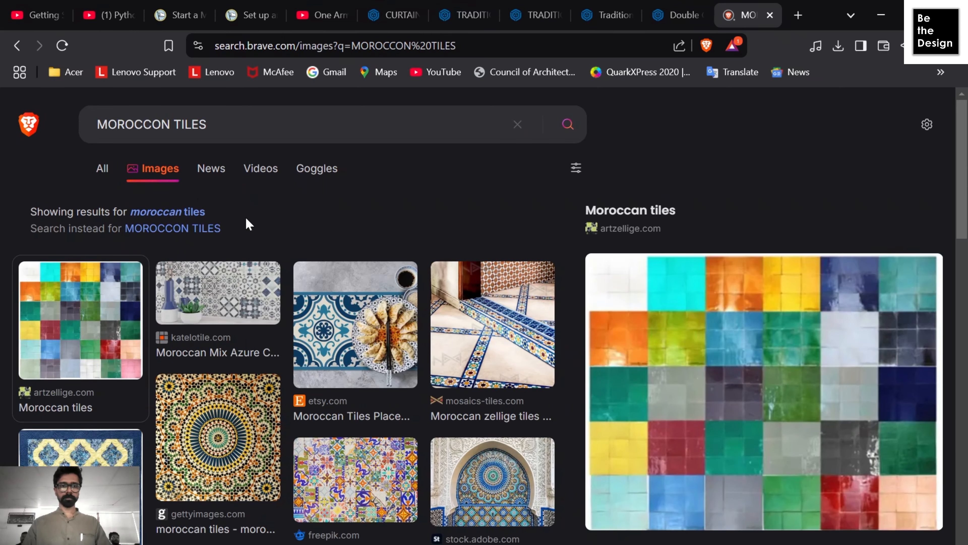
Step: Try to save the gettyimages.com mosaic with the blue circular pattern as moroccan-tiles in webp format in the SKP FILES folder
left_click(236, 432)
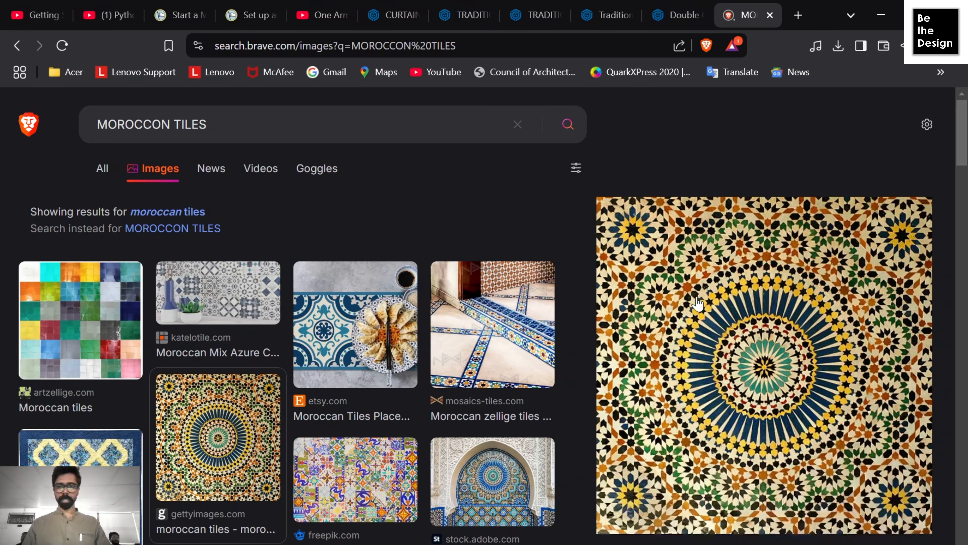
right_click(711, 317)
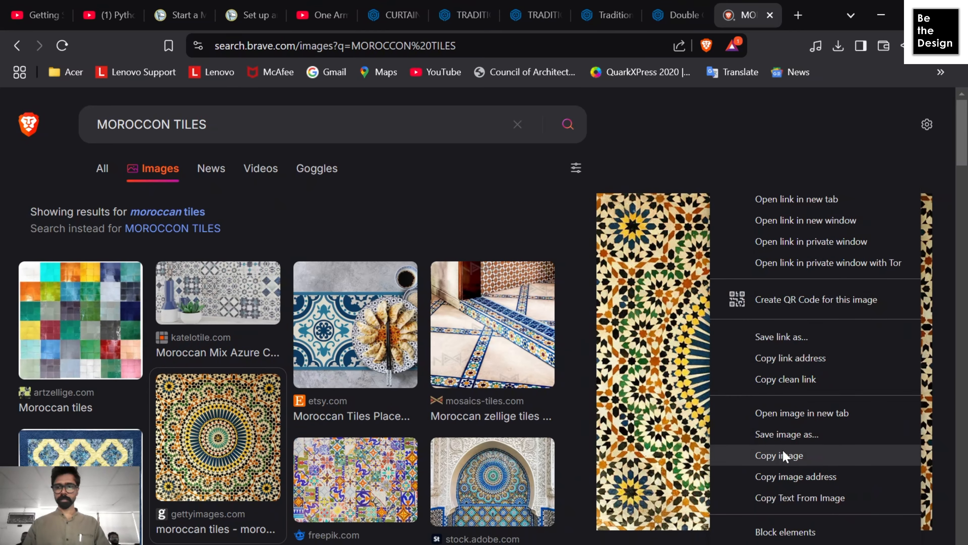
left_click(785, 433)
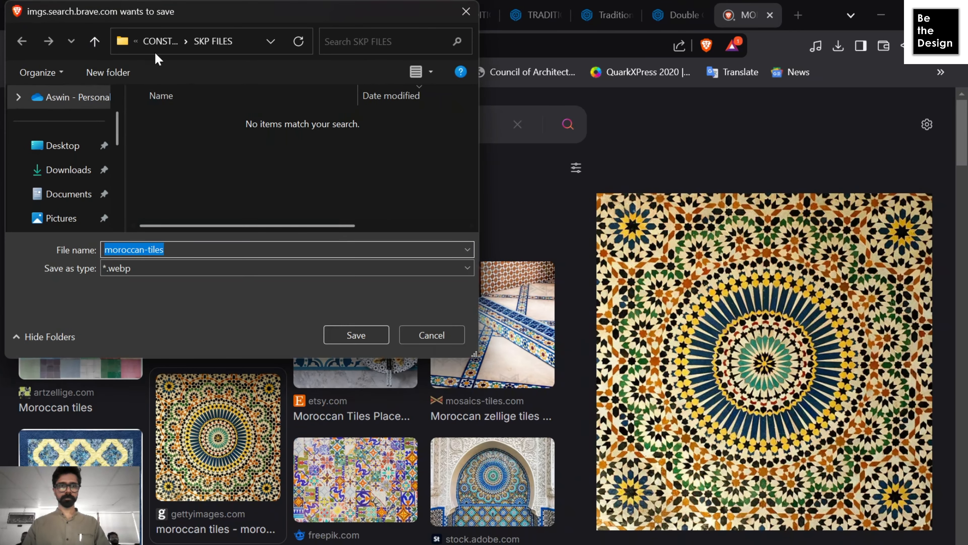
left_click(189, 42)
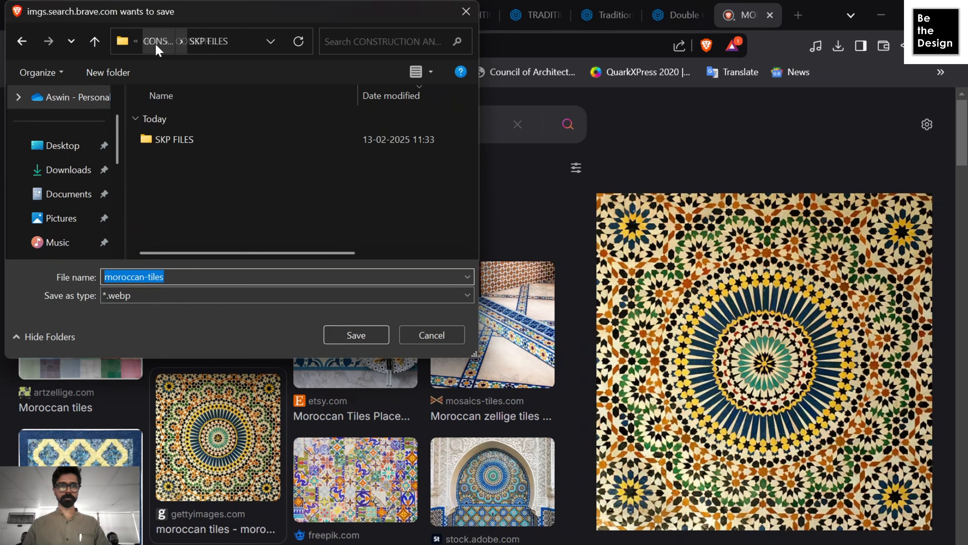
double_click(185, 140)
key("Return")
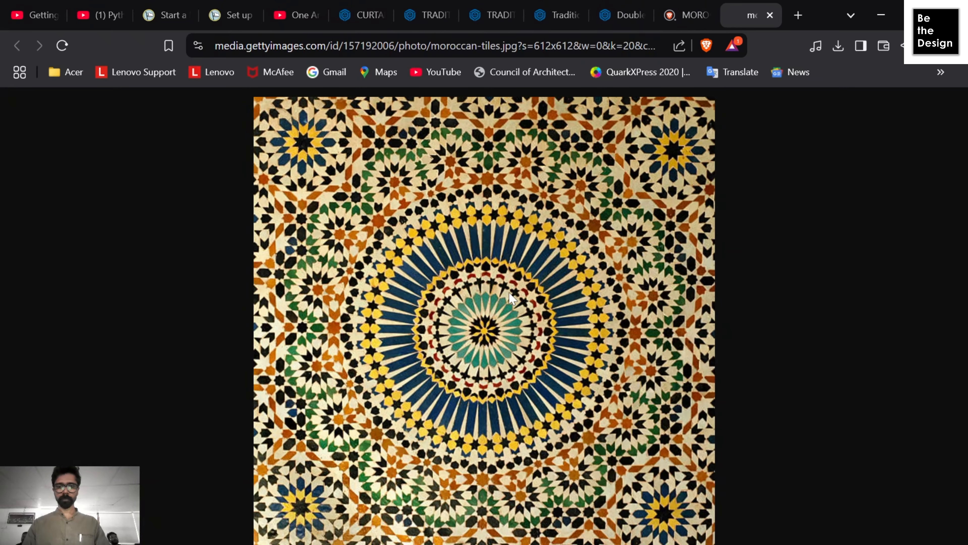
right_click(509, 292)
left_click(541, 326)
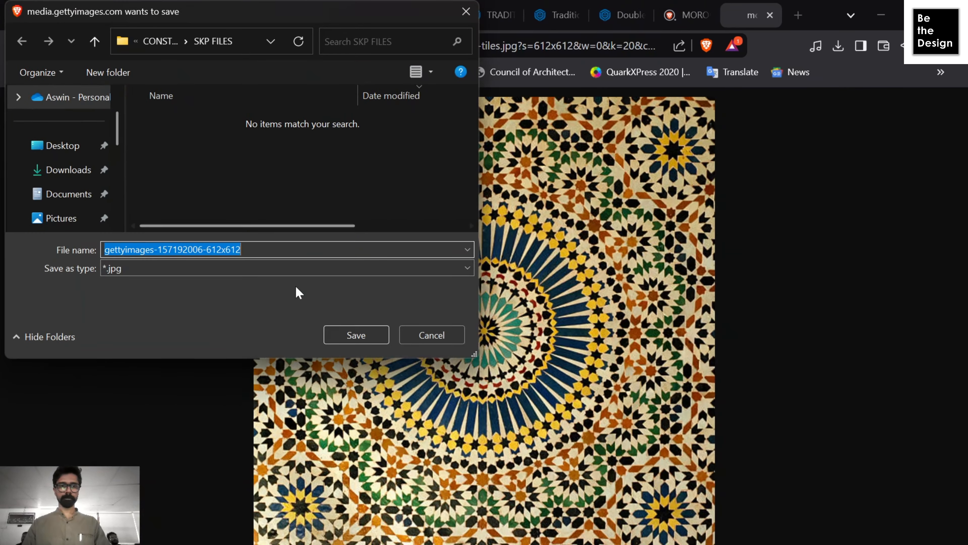
left_click(347, 329)
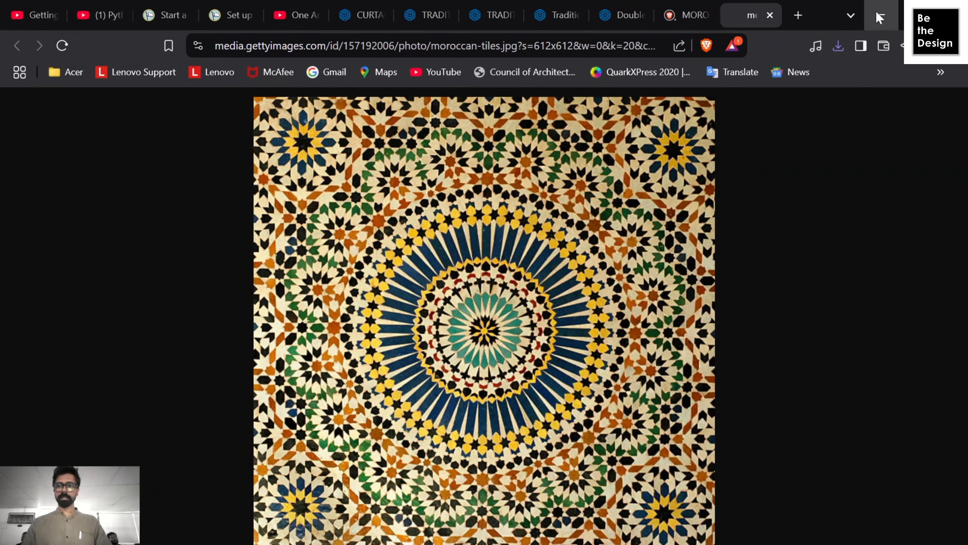
Step: Switch back to SketchUp, move the tray lower so its upper part is reachable, and start creating a new material
left_click(879, 17)
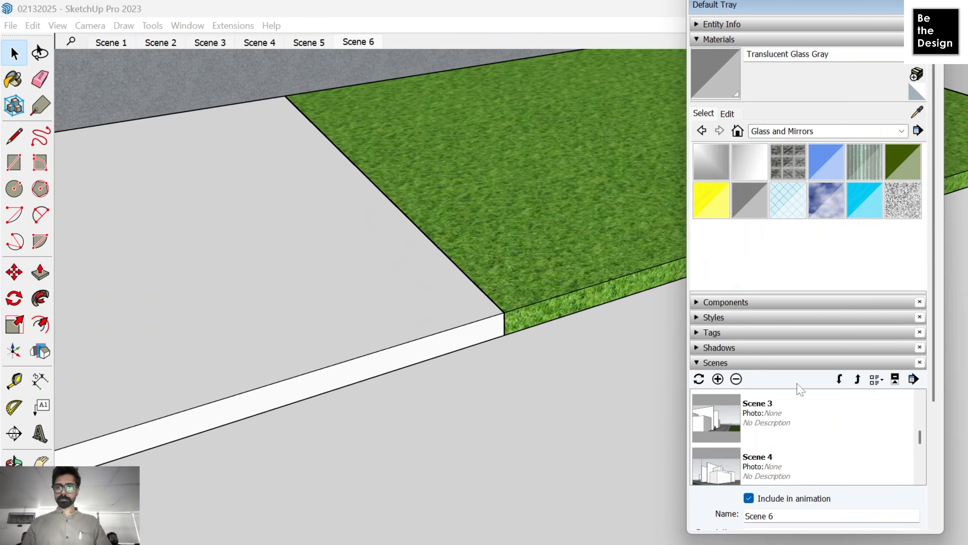
scroll(877, 385, "down", 3)
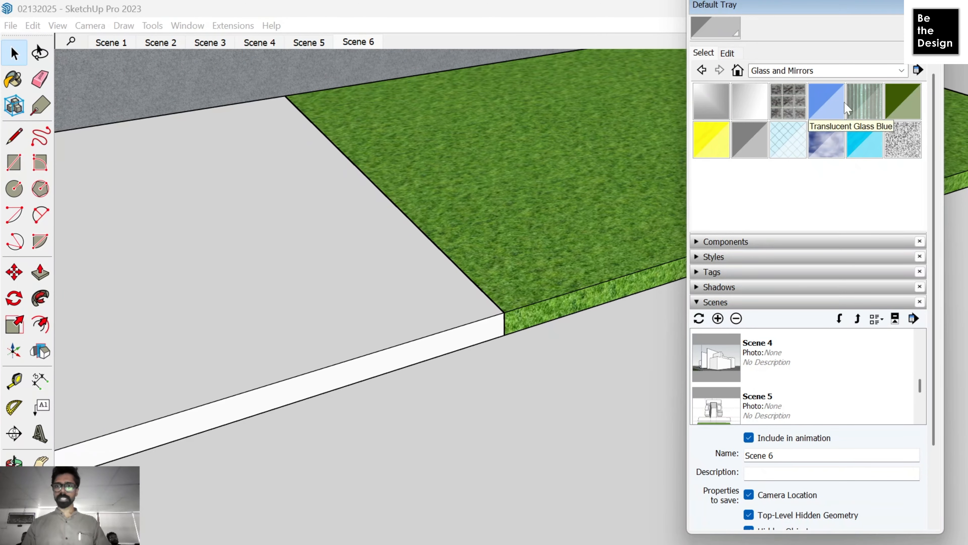
left_click_drag(762, 12, 765, 108)
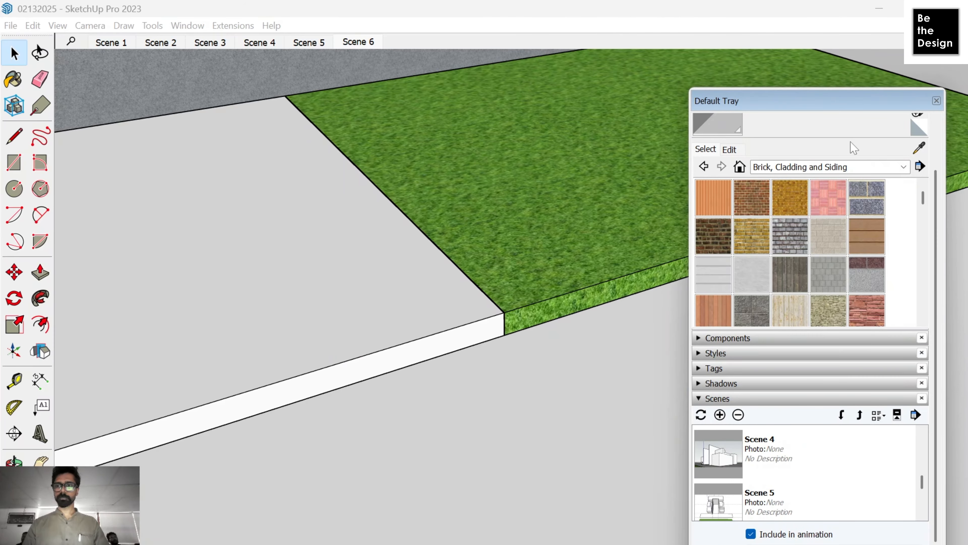
scroll(853, 146, "up", 3)
left_click(920, 170)
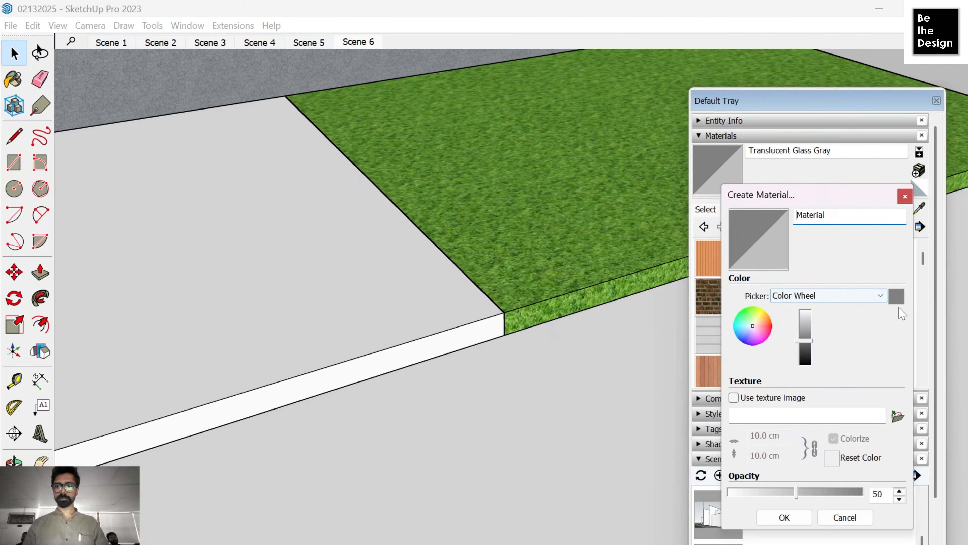
left_click(897, 416)
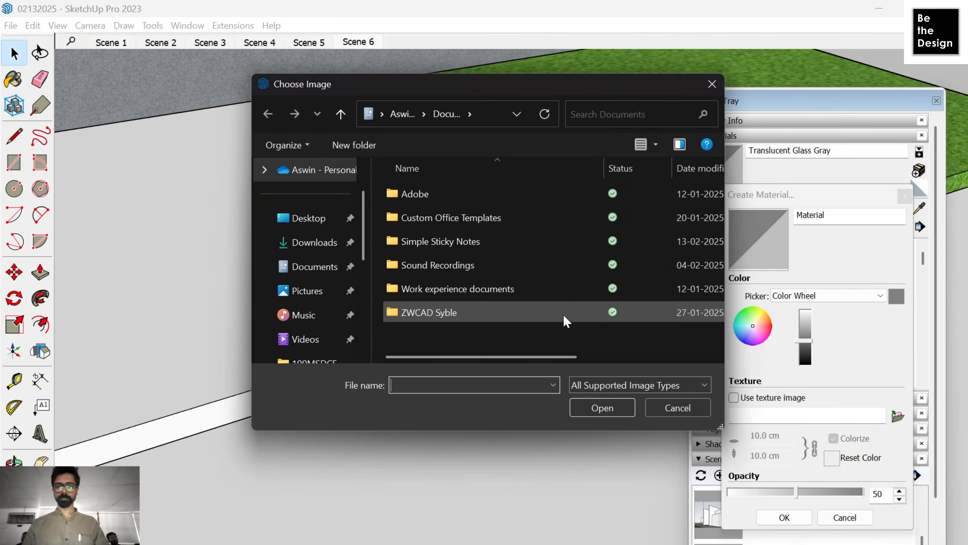
left_click(323, 248)
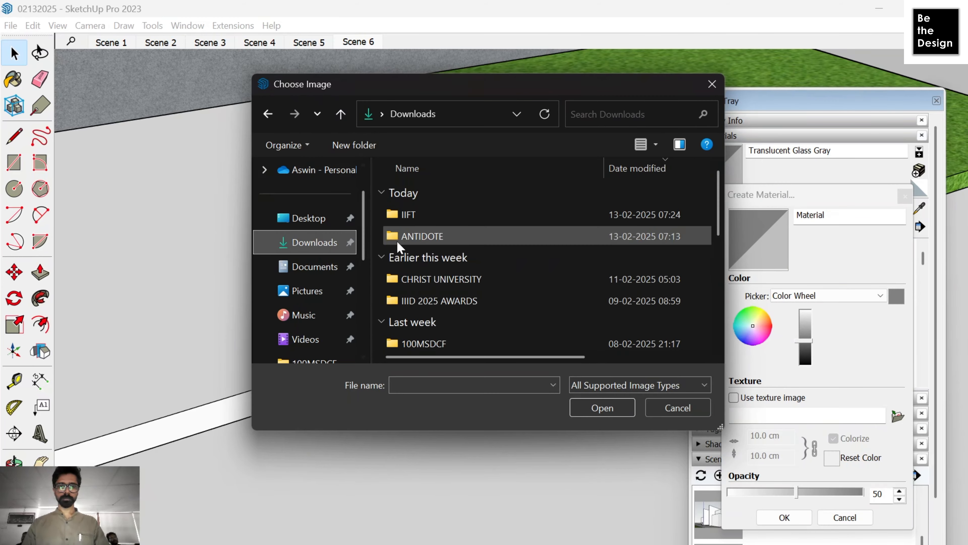
double_click(411, 216)
double_click(432, 217)
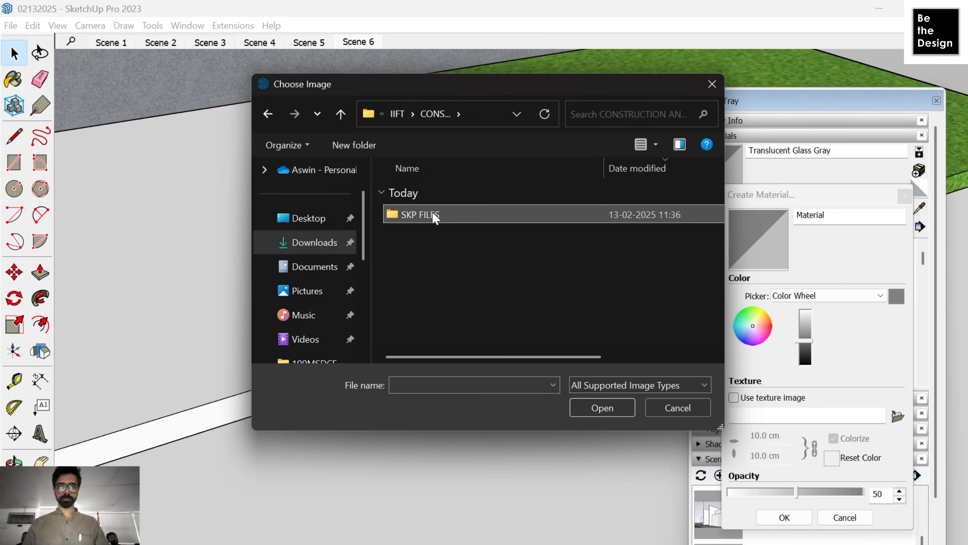
double_click(431, 215)
double_click(431, 216)
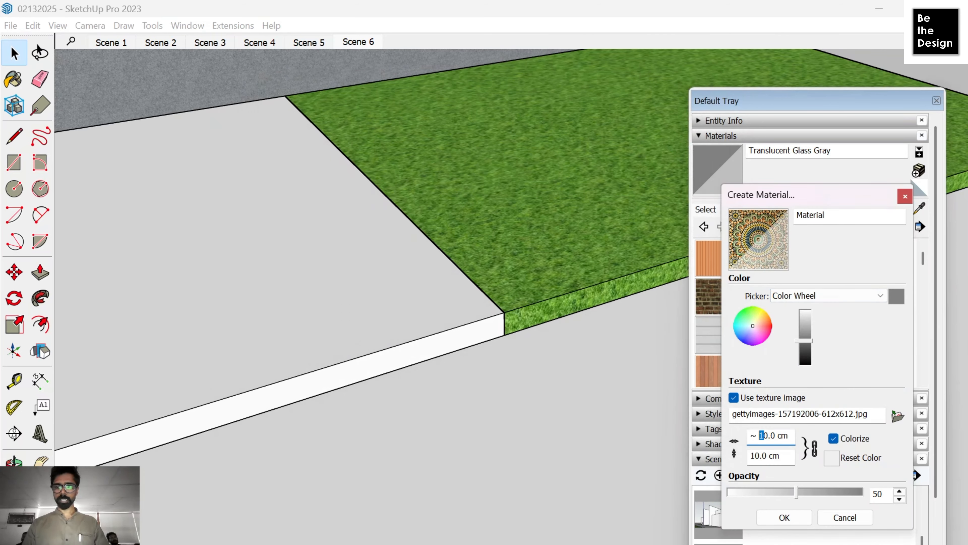
left_click(785, 518)
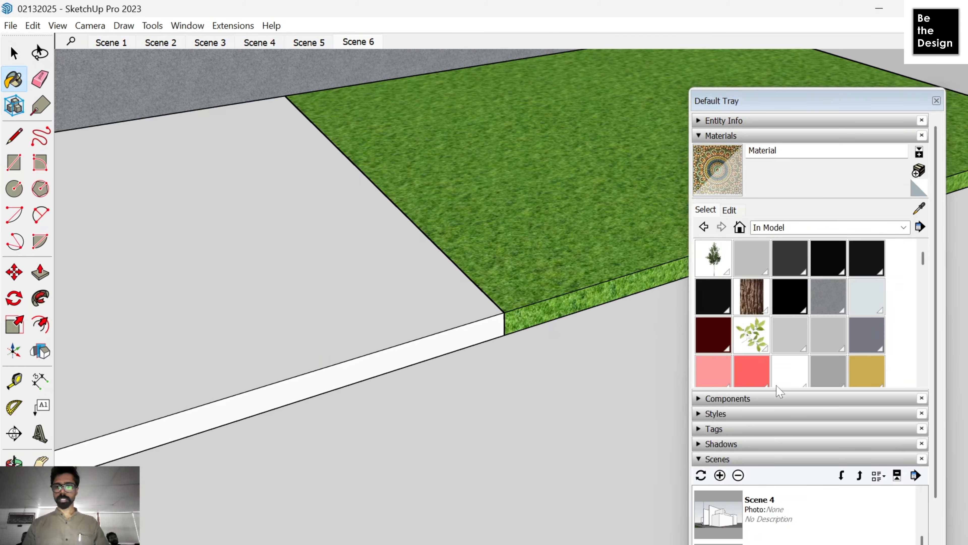
Step: Paint the floor slab behind the door with the new mosaic material and raise the material's opacity to 100
left_click(341, 304)
middle_click_drag(340, 303, 368, 372)
left_click(730, 210)
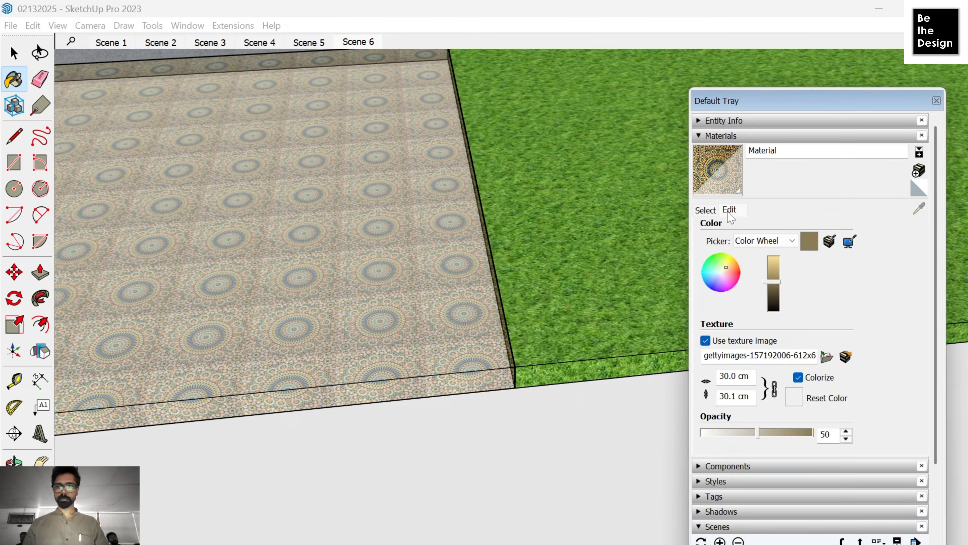
left_click_drag(758, 435, 851, 451)
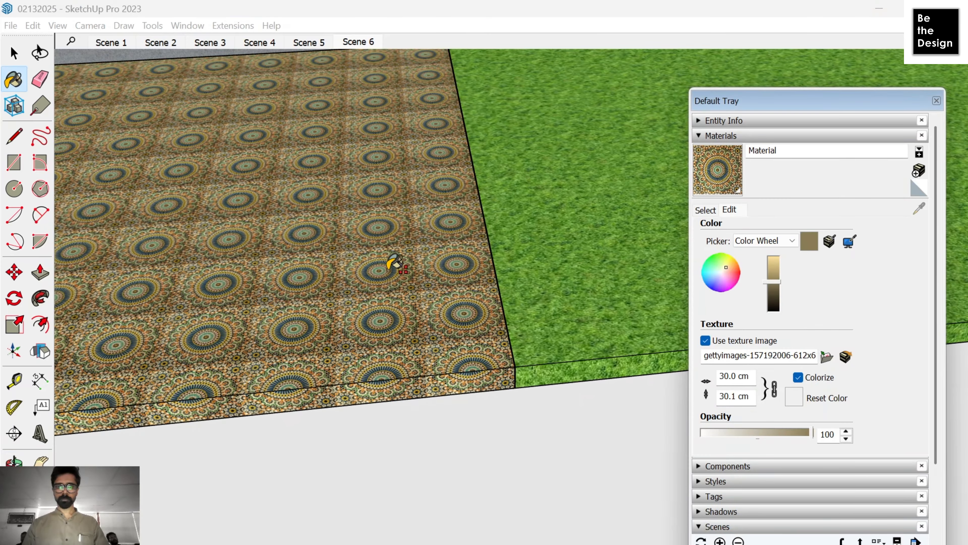
middle_click_drag(291, 286, 379, 308, "shift")
Step: Open the floor group for editing and reposition the mosaic texture on its top face with the texture pins
key("space")
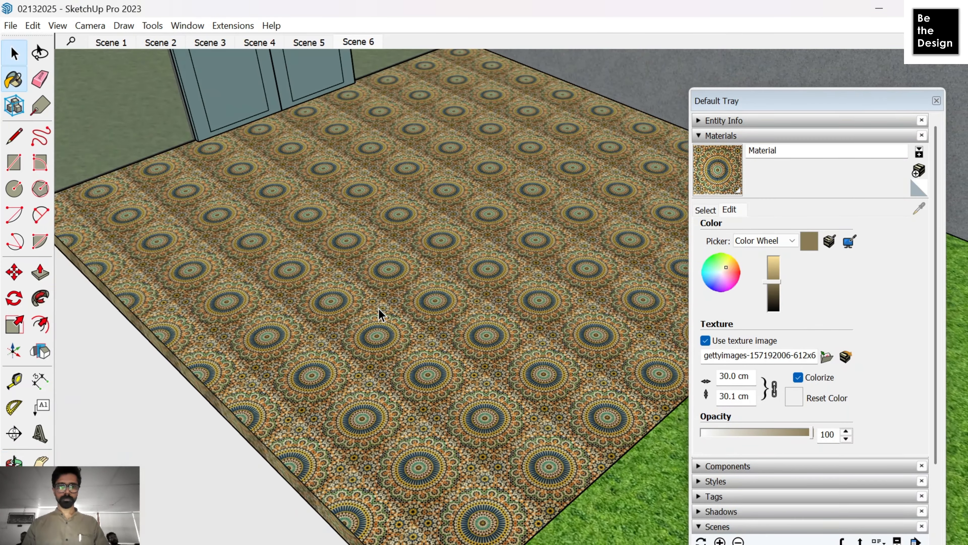
double_click(379, 309)
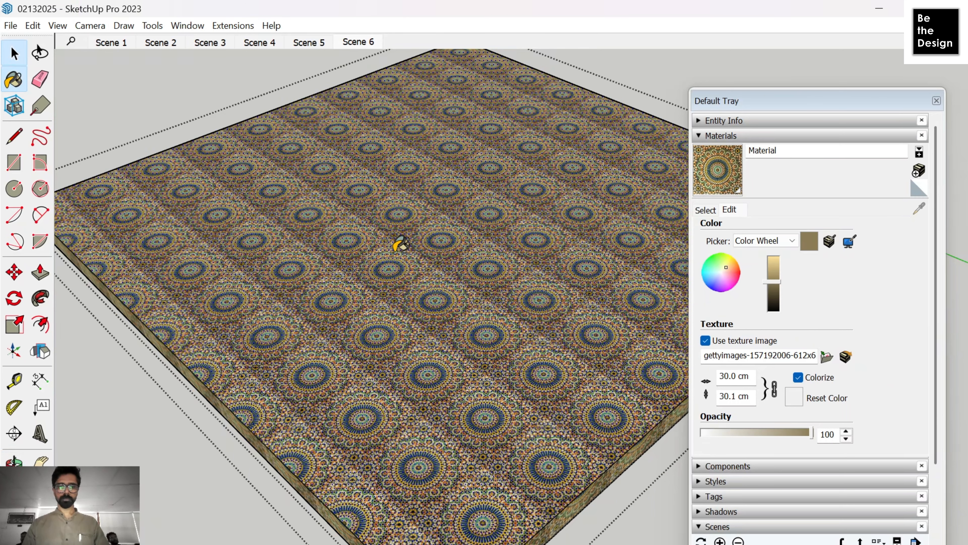
right_click(376, 257)
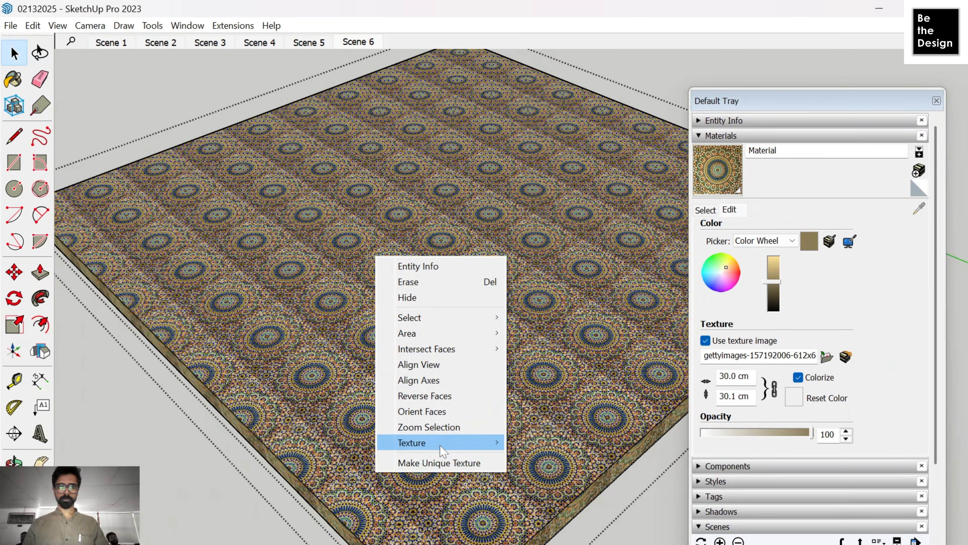
mouse_move(443, 442)
left_click(568, 441)
left_click_drag(496, 290, 491, 306)
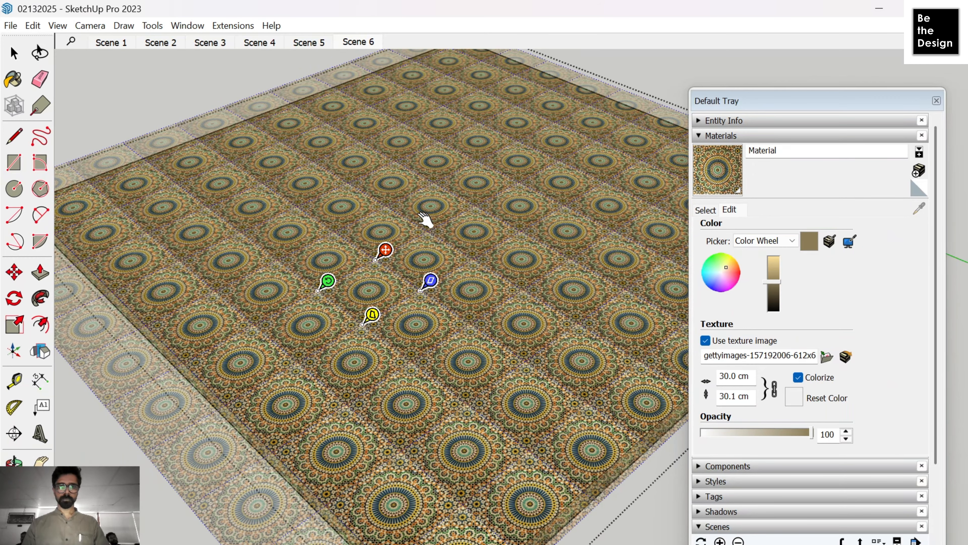
scroll(425, 220, "down", 3)
middle_click_drag(437, 164, 467, 281)
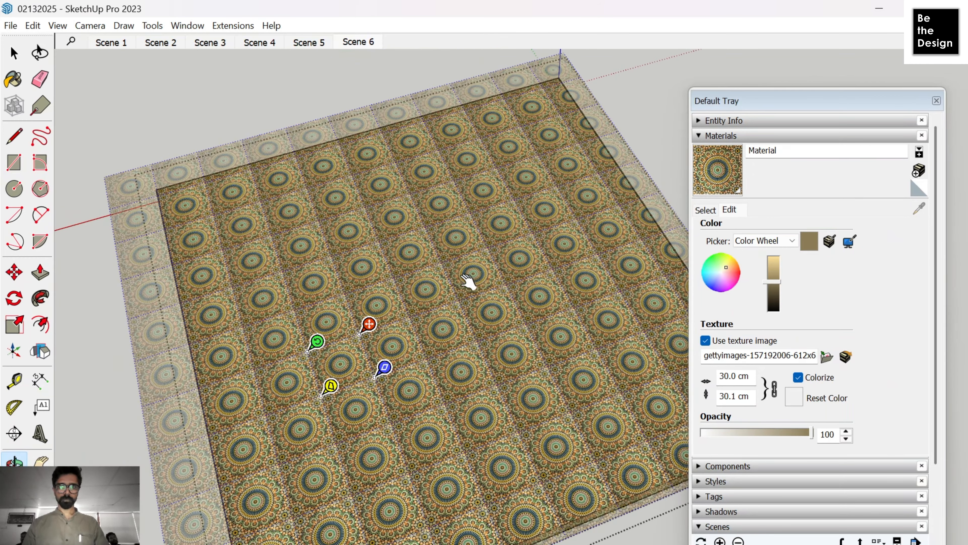
left_click_drag(384, 367, 396, 362)
key("Return")
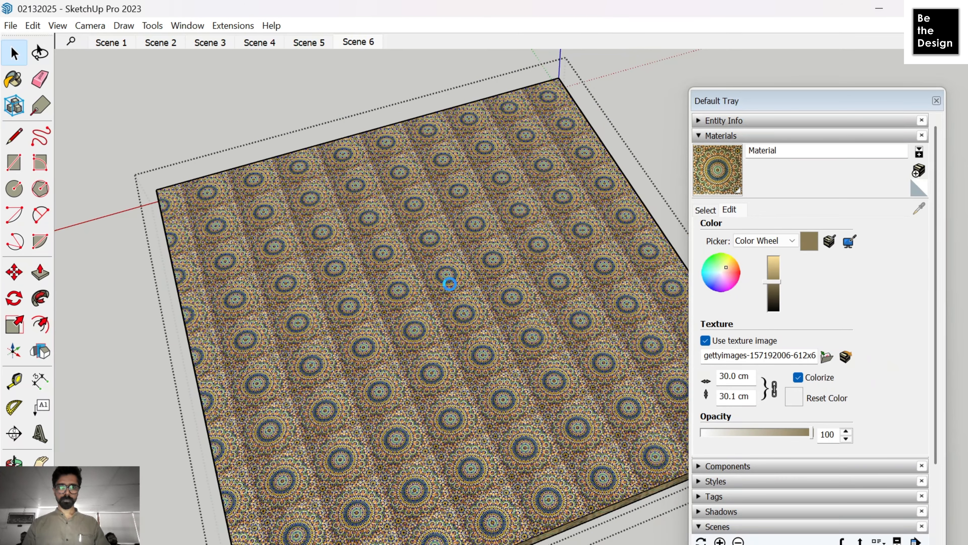
Step: Finish editing the floor group and return to the full model in front of the double door
scroll(450, 283, "down", 3)
mouse_move(447, 274)
middle_mouse_down()
mouse_move(580, 253)
mouse_move(595, 299)
middle_mouse_up()
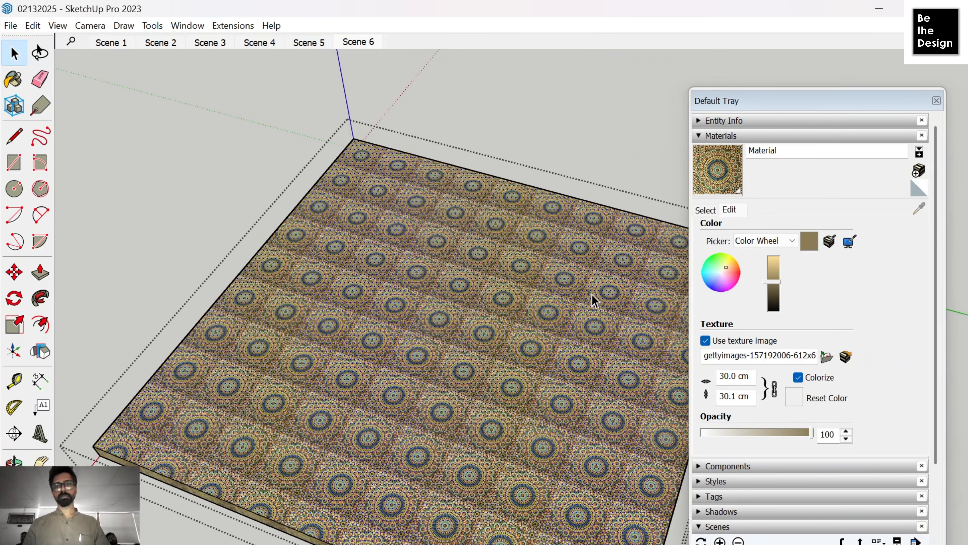
right_click(588, 295)
left_click(375, 294)
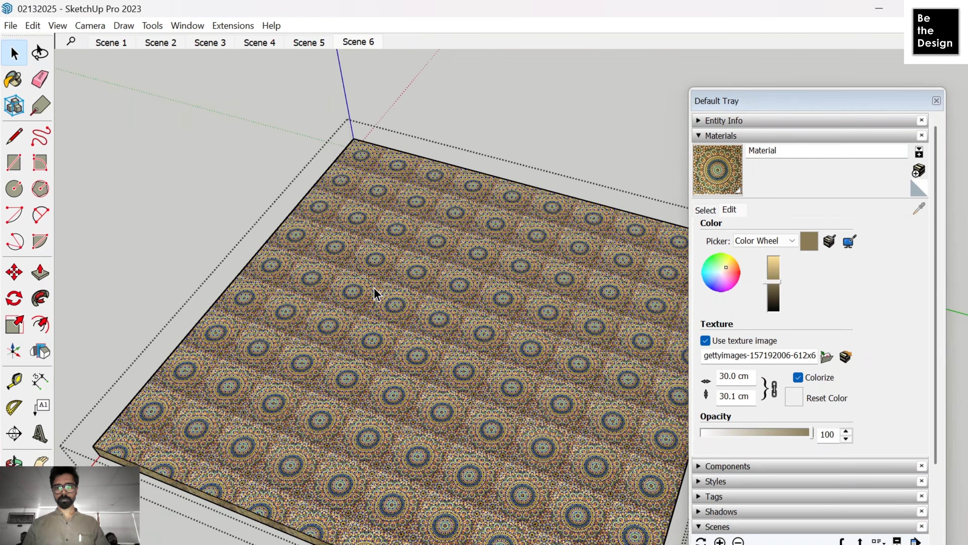
right_click(365, 223)
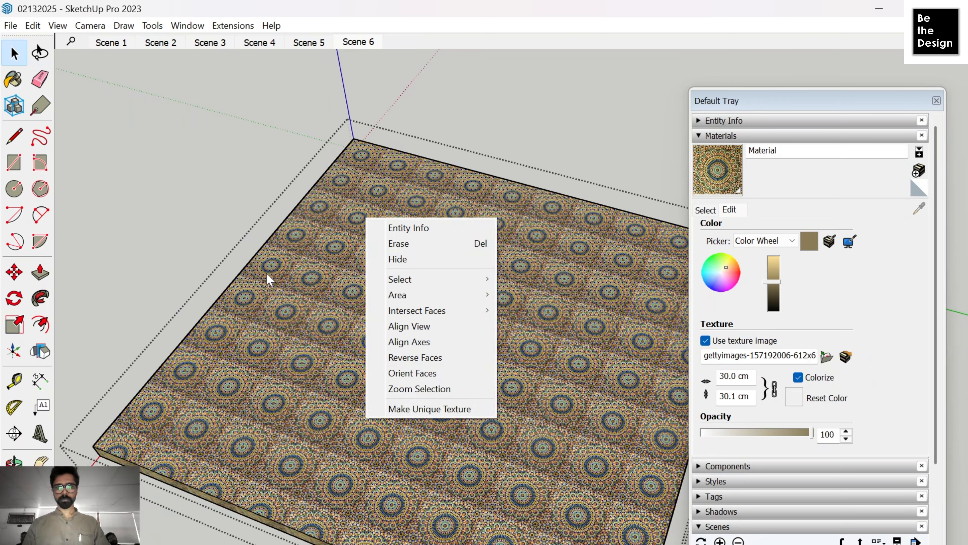
left_click(211, 206)
middle_click_drag(270, 259, 327, 343)
key("space")
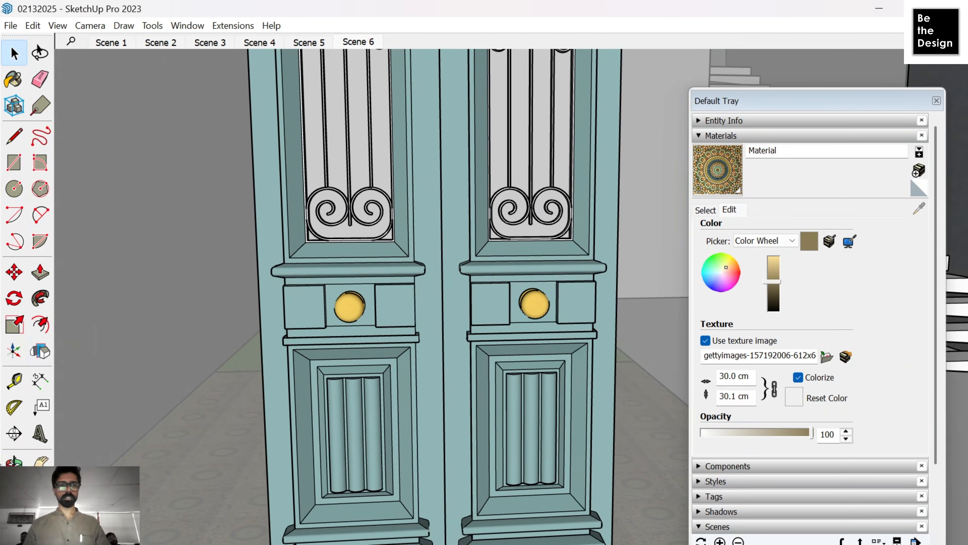
Step: Try framing the double door up close by walking the camera and adjusting the field of view
left_click_drag(378, 323, 366, 452)
left_click_drag(400, 403, 403, 305)
left_click(937, 100)
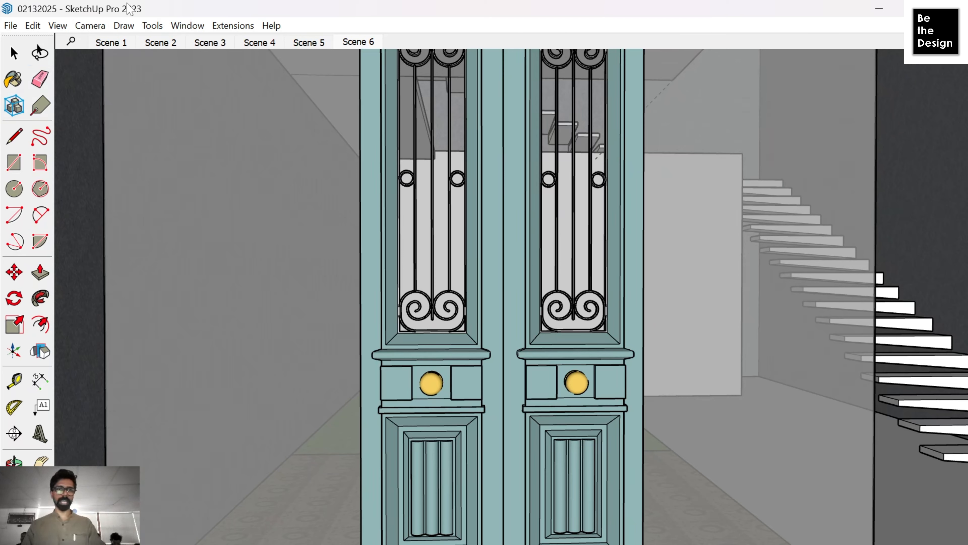
left_click(90, 27)
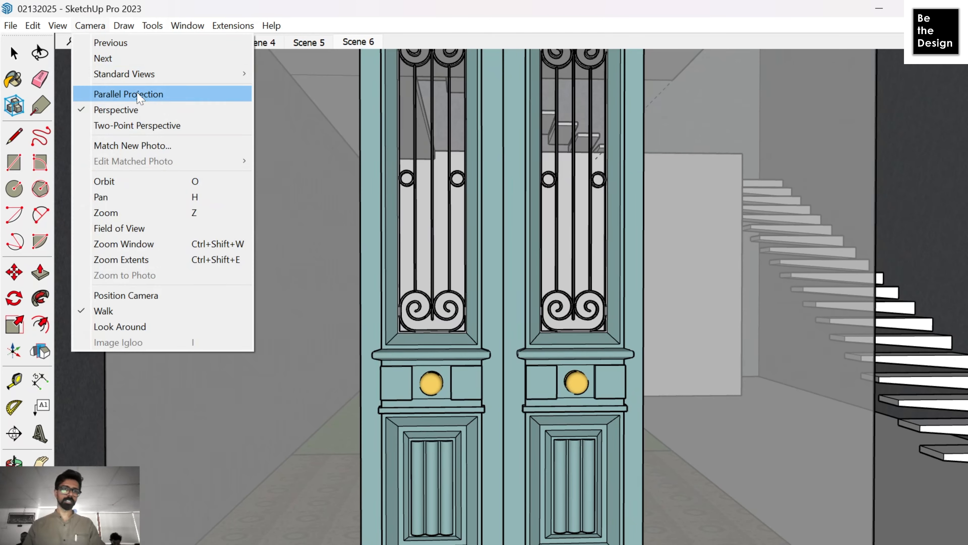
left_click(156, 228)
left_click_drag(277, 375, 274, 482)
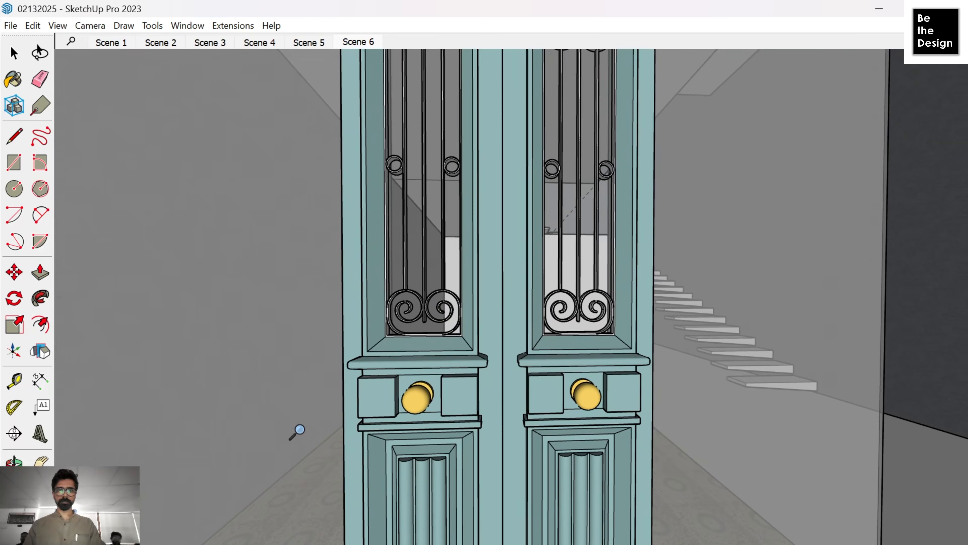
Step: Hide the red boundary wall group at the front of the plot
scroll(529, 296, "down", 10)
key("space")
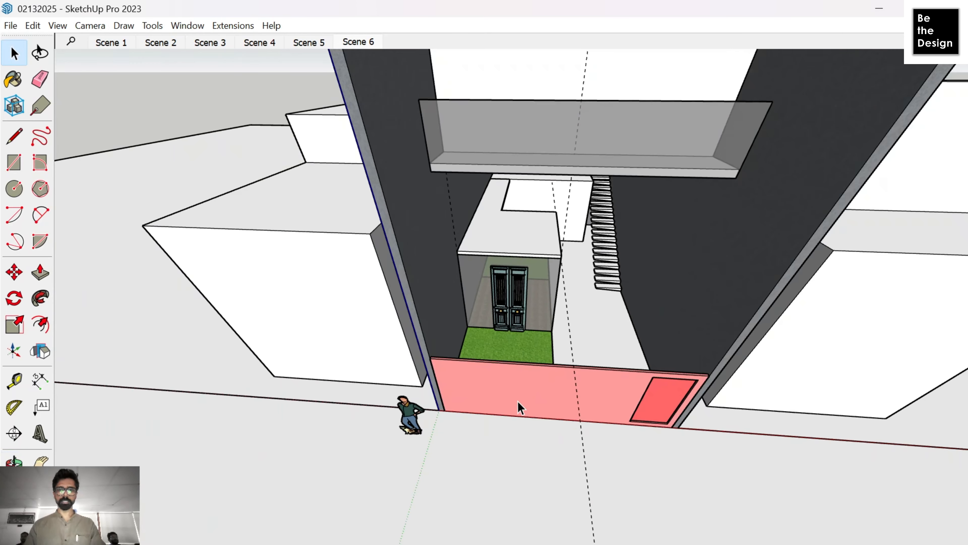
right_click(520, 395)
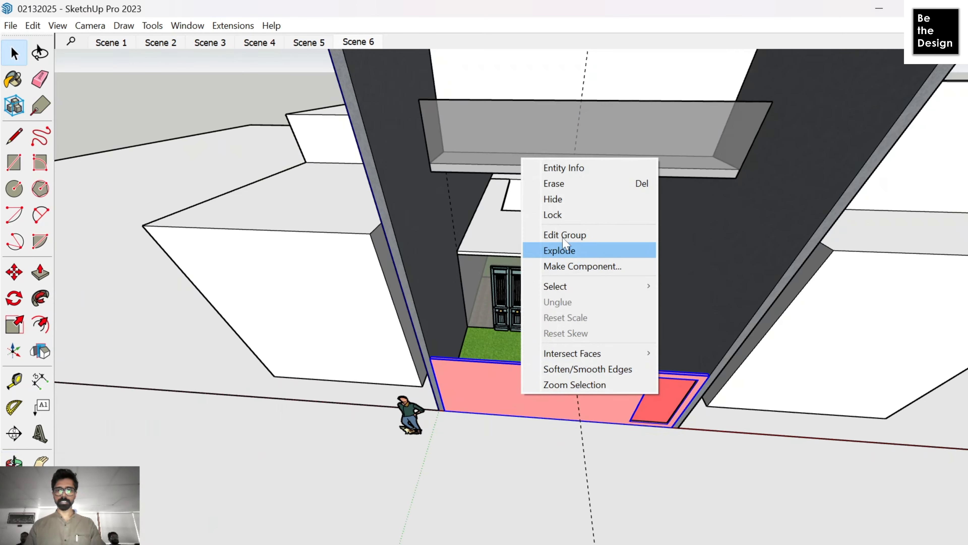
left_click(572, 200)
Step: Frame the glass wall and double door head-on with an adjusted field of view in two-point perspective
scroll(561, 298, "up", 3)
scroll(499, 269, "up", 2)
middle_click_drag(497, 263, 535, 104)
middle_click_drag(428, 243, 424, 268, "shift")
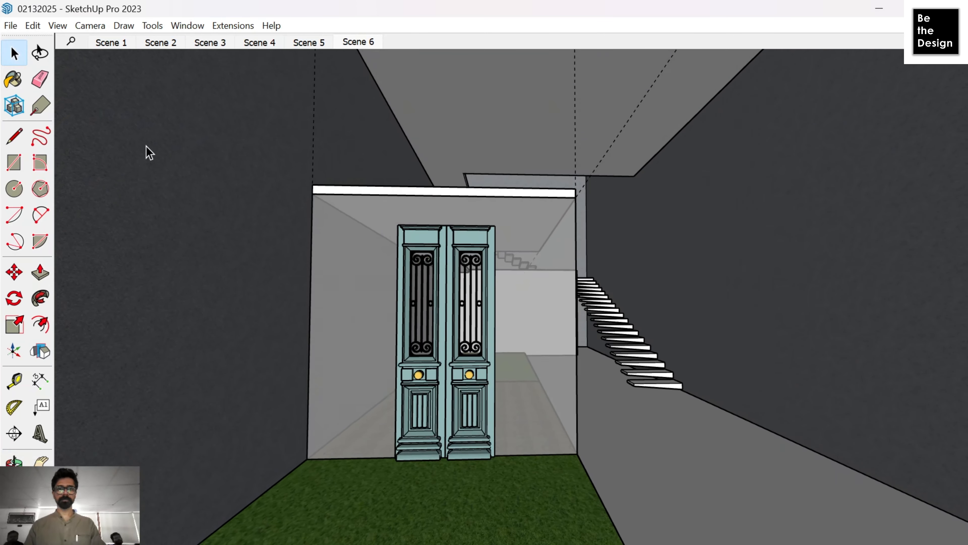
left_click(90, 26)
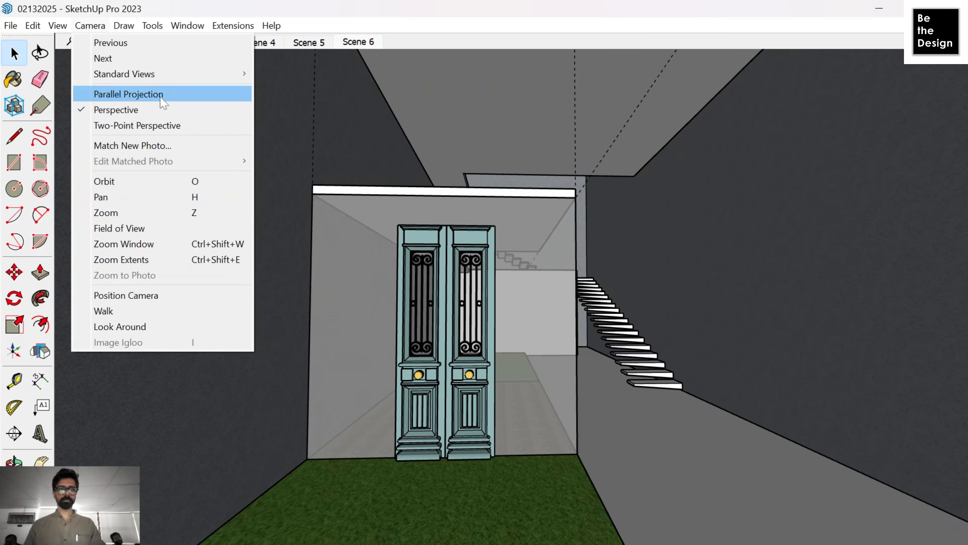
left_click(165, 227)
left_click_drag(445, 373, 485, 291)
scroll(485, 291, "up", 3)
middle_click_drag(458, 301, 443, 287, "shift")
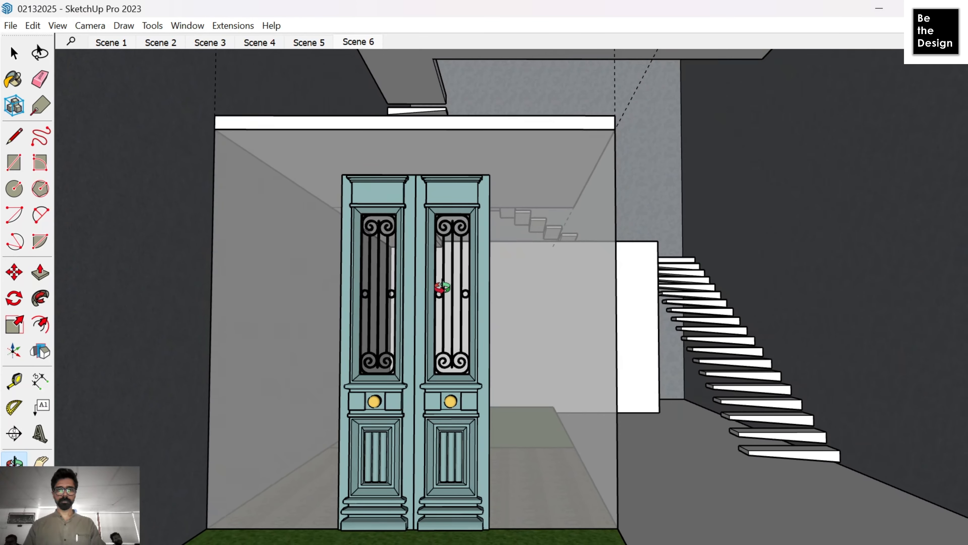
left_click(90, 26)
left_click(137, 124)
Step: Apply the "Shaded with textures" style and add a new scene after Scene 6 from the current view
key("b")
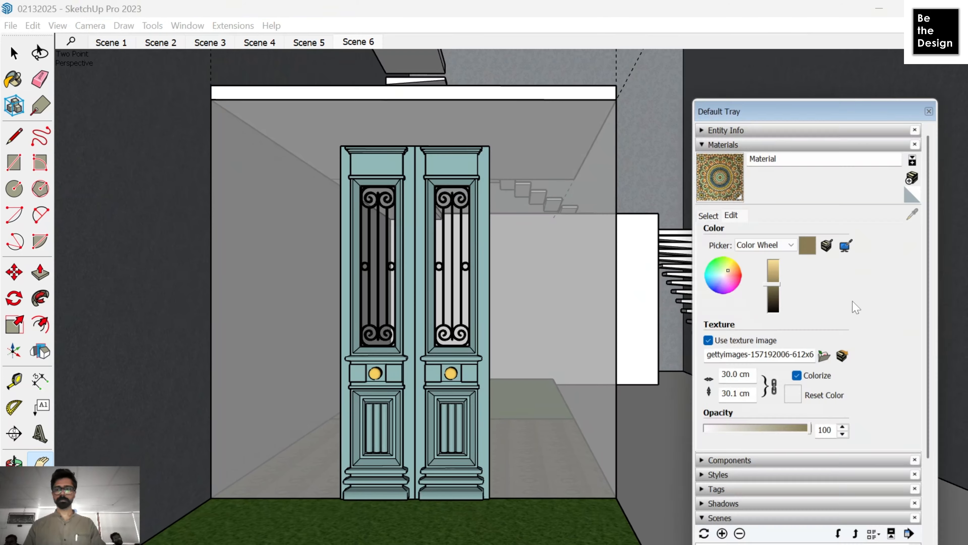
left_click(707, 210)
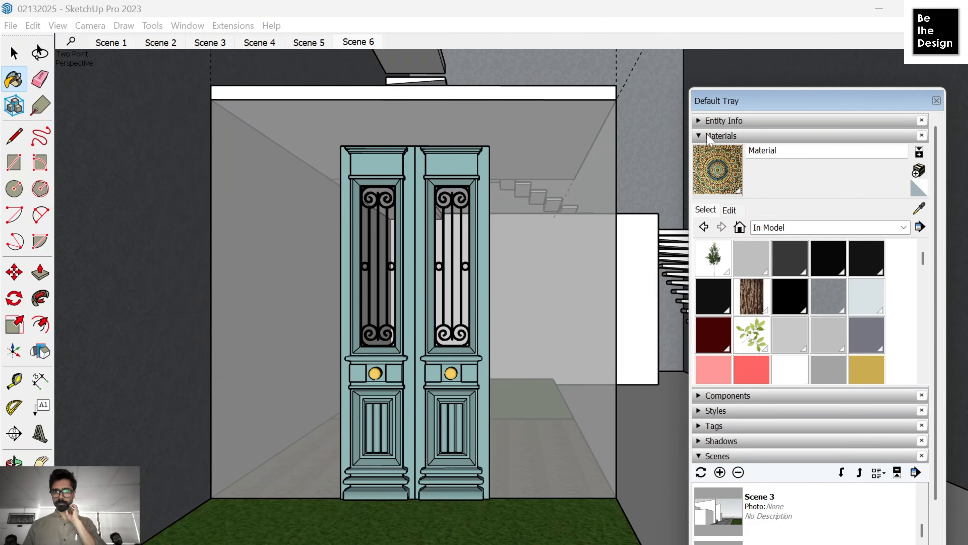
left_click(709, 137)
left_click(697, 166)
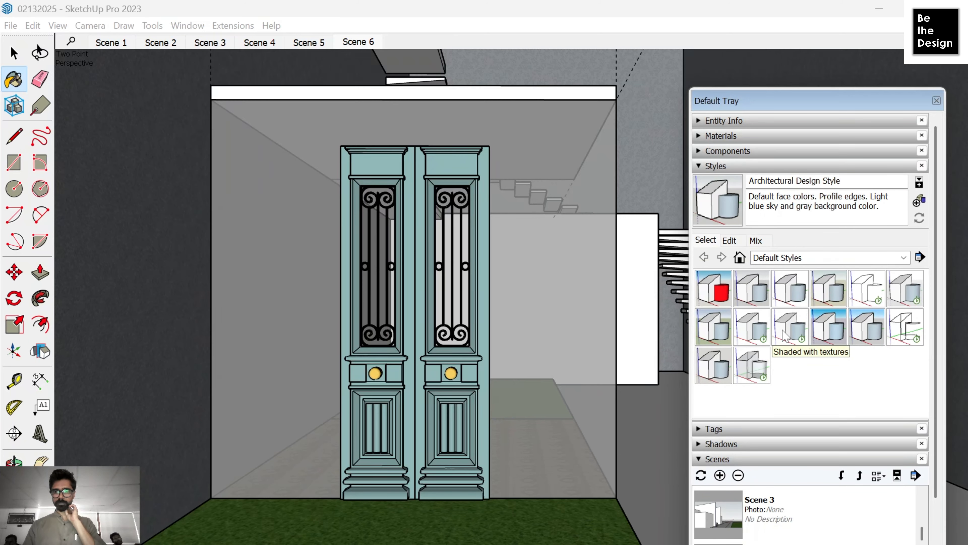
left_click(784, 335)
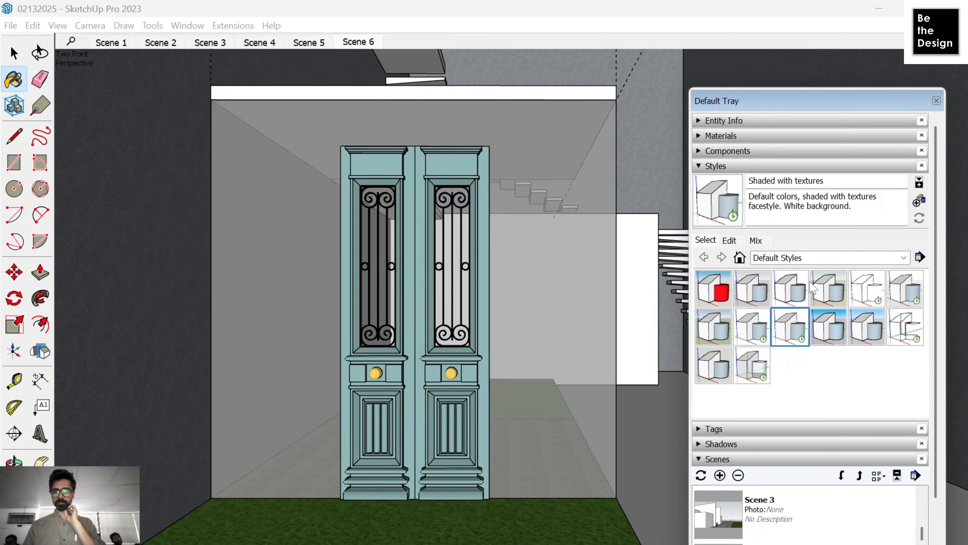
left_click(936, 101)
right_click(367, 45)
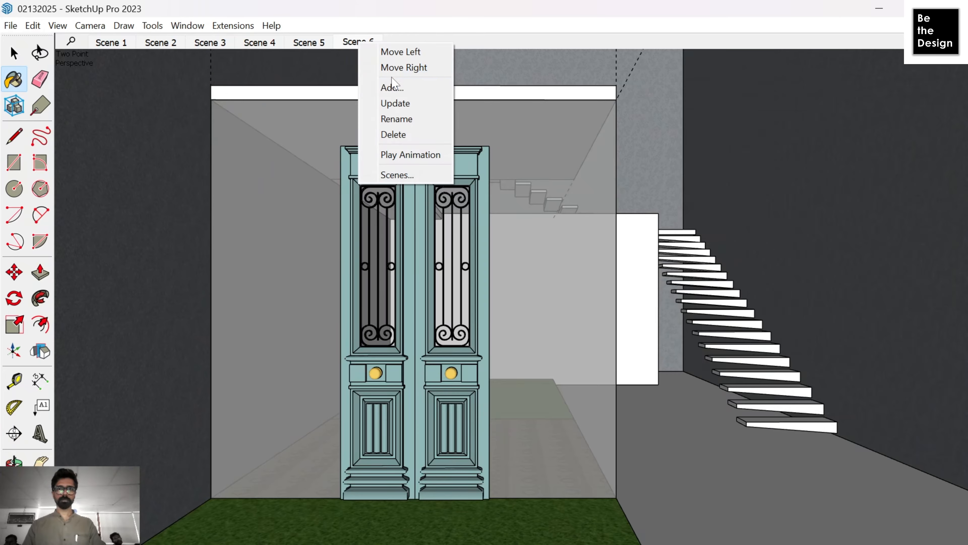
left_click(393, 82)
key("space")
Step: Delete the gray glass wall surrounding the double door
mouse_move(473, 341)
middle_mouse_down()
mouse_move(416, 373)
mouse_move(213, 398)
mouse_move(408, 366)
mouse_move(653, 407)
mouse_move(251, 363)
mouse_move(525, 385)
mouse_move(330, 378)
mouse_move(316, 387)
mouse_move(257, 368)
mouse_move(264, 349)
mouse_move(270, 465)
mouse_move(310, 398)
mouse_move(285, 394)
mouse_move(295, 417)
mouse_move(324, 359)
mouse_move(544, 329)
mouse_move(599, 357)
mouse_move(614, 422)
mouse_move(356, 292)
mouse_move(341, 403)
mouse_move(374, 330)
mouse_move(610, 470)
mouse_move(515, 404)
middle_mouse_up()
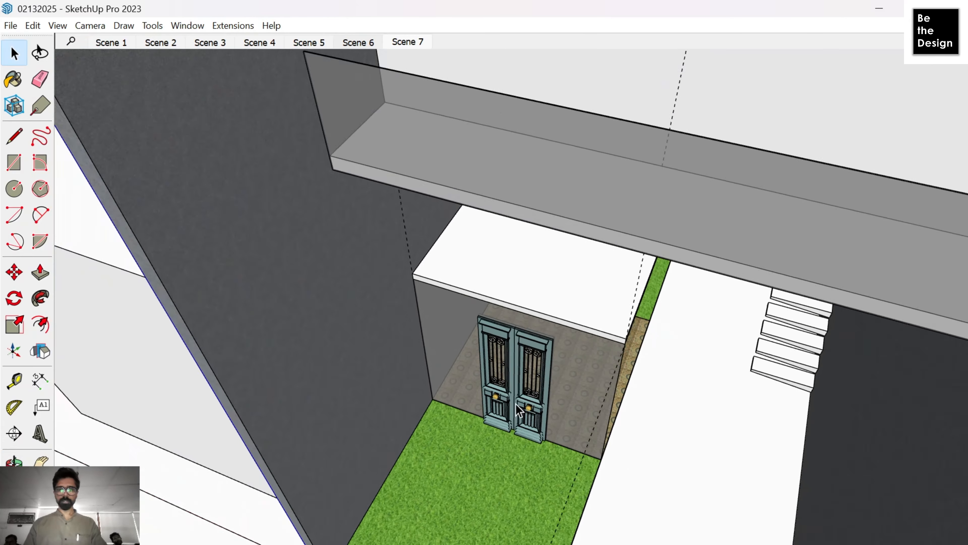
key("space")
scroll(569, 402, "up", 10)
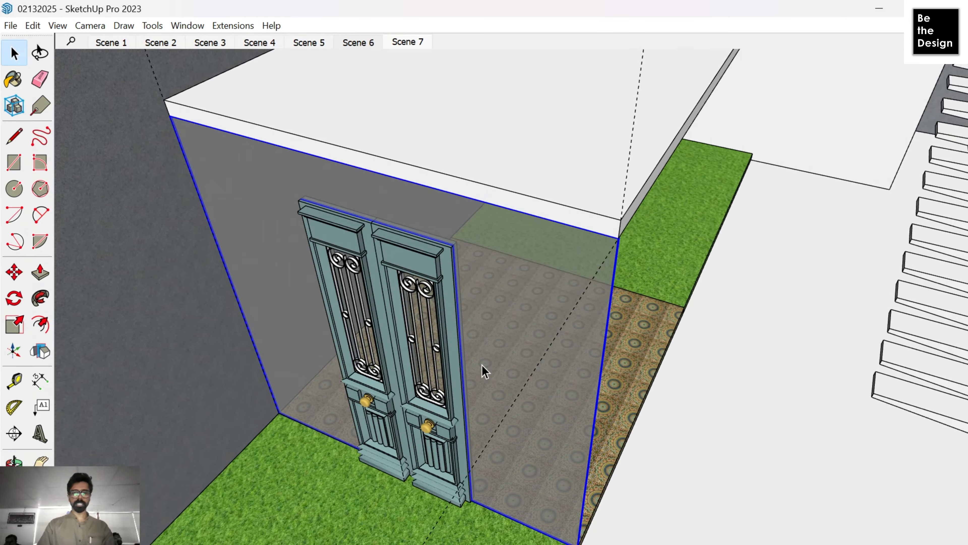
scroll(536, 325, "down", 5)
middle_click_drag(469, 329, 508, 275)
Step: Scale the double door upward until its top meets the underside of the slab above
scroll(508, 275, "up", 3)
left_click(508, 275)
scroll(494, 227, "up", 5)
key("s")
scroll(489, 221, "down", 4)
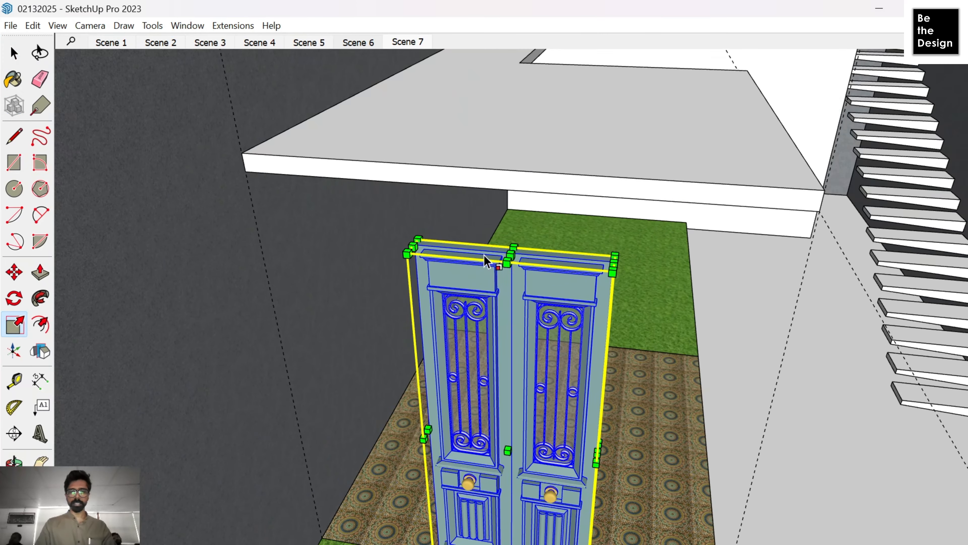
scroll(510, 254, "up", 2)
left_click_drag(513, 251, 556, 169)
key("space")
scroll(555, 172, "down", 7)
left_click(452, 365)
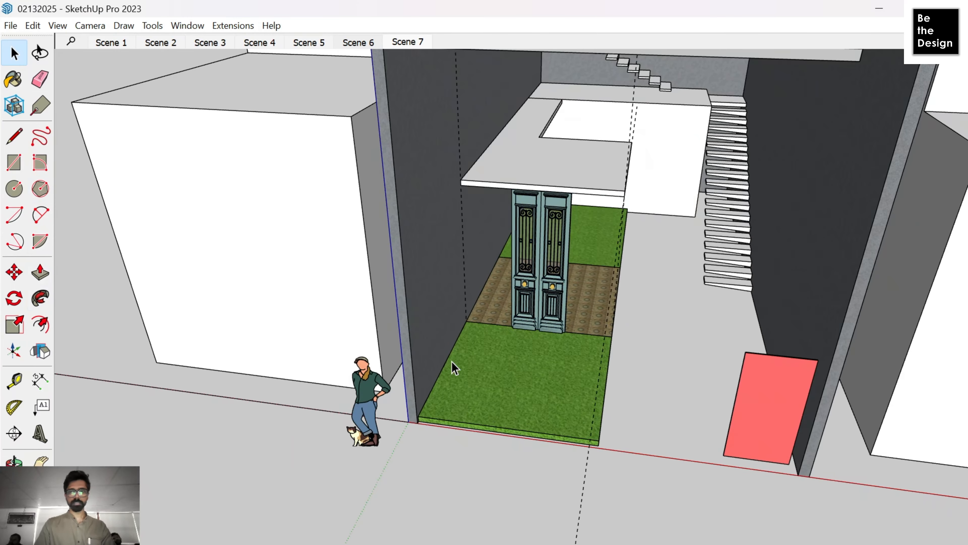
Step: Draw a narrow rectangle along the tiled floor's front edge between the dark side wall and the door, and group it
scroll(530, 329, "up", 5)
middle_click_drag(530, 329, 367, 356)
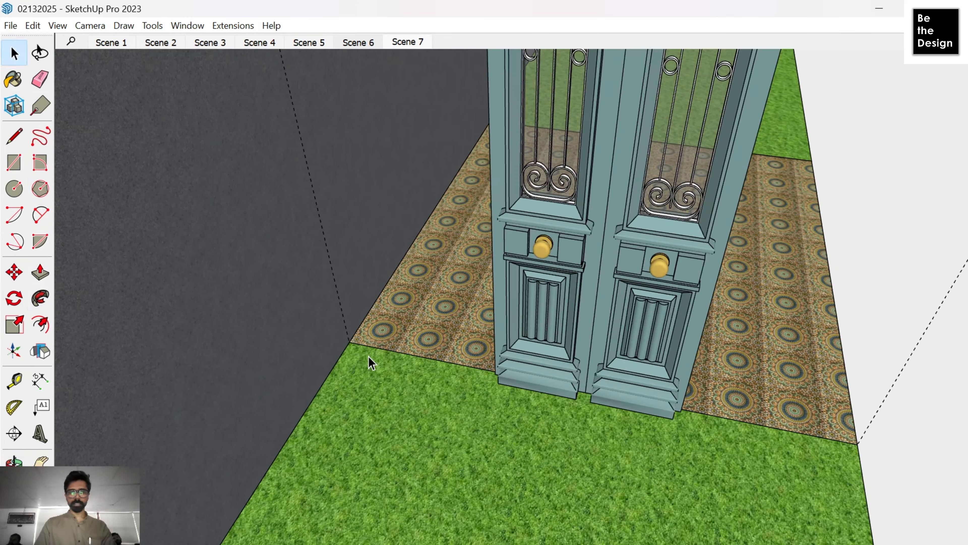
key("r")
scroll(342, 340, "up", 6)
middle_click_drag(461, 352, 685, 424)
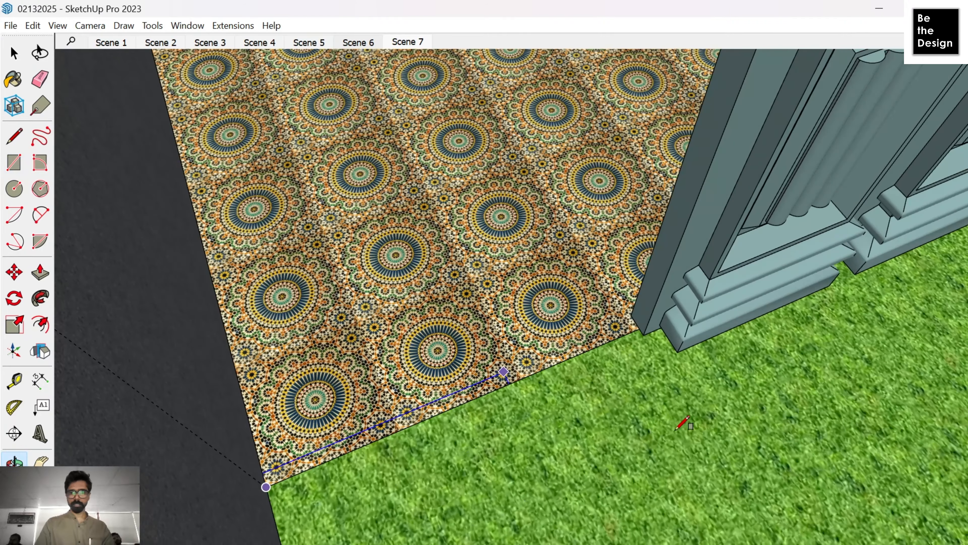
scroll(633, 308, "up", 2)
key("Escape")
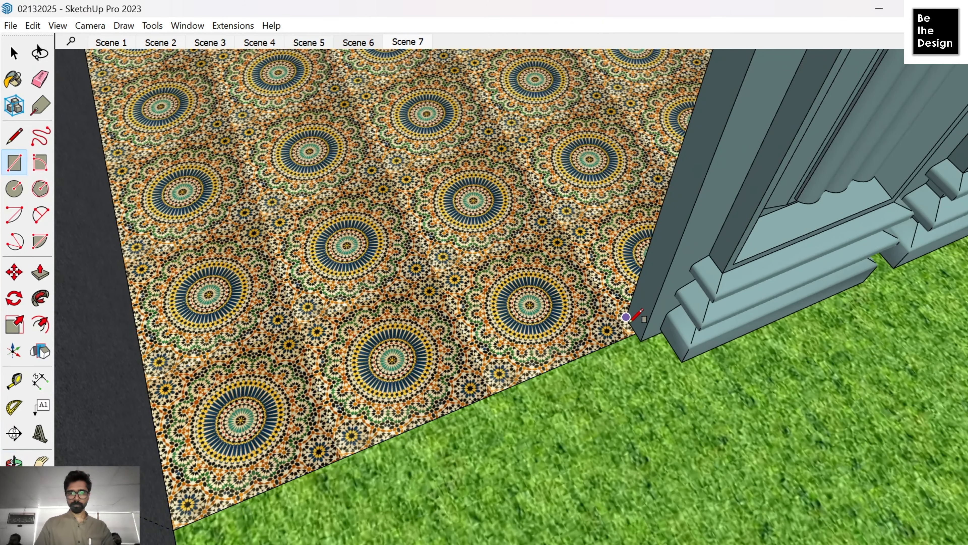
left_click(180, 522)
key("space")
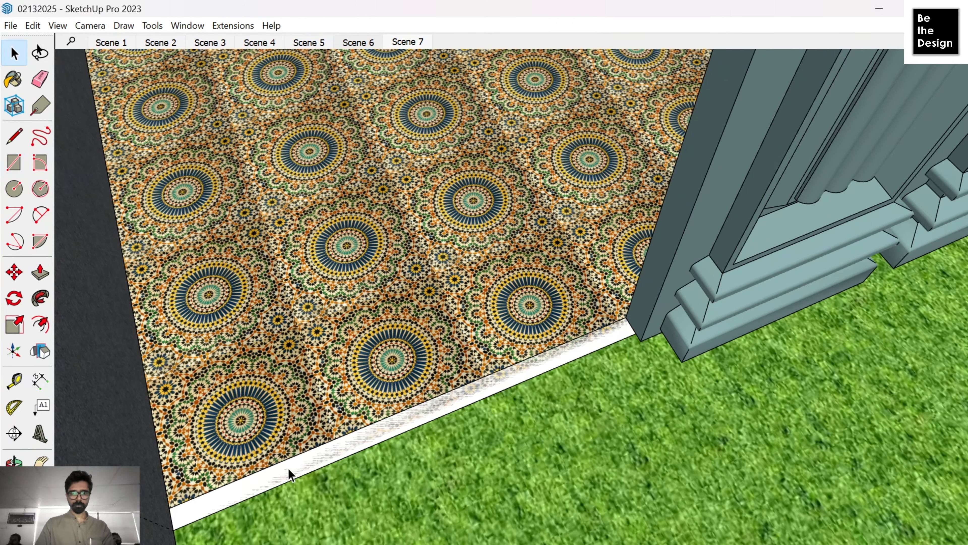
right_click(290, 471)
left_click(343, 381)
Step: Open the new strip group, extrude its face upward into a low base wall, and close the group
double_click(358, 439)
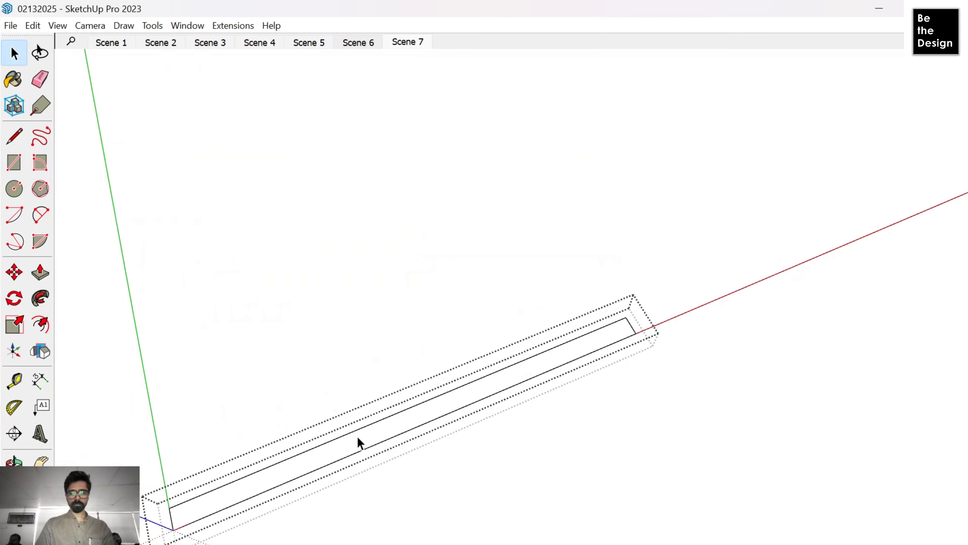
key("p")
scroll(365, 425, "down", 3)
middle_click_drag(363, 416, 224, 323)
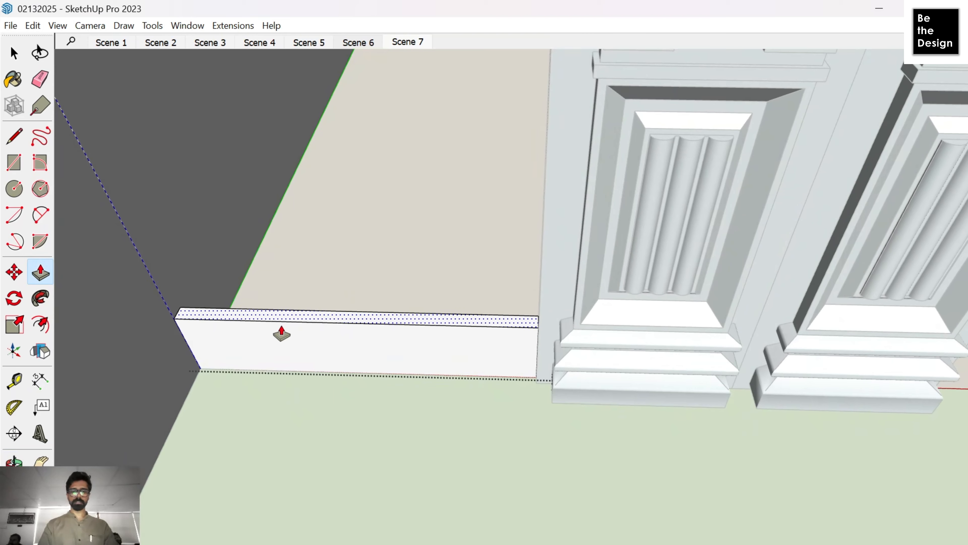
key("Return")
key("space")
left_click(158, 298)
Step: Draw a rectangle covering the top face of the low base wall and make it a group
scroll(164, 288, "up", 2)
key("r")
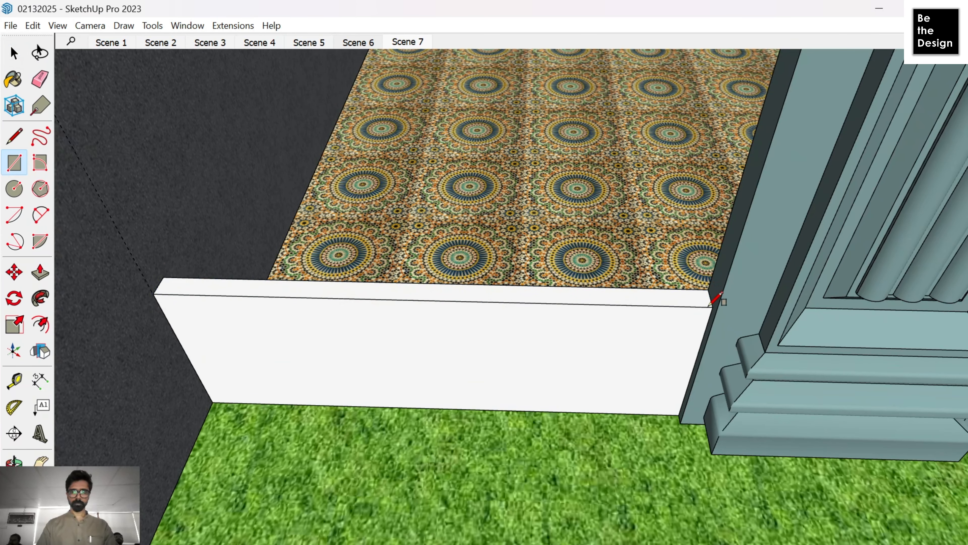
right_click(656, 305)
left_click(713, 419)
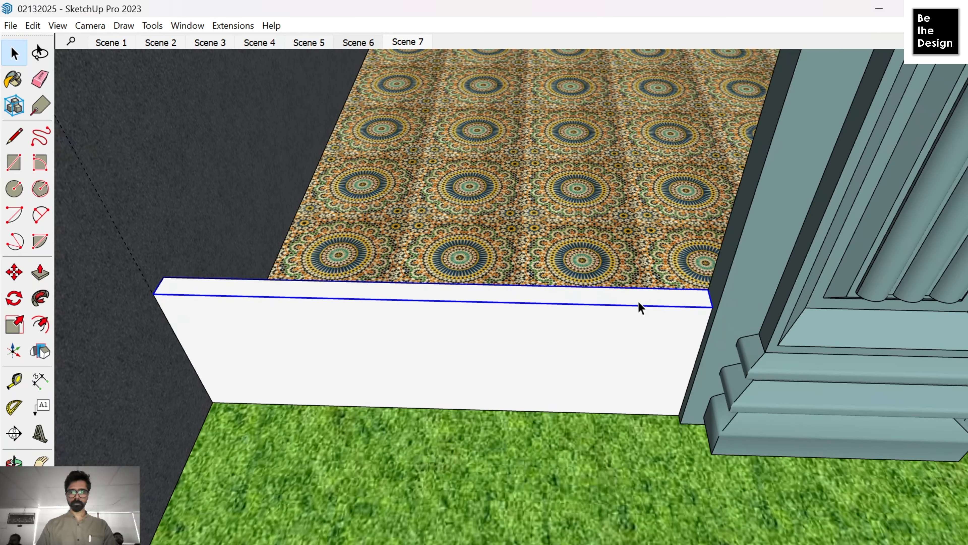
Step: Extrude the strip on top of the low base wall upward to a height of 10 cm and measure it
key("p")
left_click(641, 308)
key("Return")
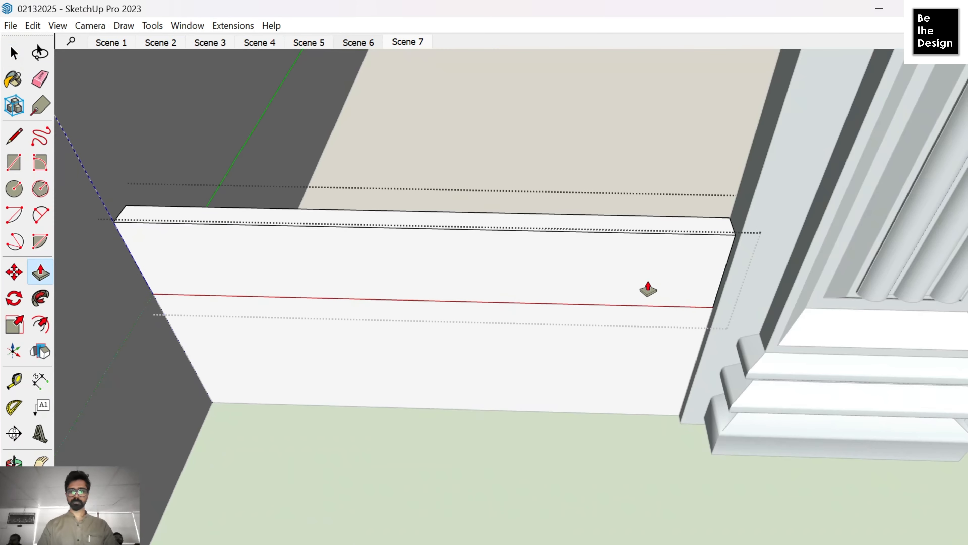
middle_click_drag(648, 290, 394, 167)
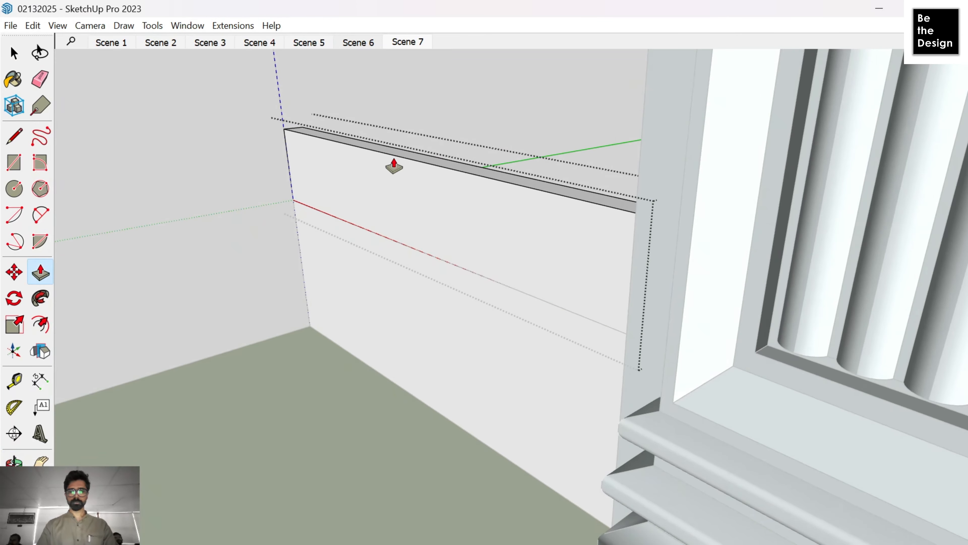
key("Return")
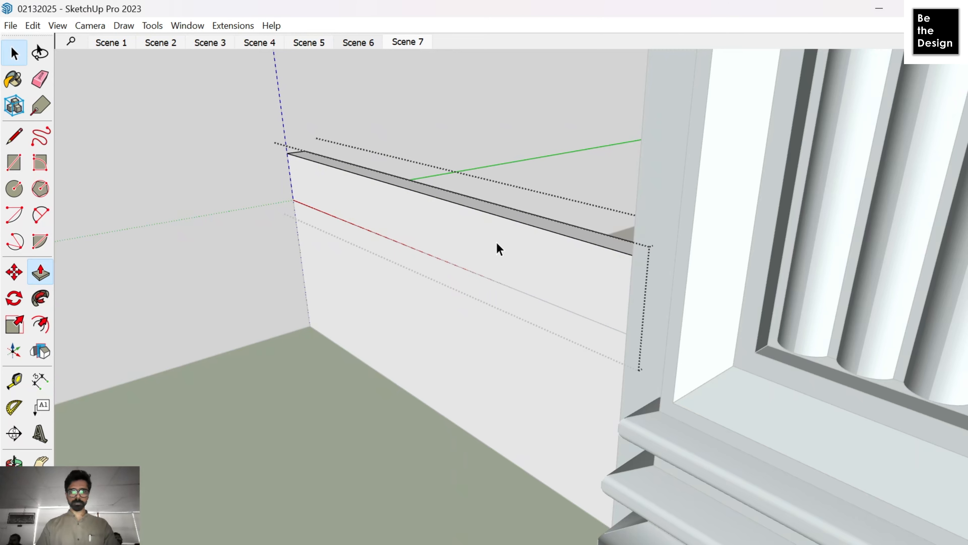
key("t")
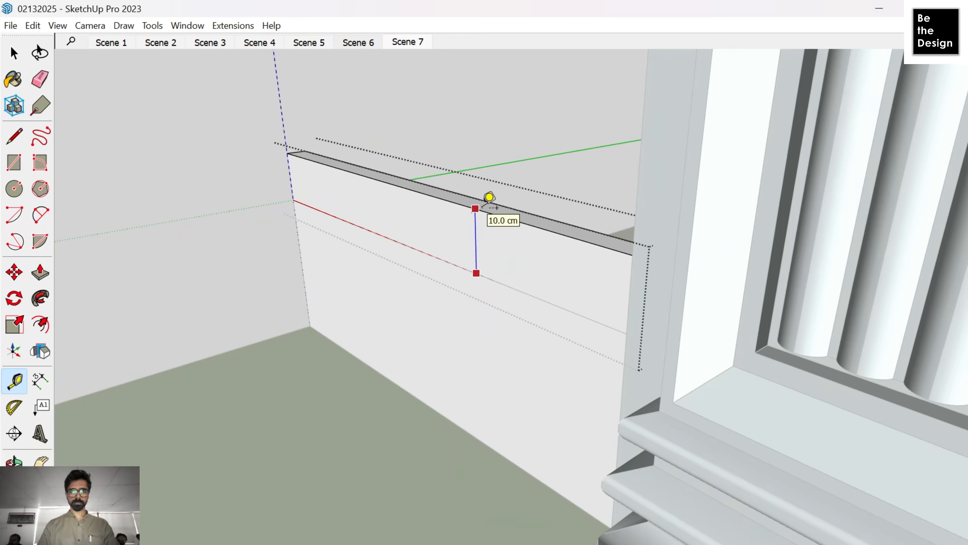
key("space")
Step: Extrude the block's front face slightly outward and its back face well over the tiled floor to form a wide slab
key("p")
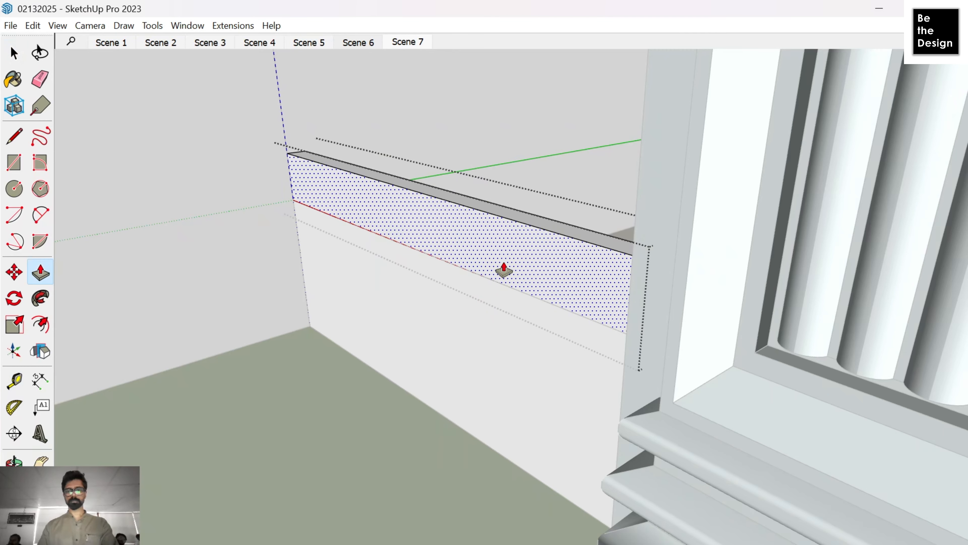
left_click(502, 270)
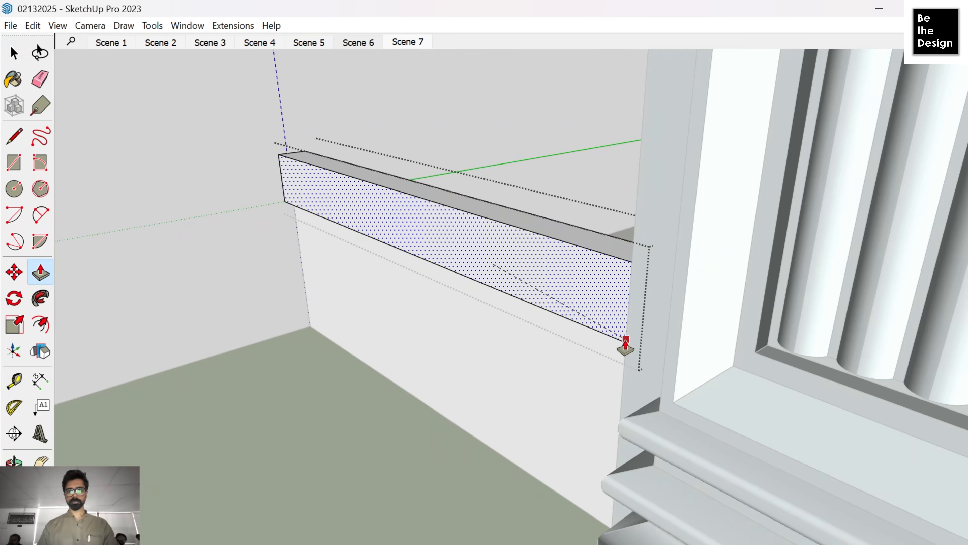
middle_click_drag(625, 346, 213, 301)
left_click(357, 233)
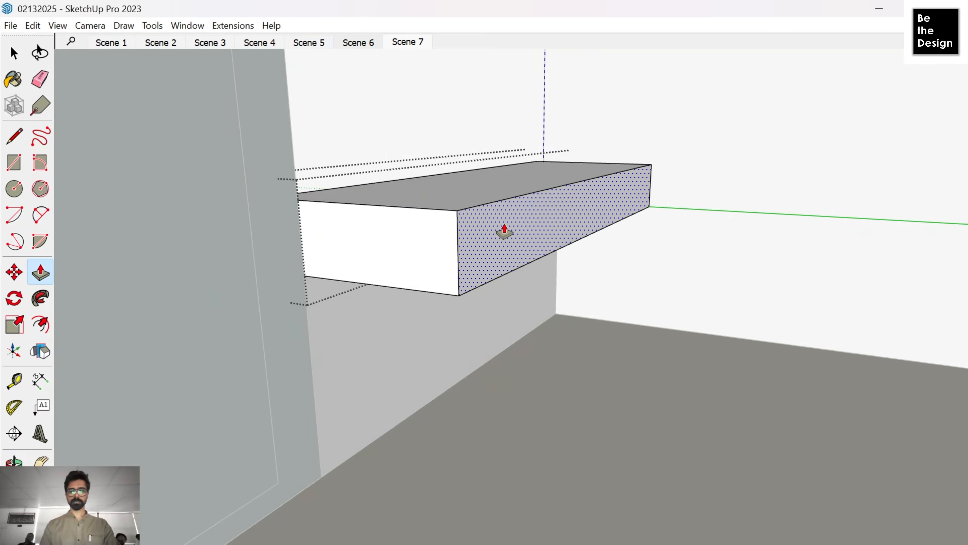
left_click(504, 229)
middle_click_drag(504, 229, 586, 352)
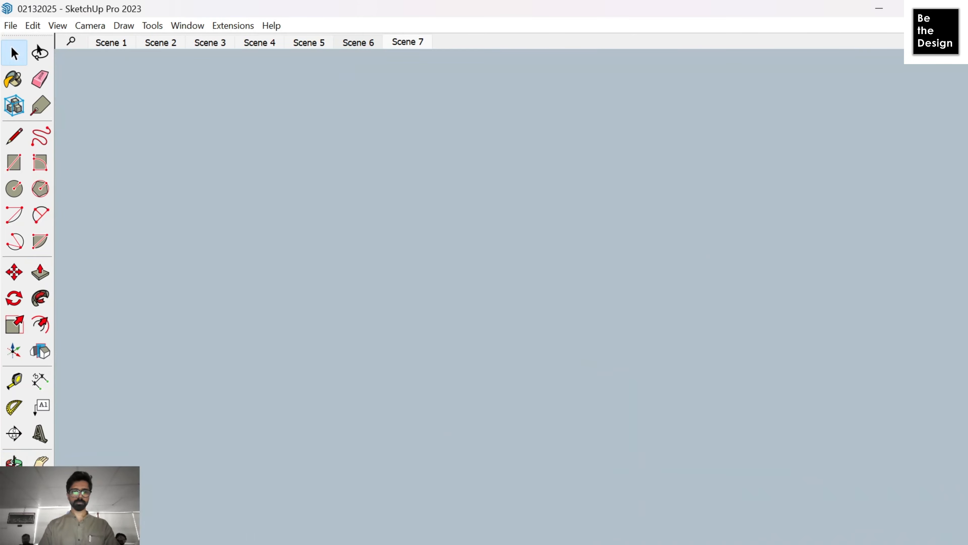
Step: Examine the slab's overhang on both sides of the low base wall
scroll(348, 383, "down", 3)
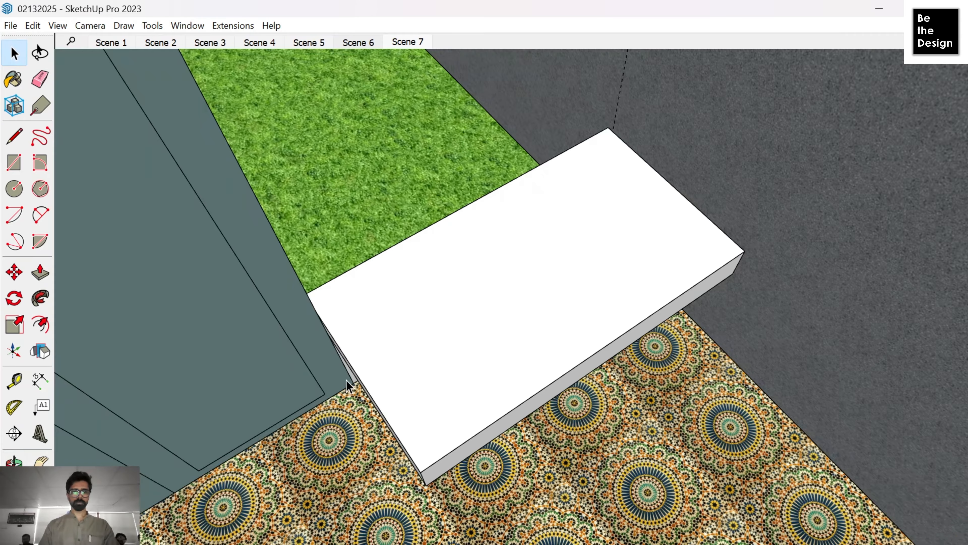
middle_click_drag(348, 382, 579, 235)
scroll(623, 252, "down", 3)
left_click(578, 244)
scroll(578, 282, "down", 2)
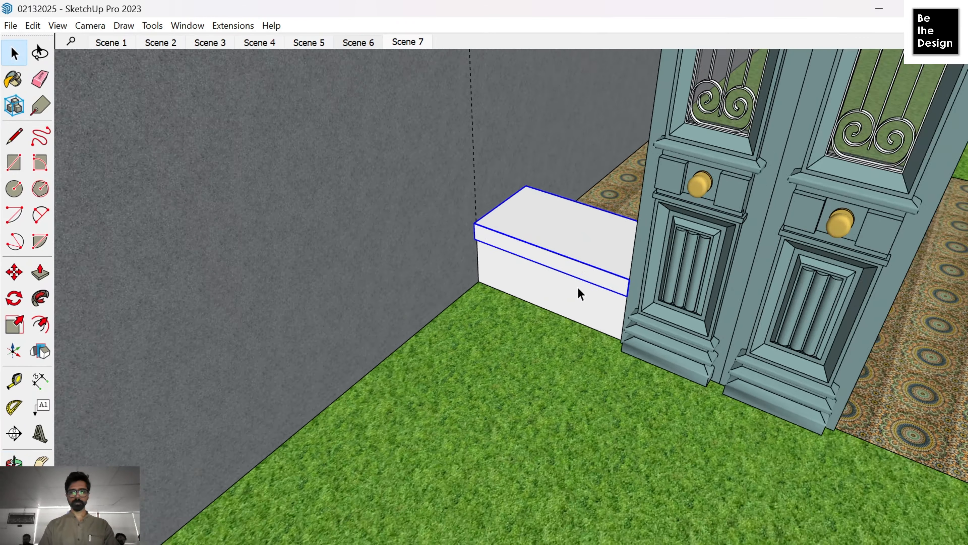
left_click(577, 294, "shift")
middle_click_drag(577, 293, 605, 258)
scroll(606, 263, "up", 2)
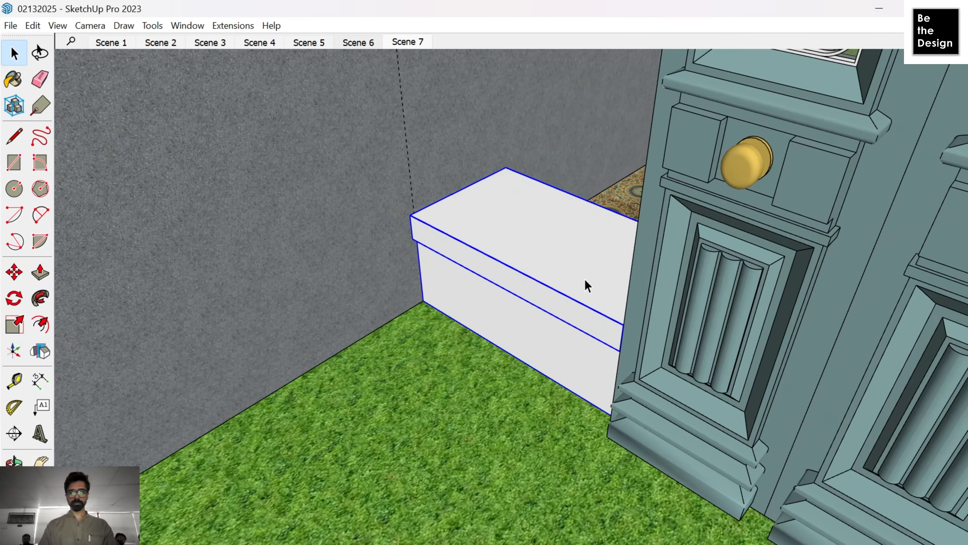
scroll(548, 230, "down", 2)
middle_click_drag(501, 261, 494, 305)
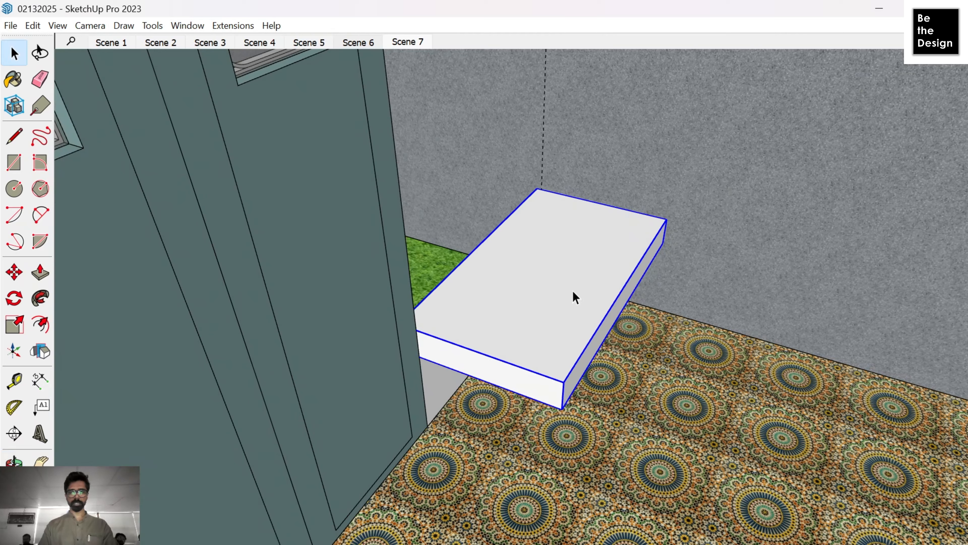
Step: Move the slab toward the lawn until its back edge is flush with the base wall's inner face
key("m")
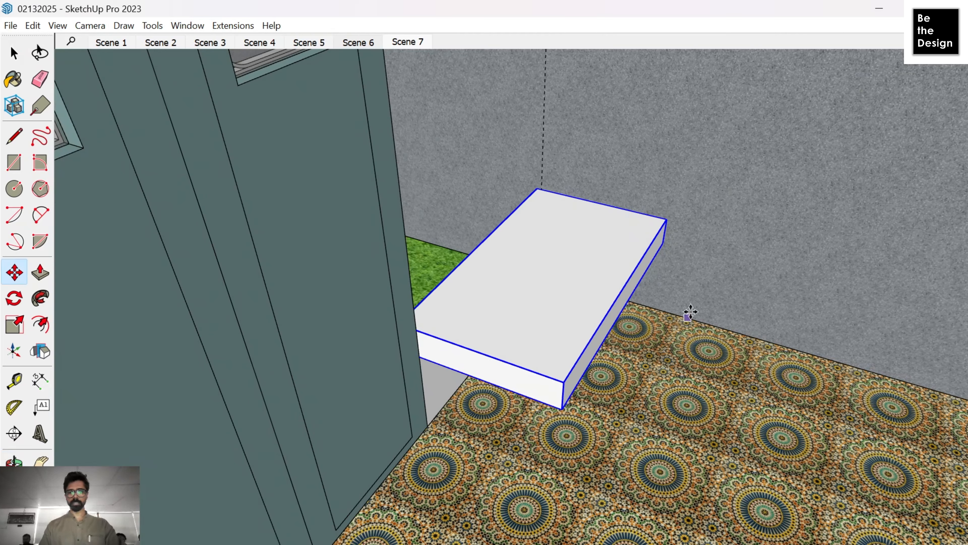
left_click(663, 222)
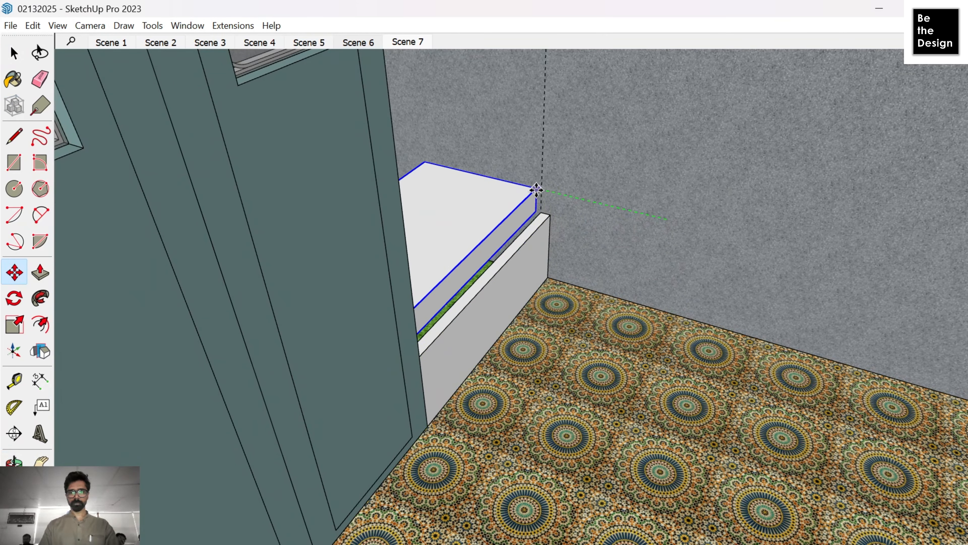
left_click(539, 192)
scroll(541, 206, "up", 5)
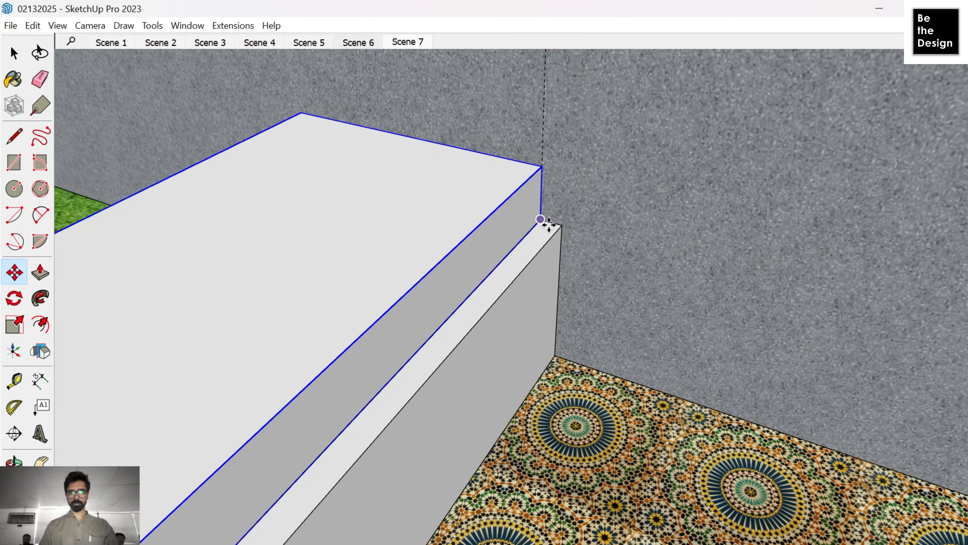
scroll(558, 260, "down", 6)
middle_click_drag(370, 278, 482, 256, "shift")
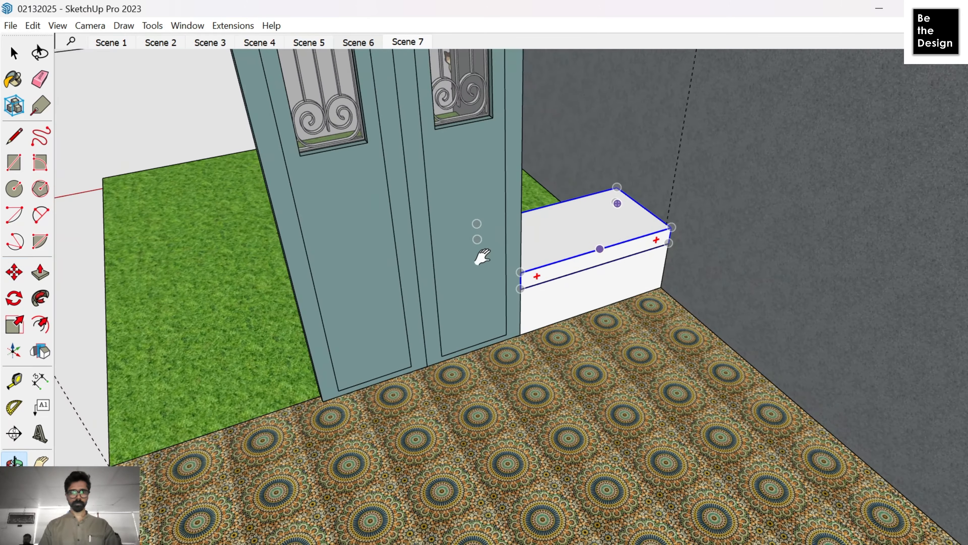
Step: Group the slab with the base wall and copy the group to the other side of the double door
key("space")
right_click(608, 283)
left_click(652, 425)
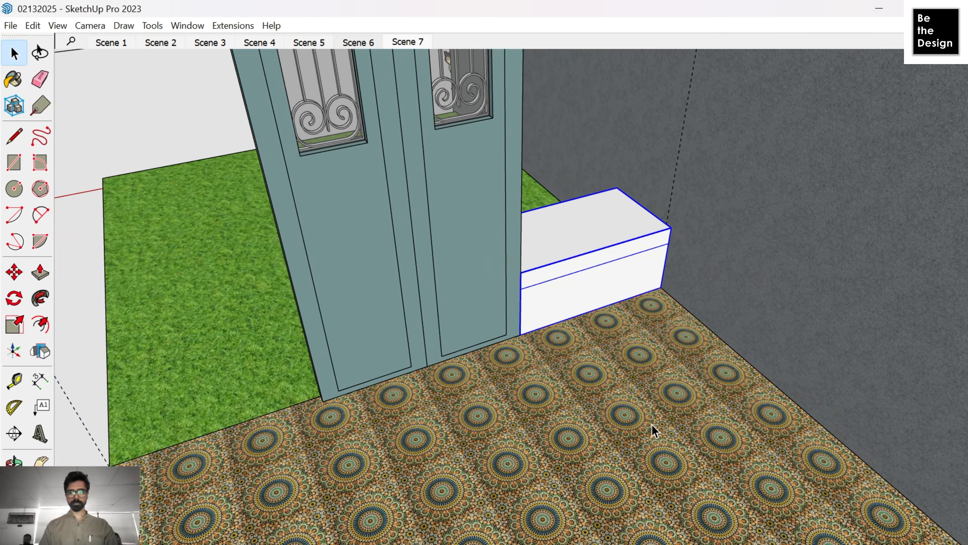
key("m")
key("ctrl")
left_click(661, 287)
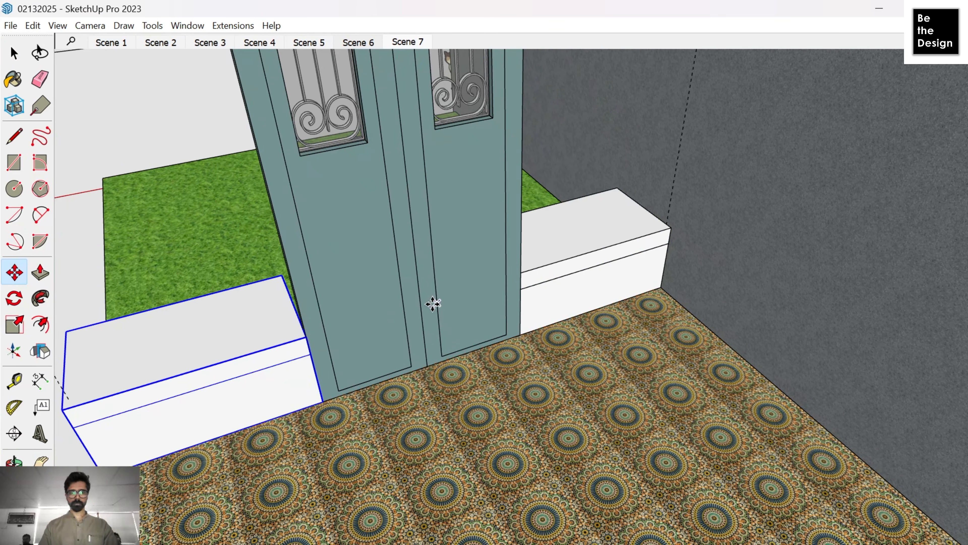
key("space")
Step: Paint the slabs beside the door with Polished Concrete New from the Asphalt and Concrete materials and clear the selection
middle_click_drag(333, 303, 910, 279)
middle_click_drag(541, 362, 529, 380)
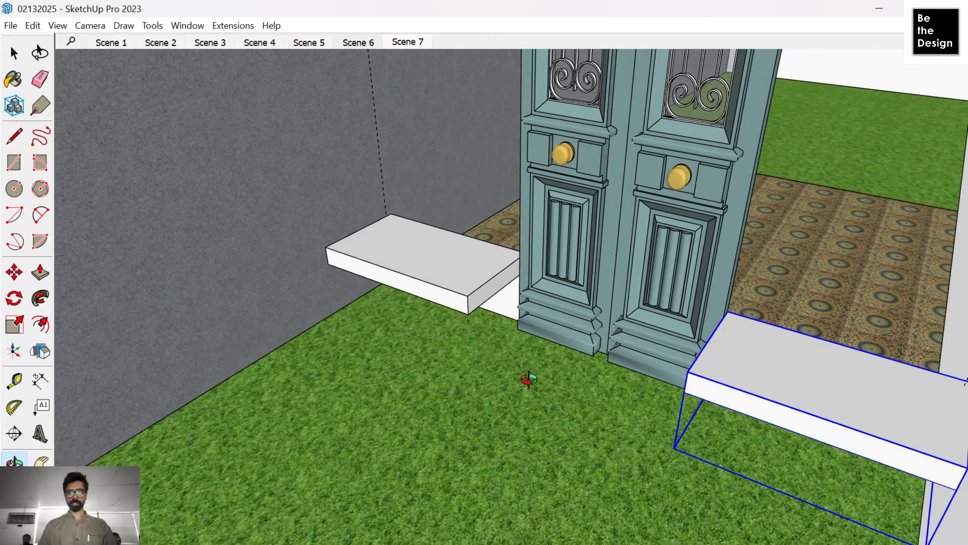
scroll(534, 378, "down", 10)
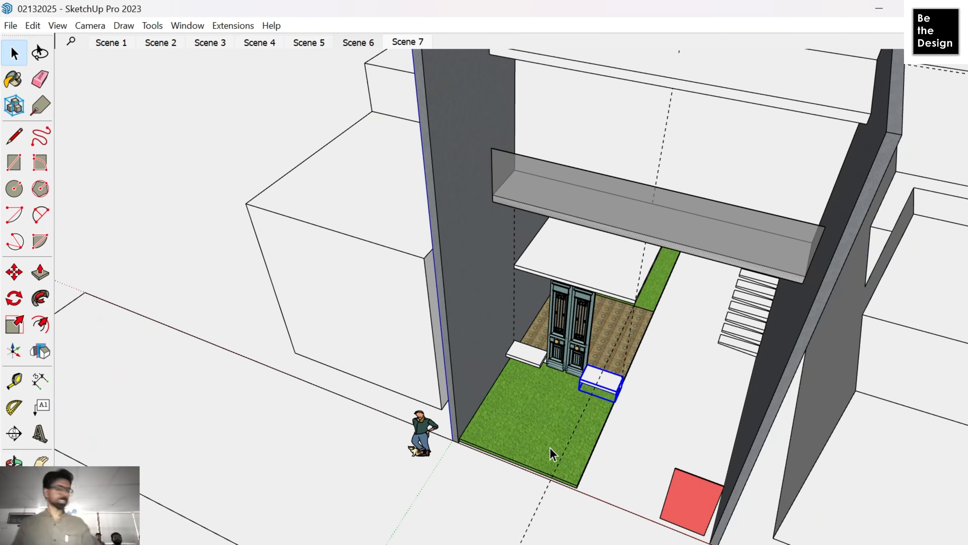
scroll(579, 354, "up", 3)
scroll(593, 350, "up", 1)
key("b")
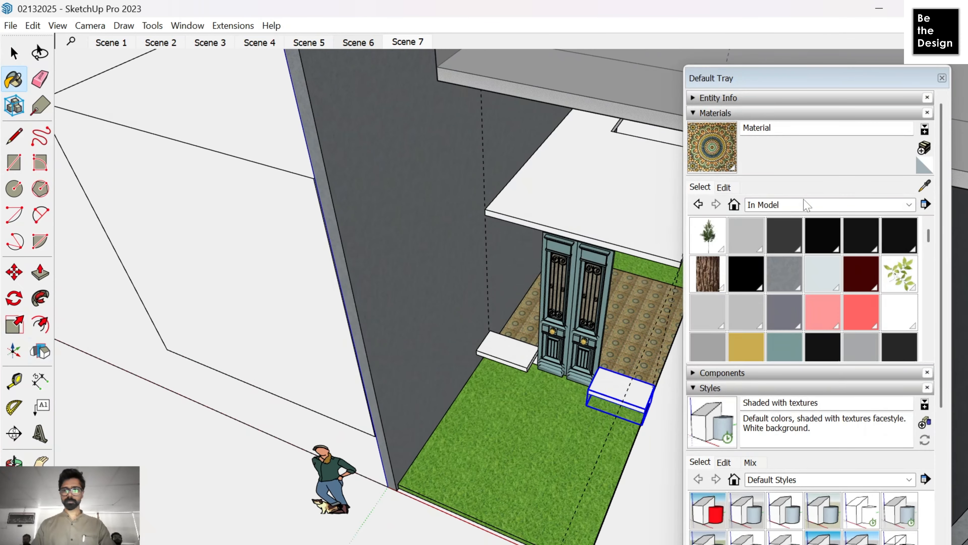
left_click(806, 205)
left_click(792, 275)
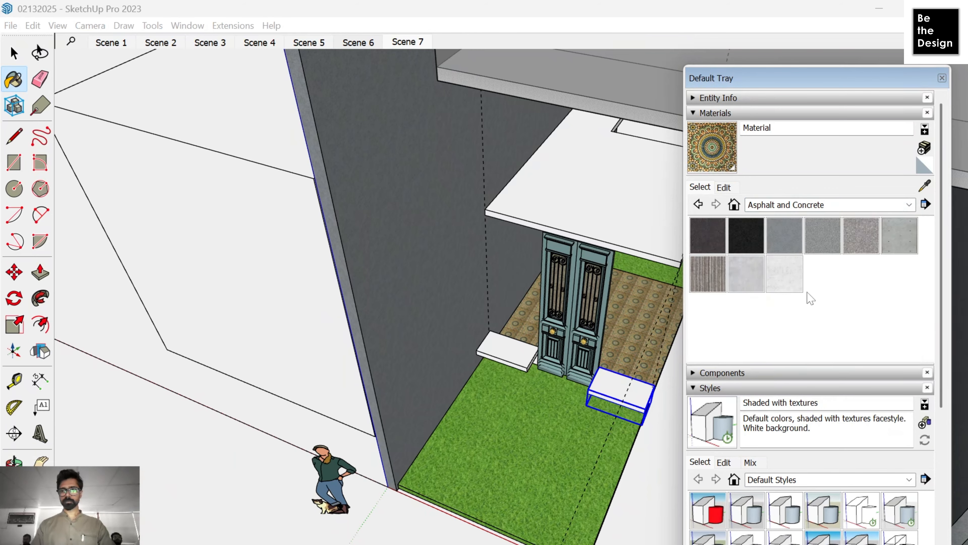
left_click(750, 275)
left_click(507, 349)
key("space")
scroll(340, 339, "down", 3)
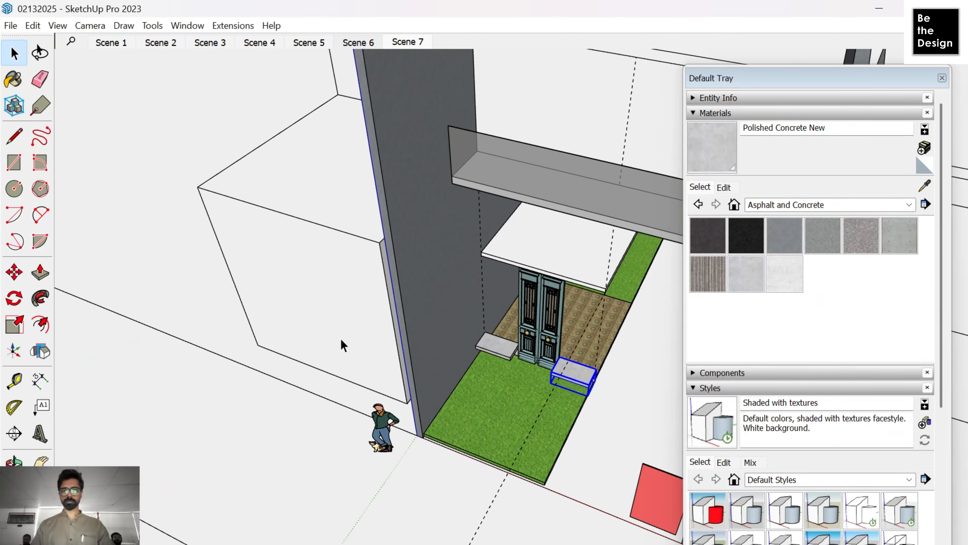
left_click(340, 338)
left_click(131, 306)
Step: Switch to the browser, open the 3D Warehouse tab searching for COLUMNS, and return to SketchUp
scroll(537, 350, "up", 4)
middle_click_drag(538, 350, 505, 311)
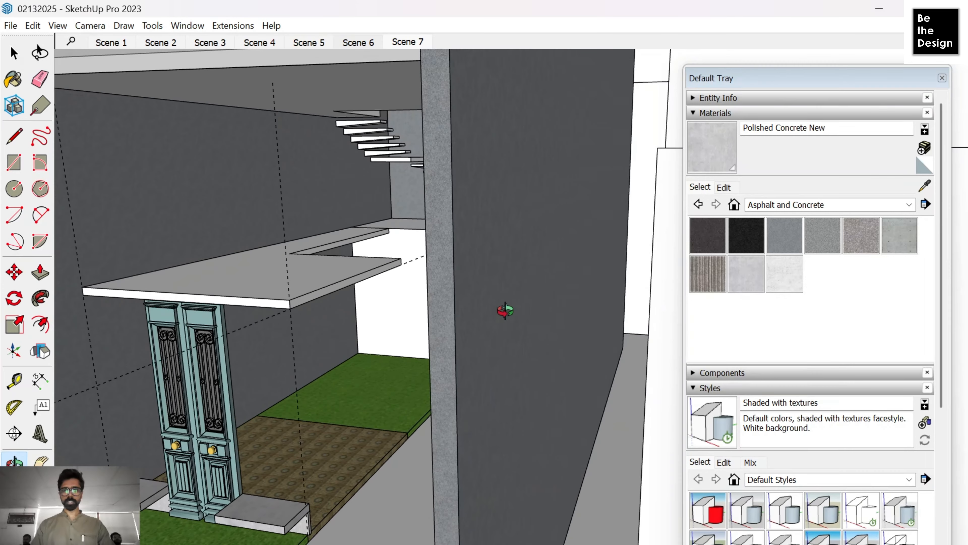
mouse_move(284, 414)
middle_mouse_down("shift")
mouse_move(390, 341)
mouse_move(457, 348)
middle_mouse_up("shift")
left_click(623, 543)
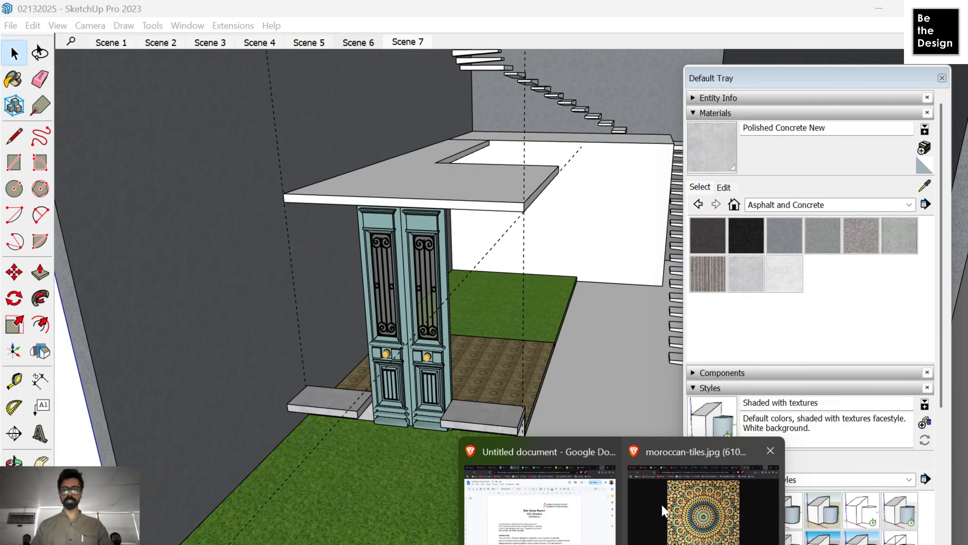
left_click(664, 510)
left_click(617, 15)
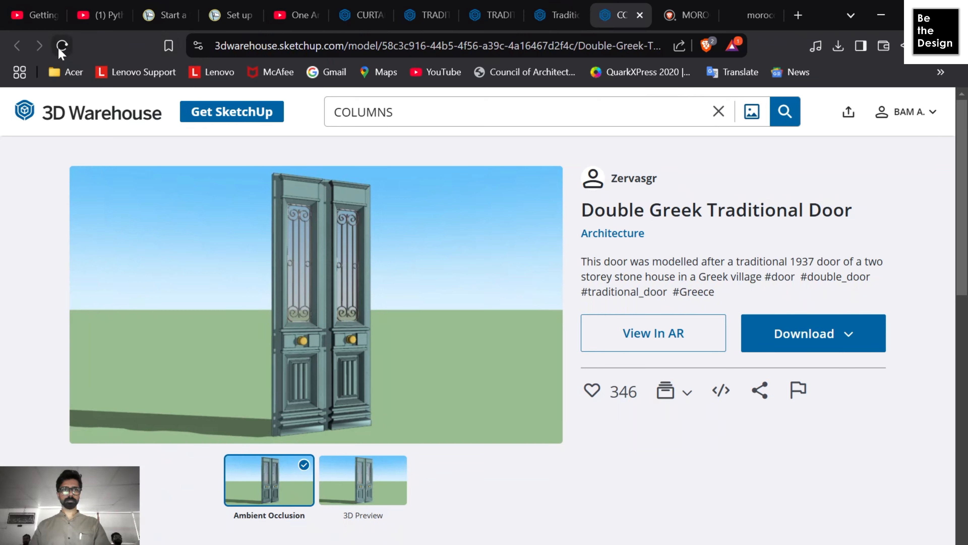
left_click(891, 19)
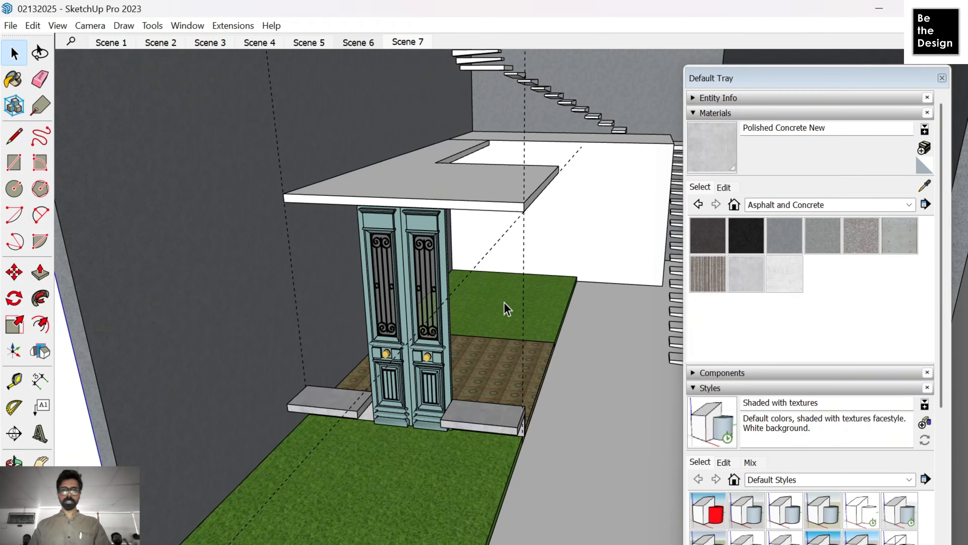
Step: Place a horizontal guide line above the front edge of the slab over the double door
scroll(503, 305, "up", 6)
scroll(521, 352, "down", 6)
key("space")
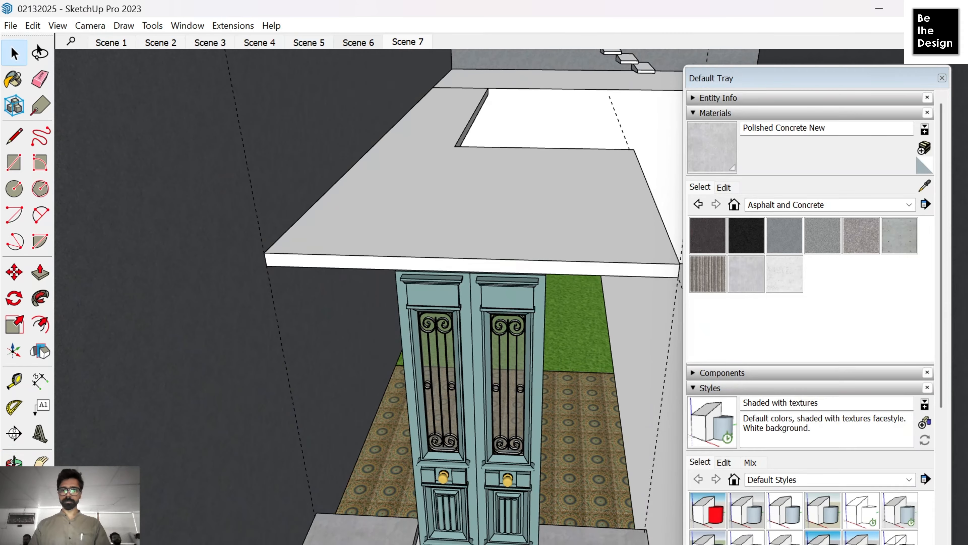
middle_click_drag(463, 319, 302, 370)
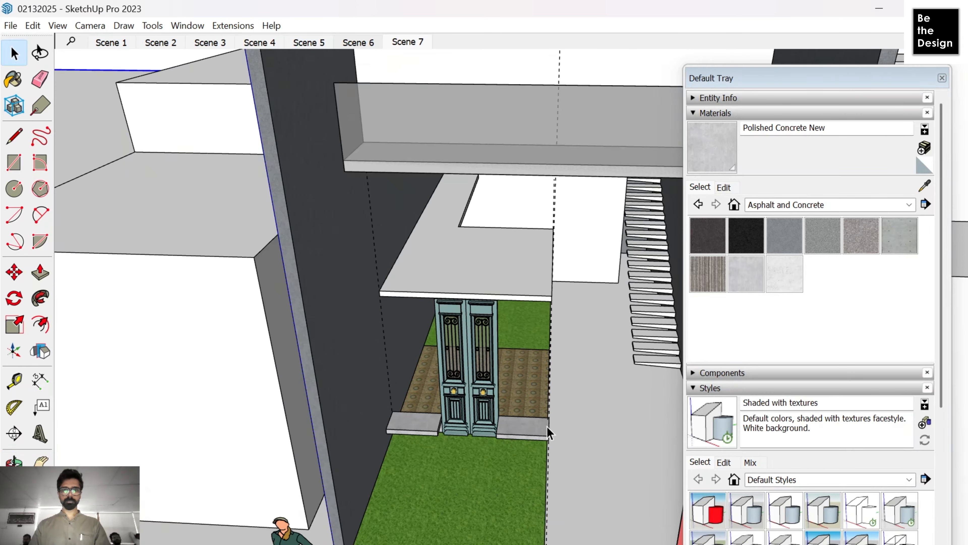
middle_click_drag(548, 433, 398, 467)
scroll(471, 244, "up", 3)
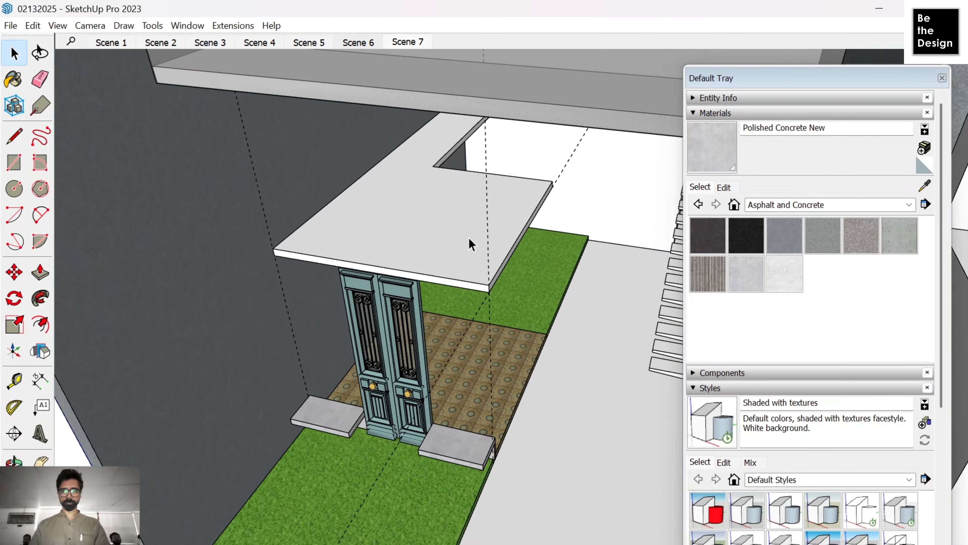
scroll(303, 264, "up", 2)
key("t")
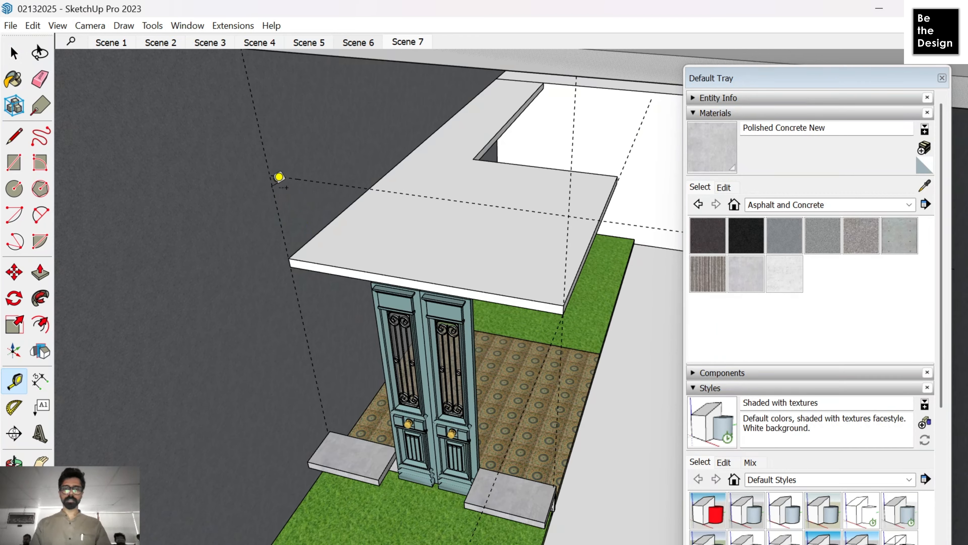
Step: Draw a vertical rectangle from the upper guide to the front corner of the slab over the door, and group it
key("r")
left_click(270, 174)
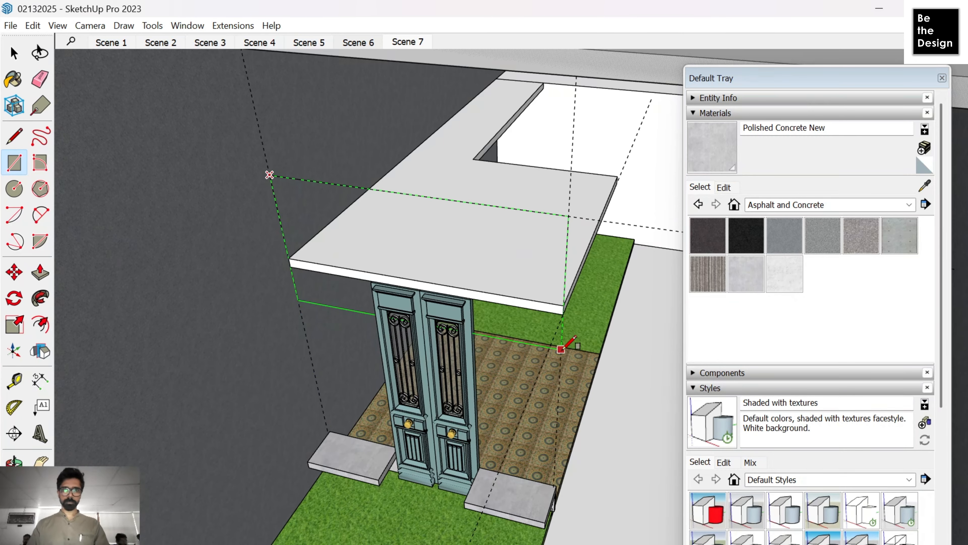
left_click(563, 305)
key("space")
right_click(505, 263)
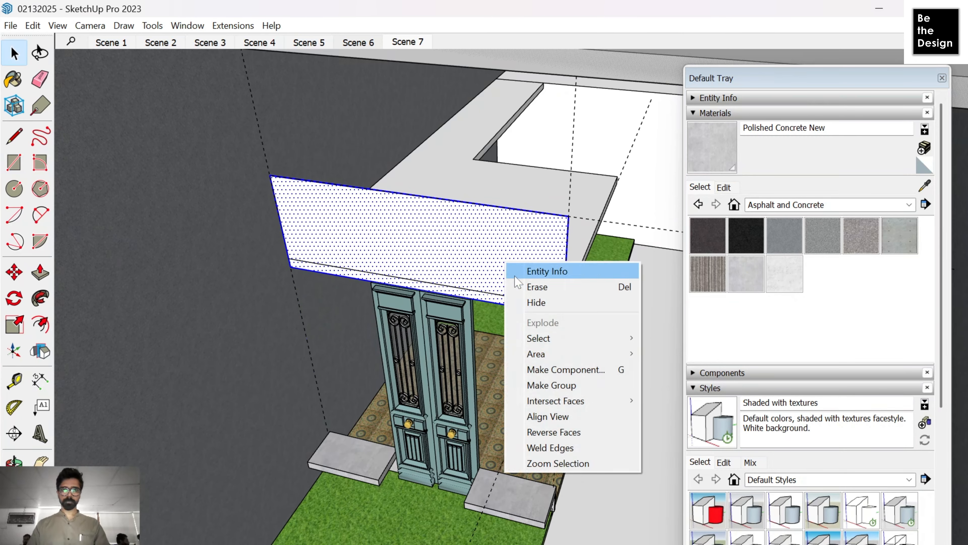
left_click(546, 370)
Step: Open the panel group above the double door and push/pull its face outward to give the panel a slight thickness
middle_click_drag(542, 343, 477, 270)
double_click(532, 279)
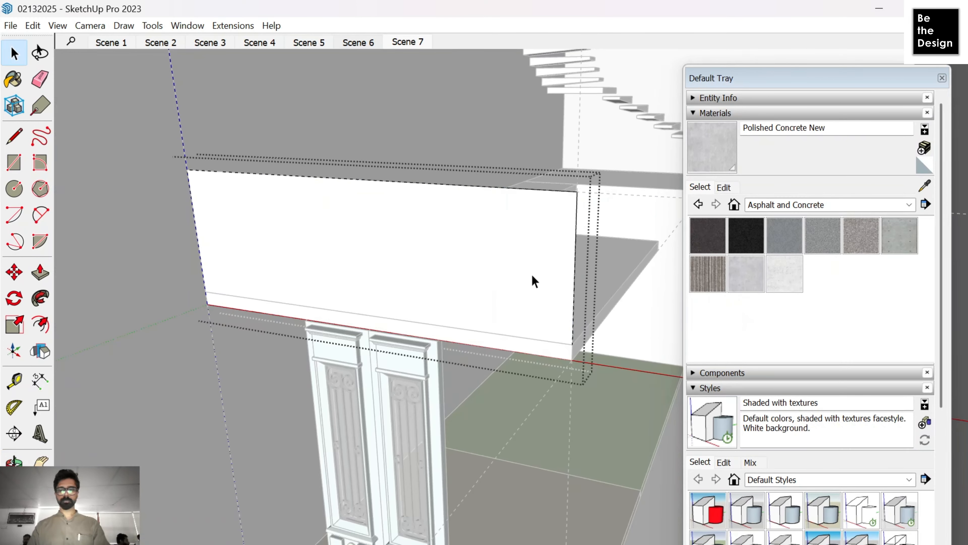
key("p")
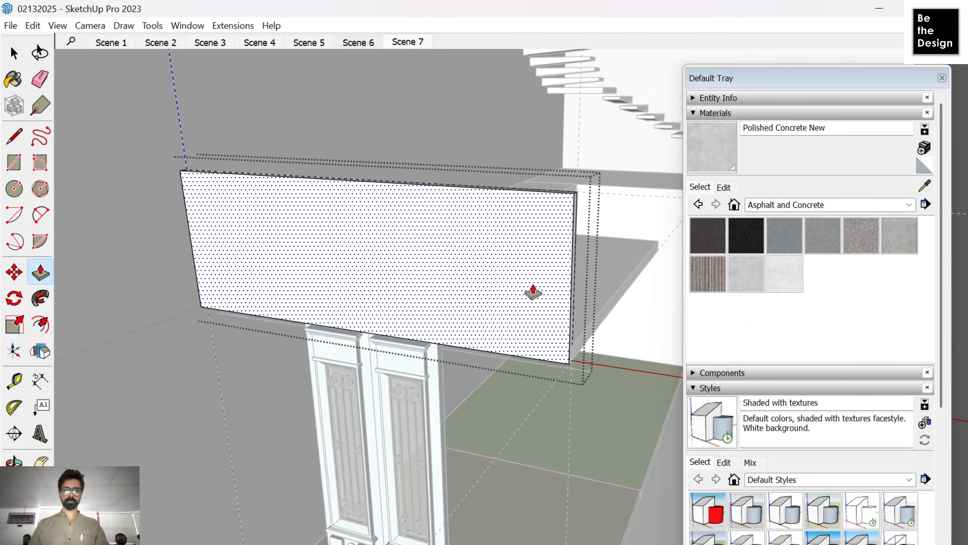
scroll(534, 294, "up", 2)
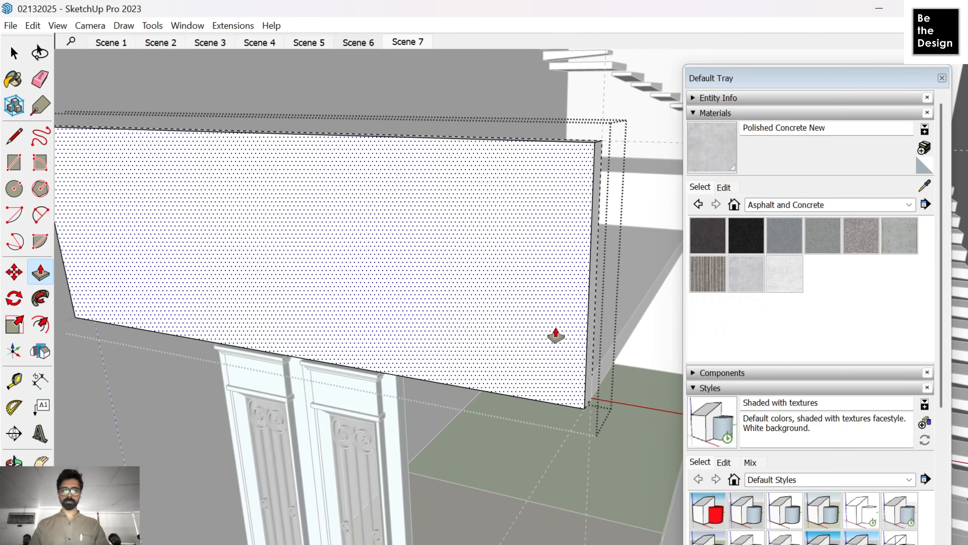
key("space")
key("Escape")
Step: Paint the panel above the door with Translucent Glass Gray from the Glass and Mirrors materials
middle_click_drag(555, 336, 532, 316)
scroll(564, 289, "down", 8)
left_click(801, 205)
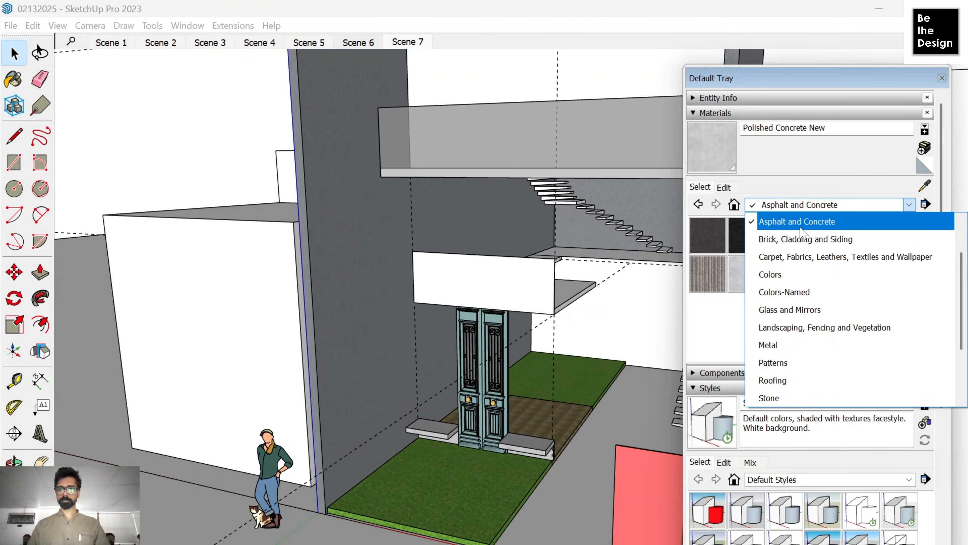
left_click(803, 309)
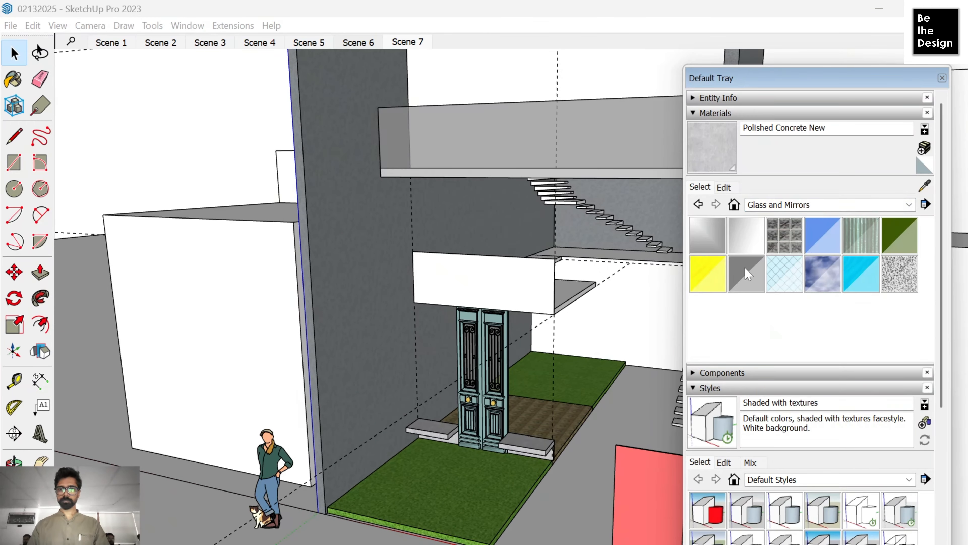
left_click(746, 273)
left_click(536, 271)
Step: Place a guide just inside the slab's open side edge, draw a rectangular strip between guide and edge, and group it
scroll(537, 271, "up", 6)
middle_click_drag(597, 286, 513, 344)
scroll(253, 451, "up", 1)
middle_click_drag(253, 450, 316, 309)
key("t")
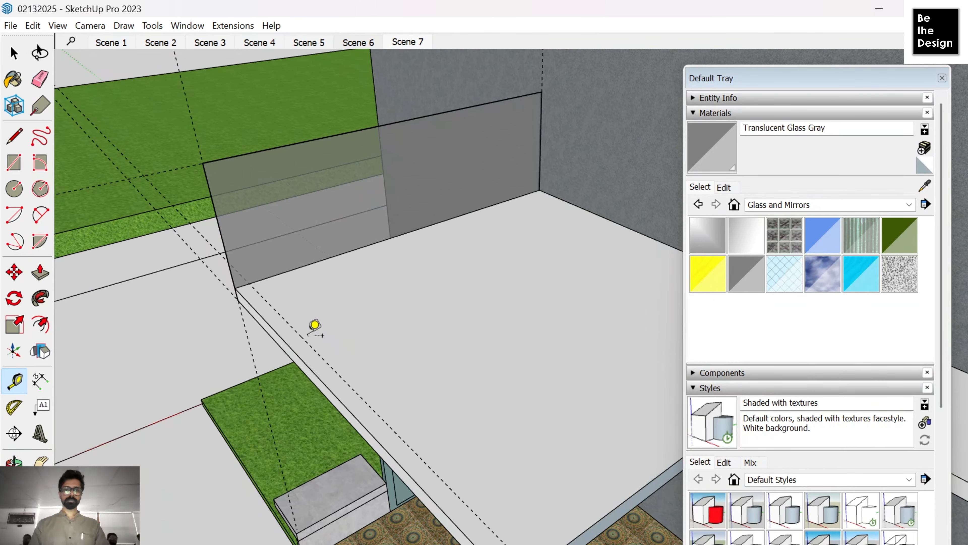
key("r")
middle_click_drag(256, 281, 266, 248)
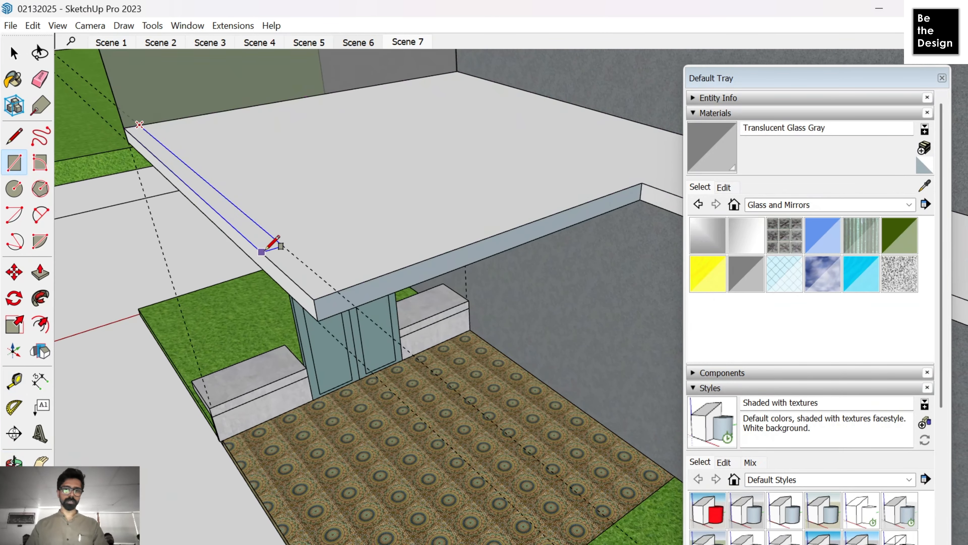
key("space")
left_click(305, 274)
right_click(305, 274)
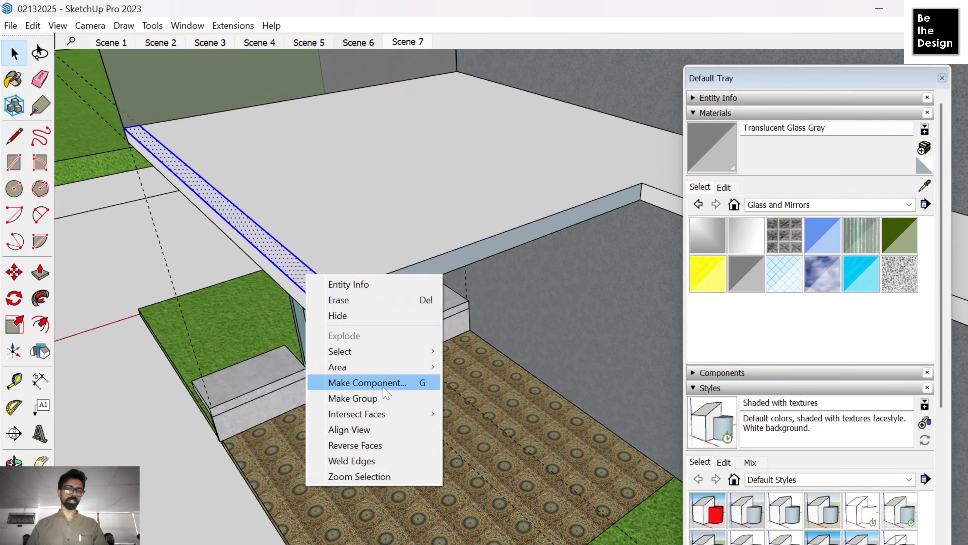
left_click(343, 397)
Step: Extrude the grouped strip upward into a low wall along the slab's open side and close the group
middle_click_drag(265, 203, 308, 341)
double_click(308, 341)
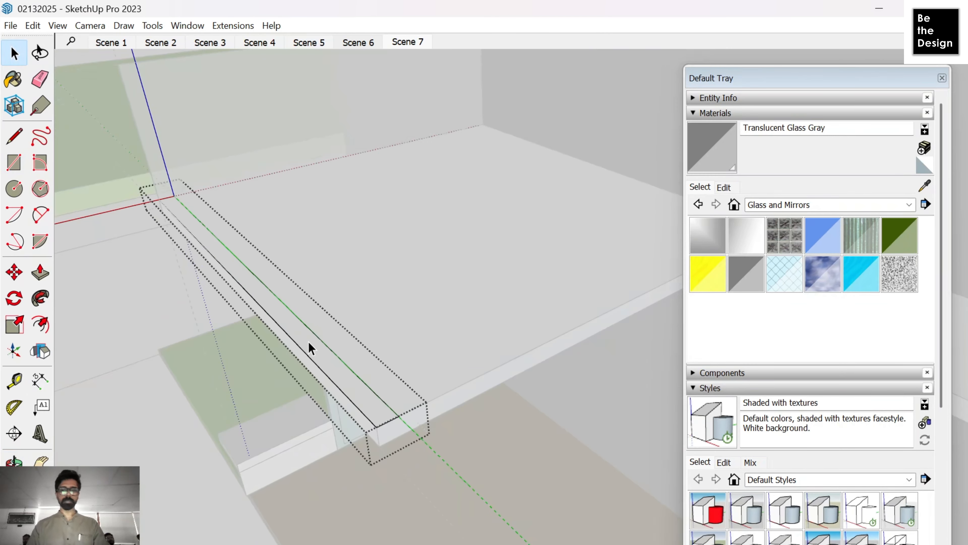
key("p")
left_click(302, 356)
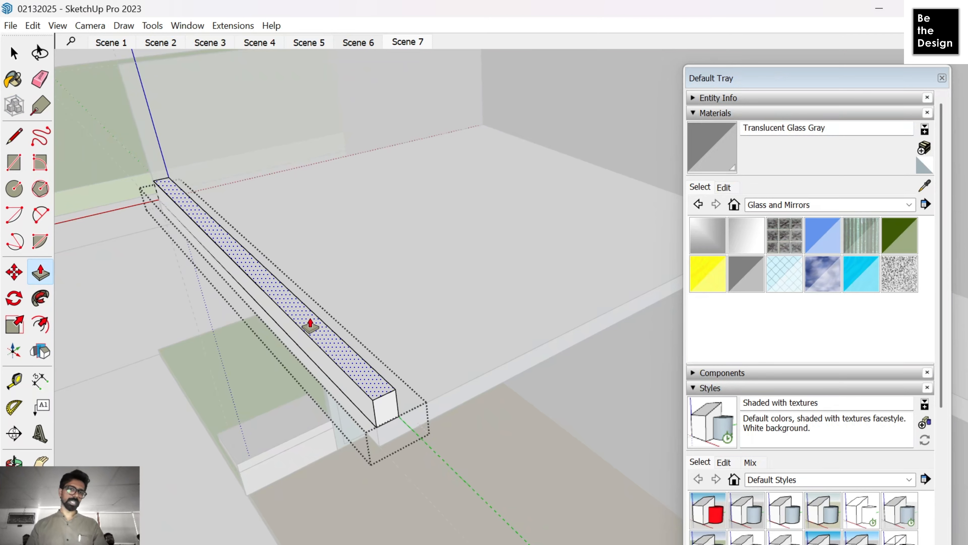
key("Return")
key("space")
key("Escape")
Step: Draw a rectangle covering the top face of the low wall and make it a group
key("r")
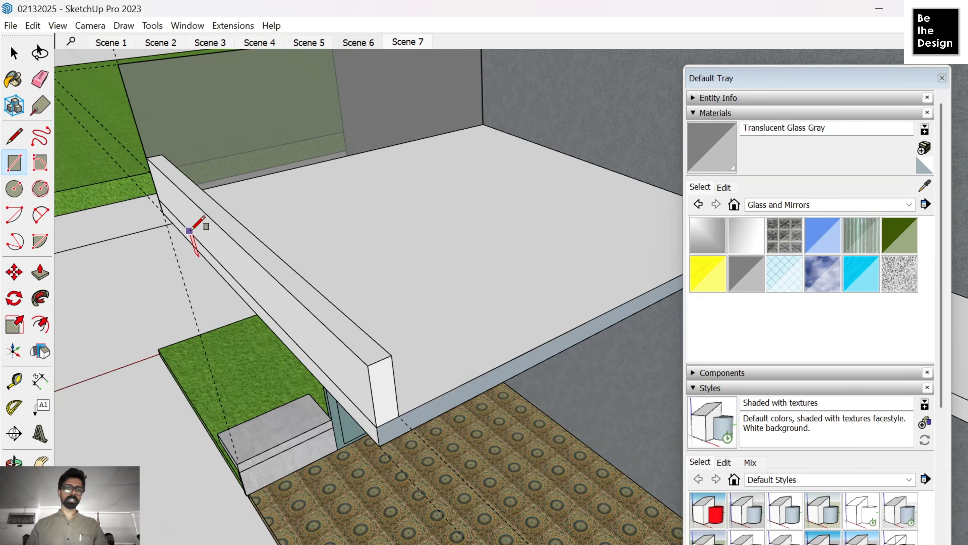
key("space")
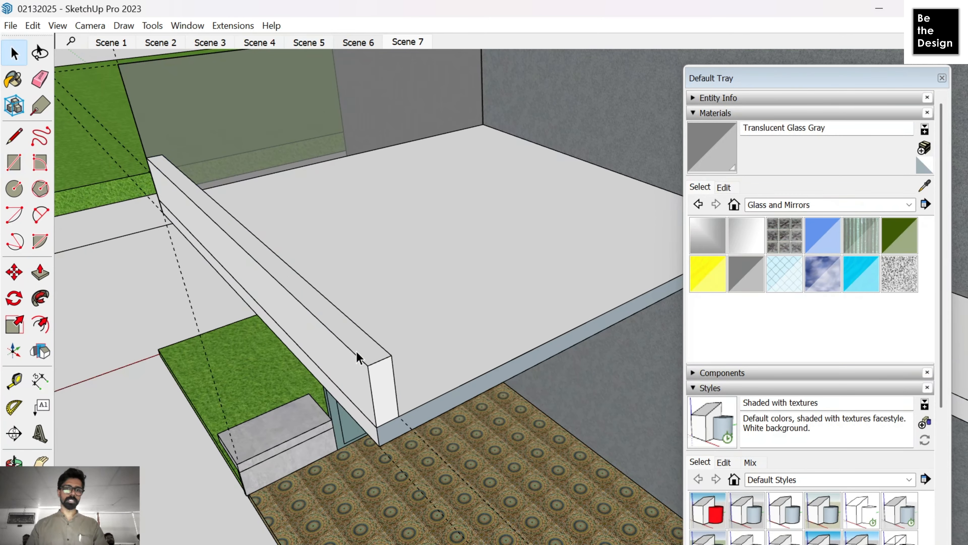
right_click(356, 351)
left_click(403, 474)
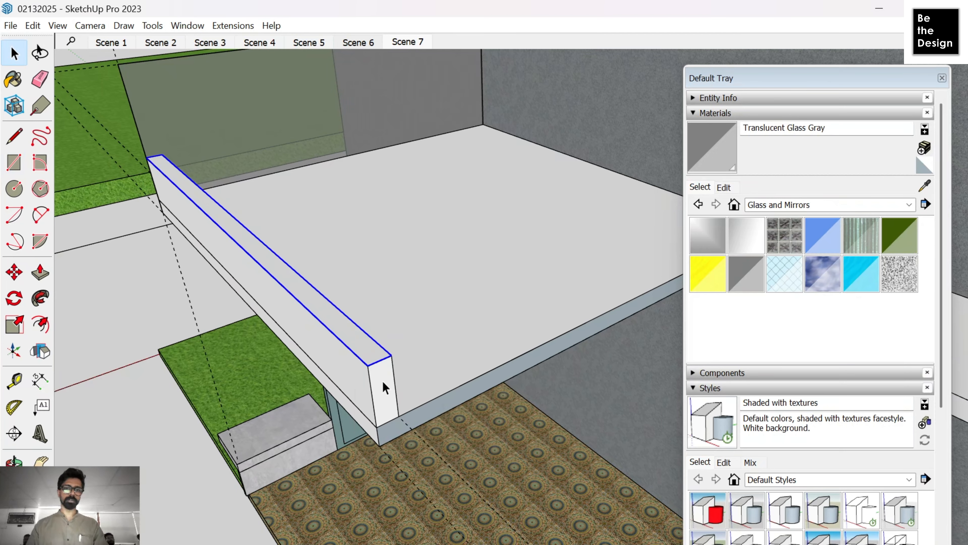
Step: Extrude the grouped rectangle upward and pull its outer side face out so it overhangs the low wall
double_click(362, 348)
key("p")
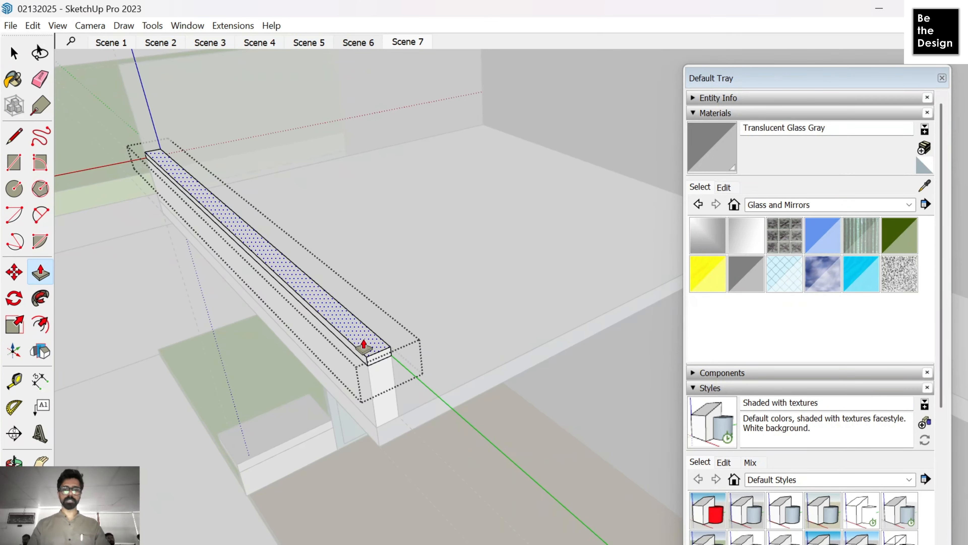
double_click(364, 346)
left_click(345, 353)
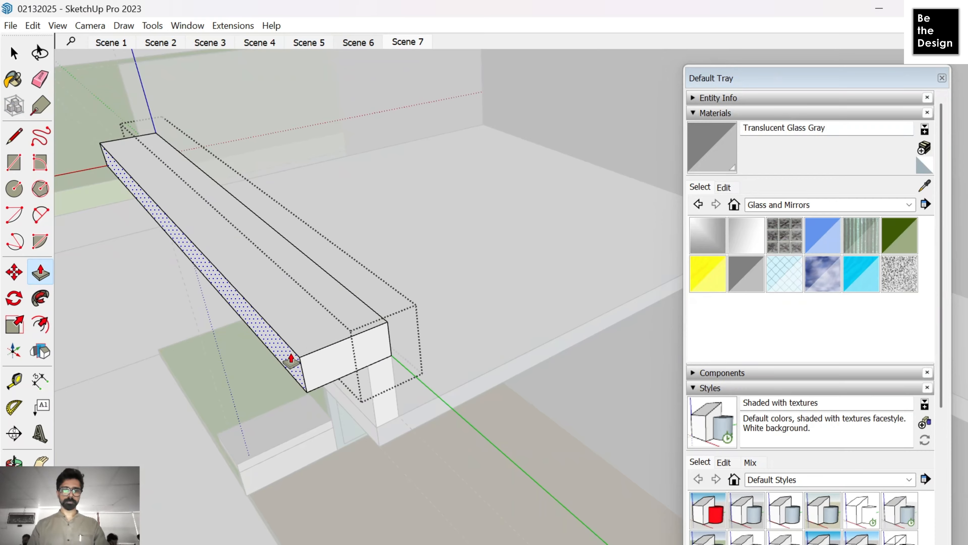
double_click(291, 359)
key("space")
key("Escape")
Step: Copy the overhanging block's outer top edge slightly inward and extrude the resulting narrow strip upward into a thin upright lip
middle_click_drag(291, 358, 490, 279)
scroll(409, 324, "up", 5)
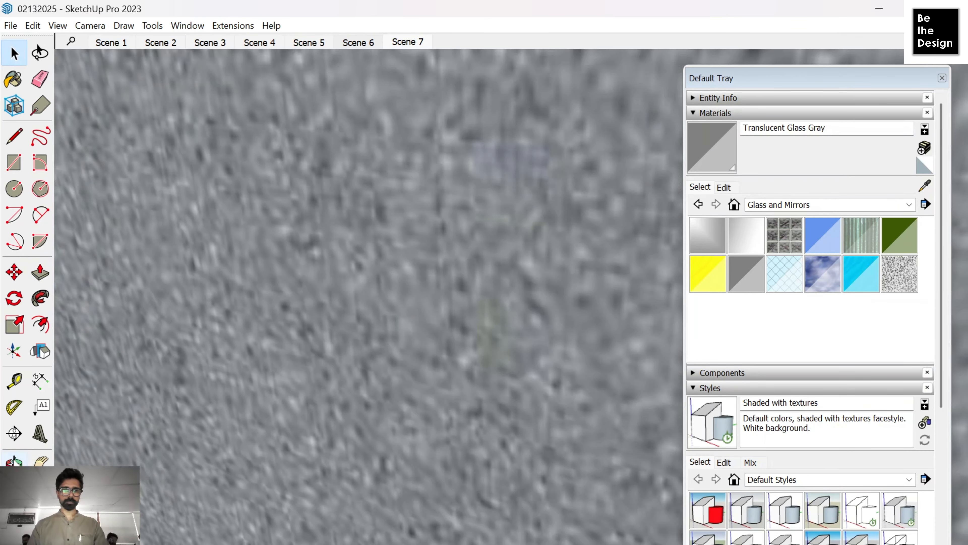
scroll(444, 359, "down", 5)
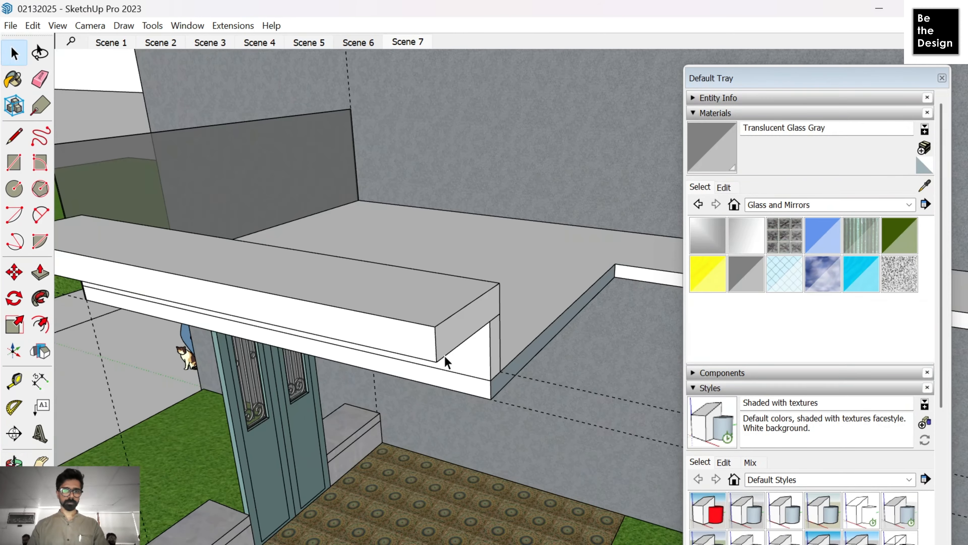
middle_click_drag(444, 358, 287, 382)
scroll(413, 391, "down", 5)
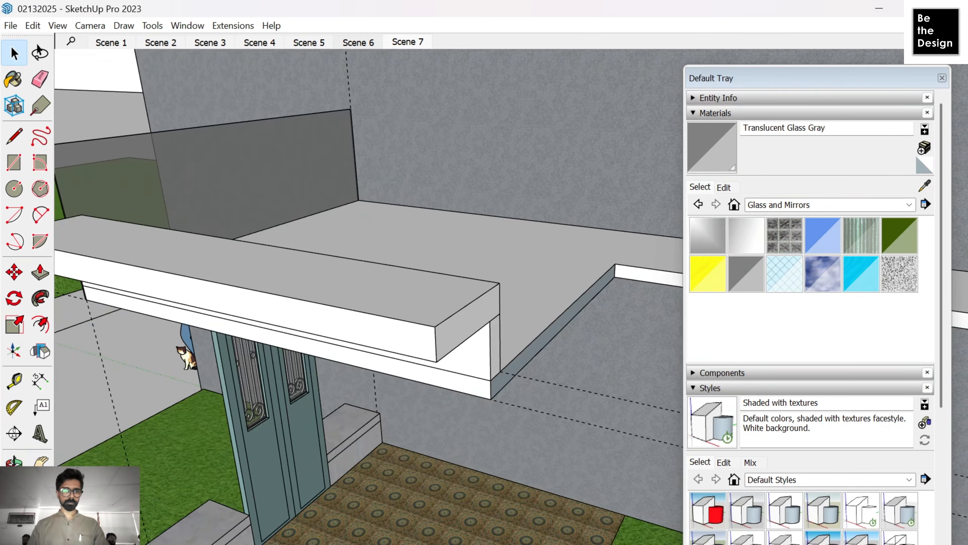
scroll(402, 347, "up", 2)
double_click(413, 337)
middle_click_drag(413, 336, 429, 400, "shift")
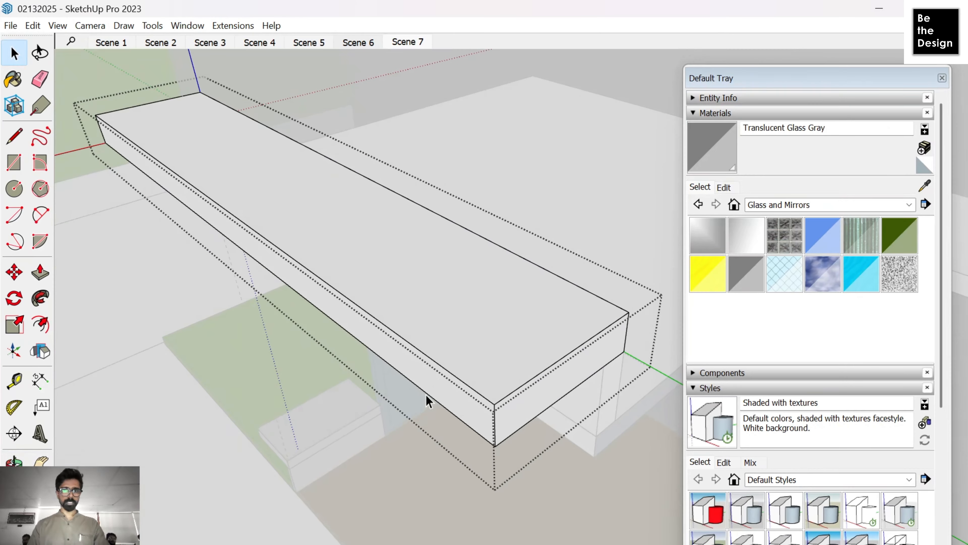
left_click(448, 372)
key("m")
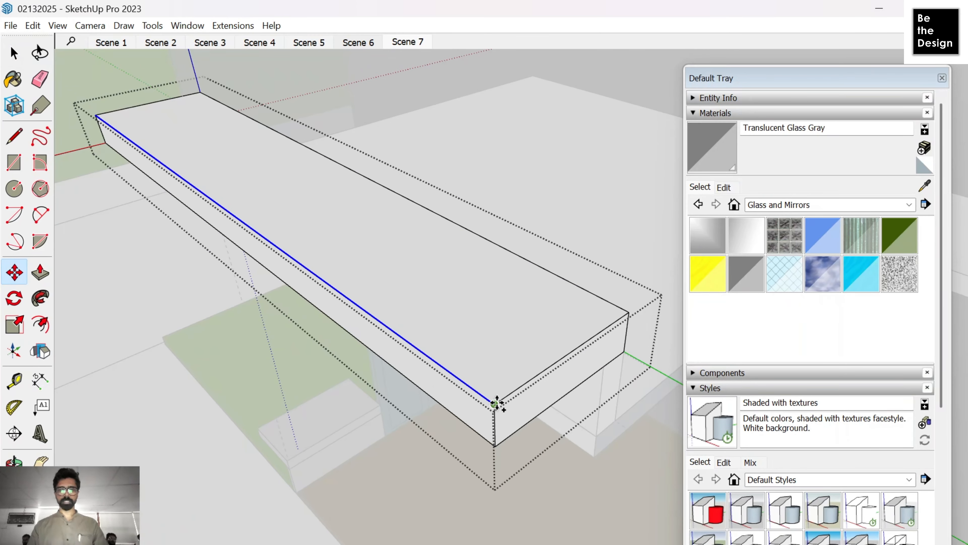
left_click(495, 404)
left_click(511, 396)
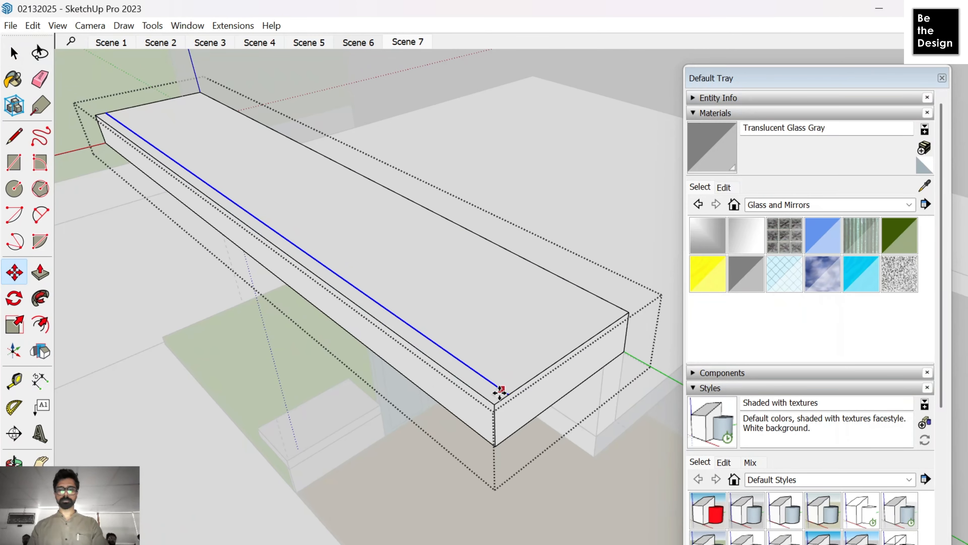
key("p")
left_click(465, 385)
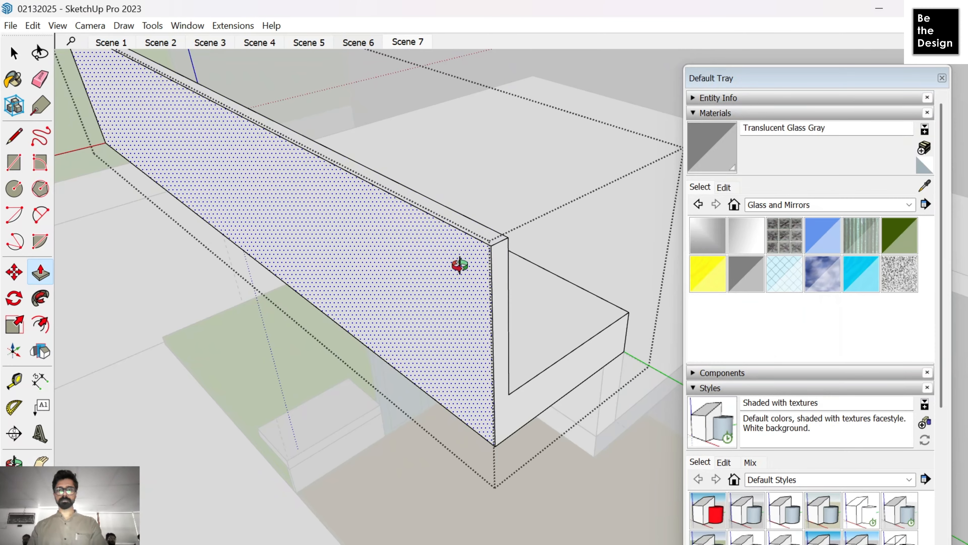
Step: Examine the L-shaped ledge from its end and from the front of the house
scroll(346, 259, "down", 5)
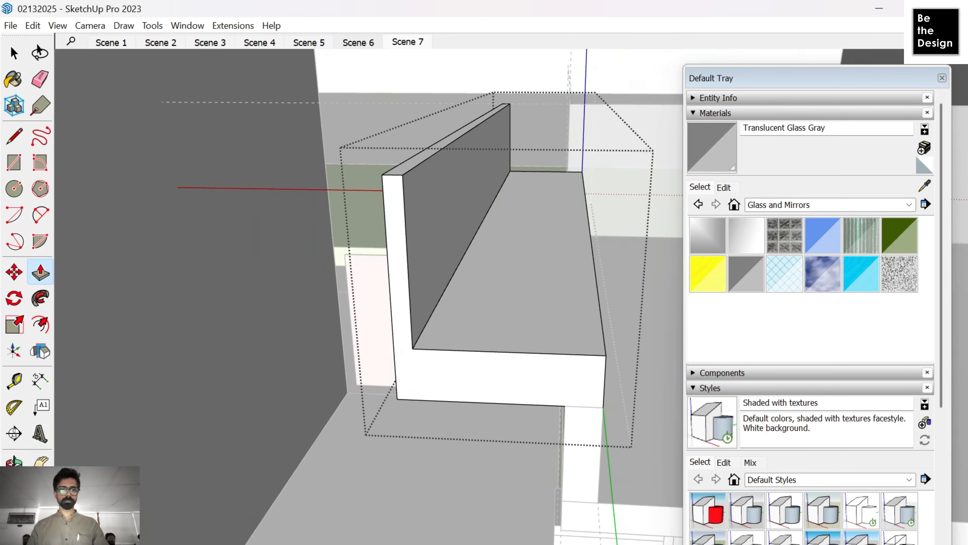
scroll(346, 260, "up", 3)
middle_click_drag(346, 260, 602, 215)
key("space")
scroll(507, 287, "down", 10)
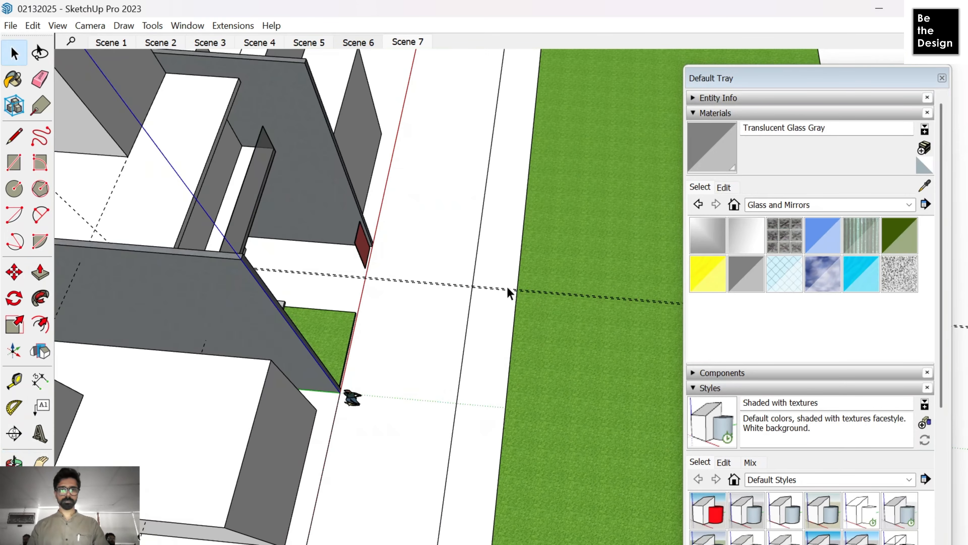
scroll(387, 318, "up", 10)
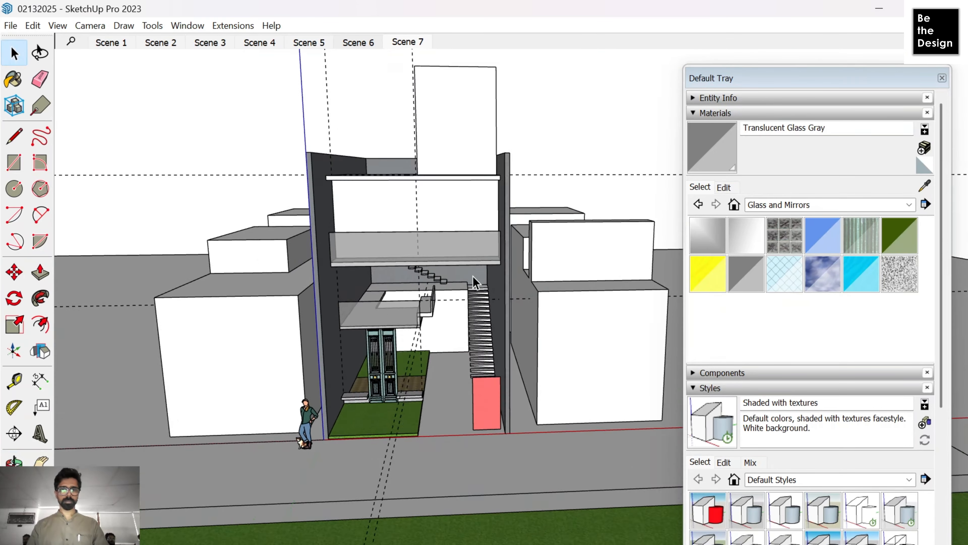
middle_click_drag(387, 317, 346, 299)
scroll(385, 346, "up", 3)
Step: Delete all guide lines from the model
key("space")
scroll(432, 355, "down", 5)
scroll(432, 354, "down", 1)
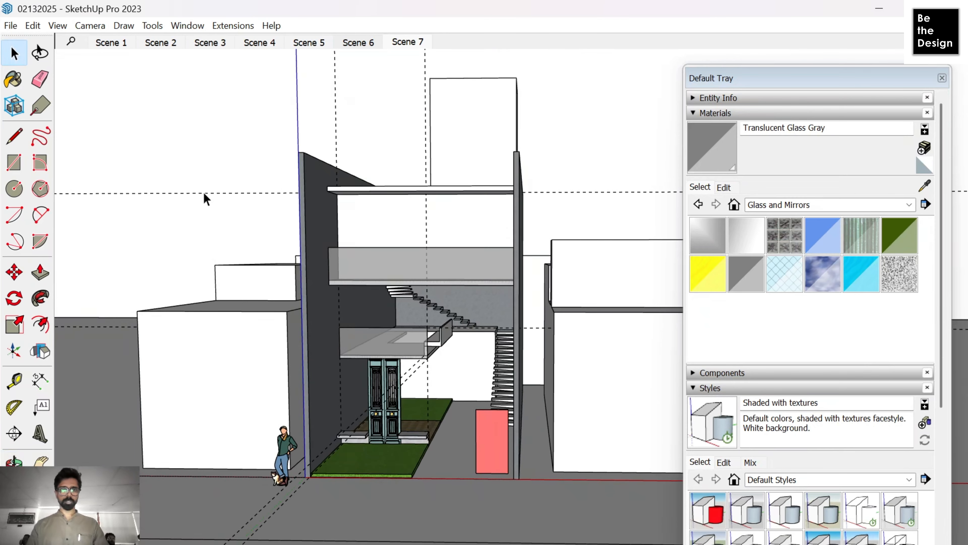
left_click(33, 26)
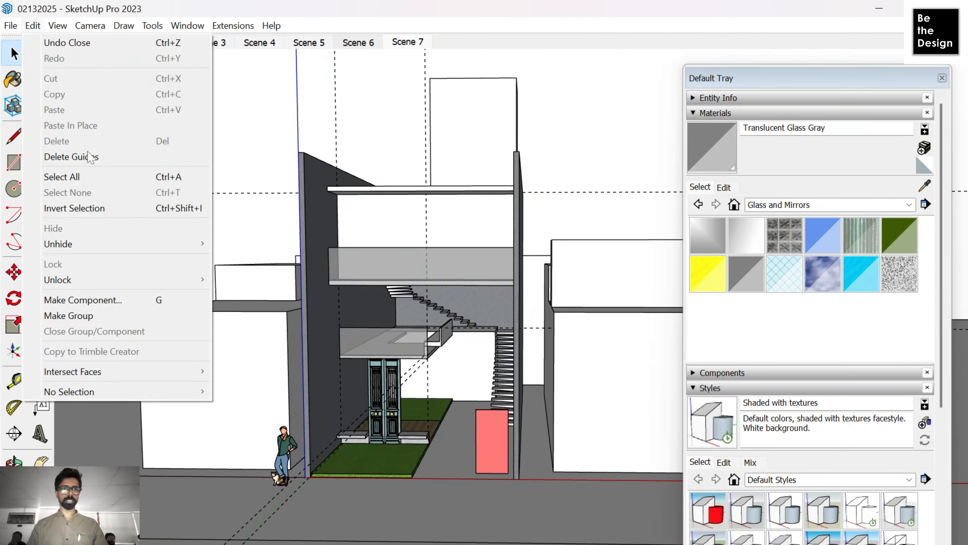
left_click(61, 155)
Step: Place a guide line on the slab over the door, parallel to the edge along the gray side wall
scroll(371, 325, "up", 4)
middle_click_drag(372, 325, 283, 208)
key("r")
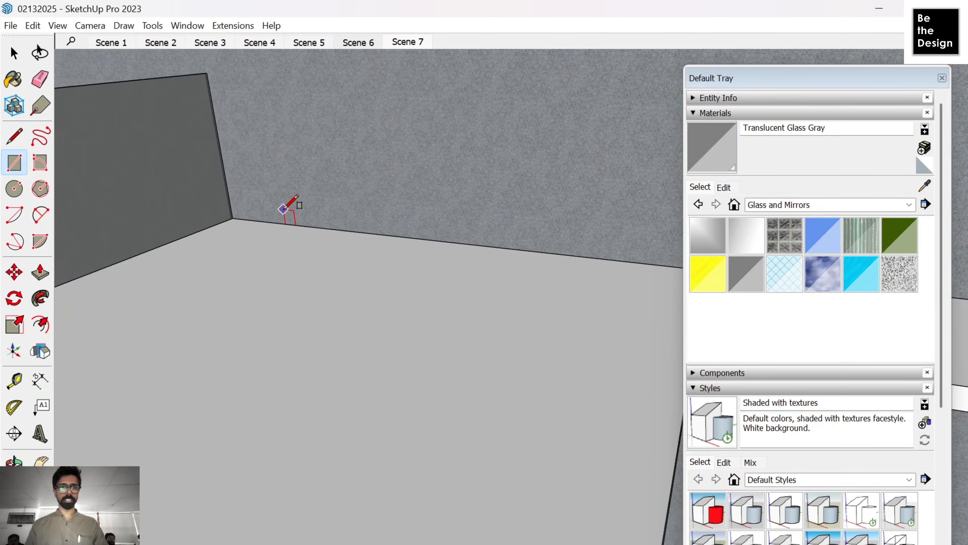
key("t")
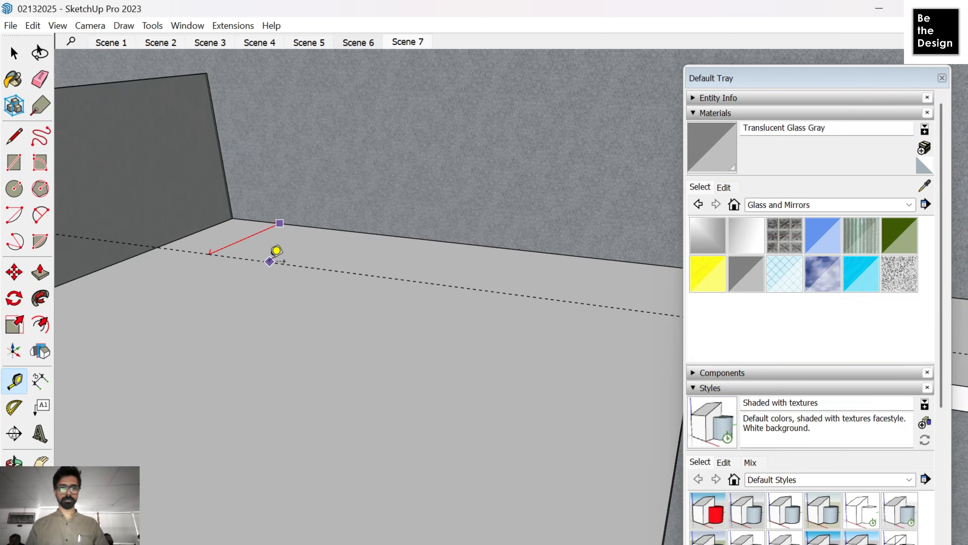
left_click(283, 261)
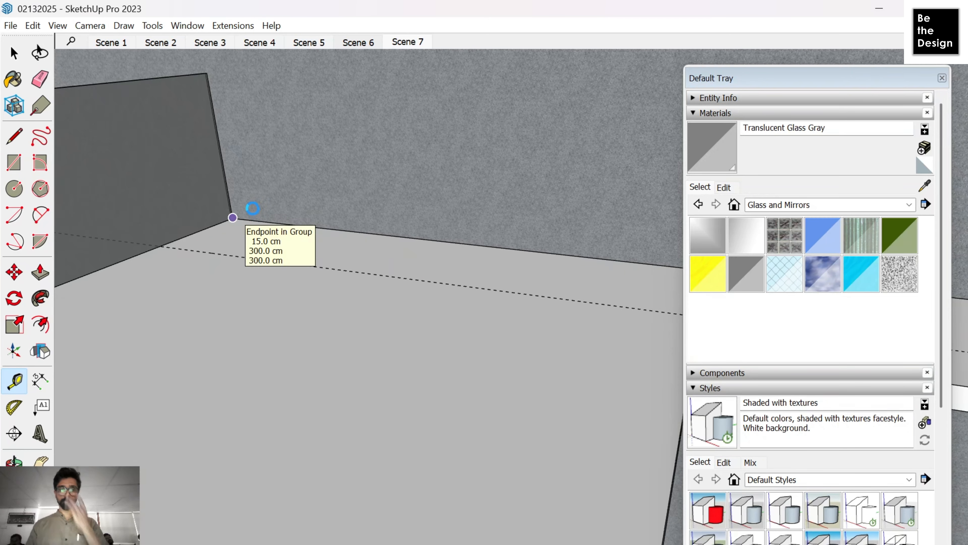
Step: Draw a rectangle from the slab's corner at the glass panel and side wall out to the guide, and group it
left_click(233, 218)
middle_click_drag(614, 354, 492, 399, "shift")
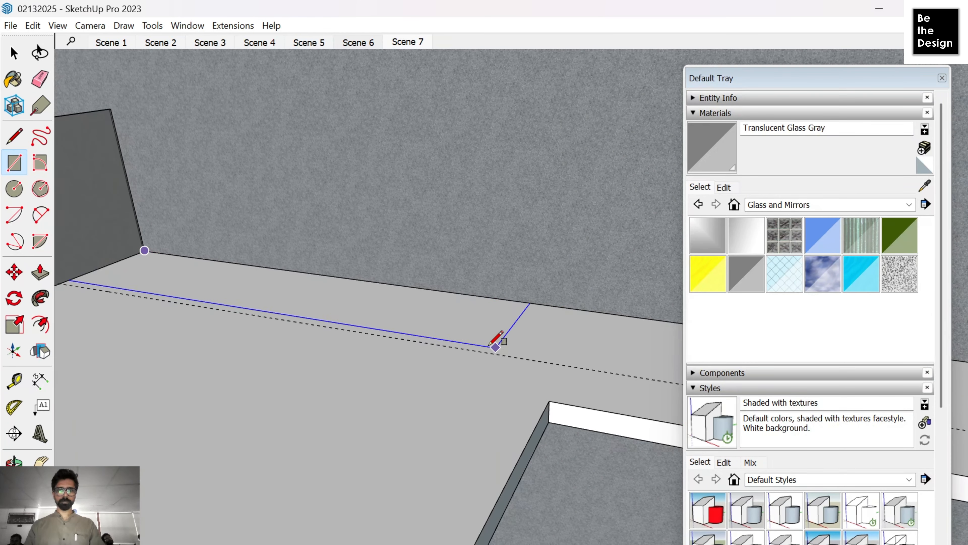
left_click(366, 333)
key("space")
double_click(344, 312)
right_click(343, 313)
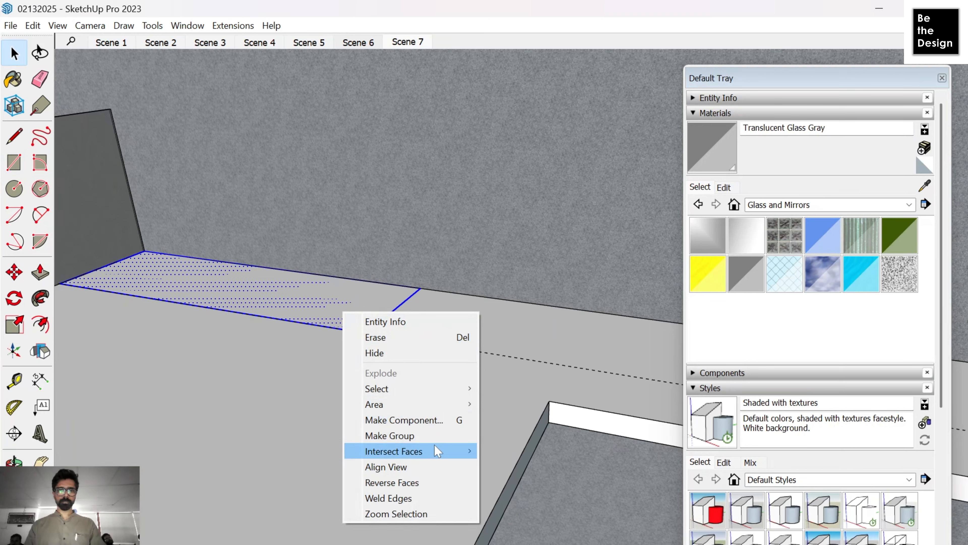
left_click(425, 436)
Step: Raise the grouped rectangle vertically off the slab along the gray side wall, and extrude it into a thin ledge
key("m")
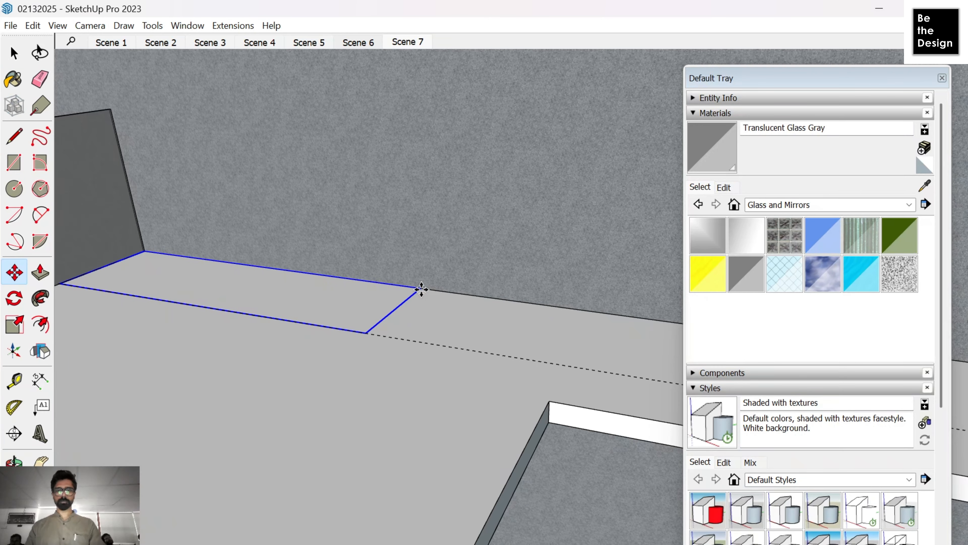
scroll(421, 289, "down", 1)
left_click(422, 288)
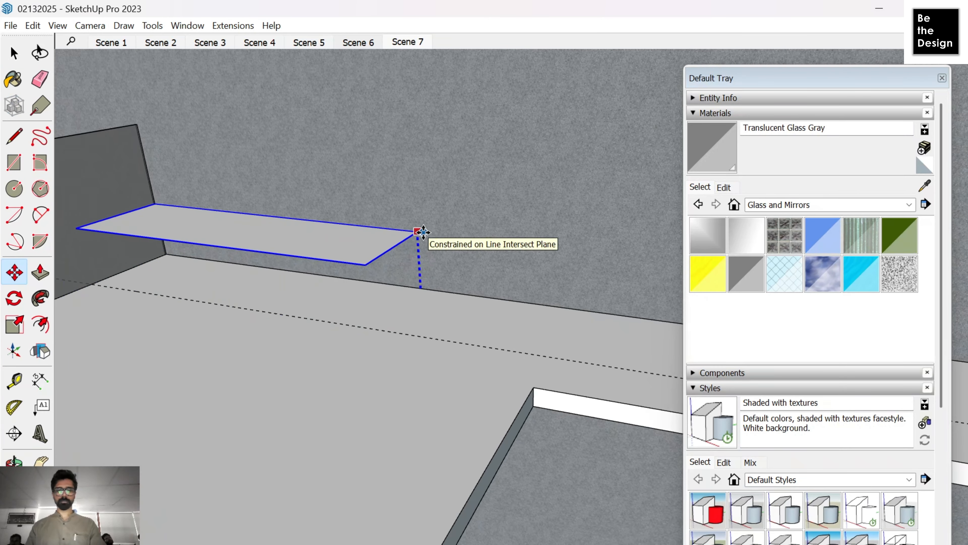
left_click(414, 168)
key("p")
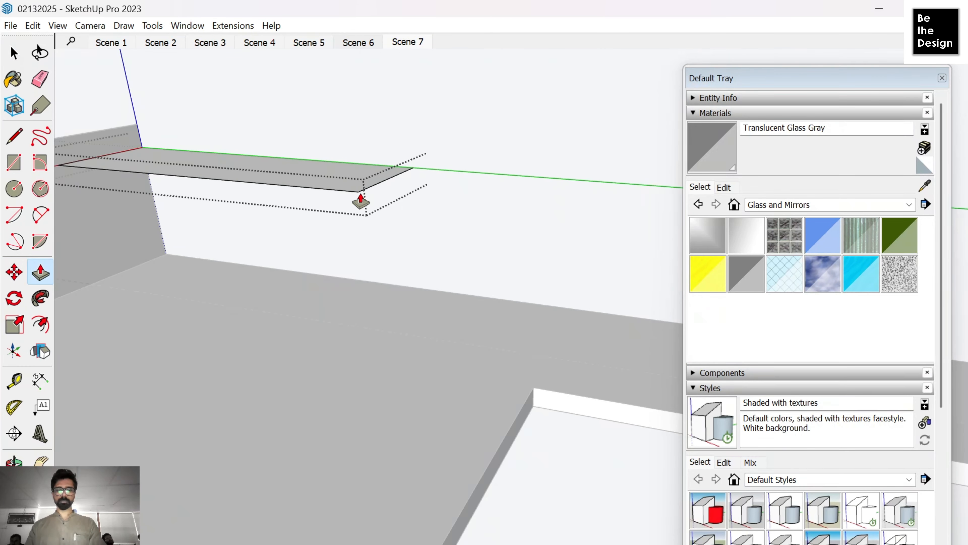
left_click(361, 187)
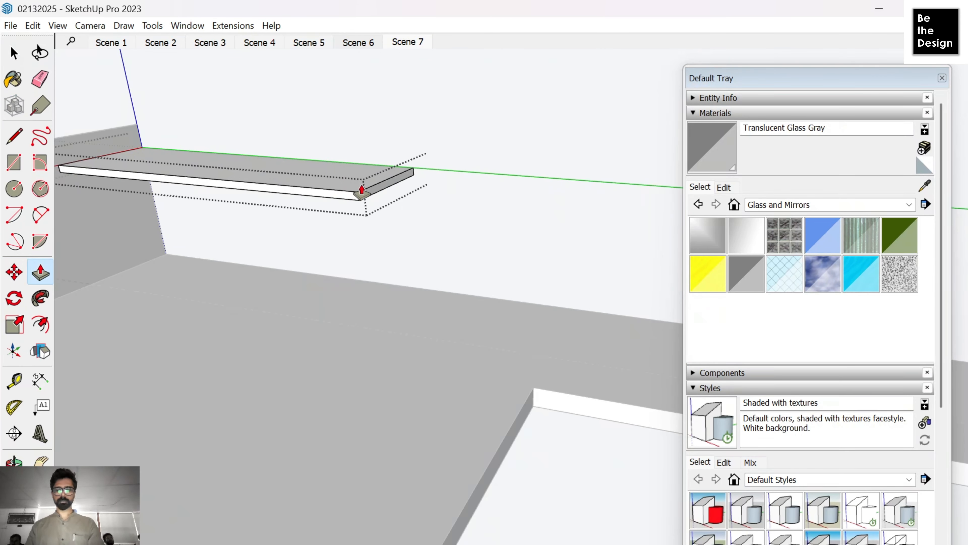
key("Return")
Step: Move the ledge's lower front edge straight up to taper its underside, and close the group
scroll(361, 192, "up", 5)
key("space")
left_click(355, 229)
left_click(348, 230)
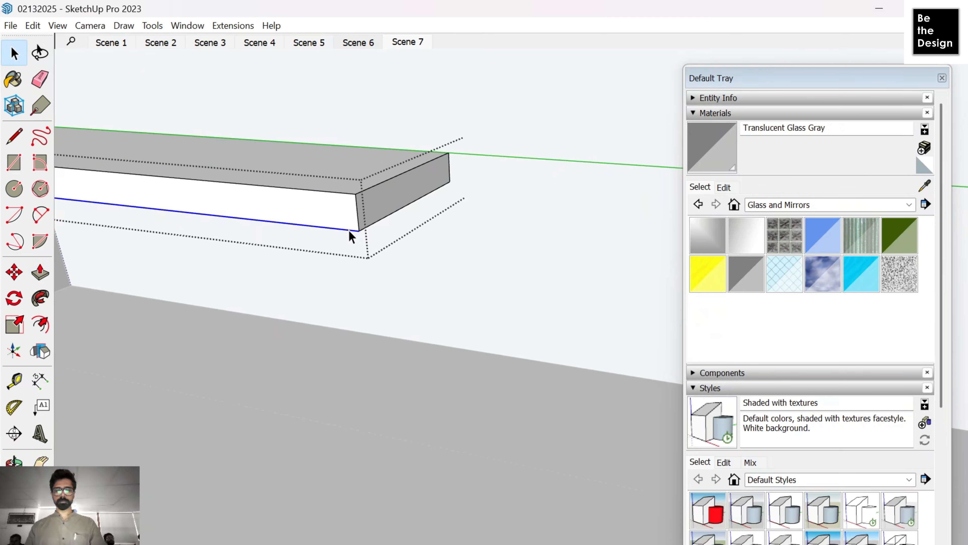
key("m")
left_click(358, 230)
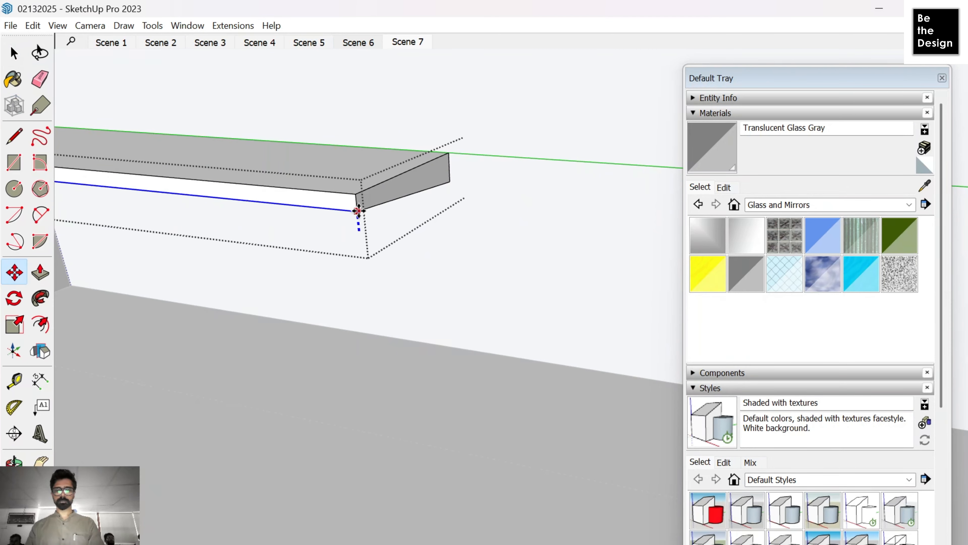
left_click(358, 210)
middle_click_drag(359, 210, 461, 210)
key("space")
left_click(423, 238)
scroll(421, 238, "down", 4)
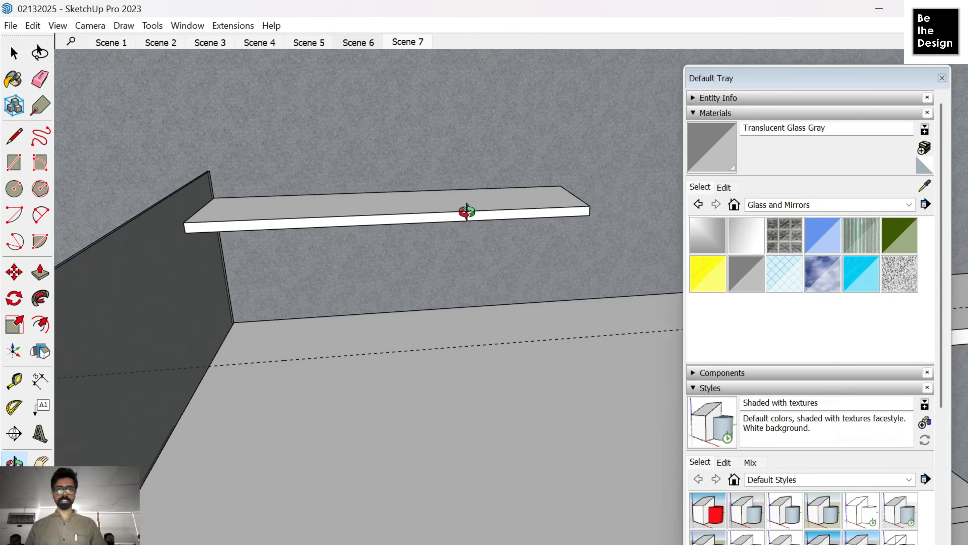
Step: Examine the wall-side ledge and glass railing above the double door from the side and the front of the house
scroll(511, 305, "up", 5)
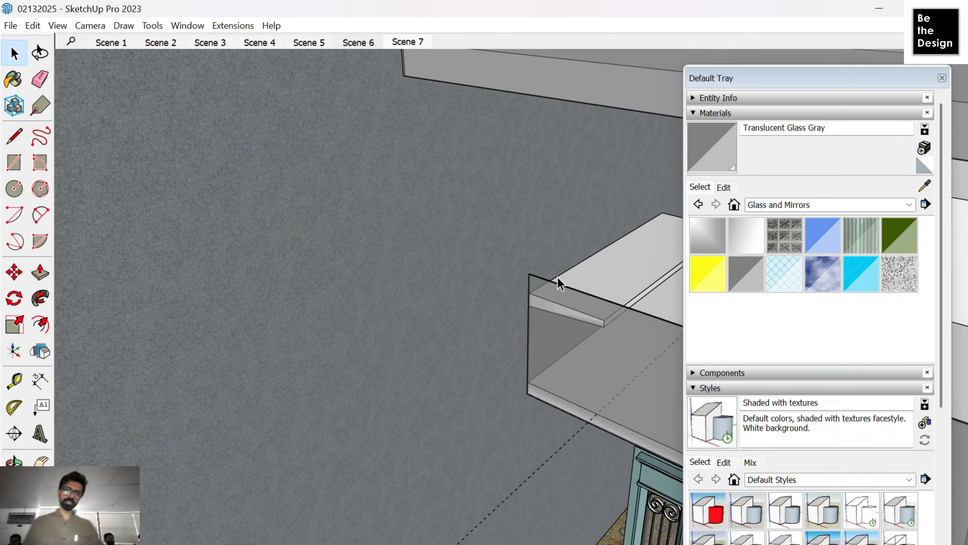
middle_click_drag(558, 283, 488, 290)
scroll(525, 304, "up", 2)
scroll(492, 336, "down", 5)
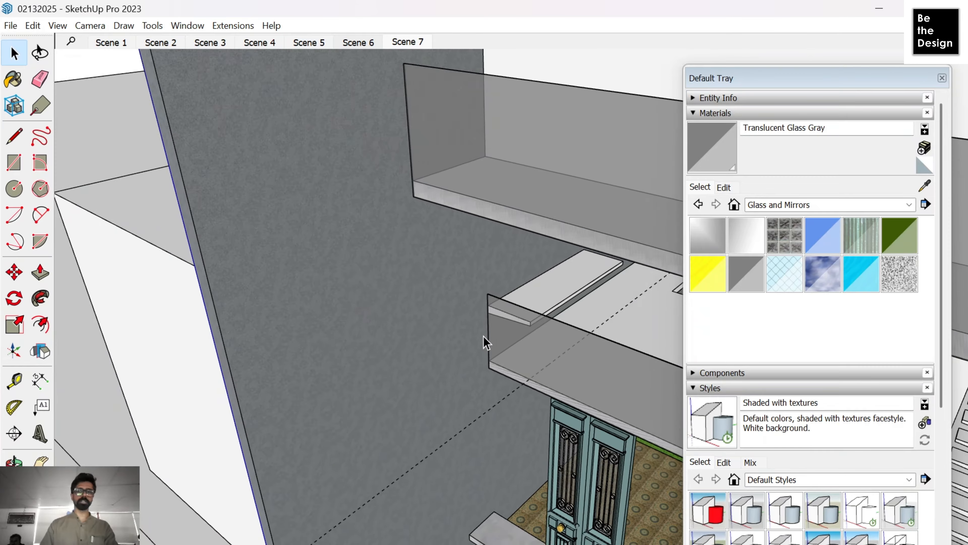
middle_click_drag(521, 336, 588, 178)
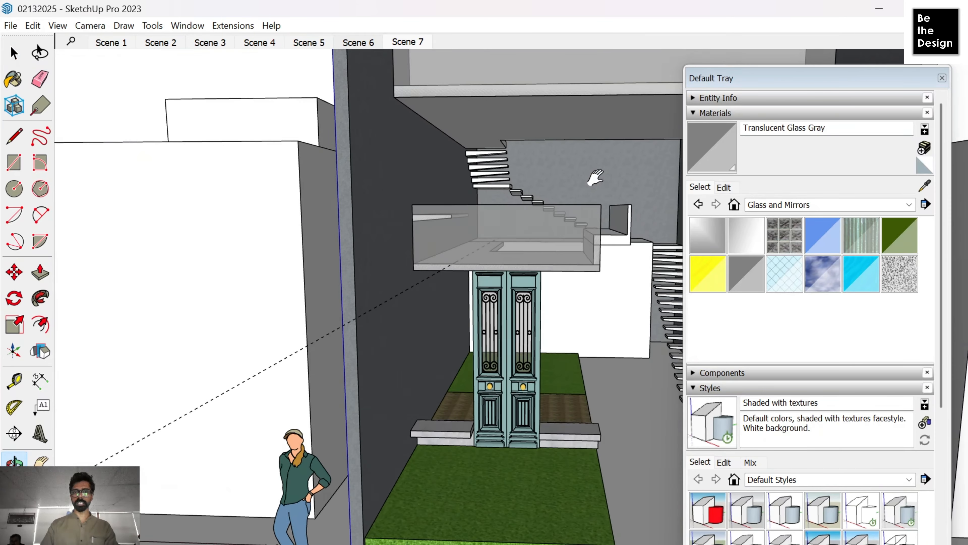
scroll(544, 332, "up", 2)
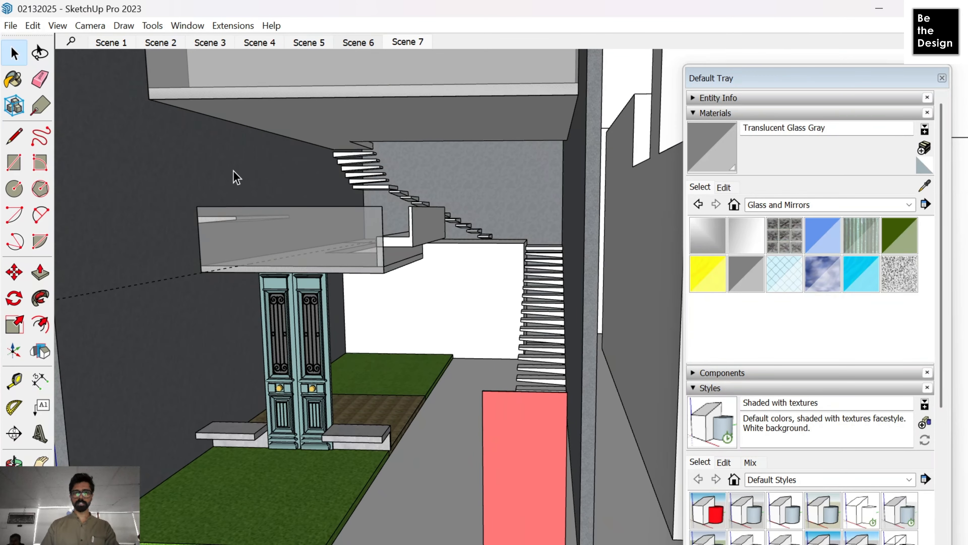
middle_click_drag(263, 231, 503, 283)
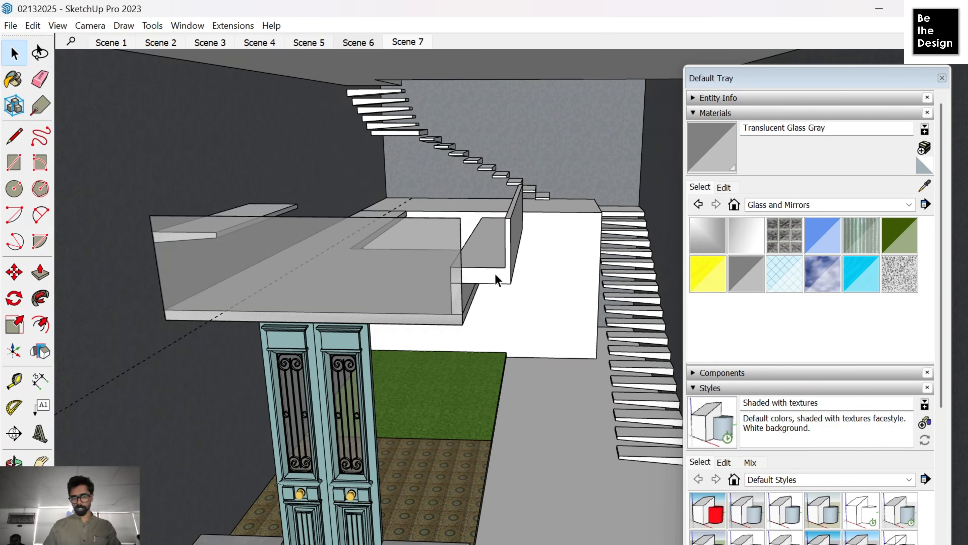
scroll(523, 346, "down", 5)
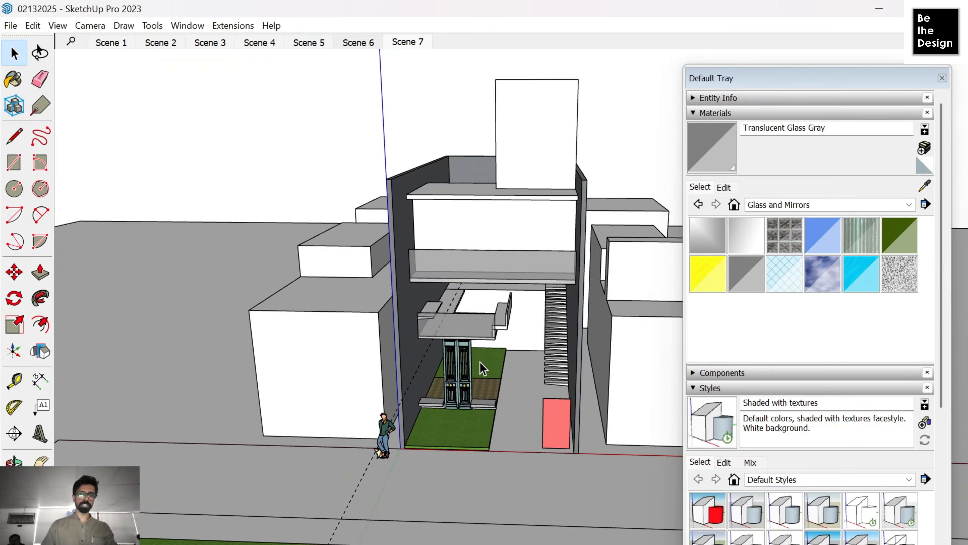
middle_click_drag(480, 362, 521, 302)
scroll(544, 393, "up", 2)
Step: Unhide the last hidden object, the pink front boundary wall
right_click(132, 55)
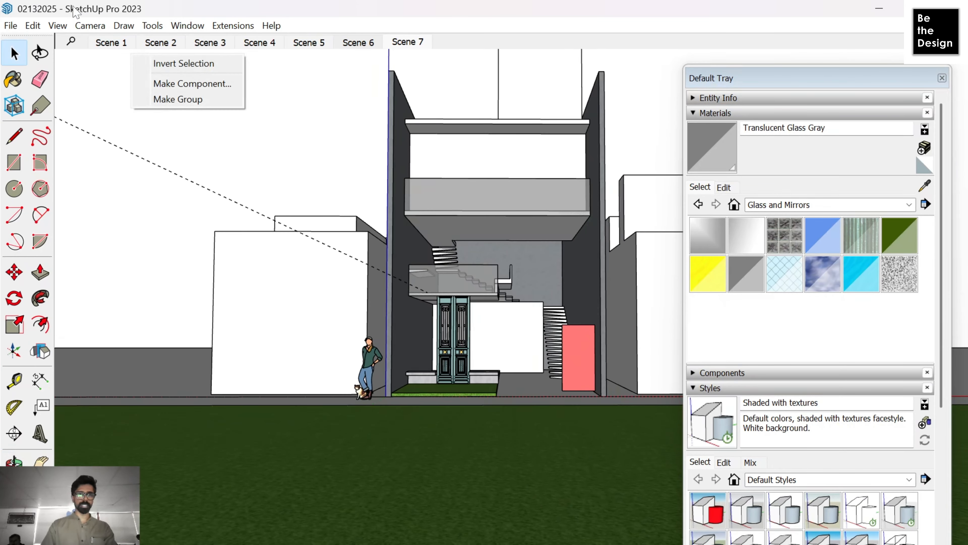
left_click(41, 26)
mouse_move(96, 244)
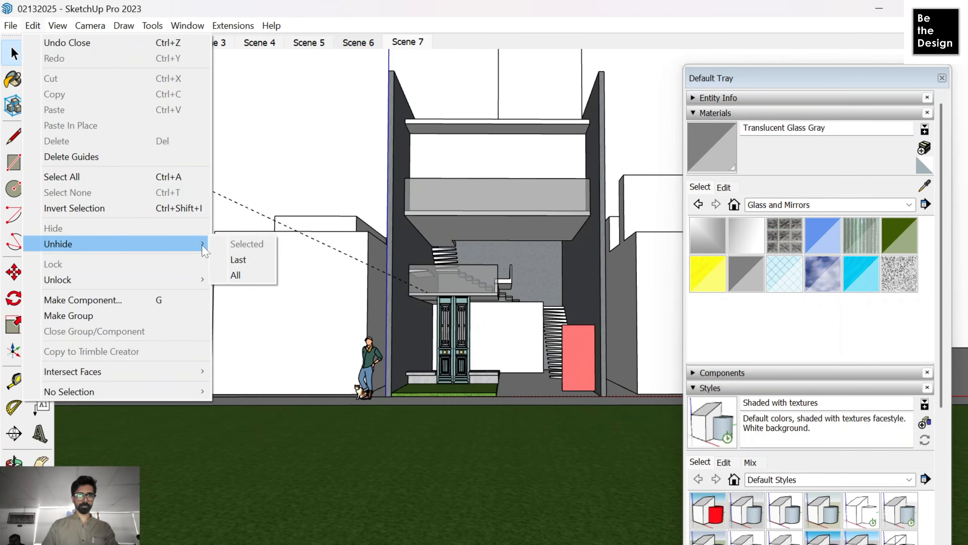
left_click(240, 260)
scroll(490, 318, "up", 4)
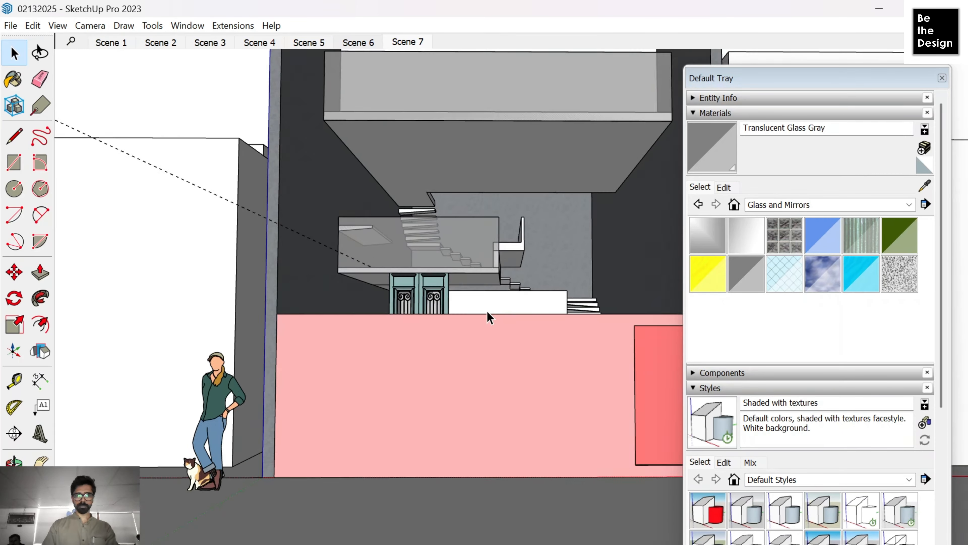
Step: Examine the double door, side benches, patterned tile floor and lawn behind the boundary wall
middle_click_drag(489, 317, 355, 492)
scroll(378, 315, "down", 2)
middle_click_drag(378, 315, 439, 443)
scroll(420, 400, "up", 8)
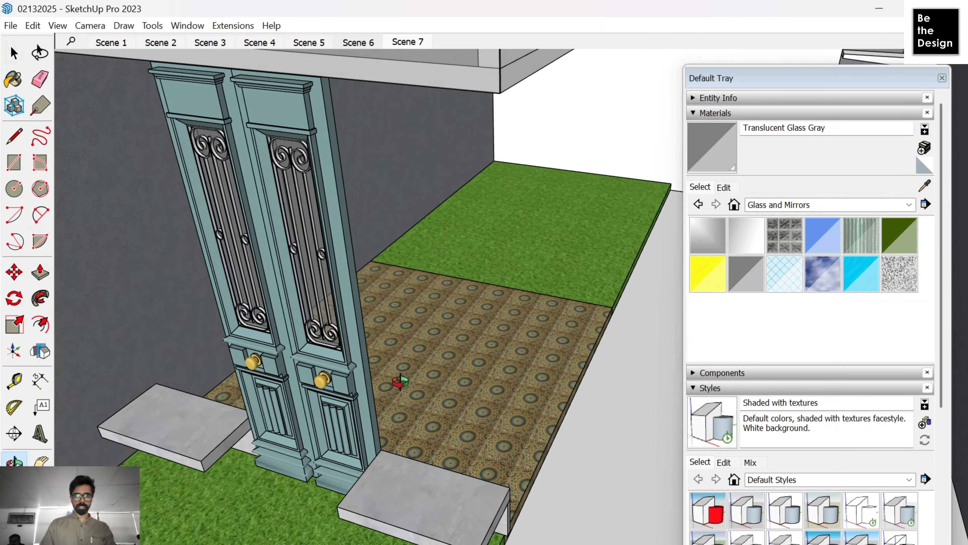
middle_click_drag(396, 385, 183, 391)
scroll(336, 392, "down", 5)
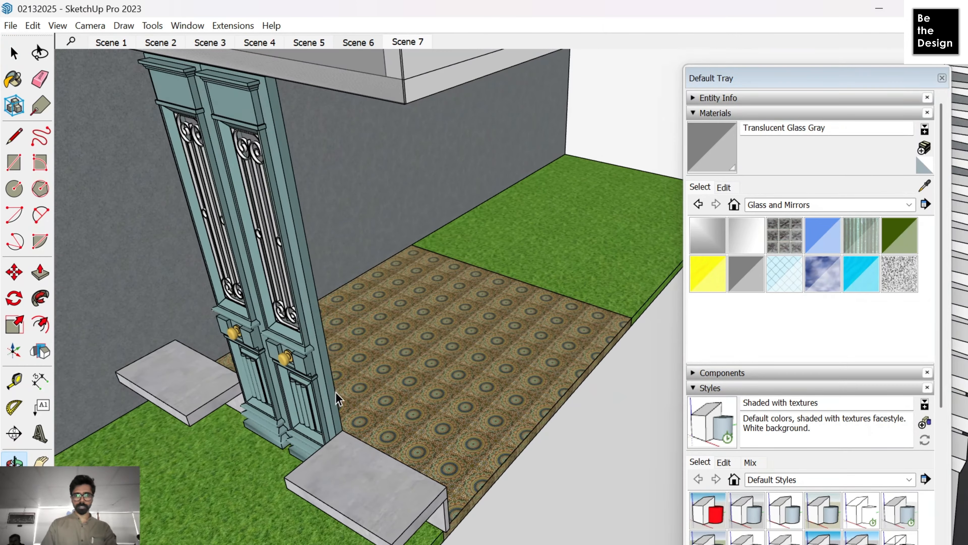
middle_click_drag(336, 392, 646, 305)
scroll(428, 182, "up", 7)
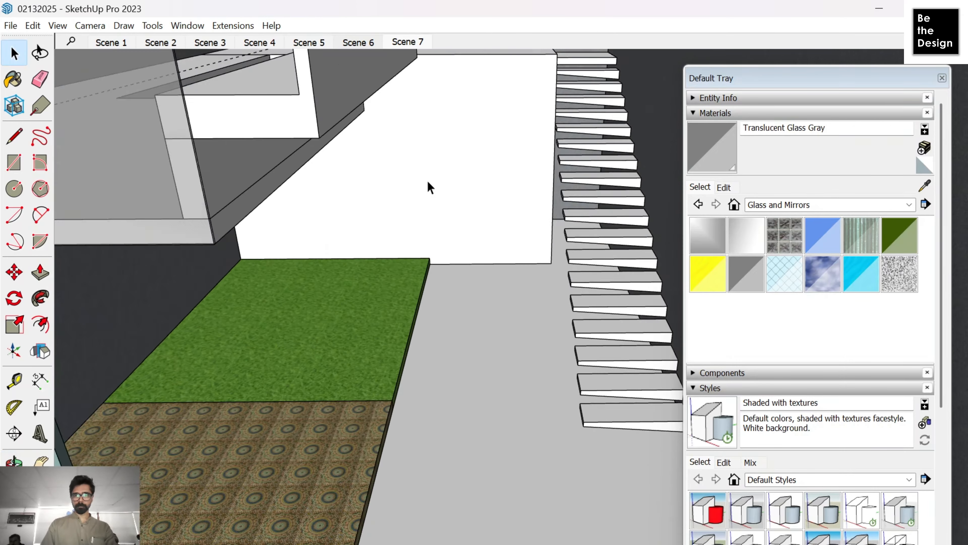
Step: In the white block's group behind the lawn, draw a line level with the slab's underside and push the face below it back, opening the space
middle_click_drag(428, 184, 441, 164)
middle_click_drag(441, 164, 426, 207, "shift")
key("space")
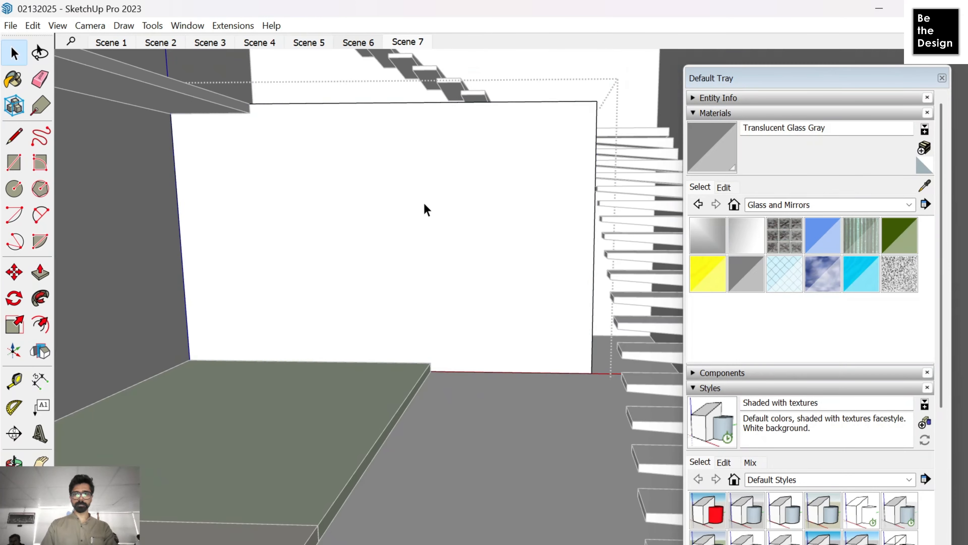
left_click(424, 210)
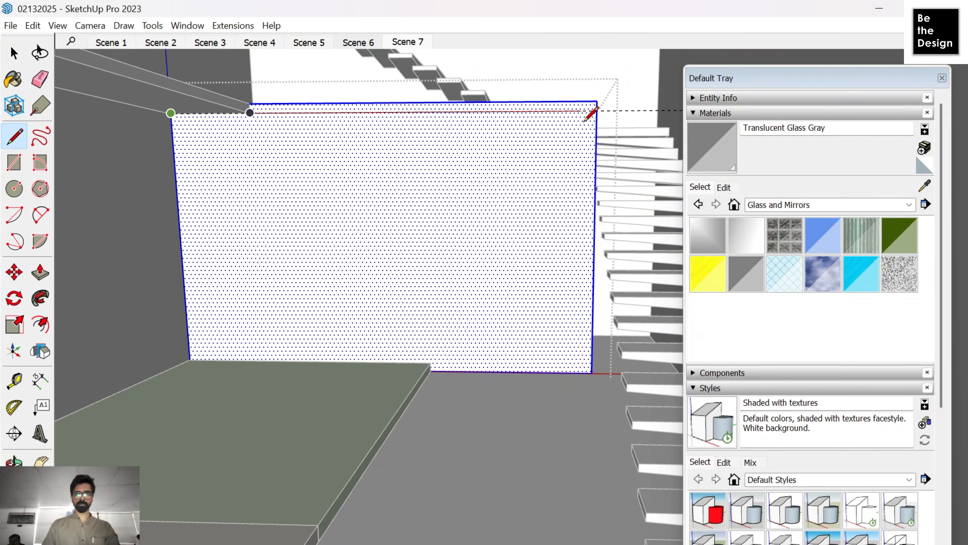
key("p")
left_click(502, 249)
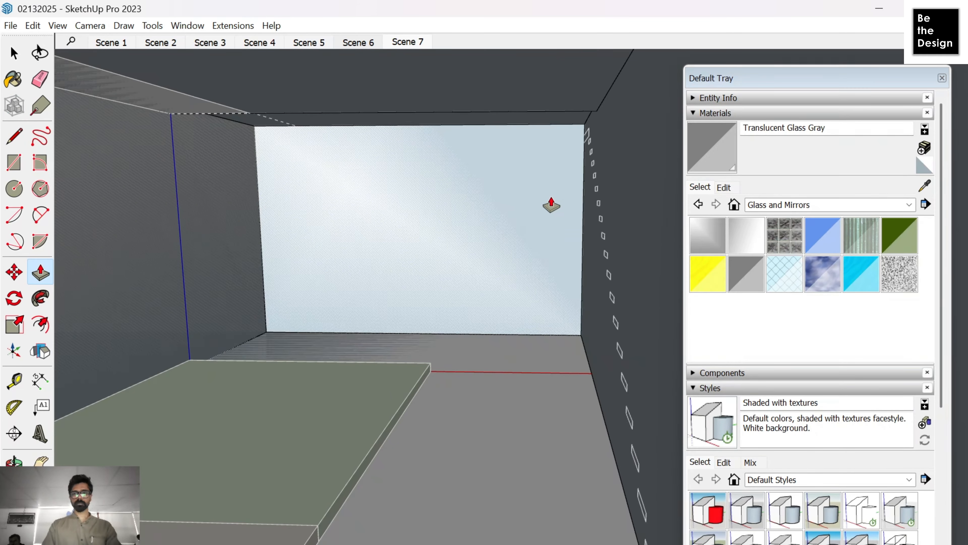
left_click(525, 241)
middle_click_drag(537, 248, 555, 223)
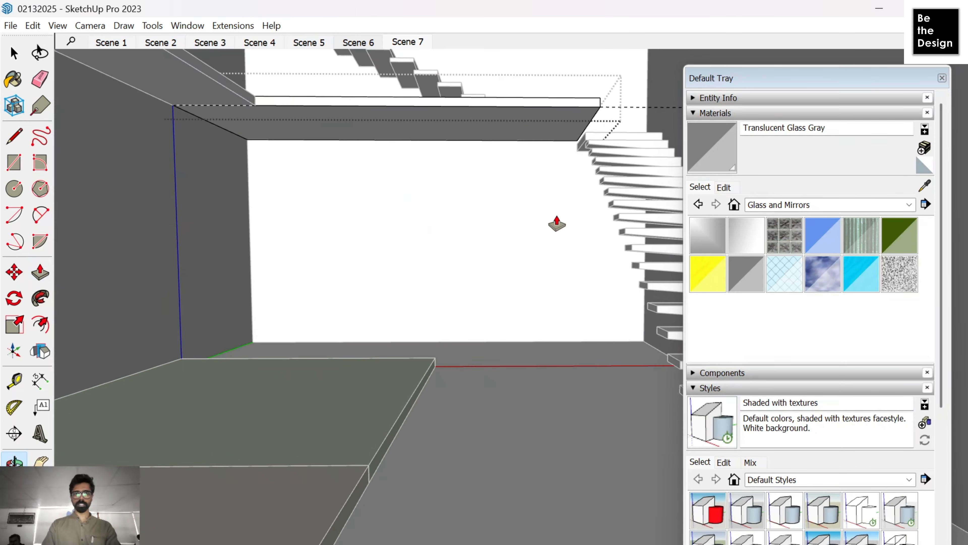
key("space")
left_click(312, 255)
Step: Draw a rectangle across the opening from the slab's lower corner by the stairs to the opposite floor corner, and group it
middle_click_drag(555, 154, 544, 174)
key("r")
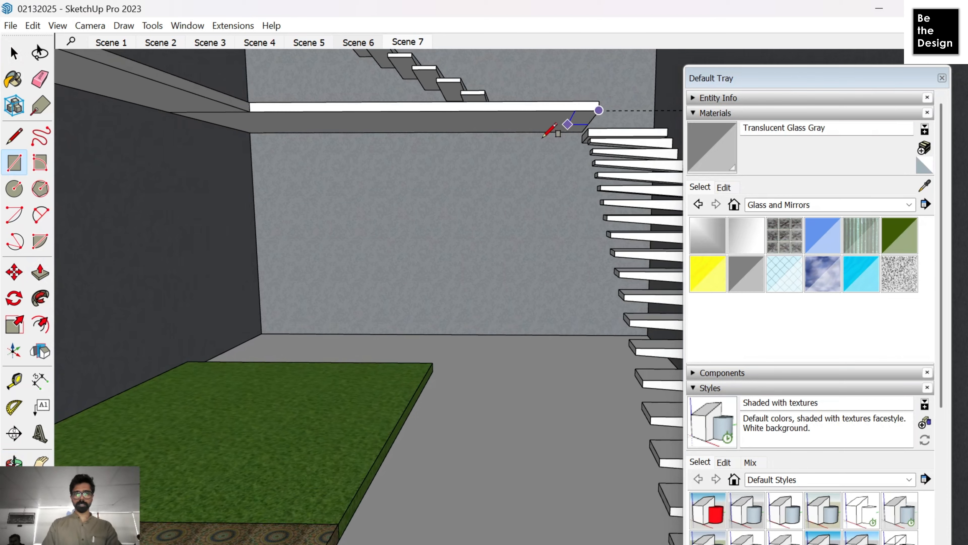
left_click(599, 110)
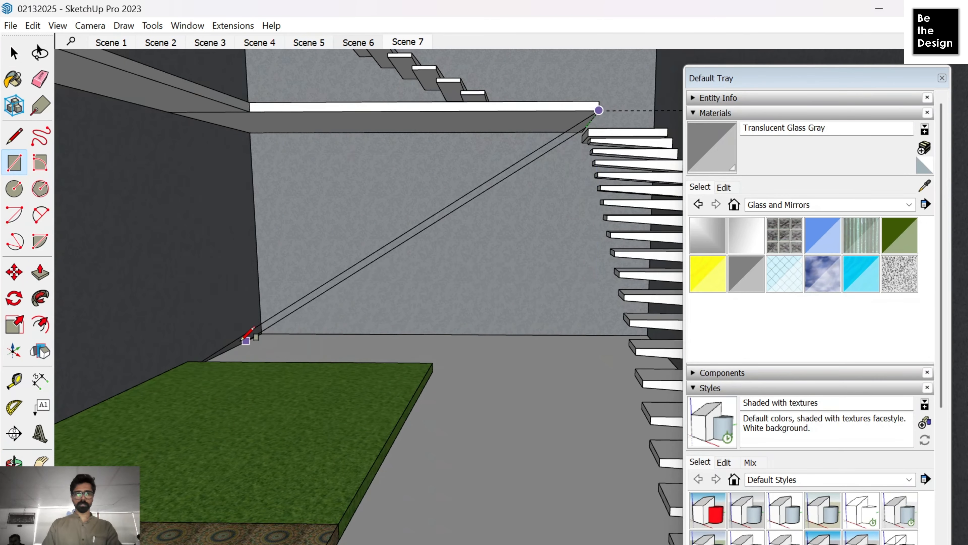
left_click(187, 362)
scroll(546, 223, "up", 2)
middle_click_drag(431, 288, 354, 325)
scroll(359, 283, "down", 3)
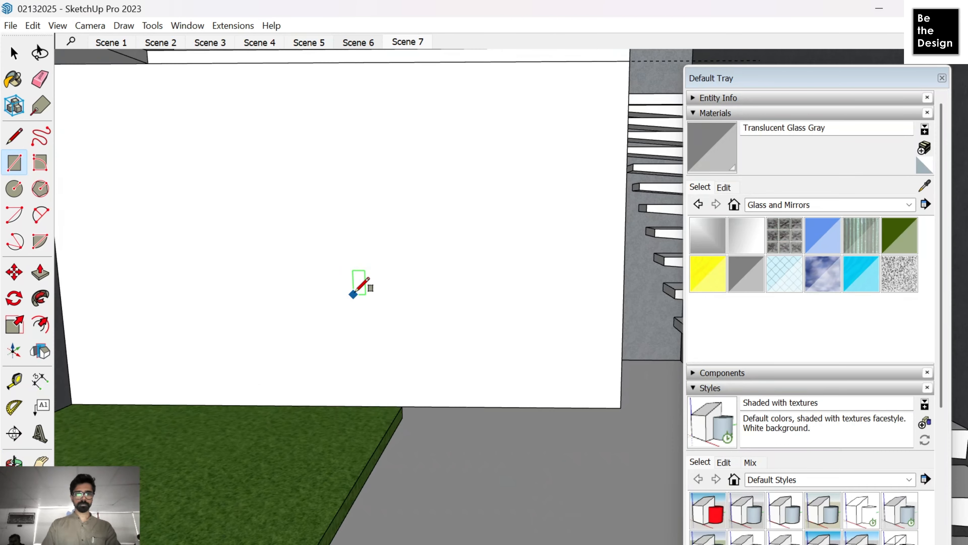
key("space")
right_click(363, 263)
left_click(431, 386)
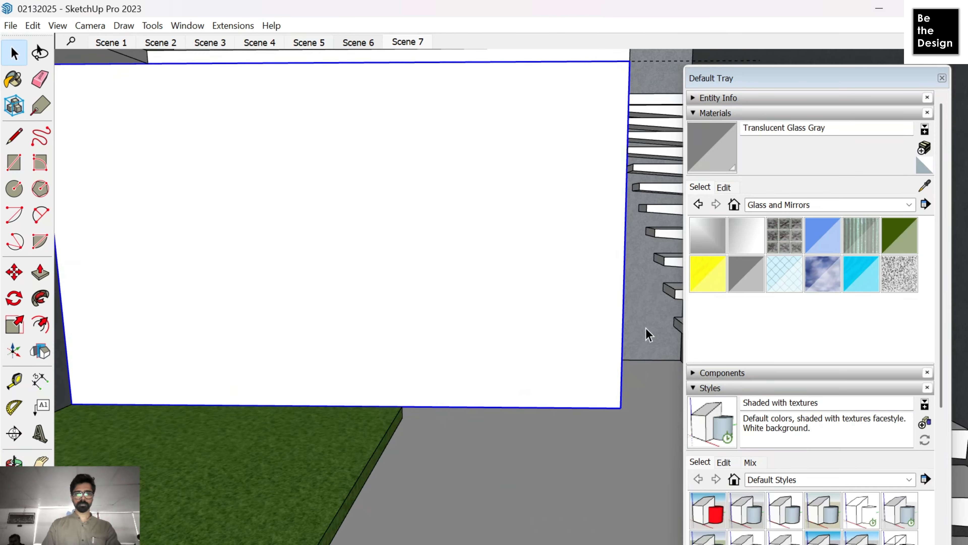
Step: Paint the grouped panel across the opening with Translucent Glass Gray
left_click(730, 282)
left_click(494, 283)
scroll(485, 349, "up", 3)
mouse_move(484, 349)
middle_mouse_down()
mouse_move(266, 338)
mouse_move(270, 345)
middle_mouse_up()
key("s")
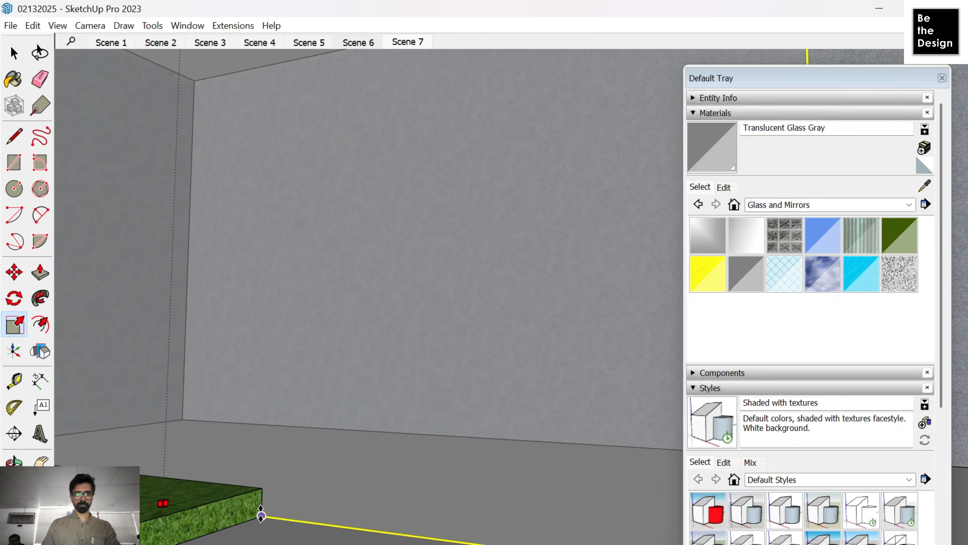
key("space")
middle_click_drag(260, 512, 378, 329)
scroll(381, 316, "down", 4)
middle_click_drag(378, 328, 454, 223, "shift")
scroll(359, 296, "down", 3)
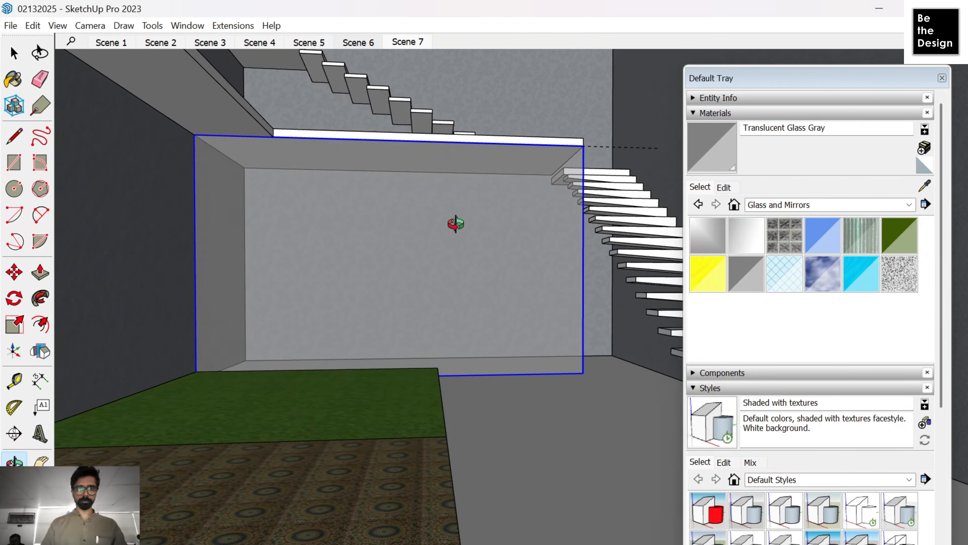
Step: Inside the glass panel's group, offset the outline inward to form a narrow border, and extrude that border into a frame
double_click(344, 257)
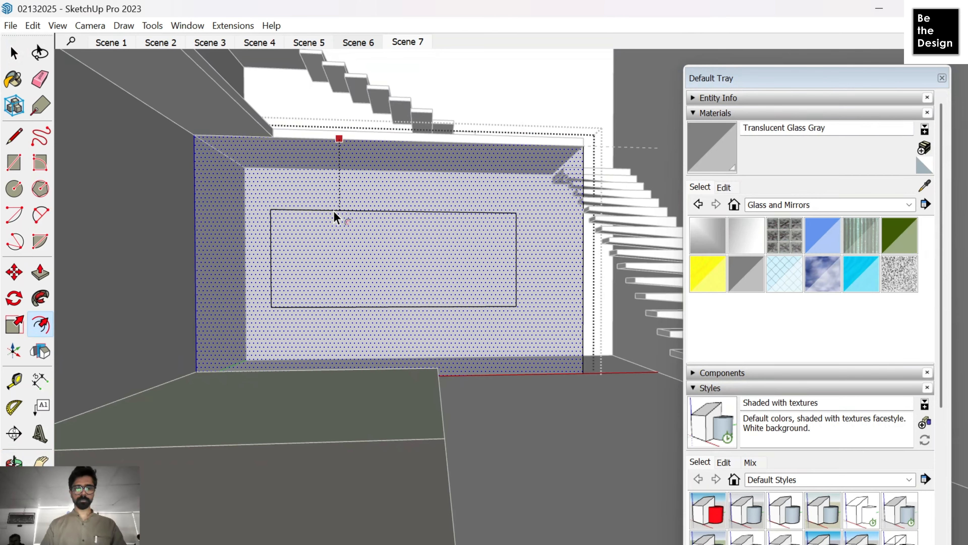
key("o")
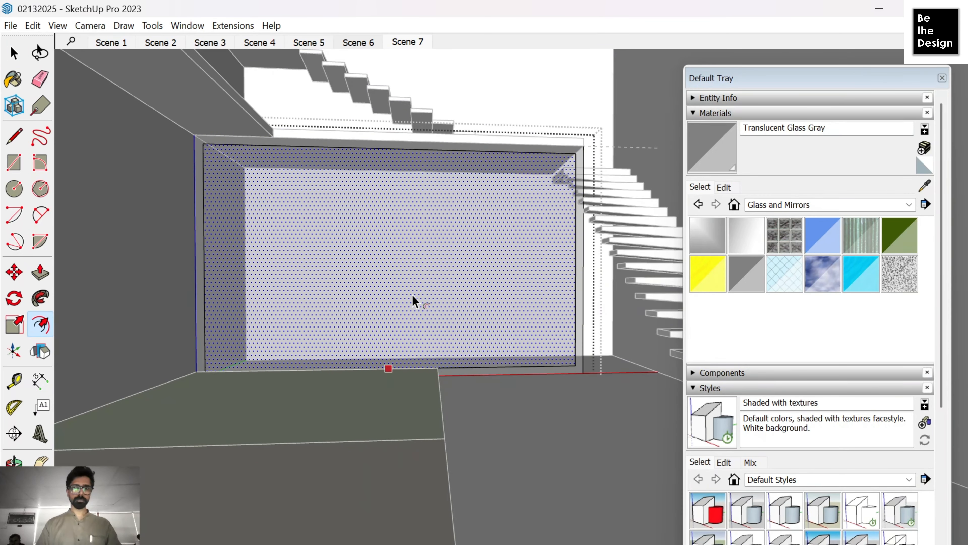
left_click_drag(413, 298, 391, 329)
key("space")
scroll(495, 430, "up", 5)
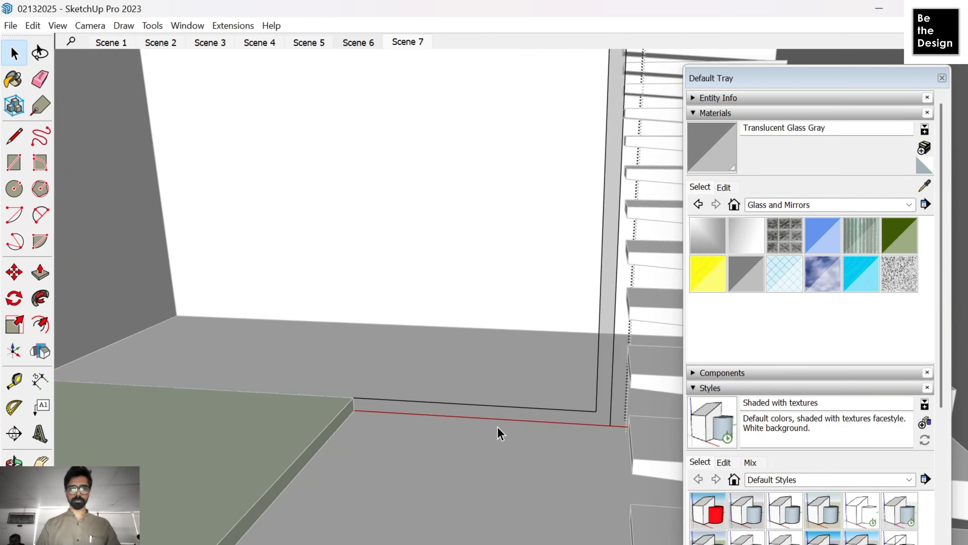
key("p")
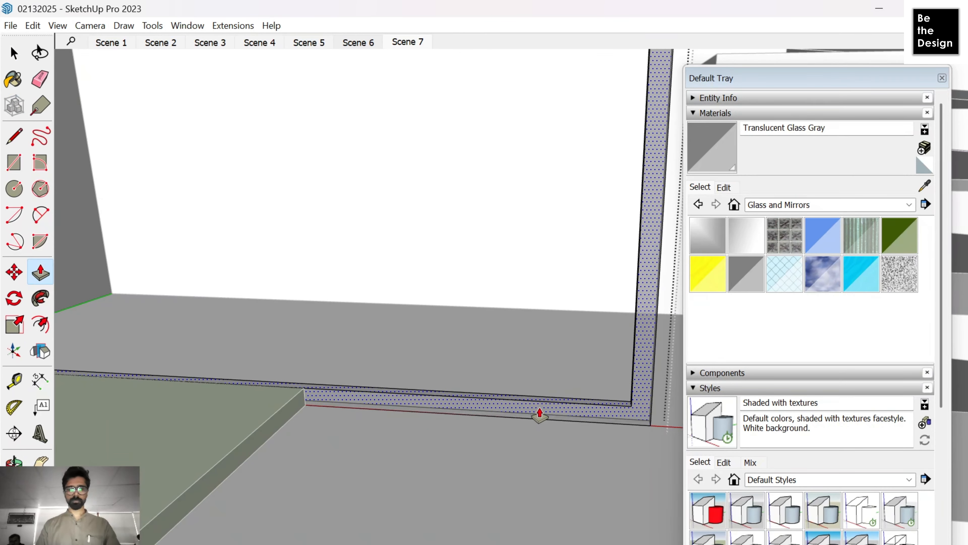
key("space")
Step: Paint the glass panel's frame with Color M04 from the Colors material library
left_click(830, 203)
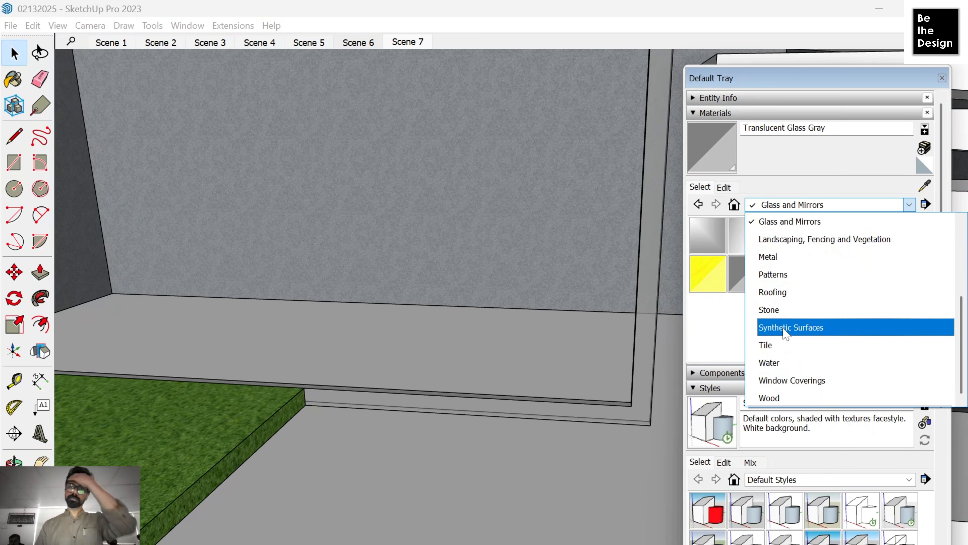
left_click(786, 327)
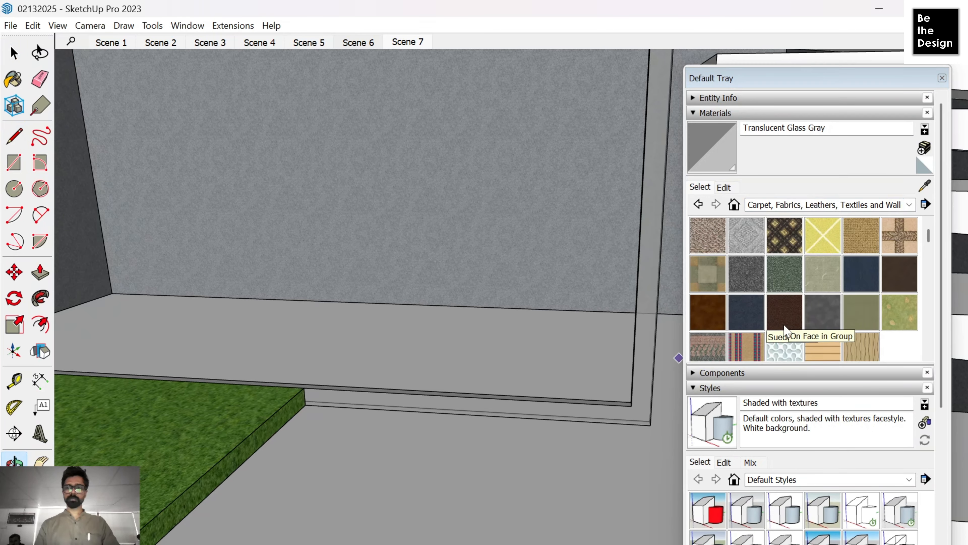
left_click(841, 206)
left_click(800, 240)
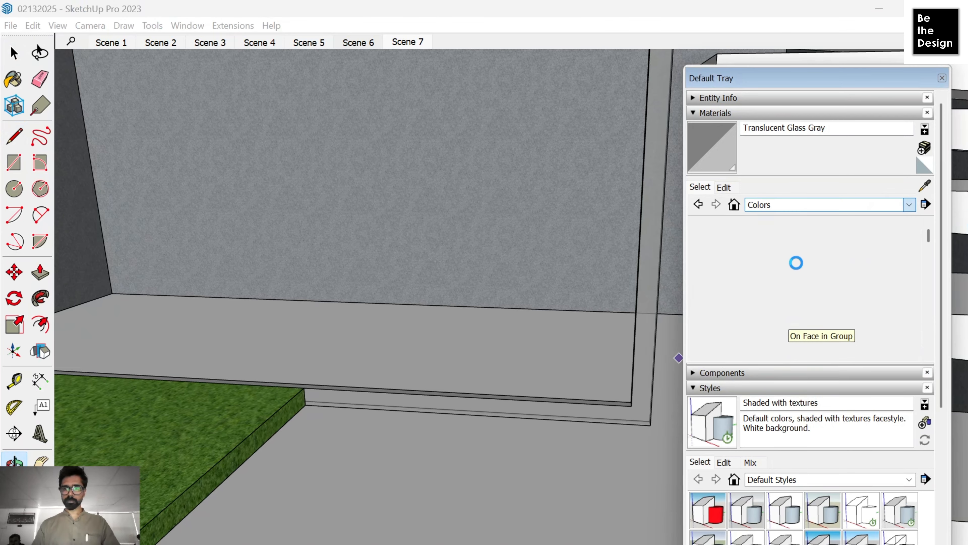
scroll(814, 283, "down", 15)
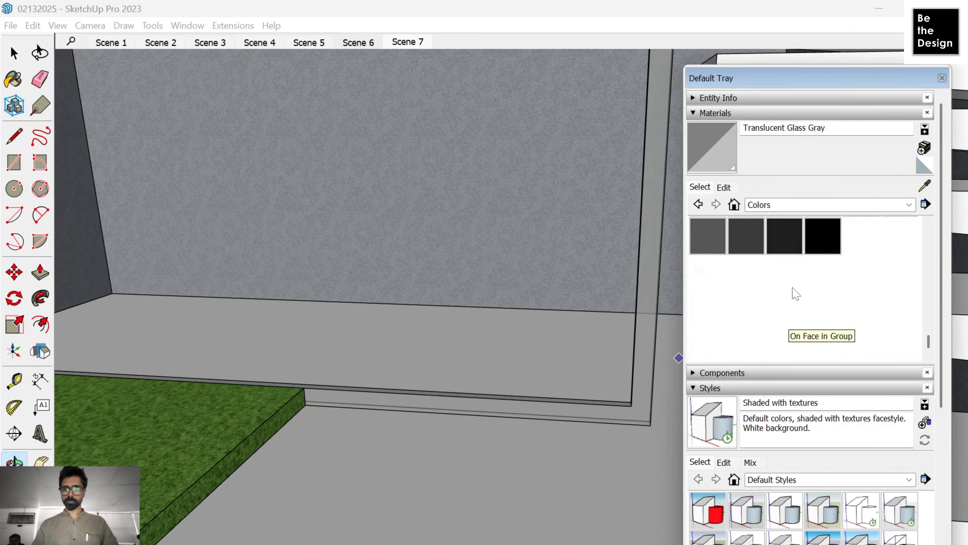
left_click(835, 271)
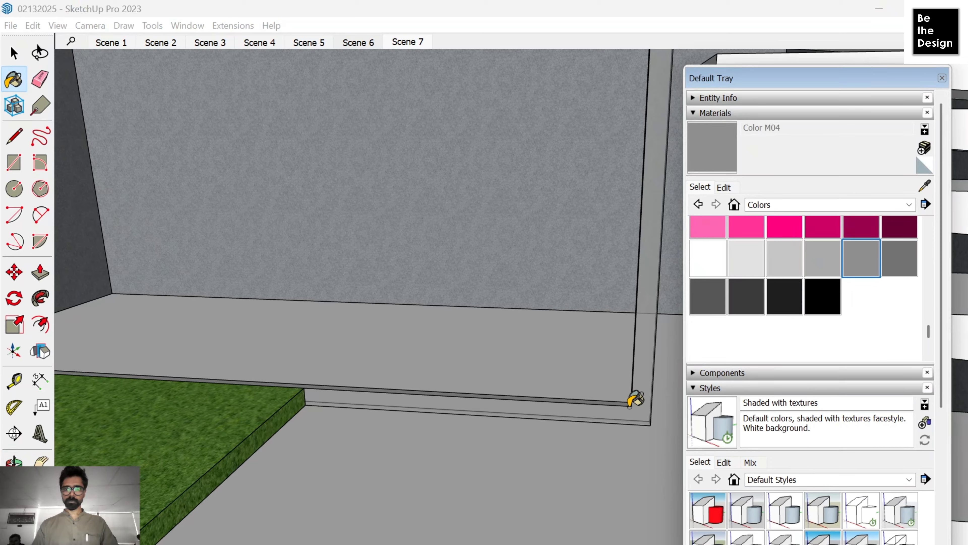
Step: Place a guide on the floor behind the glass, parallel to the back wall's lower edge
middle_click_drag(565, 399, 452, 374)
scroll(519, 374, "down", 5)
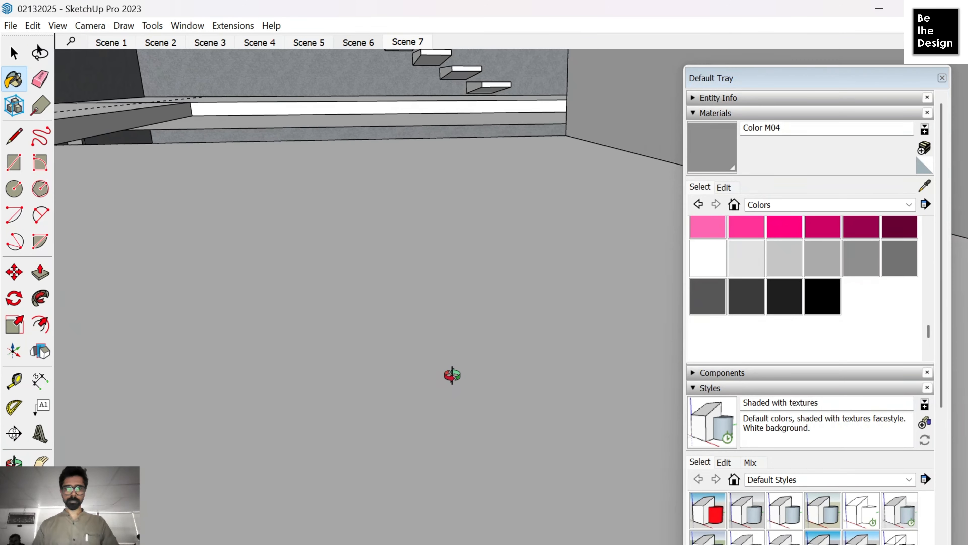
middle_click_drag(156, 451, 152, 450)
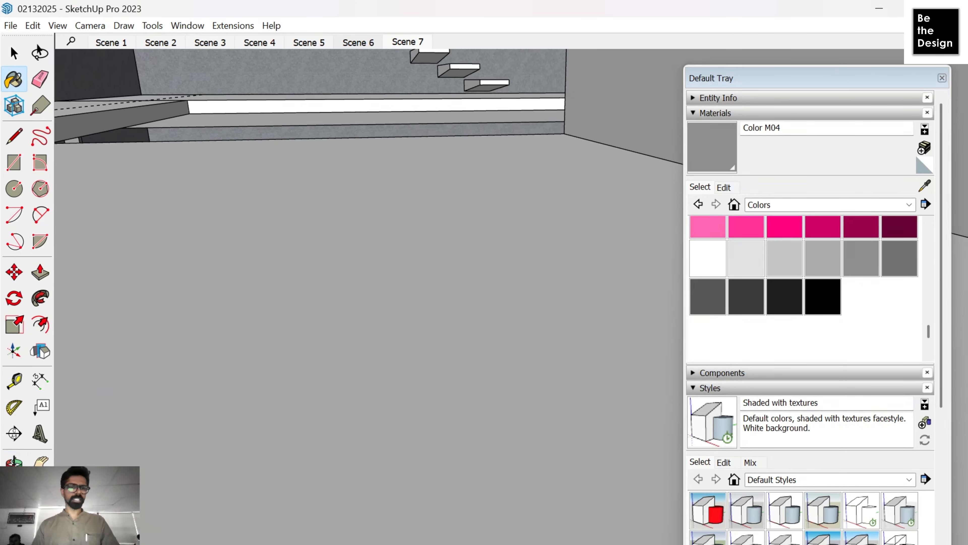
scroll(314, 372, "up", 5)
middle_click_drag(342, 373, 267, 397)
middle_click_drag(254, 349, 316, 362, "shift")
key("t")
left_click(291, 307)
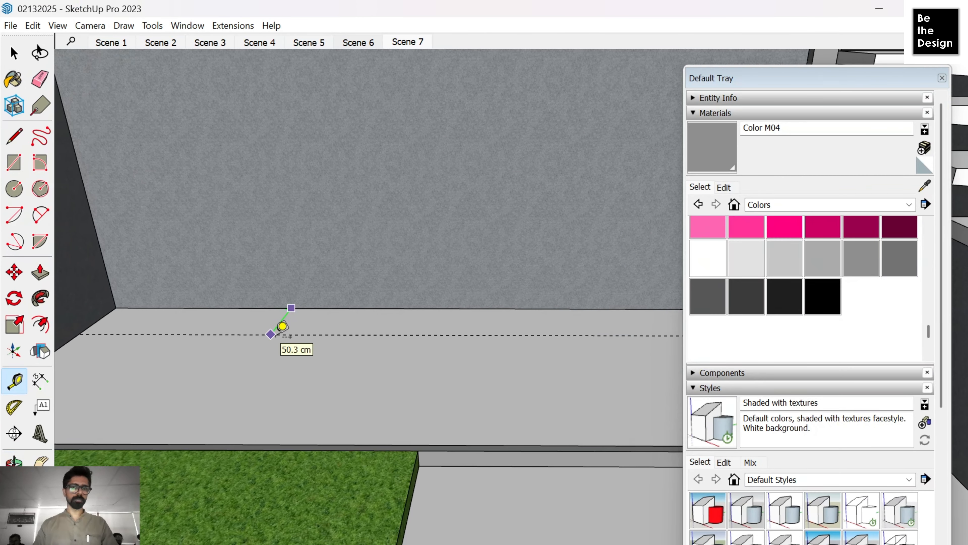
Step: Draw a floor rectangle between the back wall and the guide, spanning both side walls, and group it
key("r")
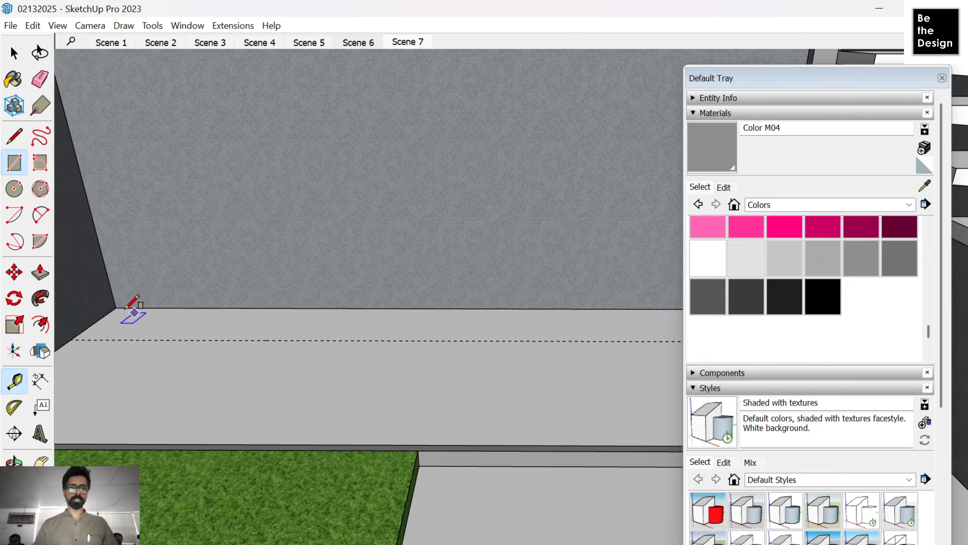
left_click(115, 307)
middle_click_drag(363, 329, 426, 335)
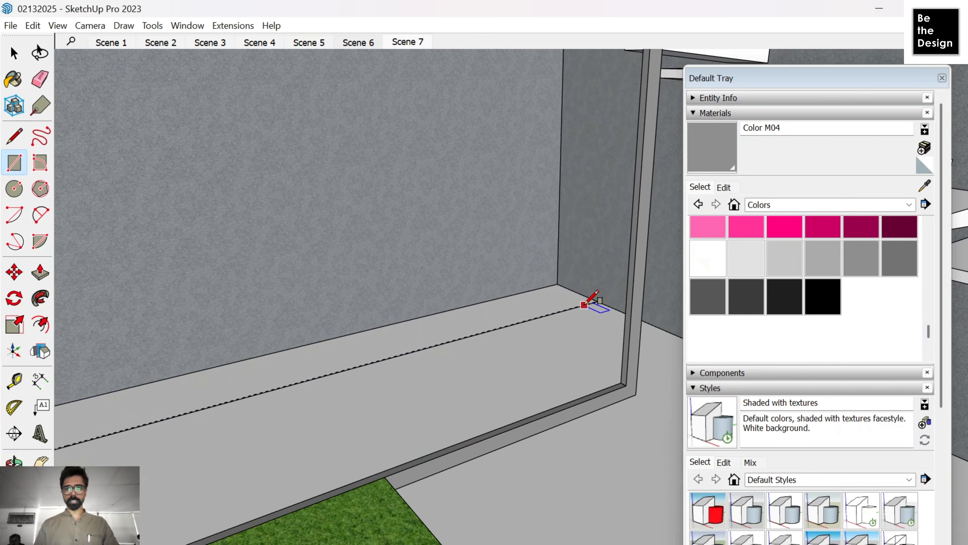
left_click(557, 284)
middle_click_drag(332, 373, 383, 379)
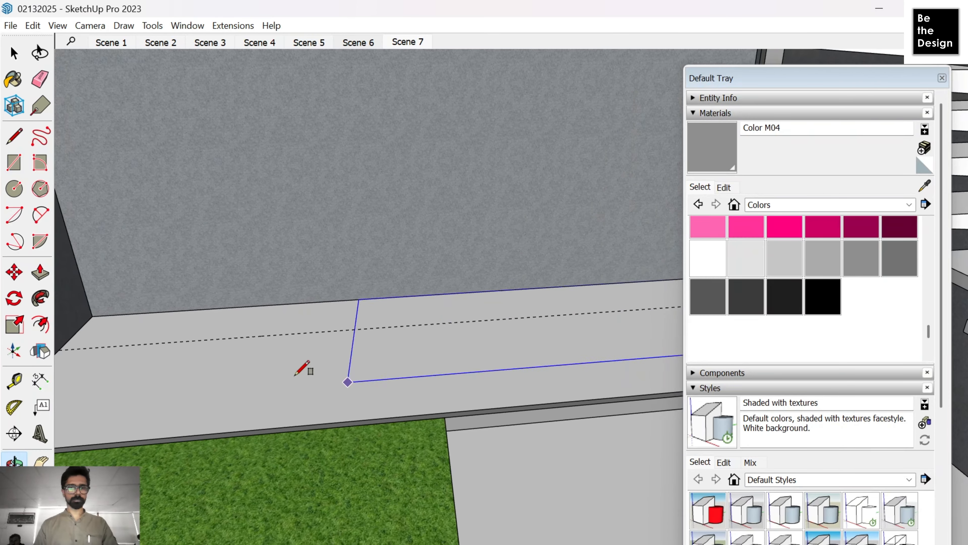
left_click(58, 349)
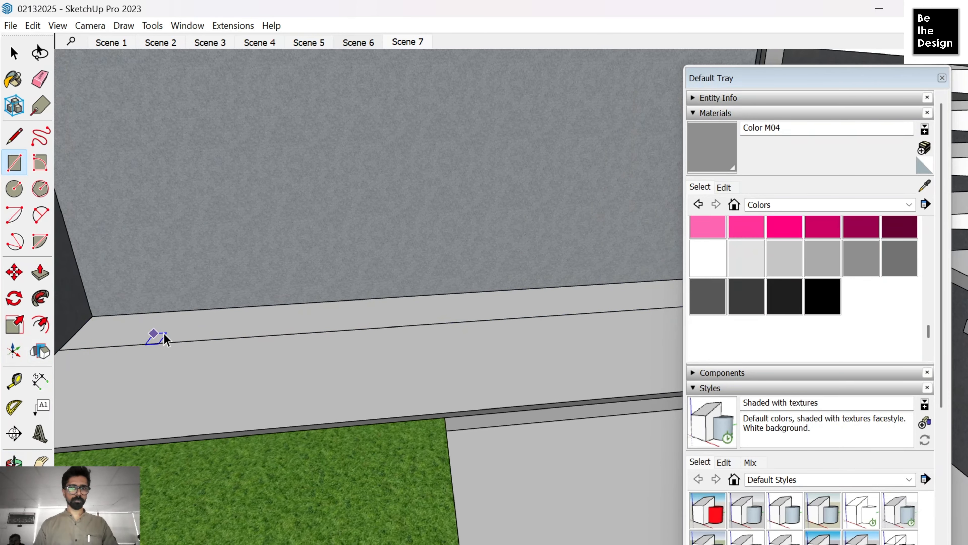
key("space")
right_click(165, 331)
left_click(212, 454)
Step: Inside the floor strip's group, extrude the face upward into a long, low cabinet along the back wall
double_click(146, 335)
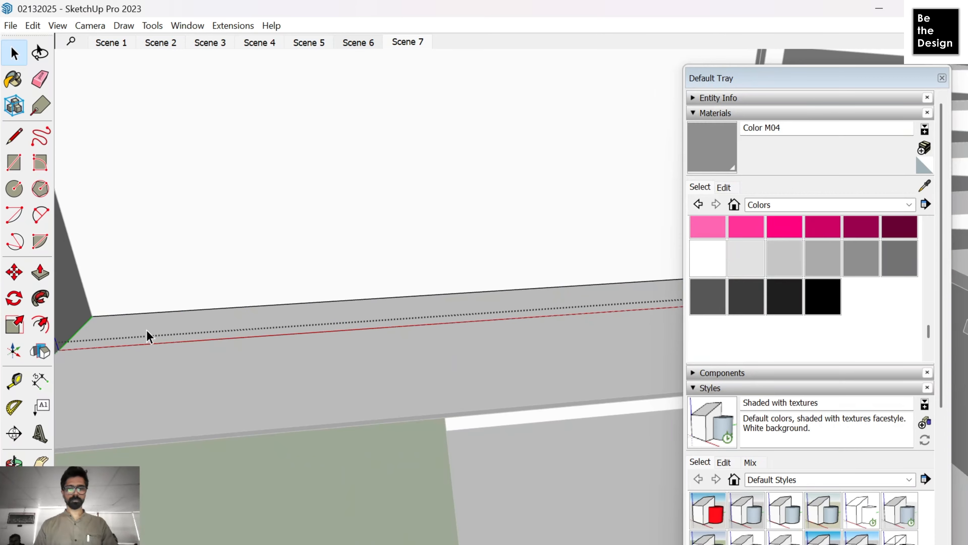
key("p")
left_click(148, 328)
key("Return")
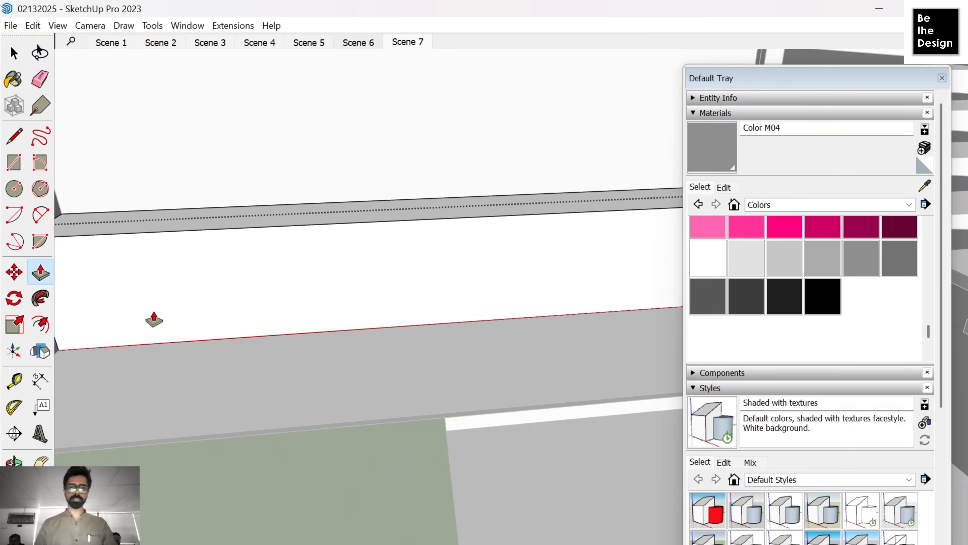
Step: Copy the cabinet's front bottom edge slightly upward and push the narrow face below it inward as a recessed plinth
key("space")
middle_click_drag(154, 320, 248, 333)
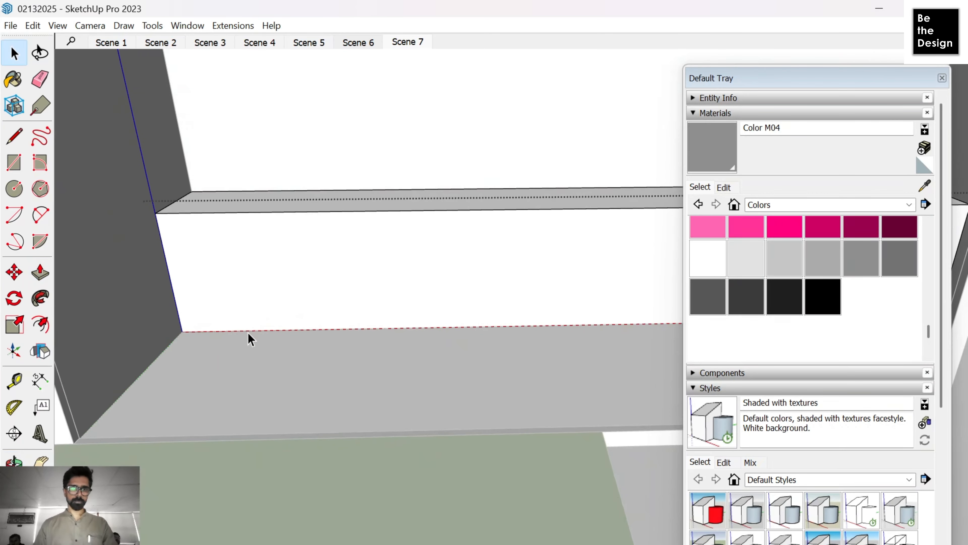
key("m")
left_click(244, 331)
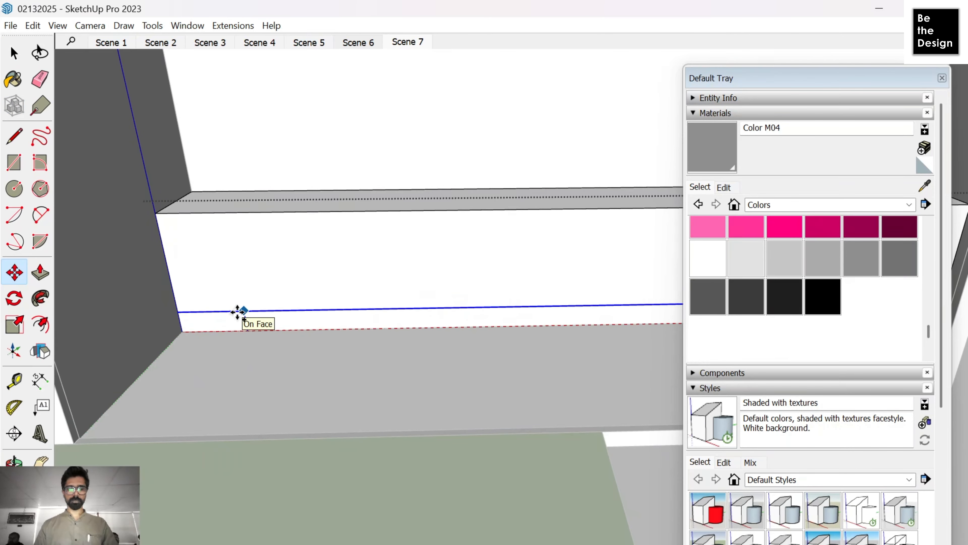
left_click(237, 312)
key("p")
scroll(252, 325, "up", 2)
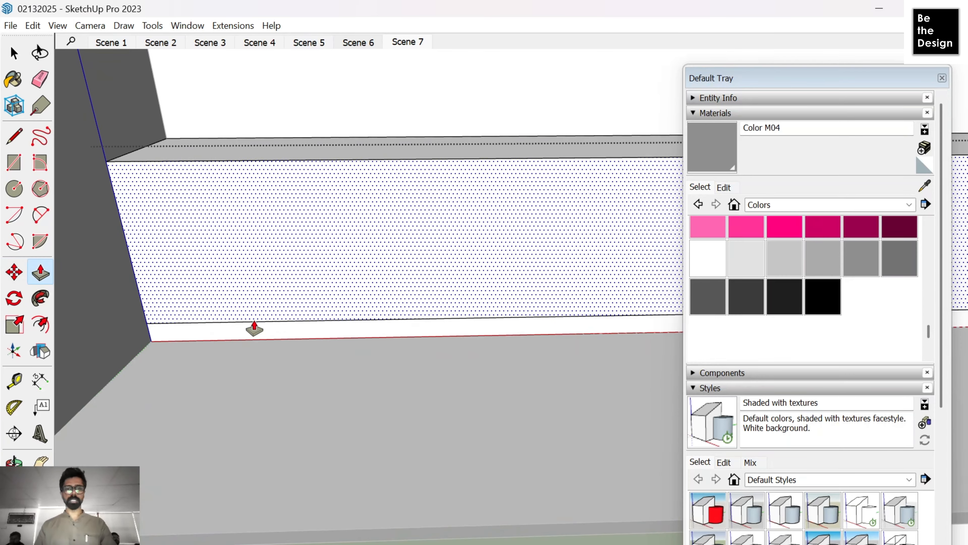
left_click(262, 336)
left_click(268, 329)
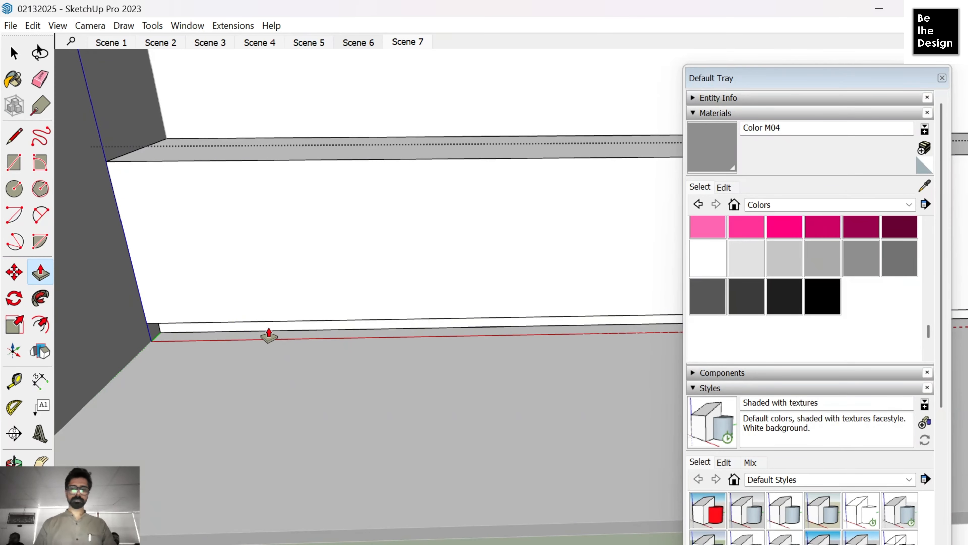
key("space")
key("Escape")
Step: Place two horizontal guides on the back wall above the cabinet, the second offset upward from the first
scroll(253, 317, "down", 6)
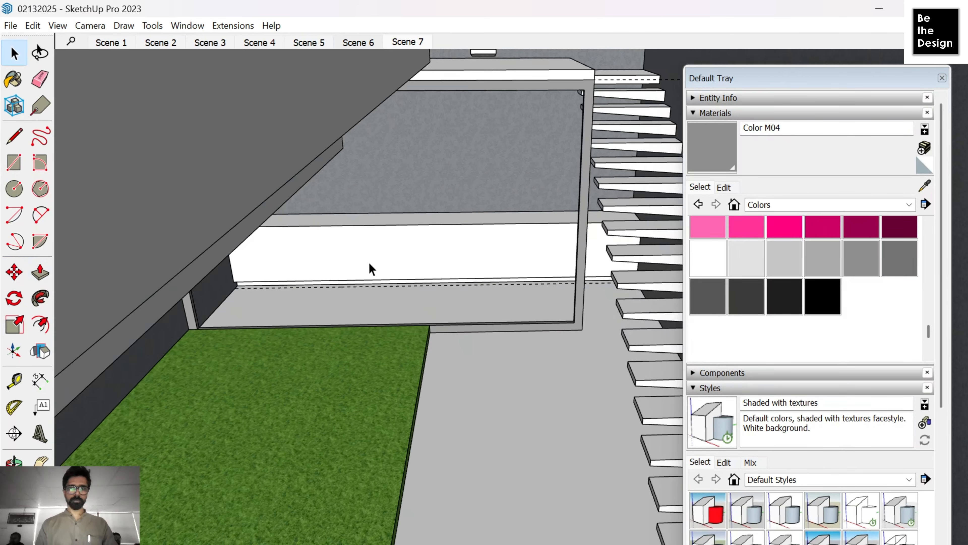
middle_click_drag(370, 268, 407, 201)
key("space")
scroll(417, 349, "up", 3)
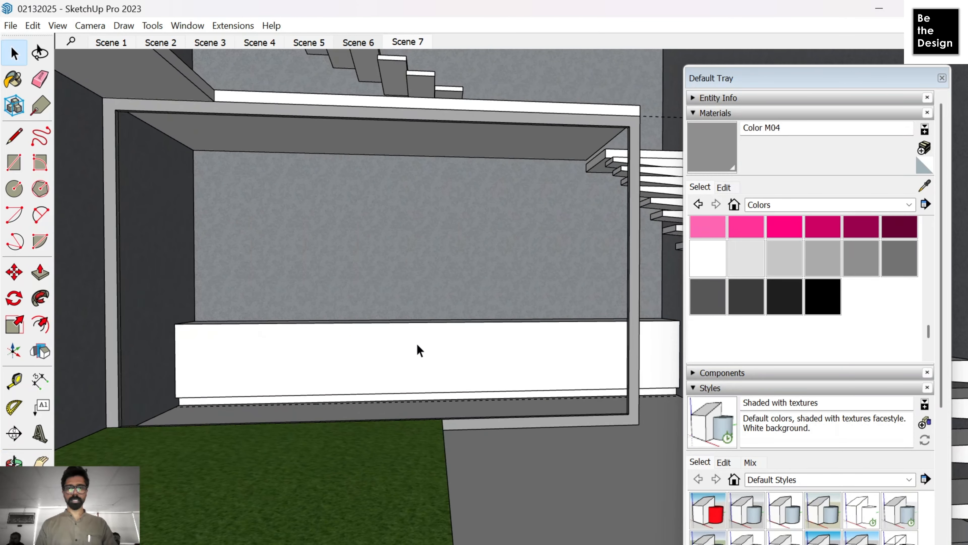
left_click(383, 355)
scroll(284, 314, "up", 2)
key("t")
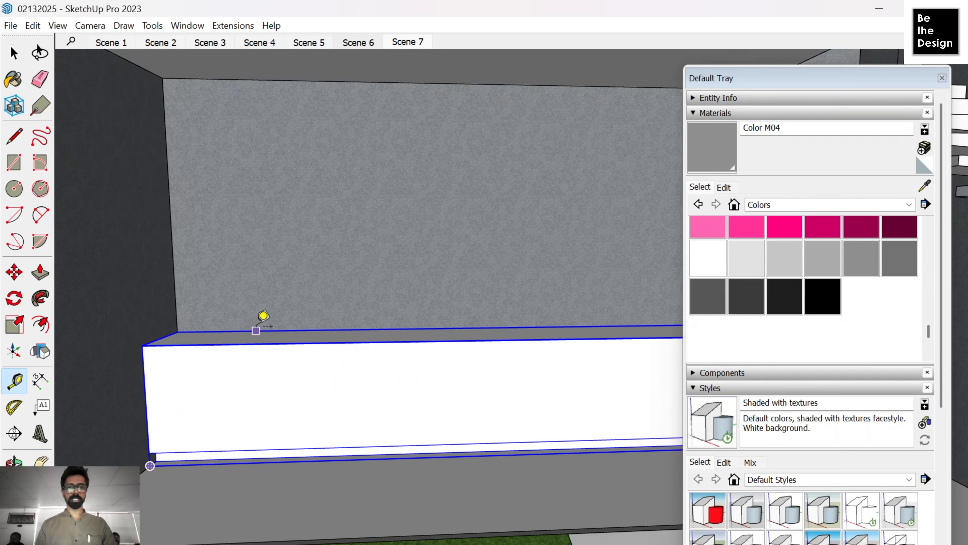
left_click(255, 331)
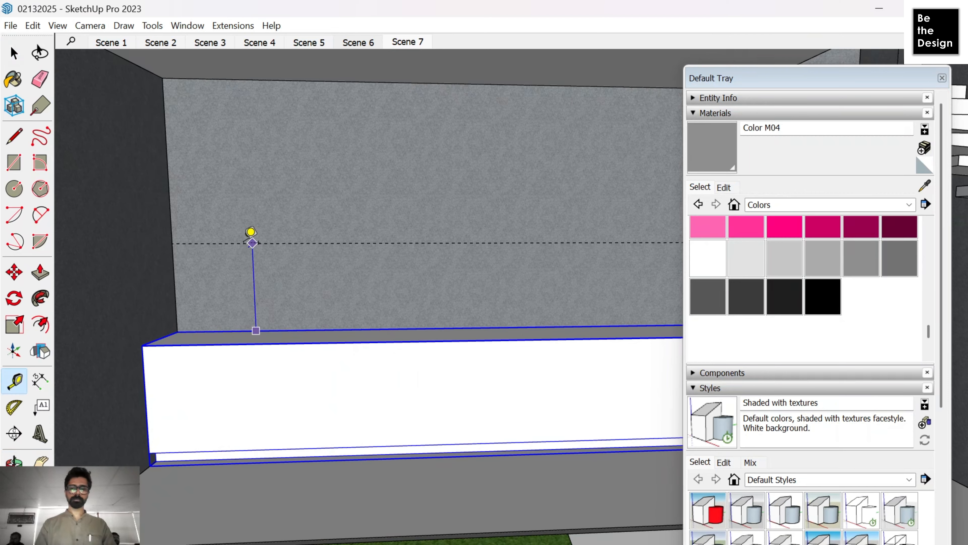
key("r")
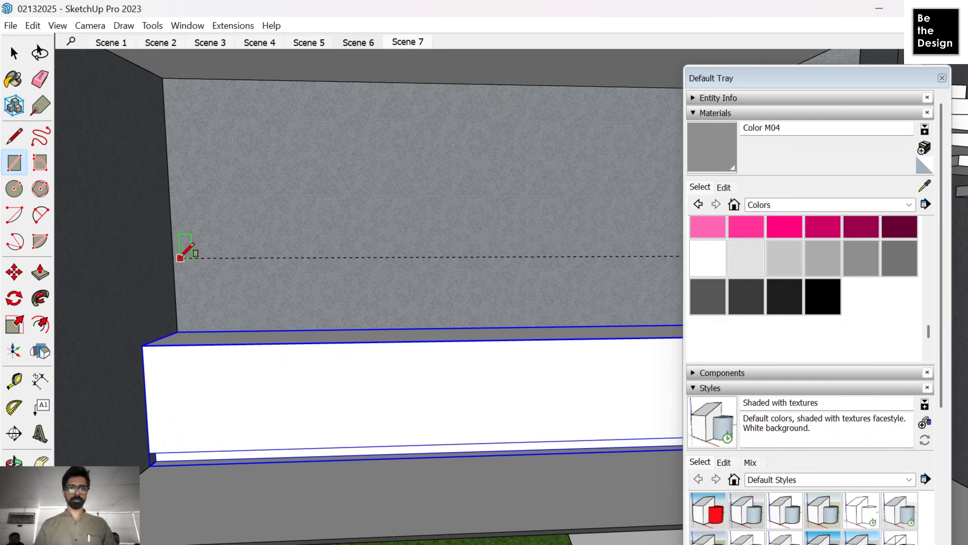
key("t")
left_click(191, 258)
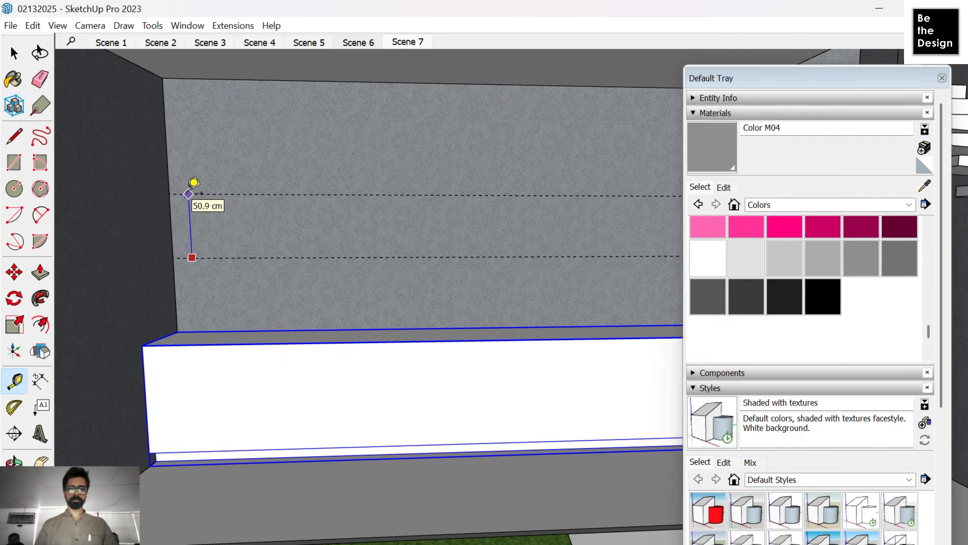
left_click(194, 183)
Step: Draw a rectangle between the two guides across the full width of the back wall and group it
key("r")
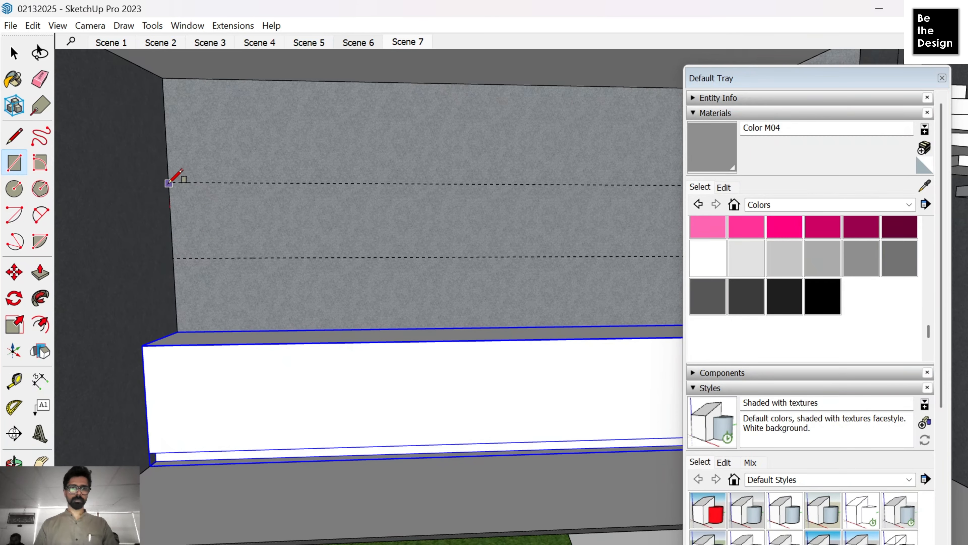
left_click(168, 182)
scroll(296, 210, "down", 4)
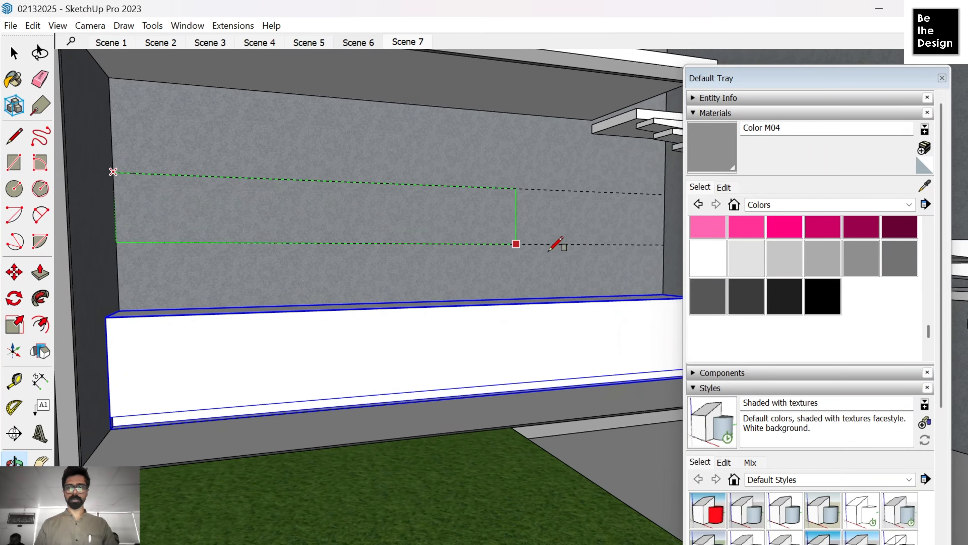
left_click(664, 246)
key("space")
left_click(631, 241)
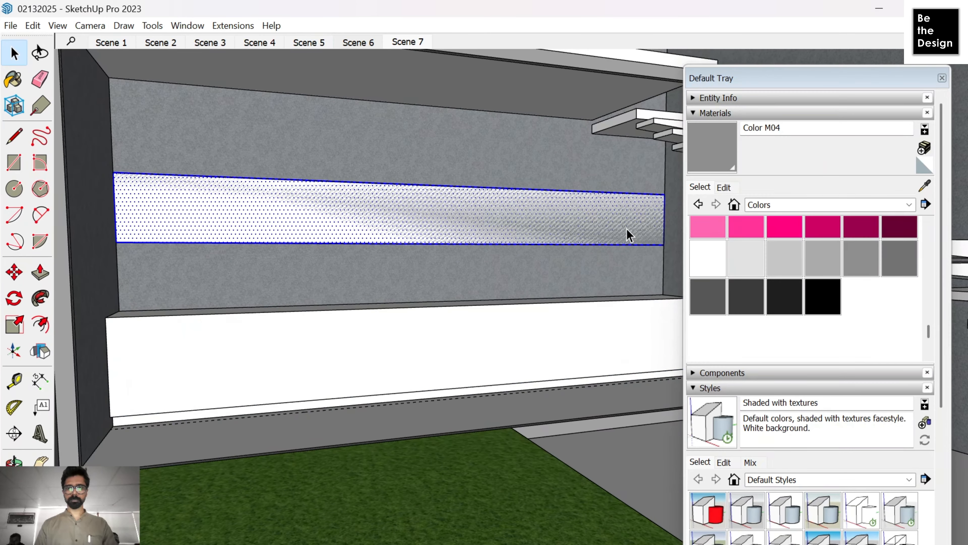
right_click(627, 229)
left_click(648, 351)
Step: Inside the wall strip's group, pull the face forward to form an overhead cabinet above the base cabinet
double_click(583, 226)
key("p")
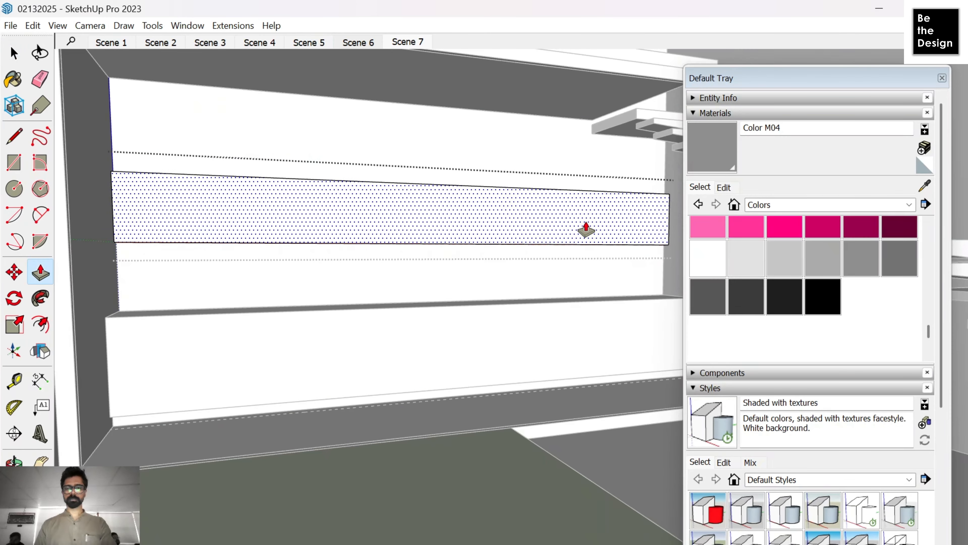
mouse_move(588, 229)
middle_mouse_down()
mouse_move(417, 247)
mouse_move(361, 236)
mouse_move(346, 298)
mouse_move(345, 270)
mouse_move(281, 352)
mouse_move(472, 338)
mouse_move(482, 320)
mouse_move(340, 363)
mouse_move(381, 288)
mouse_move(298, 349)
mouse_move(359, 402)
middle_mouse_up()
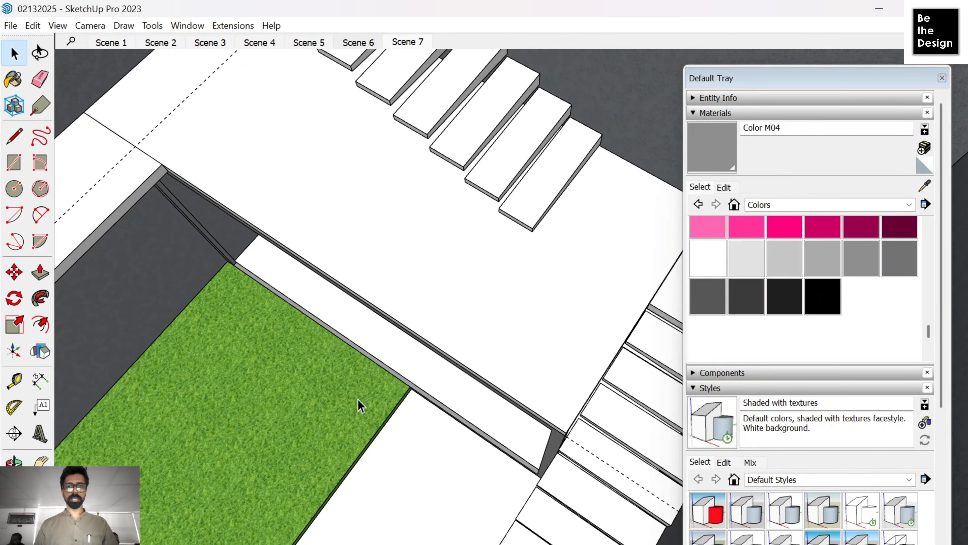
Step: Examine the whole house from the front, rear and above, focusing on the stacked upper volumes and roof slabs
scroll(473, 282, "down", 4)
scroll(375, 230, "down", 6)
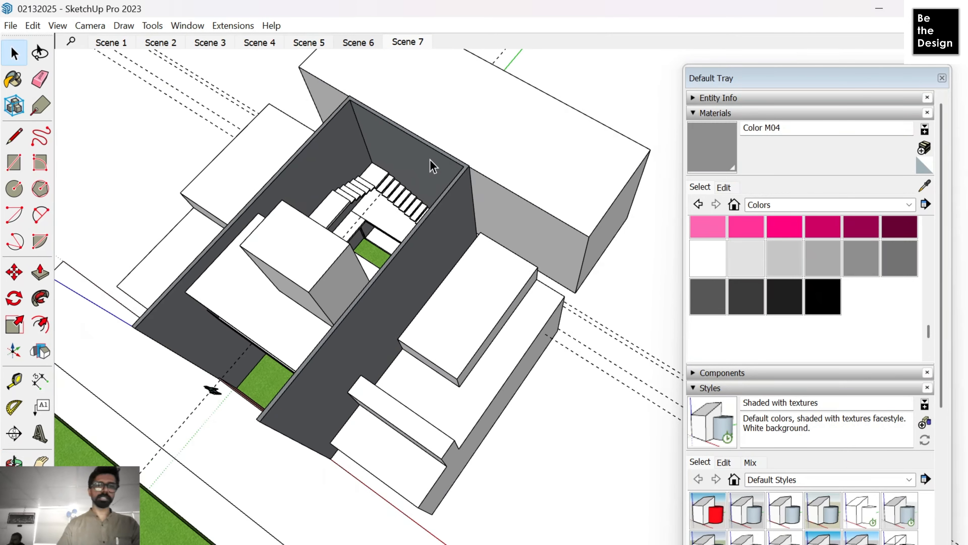
scroll(294, 258, "up", 4)
middle_click_drag(294, 260, 614, 89)
scroll(447, 262, "up", 4)
scroll(337, 225, "down", 5)
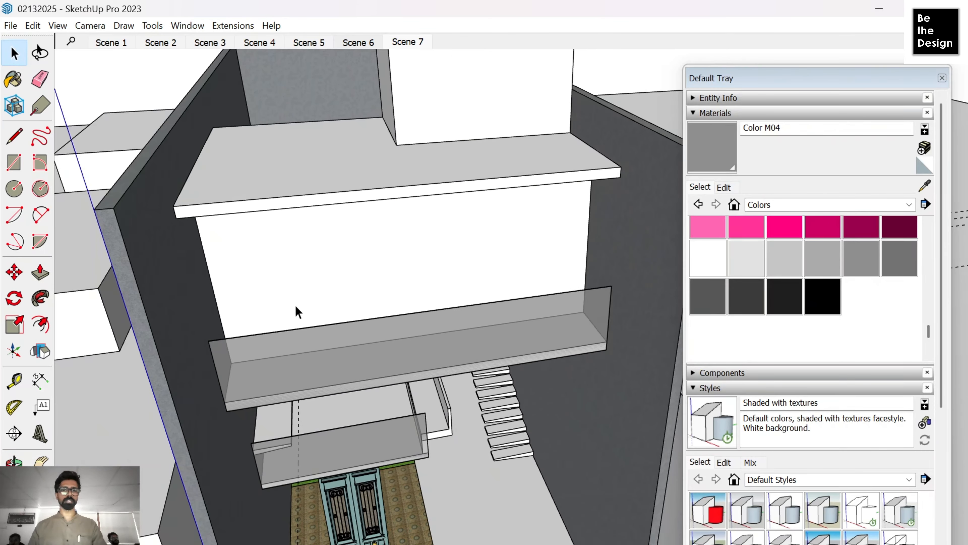
middle_click_drag(383, 253, 640, 297)
scroll(621, 317, "up", 3)
scroll(621, 317, "down", 3)
middle_click_drag(127, 217, 159, 375)
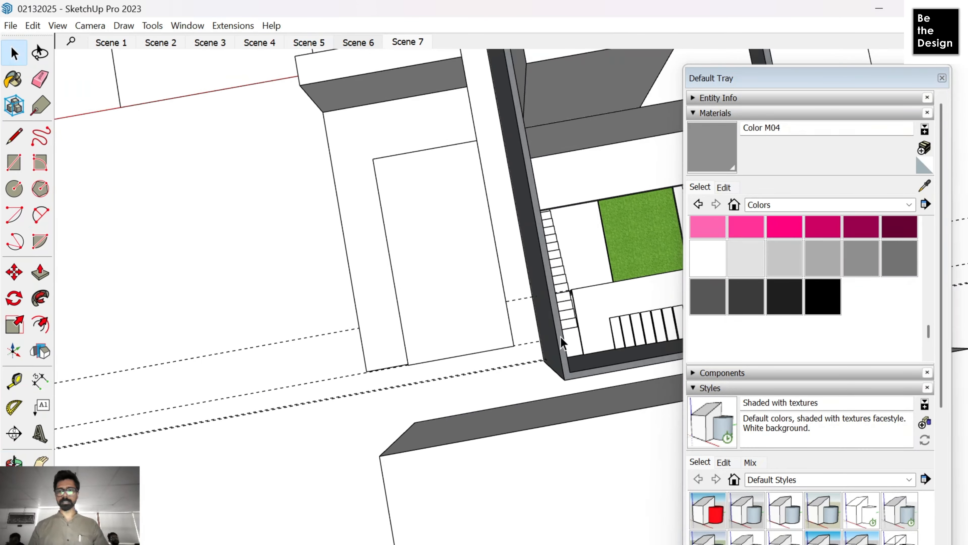
middle_click_drag(563, 343, 681, 199, "shift")
scroll(428, 258, "up", 4)
middle_click_drag(202, 242, 275, 249)
scroll(430, 445, "up", 5)
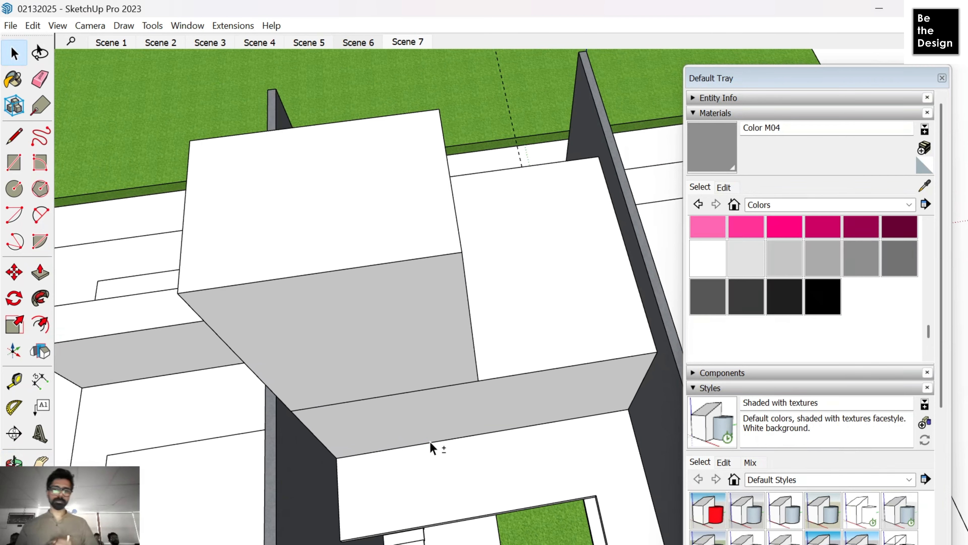
scroll(430, 442, "down", 2)
middle_click_drag(436, 438, 422, 356)
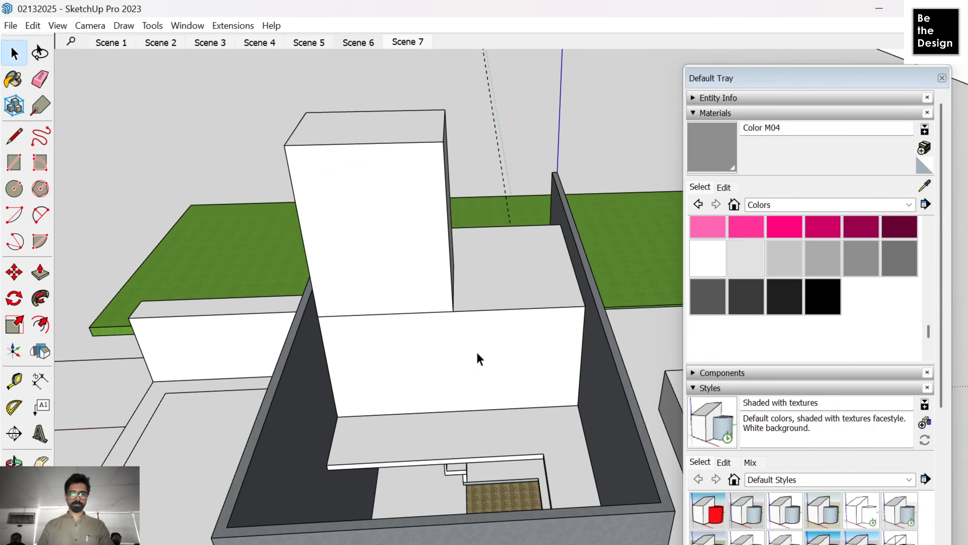
scroll(478, 354, "up", 4)
middle_click_drag(479, 363, 402, 403)
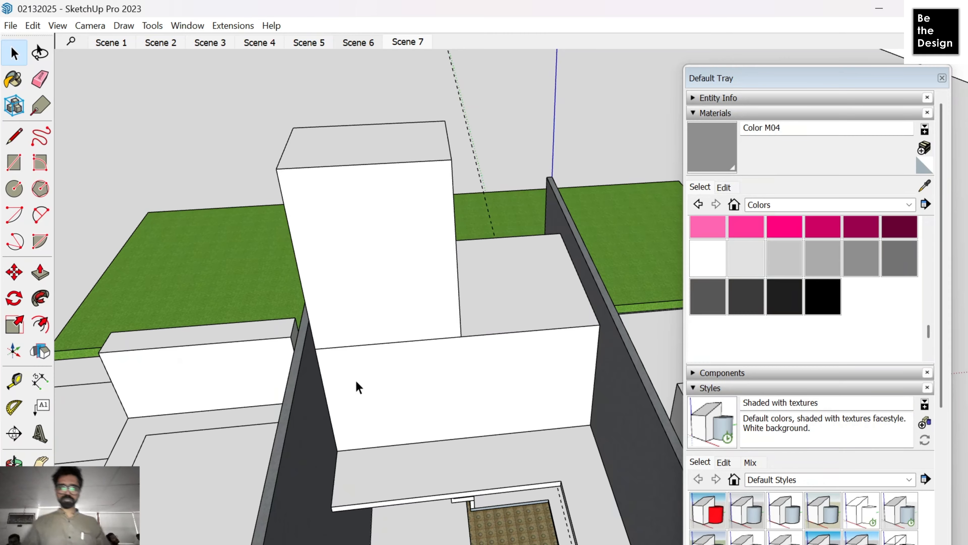
Step: Examine the courtyard stairs, lawn, terrace slab and upper volumes from above and from several sides
scroll(419, 309, "down", 5)
middle_click_drag(423, 343, 393, 530)
scroll(466, 375, "up", 2)
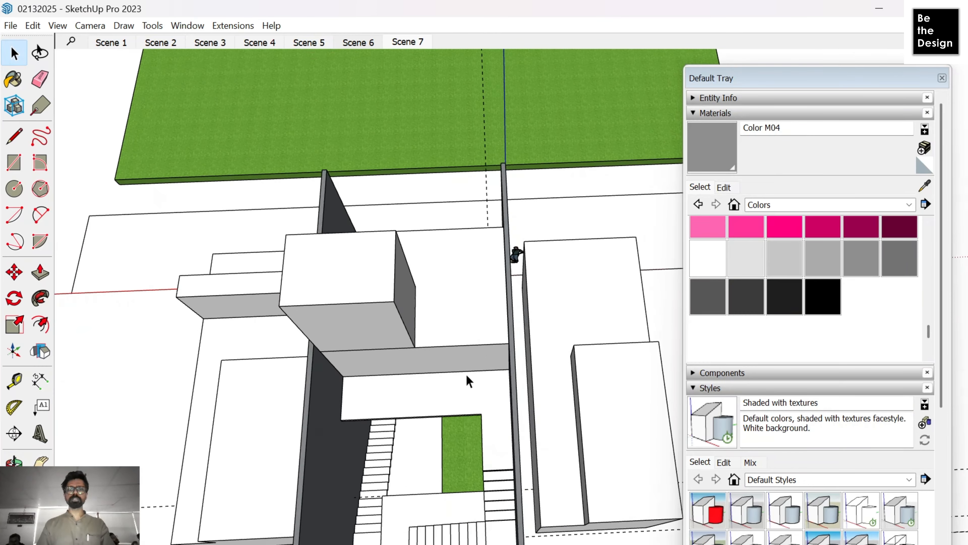
scroll(465, 375, "up", 6)
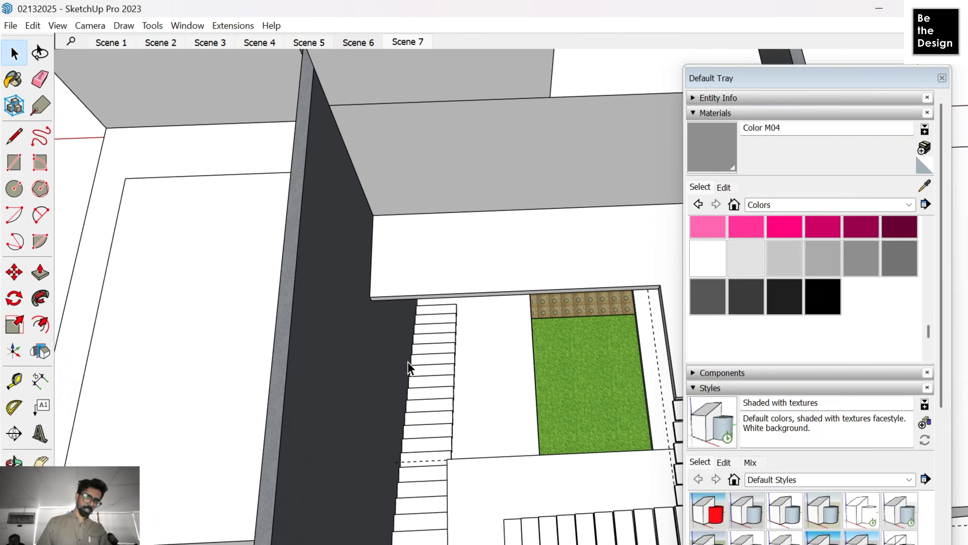
scroll(407, 381, "down", 4)
scroll(415, 313, "up", 5)
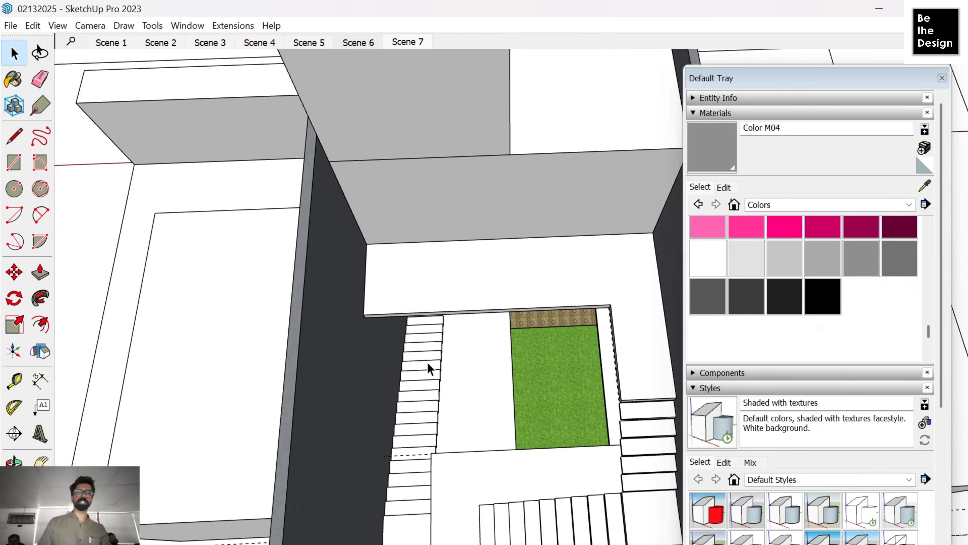
scroll(472, 282, "up", 2)
key("space")
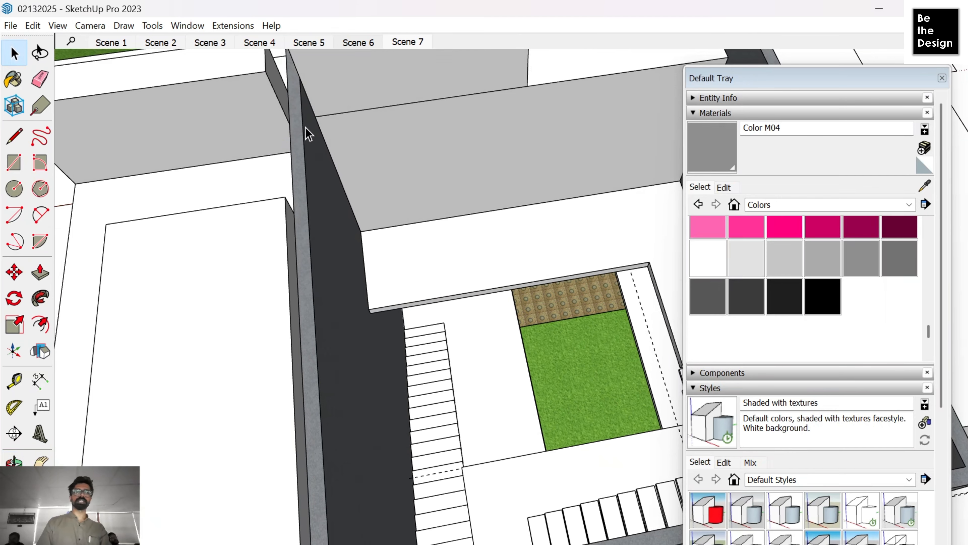
scroll(401, 346, "up", 4)
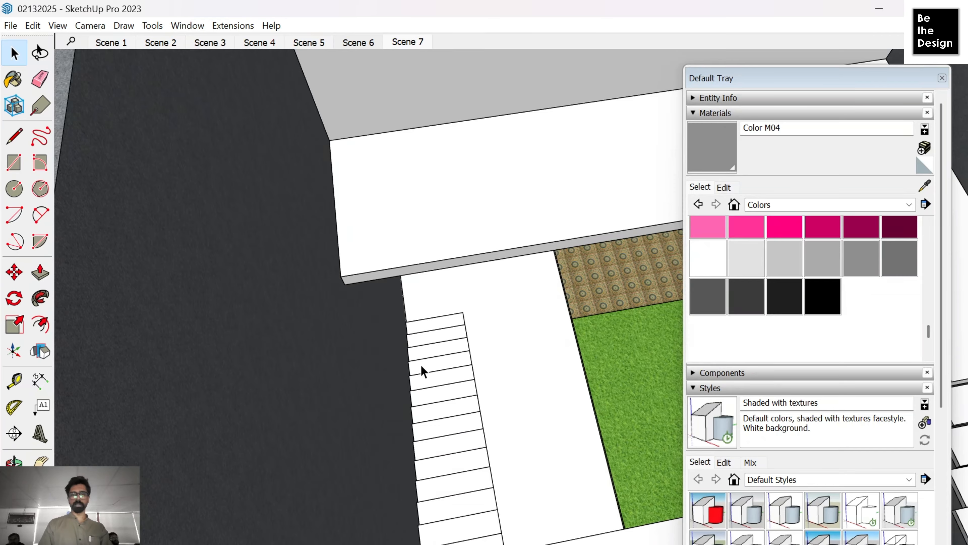
scroll(419, 355, "down", 5)
mouse_move(415, 331)
middle_mouse_down()
mouse_move(421, 346)
mouse_move(270, 342)
middle_mouse_up()
scroll(389, 282, "up", 3)
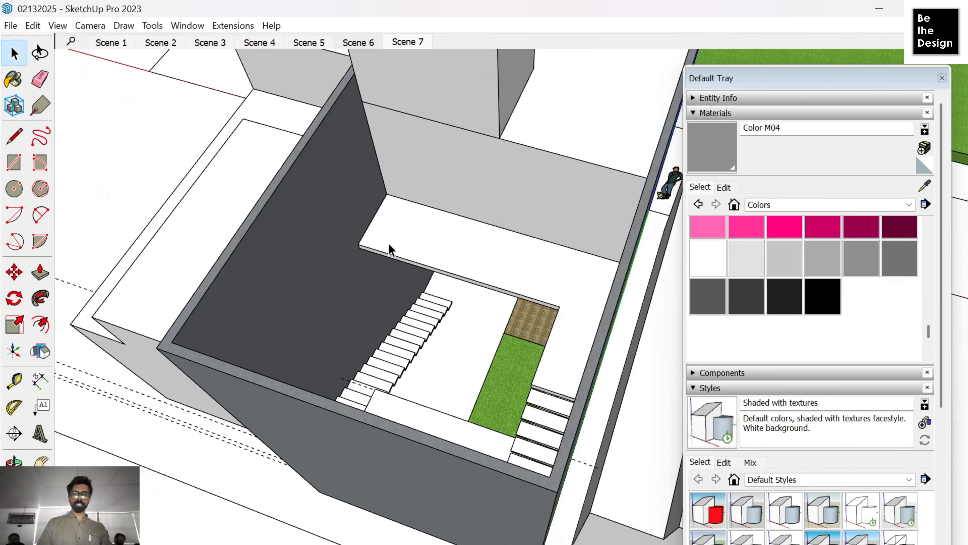
scroll(404, 317, "up", 5)
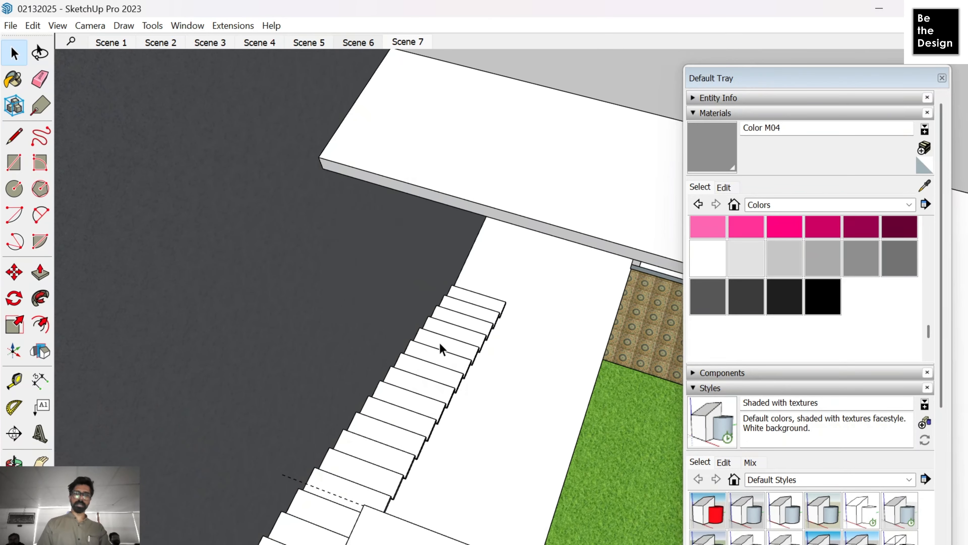
scroll(468, 346, "down", 2)
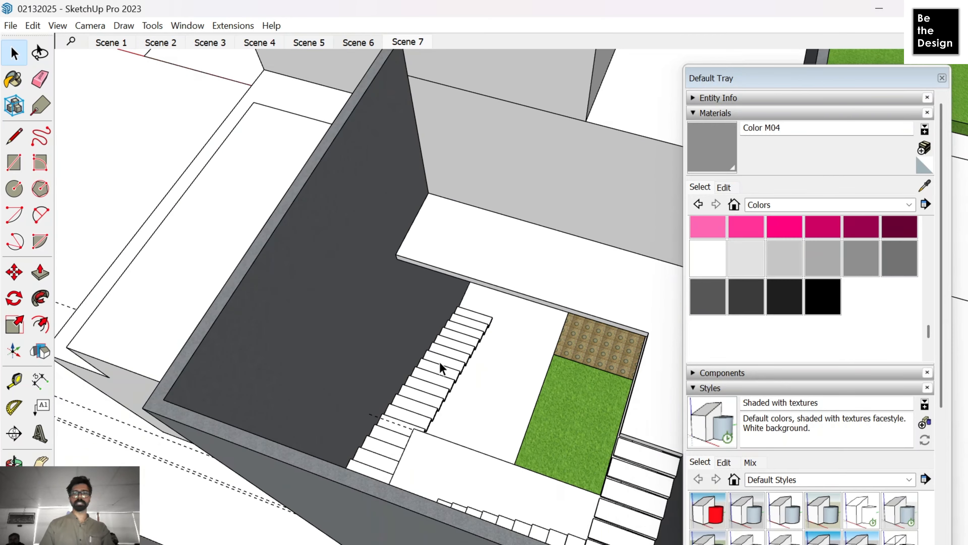
scroll(440, 362, "down", 4)
middle_click_drag(440, 362, 599, 333)
scroll(610, 319, "up", 4)
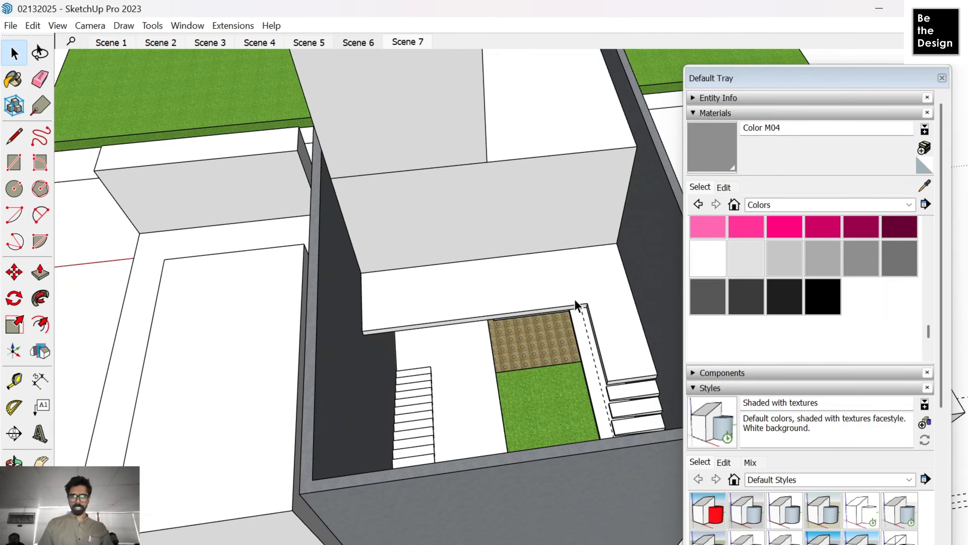
middle_click_drag(631, 305, 614, 340)
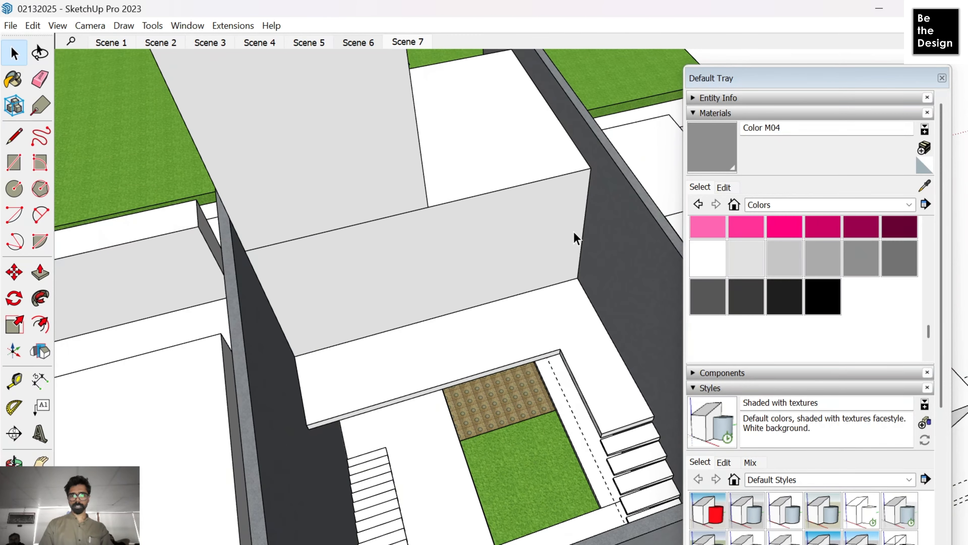
middle_click_drag(510, 297, 476, 292)
scroll(522, 254, "up", 3)
scroll(528, 375, "up", 3)
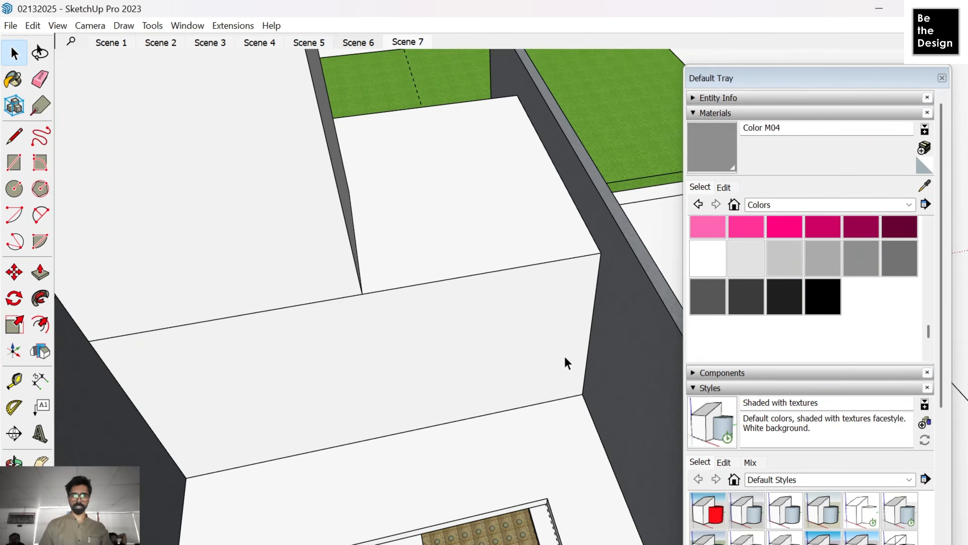
Step: Inside the upper volume's group, copy the courtyard-facing top edge downward to mark off a thin roof slab band
key("t")
key("space")
triple_click(471, 337)
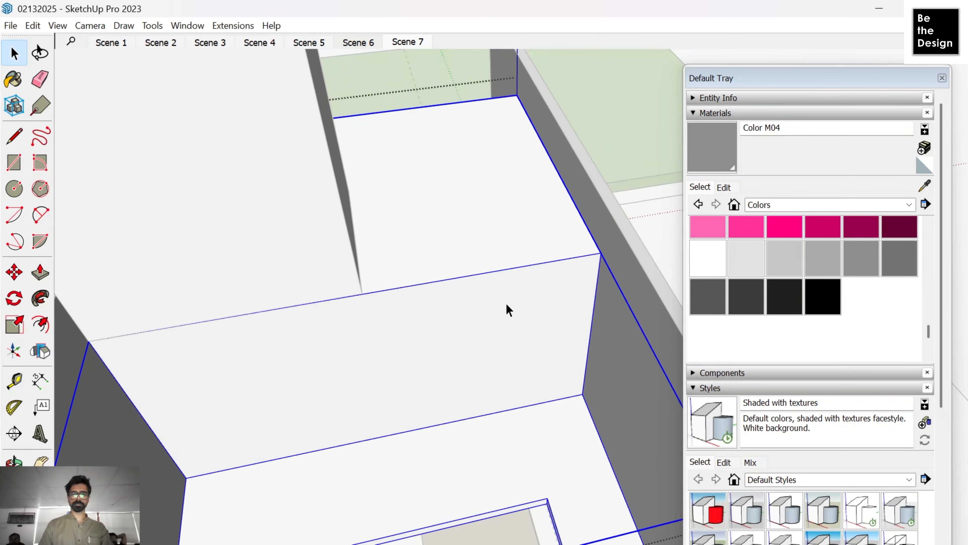
double_click(429, 328)
left_click(392, 321)
middle_click_drag(392, 321, 447, 328)
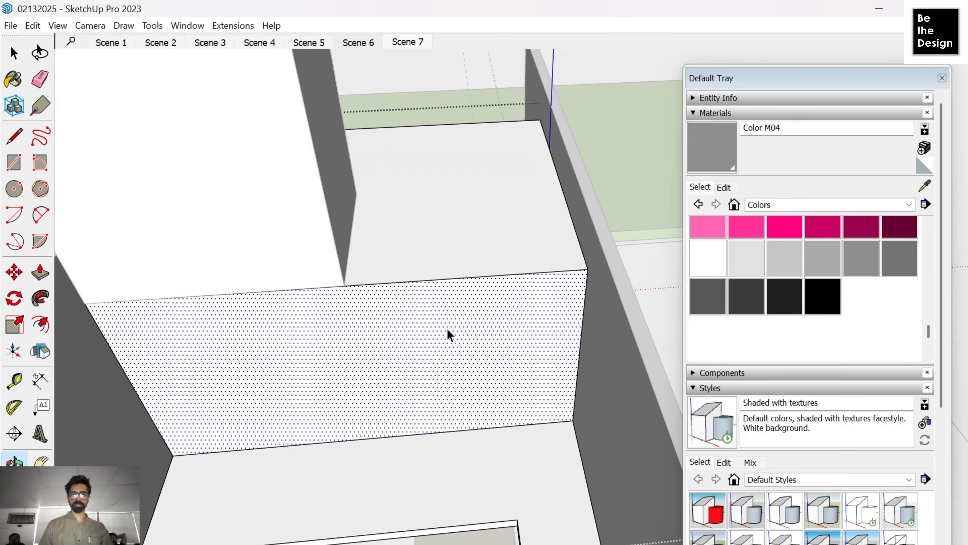
left_click(469, 277)
key("m")
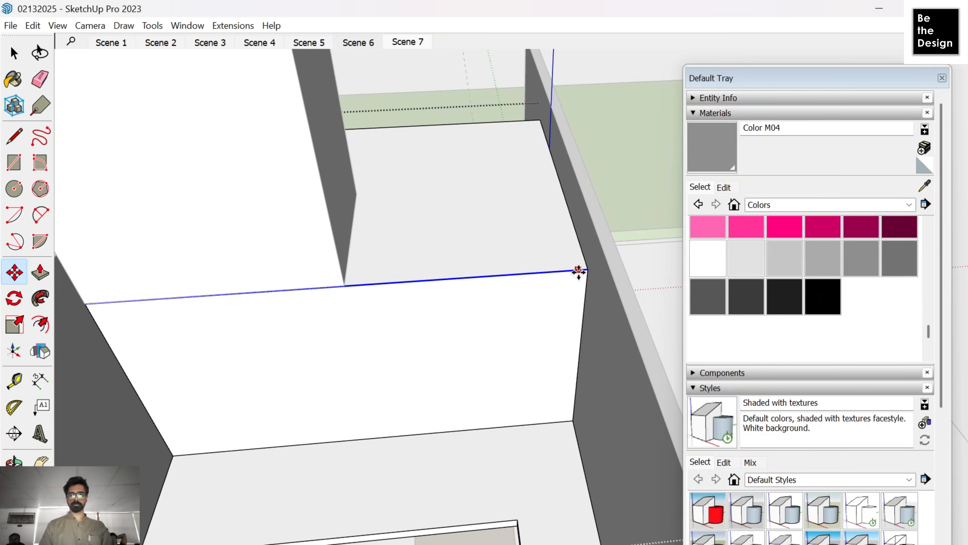
left_click(587, 269)
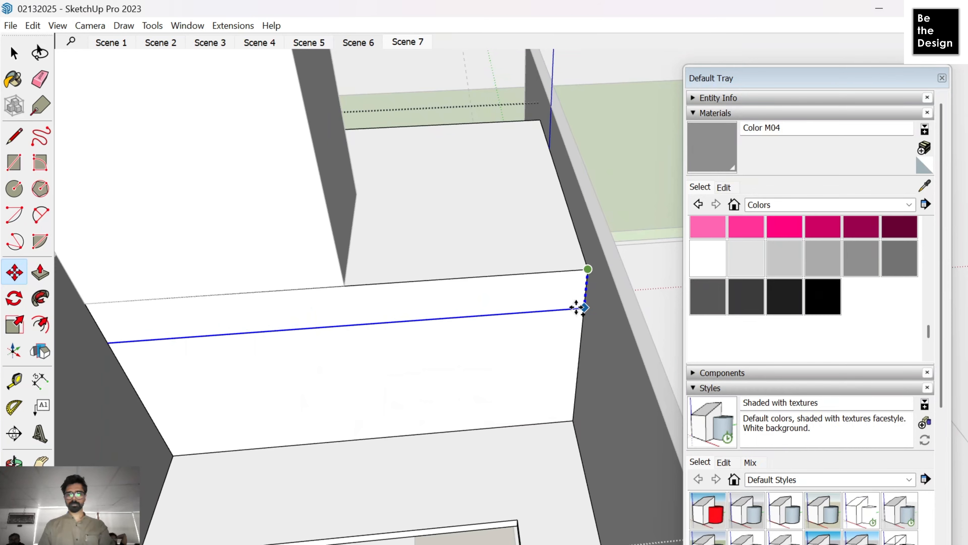
key("Return")
Step: Push the face below the band through to the volume's far edge, leaving only the roof slab above the terrace
key("p")
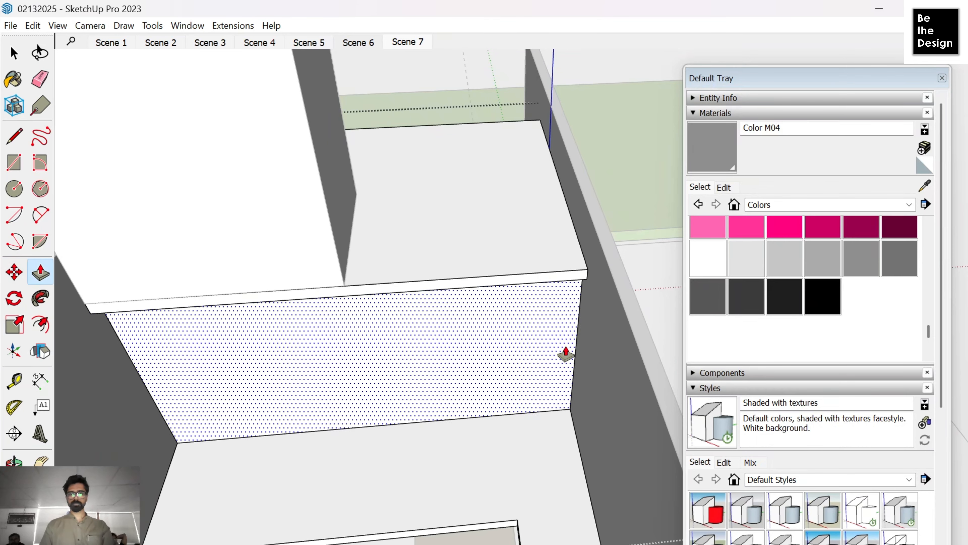
left_click(566, 353)
left_click(533, 114)
key("space")
middle_click_drag(532, 114, 434, 225)
scroll(374, 233, "up", 5)
scroll(344, 247, "down", 5)
Step: Place a guide across the terrace floor directly below the roof slab's courtyard-facing edge
key("r")
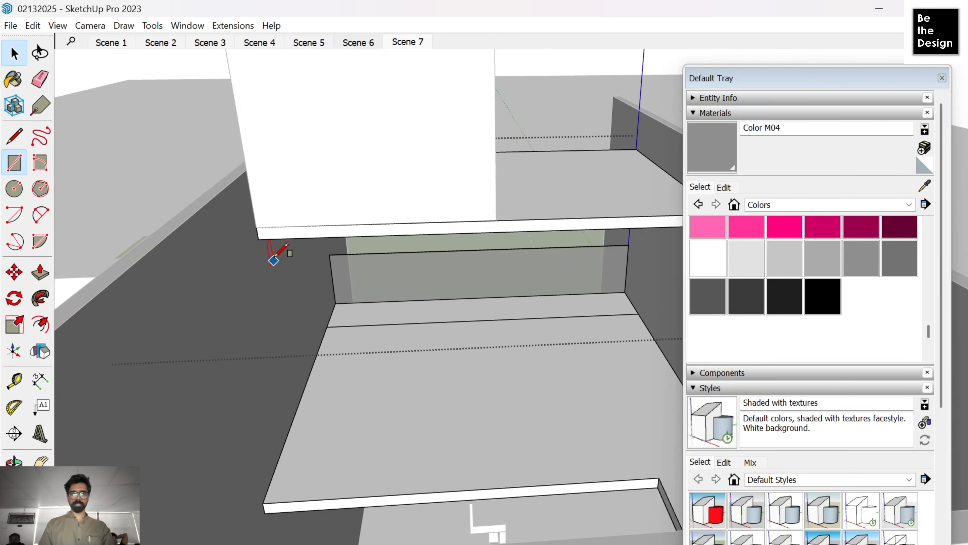
scroll(568, 297, "up", 2)
scroll(571, 297, "down", 3)
key("t")
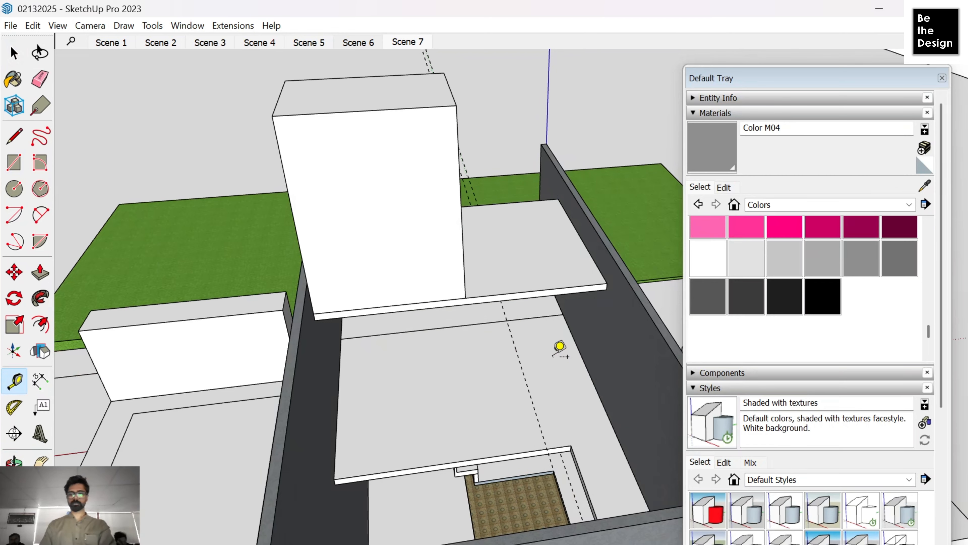
scroll(536, 450, "up", 3)
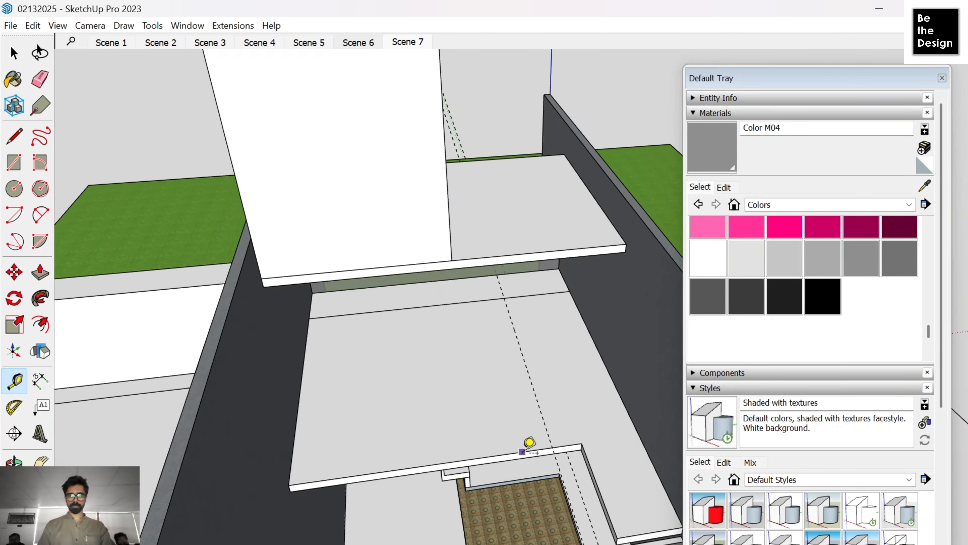
left_click(583, 256)
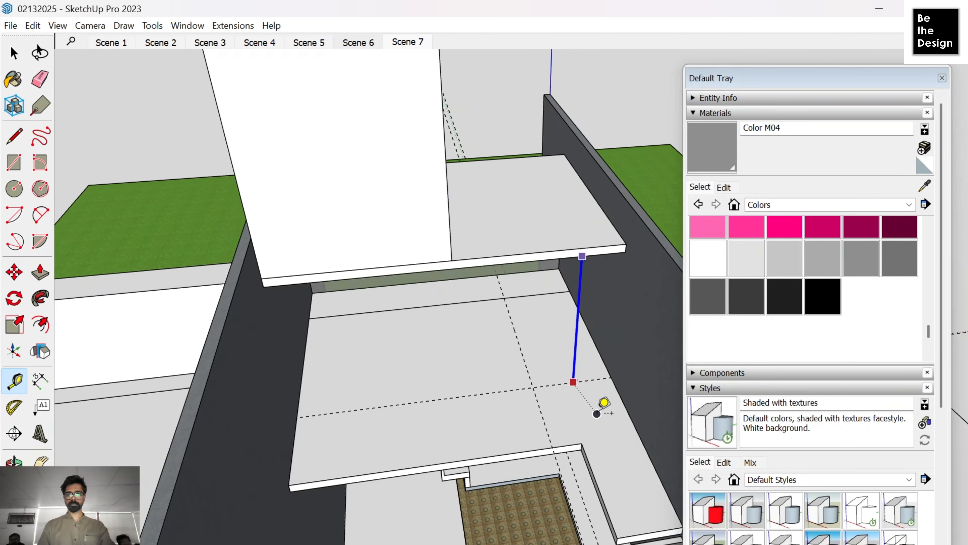
left_click(597, 413)
Step: Draw a rectangle on the terrace floor between the guides and the side wall, and group it
key("r")
scroll(551, 355, "up", 3)
key("space")
double_click(556, 346)
right_click(555, 346)
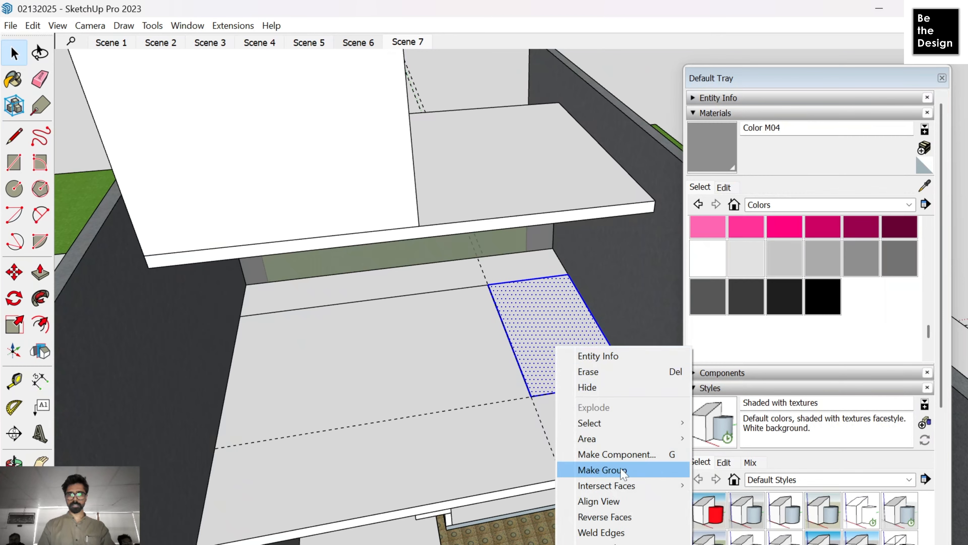
left_click(625, 470)
Step: Inside the floor rectangle's group, extrude the face up to the underside of the roof slab to form a box
double_click(554, 323)
key("p")
left_click(552, 341)
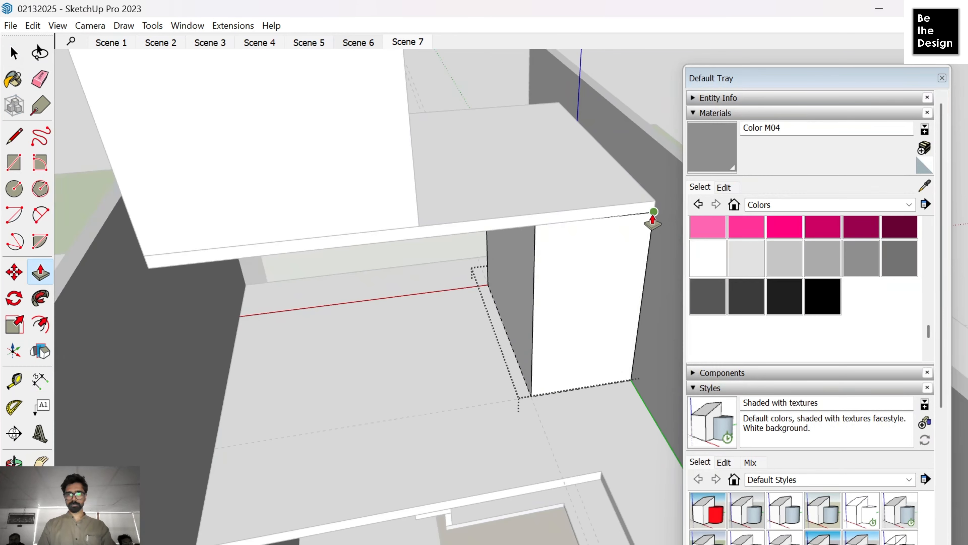
left_click(651, 216)
middle_click_drag(651, 216, 497, 396)
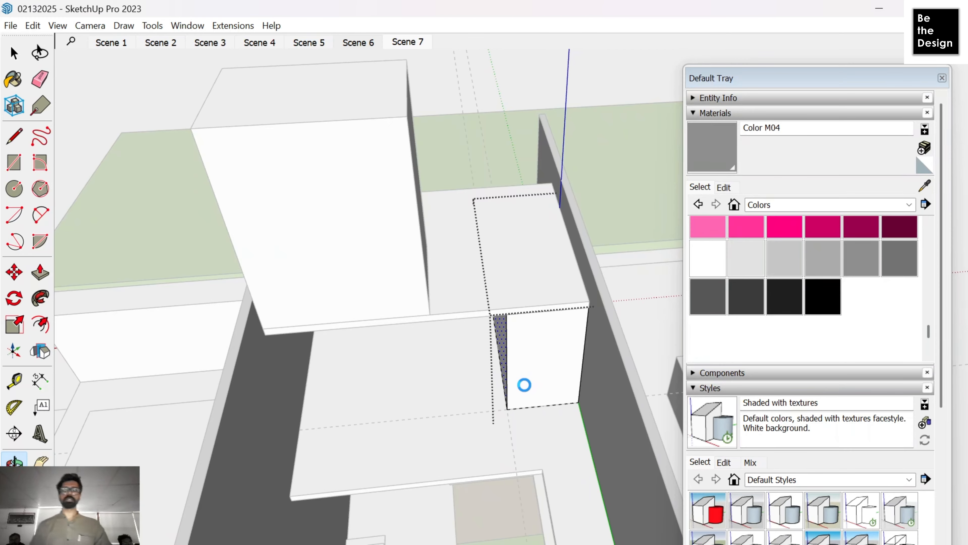
middle_click_drag(387, 432, 301, 298)
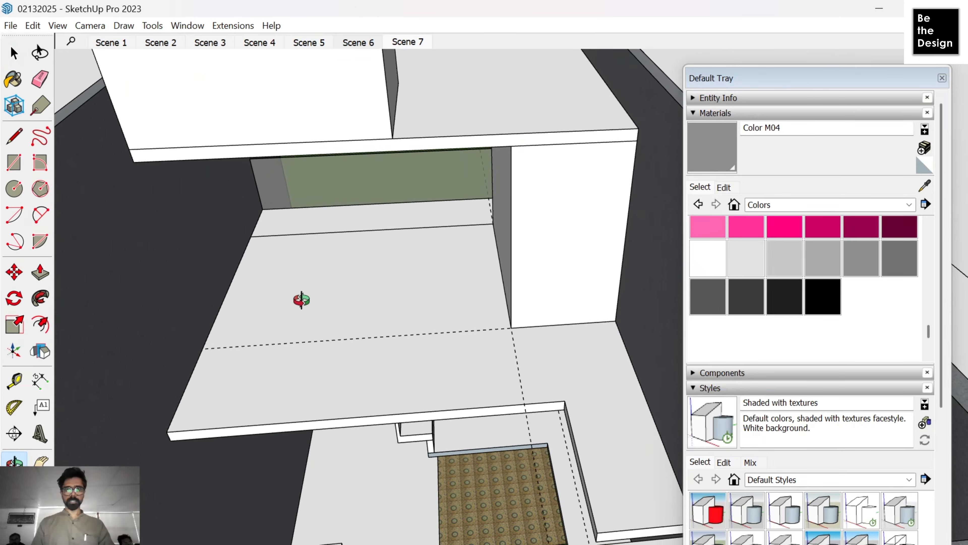
Step: Draw a vertical rectangle from the box's lower corner to the roof slab's opposite underside corner, and group it
key("t")
key("r")
left_click(511, 328)
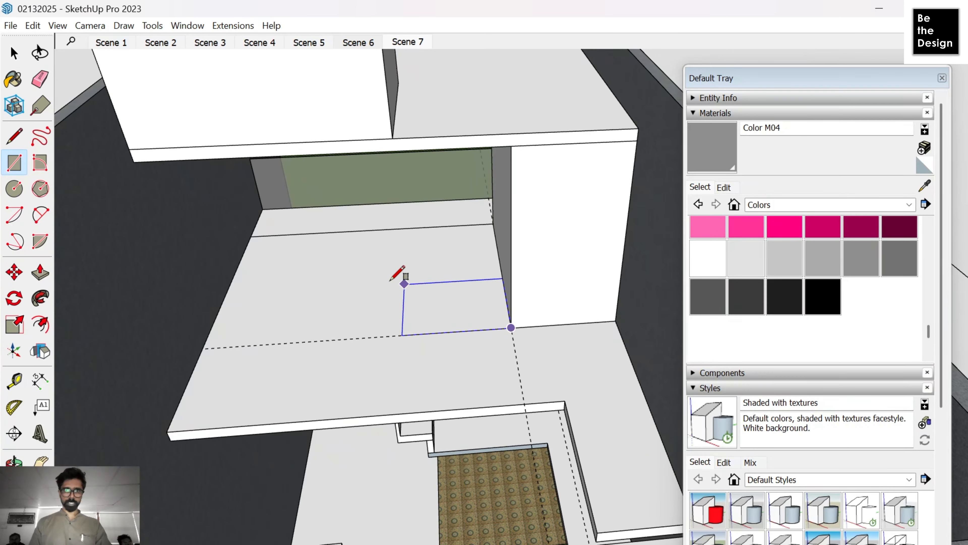
left_click(134, 162)
key("space")
right_click(219, 227)
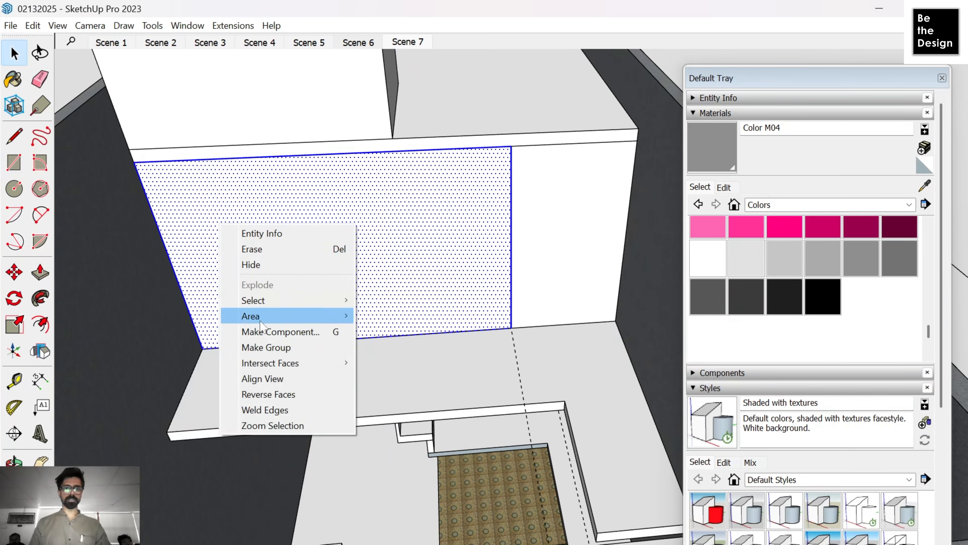
left_click(273, 345)
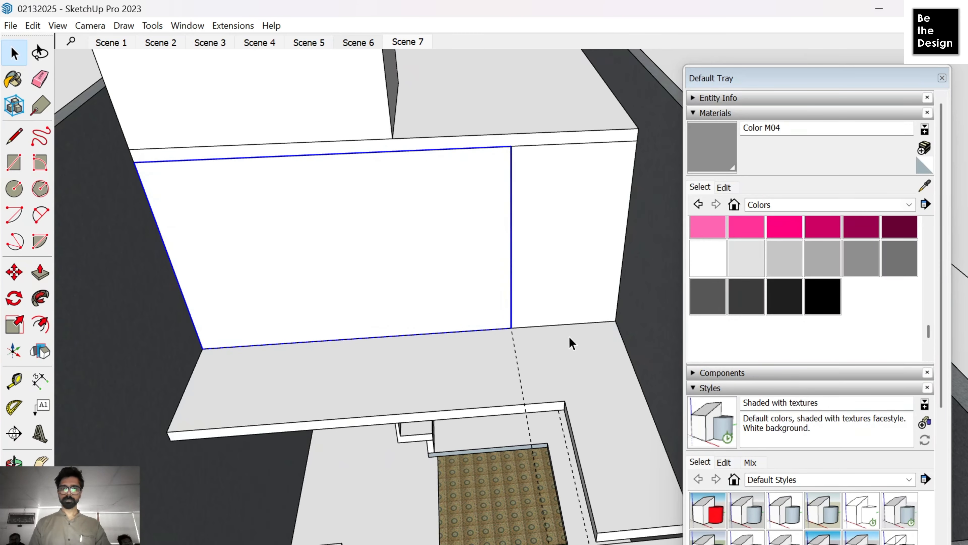
Step: Sample the Translucent Glass Gray material and apply it to the grouped vertical panel beside the box
mouse_move(569, 337)
middle_mouse_down()
mouse_move(487, 401)
mouse_move(761, 331)
middle_mouse_up()
mouse_move(512, 281)
middle_mouse_down()
mouse_move(513, 303)
mouse_move(257, 334)
mouse_move(389, 294)
middle_mouse_up()
key("b")
left_click(529, 316, "alt")
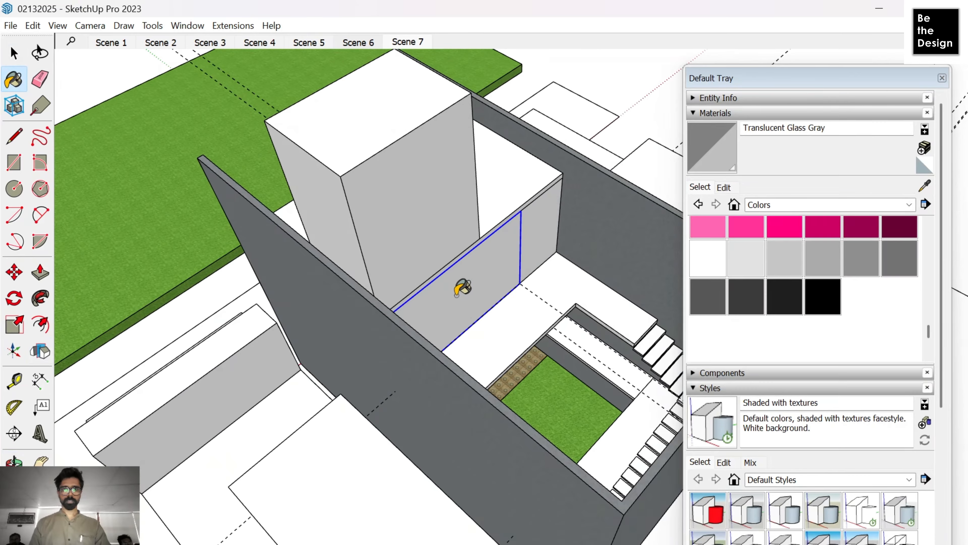
scroll(507, 260, "up", 5)
key("space")
Step: Copy the glass panel across the room to the street-facing side, aligned with the box's front lower corner
key("m")
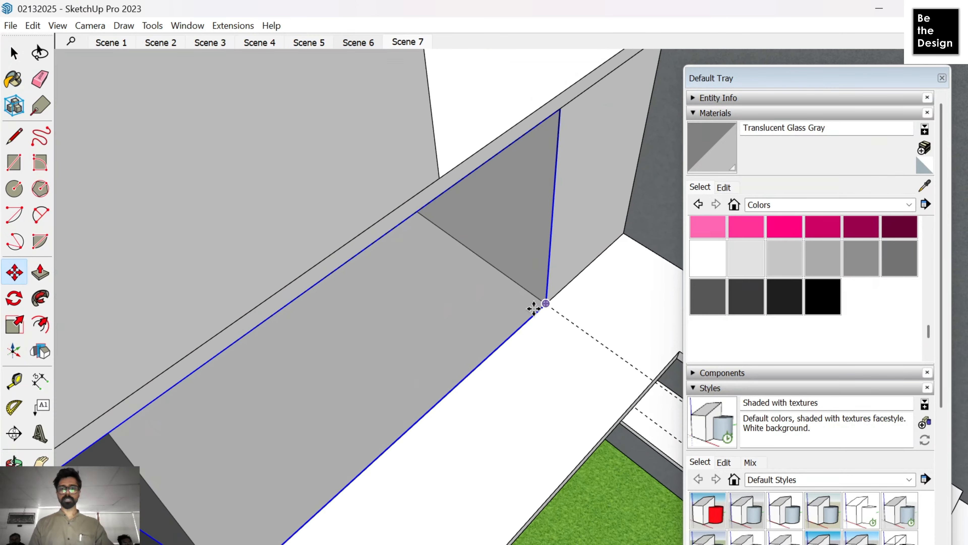
left_click(546, 303)
scroll(546, 304, "down", 5)
middle_click_drag(618, 321, 594, 244)
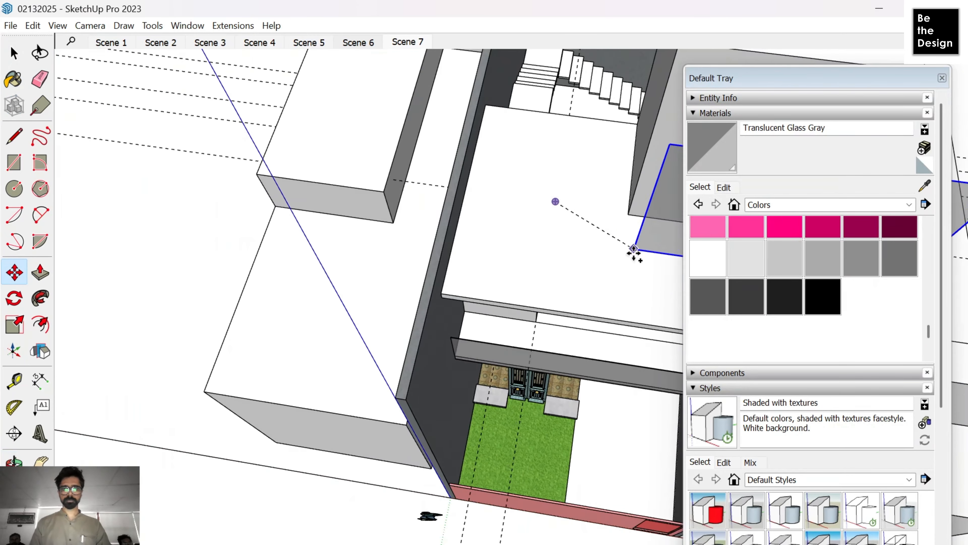
scroll(559, 330, "up", 2)
left_click(524, 322)
key("space")
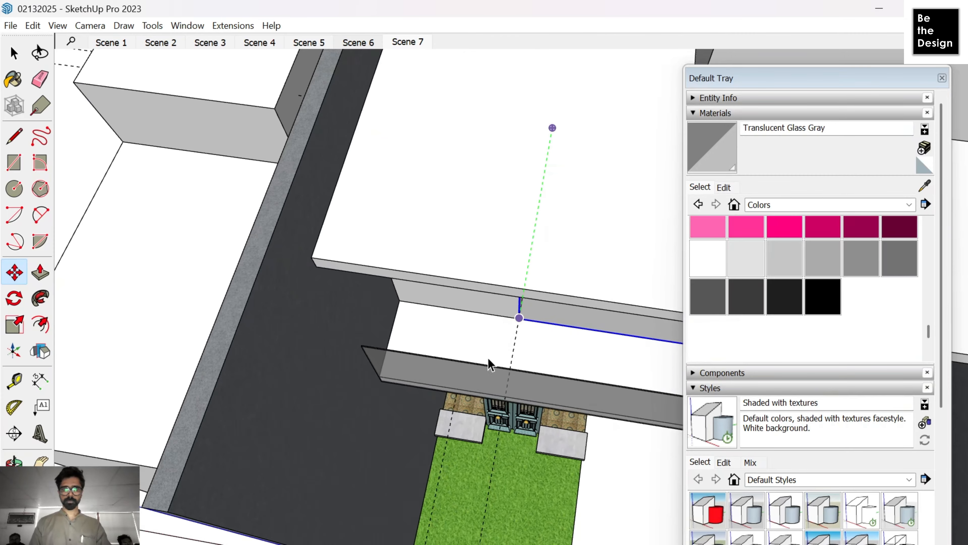
Step: Examine the street elevation, including the upper glazed room, the glass railings and the red front wall
scroll(489, 359, "down", 5)
left_click(98, 268)
middle_click_drag(409, 307, 335, 16)
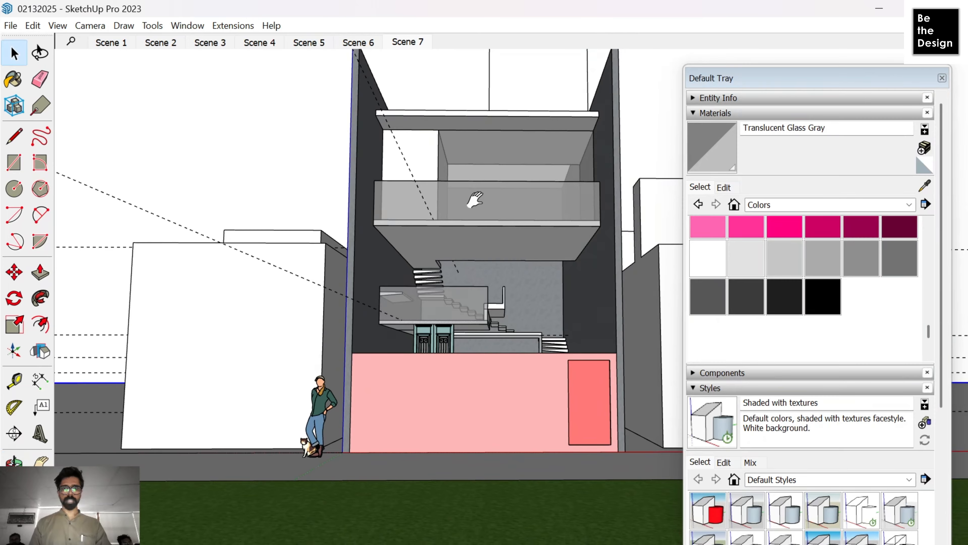
middle_click_drag(471, 199, 431, 294)
scroll(391, 277, "up", 2)
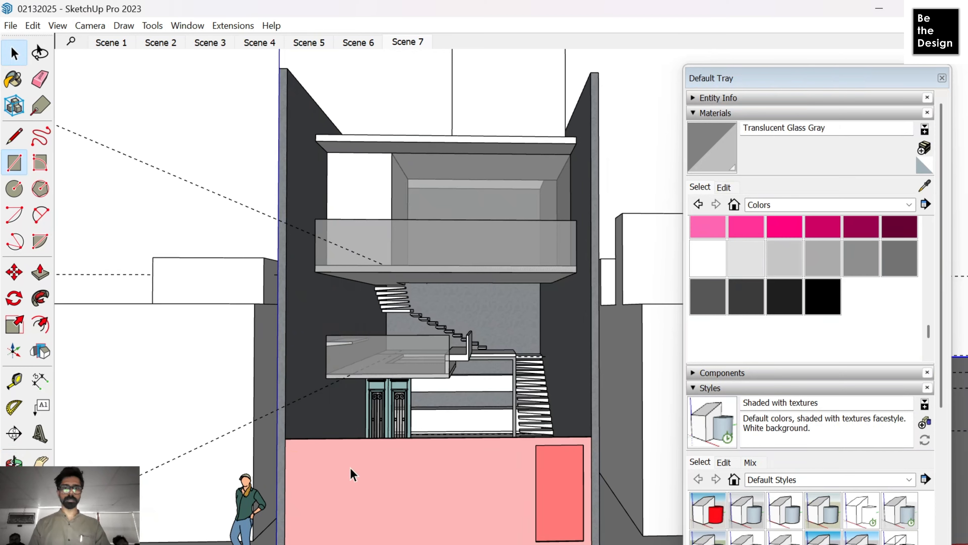
left_click(364, 475)
key("m")
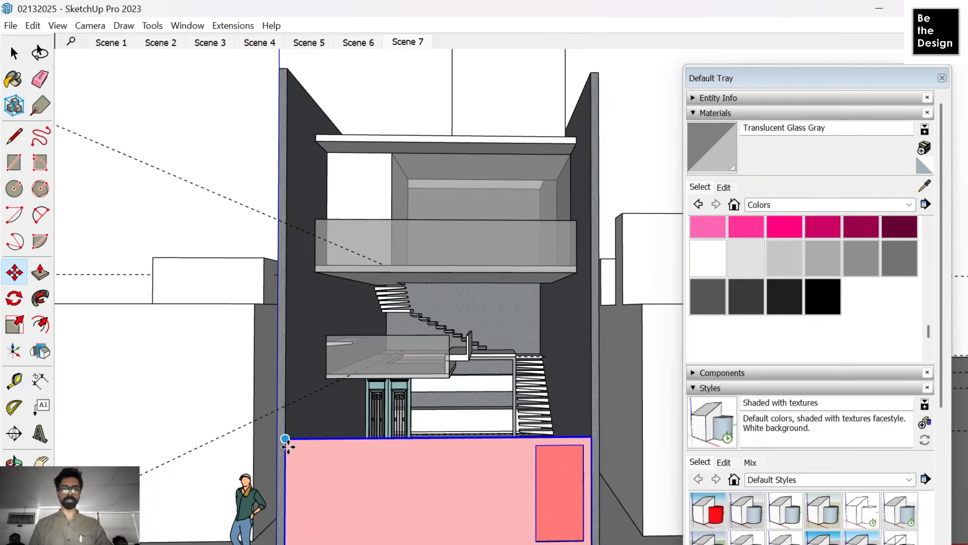
key("space")
left_click(197, 215)
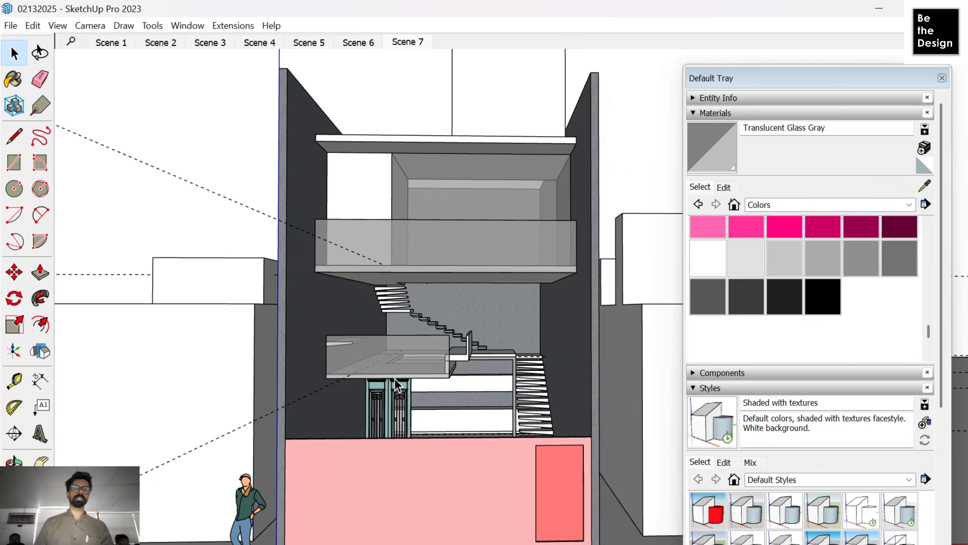
Step: Copy the red front wall straight up so the copy spans the side walls at the upper glazed floor
scroll(348, 488, "up", 5)
left_click(254, 455)
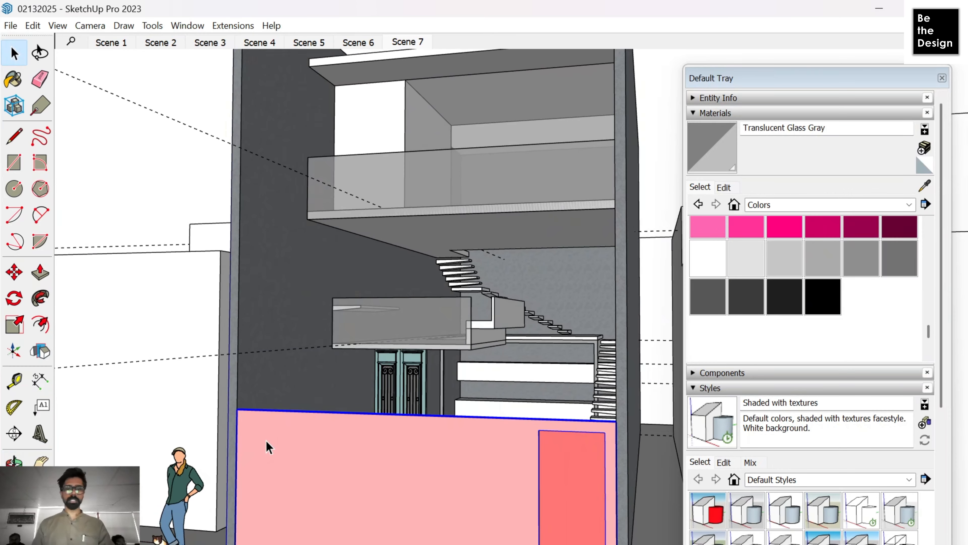
key("m")
scroll(238, 411, "down", 3)
left_click(236, 410)
key("ctrl")
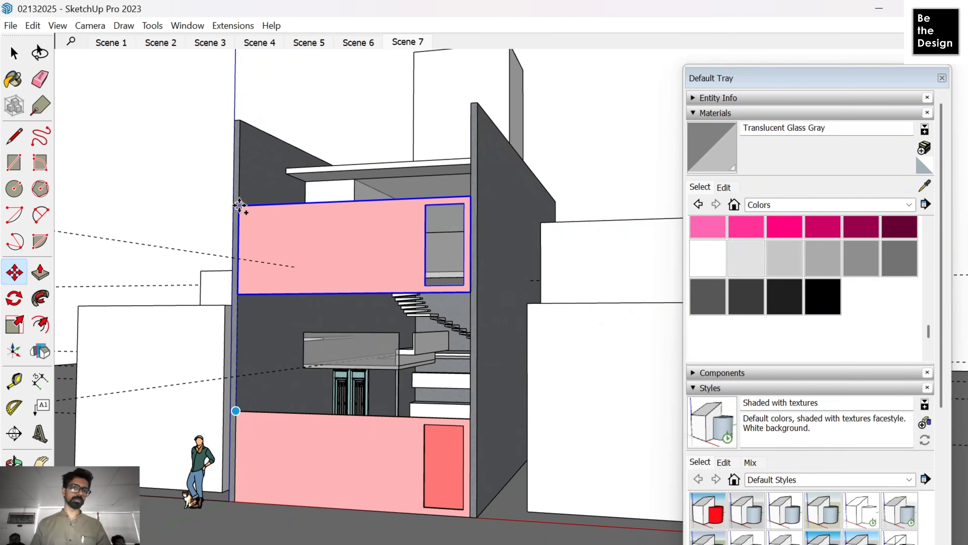
left_click(239, 204)
scroll(319, 230, "up", 2)
key("space")
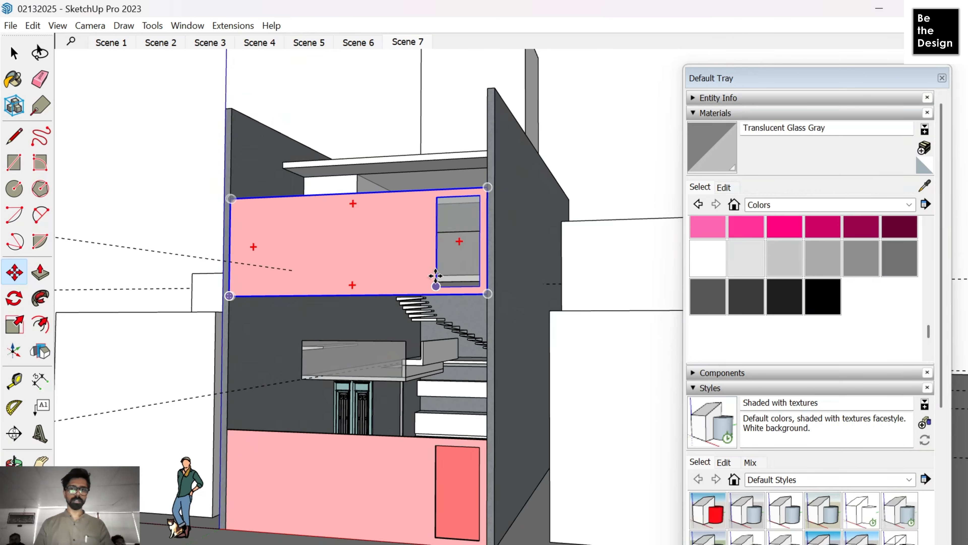
Step: Close the door opening in the copied upper wall by pushing the opening's lower edge face up to its head
scroll(561, 372, "up", 6)
scroll(557, 416, "up", 4)
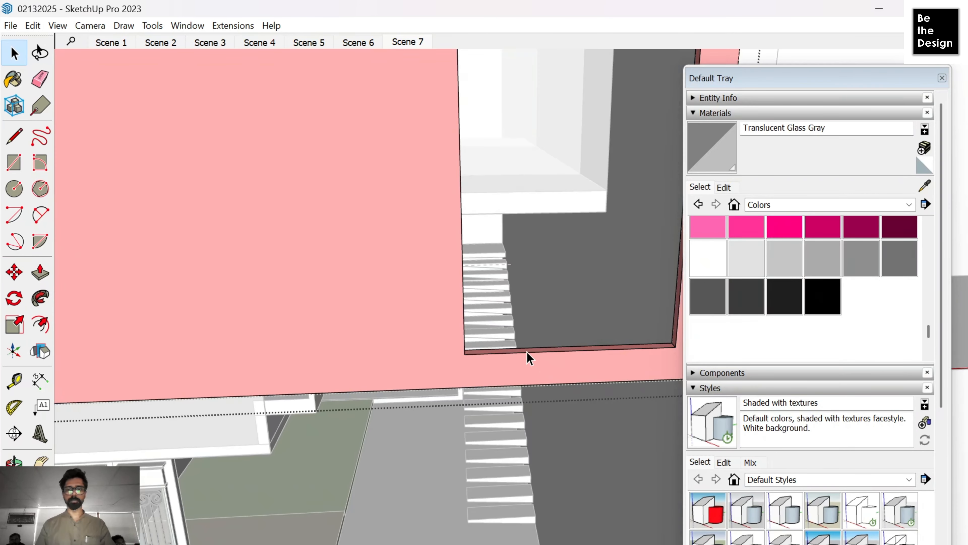
key("p")
scroll(484, 238, "down", 8)
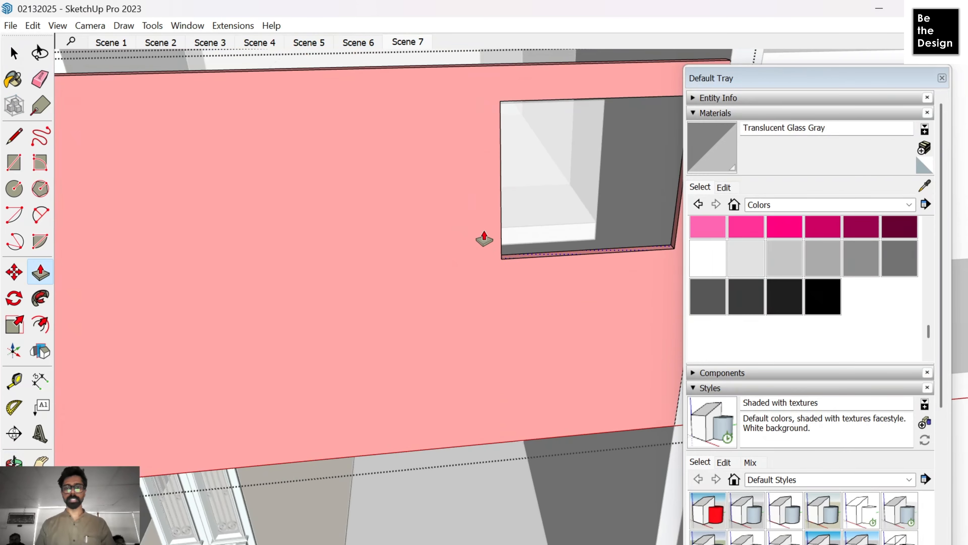
key("space")
scroll(446, 324, "down", 5)
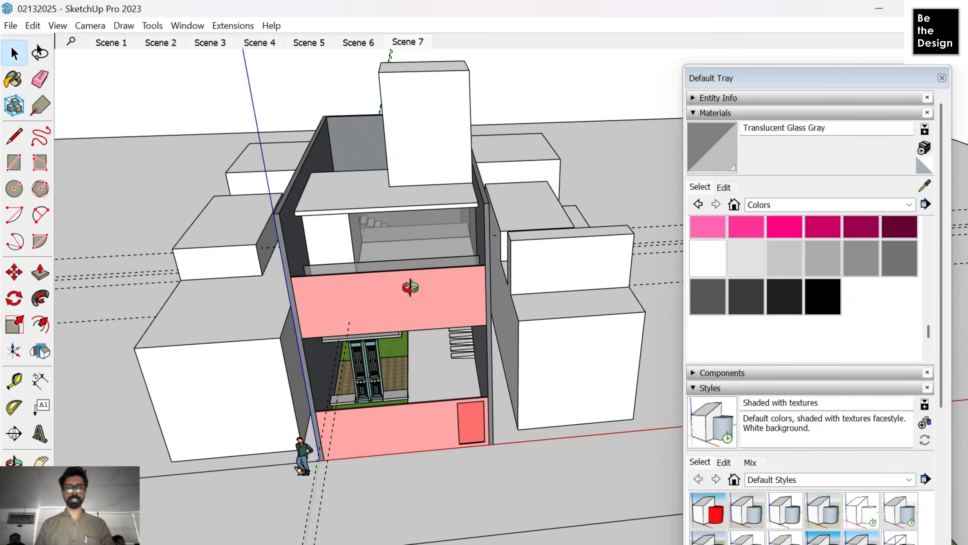
Step: Delete the copied wall in front of the upper floor
middle_click_drag(410, 353, 368, 134)
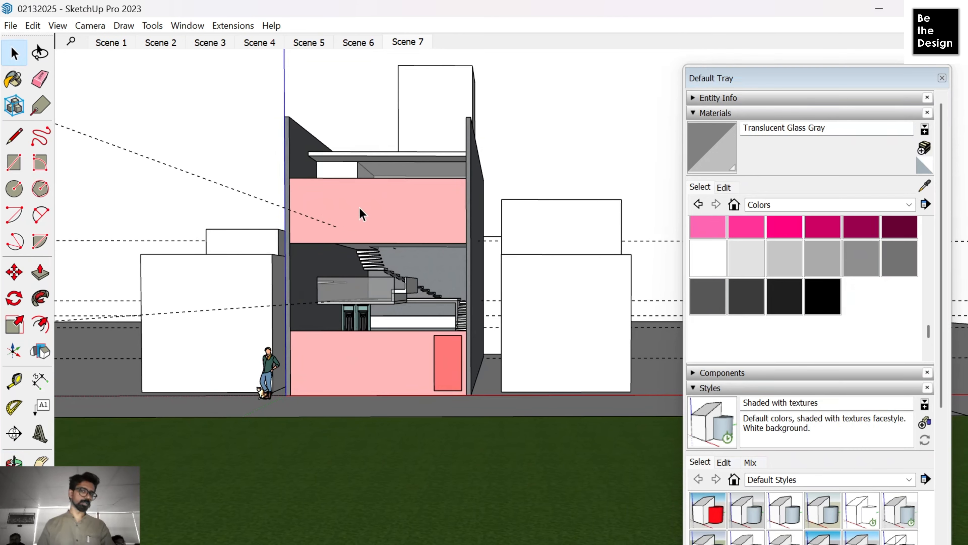
left_click(370, 210)
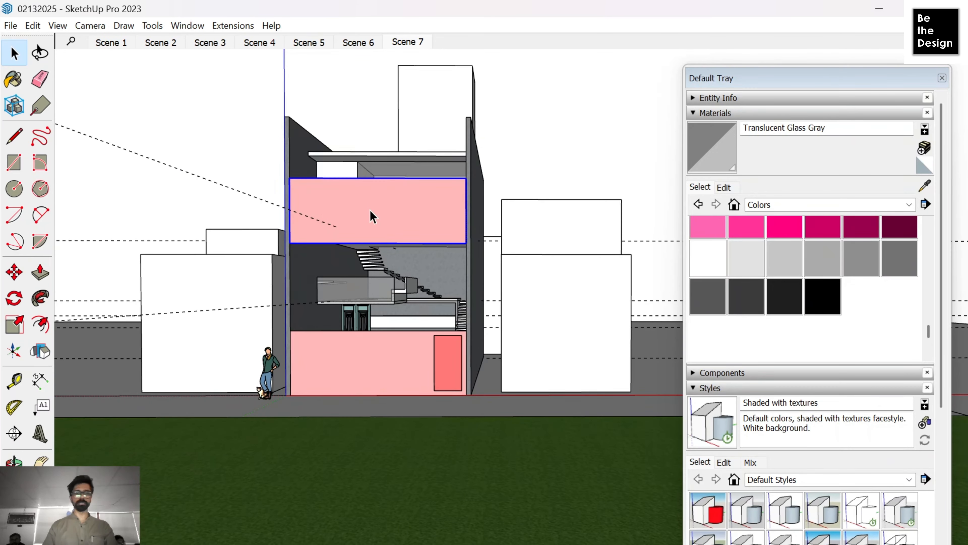
key("Delete")
scroll(365, 389, "up", 5)
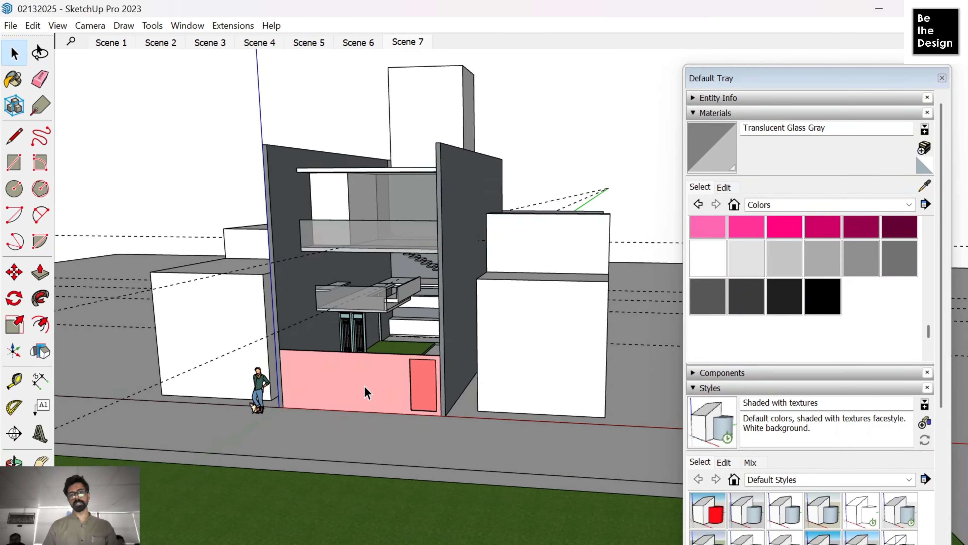
Step: Try to raise the top face of the red front wall with Push/Pull
left_click(370, 382)
scroll(349, 345, "up", 2)
middle_click_drag(379, 352, 361, 411)
scroll(362, 411, "up", 2)
double_click(361, 410)
key("p")
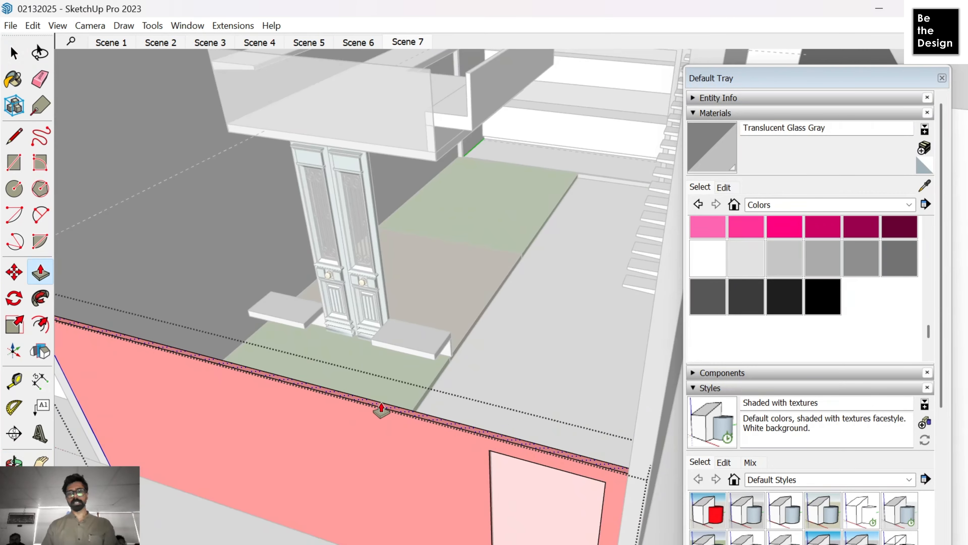
scroll(379, 382, "down", 3)
middle_click_drag(379, 380, 367, 357)
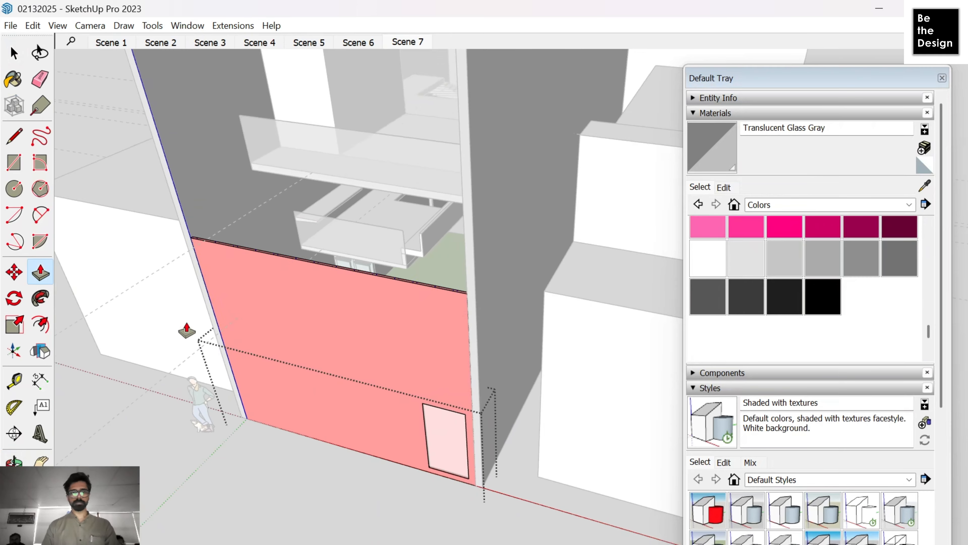
middle_click_drag(212, 335, 302, 214)
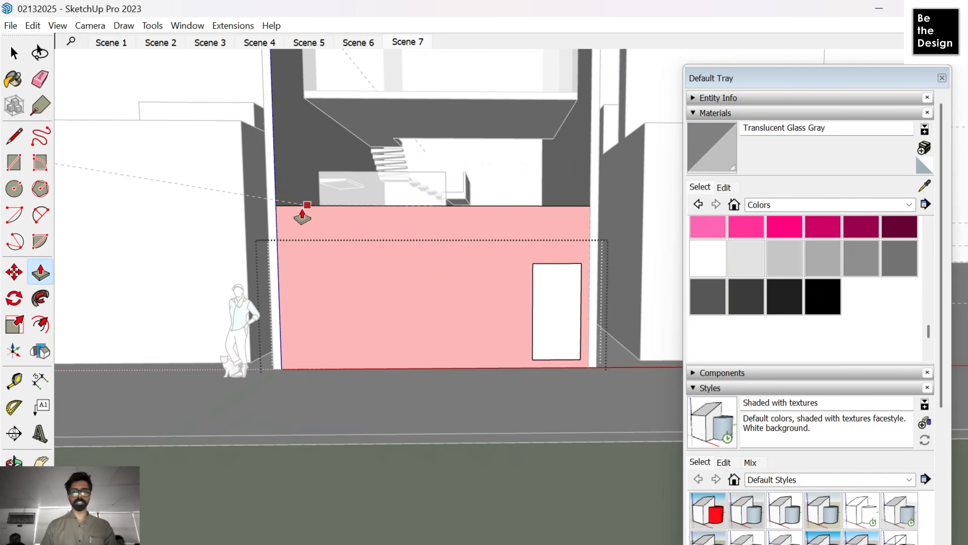
key("space")
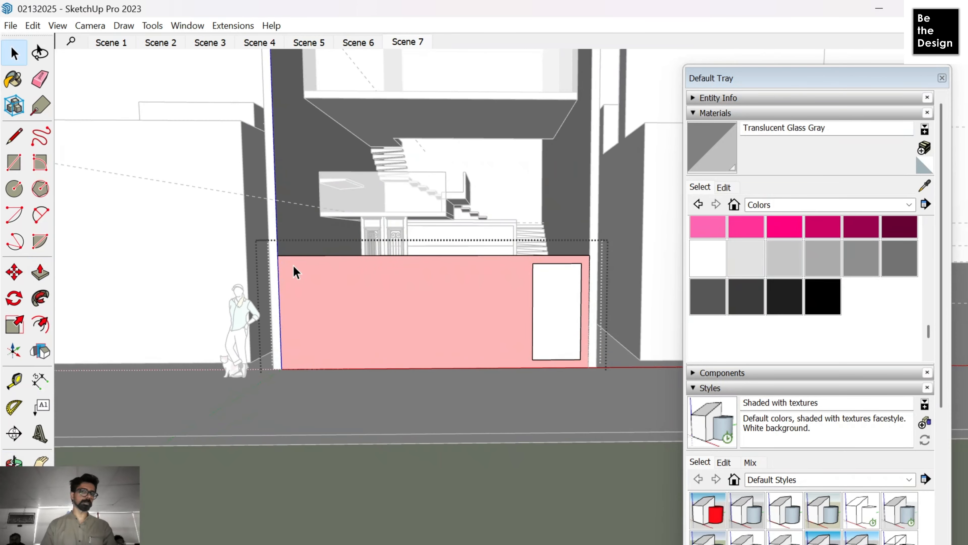
scroll(142, 124, "down", 3)
left_click(171, 120)
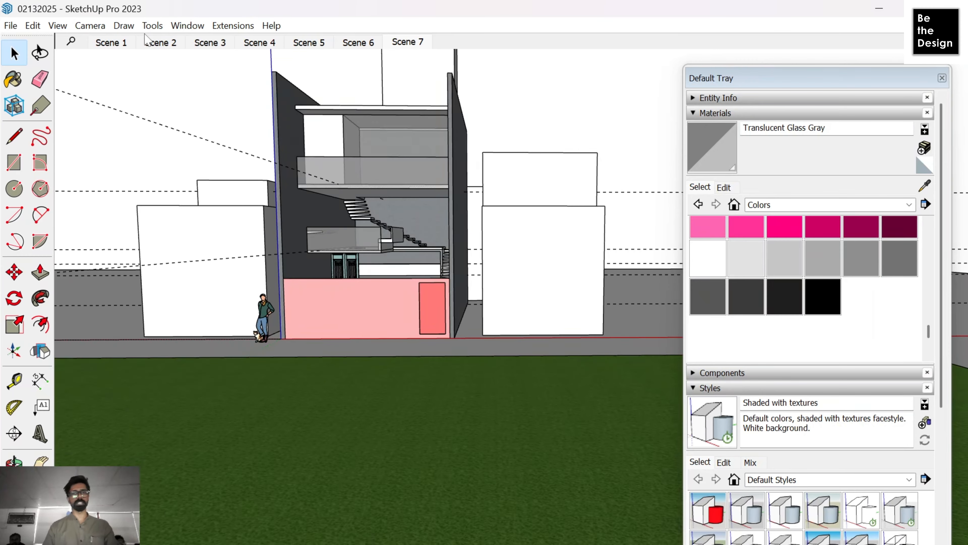
Step: Delete all guide lines from the model
left_click(33, 25)
left_click(108, 157)
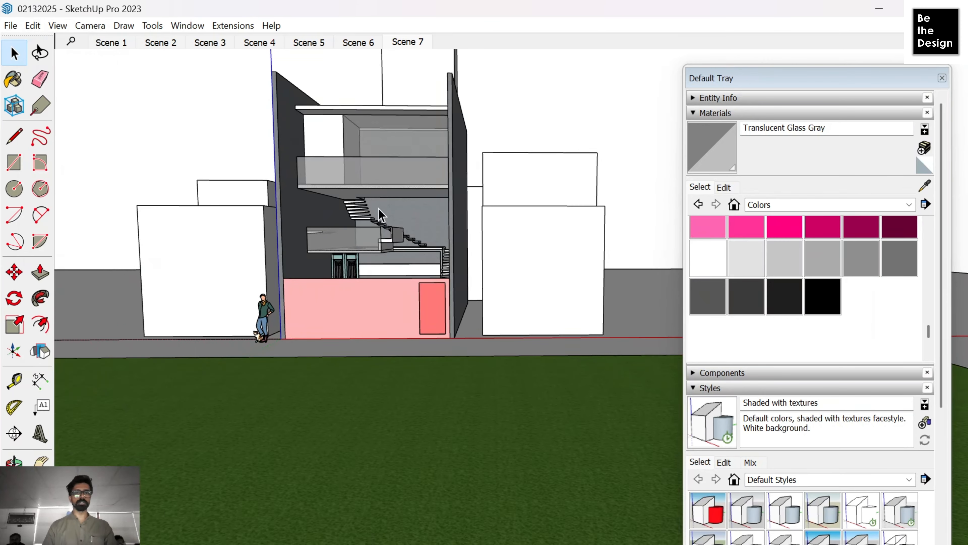
middle_click_drag(378, 209, 433, 210)
middle_click_drag(338, 126, 340, 179)
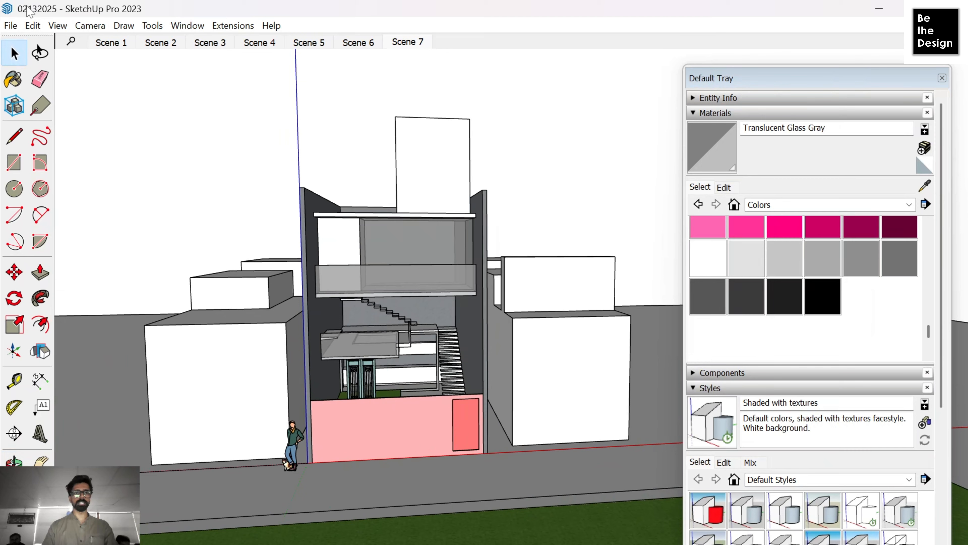
Step: Review the house in Scene 1, Scene 2 and Scene 6, examining its street front, interior stairs and courtyard
left_click(111, 43)
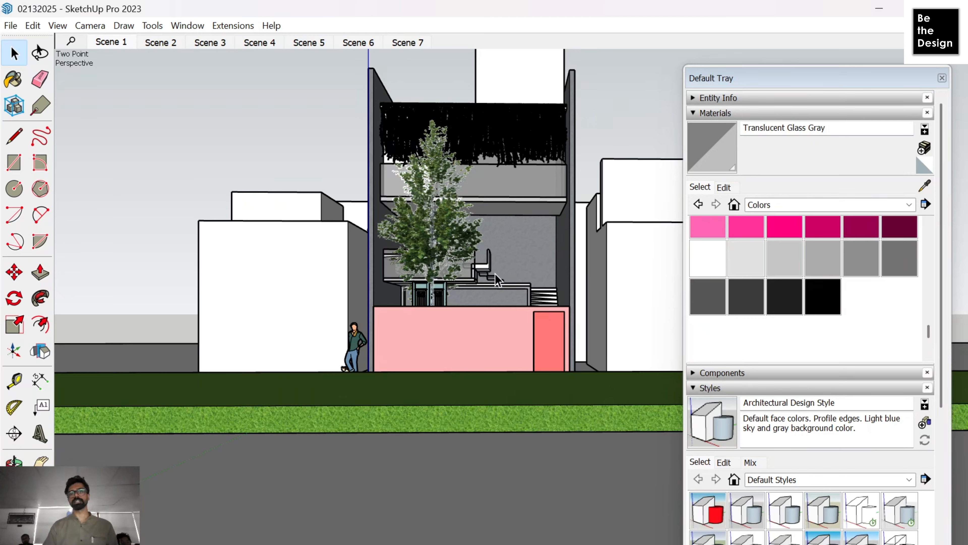
left_click(168, 44)
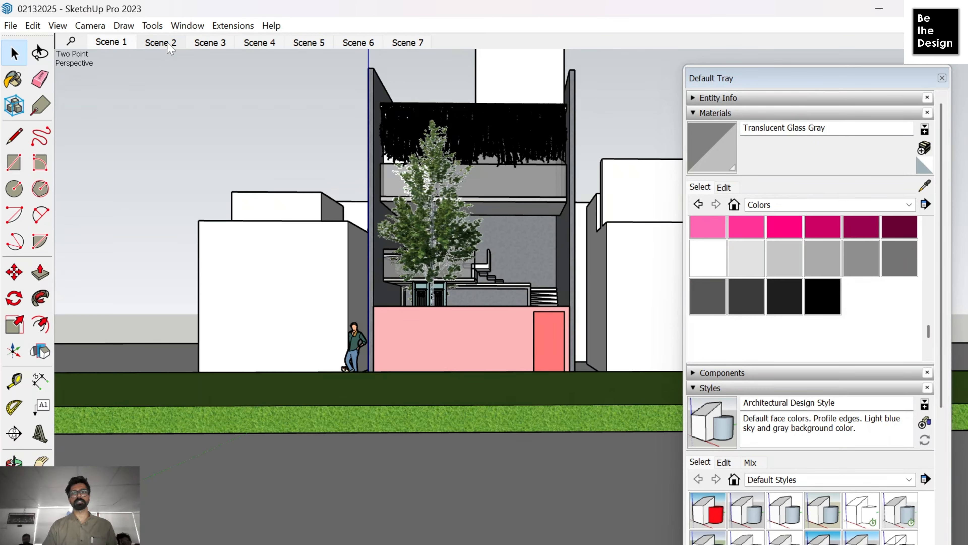
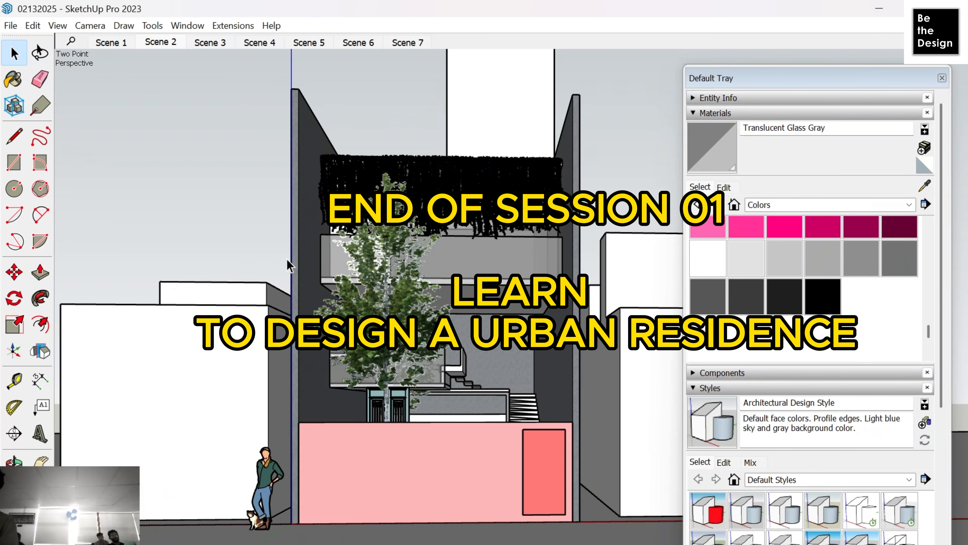
left_click(352, 43)
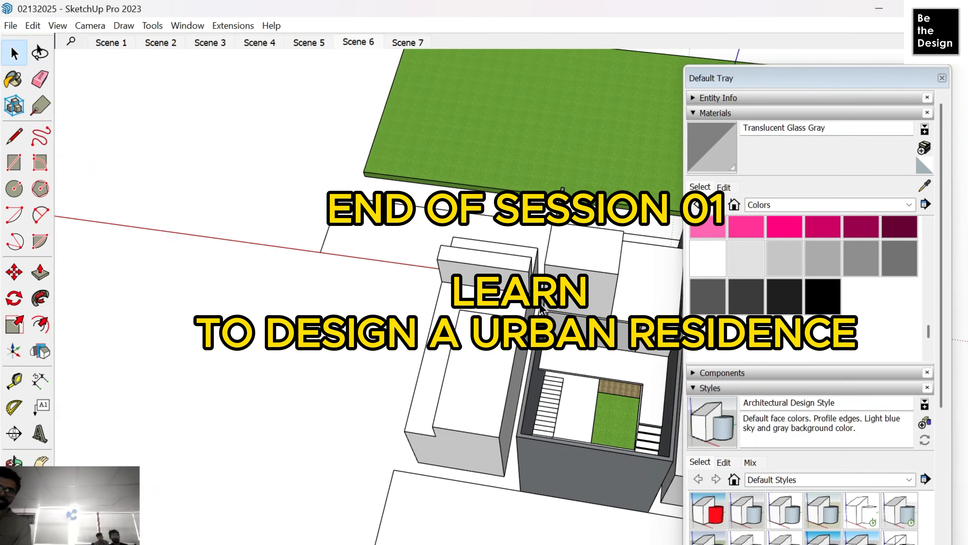
middle_click_drag(551, 398, 80, 331)
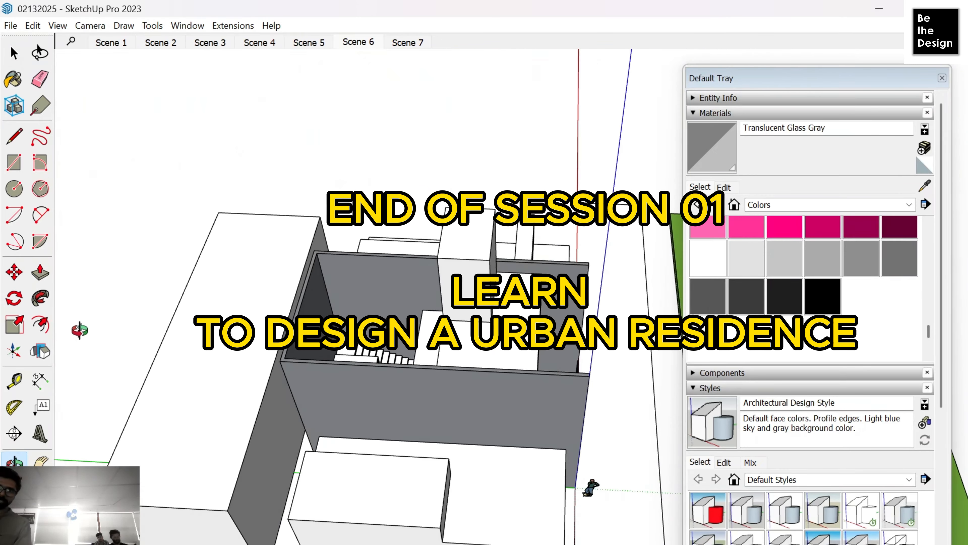
middle_click_drag(441, 346, 167, 368)
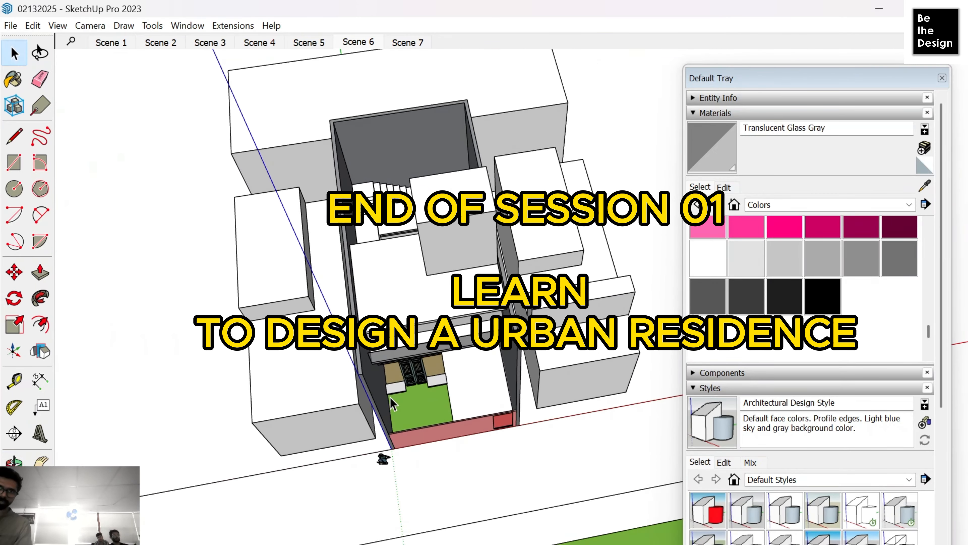
middle_click_drag(391, 399, 333, 132)
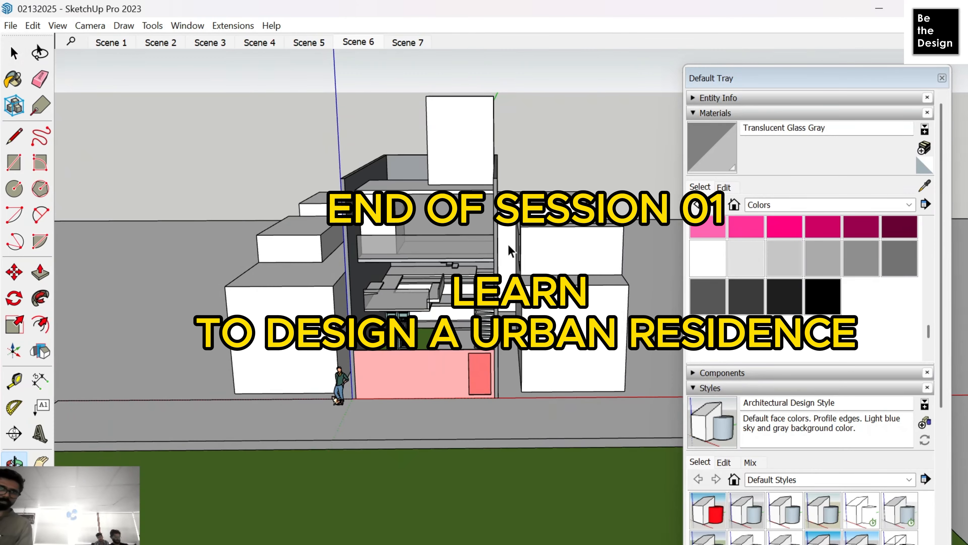
scroll(378, 233, "up", 4)
scroll(375, 237, "up", 6)
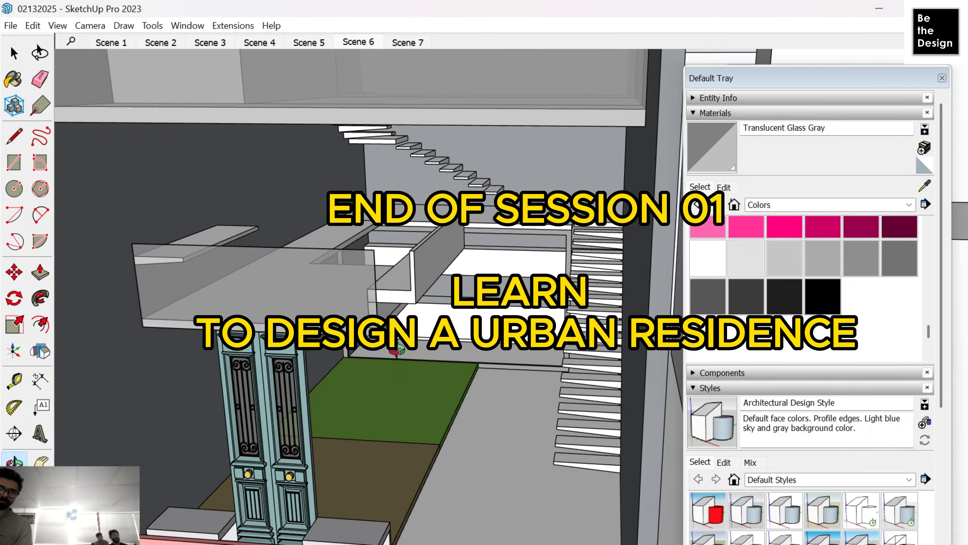
middle_click_drag(397, 350, 488, 267)
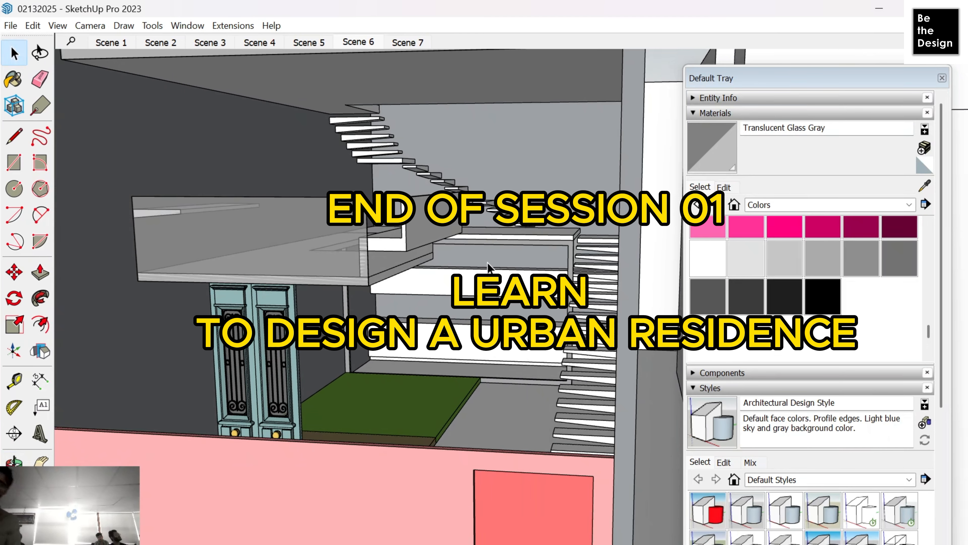
Step: Position the camera at standing height on the courtyard lawn and look around inside the house
right_click(146, 369)
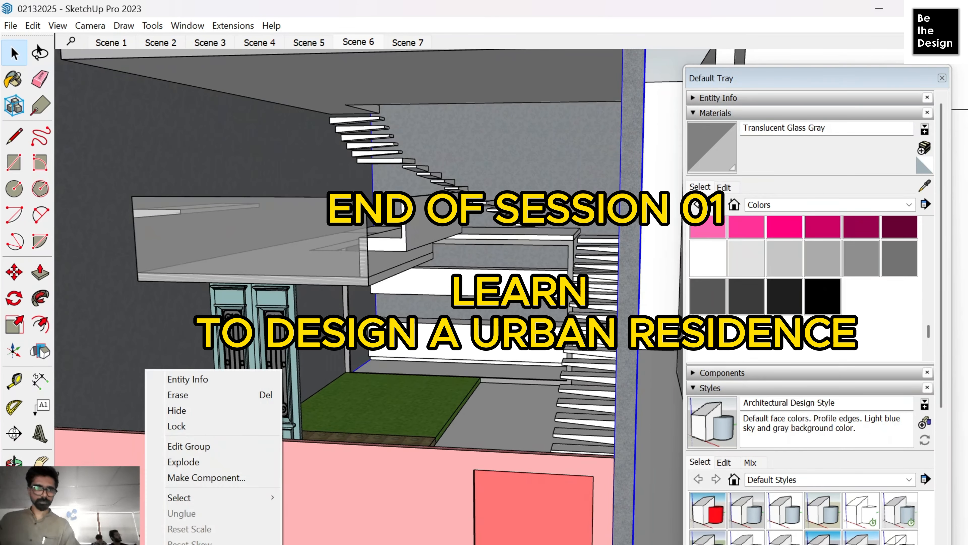
left_click(14, 541)
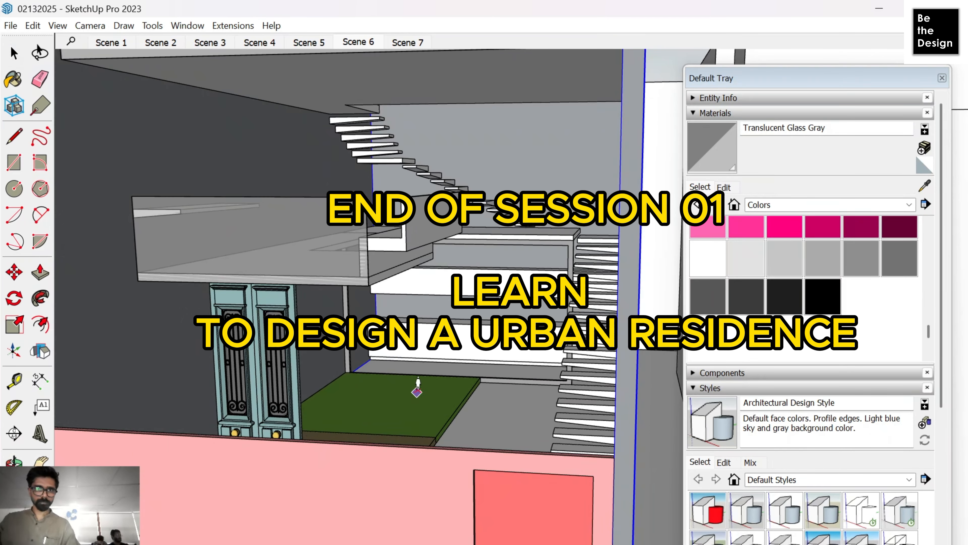
left_click(457, 375)
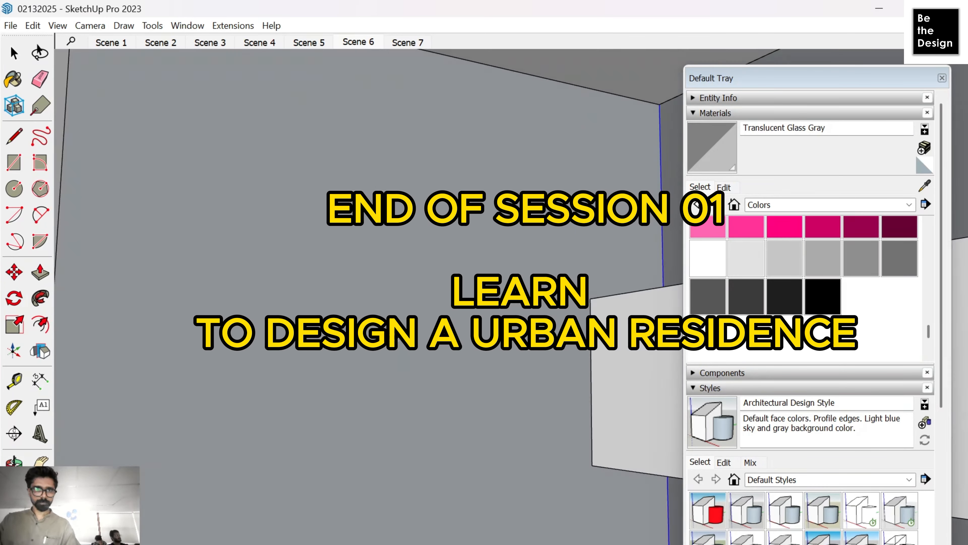
left_click_drag(625, 343, 658, 357)
left_click_drag(371, 299, 423, 272)
scroll(413, 279, "down", 1)
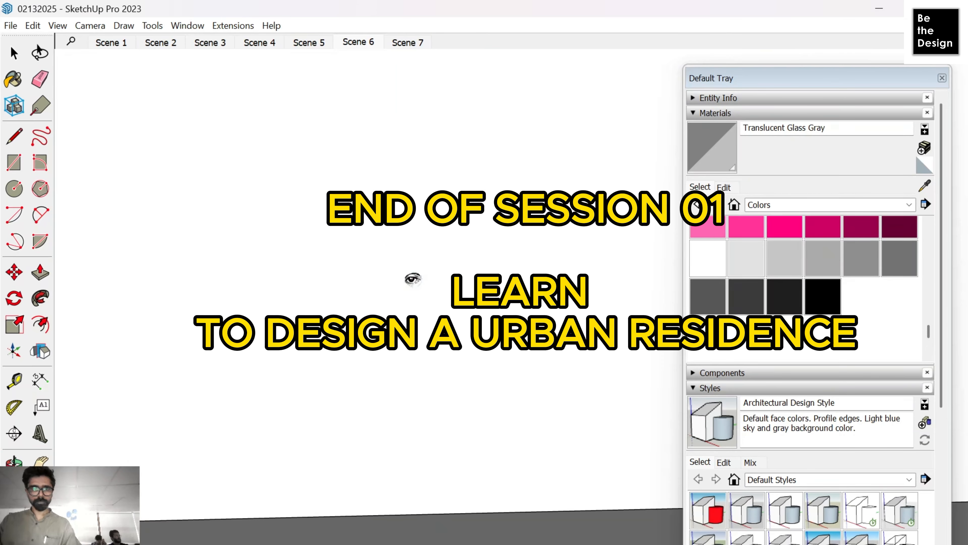
scroll(376, 397, "up", 1)
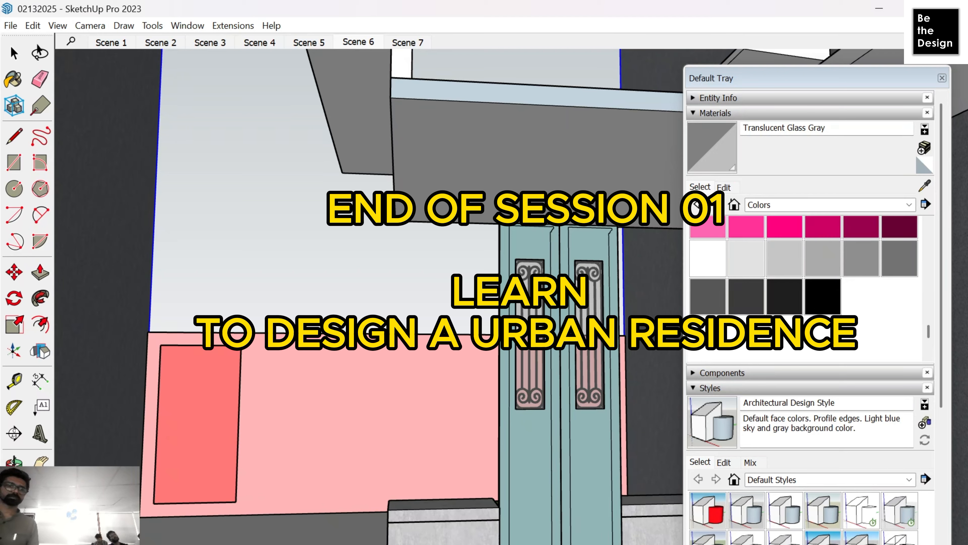
Step: Walk through the interior while facing the teal double doors and the red front wall
left_click_drag(219, 455, 222, 485)
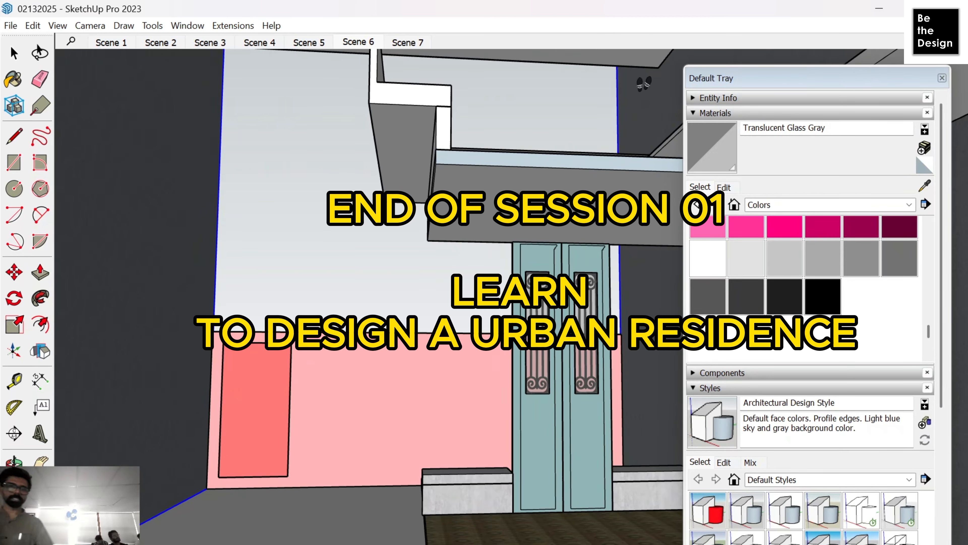
scroll(623, 87, "up", 3)
scroll(544, 119, "down", 3)
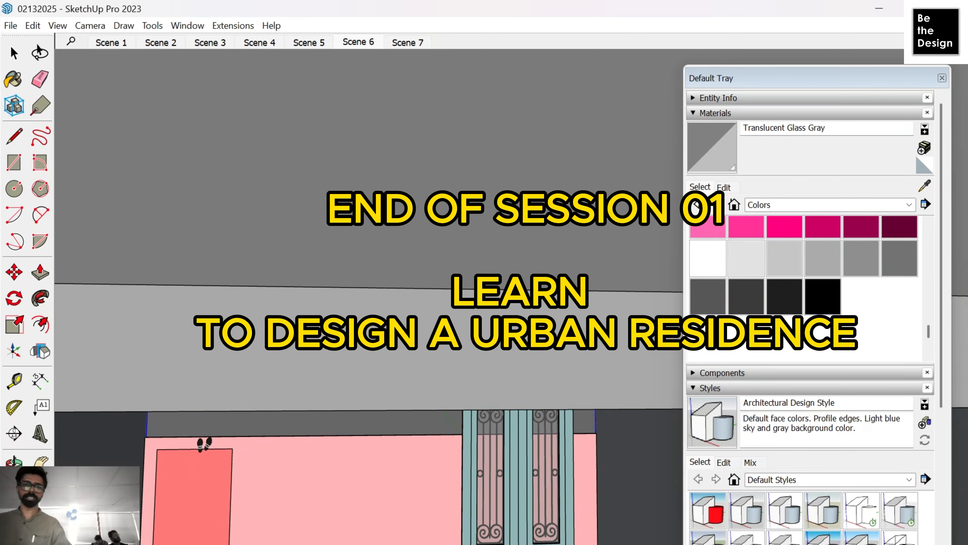
scroll(309, 374, "down", 3)
scroll(369, 296, "down", 2)
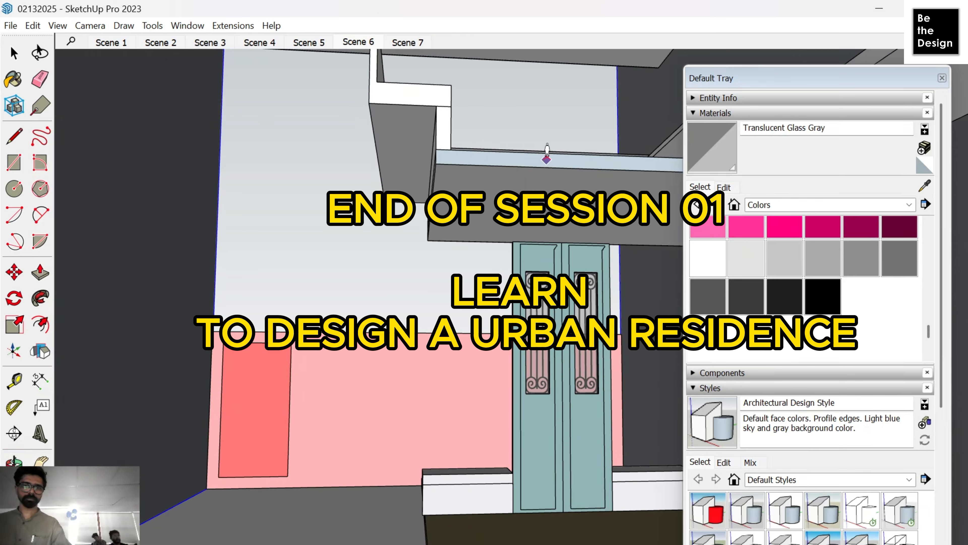
Step: Position the camera on the slab above the teal double doors and look around from there
left_click(570, 161)
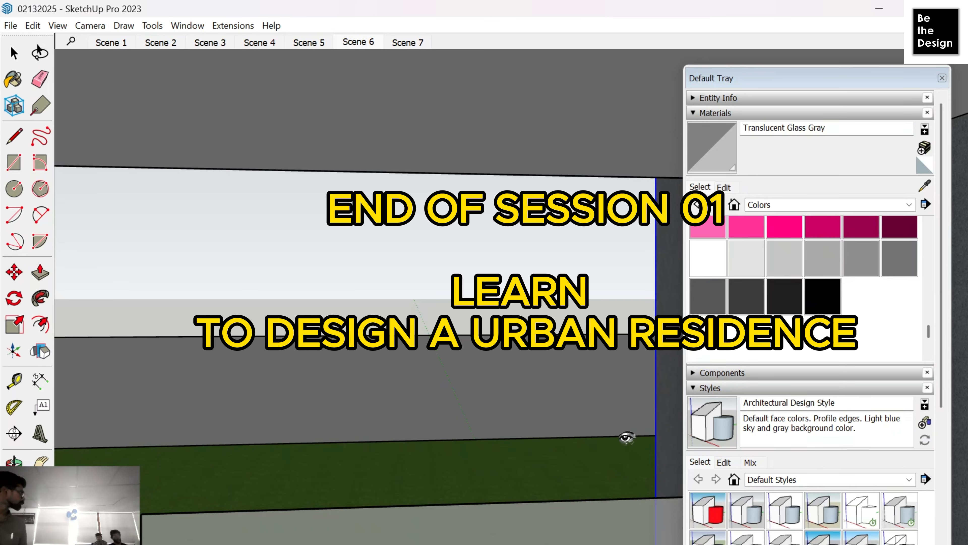
left_click_drag(594, 411, 221, 541)
left_click_drag(291, 473, 432, 322)
key("o")
left_click_drag(547, 402, 537, 490)
middle_click_drag(537, 489, 534, 429)
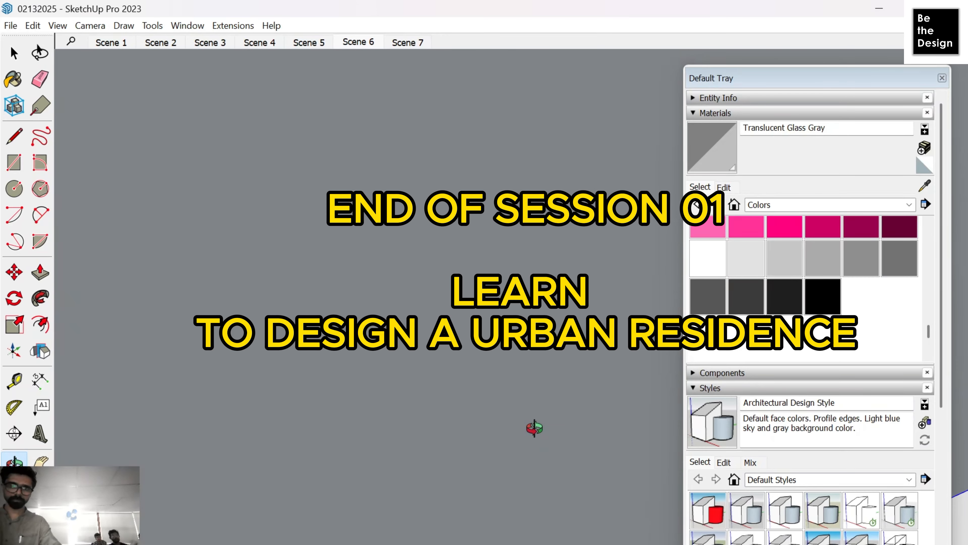
Step: Look around the interior stairs and upper slab, and close the Default Tray to clear the modelling view
left_click_drag(535, 428, 184, 411)
left_click_drag(443, 377, 493, 312)
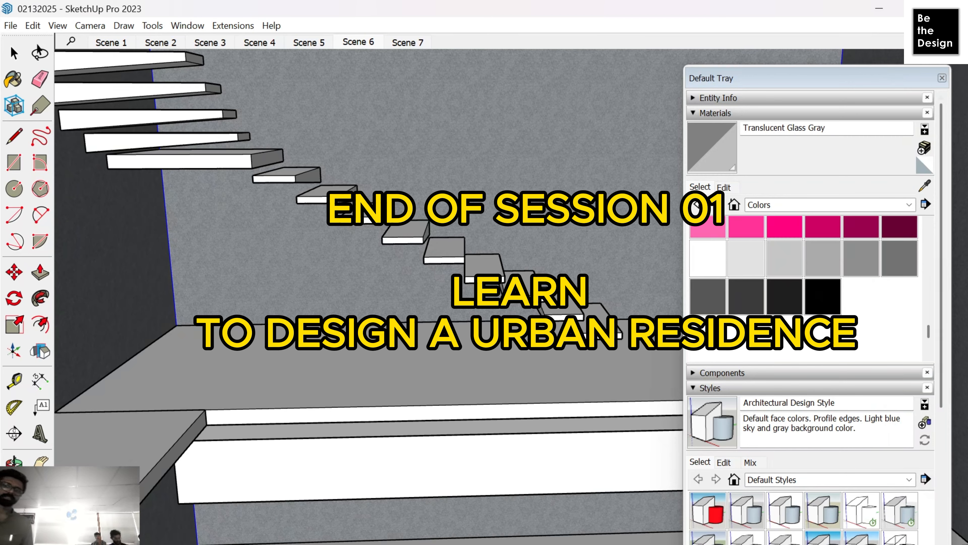
left_click(942, 78)
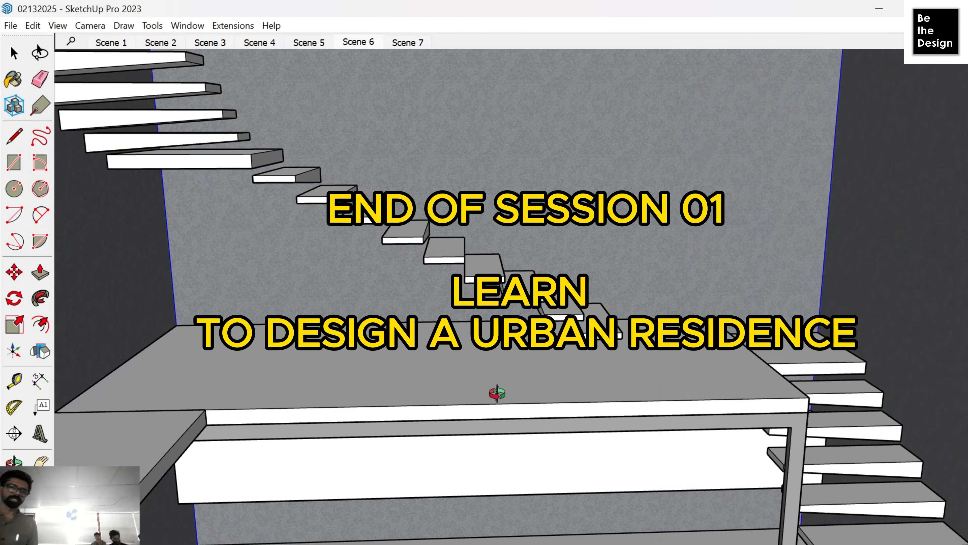
left_click_drag(495, 392, 495, 348)
middle_click_drag(496, 348, 474, 387)
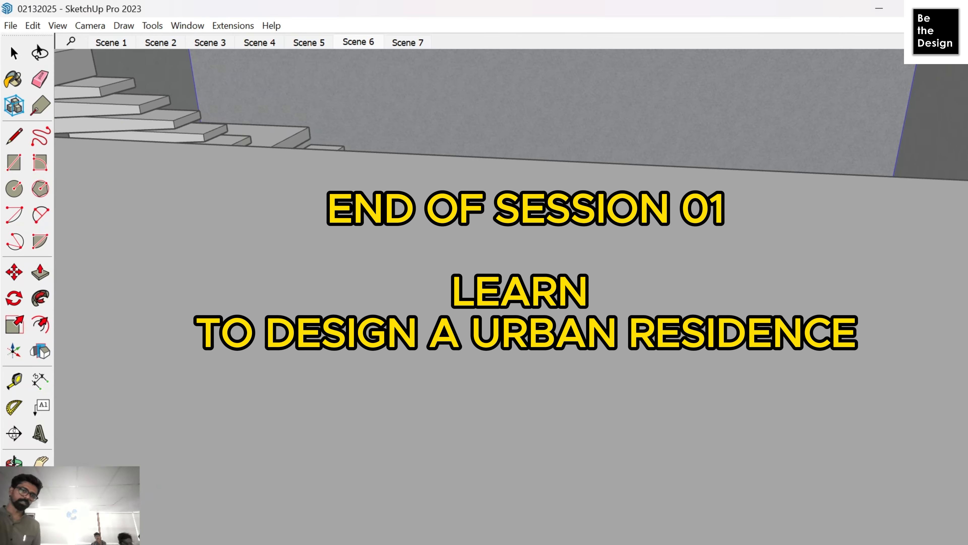
Step: Leave the interior viewpoint and examine the house's street front and its courtyard and stairs from above
scroll(511, 297, "down", 5)
middle_click_drag(511, 298, 496, 419)
scroll(495, 343, "up", 10)
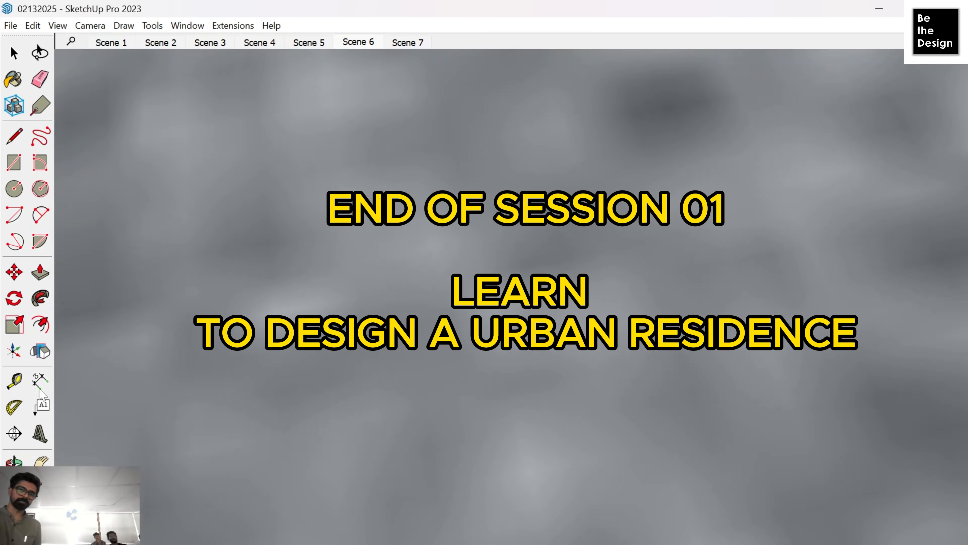
scroll(140, 447, "down", 3)
scroll(730, 210, "down", 10)
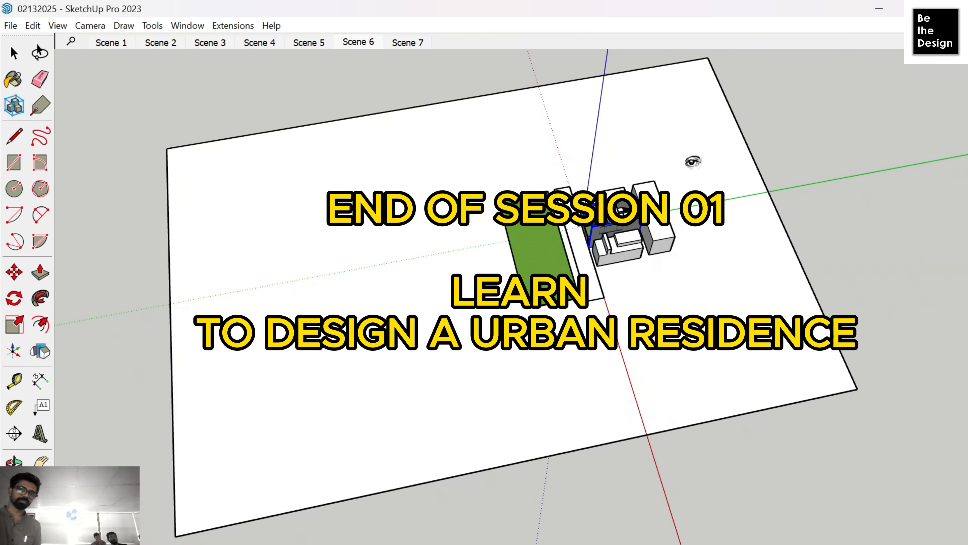
scroll(730, 211, "up", 10)
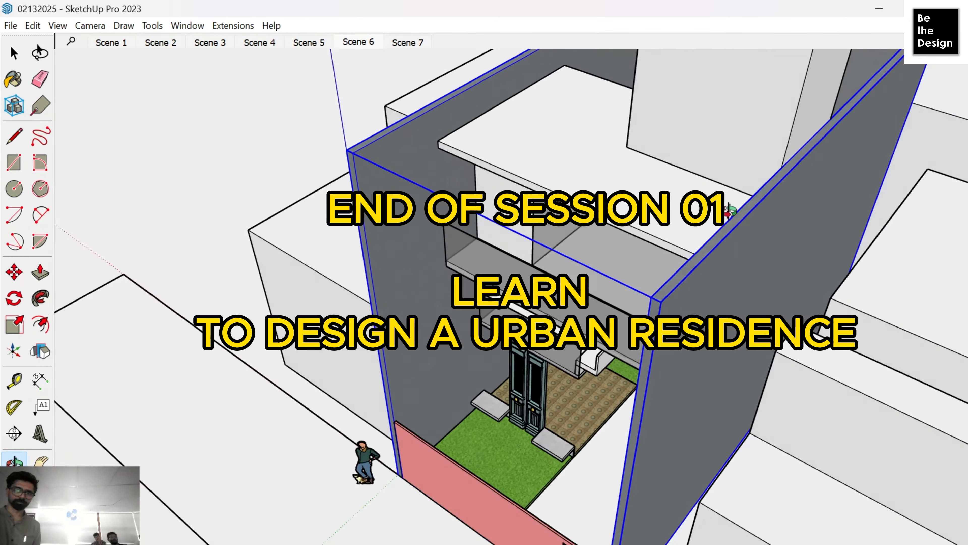
middle_click_drag(730, 211, 882, 142)
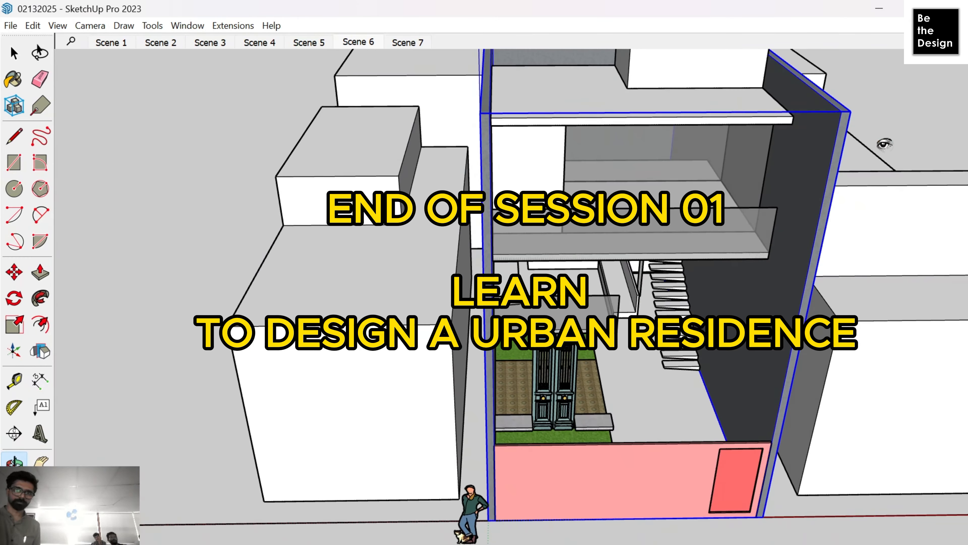
scroll(882, 143, "up", 4)
mouse_move(801, 143)
middle_mouse_down()
mouse_move(407, 266)
mouse_move(699, 237)
middle_mouse_up()
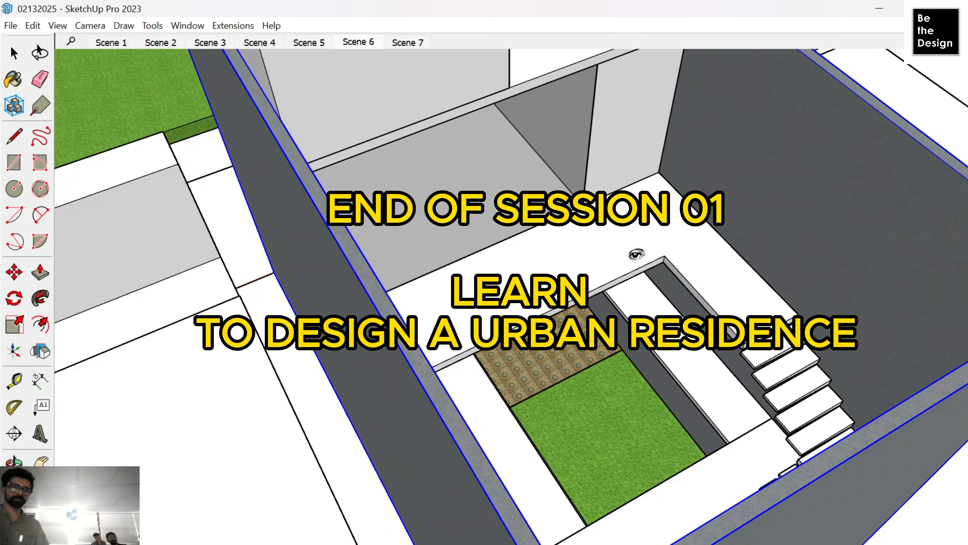
Step: Examine the glazed upper room from the courtyard side, looking through it towards the front balcony
middle_click_drag(637, 255, 698, 363, "shift")
scroll(549, 290, "up", 5)
middle_click_drag(549, 290, 362, 132)
scroll(415, 91, "down", 3)
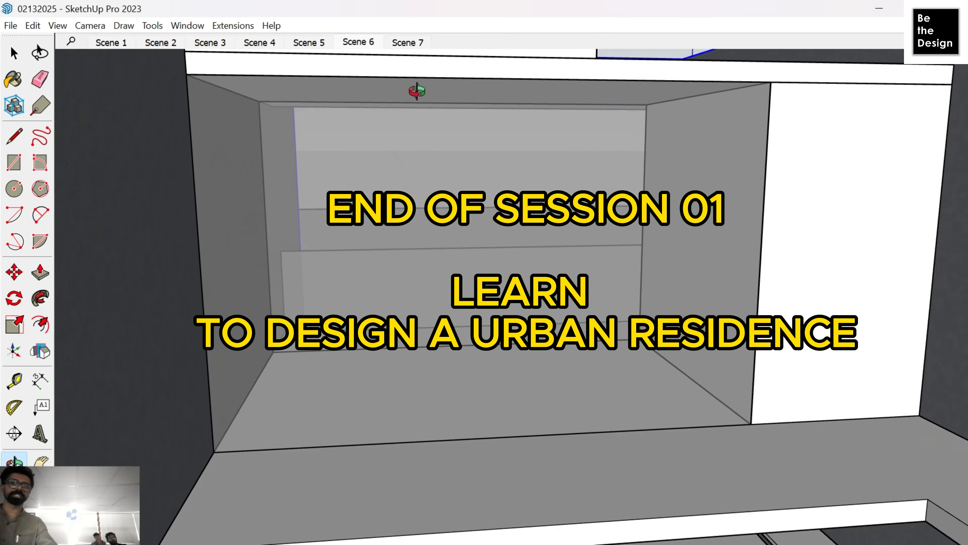
scroll(429, 129, "up", 10)
scroll(316, 372, "down", 8)
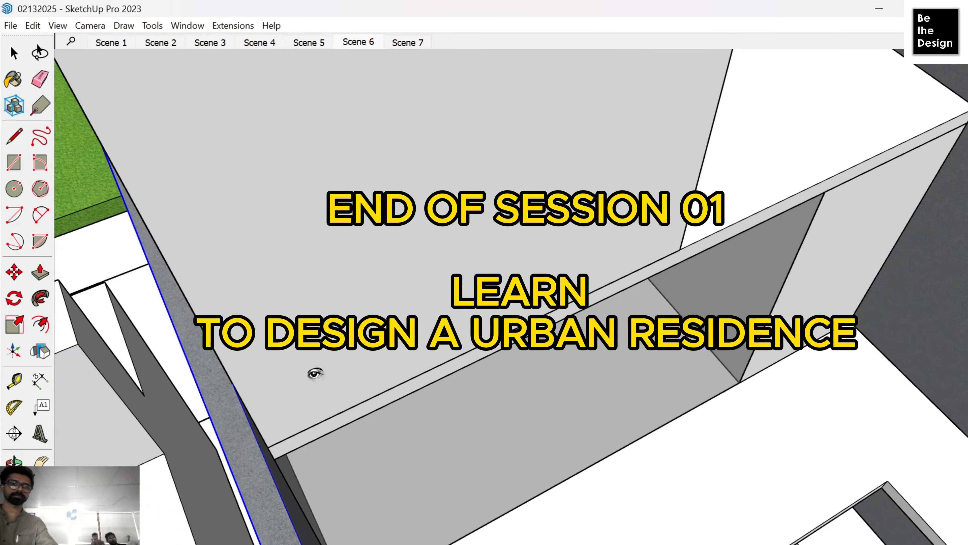
scroll(482, 372, "up", 2)
middle_click_drag(482, 372, 317, 119)
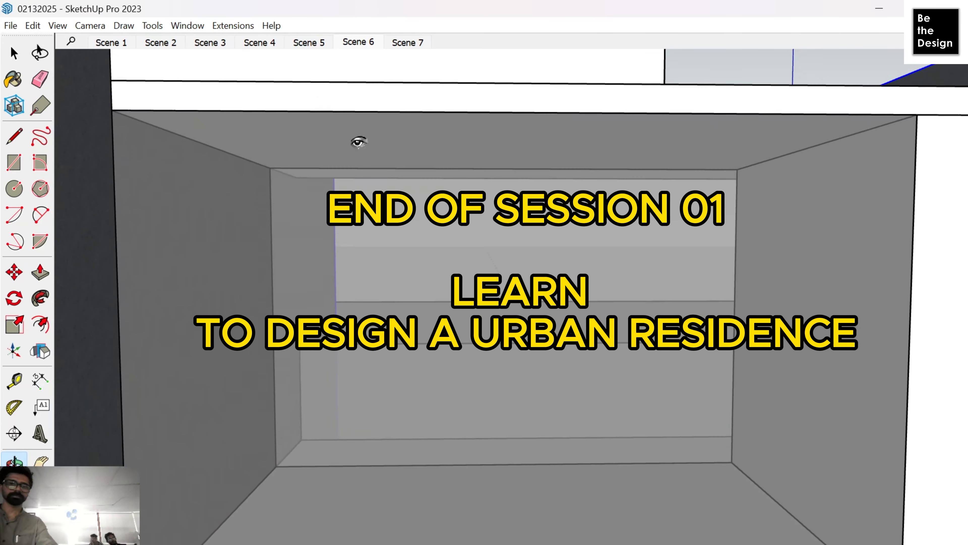
scroll(357, 143, "up", 5)
scroll(539, 327, "up", 3)
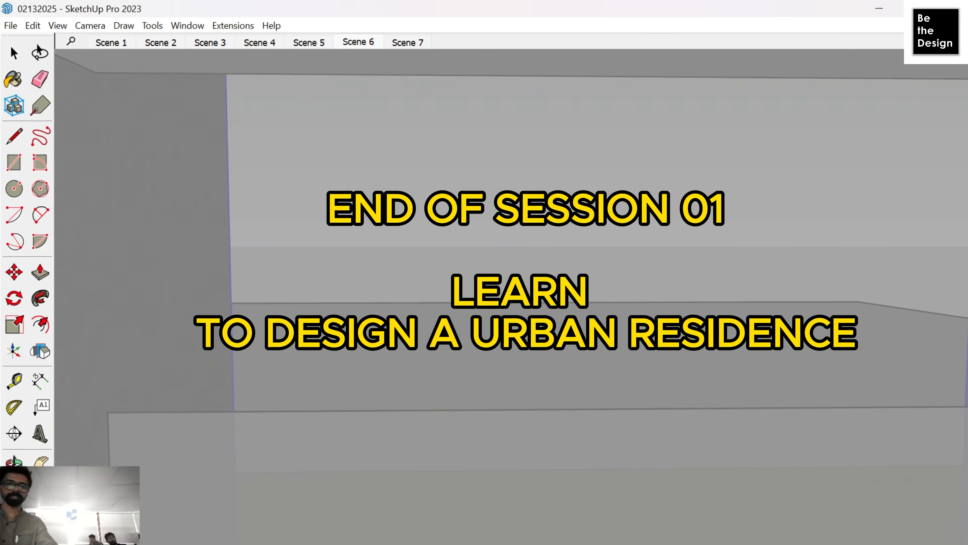
middle_click_drag(532, 308, 510, 248, "shift")
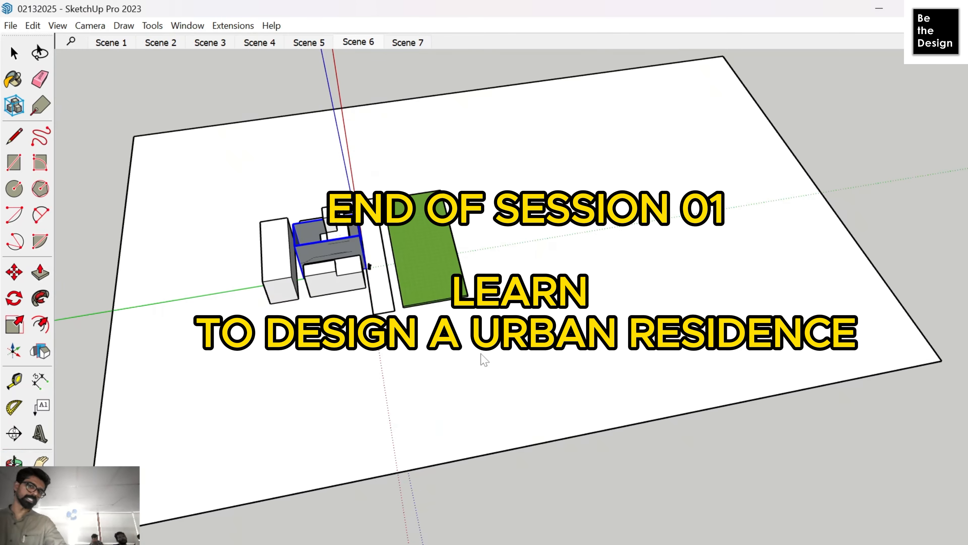
Step: Clear the boundary wall selection and examine the street elevation and the rear courtyard stairs
key("space")
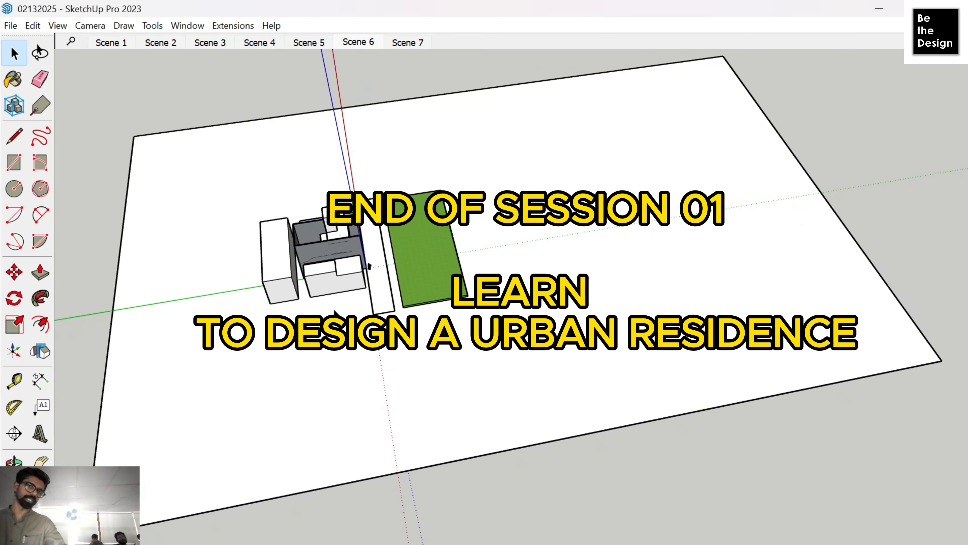
scroll(339, 264, "up", 7)
middle_click_drag(356, 183, 170, 101)
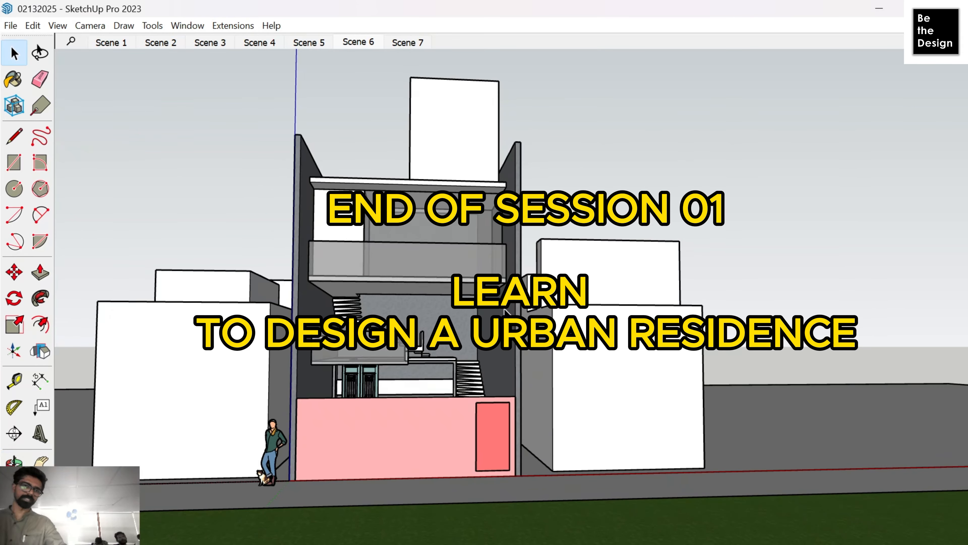
middle_click_drag(443, 207, 541, 125)
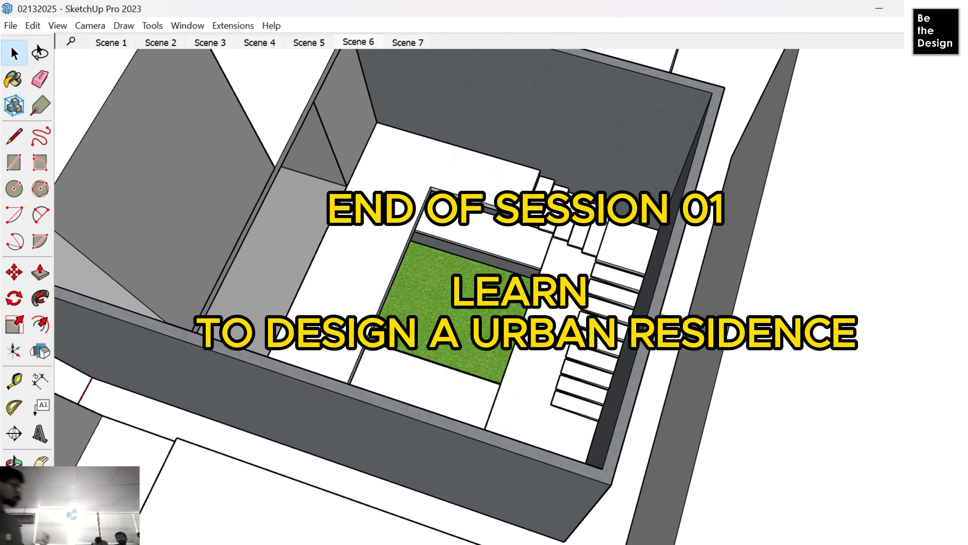
Step: Review the house massing between the neighbouring blocks, from an aerial view down to the red front wall
scroll(396, 232, "down", 8)
middle_click_drag(396, 233, 677, 103)
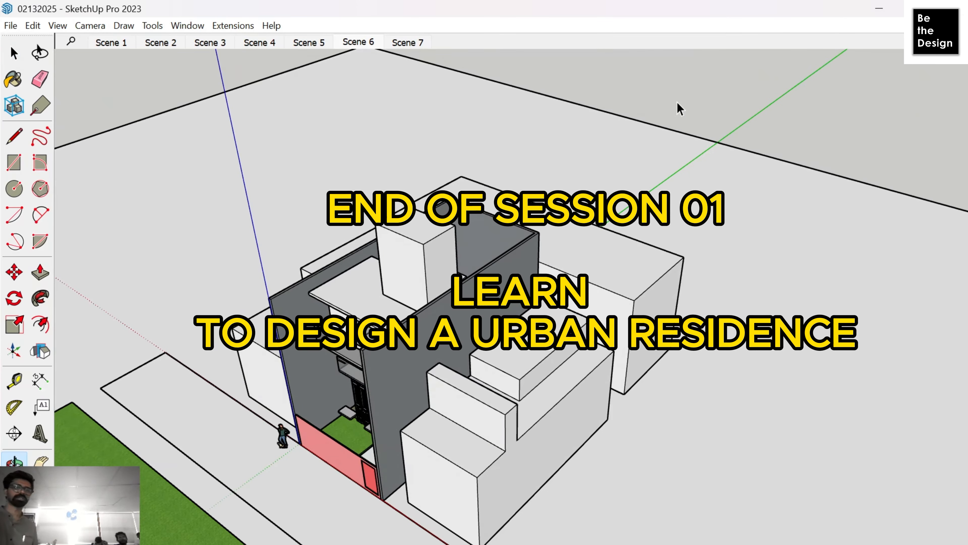
scroll(366, 315, "up", 6)
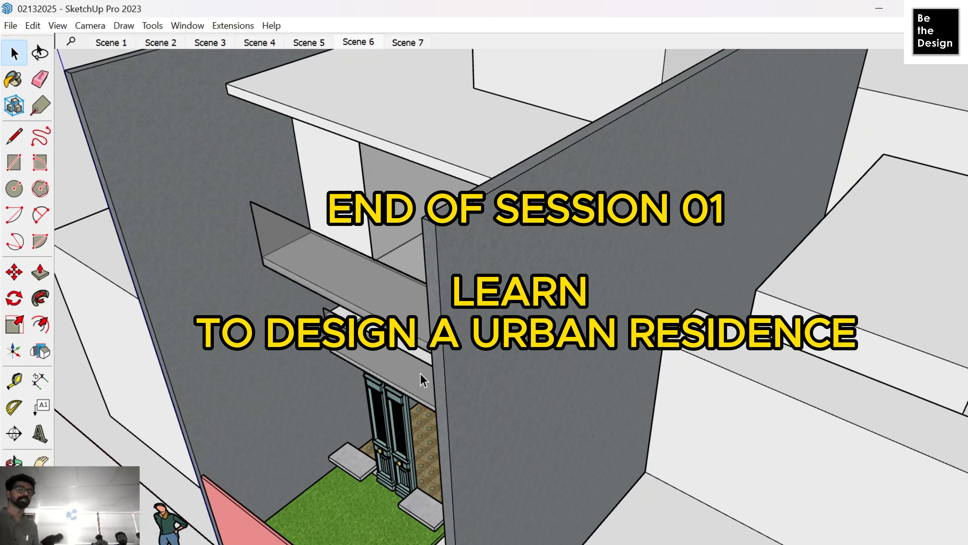
middle_click_drag(423, 379, 427, 306)
scroll(427, 306, "down", 4)
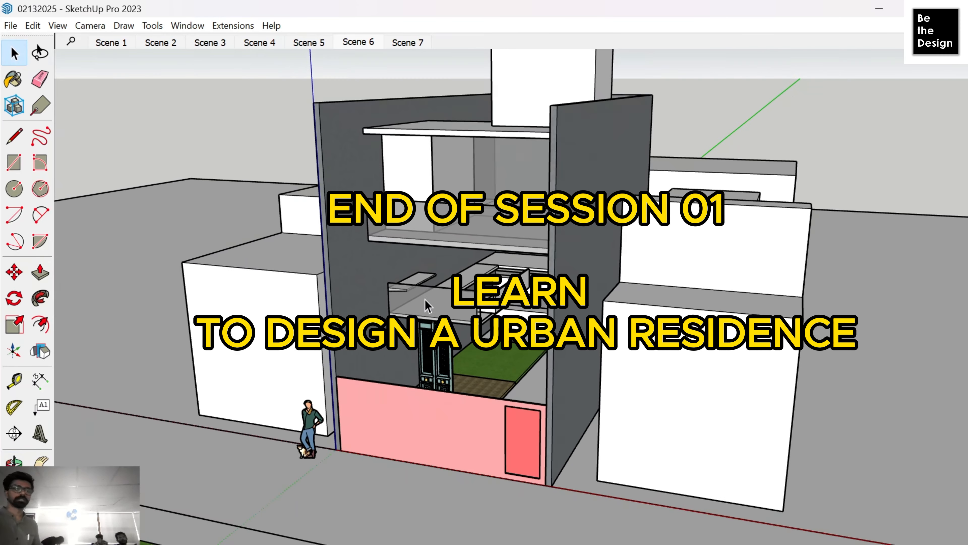
left_click(385, 434)
left_click(262, 164)
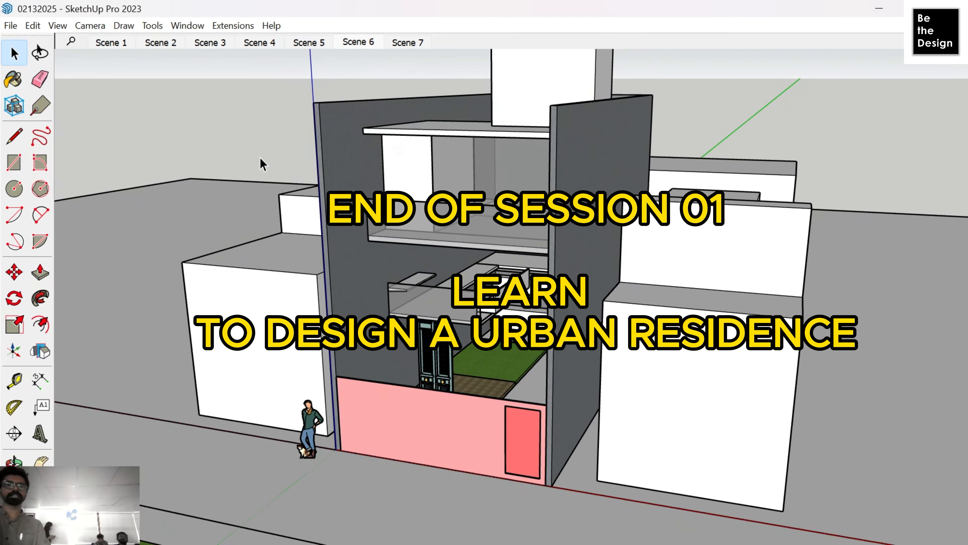